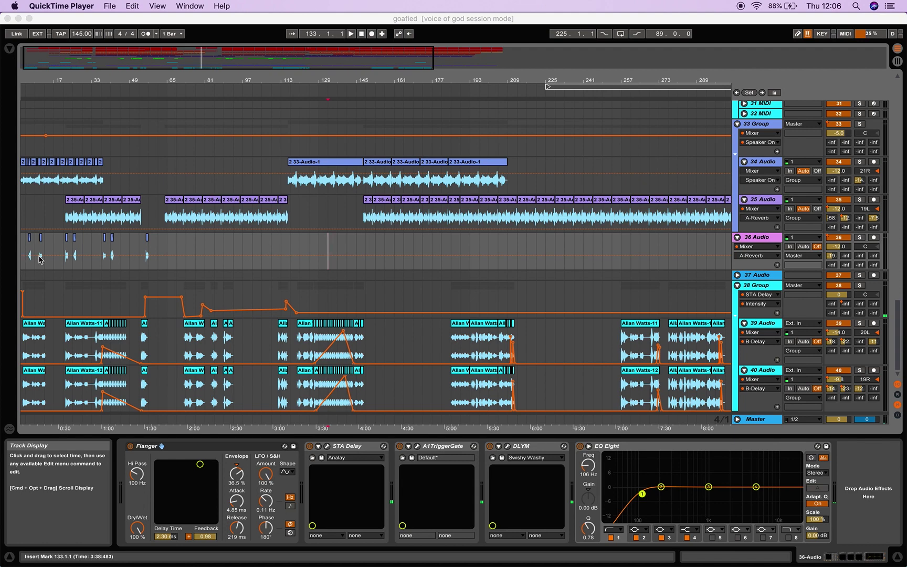
- Show the Speaker On automation of track 36 and try a breakpoint that switches the track off just before bar 17
click(23, 257)
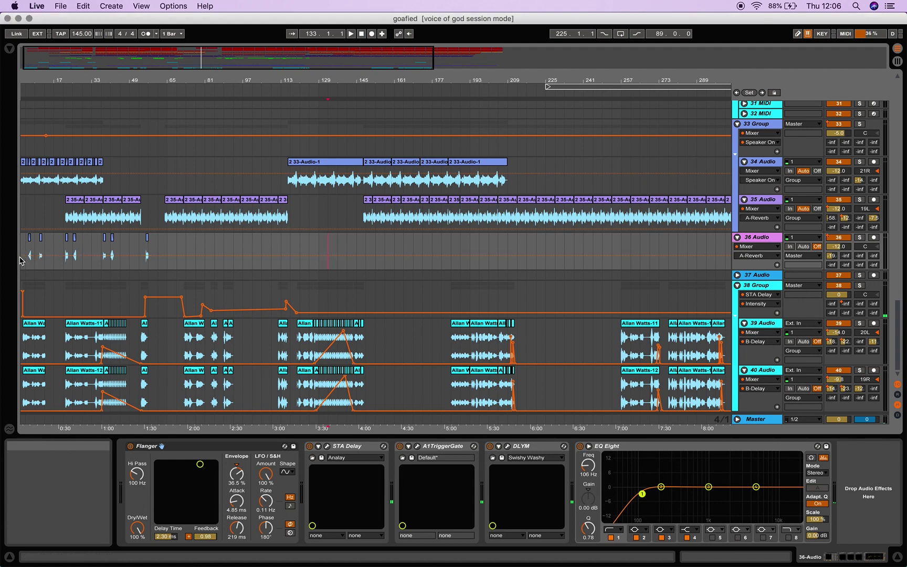
click(839, 237)
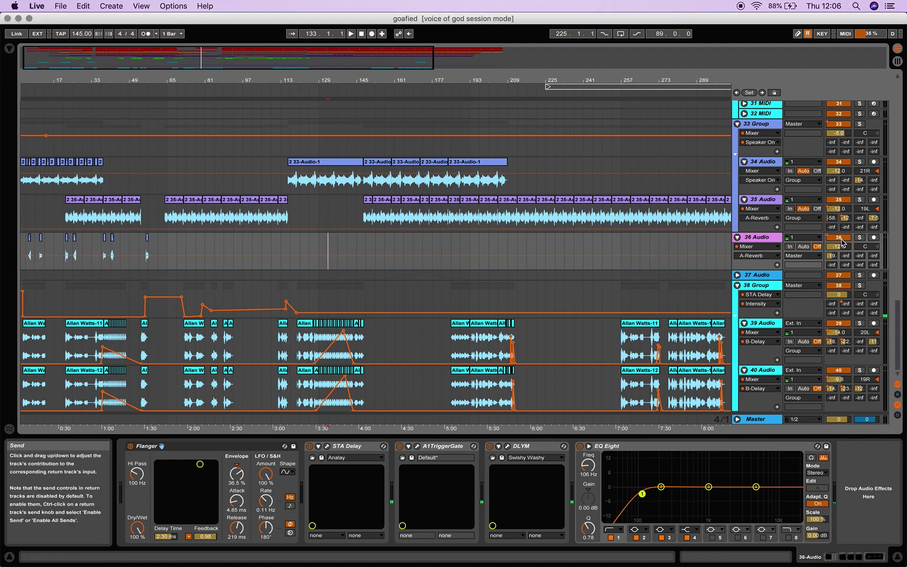
click(409, 33)
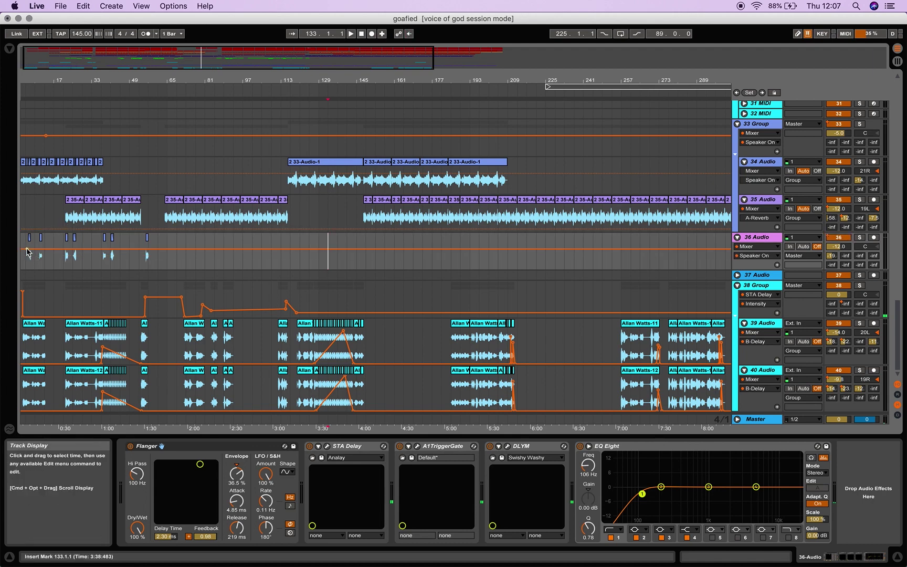
drag(49, 249, 49, 261)
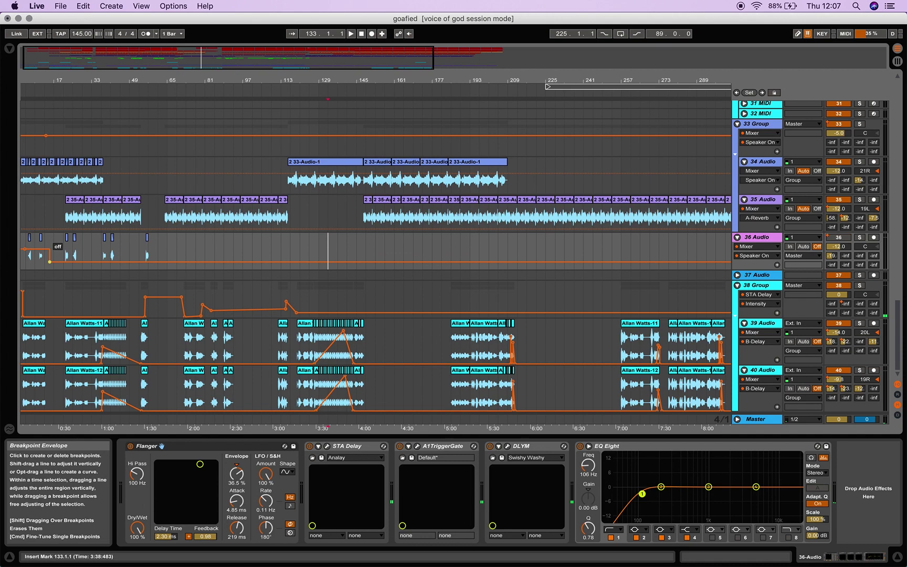
click(49, 262)
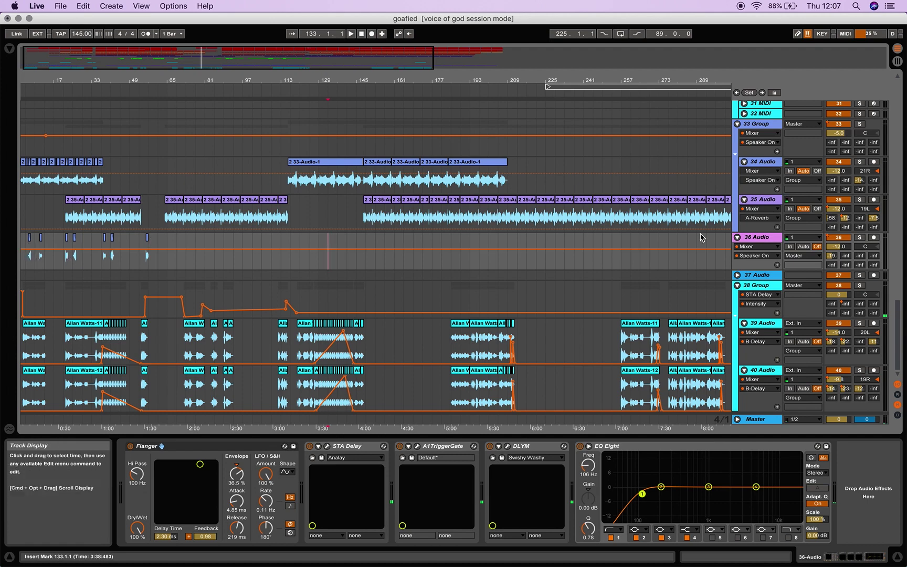
- Audition track 36 in solo from bar 5, then unsolo it to hear it in the full mix and stop playback
click(861, 239)
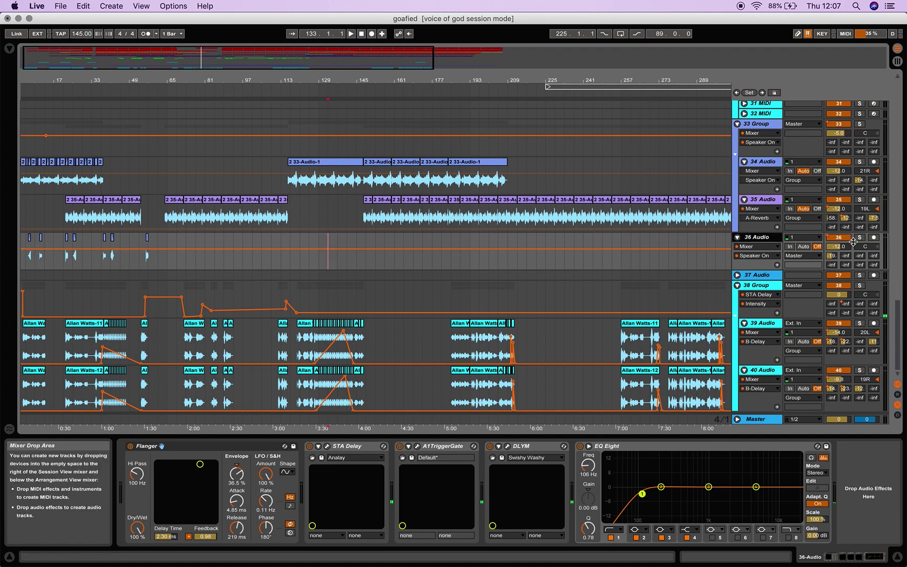
click(862, 240)
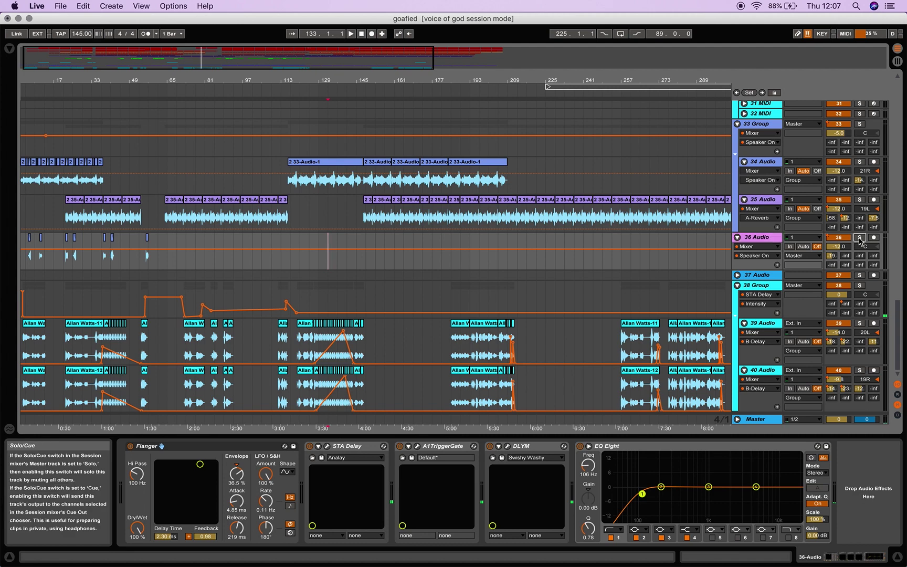
click(27, 265)
key(space)
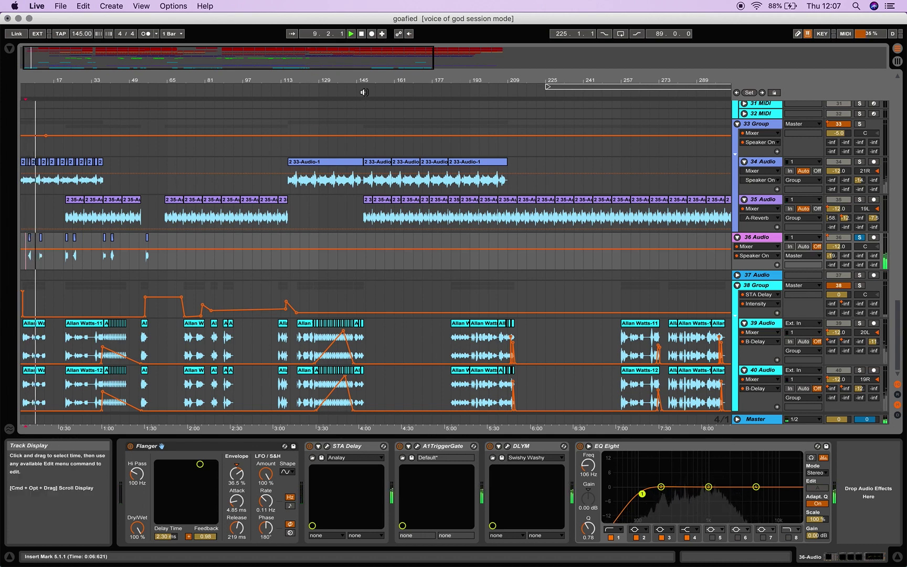
click(860, 239)
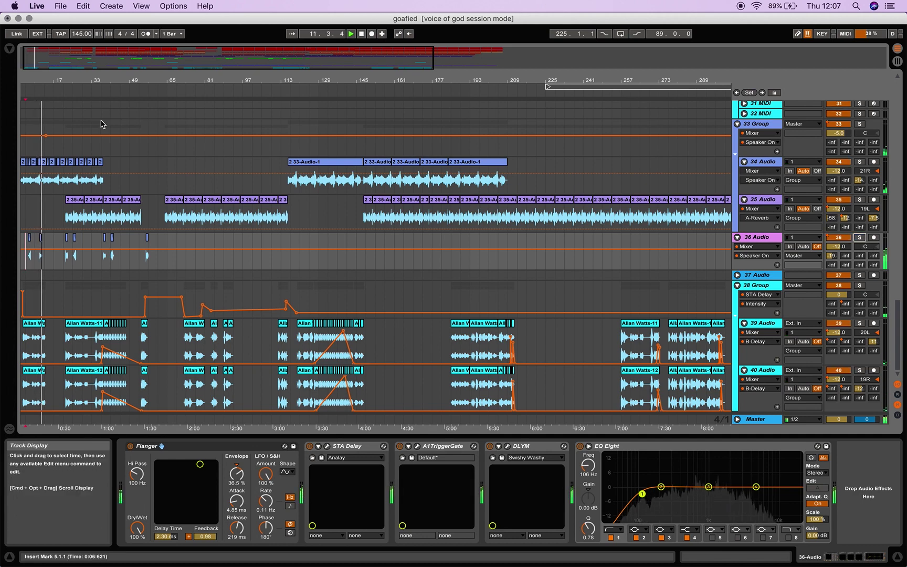
click(361, 34)
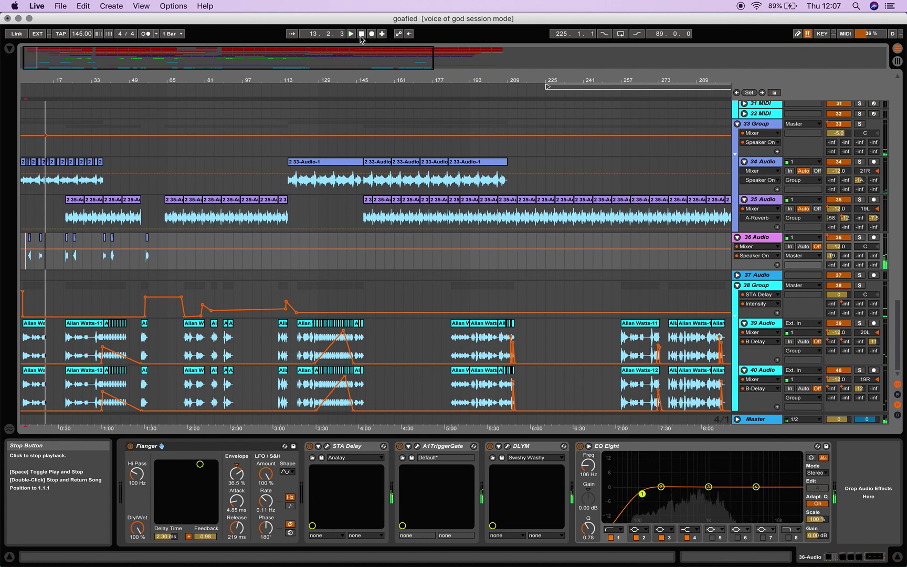
- Remove the stray automation breakpoints past bar 545 from track 36's Speaker On and group 38's STA Delay Intensity, leaving track 36 deactivated
key(minus)
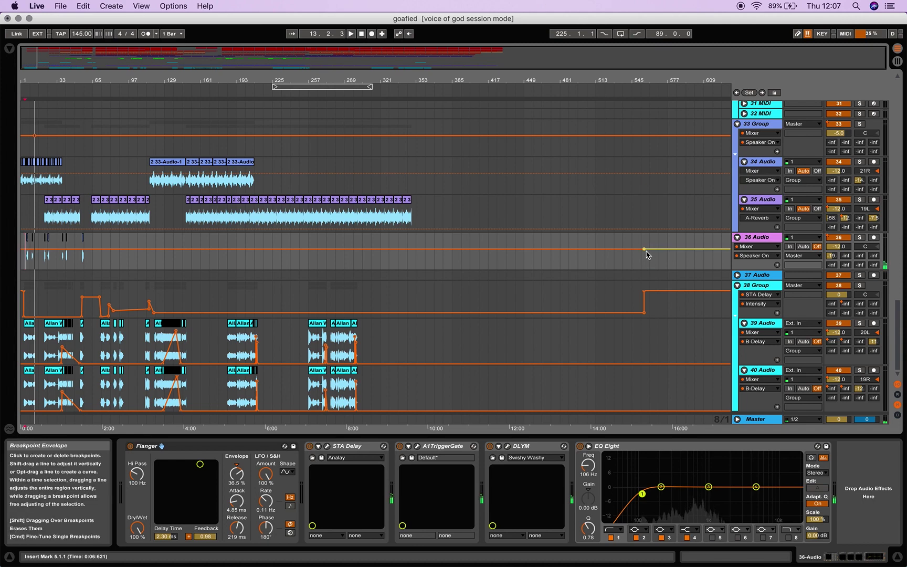
click(626, 249)
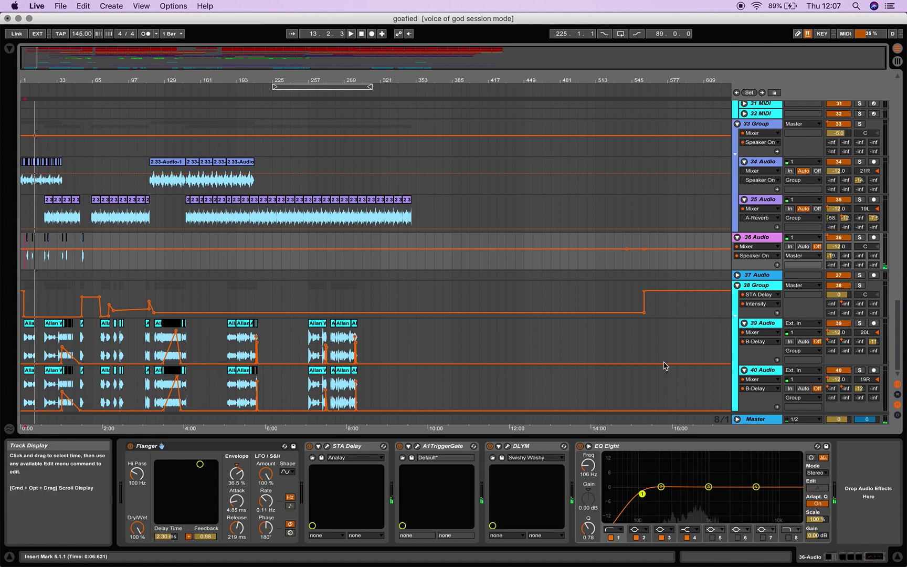
click(627, 249)
click(644, 249)
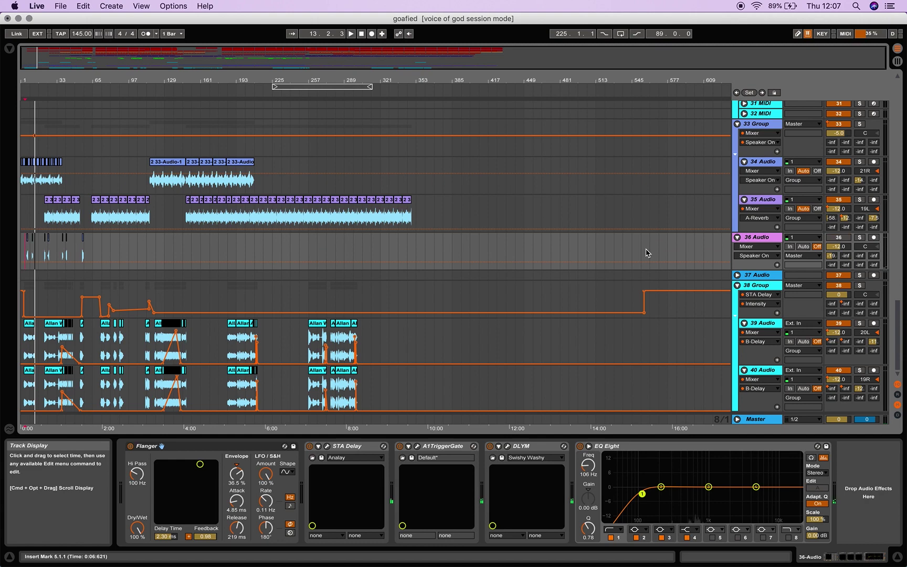
click(645, 296)
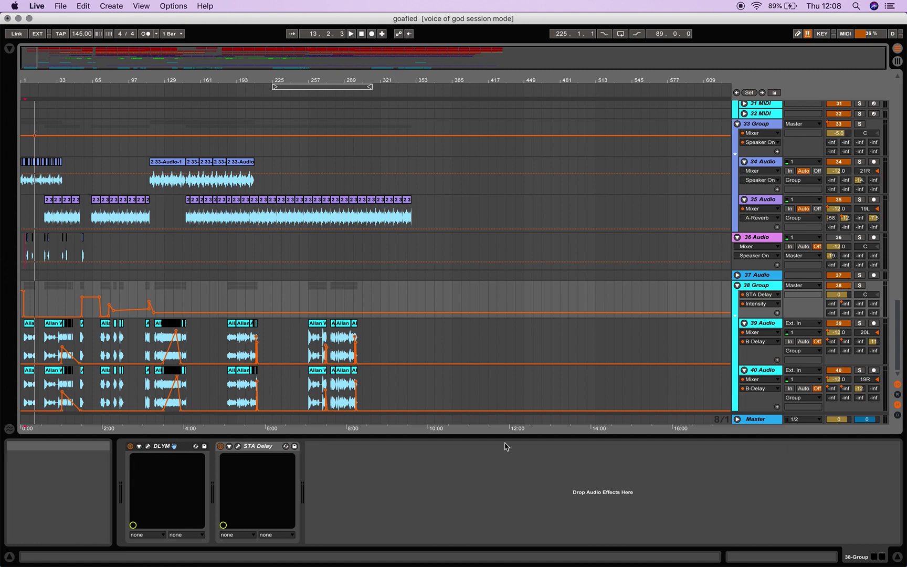
- Inspect the Master track's EQ Eight and W1 Limiter settings, closing the limiter window when done
click(756, 420)
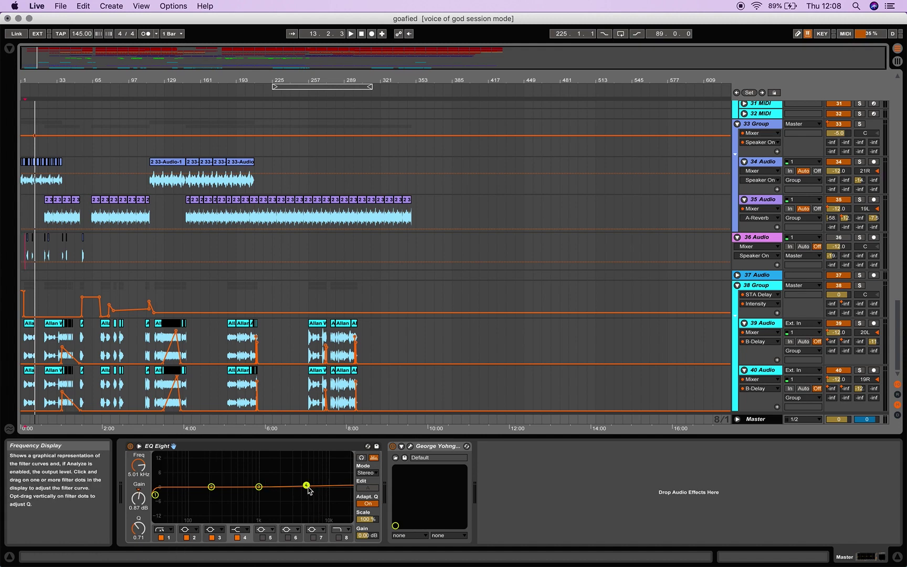
click(410, 445)
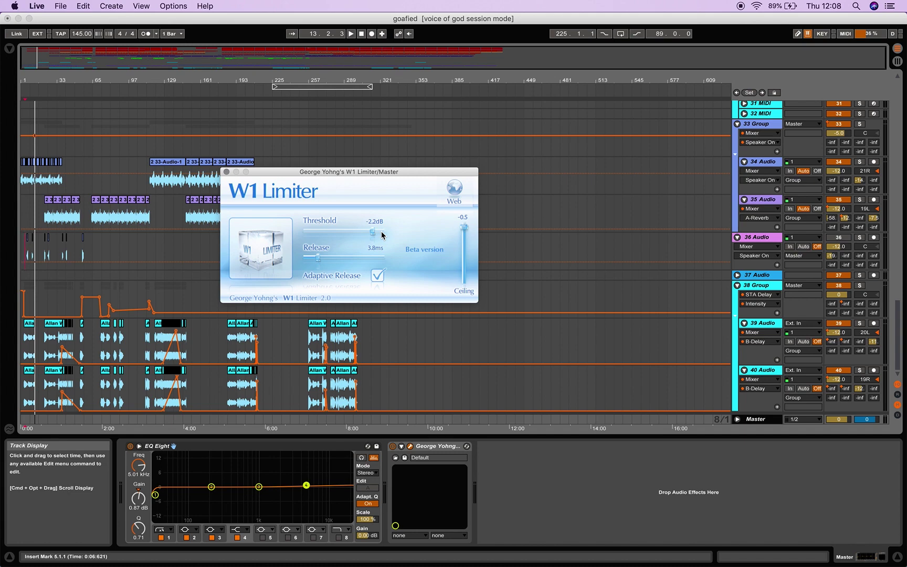
click(226, 172)
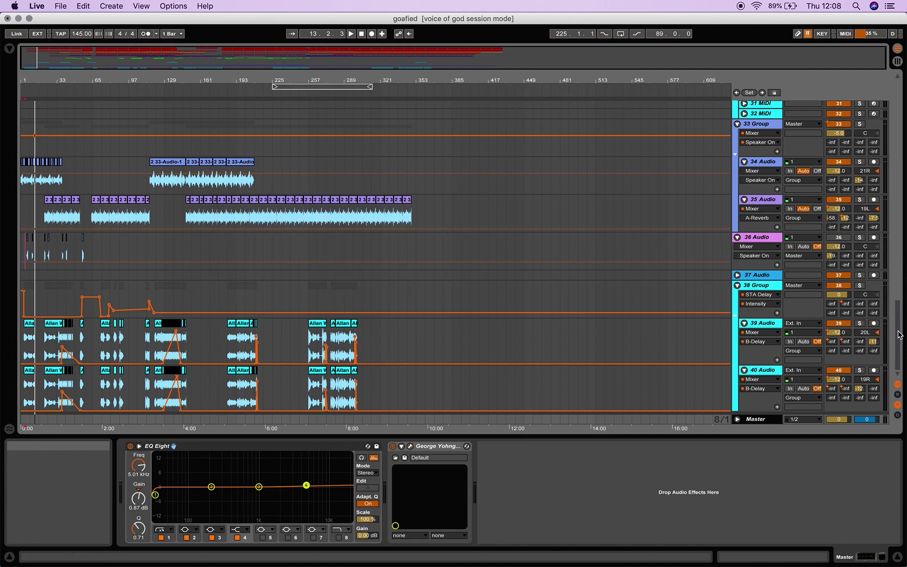
- Review the bass and drum tracks and play the arrangement from about bar 145
drag(899, 334, 902, 149)
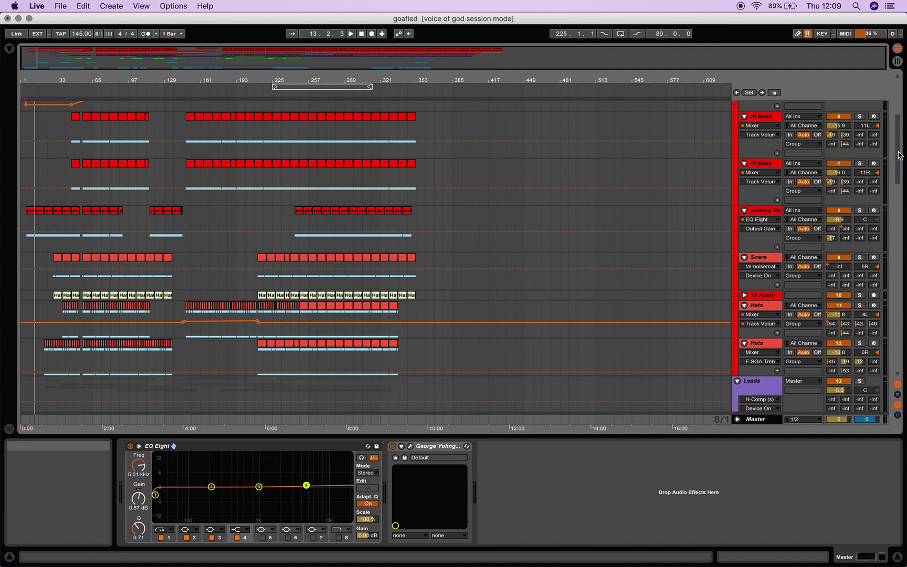
scroll(899, 155, up, 5)
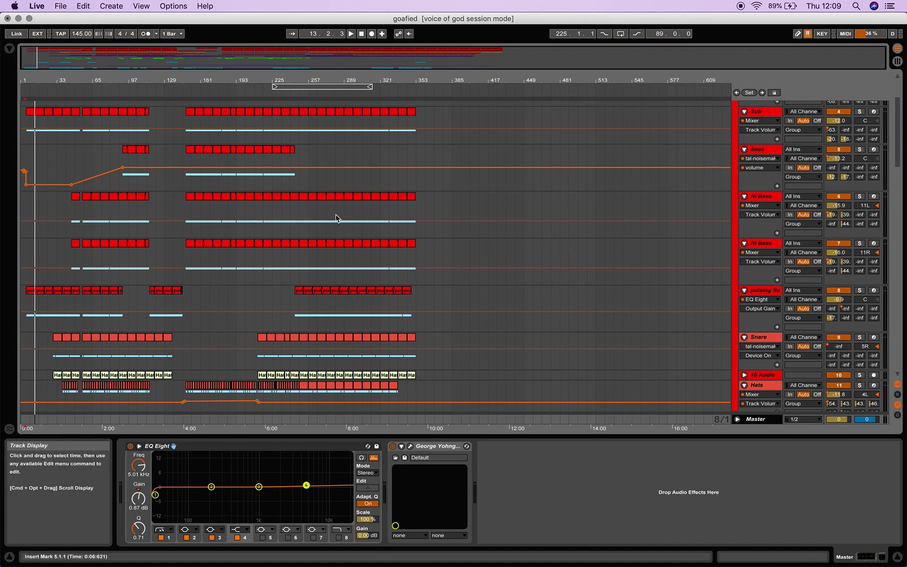
click(188, 92)
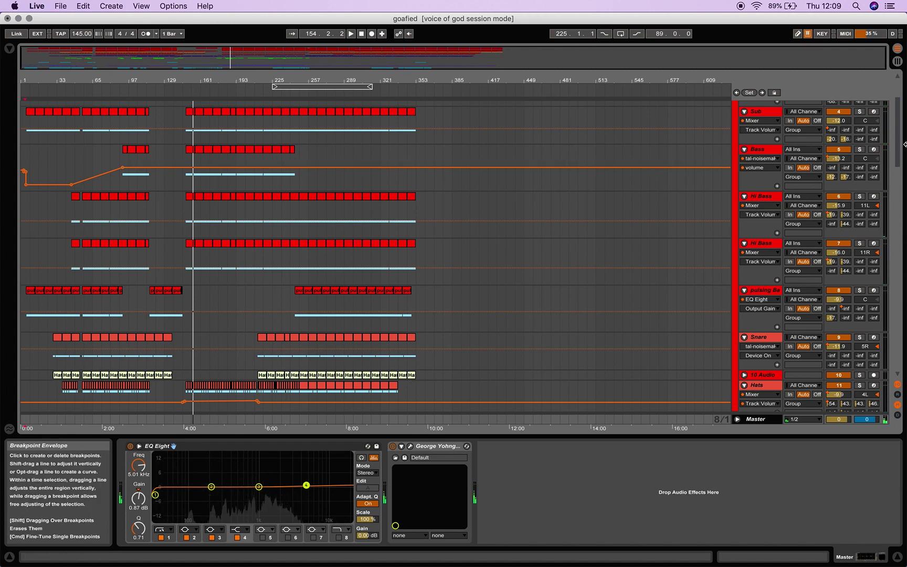
- Open the H-Comp compressor on the Leads group and examine its Mix, Punch and Analog controls
drag(901, 130, 902, 148)
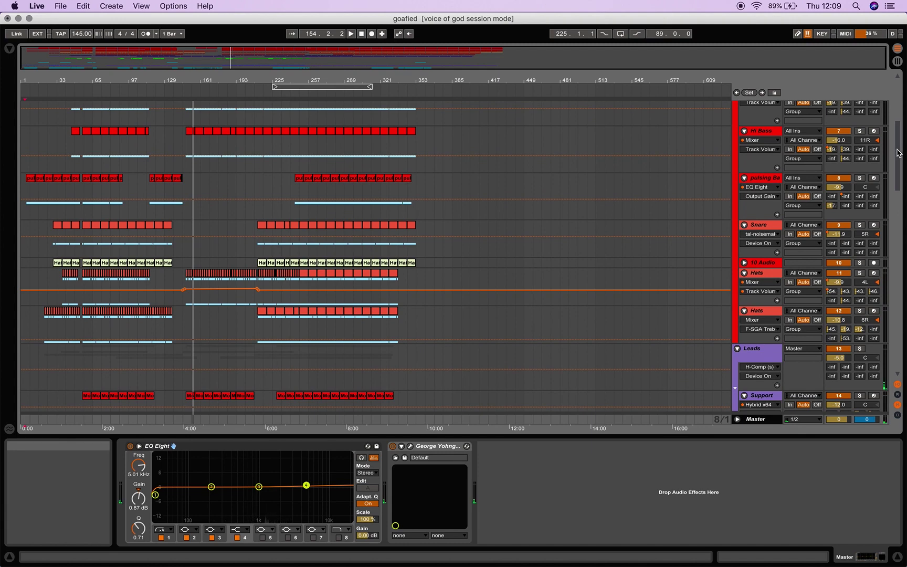
drag(899, 153, 893, 201)
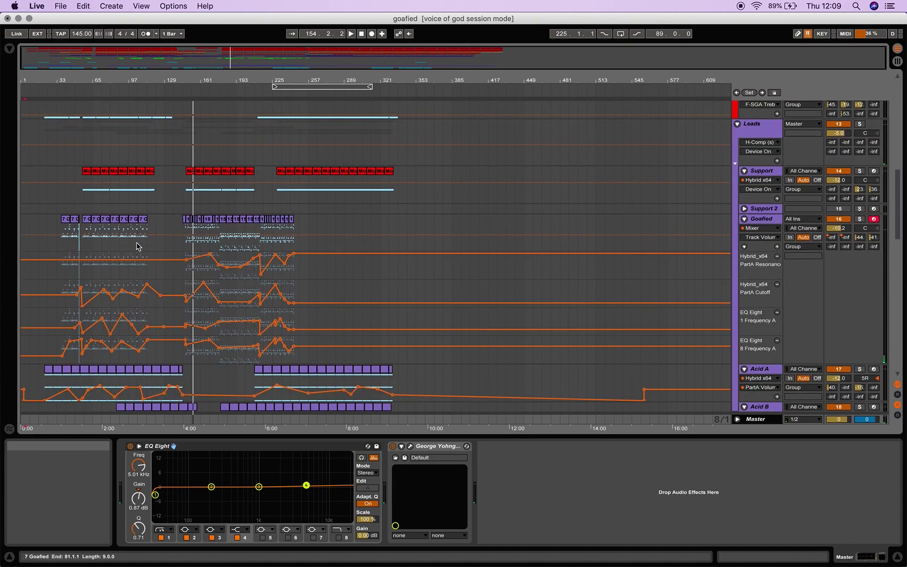
click(773, 134)
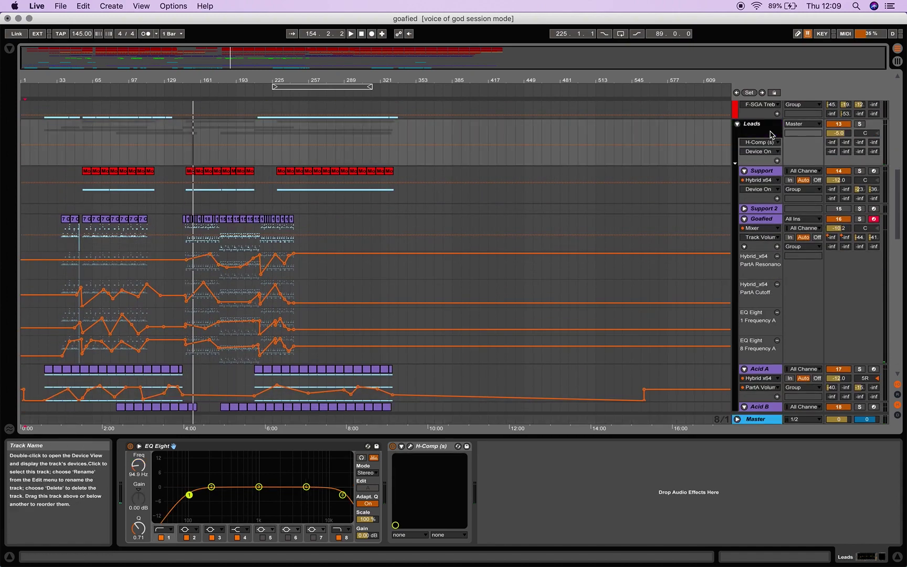
click(411, 446)
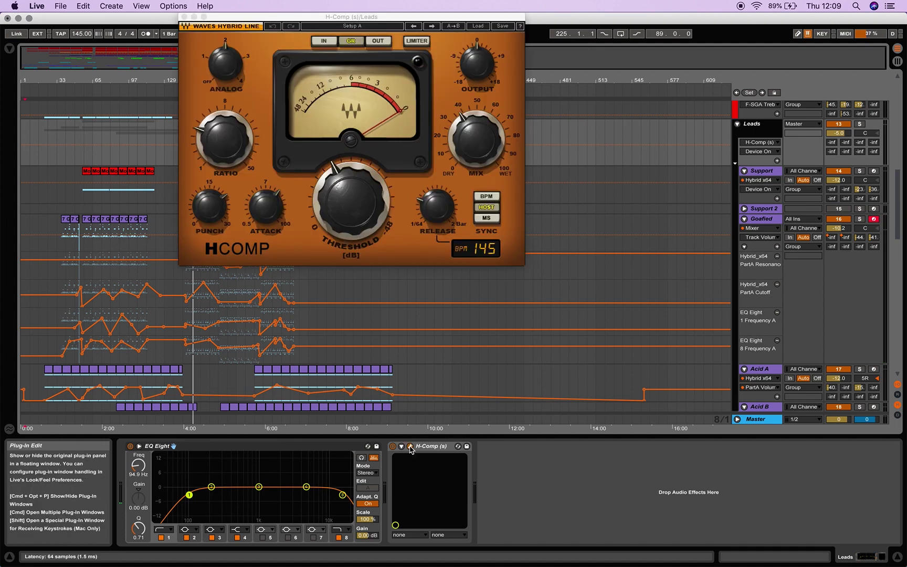
mouse_move(462, 118)
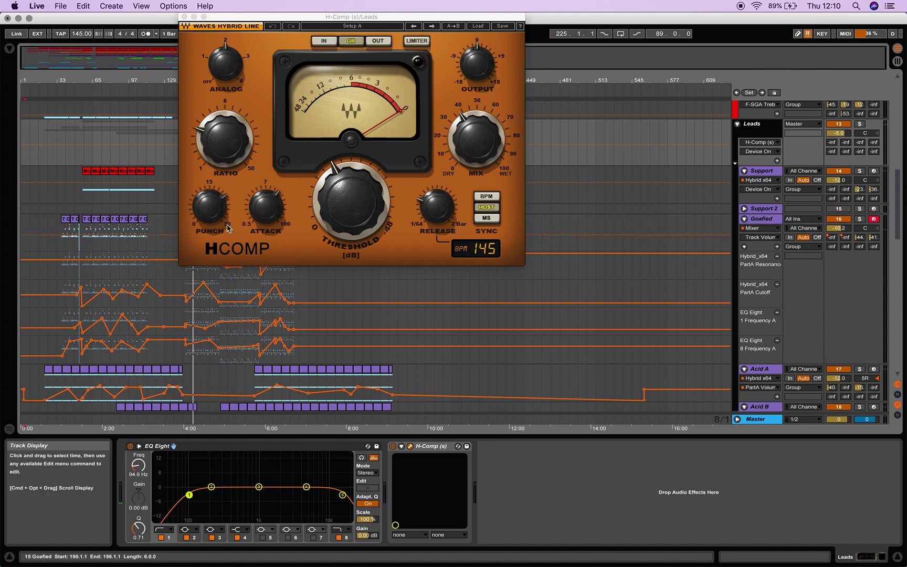
mouse_move(223, 200)
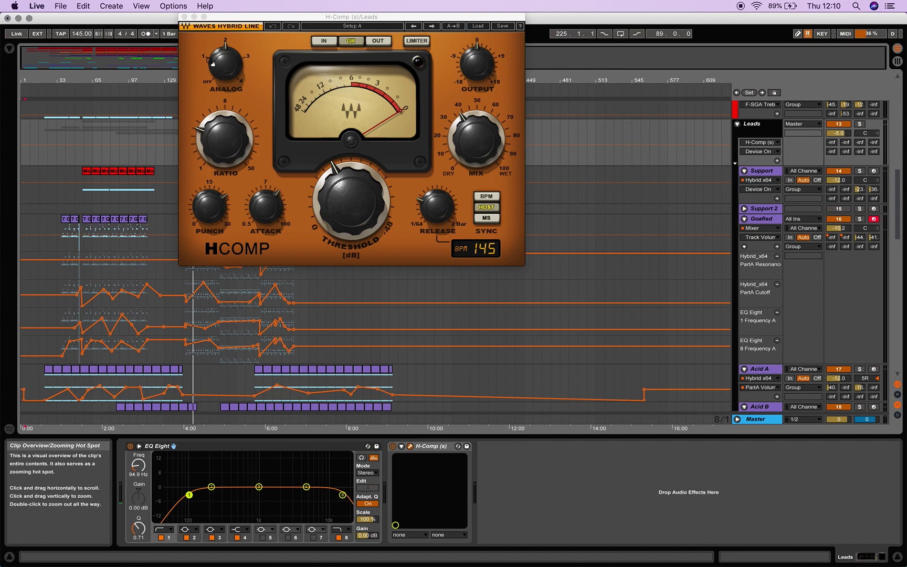
- Solo the Leads group and play it from about bar 87 with H-Comp open
click(864, 125)
key(Home)
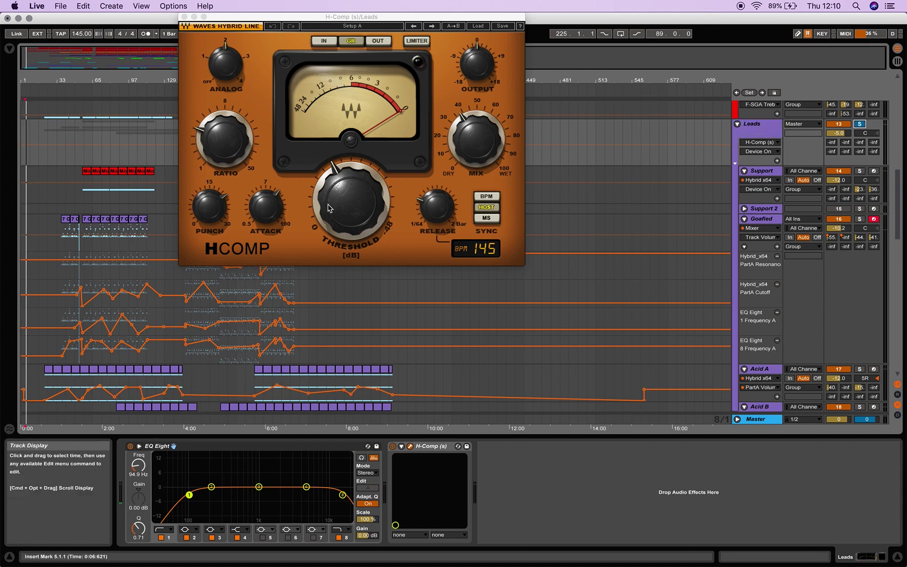
click(122, 91)
click(238, 81)
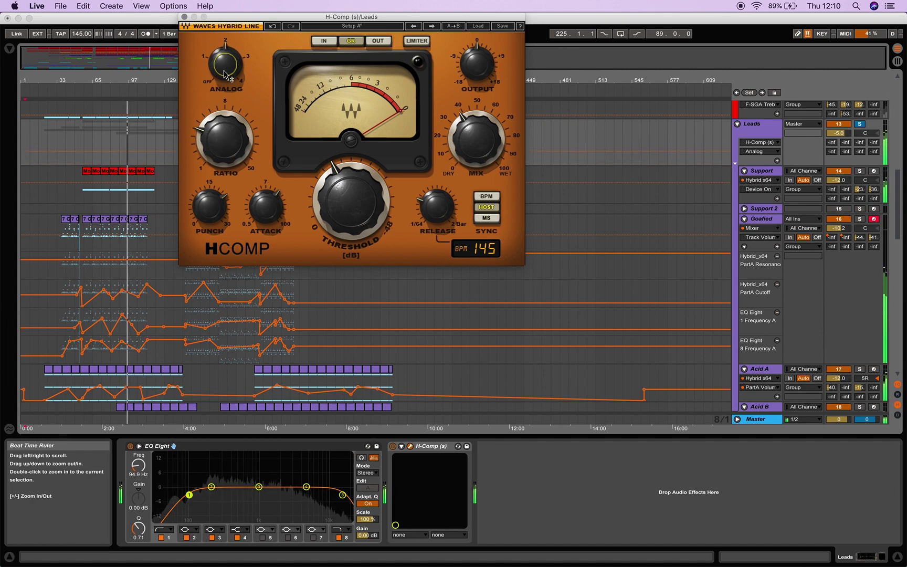
- Move the H-Comp window clear of the timeline, play the Leads from about bar 150 and try its Analog control
drag(235, 17, 287, 353)
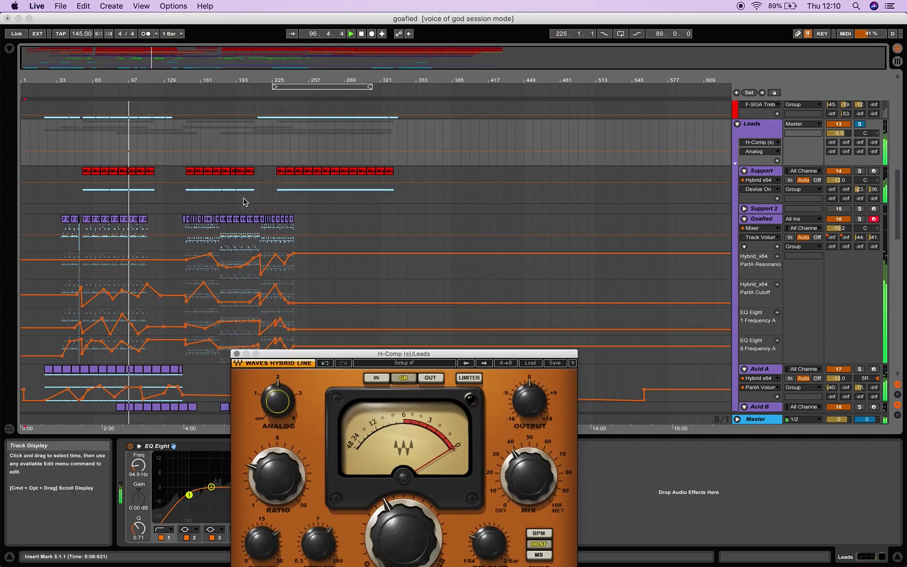
click(190, 84)
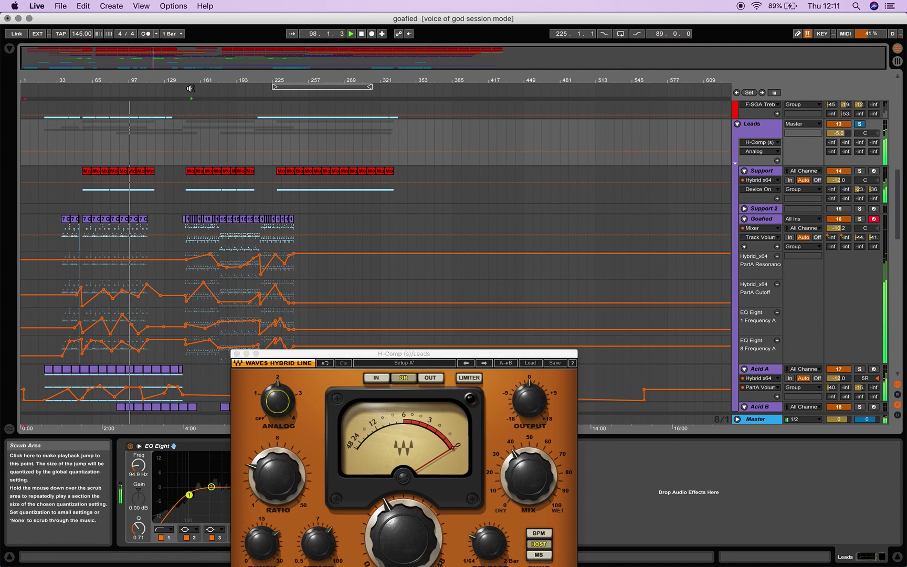
drag(344, 354, 342, 164)
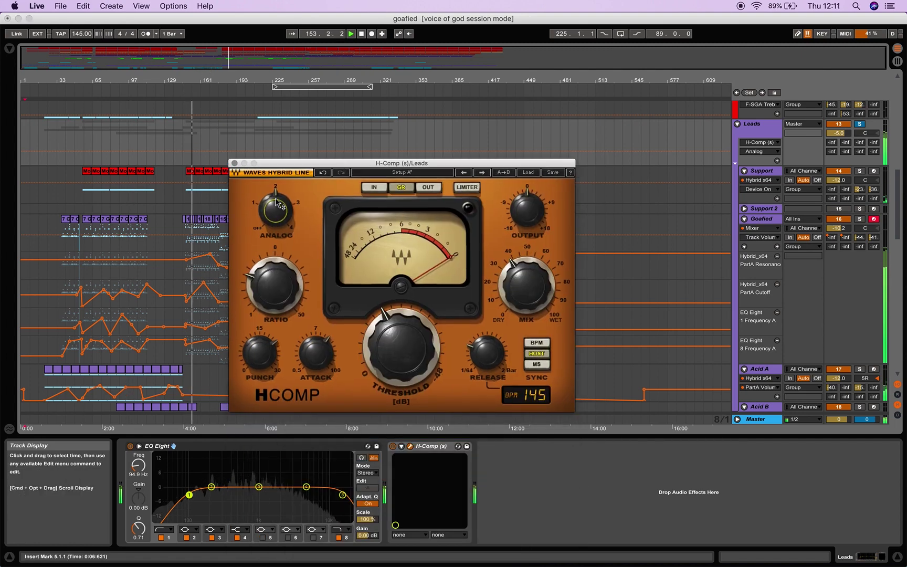
drag(277, 212, 277, 202)
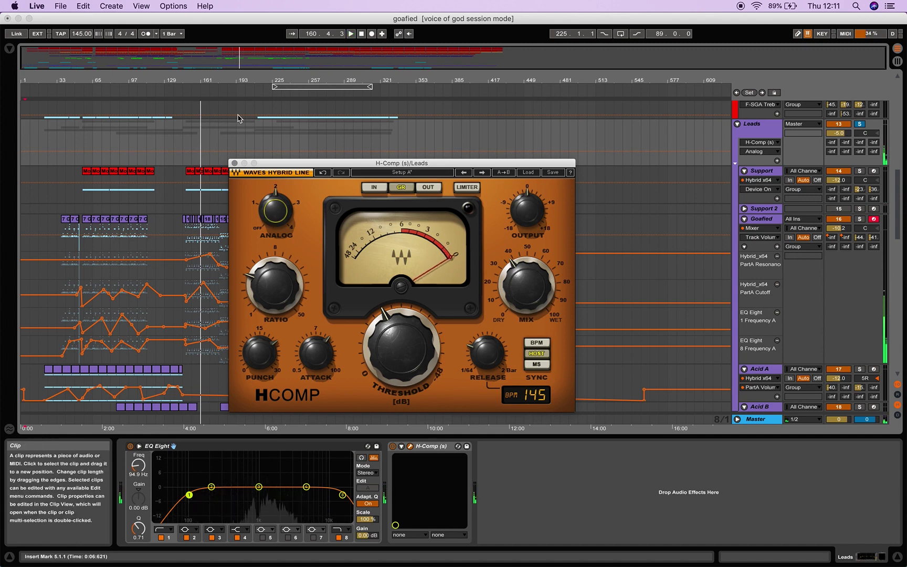
- Play the soloed Leads group from about bar 161 and toggle H-Comp to compare the sound
key(space)
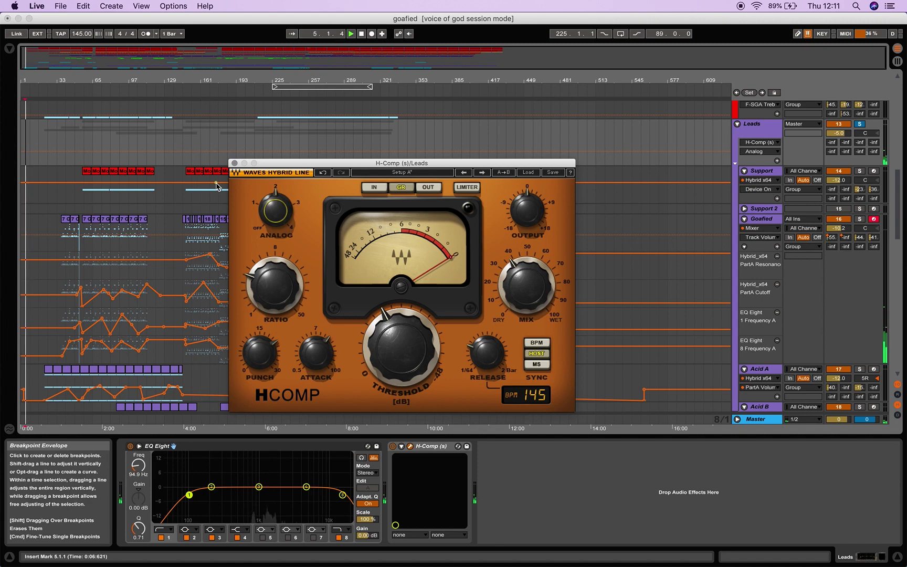
click(205, 99)
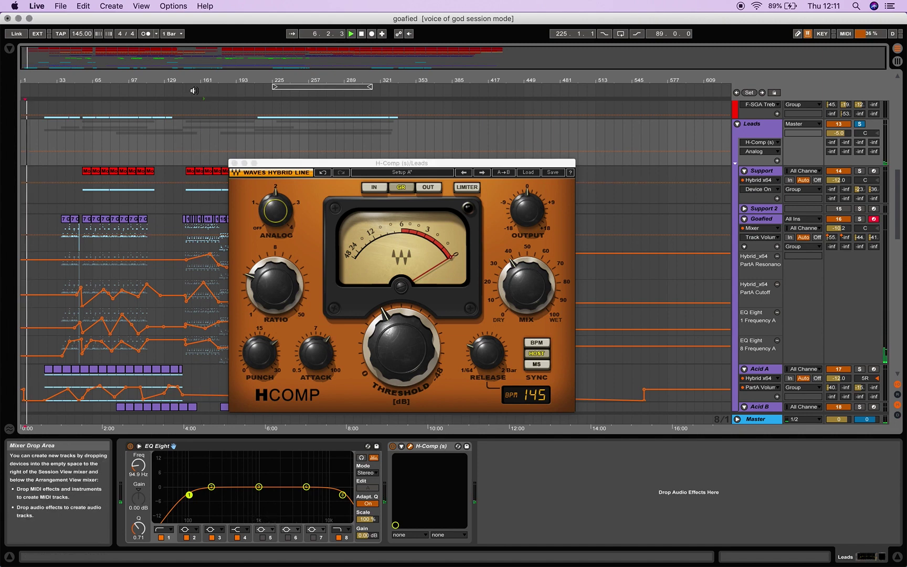
click(393, 446)
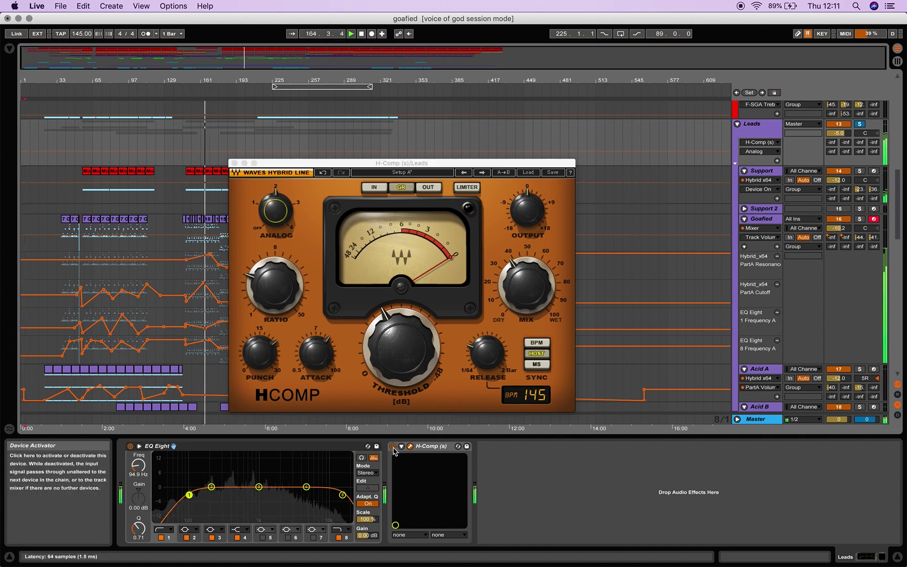
- Unsolo the Leads group and compare the full mix with H-Comp bypassed and active
click(862, 126)
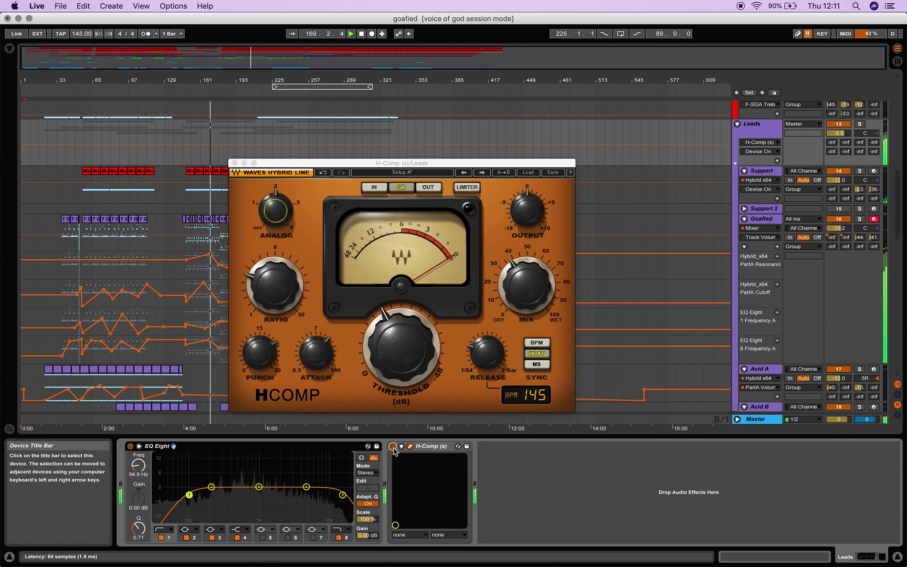
click(393, 447)
click(393, 447)
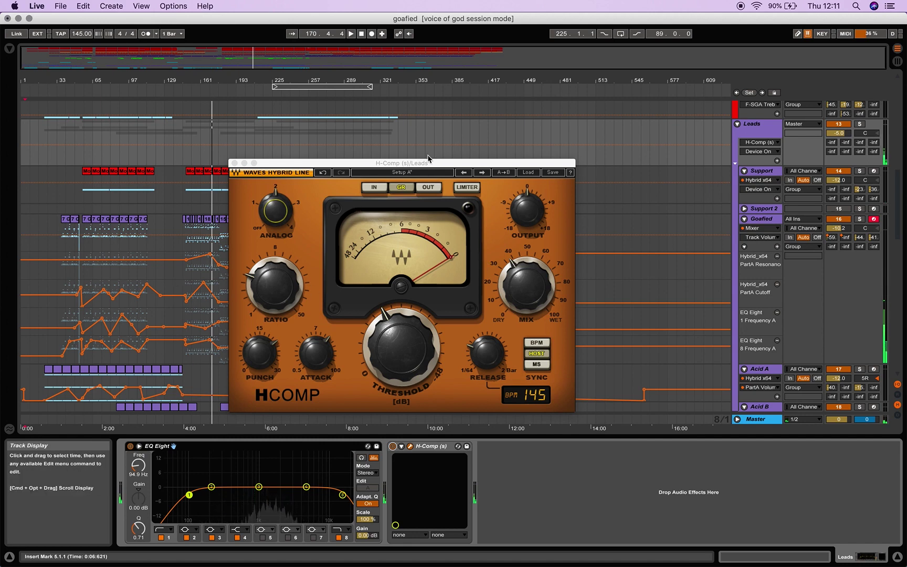
- Close the H-Comp window and fold away the Goafied track's automation lanes
drag(416, 165, 430, 97)
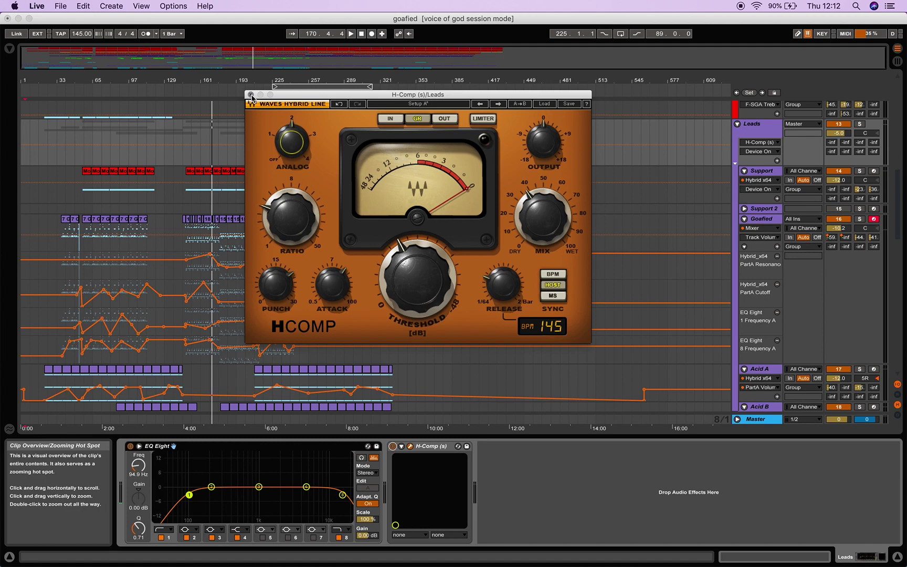
click(251, 94)
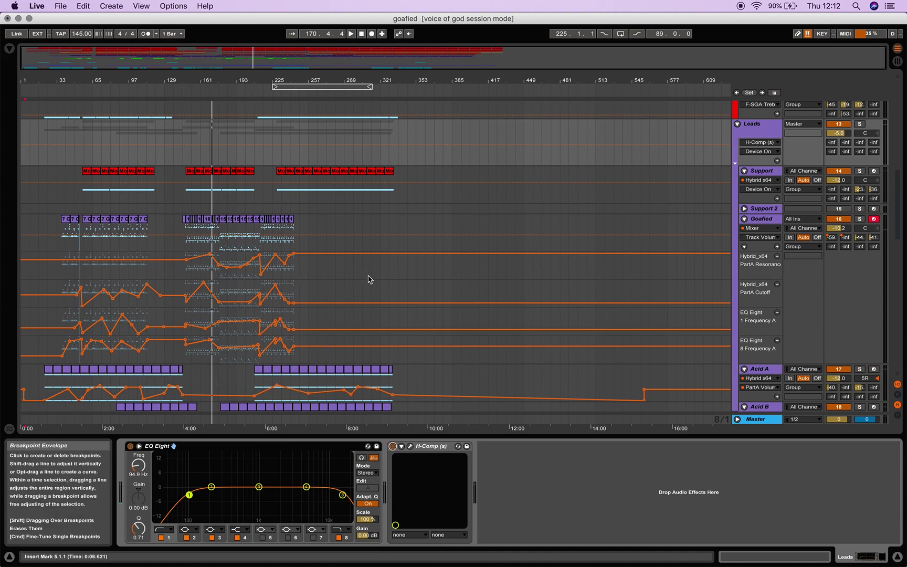
click(745, 246)
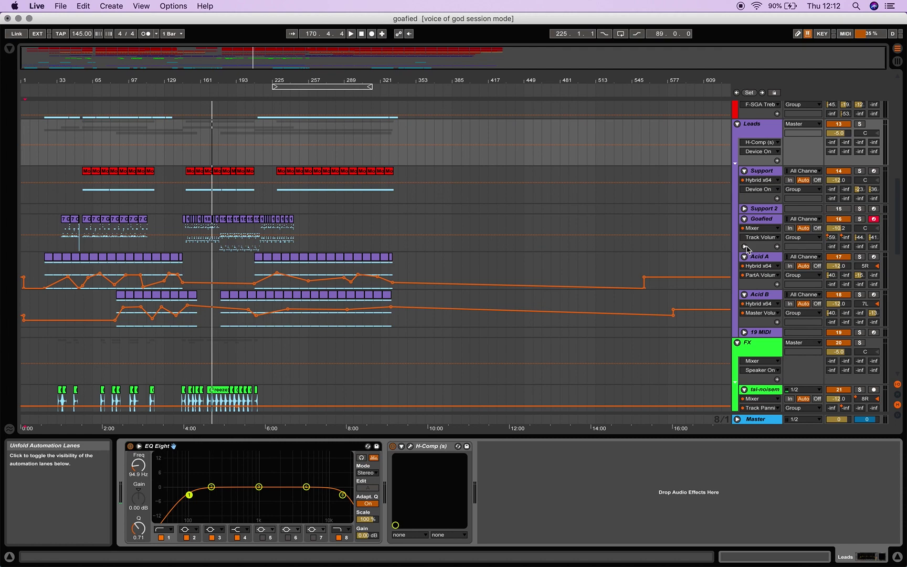
- Select the 19 MIDI track in the Leads group, arm it for recording and unfold it
click(767, 333)
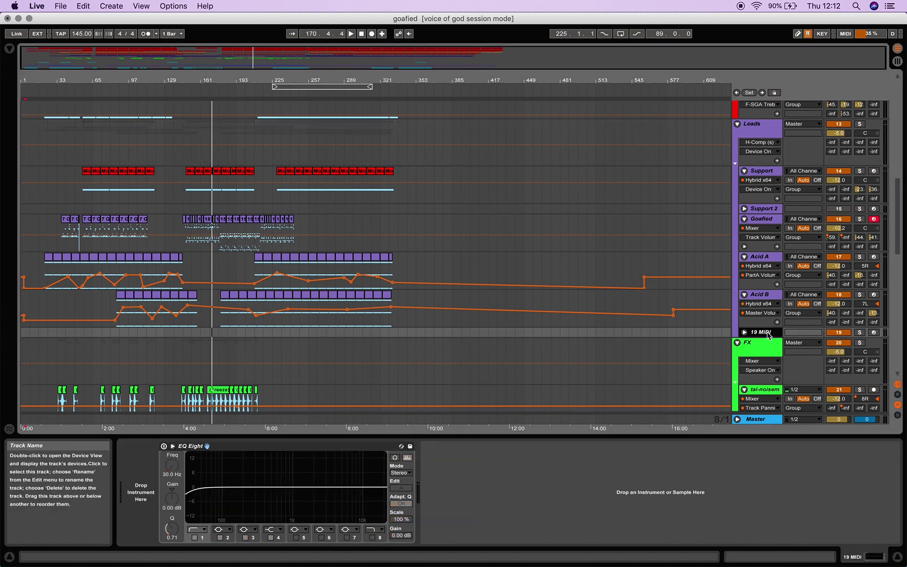
click(874, 334)
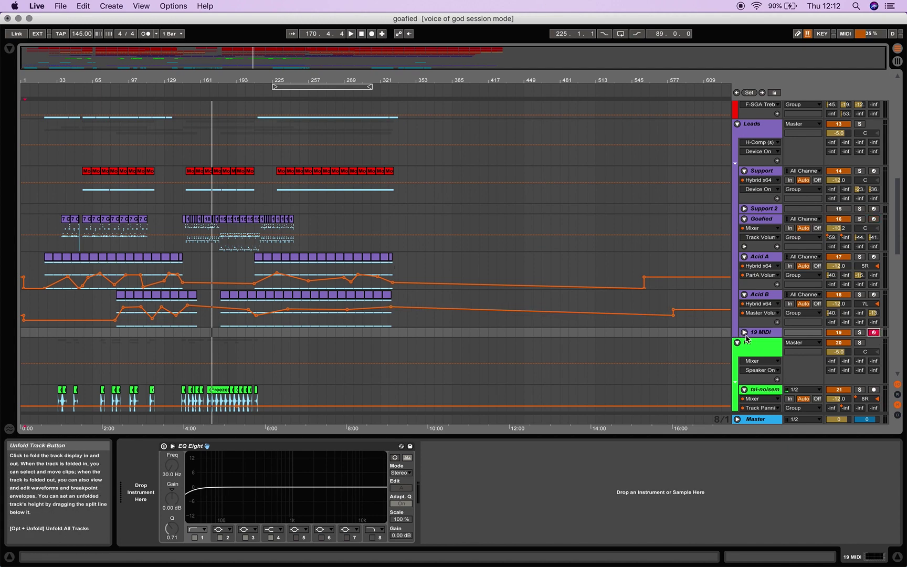
click(744, 333)
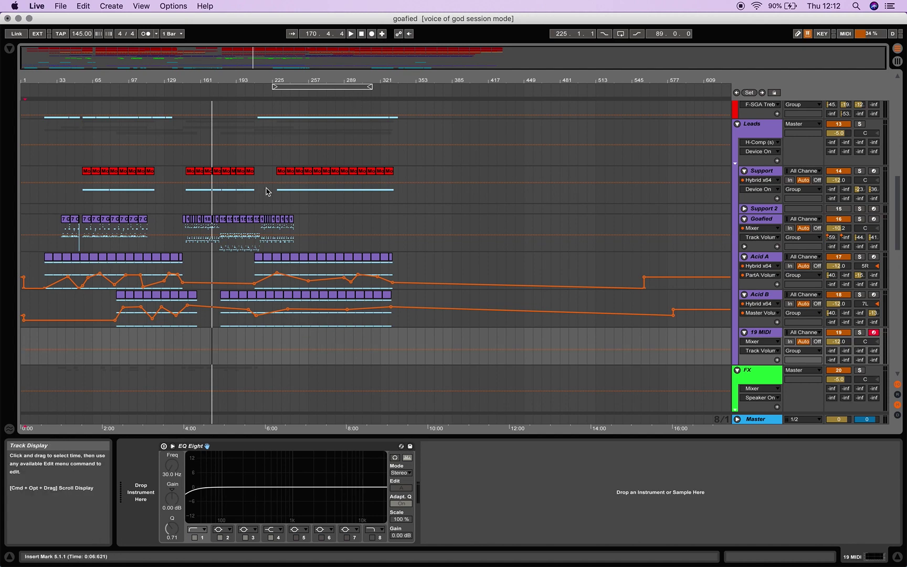
- Enable the arrangement loop, start it at bar 249 with a 32-bar length, and place the insert marker at its start
click(295, 88)
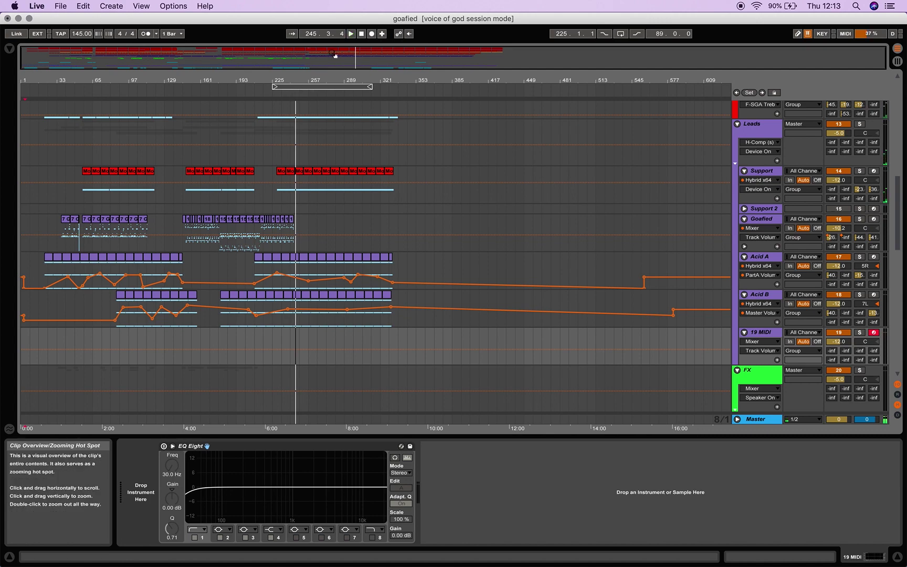
click(620, 34)
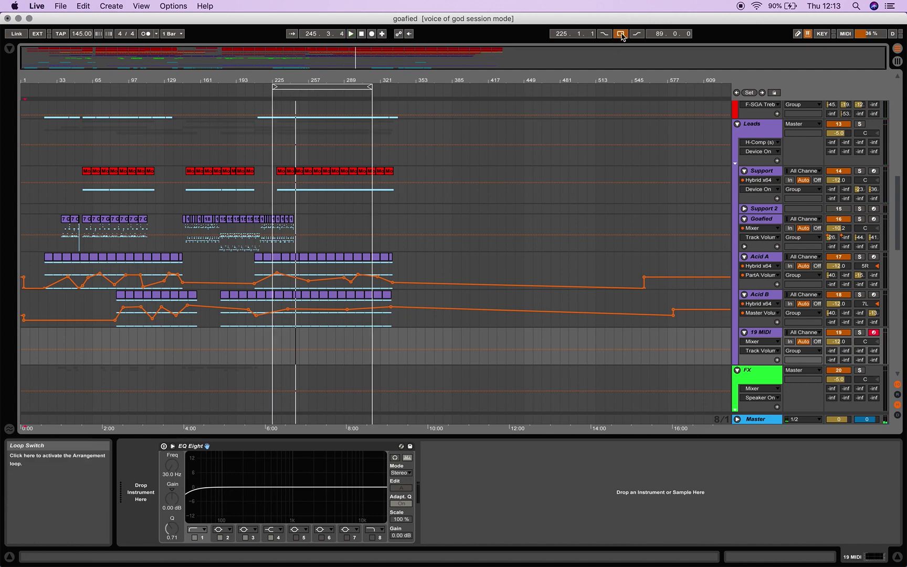
drag(295, 87, 325, 88)
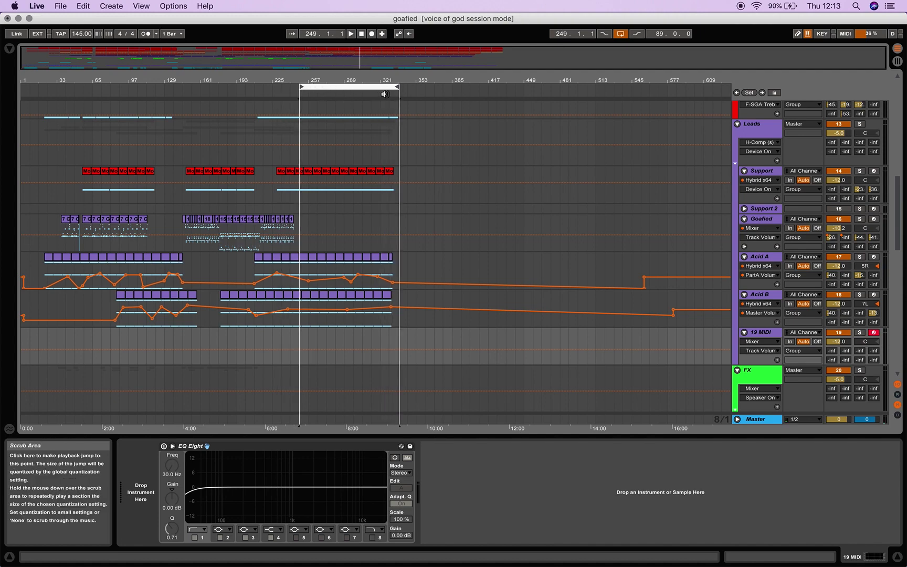
mouse_move(399, 87)
mouse_down()
mouse_move(327, 88)
mouse_move(335, 87)
mouse_up()
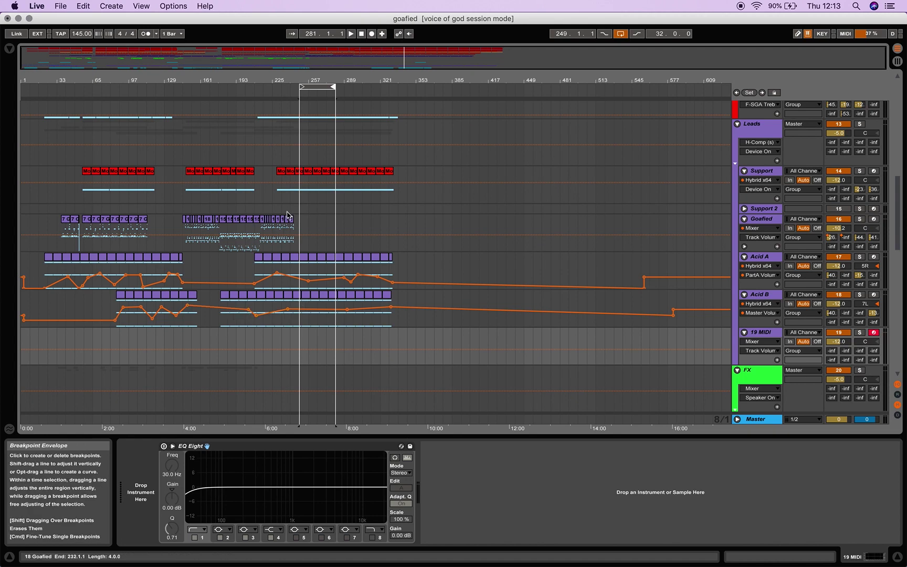
click(300, 139)
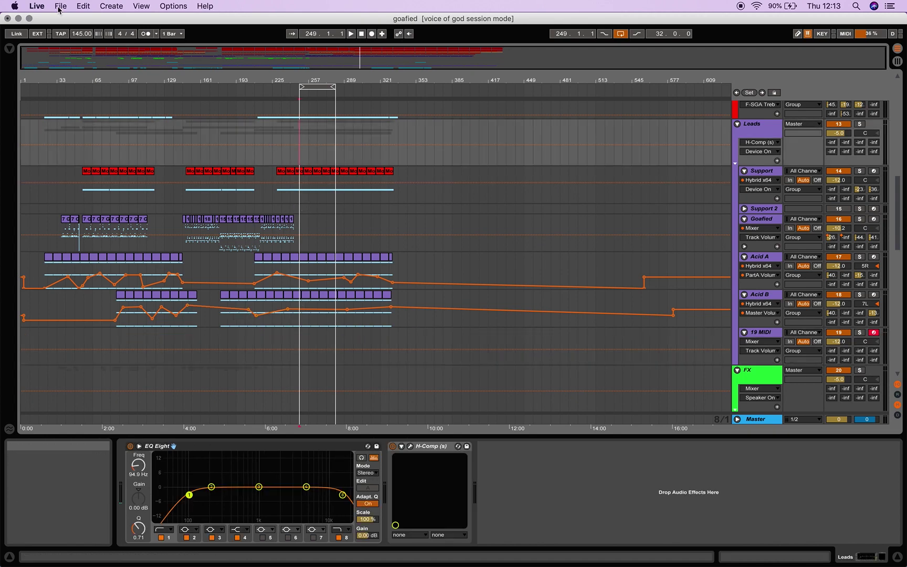
- Load the AIR Music Technology Hybrid_x64 Audio Unit onto the 19 MIDI track
click(10, 49)
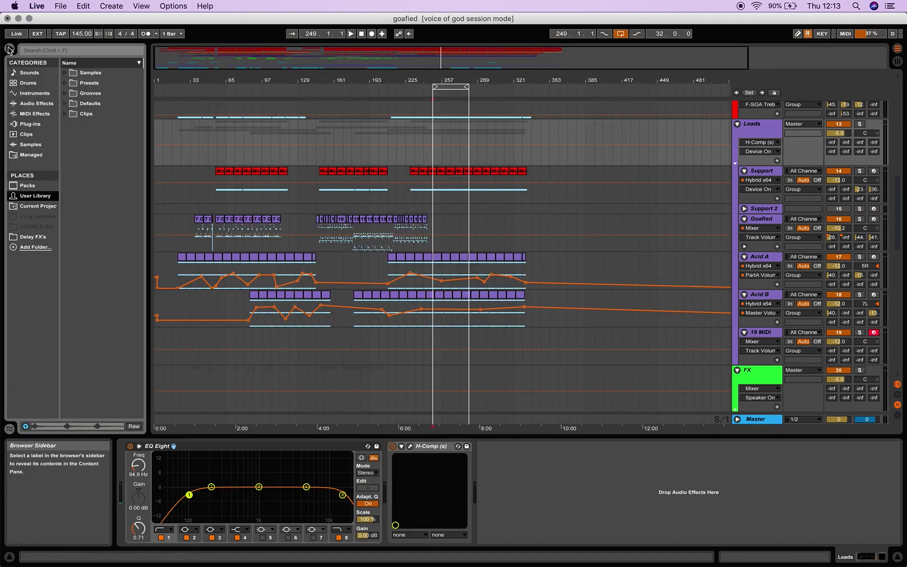
click(445, 340)
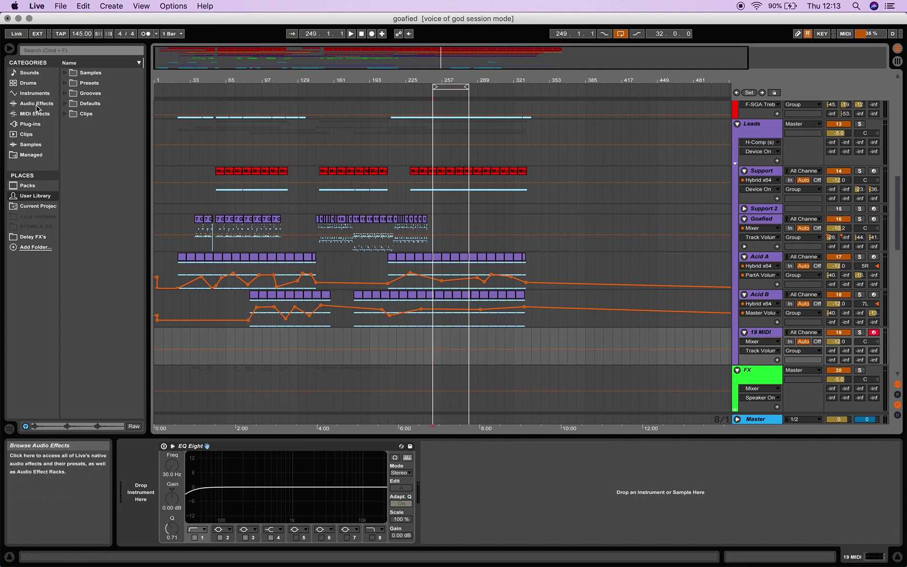
click(30, 124)
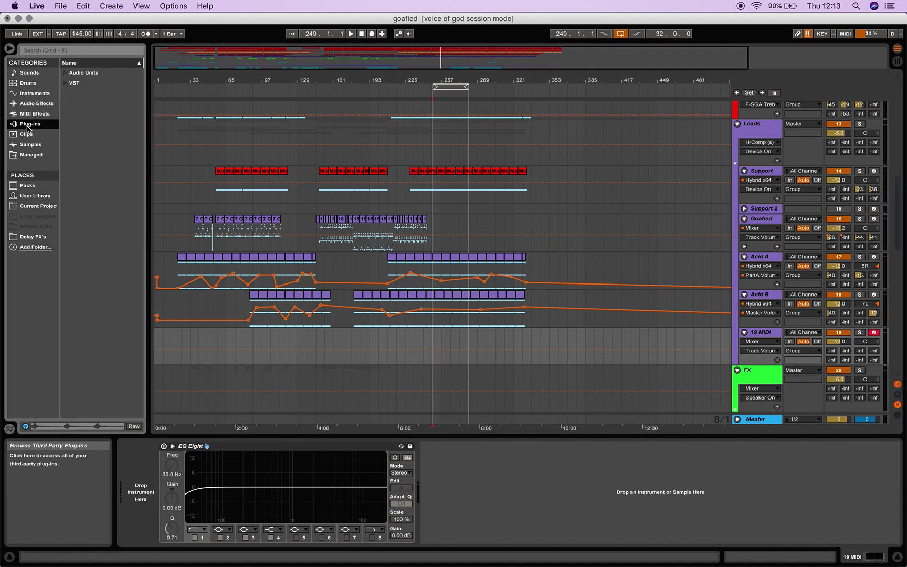
click(66, 73)
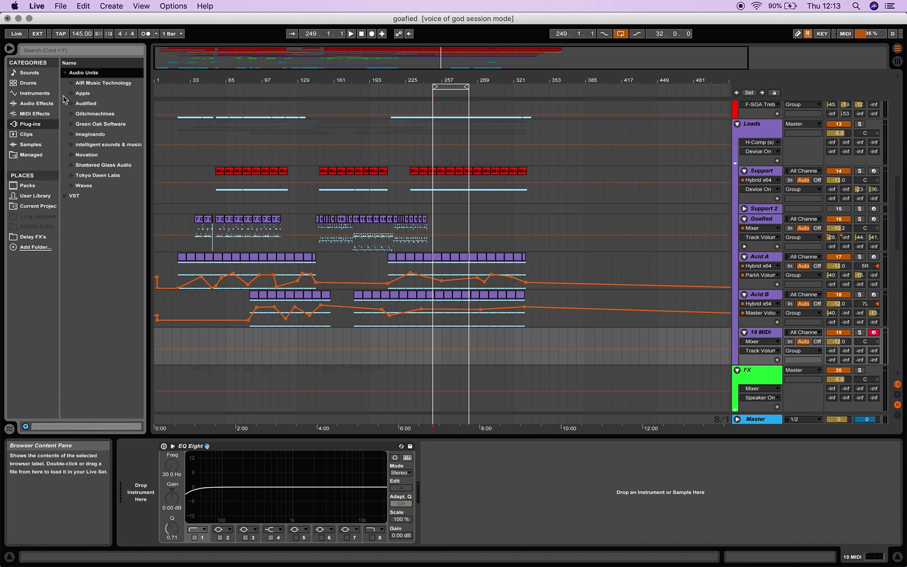
click(72, 82)
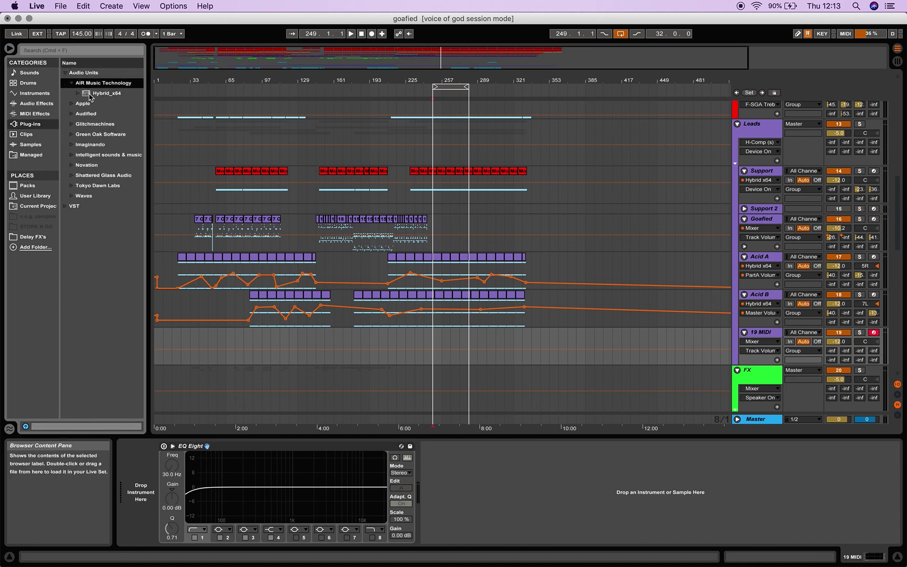
click(89, 94)
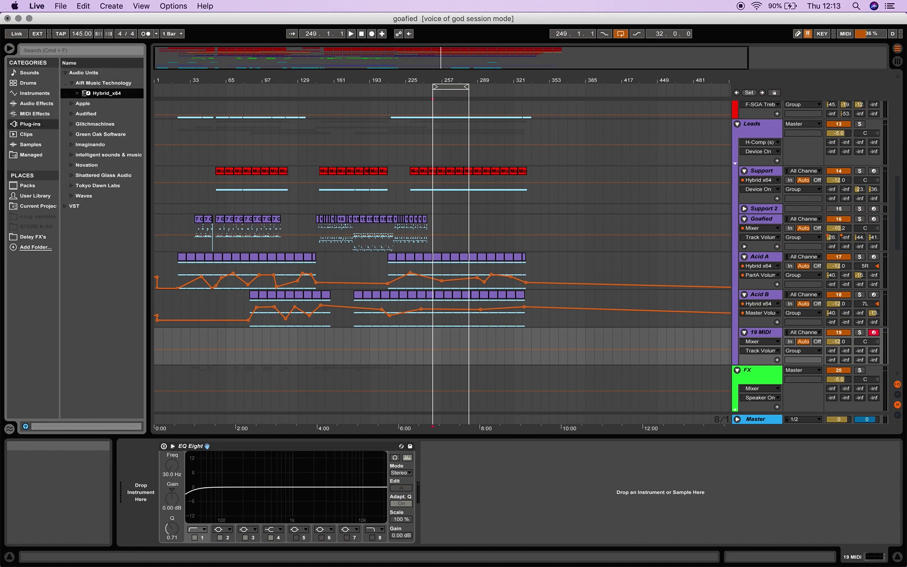
double_click(89, 95)
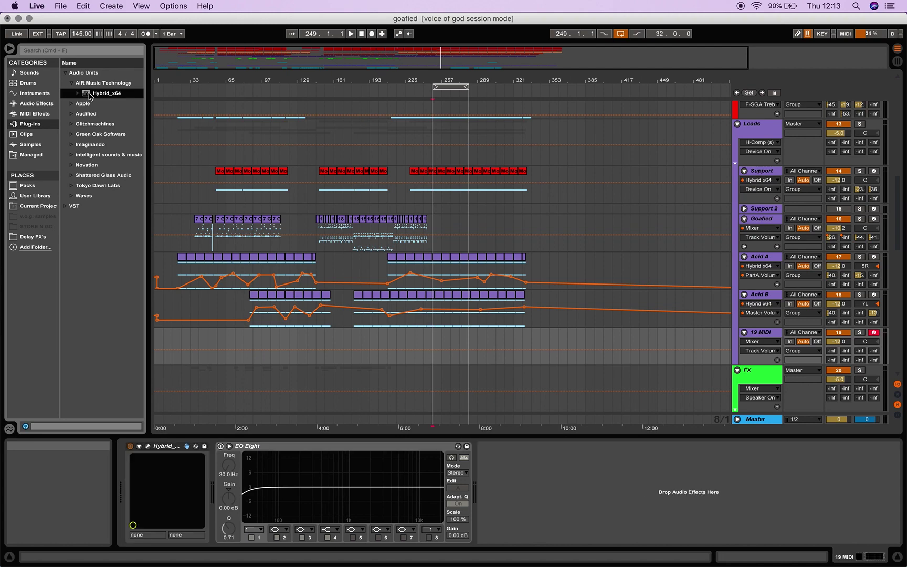
- Activate the track's EQ Eight, set the band 1 low cut to 73.5 Hz and enable band 8 as a steep 48 dB high cut
click(220, 446)
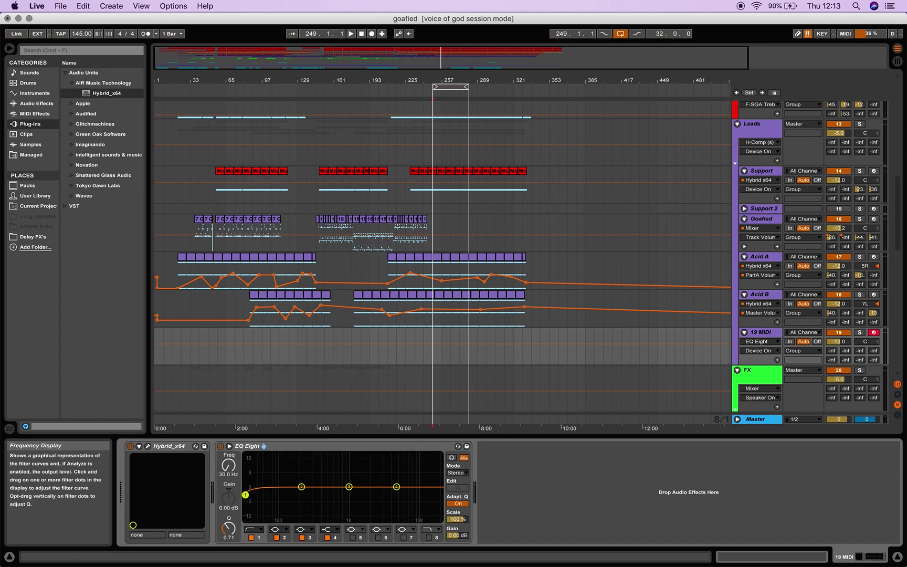
drag(245, 495, 271, 495)
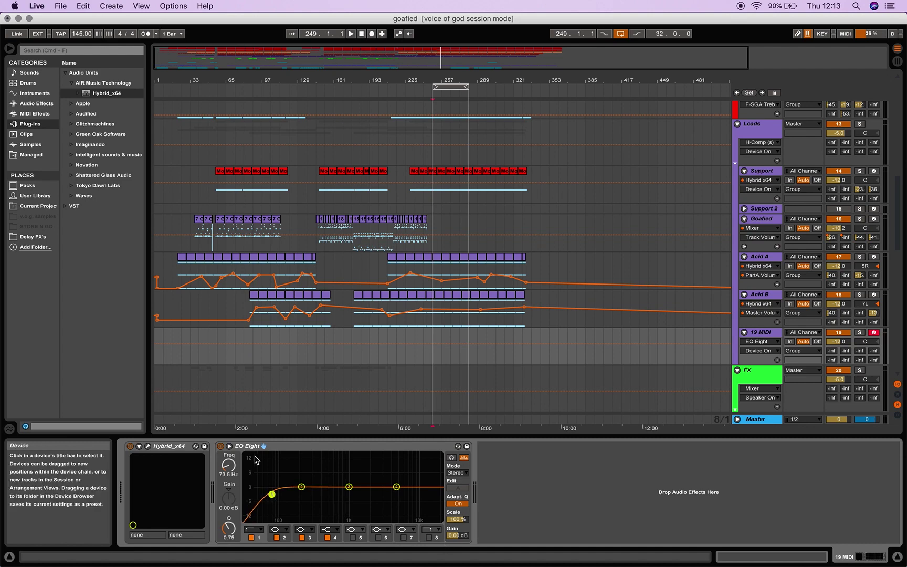
click(429, 537)
click(431, 529)
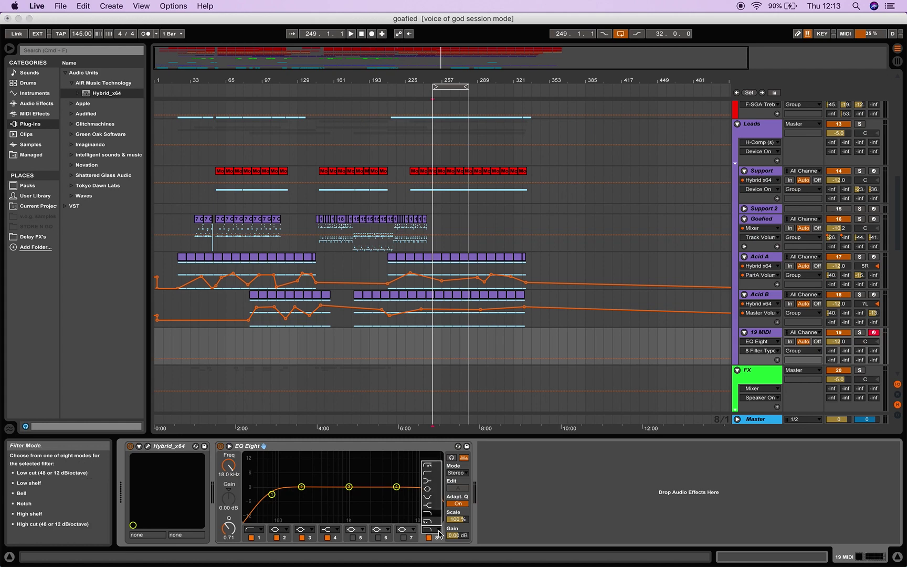
click(431, 521)
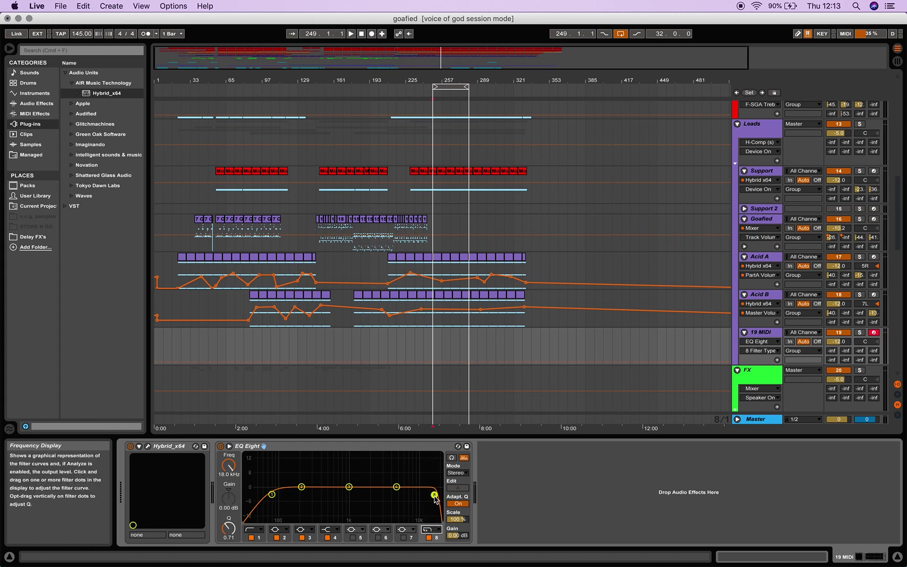
- Open Hybrid's Common page and set the plug-in tuning to -32.0 cents and +0 semitones
click(148, 446)
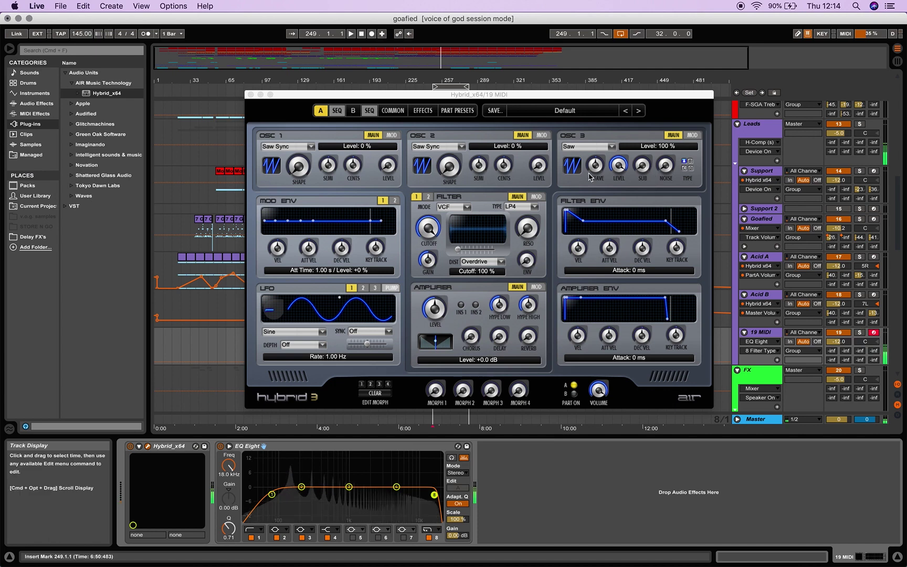
click(393, 110)
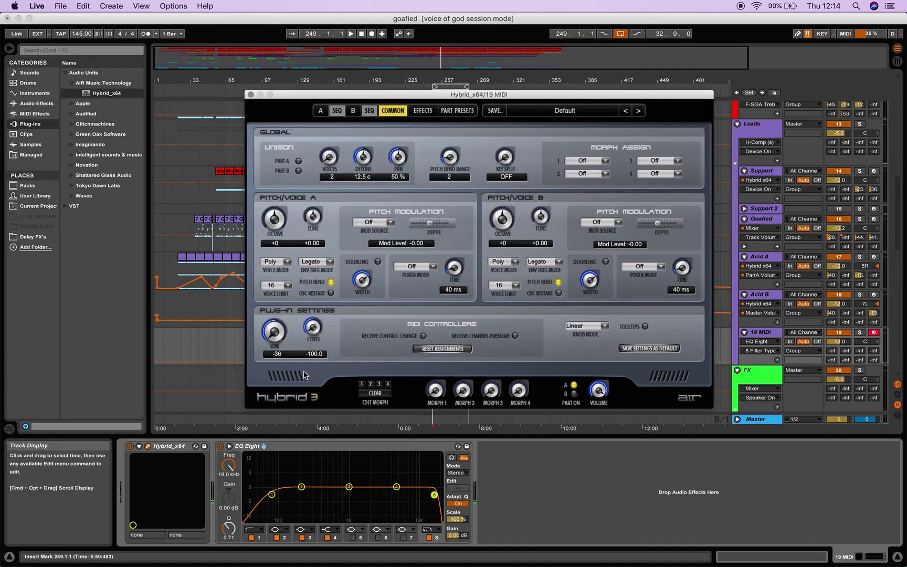
drag(308, 330, 313, 298)
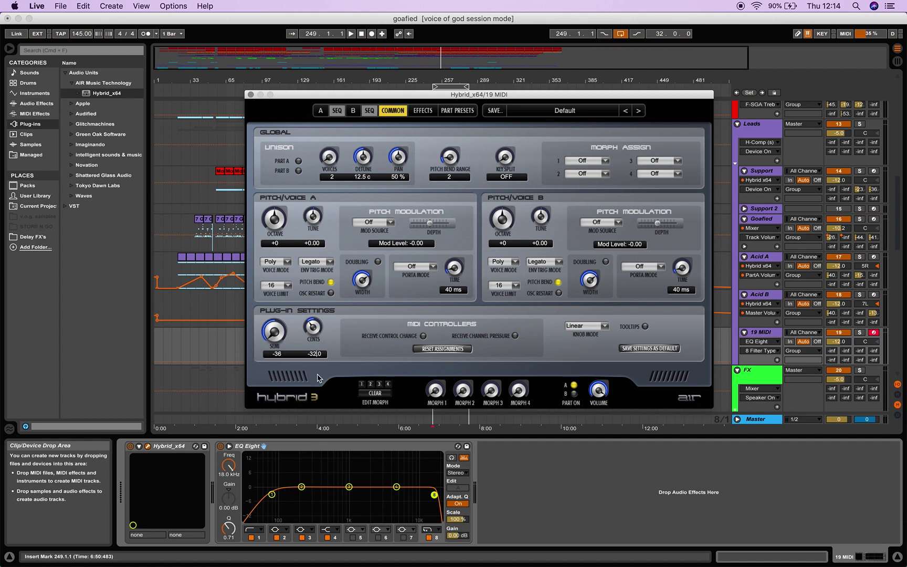
drag(273, 340, 273, 317)
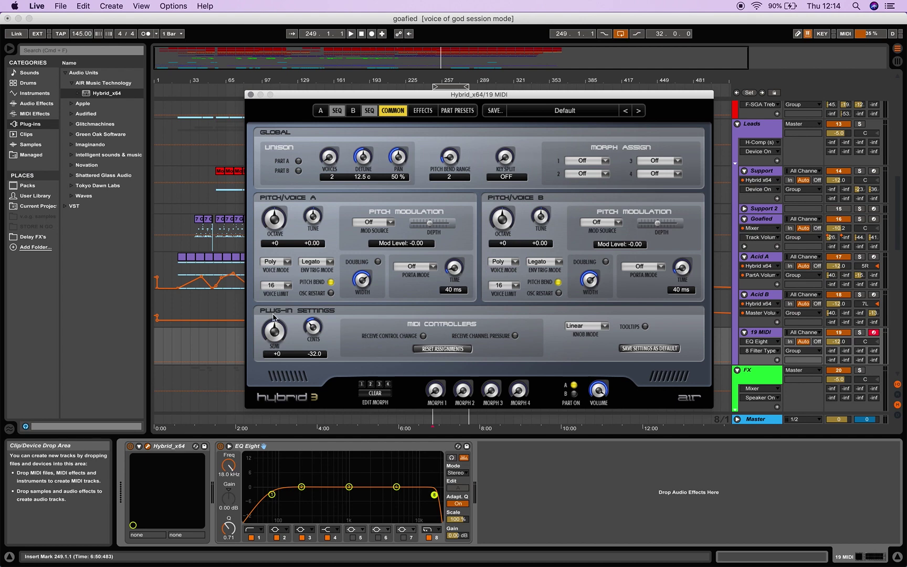
- Set Part A's voice mode to Mono and turn on its Doubling
click(287, 263)
click(279, 276)
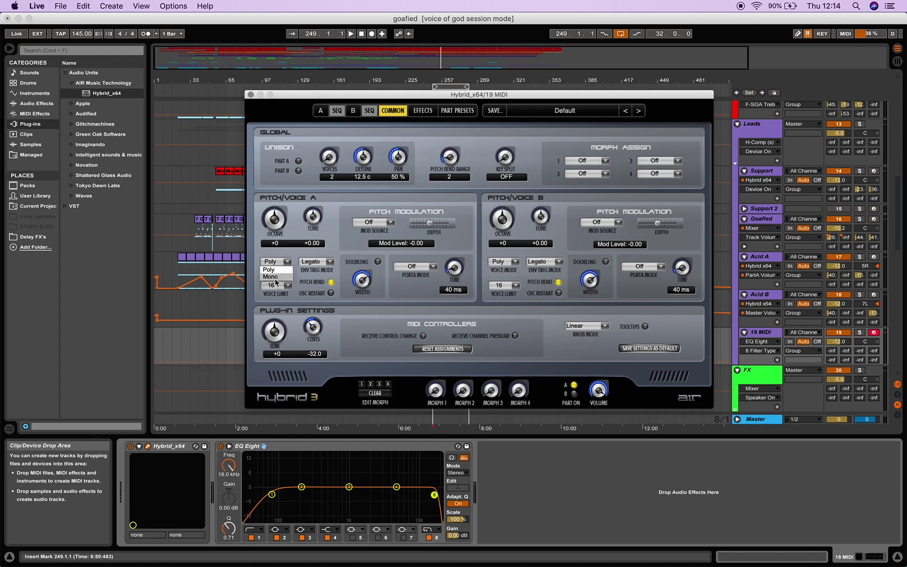
click(376, 263)
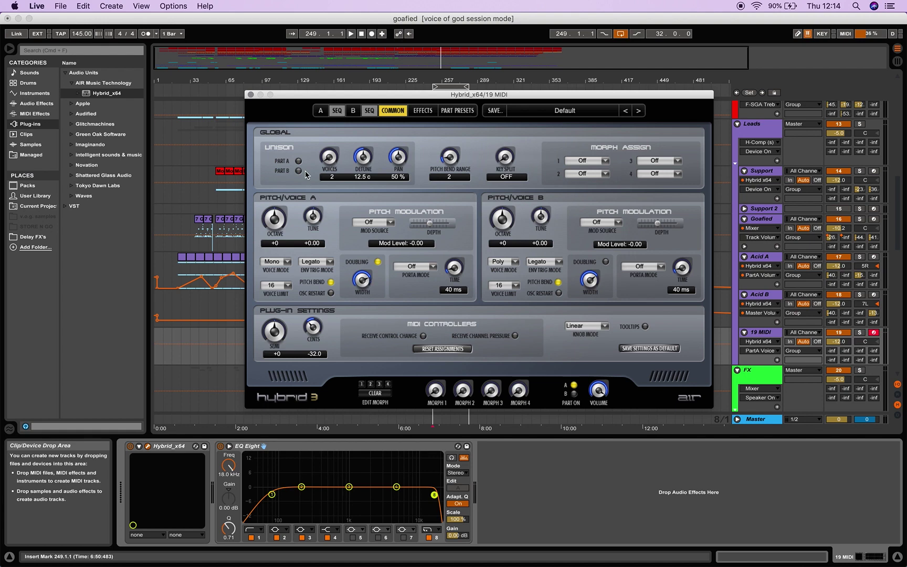
- Set Part A's Osc 2 to the Wavetable type and load wavetable 57 - Genuine Bell
click(321, 112)
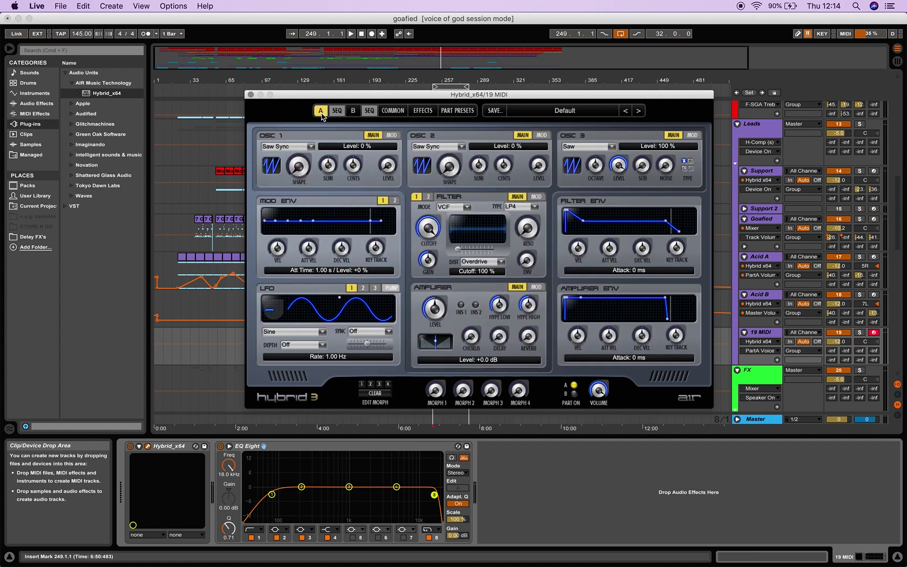
click(462, 147)
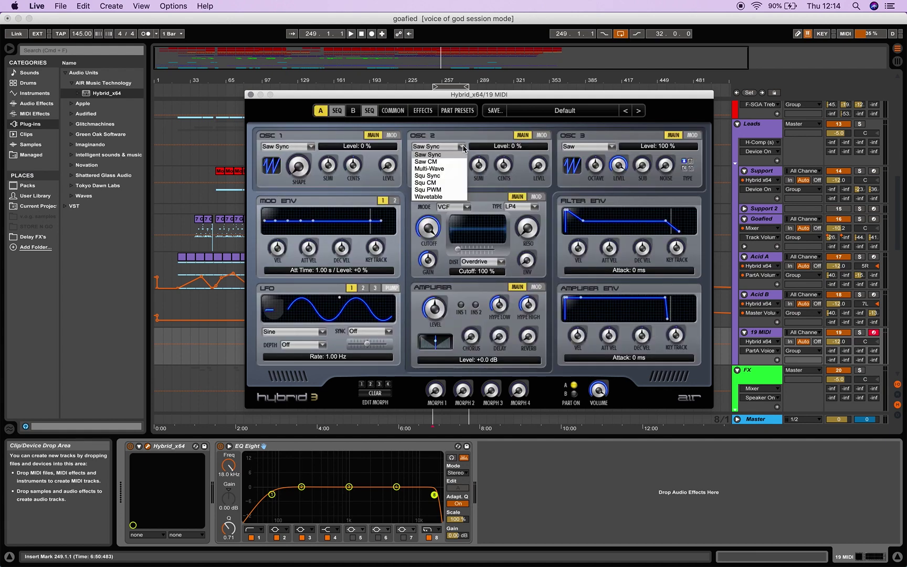
click(426, 197)
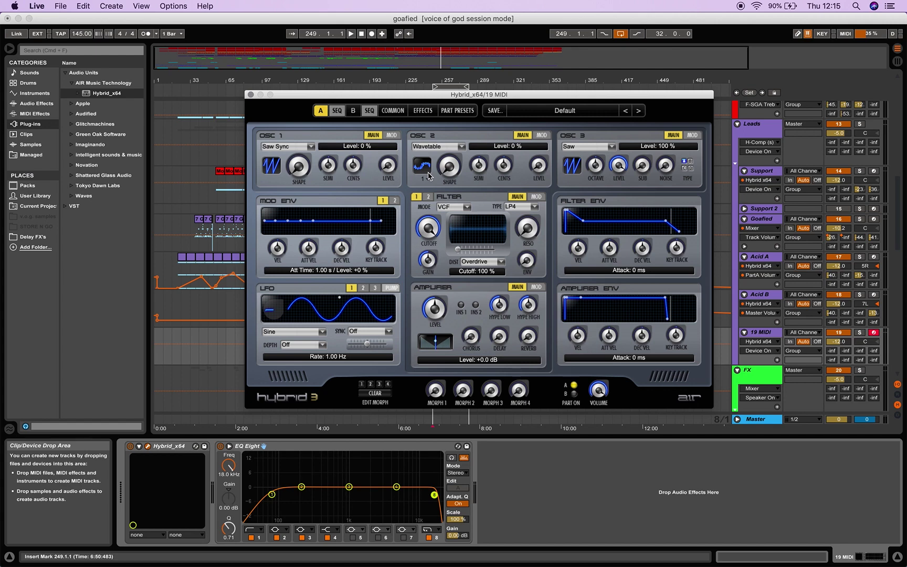
click(423, 166)
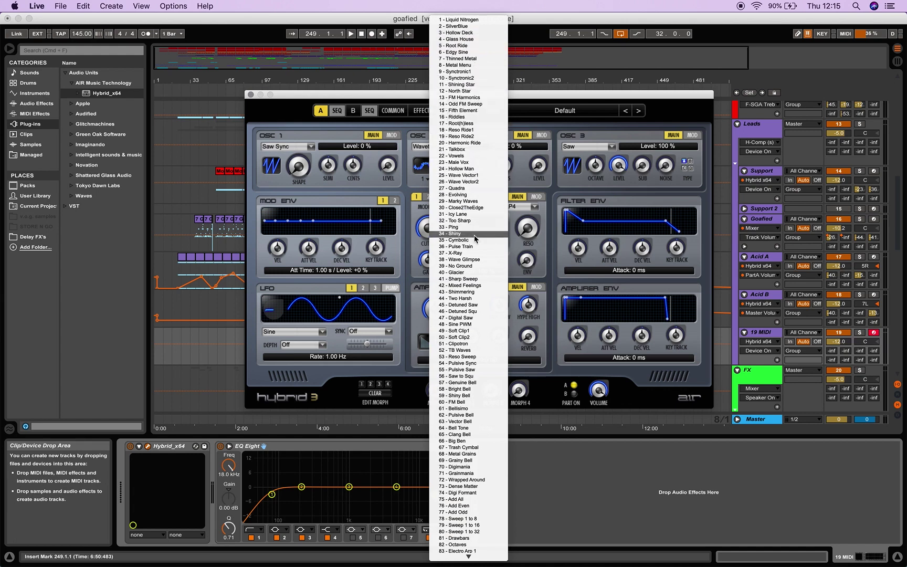
scroll(475, 240, down, 2)
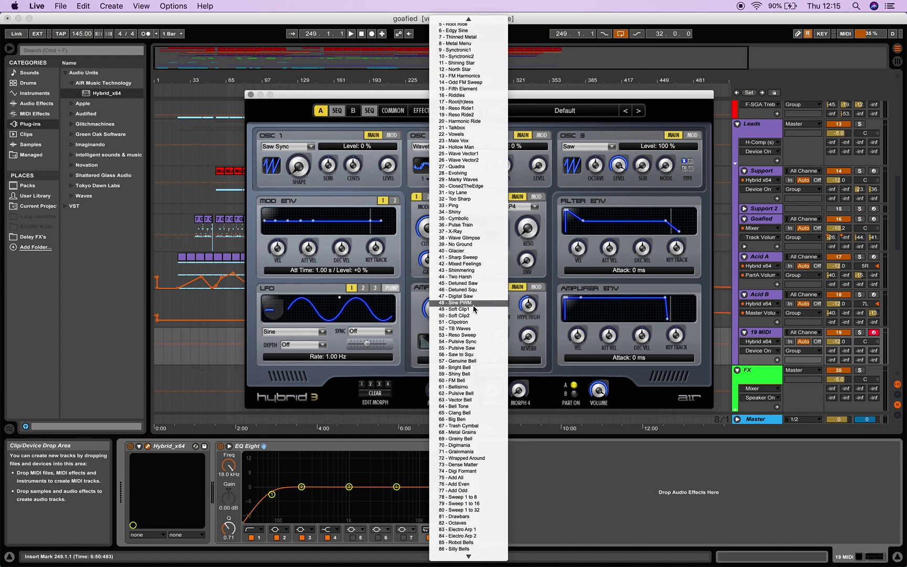
scroll(474, 317, down, 3)
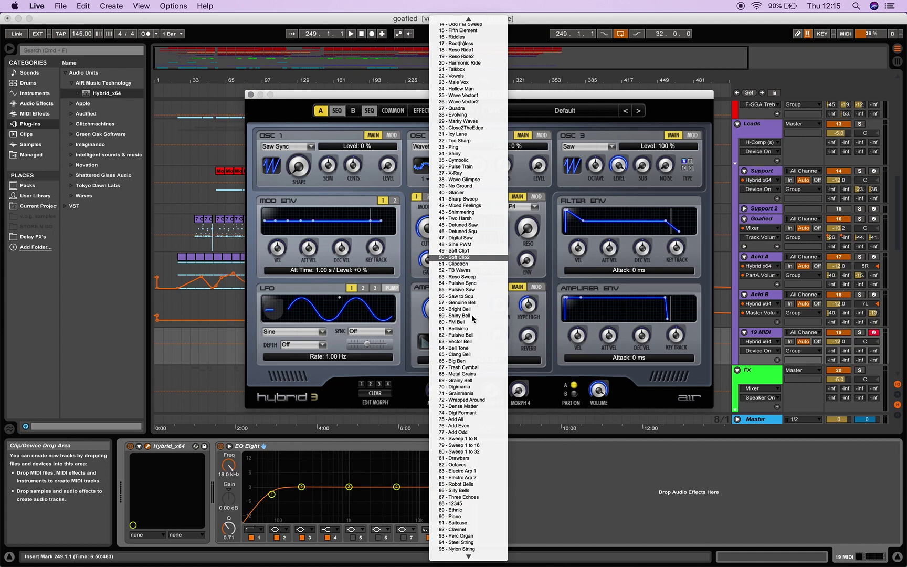
scroll(472, 318, down, 3)
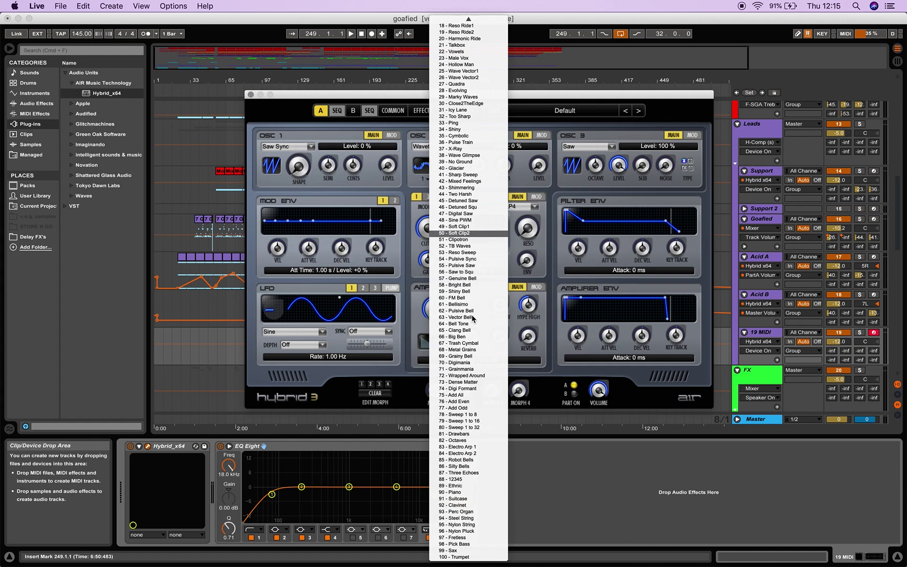
click(461, 281)
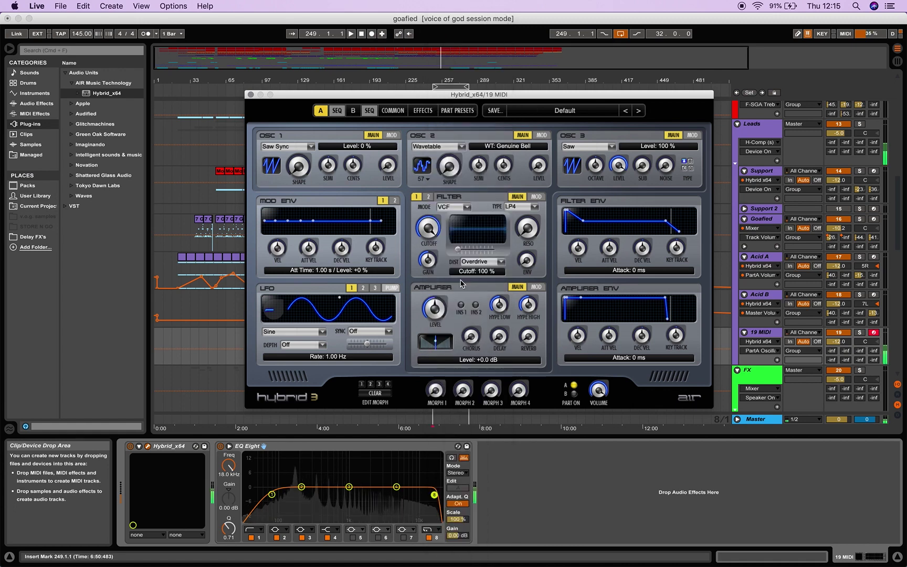
- Turn Part A's Osc 3 level down to 0 % and shape its filter with raised resonance and a 54 % cutoff
drag(428, 228, 425, 269)
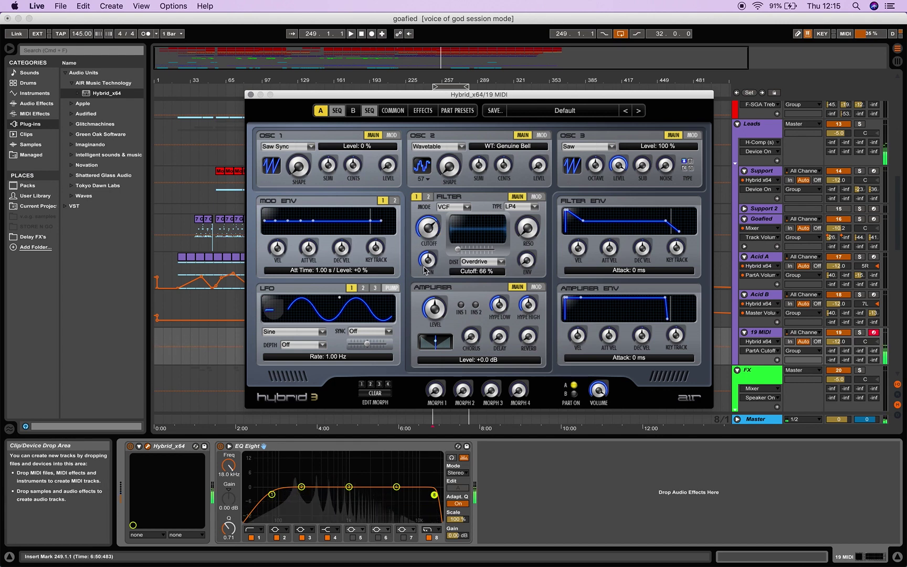
drag(428, 229, 429, 247)
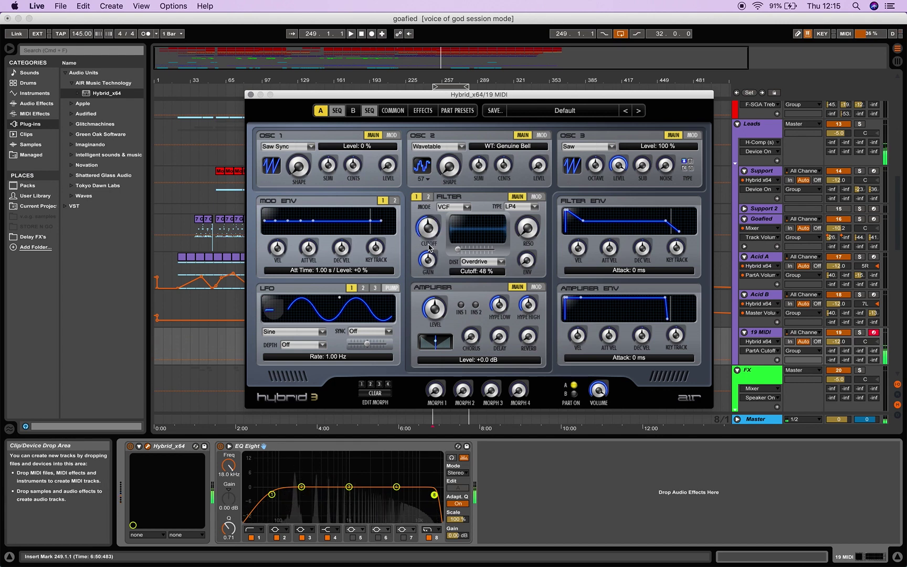
drag(528, 228, 532, 251)
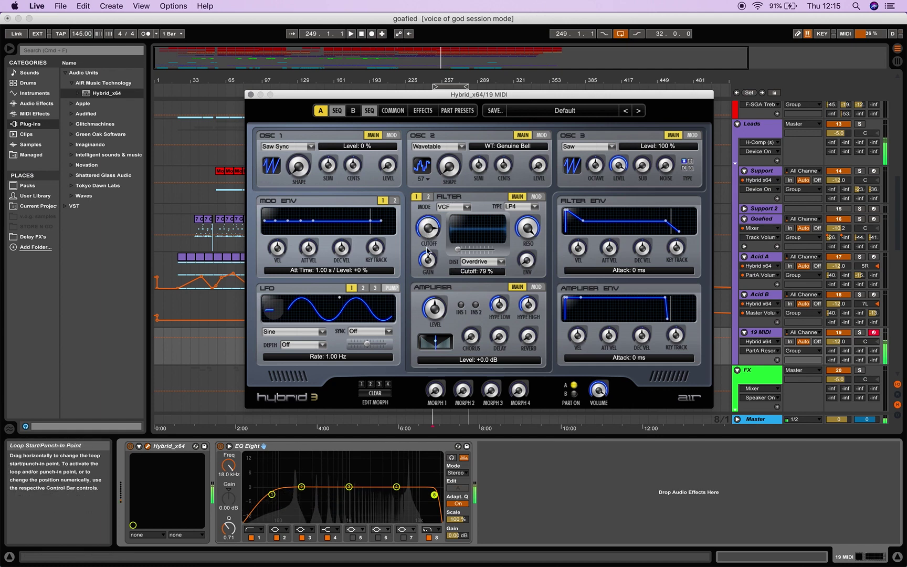
drag(428, 251, 428, 284)
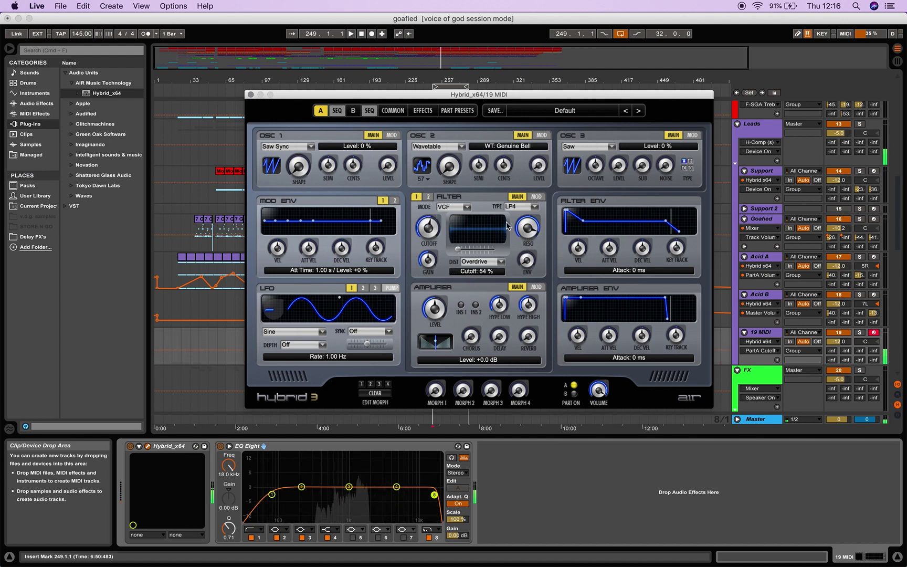
- Readjust the filter's resonance with the cutoff at 81 %, and raise Osc 2's level to 52 %
click(525, 231)
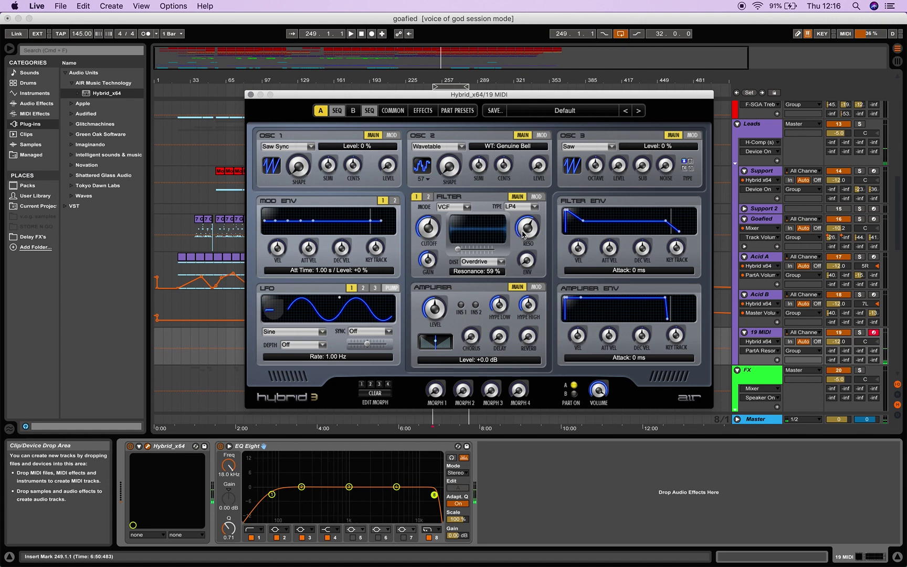
drag(523, 234, 528, 226)
drag(428, 230, 427, 195)
click(537, 166)
drag(540, 137, 539, 114)
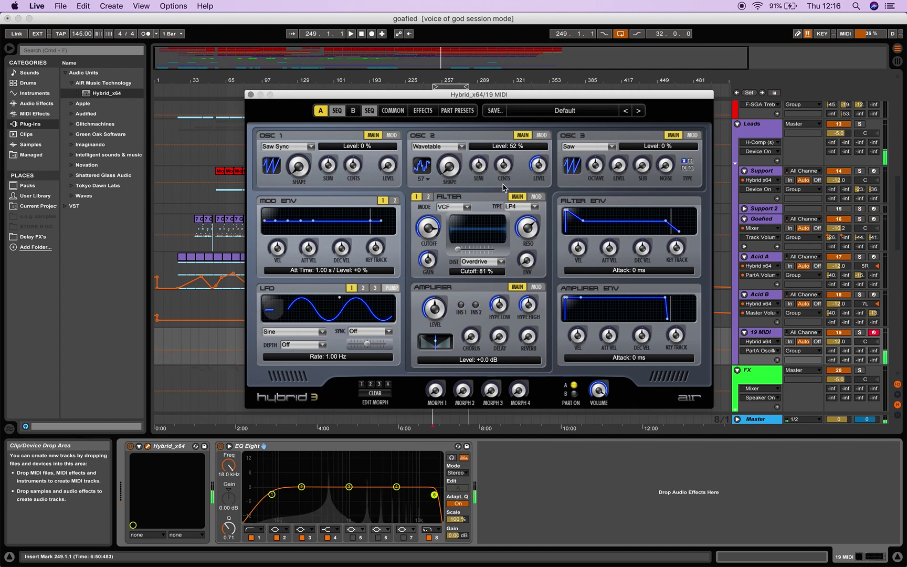
- Raise Part A's filter resonance further and bring the cutoff to 69 %
drag(430, 229, 433, 235)
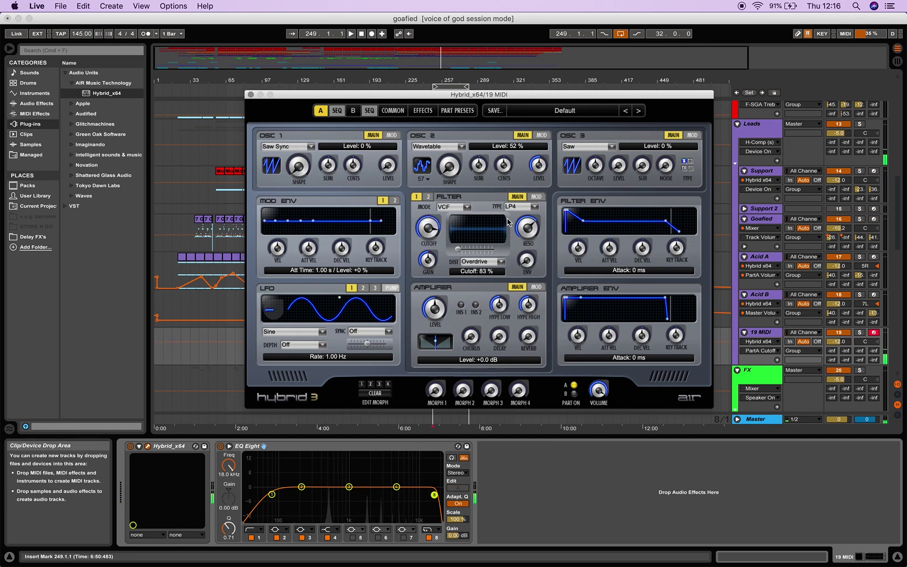
drag(527, 231, 525, 192)
drag(428, 230, 427, 247)
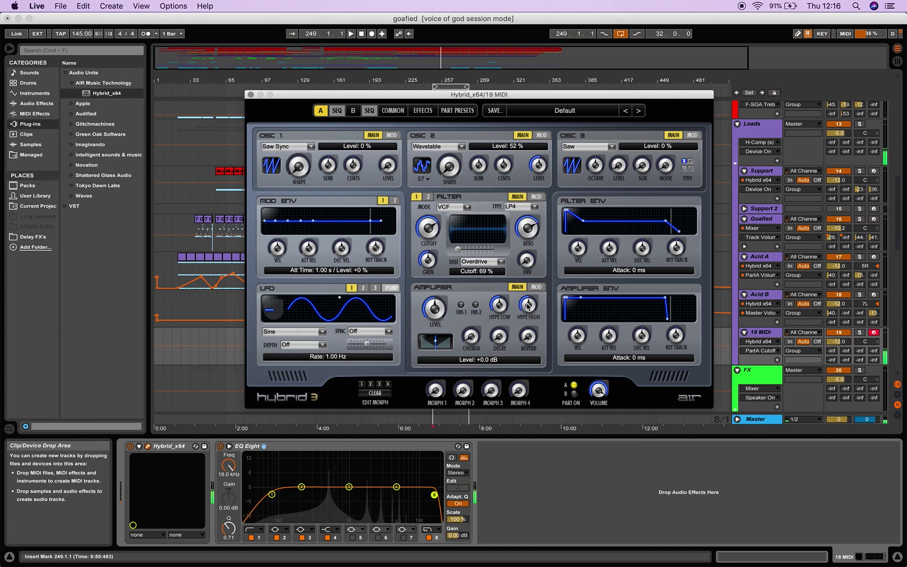
- Set Part A's amplifier Hype High to 70 %, leaving Hype Low at 0 %
click(501, 314)
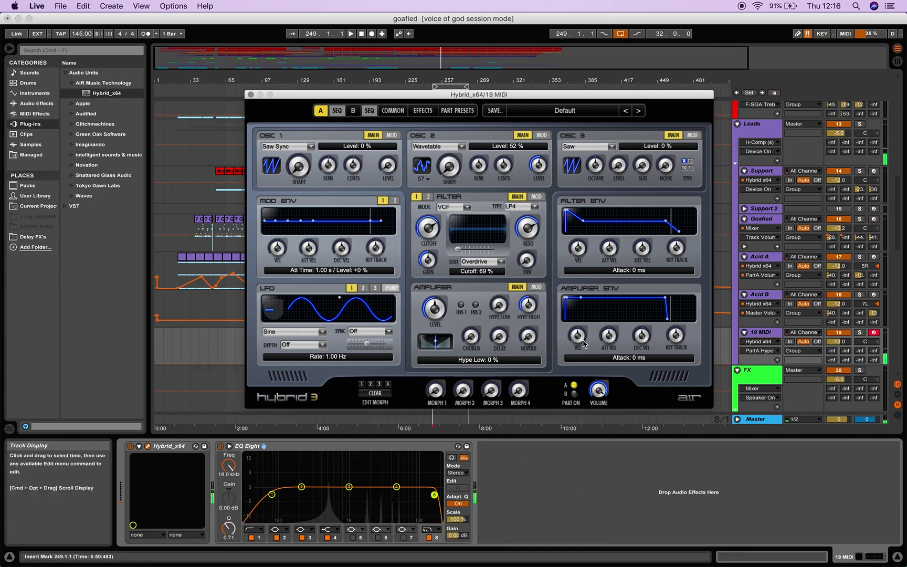
click(528, 304)
drag(528, 292, 529, 286)
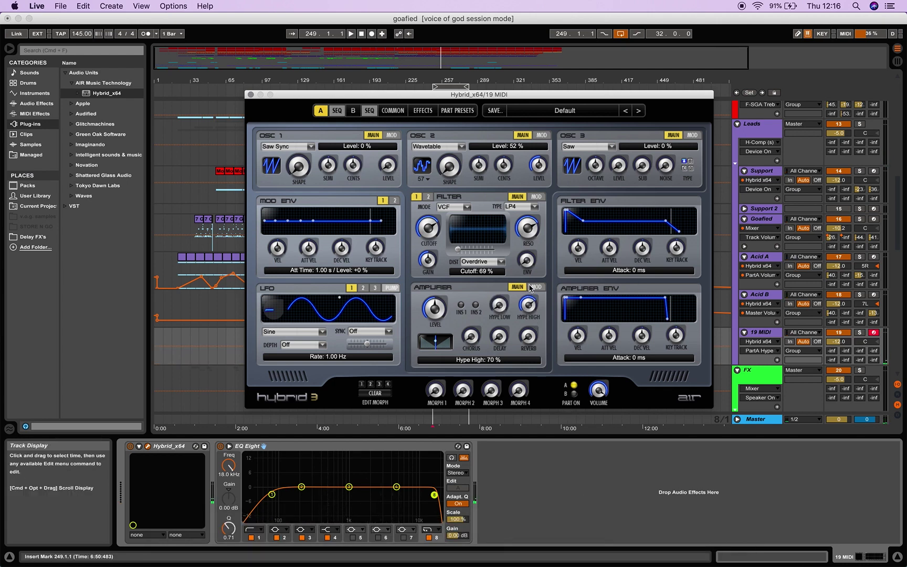
- Shape Part A's amplifier envelope with a 583 ms second decay, 28 % sustain and 410 ms release
click(569, 298)
drag(583, 298, 580, 317)
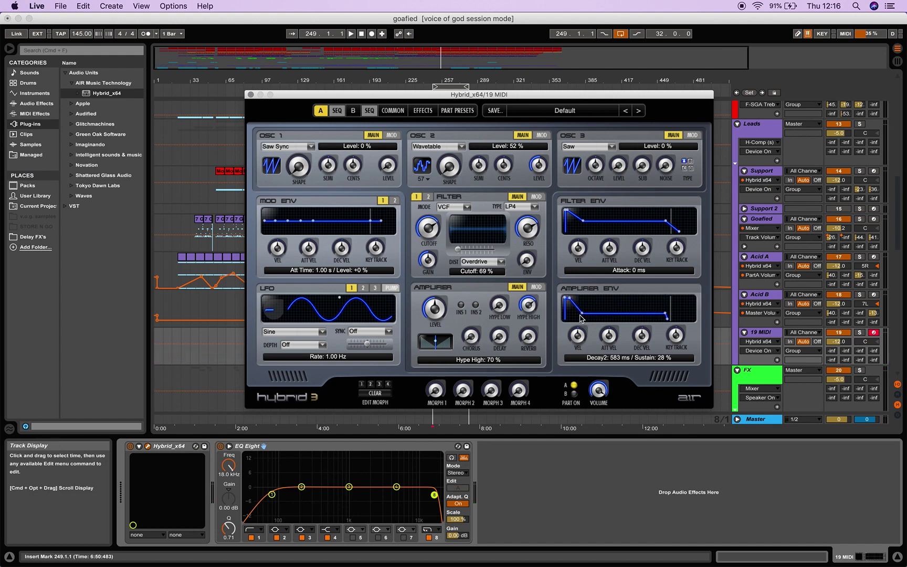
drag(672, 326, 673, 319)
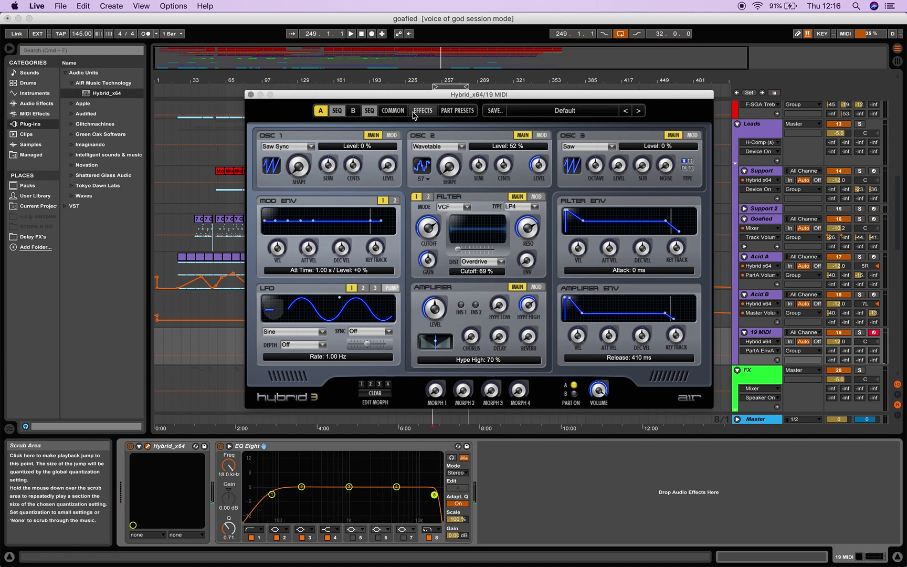
- Open Part A's step sequencer and set its mode to Up+Down with First Note sync
click(337, 112)
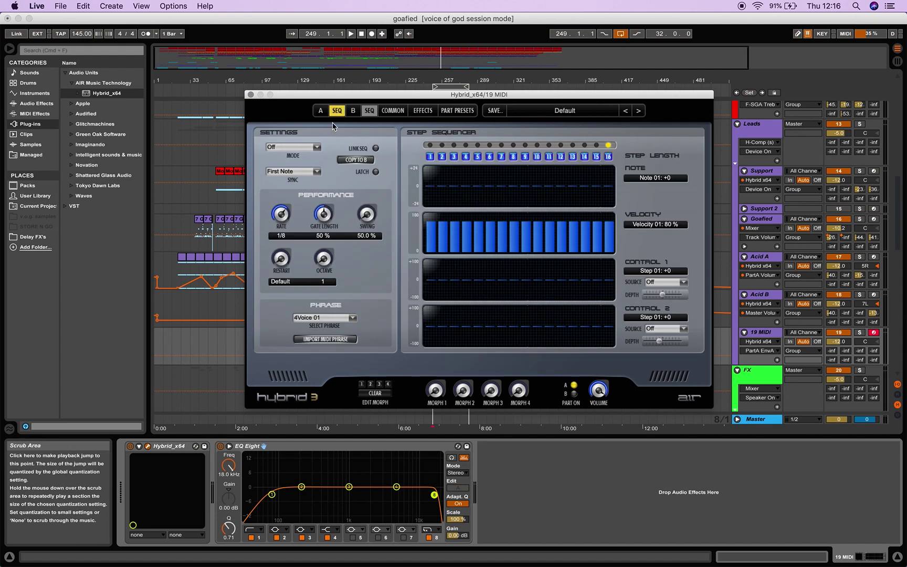
click(317, 172)
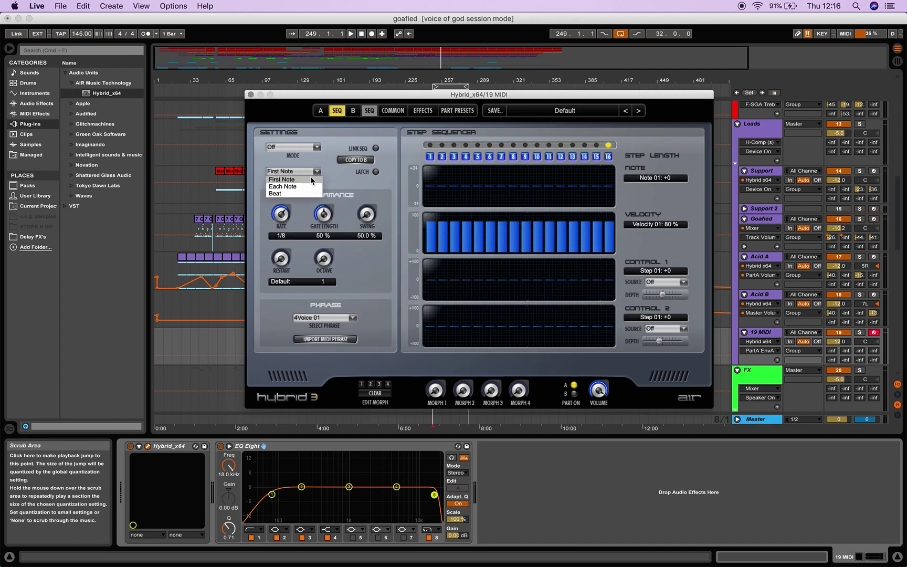
click(319, 172)
click(318, 148)
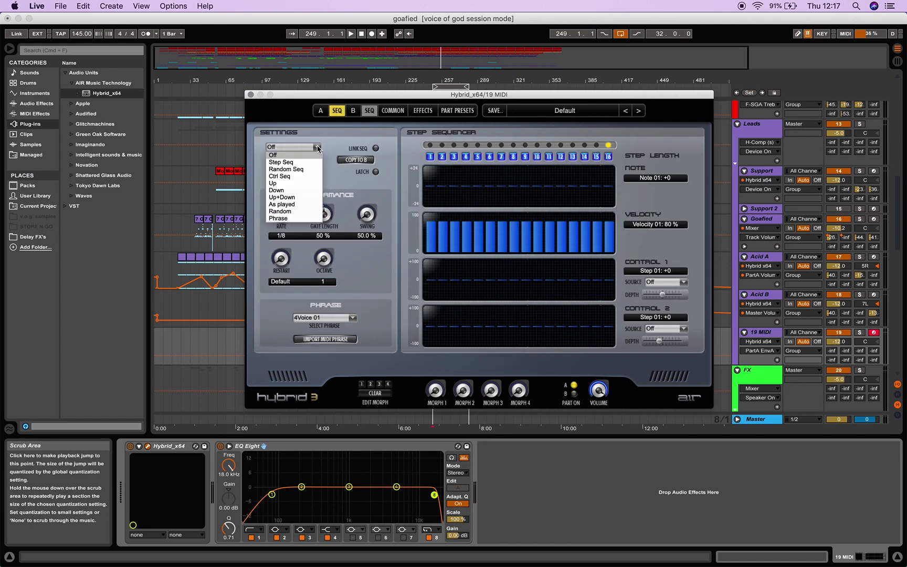
click(295, 199)
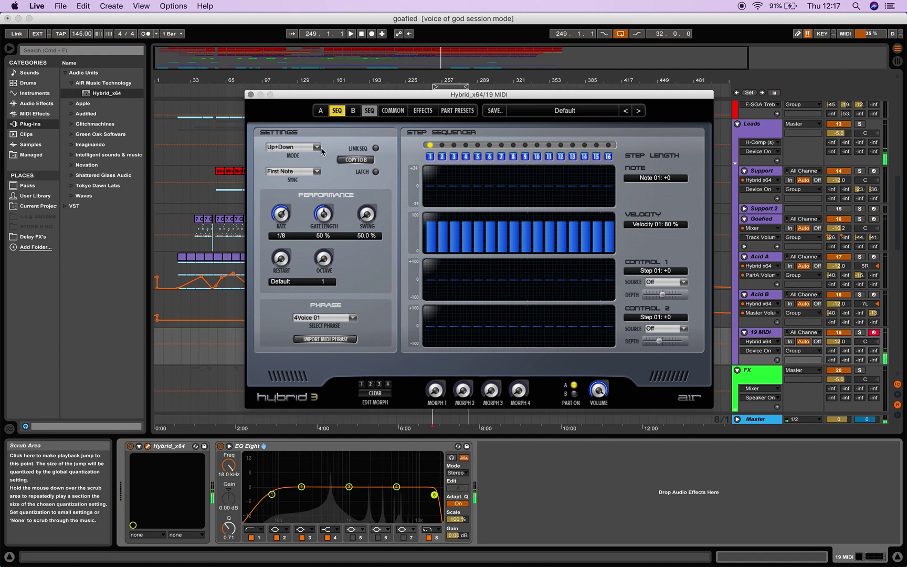
- Switch Part A's sequencer mode to Random Seq and set the swing to 67.3 %
click(299, 148)
click(300, 174)
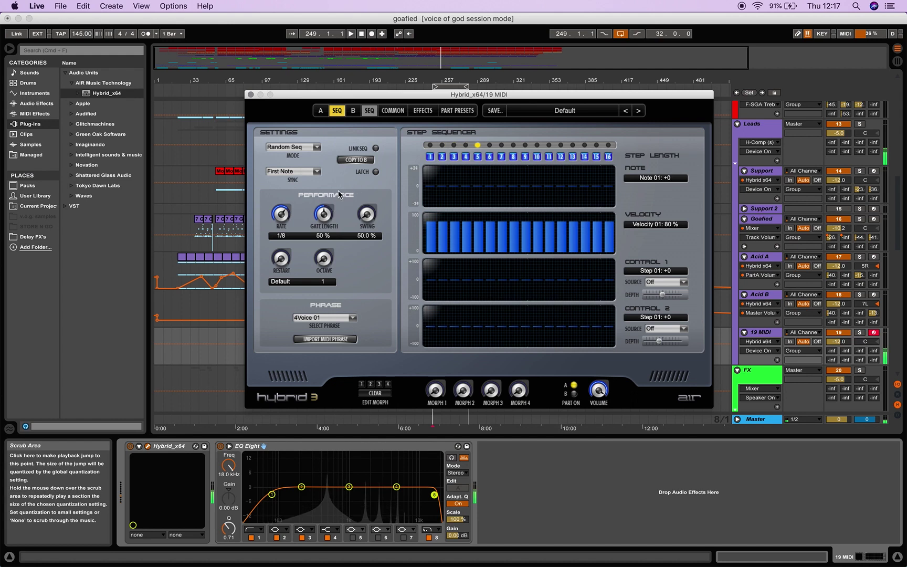
drag(364, 217, 366, 151)
drag(372, 214, 370, 230)
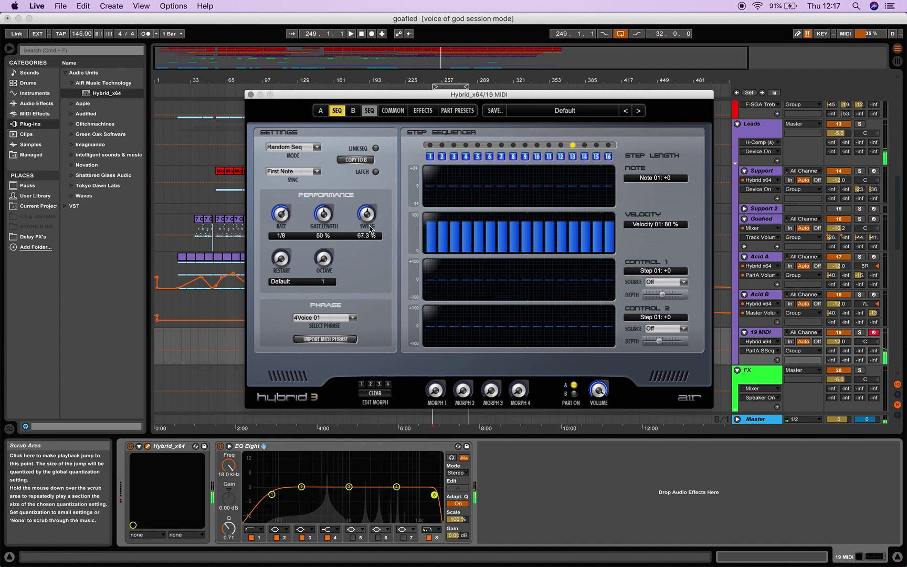
- Set Part A's sequencer octave range to 2 and its rate to 1/16D
click(317, 148)
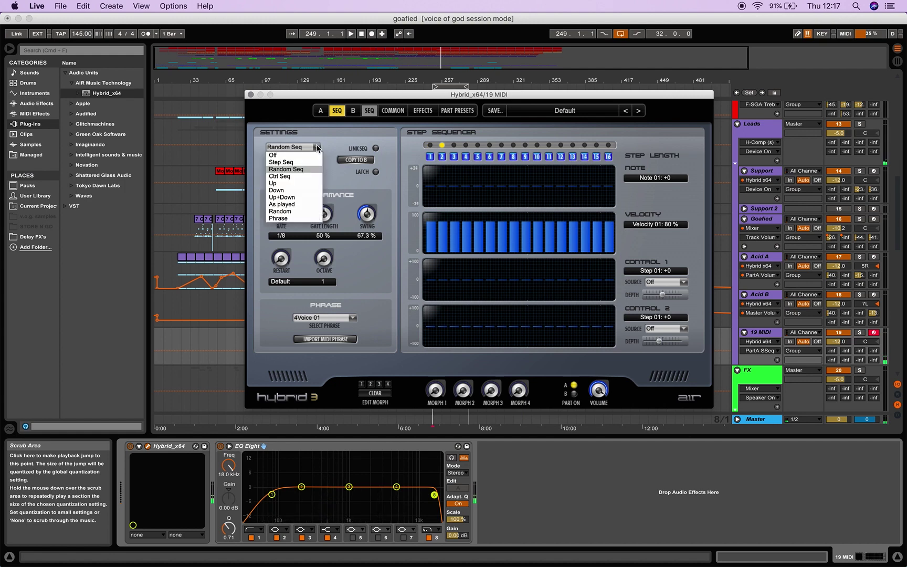
click(317, 148)
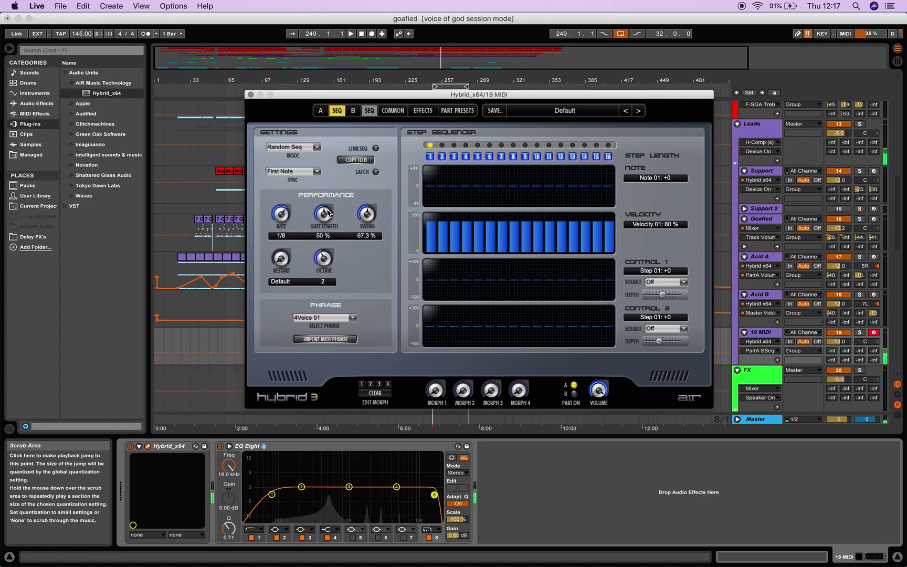
drag(324, 257, 320, 272)
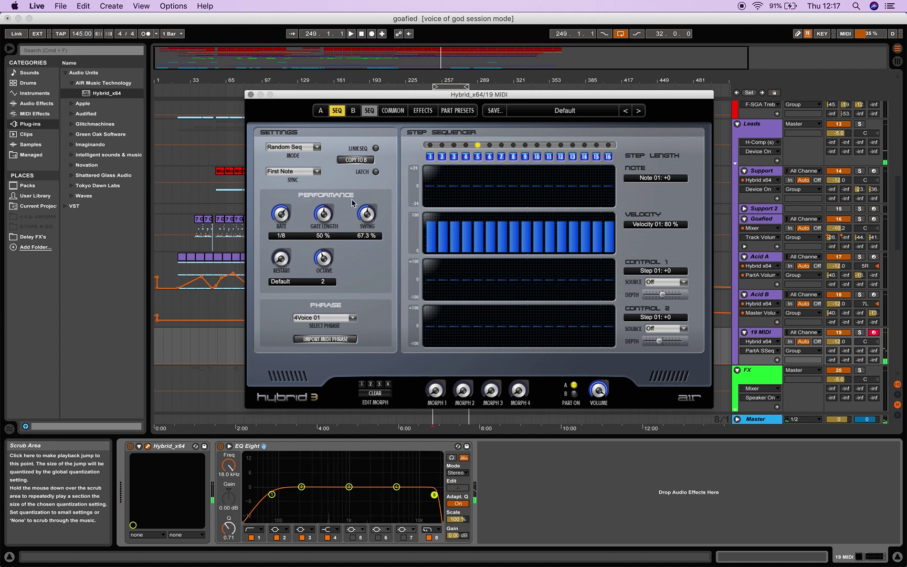
drag(282, 213, 280, 207)
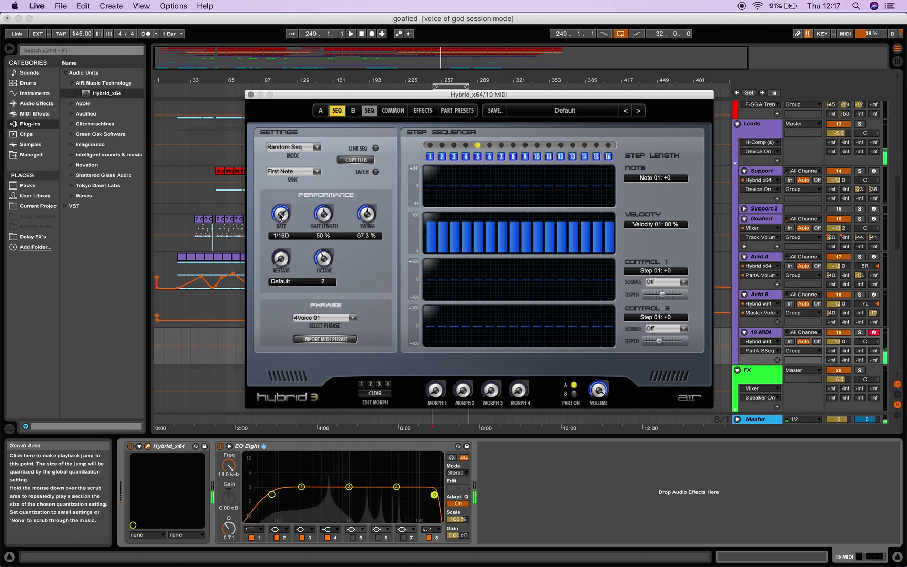
- Change Part A's sequencer mode to Up+Down and extend the octave range to 3
click(317, 146)
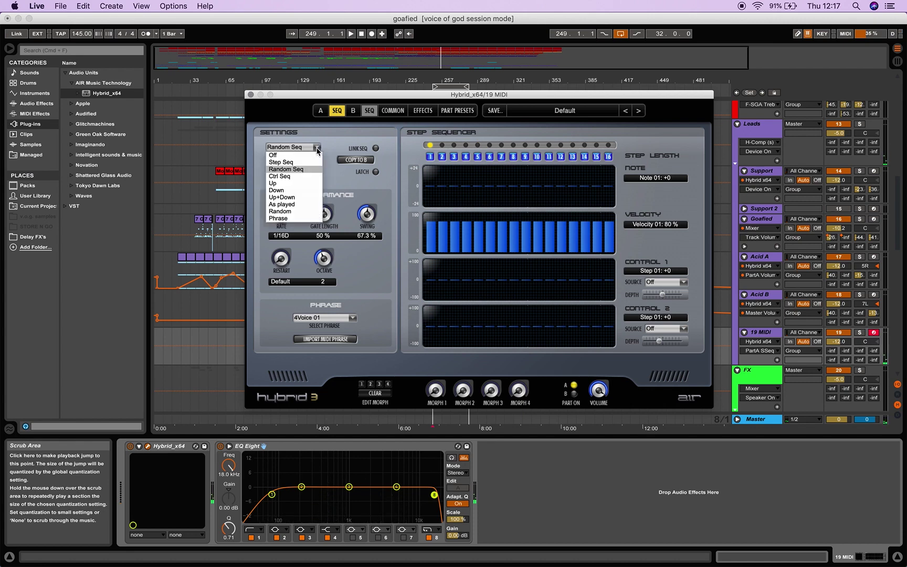
click(295, 197)
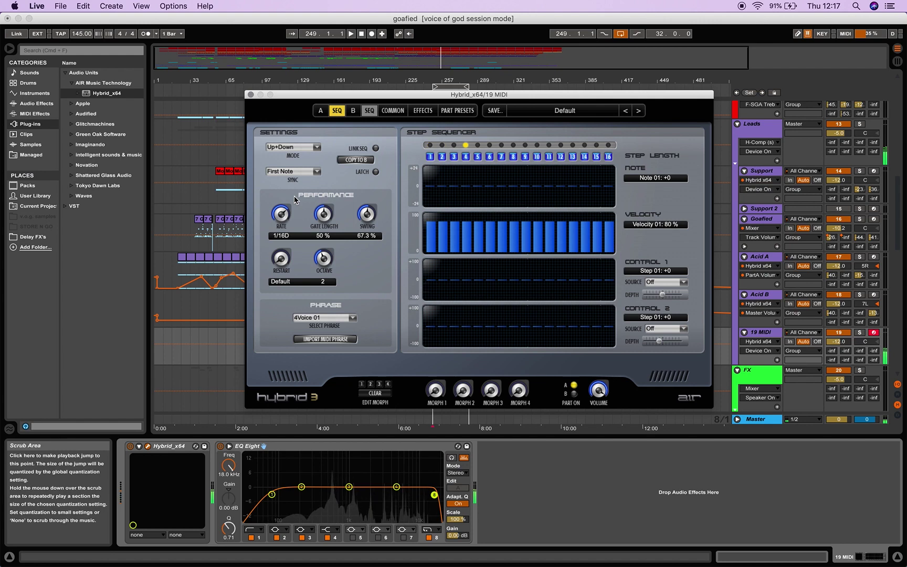
click(317, 149)
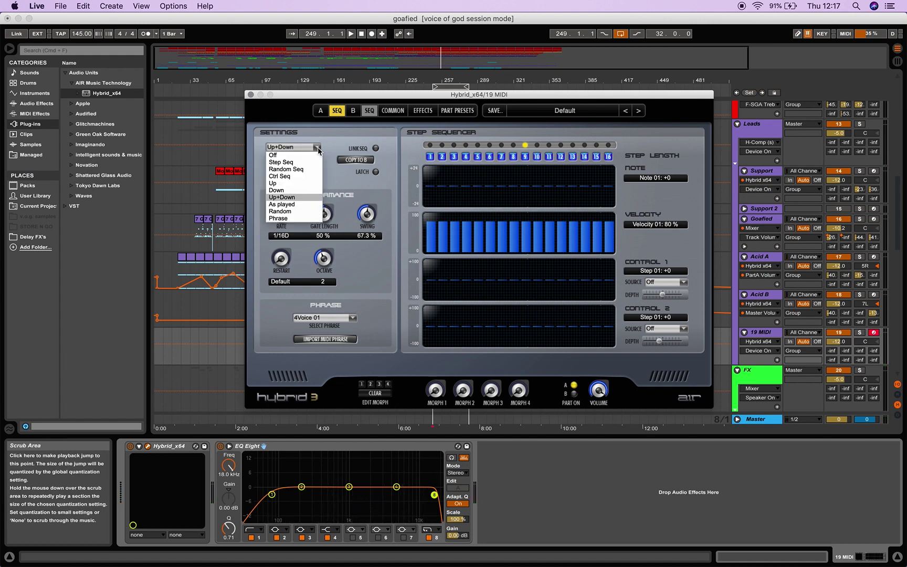
click(318, 149)
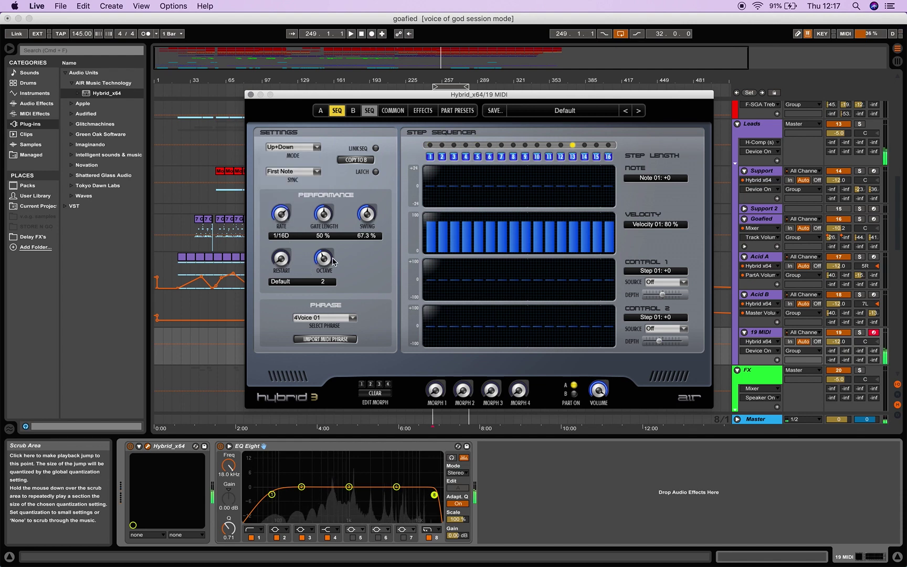
drag(332, 260, 331, 248)
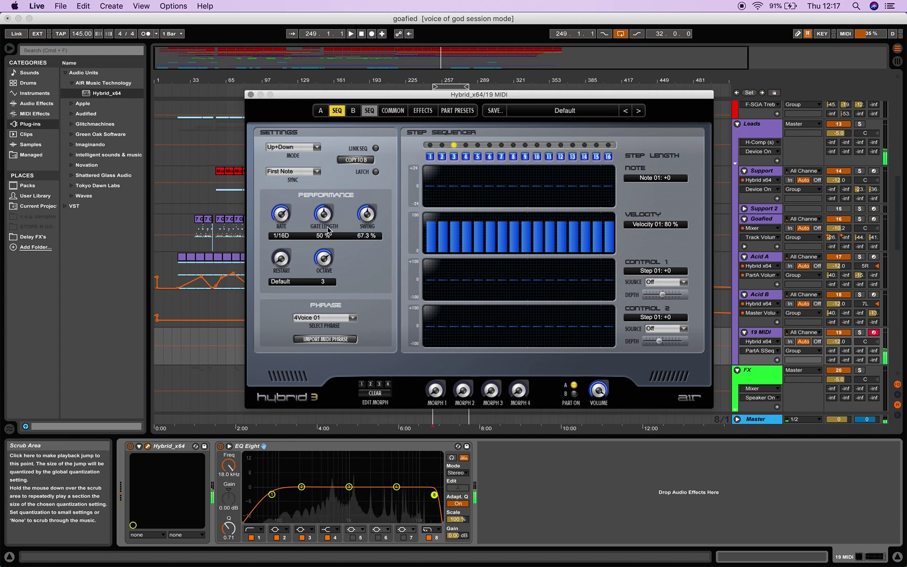
- Adjust the cutoff of Part A's filter and set its resonance to 80 %
click(321, 111)
drag(436, 239, 458, 225)
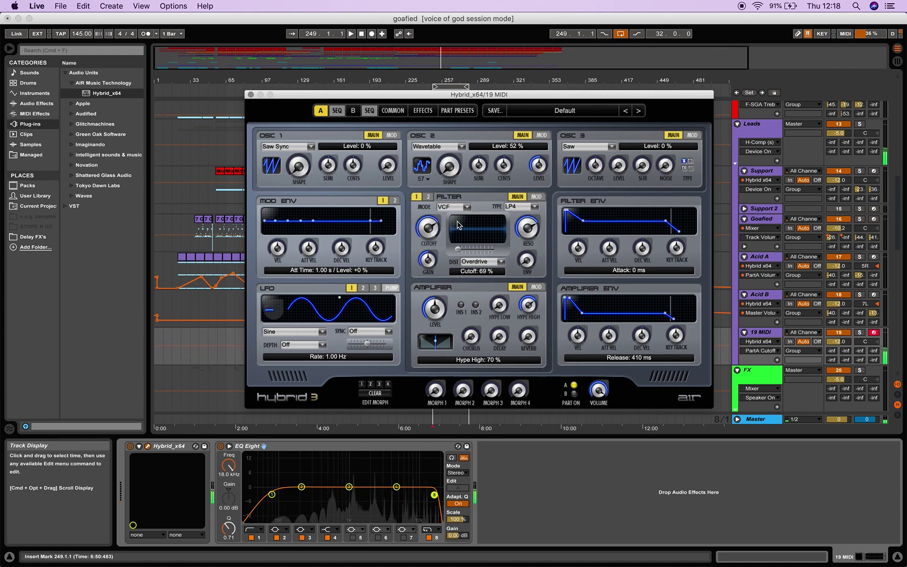
drag(526, 233, 529, 218)
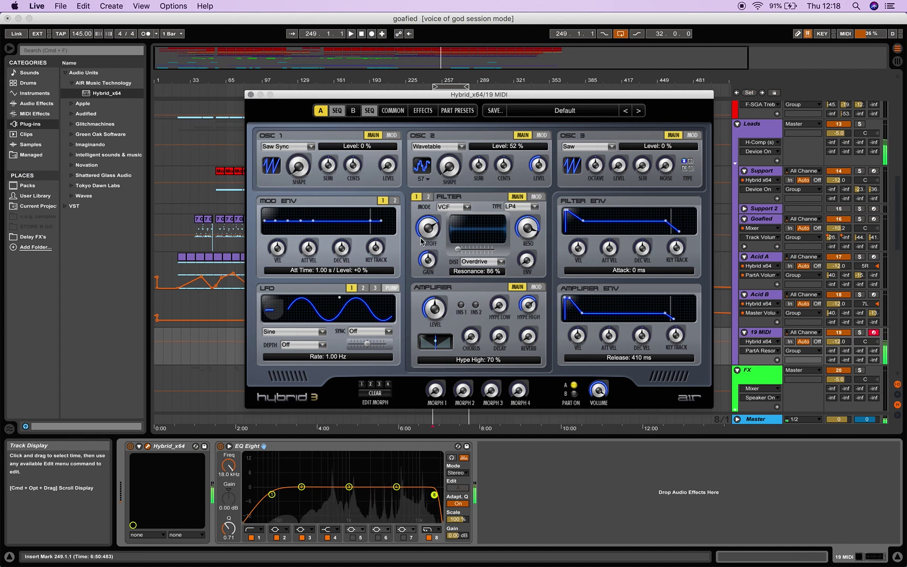
drag(424, 233, 439, 249)
click(534, 231)
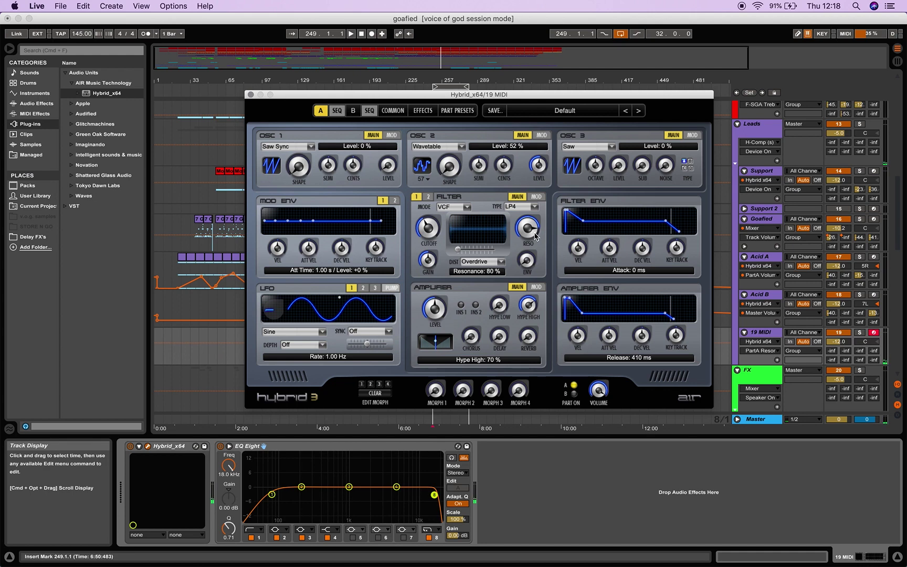
- Load Space Chorus in Part A's first effect insert and set its mix to 74 %
click(423, 110)
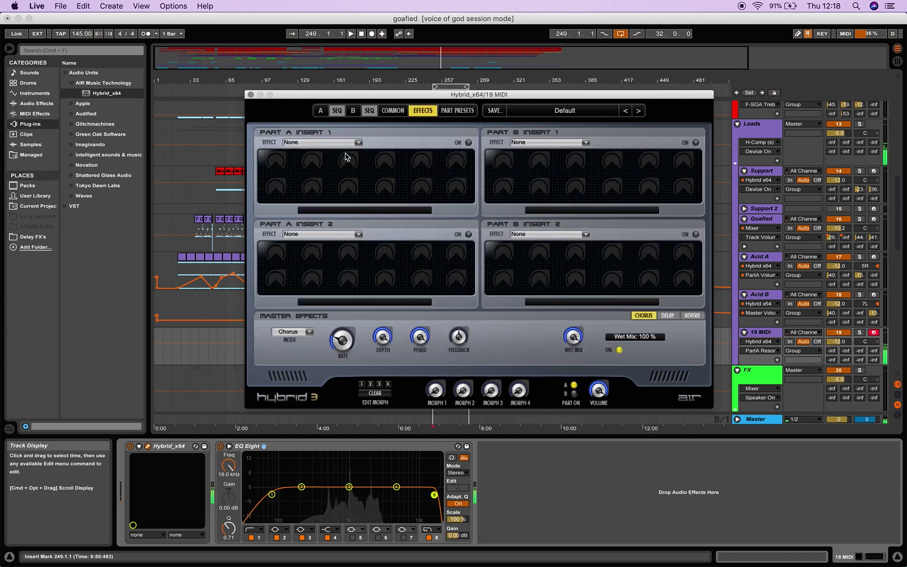
click(361, 145)
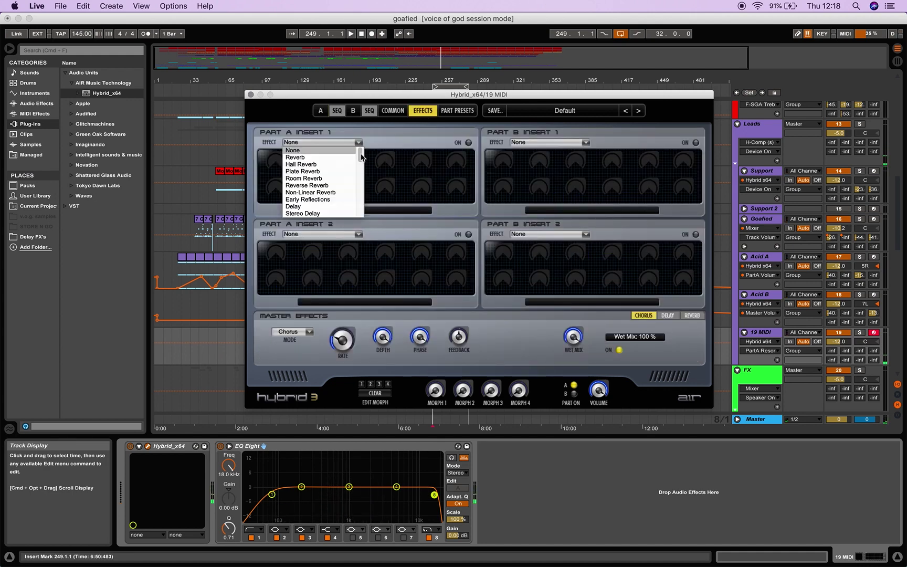
drag(361, 156, 367, 178)
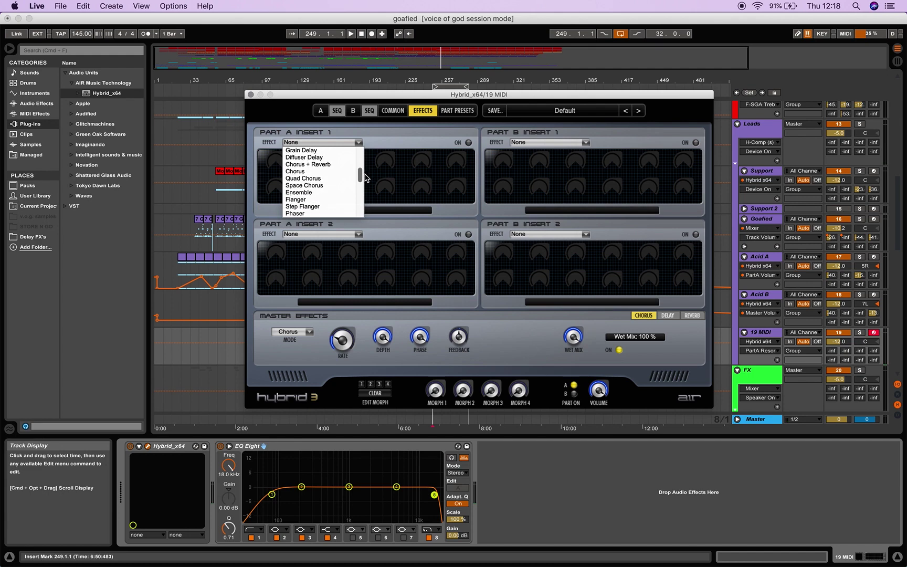
click(329, 186)
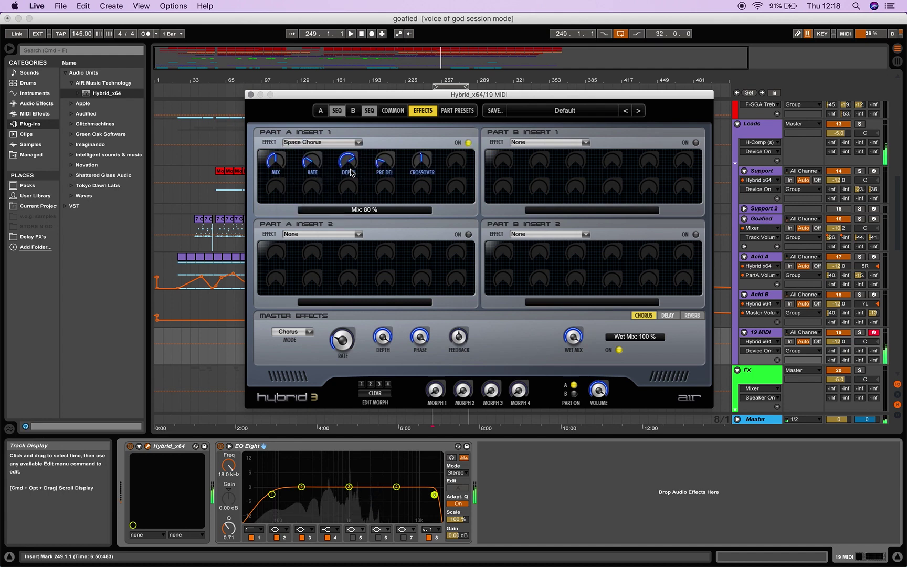
drag(276, 160, 278, 135)
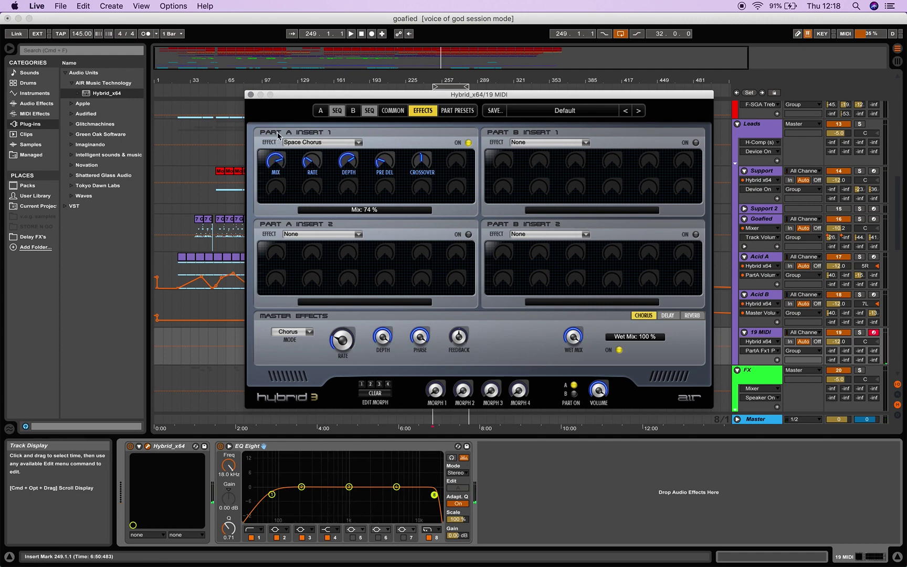
- Replace Part A's first insert effect with Flanger and set its depth to 8.16 ms
click(360, 146)
click(310, 204)
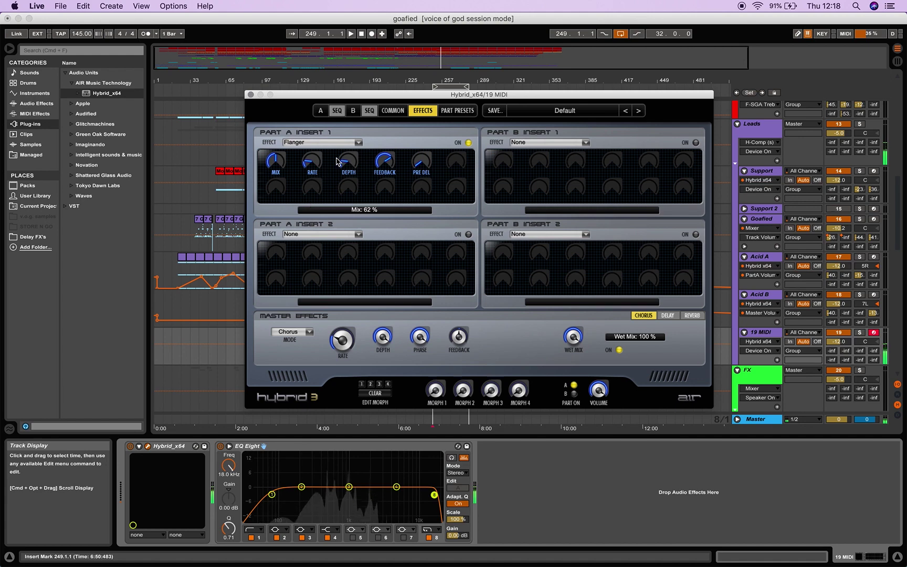
drag(338, 161, 350, 111)
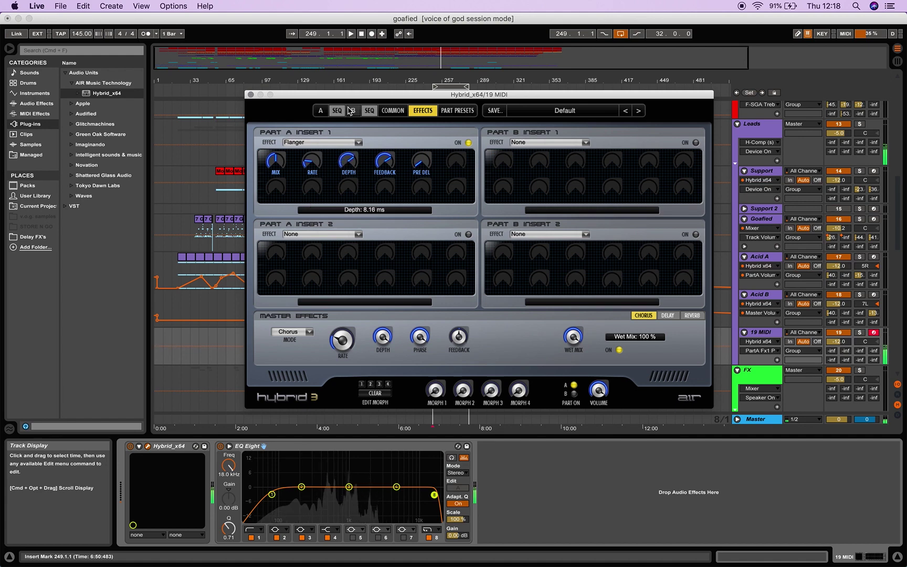
- Set Part A's filter to DCF mode and type LP3, with 66 % cutoff and 59 % saturation
click(320, 110)
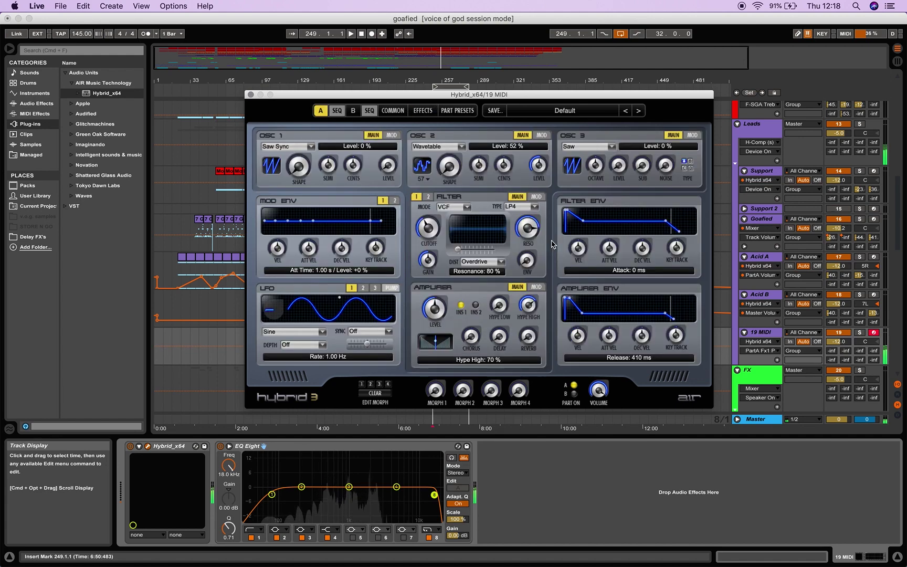
drag(438, 245, 435, 193)
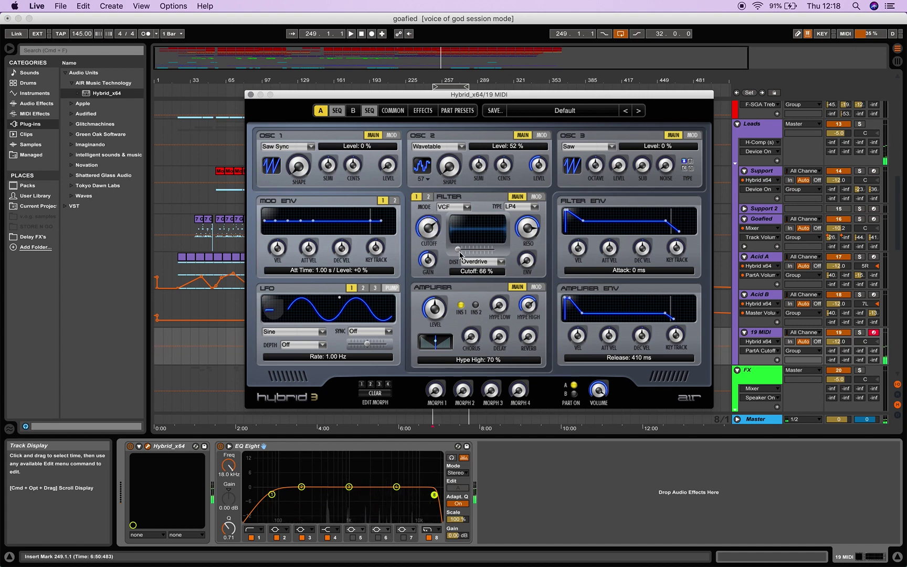
drag(457, 249, 478, 253)
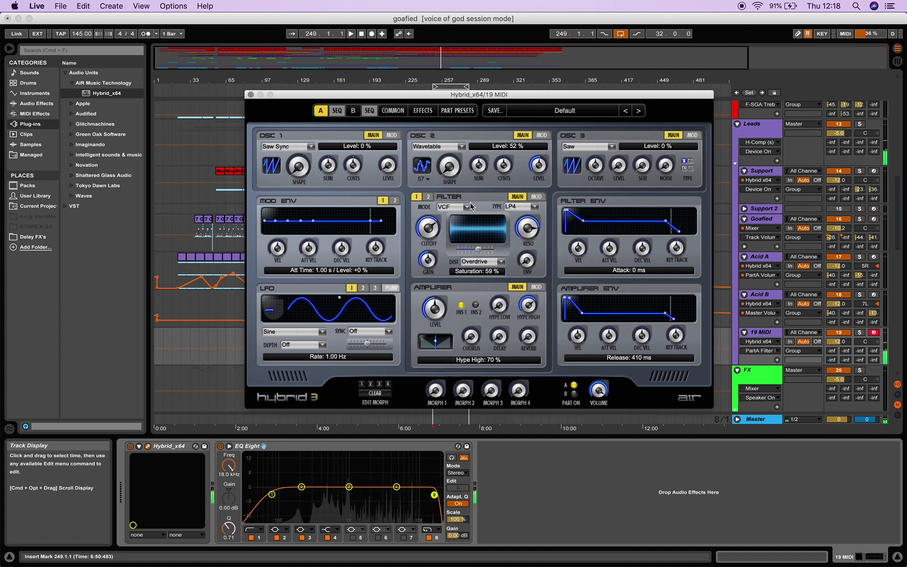
click(467, 208)
click(464, 222)
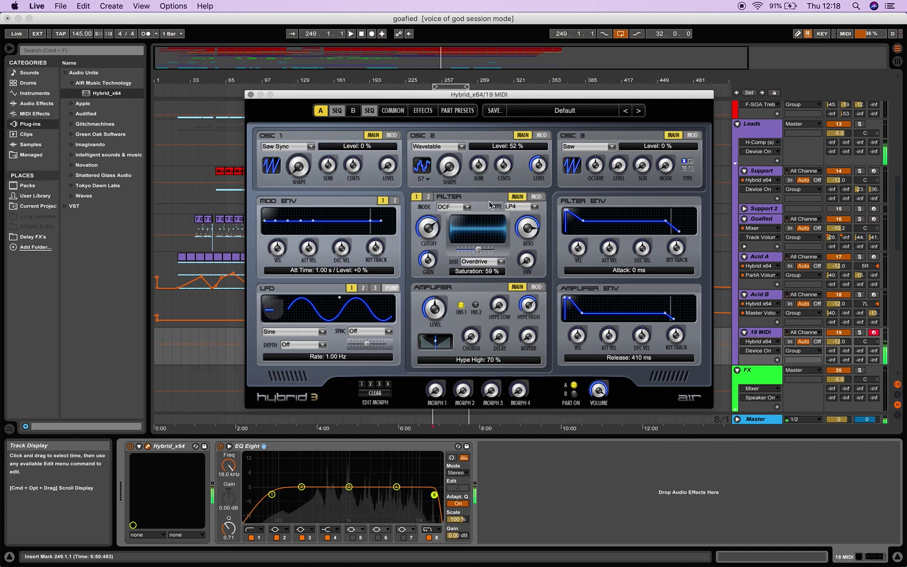
click(534, 208)
click(535, 213)
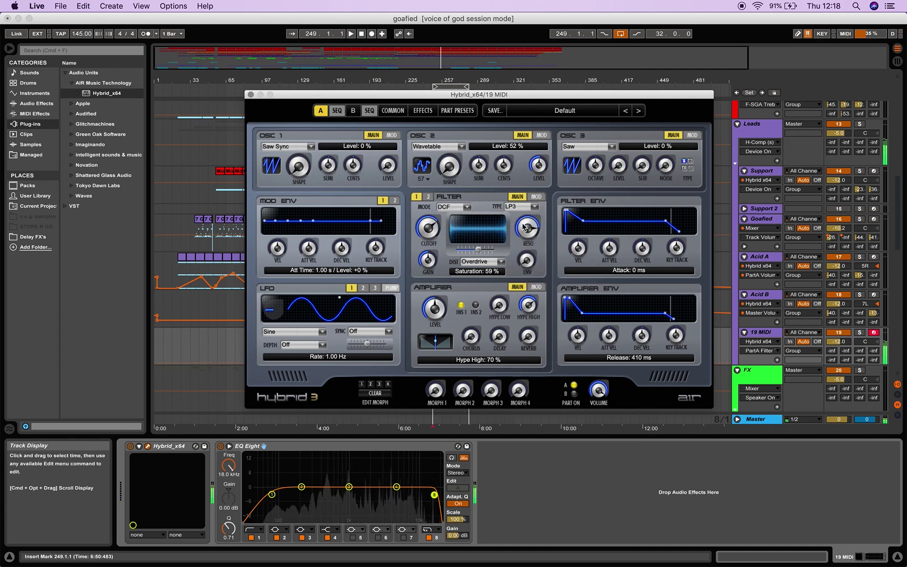
- Change Part A's first insert effect to Step Flanger, set its depth to 7.44 ms and close the Hybrid window
click(393, 111)
click(423, 110)
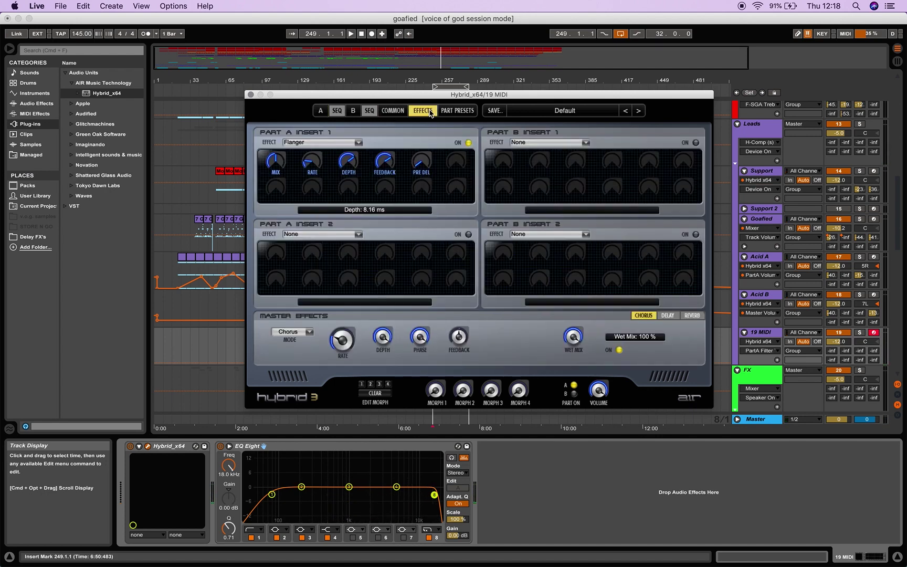
click(353, 144)
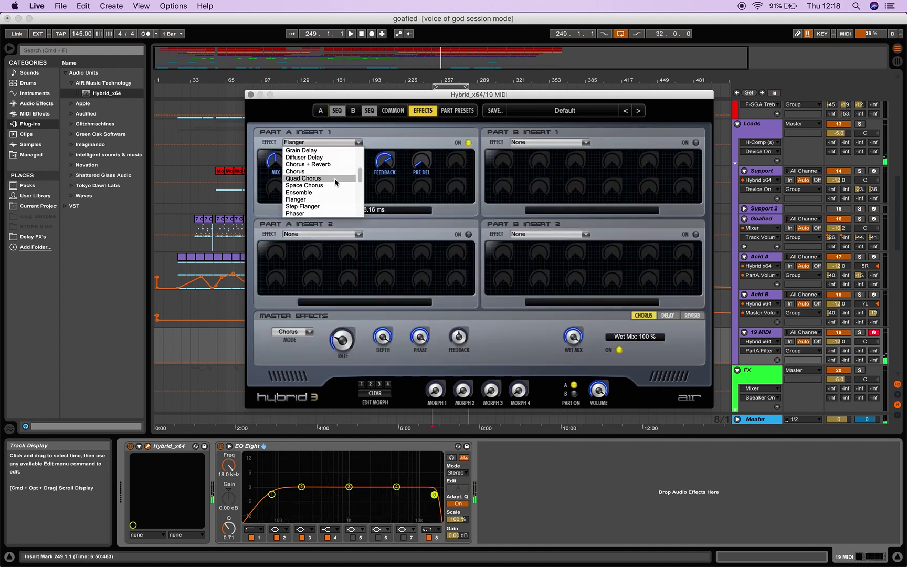
click(318, 207)
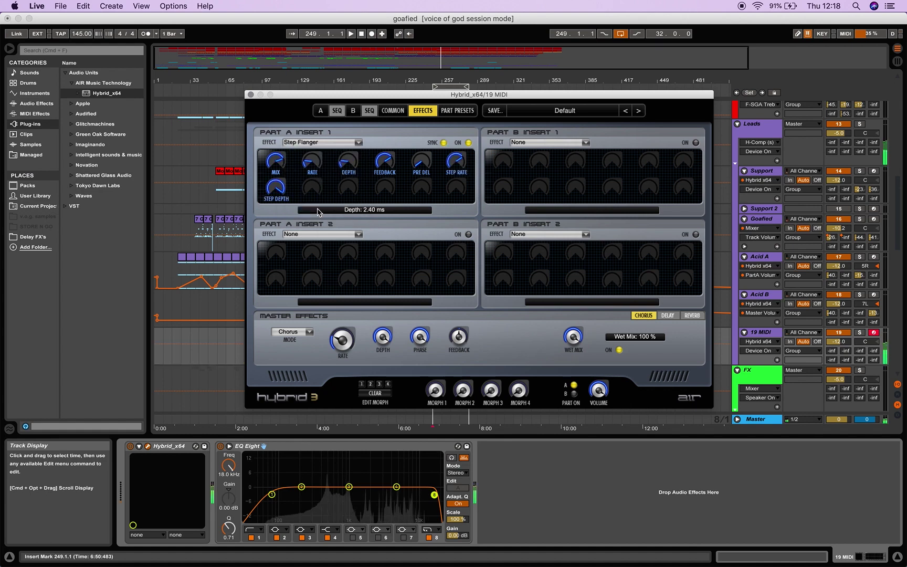
drag(336, 171, 348, 107)
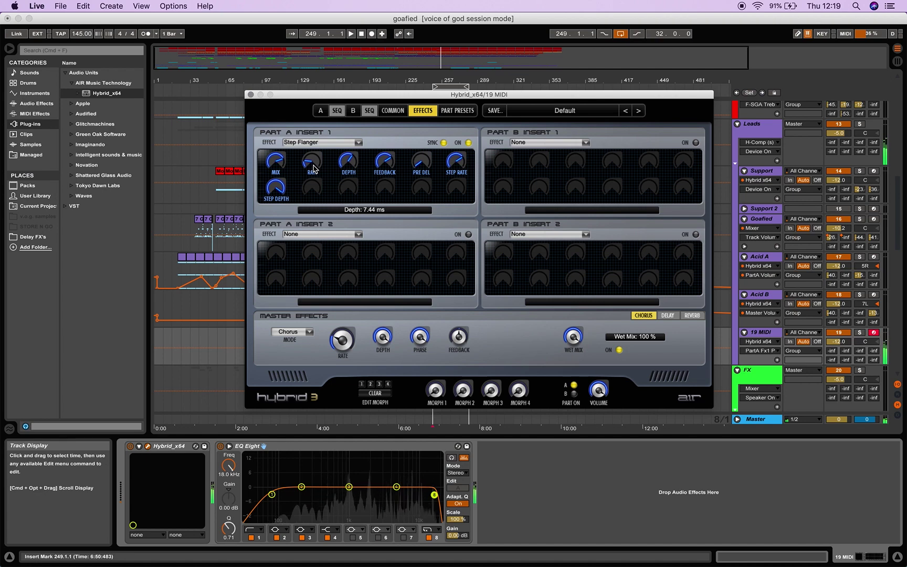
click(251, 95)
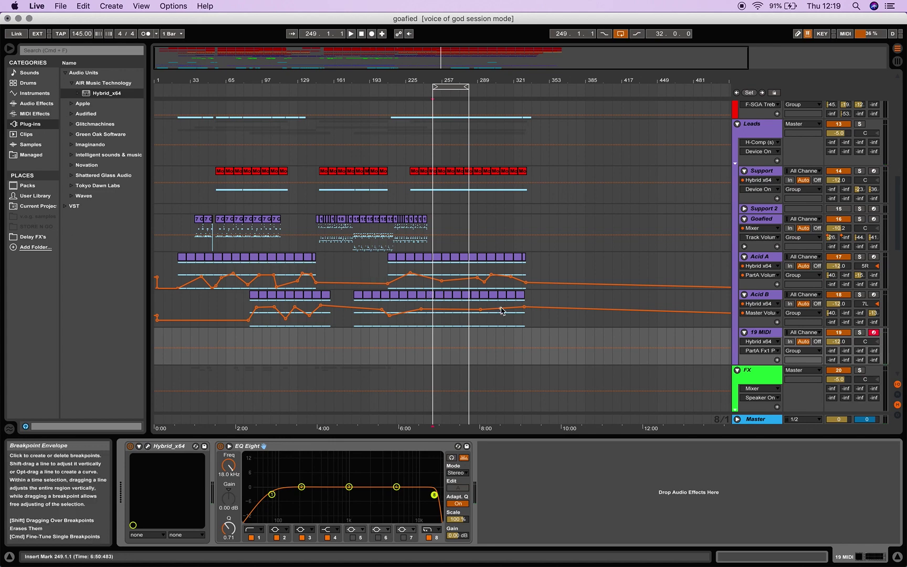
- Reopen Hybrid's Part A, change oscillator 2's wavetable to 69 - Grainy Bell and set its shape to 4 %
click(460, 355)
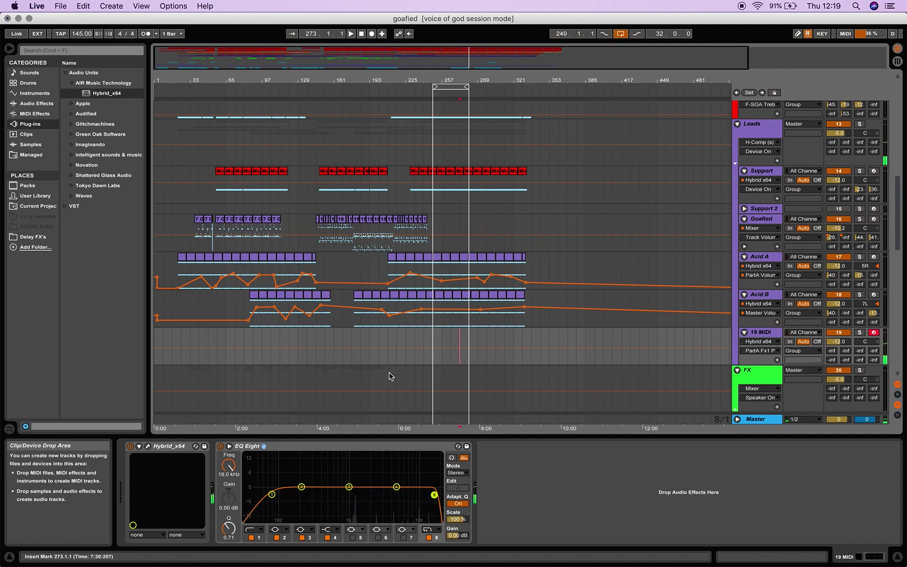
click(148, 445)
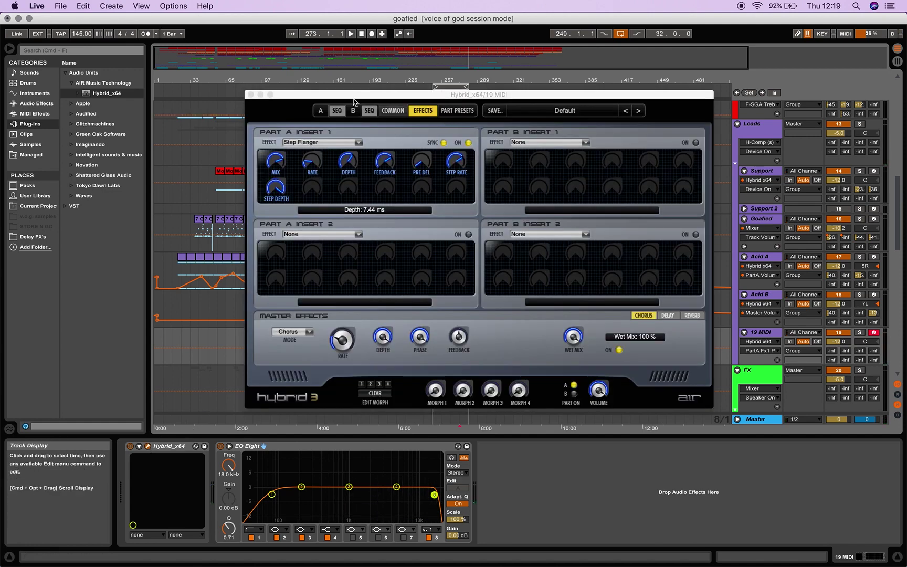
click(320, 111)
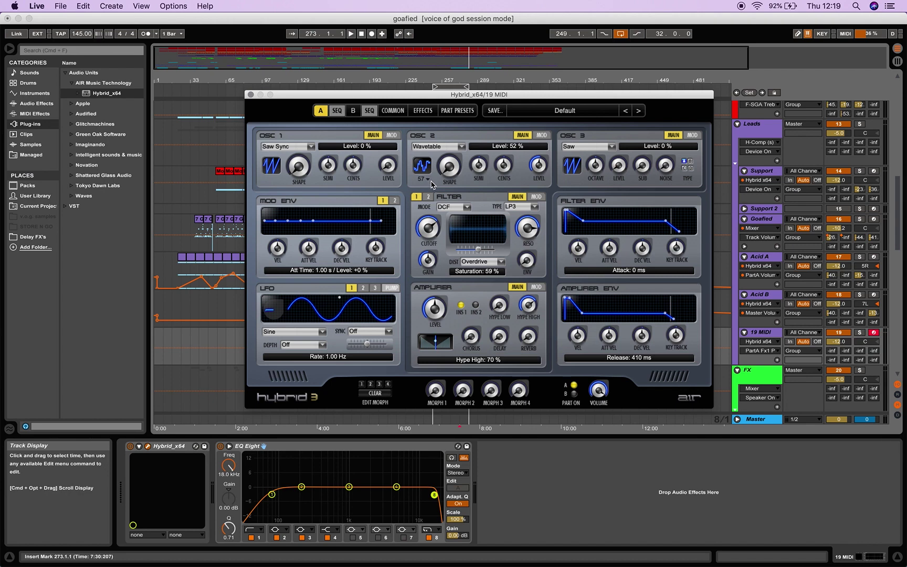
click(427, 182)
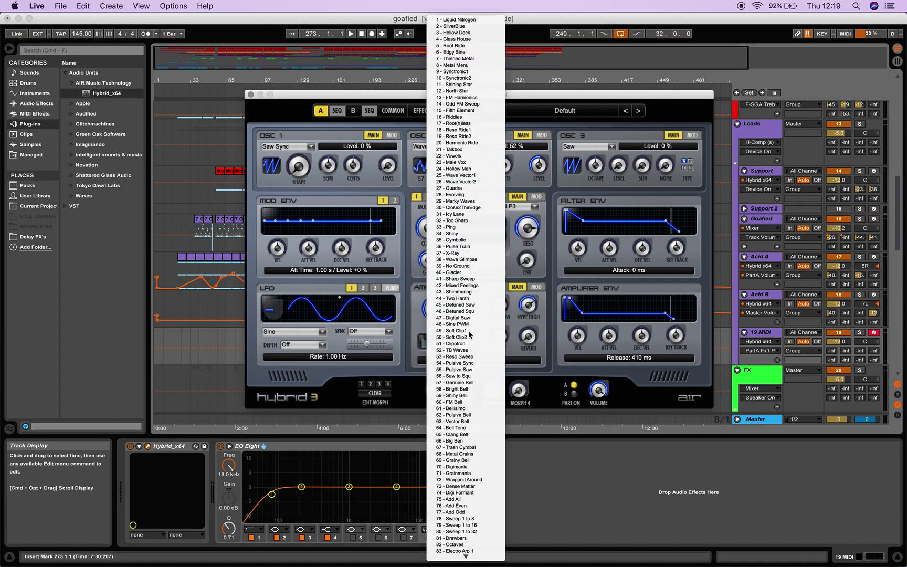
click(455, 175)
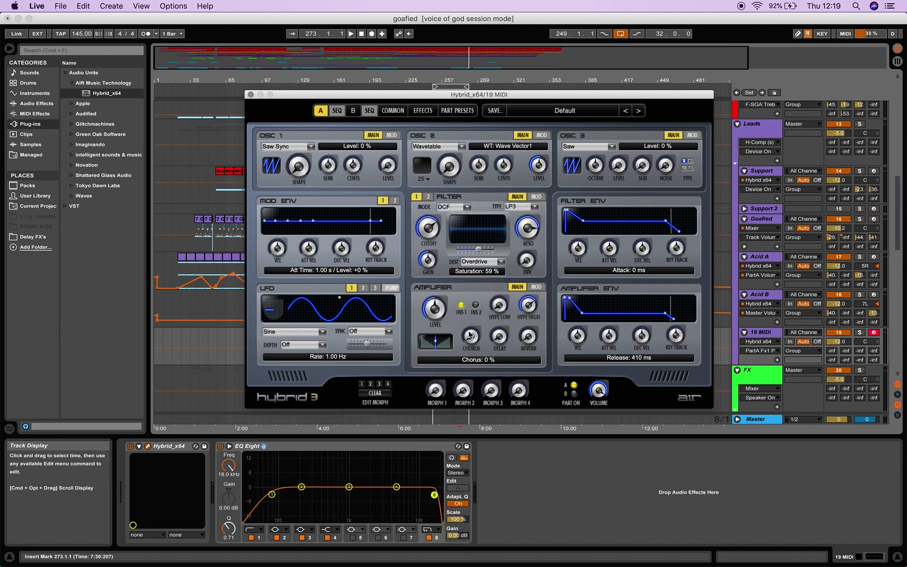
click(427, 182)
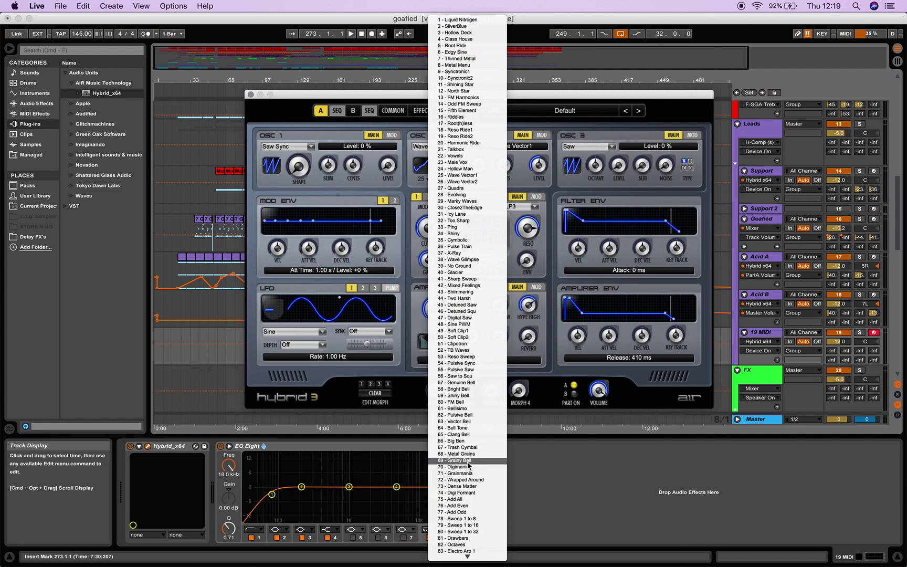
click(468, 461)
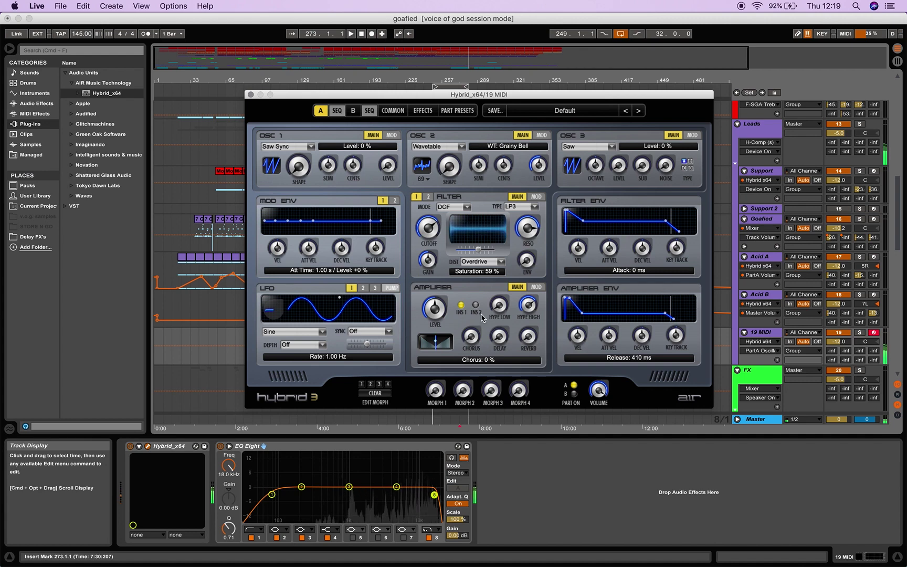
drag(451, 178, 450, 157)
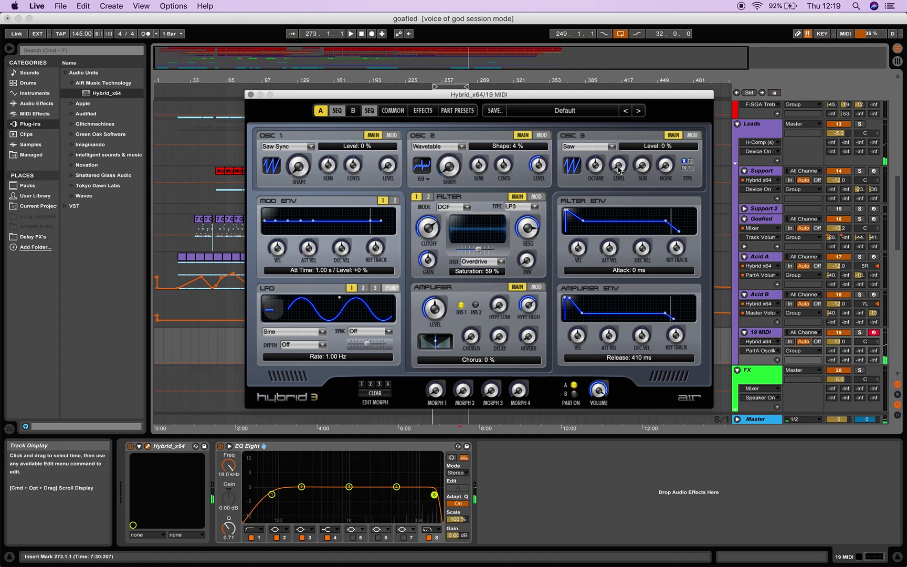
- Raise oscillator 3's level, set its octave to +2 and adjust its sub level
drag(609, 171, 599, 148)
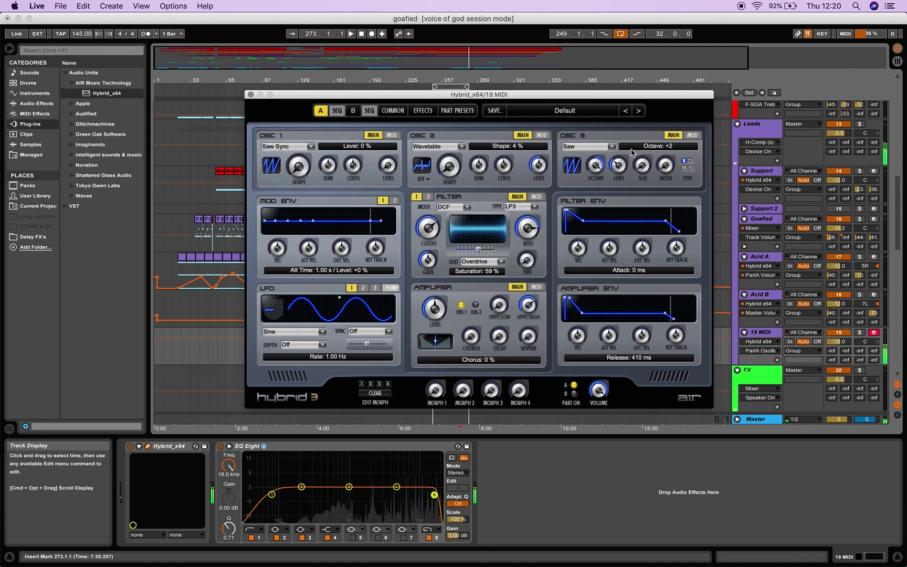
drag(643, 174, 640, 160)
drag(643, 126, 663, 156)
- Set oscillator 3's noise level to 26 %, auditioning the Blue and Mod noise colors before choosing Crackle
click(687, 165)
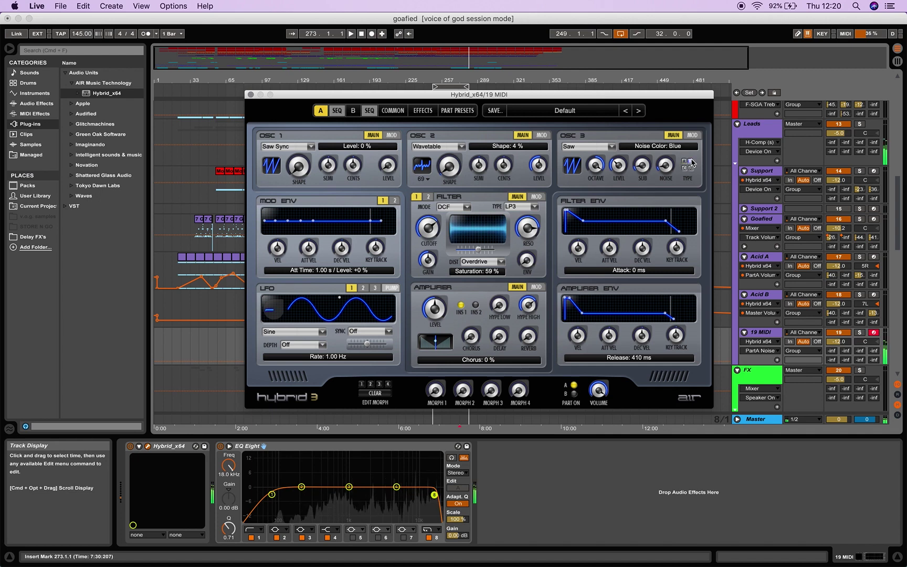
drag(659, 169, 675, 155)
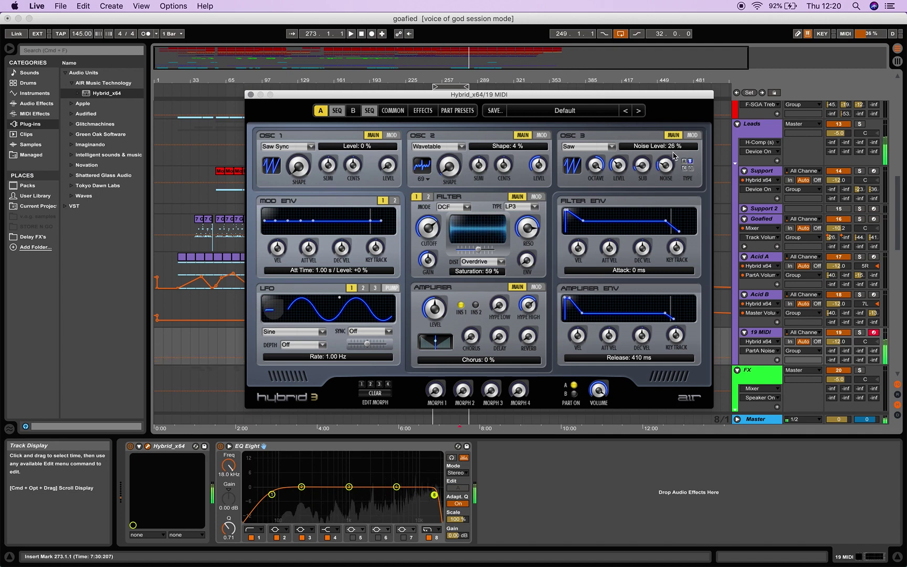
click(685, 168)
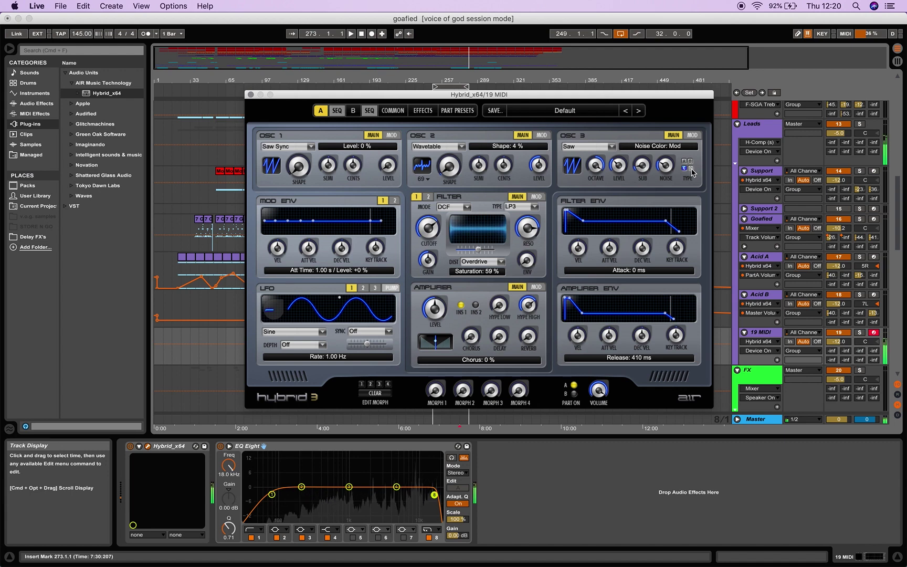
click(690, 168)
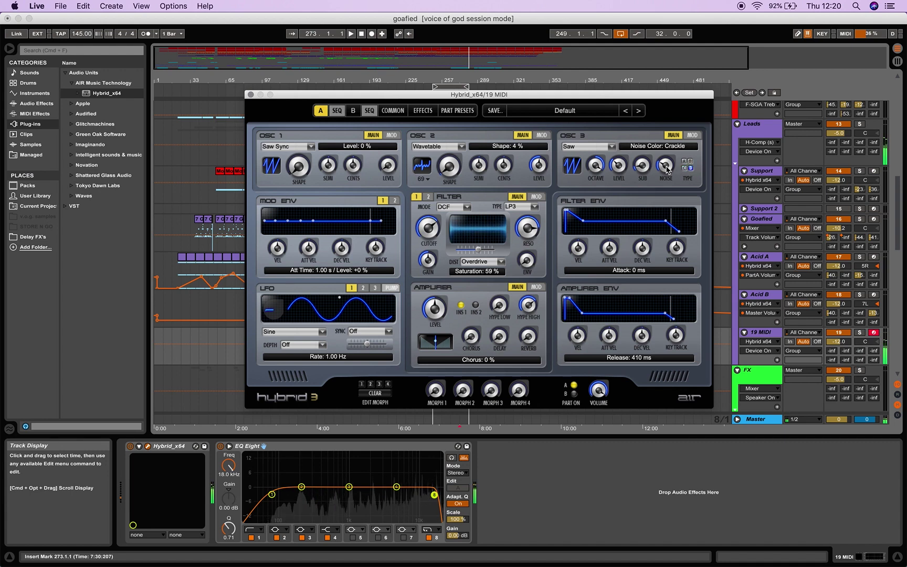
- Readjust oscillator 3's noise amount and set the oscillator's level to 27 %
drag(667, 169, 640, 168)
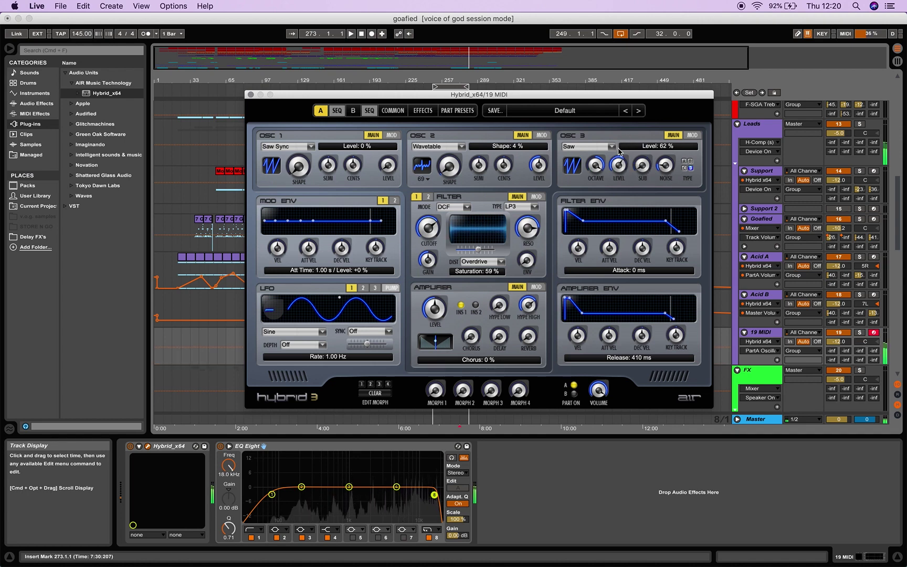
drag(619, 151, 618, 173)
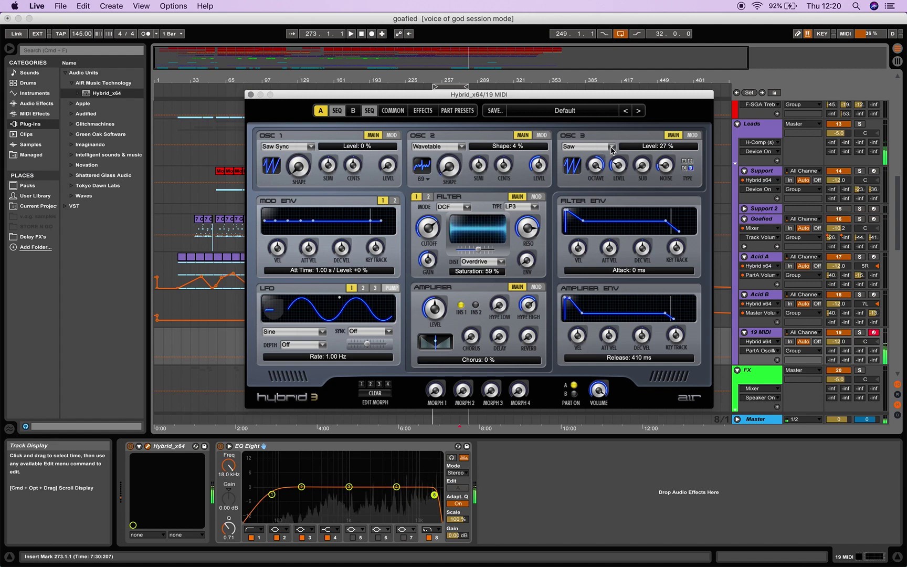
- Audition the Tri and Squ waveforms on Hybrid's oscillator 3 and settle on Tri
click(611, 150)
click(612, 157)
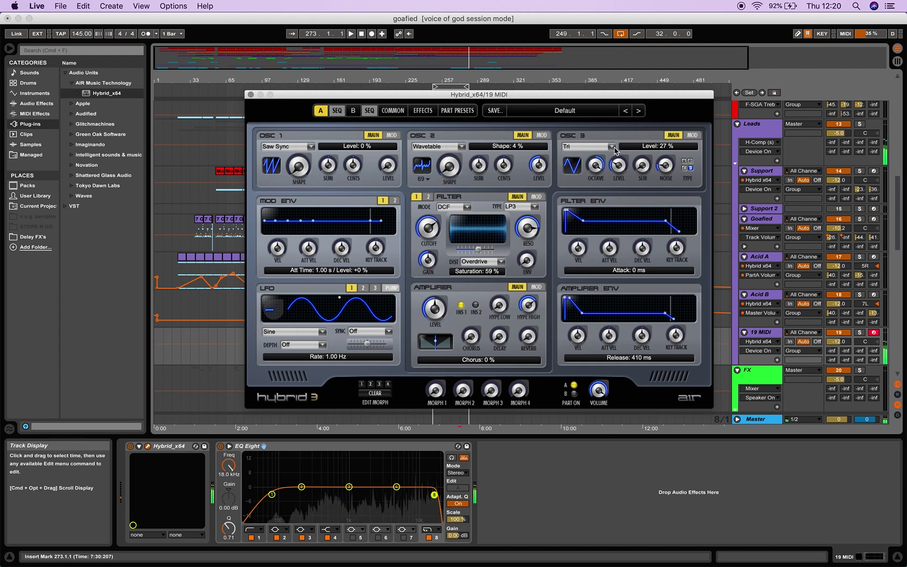
click(612, 150)
click(594, 165)
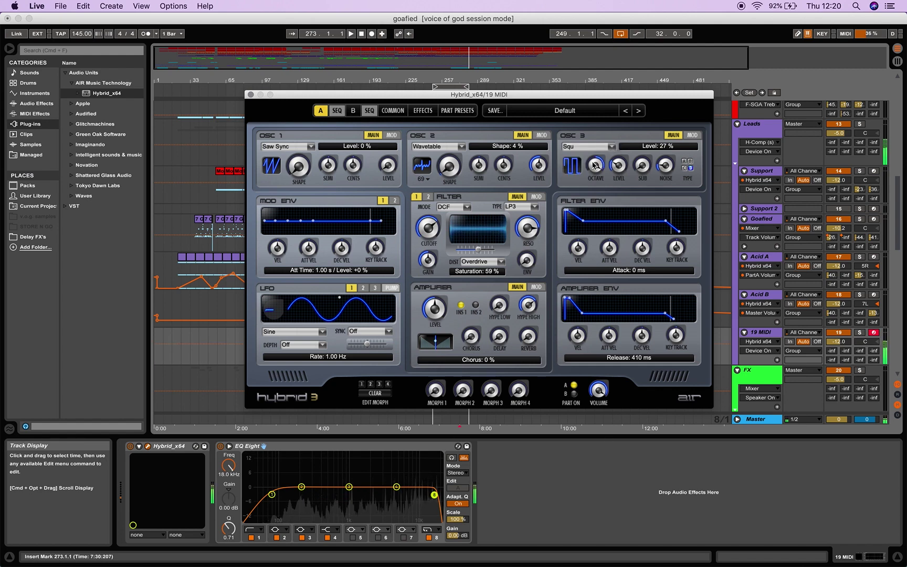
click(613, 150)
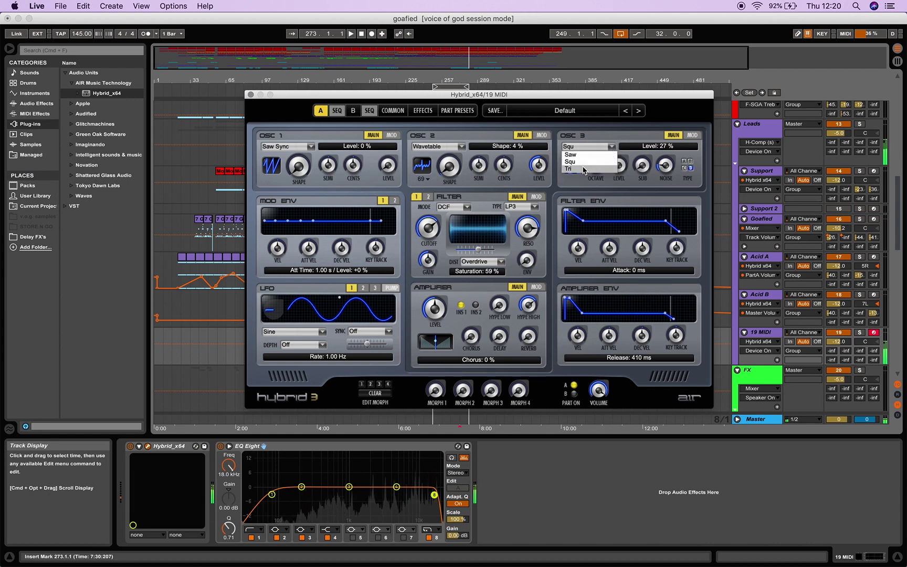
click(601, 168)
- Modulate oscillator 3's noise with LFO1 at a depth of +18.8 % and set LFO 1's rate to 1.48 Hz
click(692, 135)
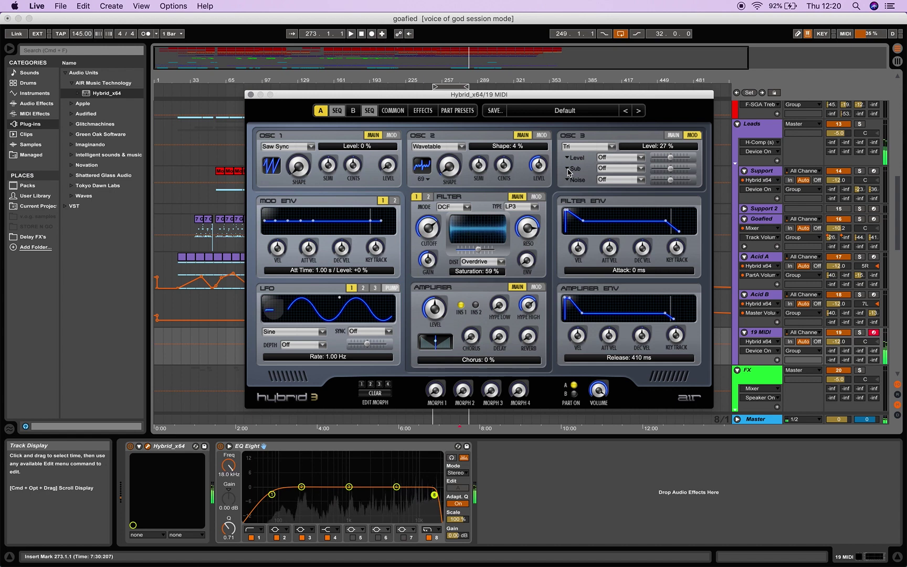
click(641, 180)
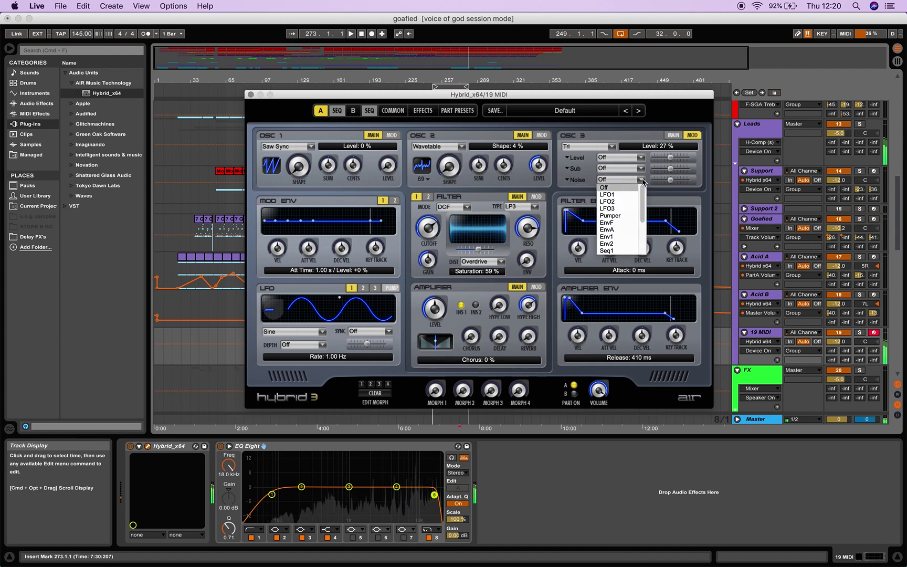
click(628, 195)
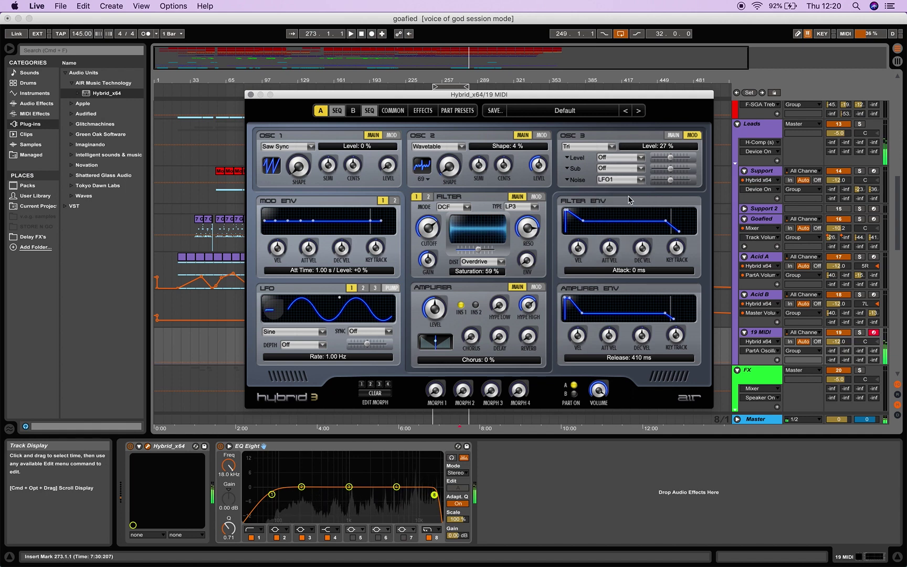
drag(668, 180, 680, 182)
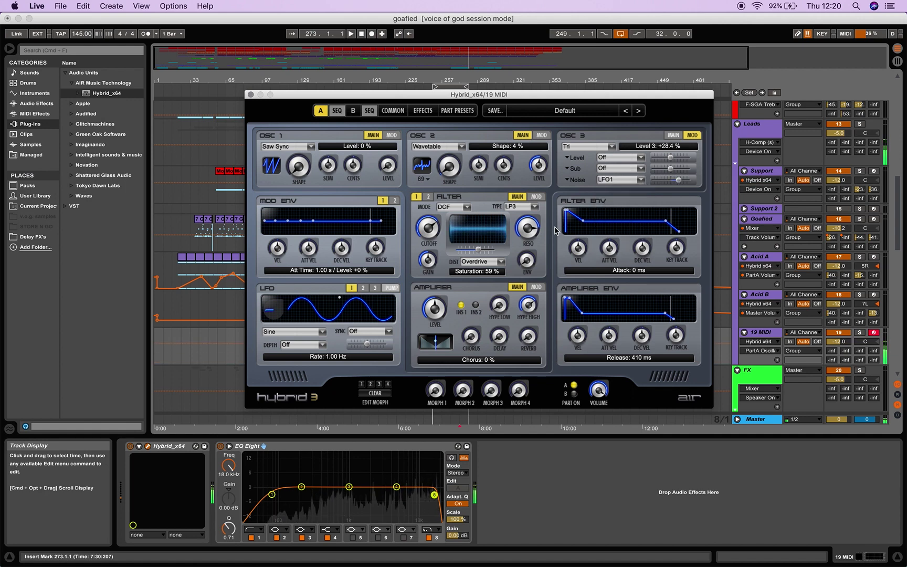
drag(345, 308, 345, 288)
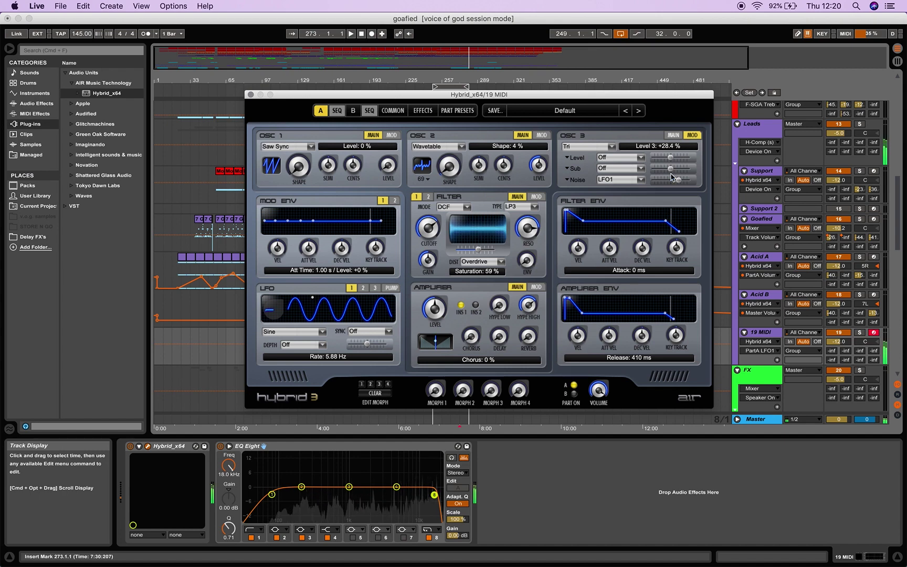
mouse_move(680, 182)
mouse_down()
mouse_move(653, 184)
mouse_move(692, 186)
mouse_move(682, 187)
mouse_up()
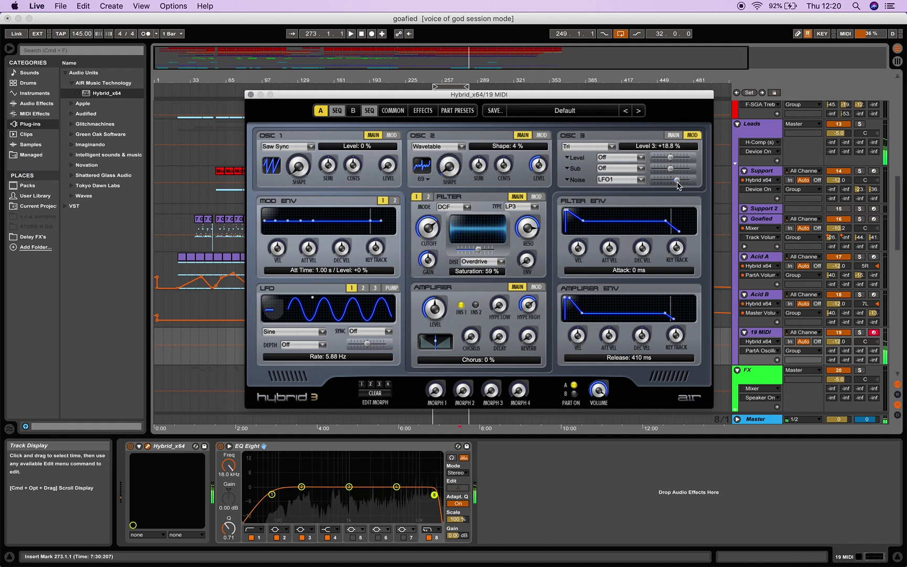
drag(314, 302, 335, 303)
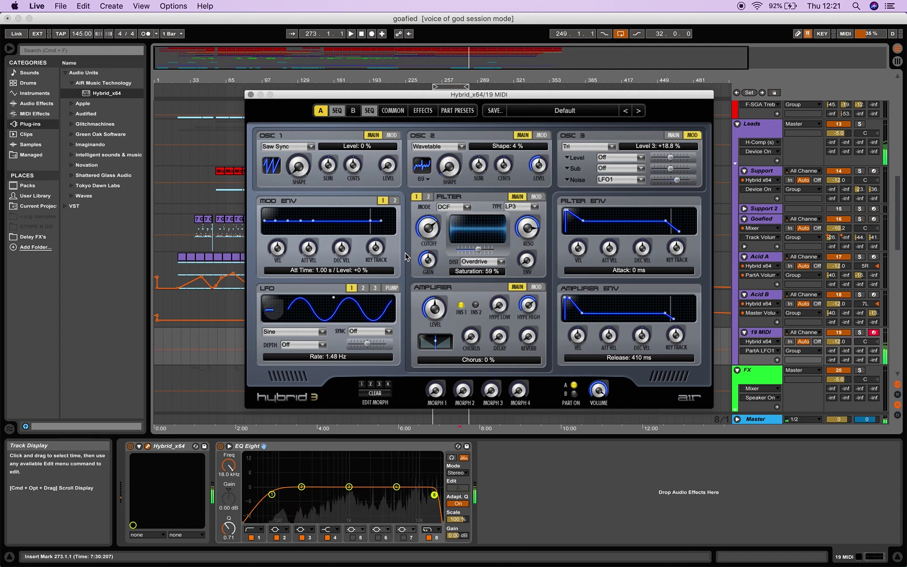
- Close the Hybrid window and place the insert marker at bar 249 on the 19 MIDI track
click(250, 95)
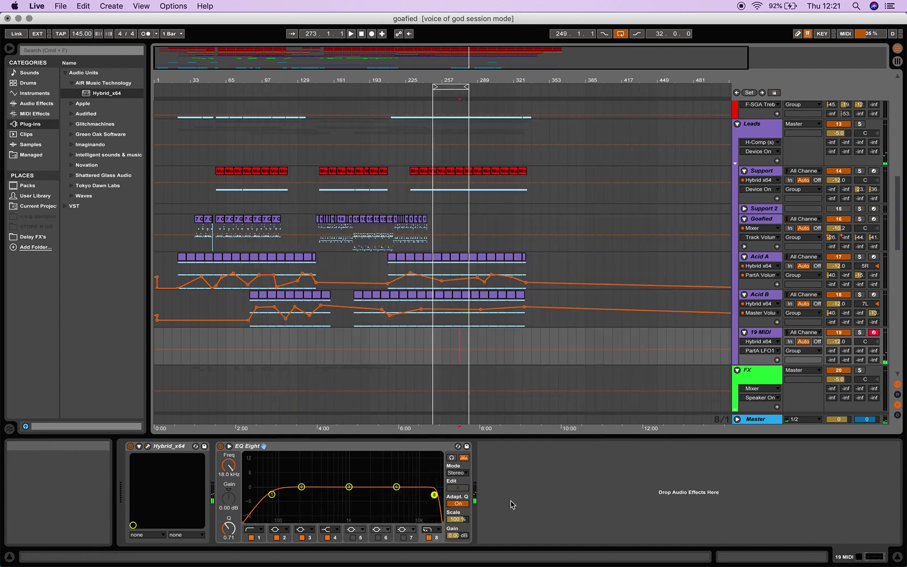
click(433, 345)
mouse_move(433, 347)
mouse_down()
mouse_move(471, 346)
mouse_move(433, 346)
mouse_up()
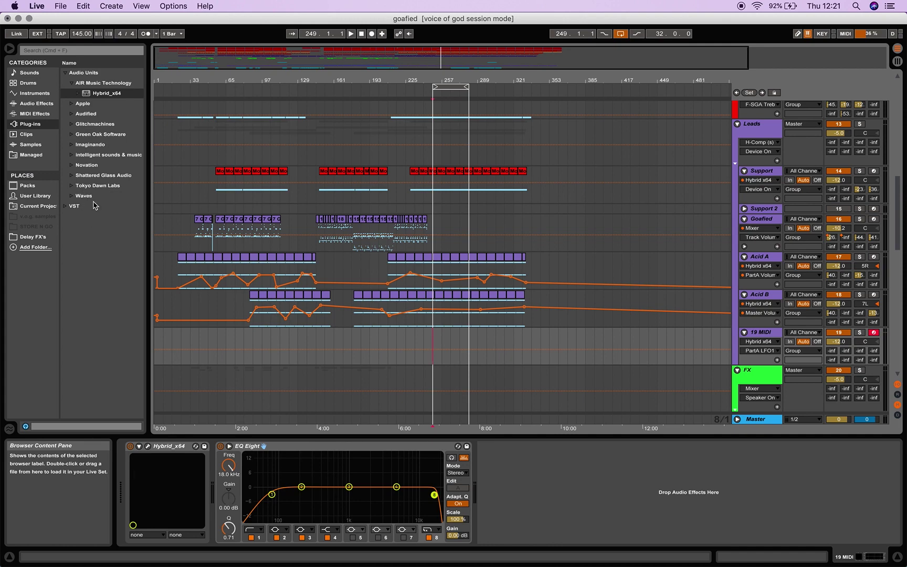
- Add the A1TriggerGate VST after EQ Eight on the 19 MIDI track and open its window
click(68, 207)
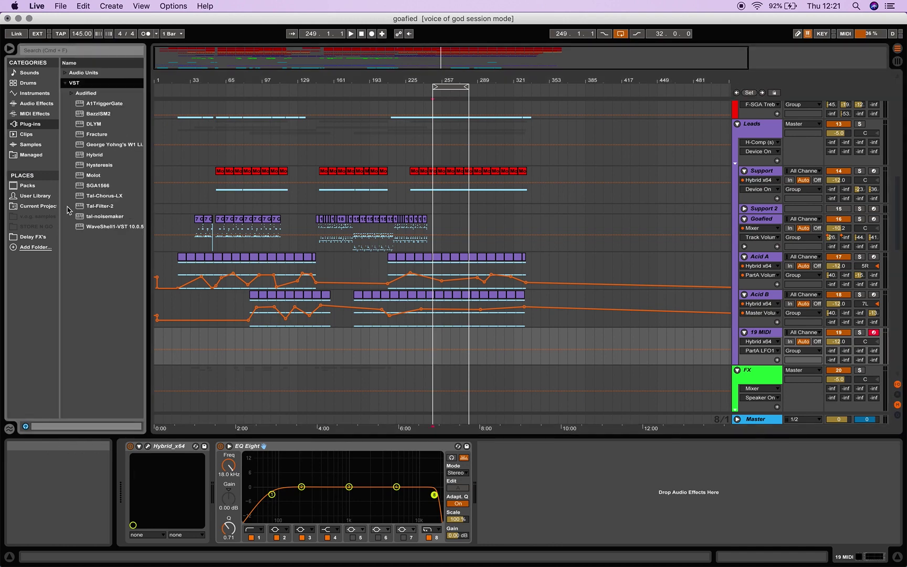
click(80, 104)
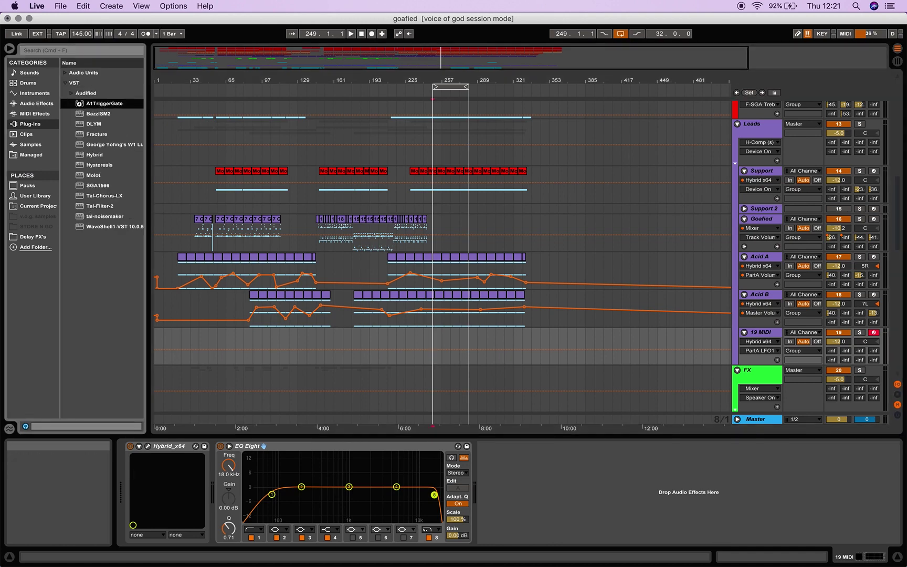
double_click(79, 103)
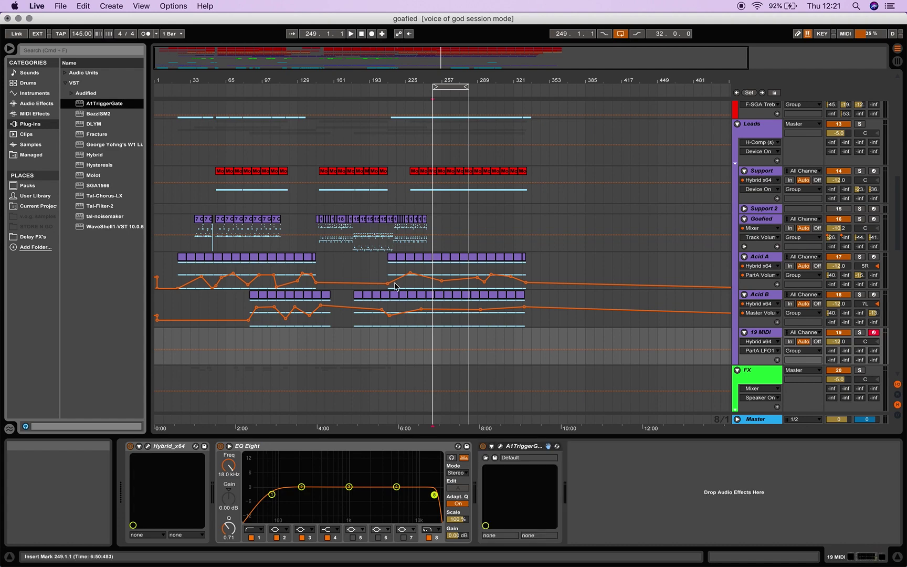
click(500, 445)
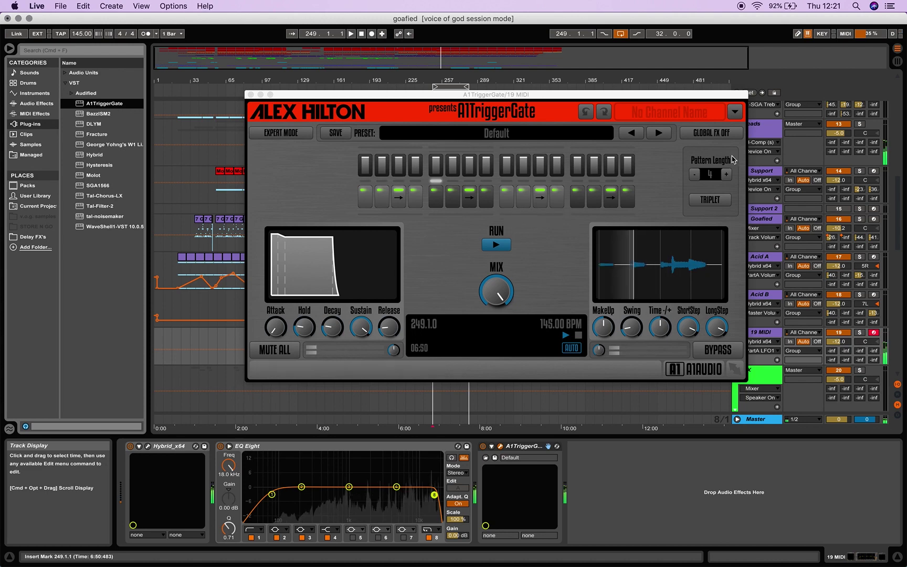
- Switch A1TriggerGate to Expert Mode and load its Init preset
click(281, 133)
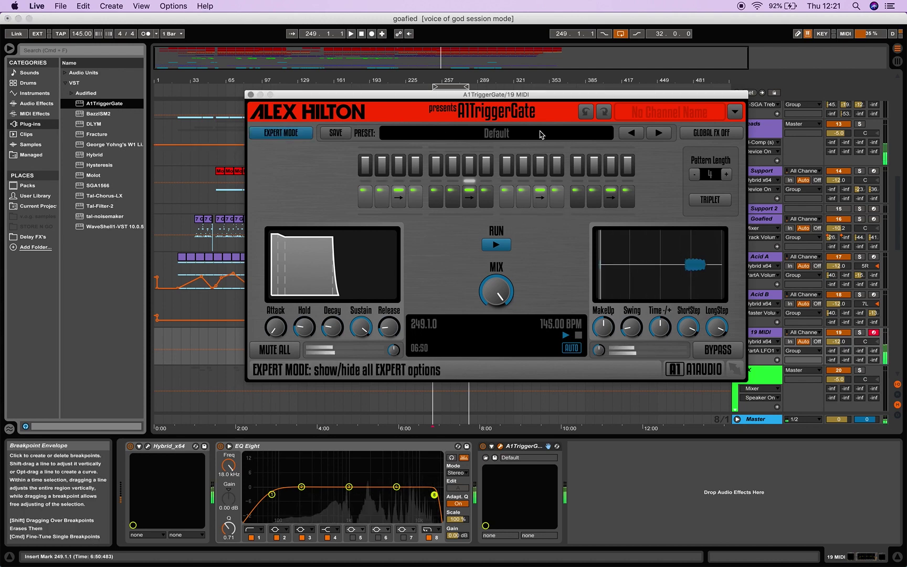
click(637, 134)
click(636, 134)
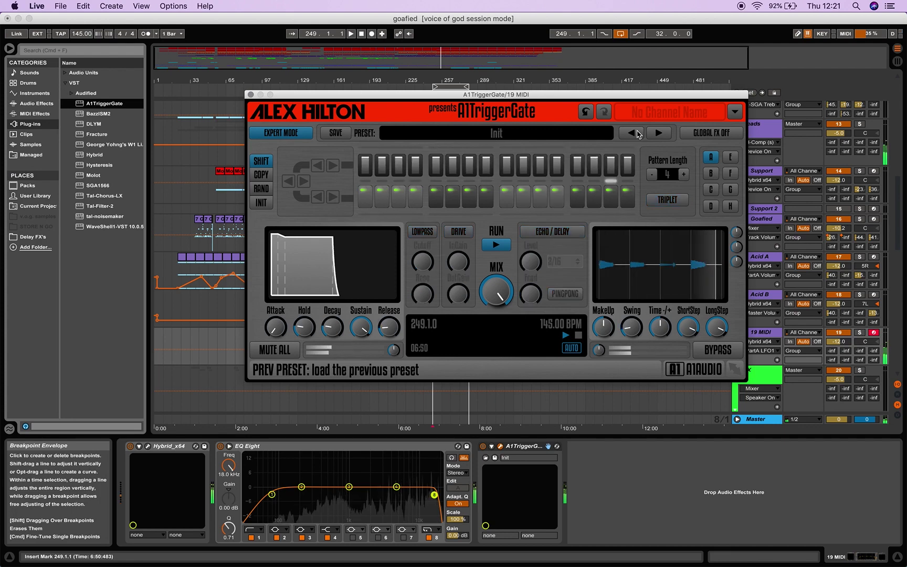
- Enable A1TriggerGate's Echo/Delay, raise its level, adjust its feedback, and set the delay time to 1/8 after trying 1/16
click(551, 233)
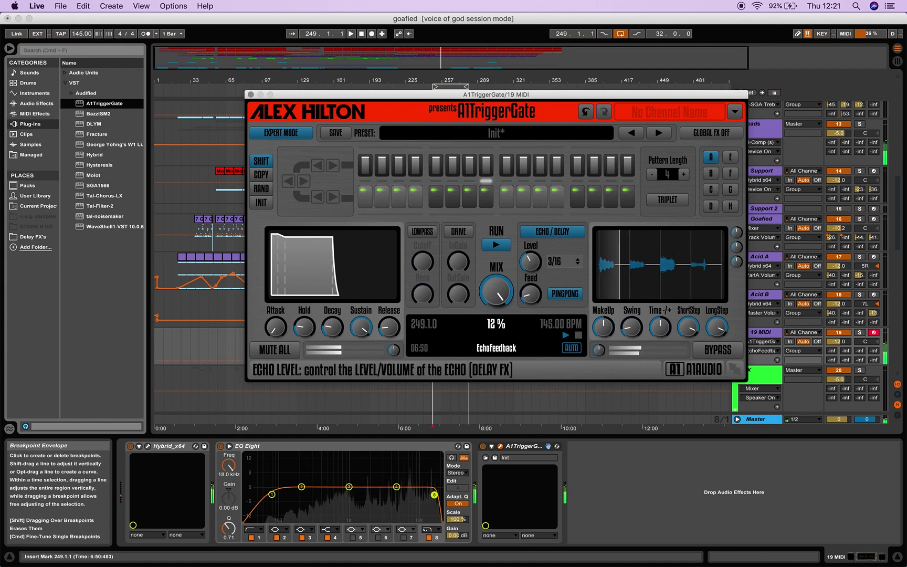
click(530, 262)
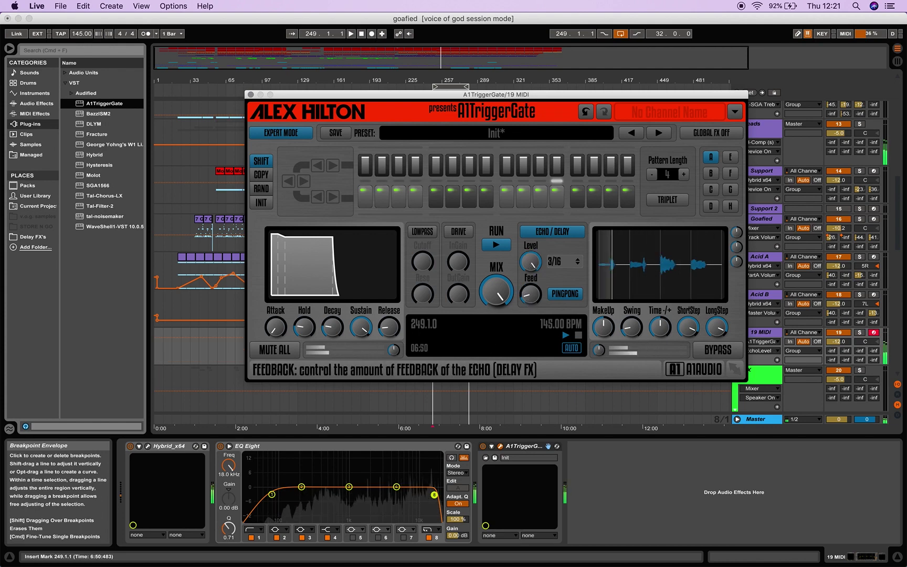
drag(530, 294, 530, 297)
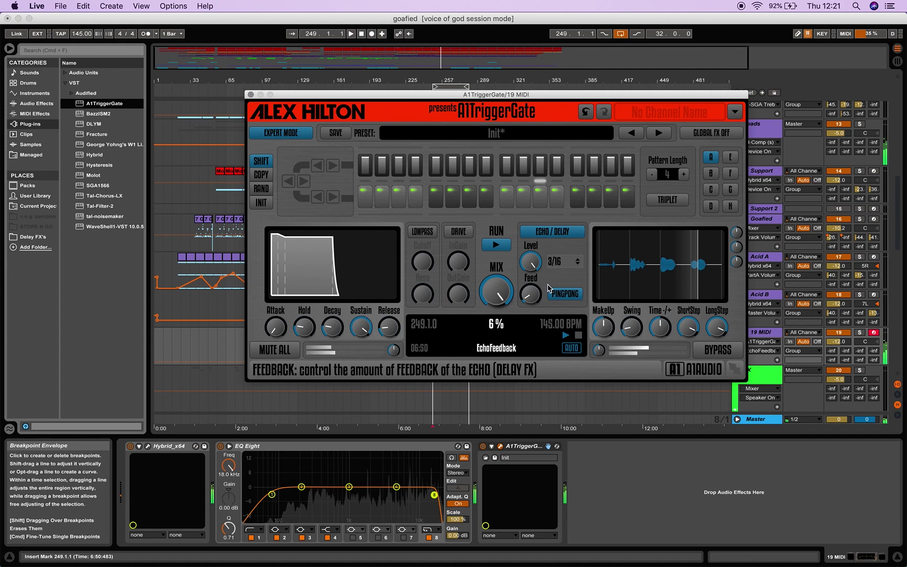
click(578, 262)
click(572, 276)
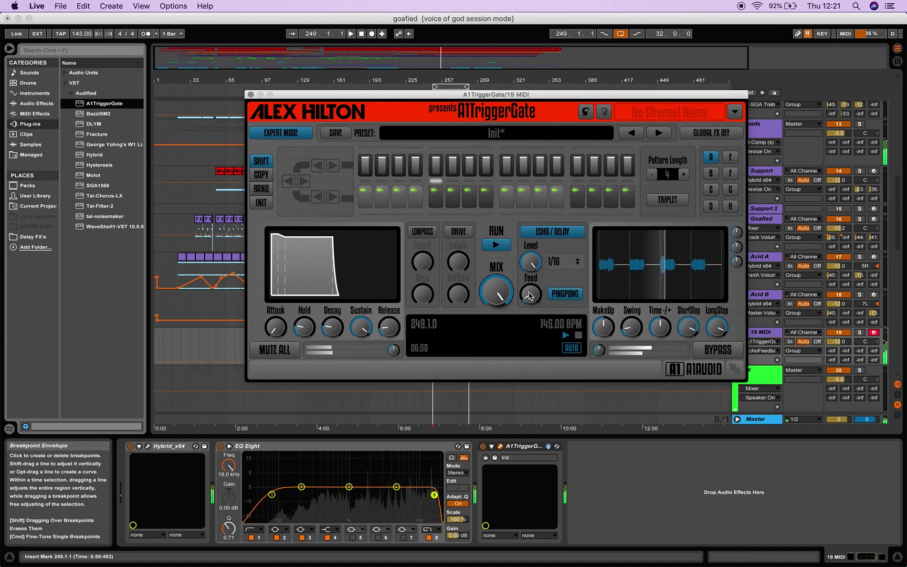
click(578, 261)
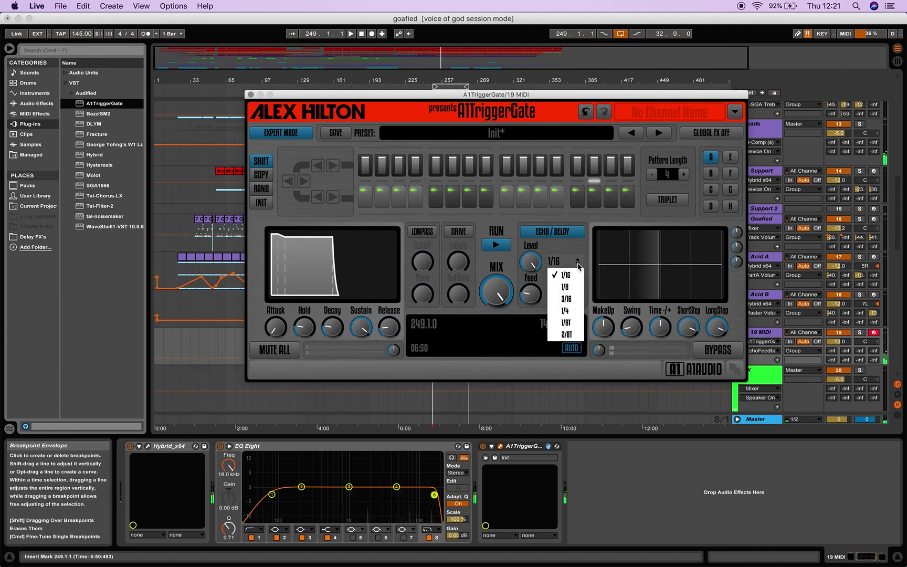
click(571, 288)
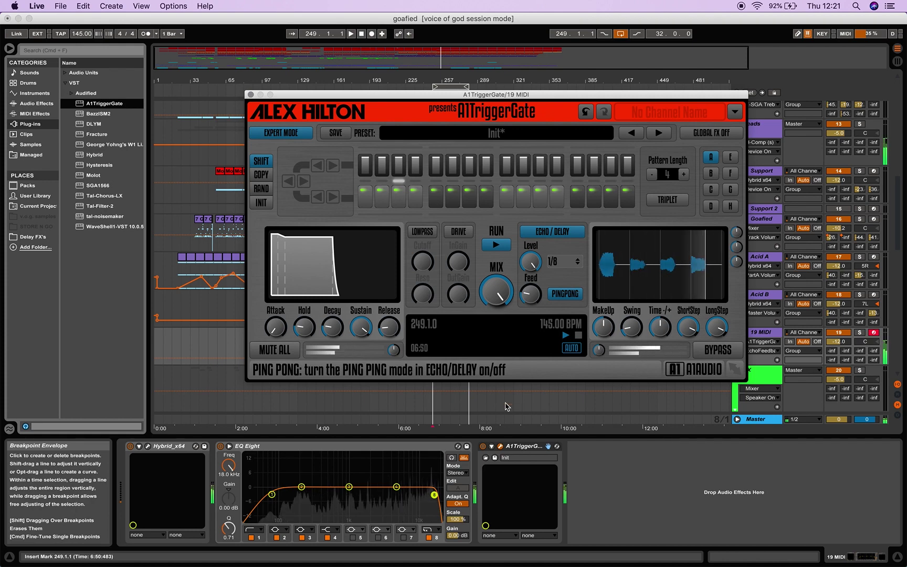
- Close A1TriggerGate, reopen Hybrid and set the filter cutoff to 57 %, keeping the LP3 filter type
click(251, 94)
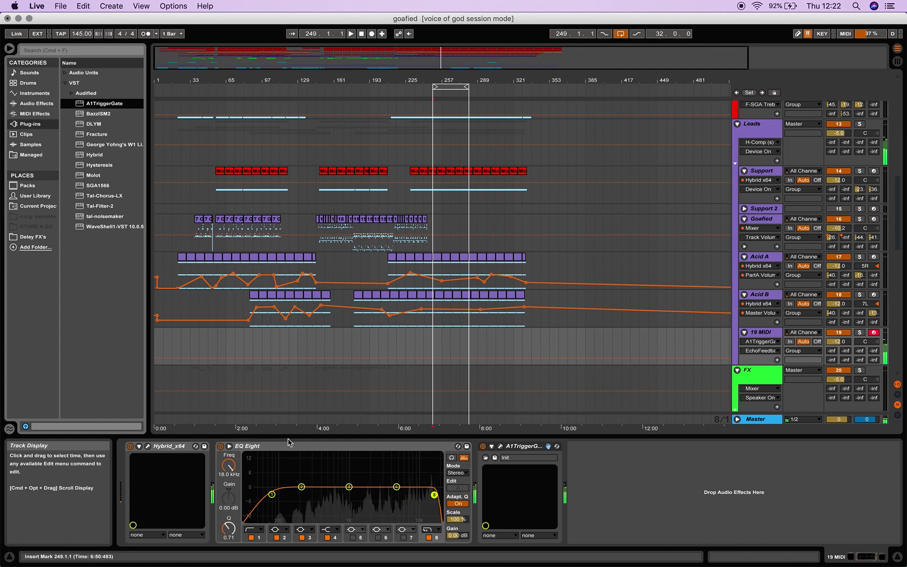
click(148, 446)
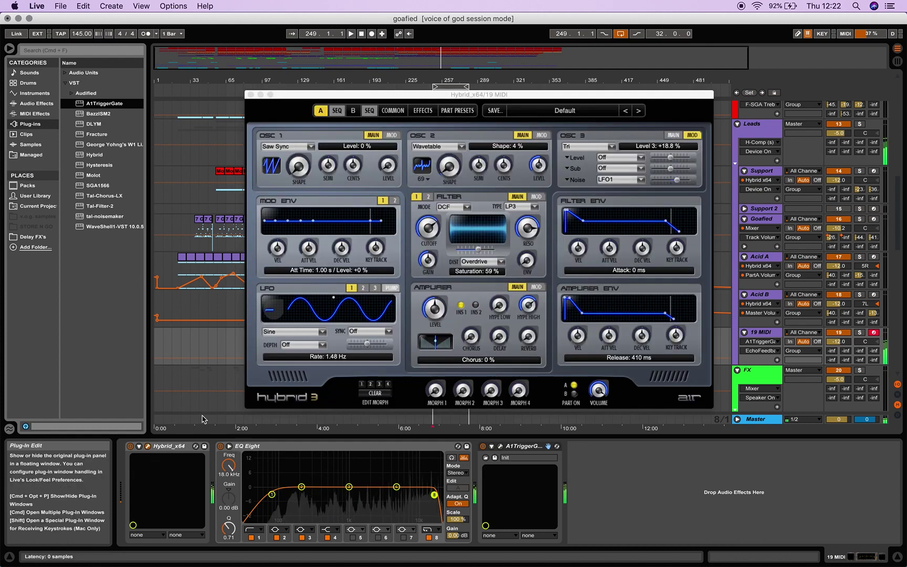
click(430, 221)
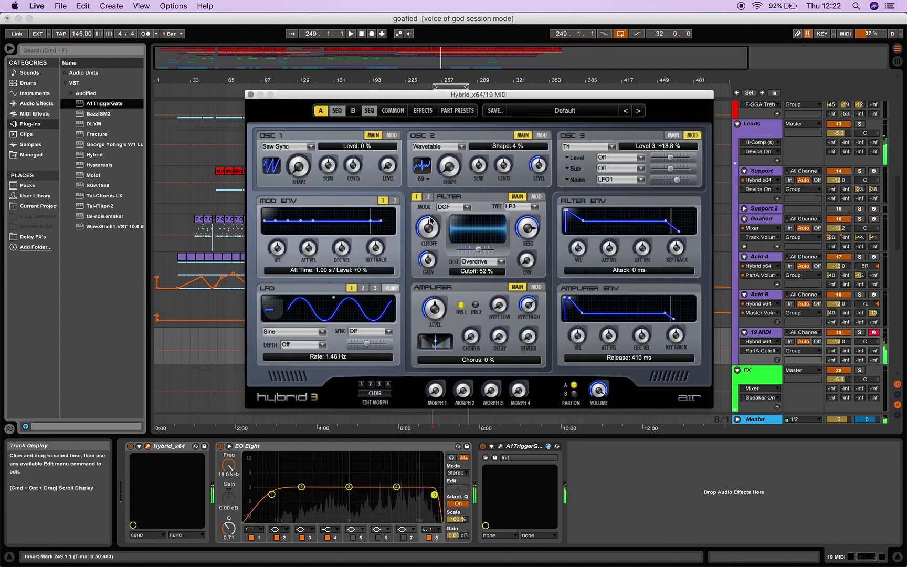
mouse_move(431, 220)
mouse_down()
mouse_move(423, 277)
mouse_move(424, 221)
mouse_move(433, 227)
mouse_move(427, 239)
mouse_move(425, 222)
mouse_move(432, 226)
mouse_up()
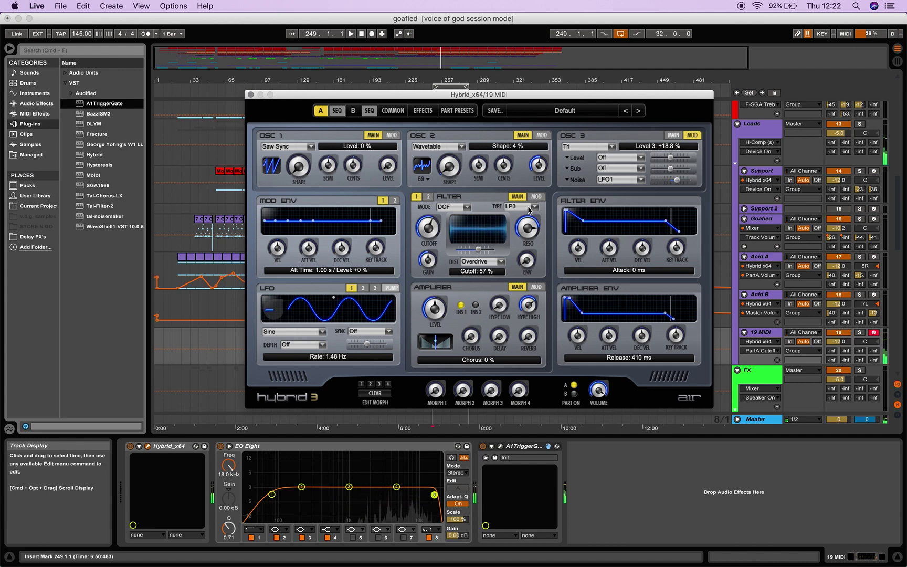
click(535, 207)
click(534, 207)
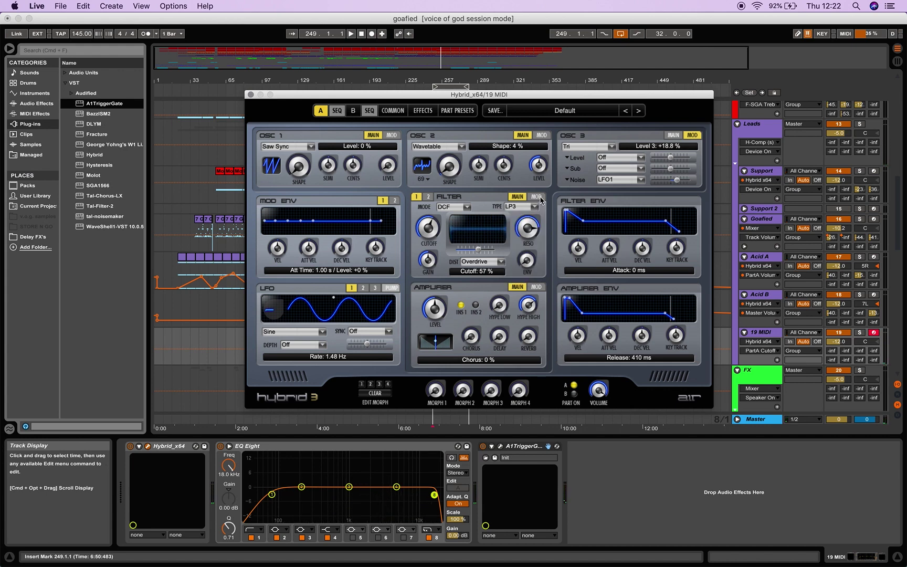
- Modulate the filter cutoff with LFO2 at a depth of +100 % and set LFO 2's rate to 3.00 Hz
click(541, 197)
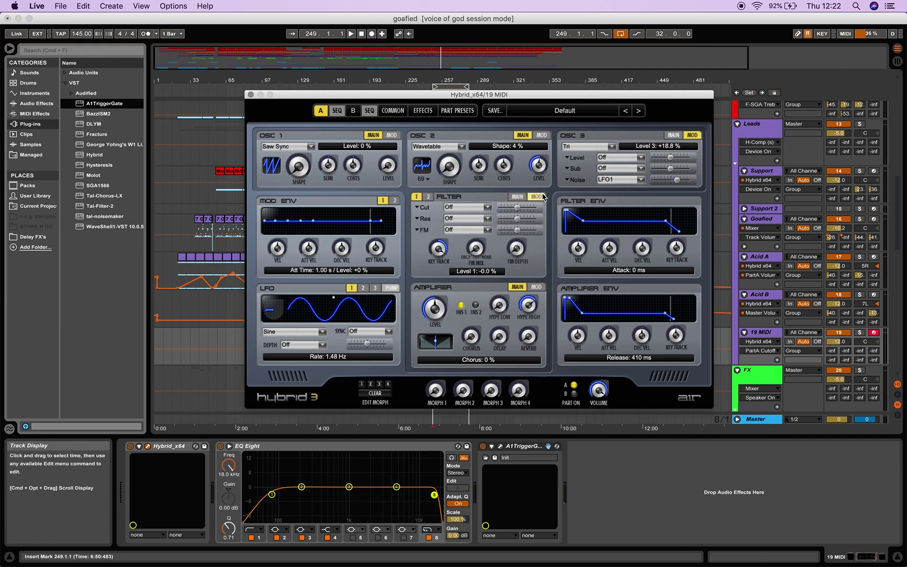
click(488, 208)
click(467, 231)
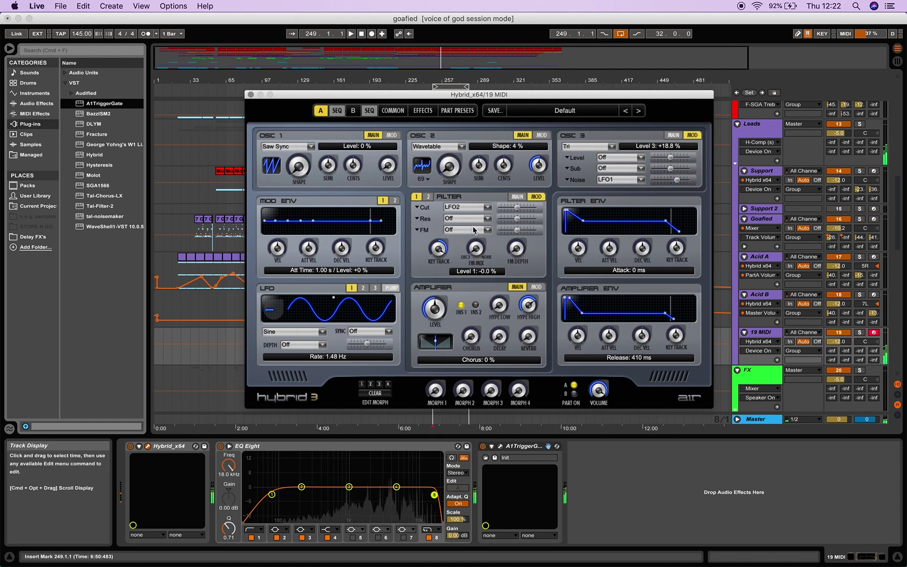
click(363, 288)
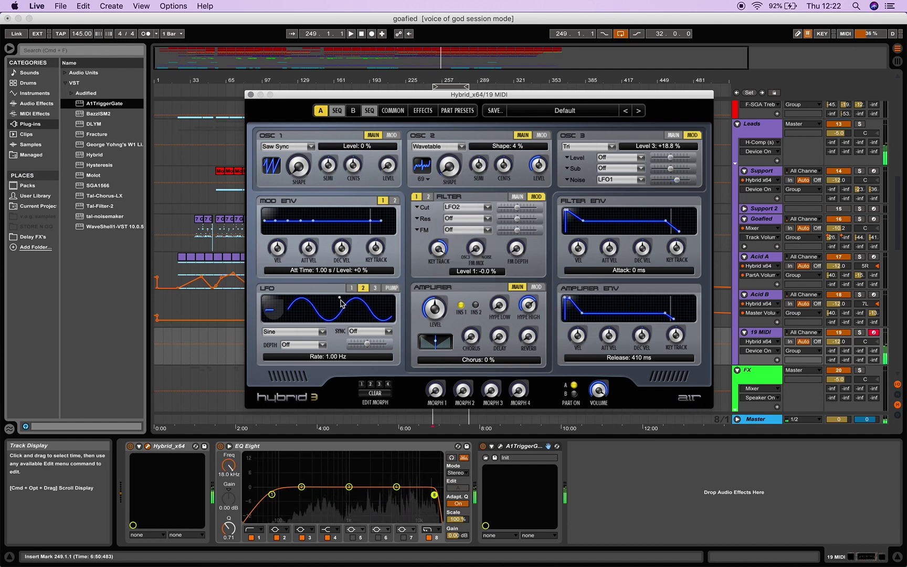
drag(342, 304, 599, 208)
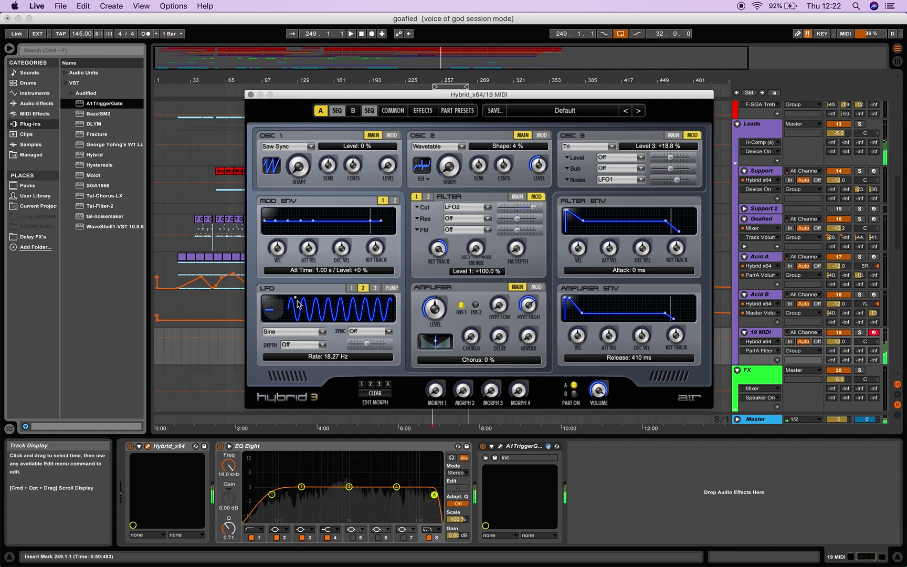
drag(296, 303, 324, 304)
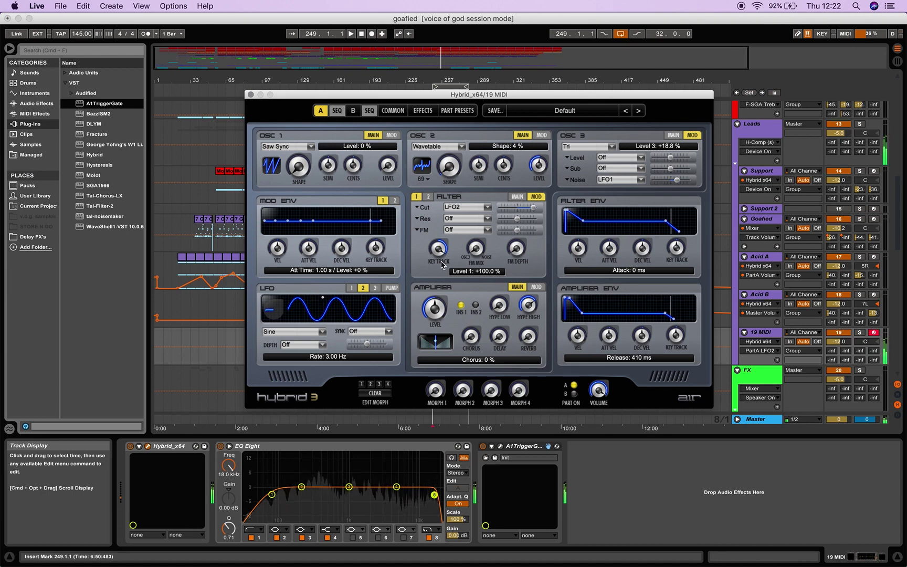
- Modulate the filter resonance with LFO1 at a depth of +81.0 % and set the filter cutoff to 50 %
click(486, 220)
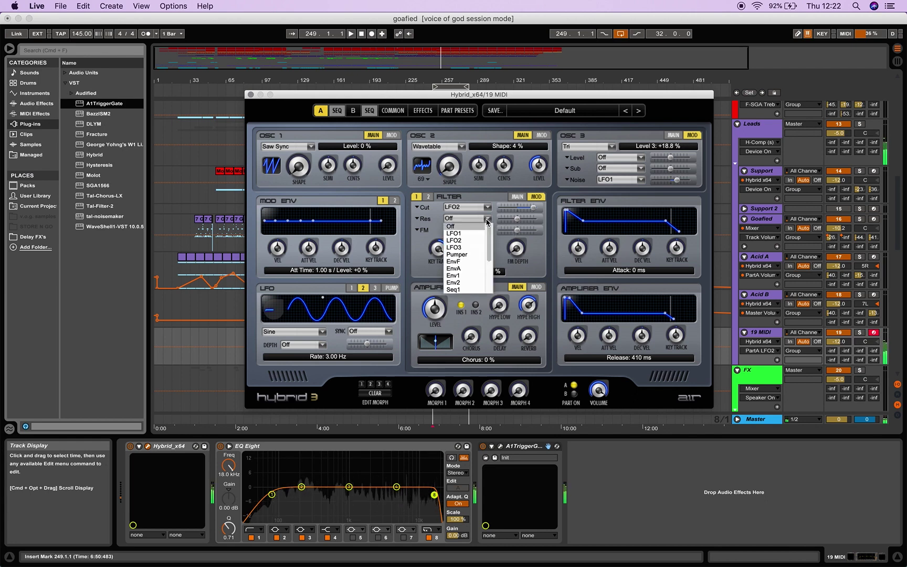
click(463, 236)
drag(516, 219, 534, 223)
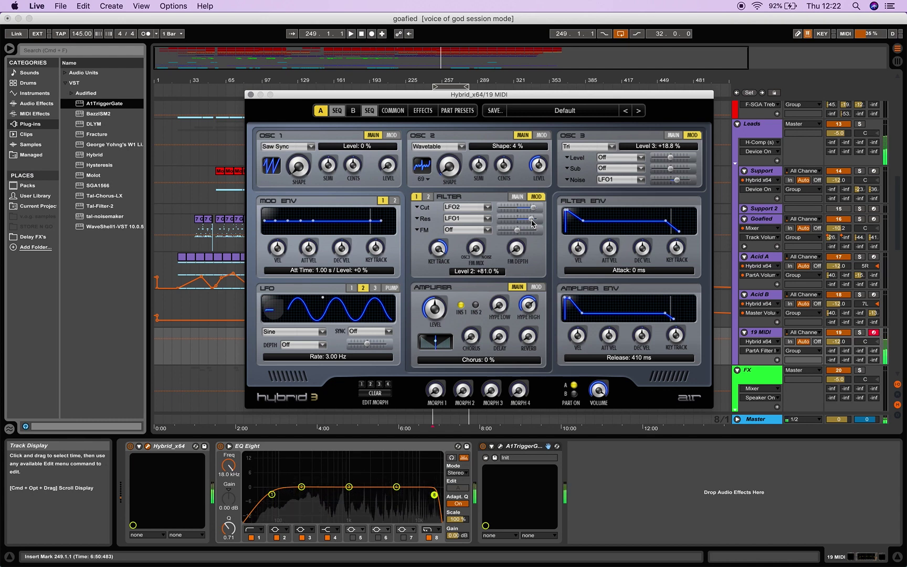
click(517, 196)
mouse_move(436, 226)
mouse_down()
mouse_move(426, 259)
mouse_move(426, 224)
mouse_up()
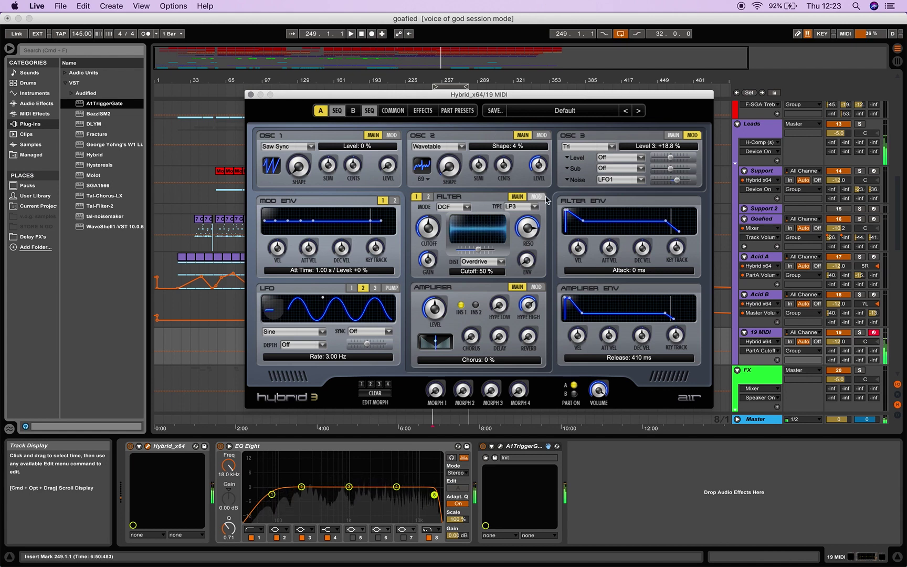
- Set oscillator 3's level to 0 % after trying it at 94 %
click(673, 135)
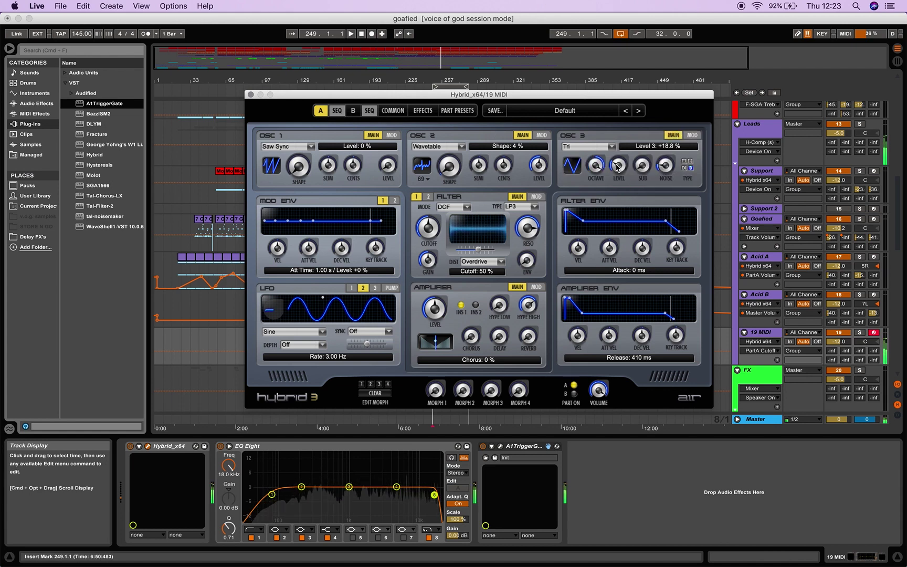
drag(620, 187, 621, 212)
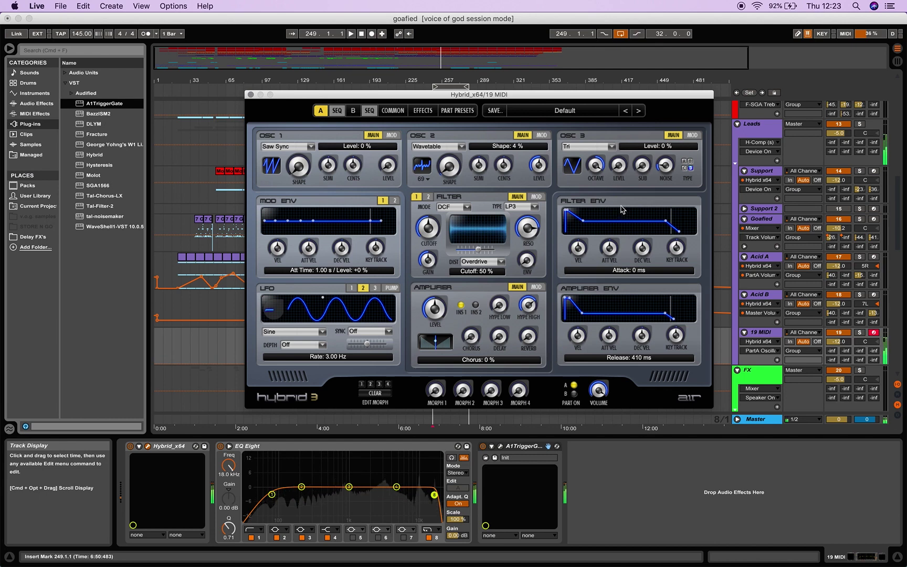
drag(618, 139, 622, 62)
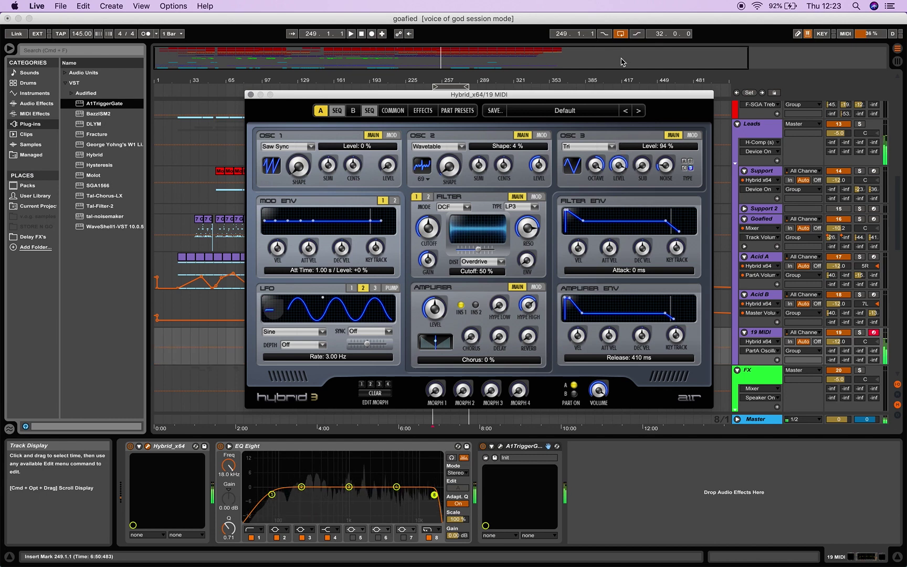
drag(617, 170, 633, 358)
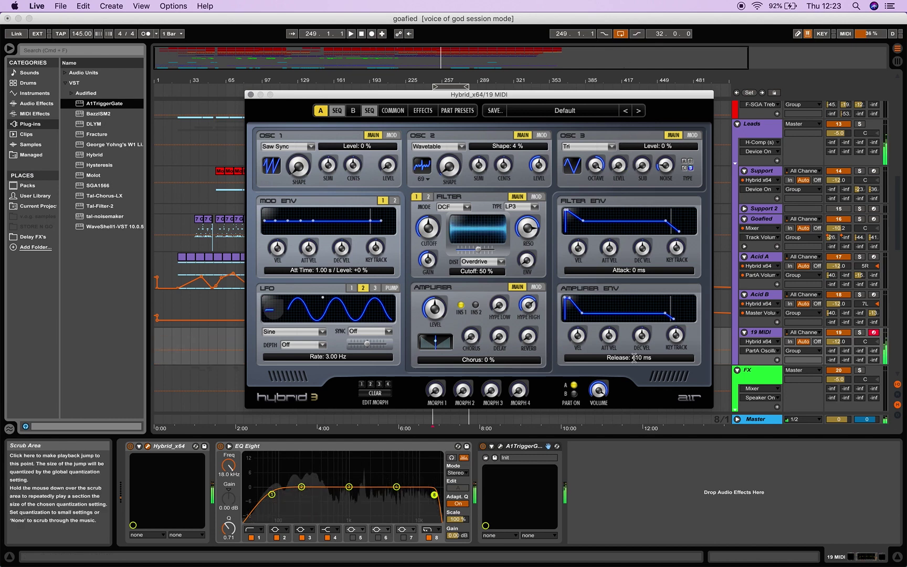
- Set oscillator 2's level to 84 % and oscillator 3's noise level to 8 %
drag(538, 163, 539, 137)
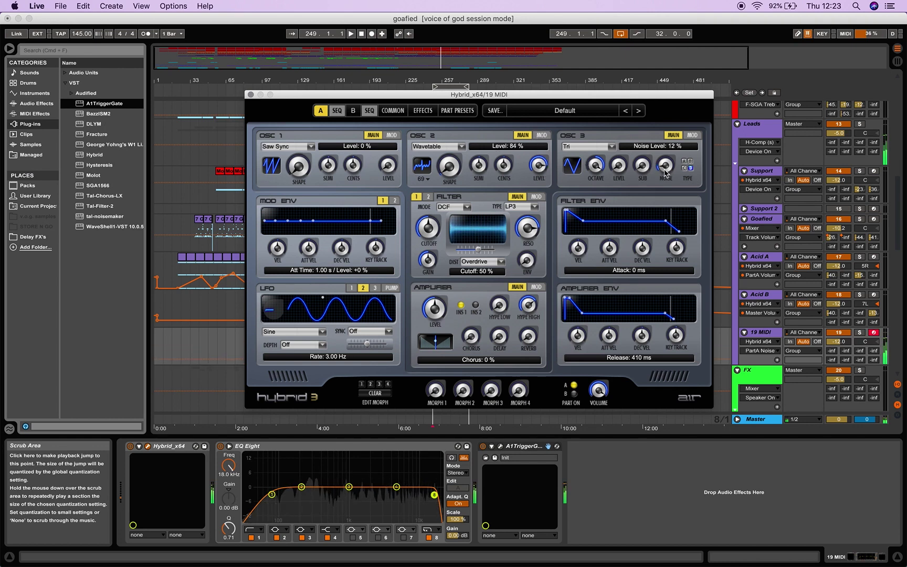
drag(665, 173, 666, 177)
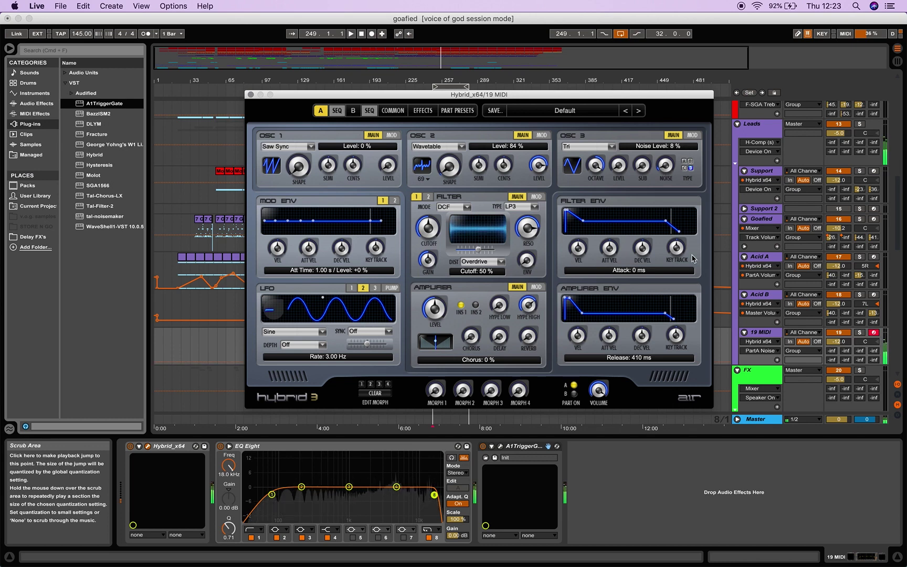
- Apply +12 % filter envelope with a 194 ms decay to 53 %, and reshape mod envelope 1 with +22 % key tracking
mouse_move(571, 219)
mouse_down()
mouse_move(588, 226)
mouse_move(575, 224)
mouse_up()
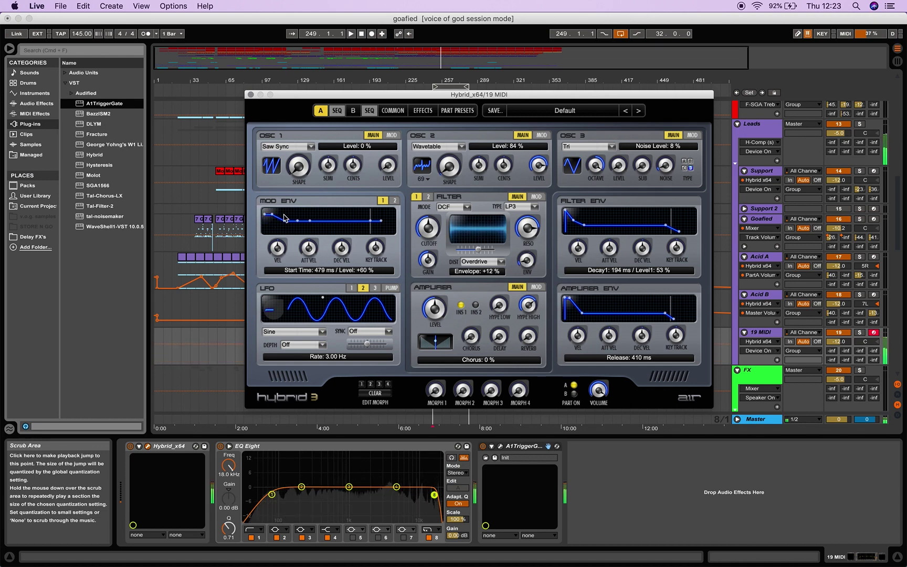
drag(298, 221, 299, 213)
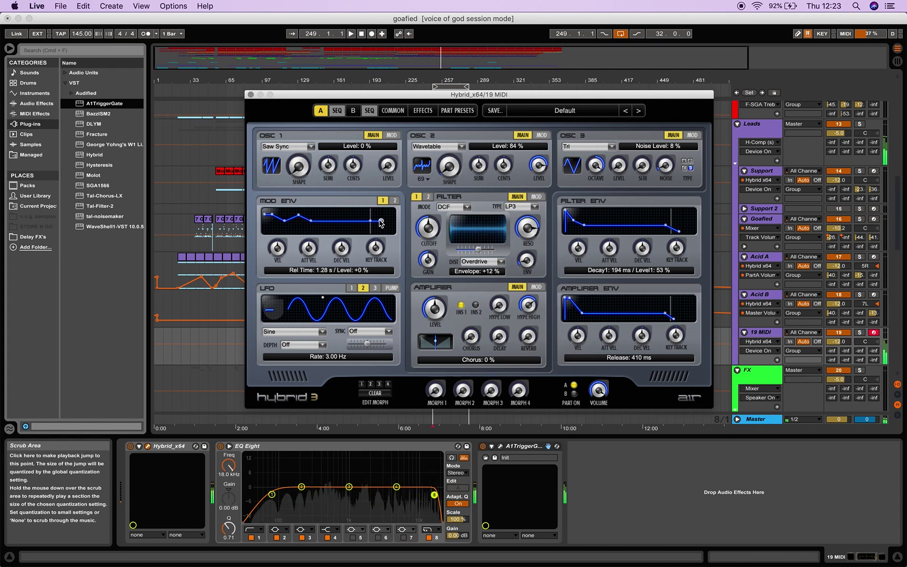
mouse_move(380, 223)
mouse_down()
mouse_move(297, 222)
mouse_move(316, 243)
mouse_move(311, 275)
mouse_move(310, 241)
mouse_move(344, 266)
mouse_move(350, 244)
mouse_move(377, 237)
mouse_up()
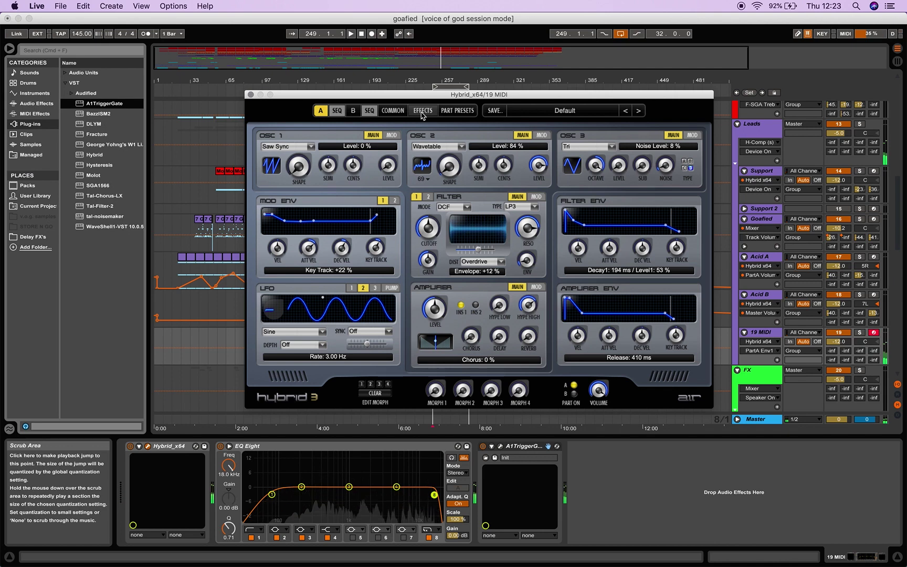
- Set oscillator 3's octave to +0 and its noise level to 10 % after trying 0 %
drag(596, 168, 600, 184)
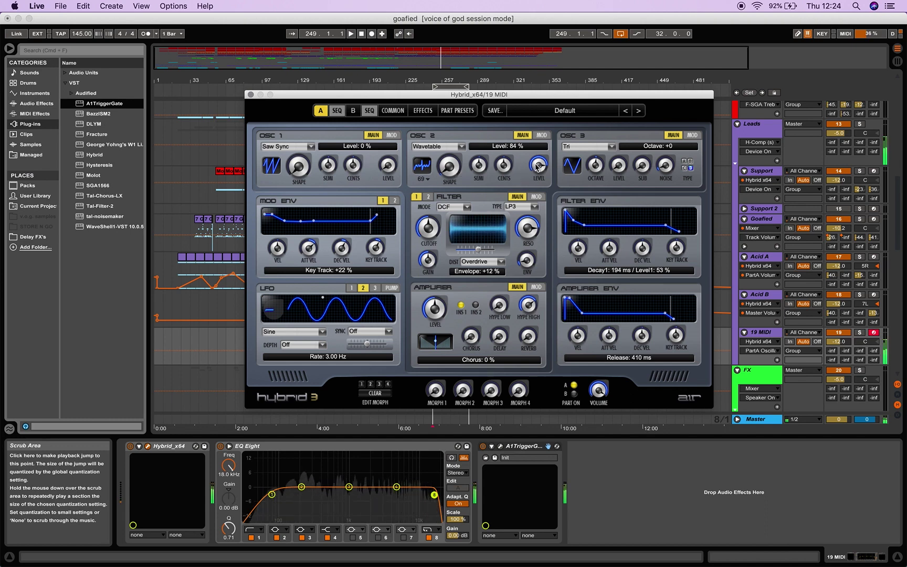
drag(670, 169, 670, 198)
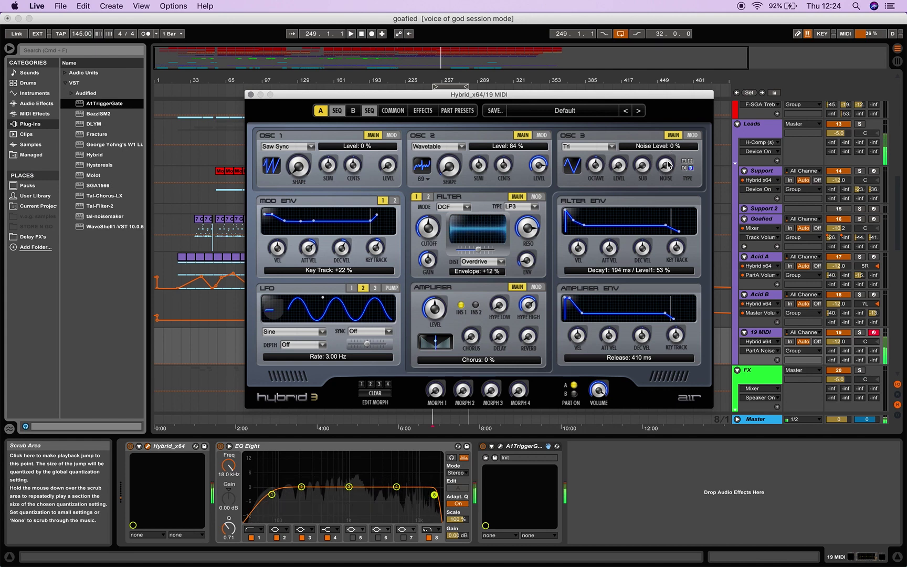
drag(668, 165, 669, 156)
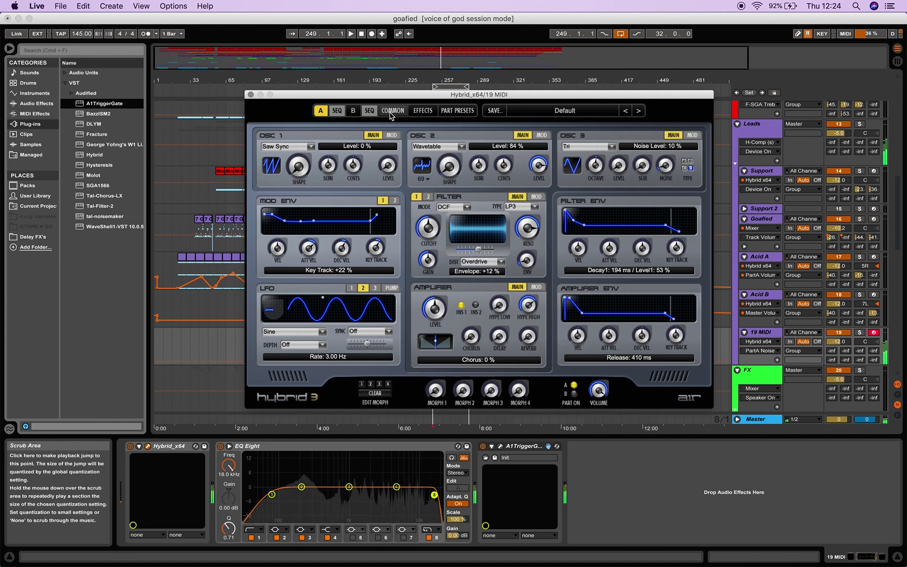
- With the loop playing and the plug-in windows closed, raise 19 MIDI's send C to about -11 dB and D-Right verb to -16.2 dB
click(501, 447)
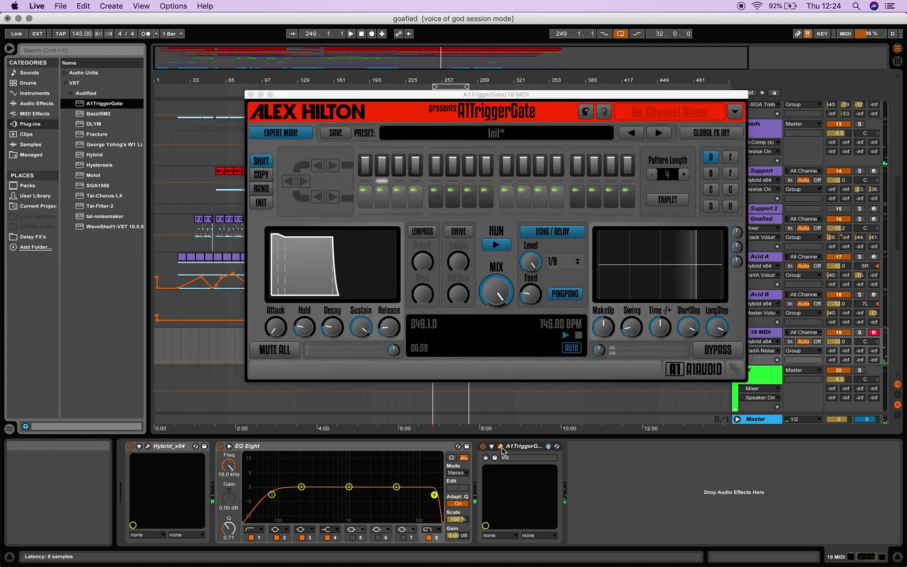
click(250, 95)
click(428, 89)
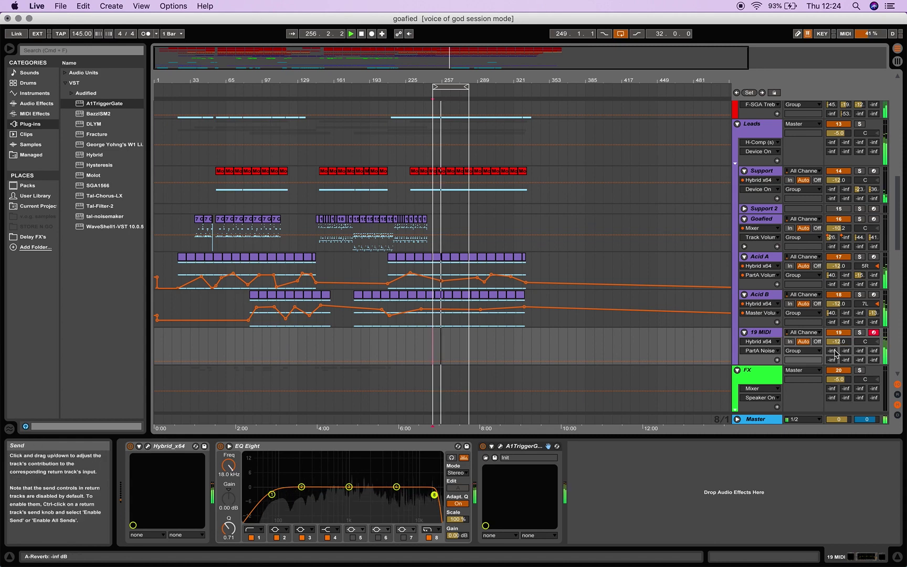
drag(859, 351, 879, 347)
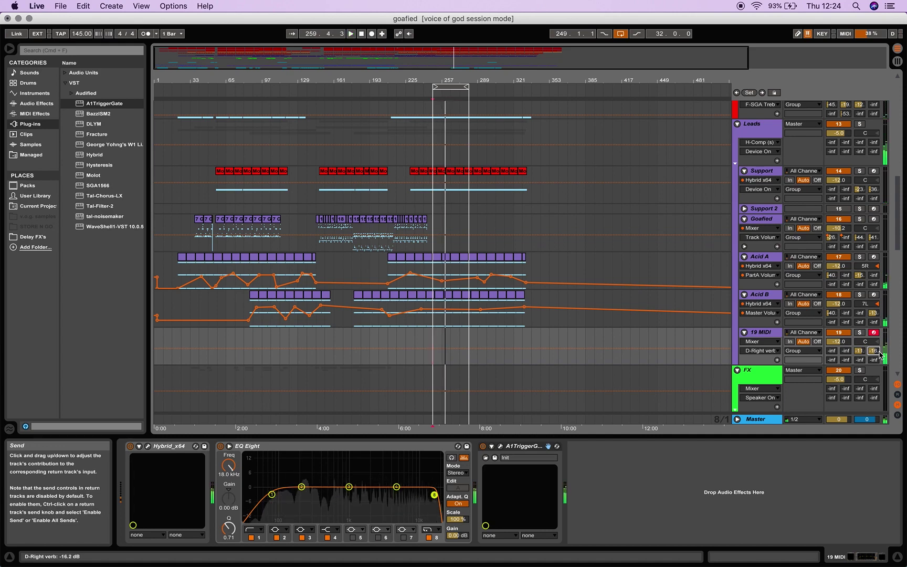
- Play the arrangement from shortly before bar 129 and stop playback
click(285, 91)
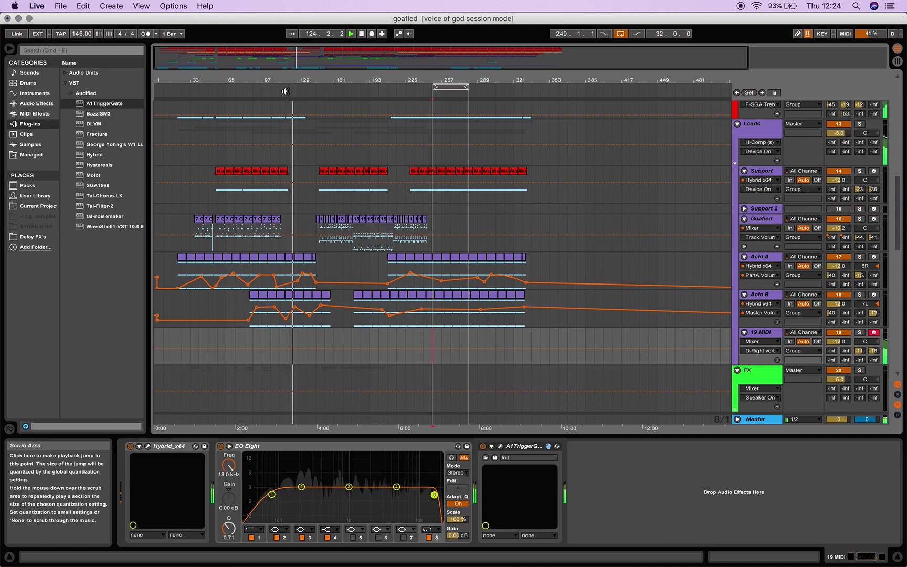
key(space)
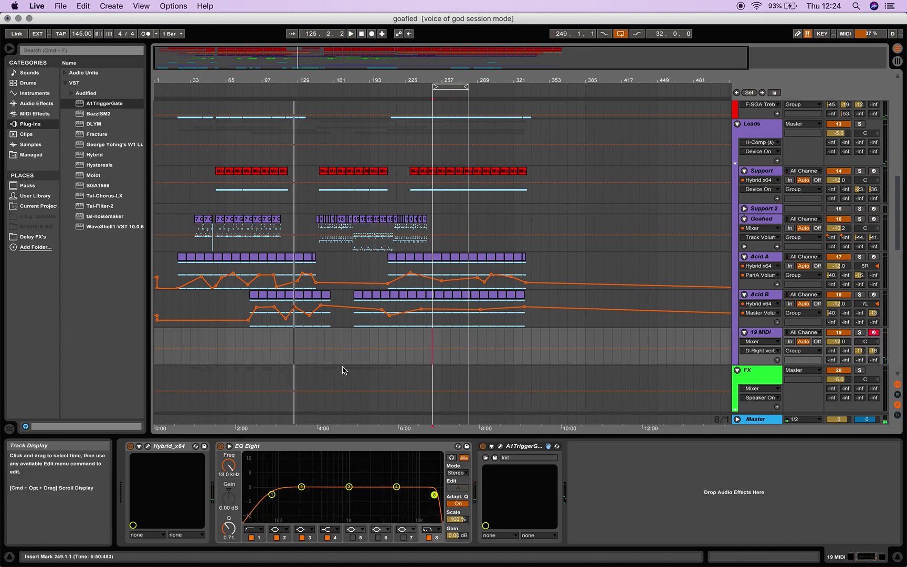
- Reopen Hybrid and change oscillator 2's wavetable to 60 - FM Bell after trying 25 - Wave Vector1
click(149, 446)
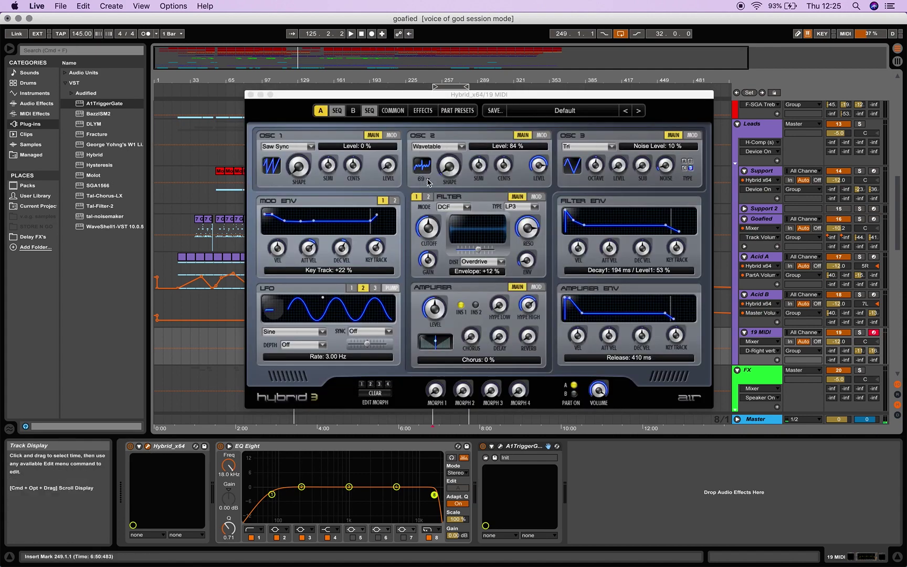
click(423, 167)
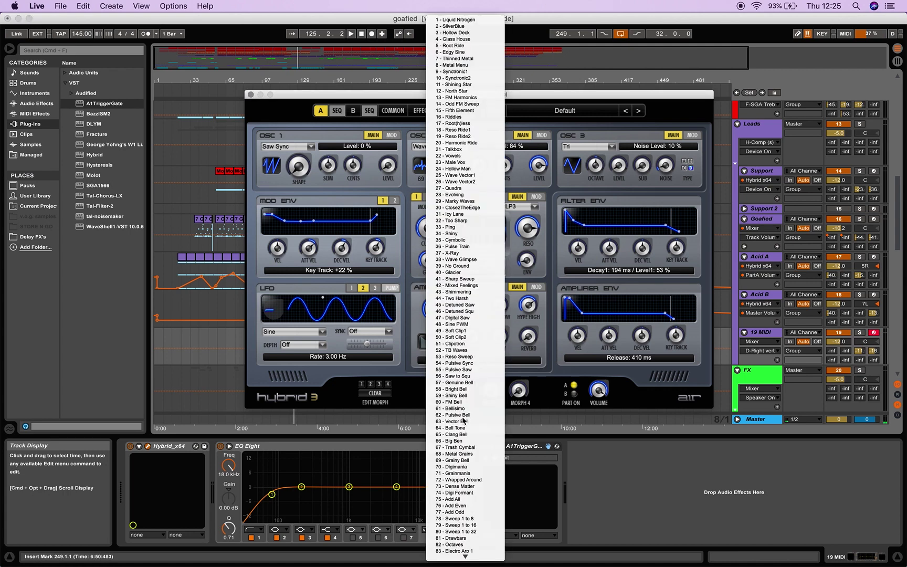
click(461, 175)
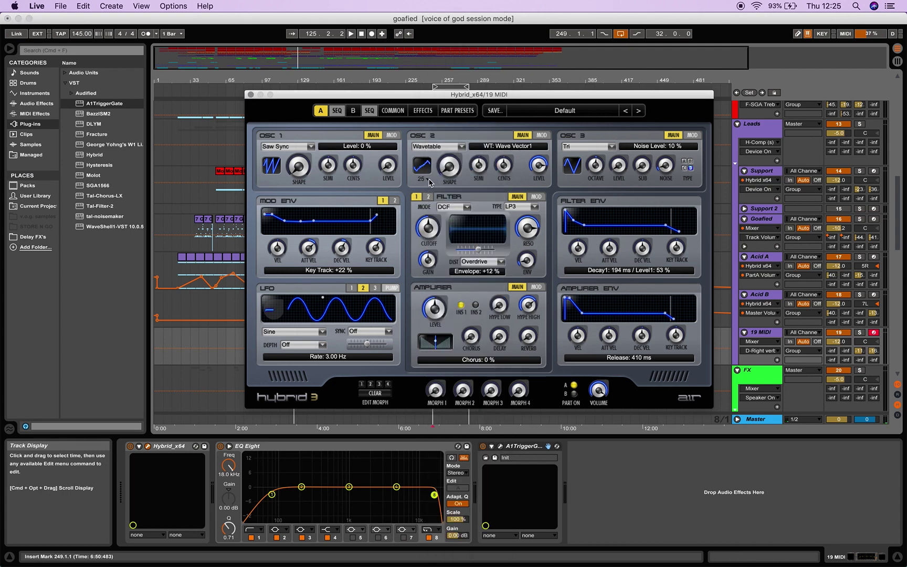
click(433, 167)
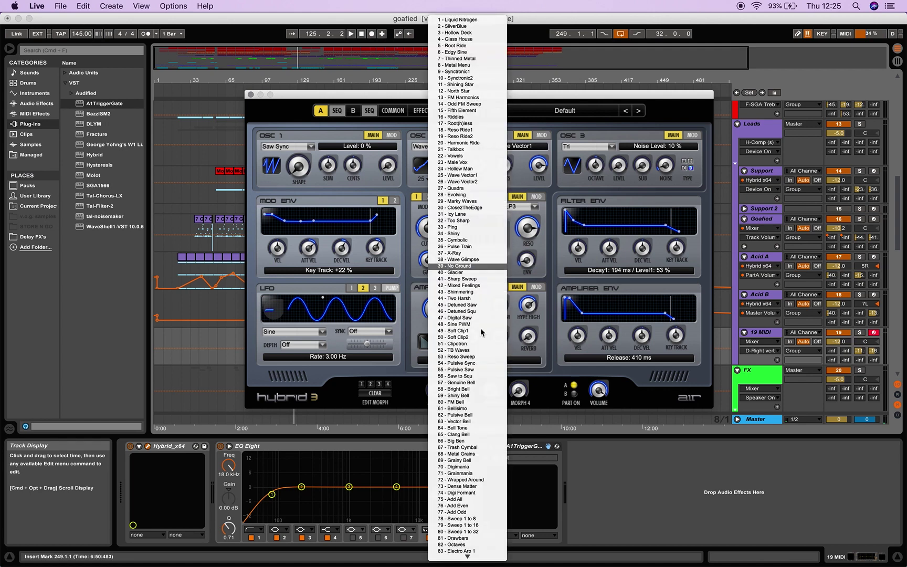
click(455, 405)
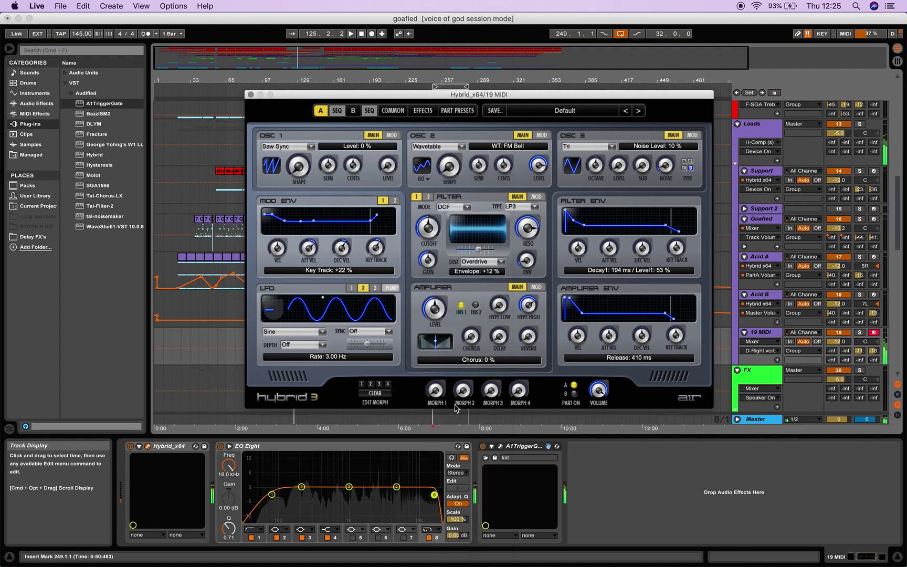
- Set the filter resonance to 65 %
click(524, 232)
mouse_move(527, 227)
mouse_down()
mouse_move(523, 258)
mouse_move(529, 207)
mouse_up()
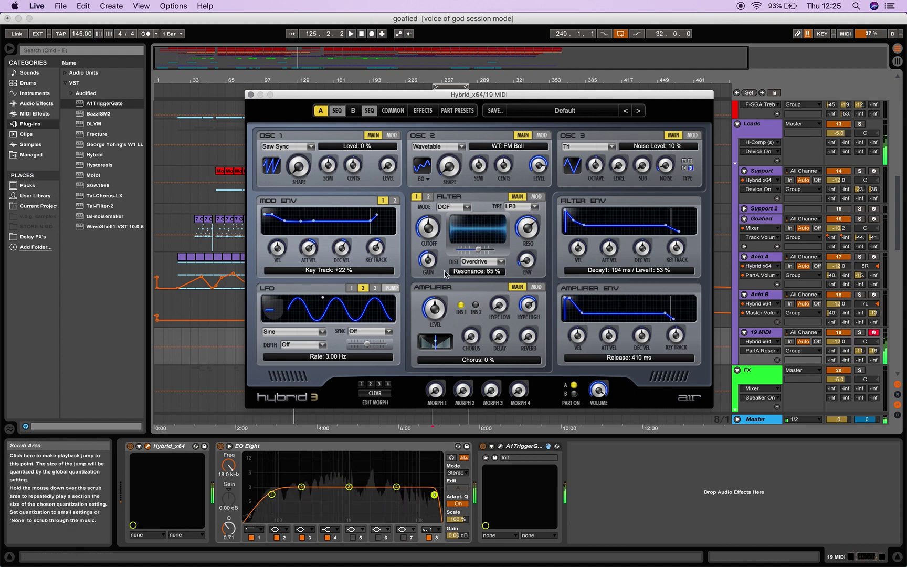
- Open A1TriggerGate and step back through its presets to load Reggaeton + Echo
click(501, 446)
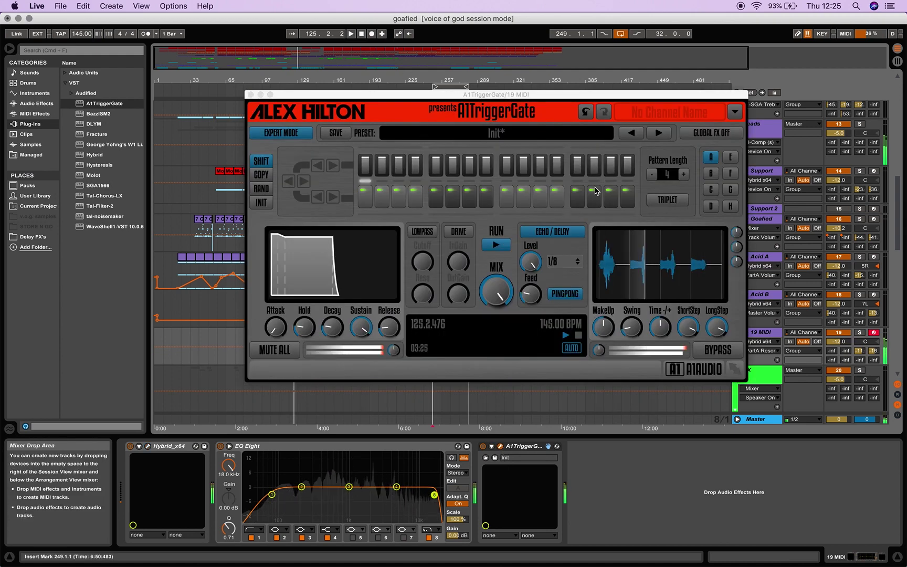
click(632, 134)
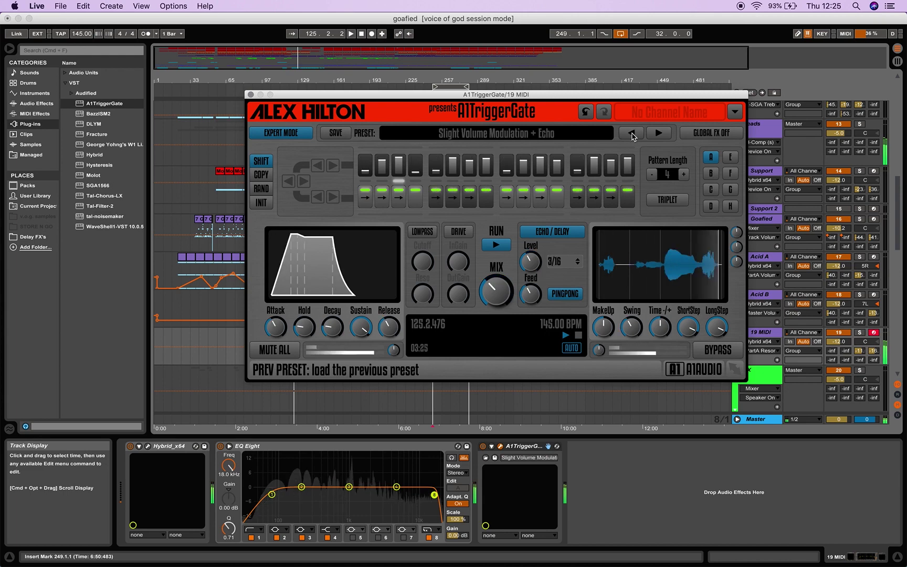
click(632, 135)
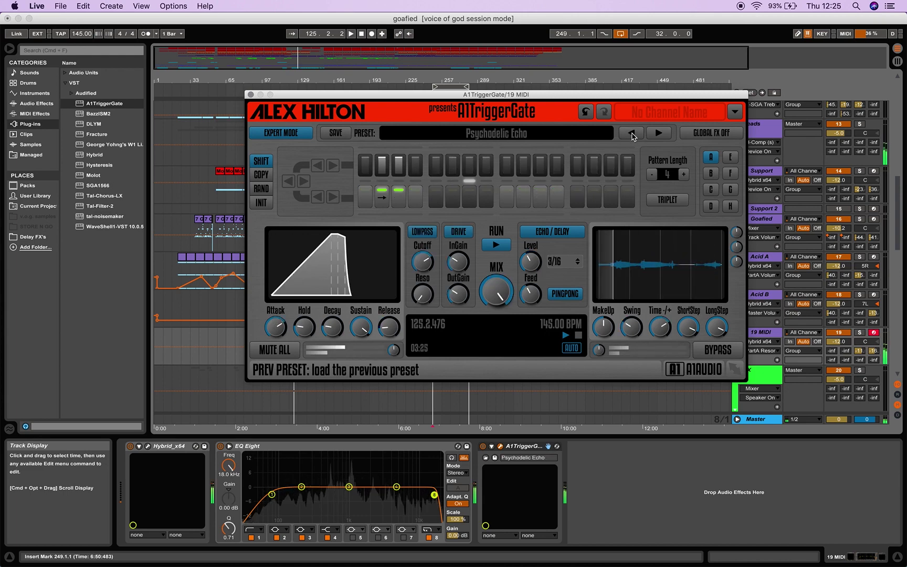
click(631, 134)
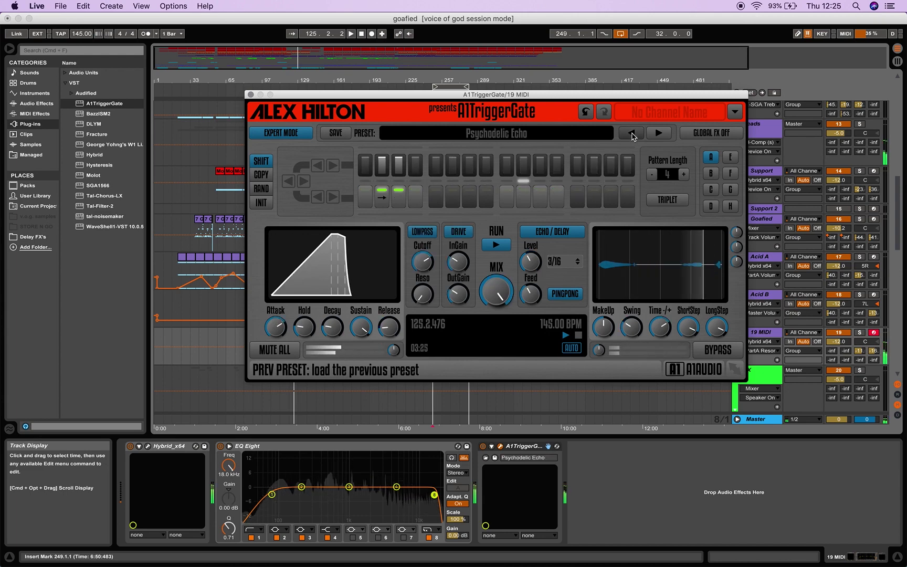
click(632, 135)
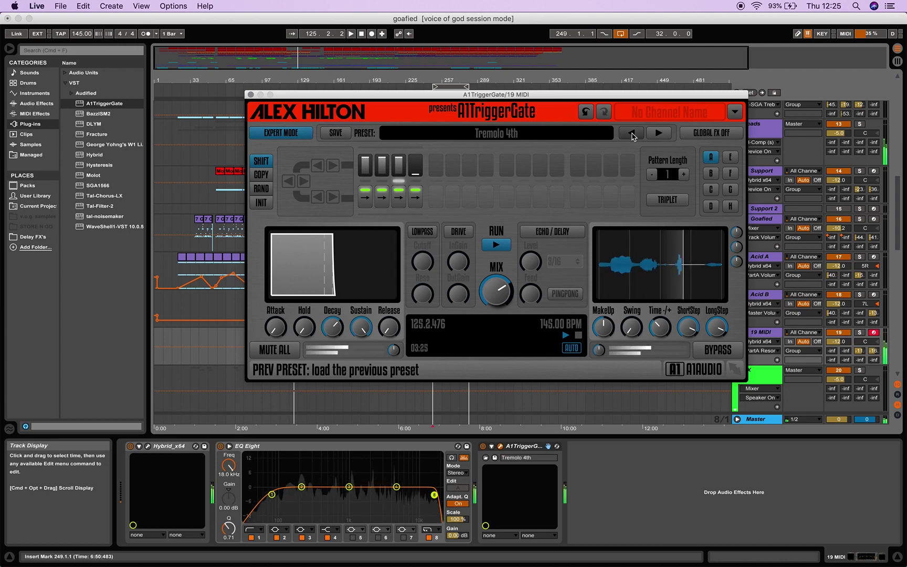
click(633, 134)
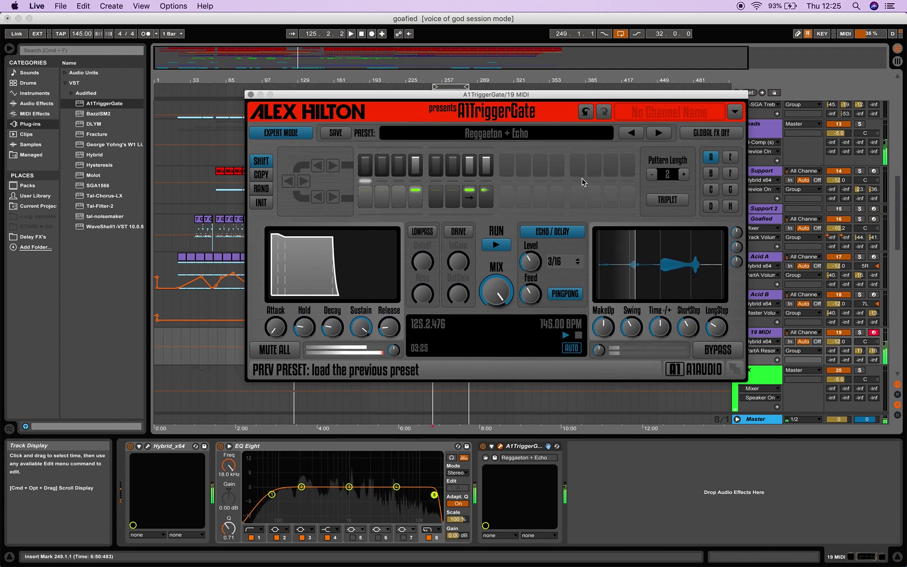
- Set the A1TriggerGate echo level to 82 % and raise the echo feedback
drag(530, 293, 535, 266)
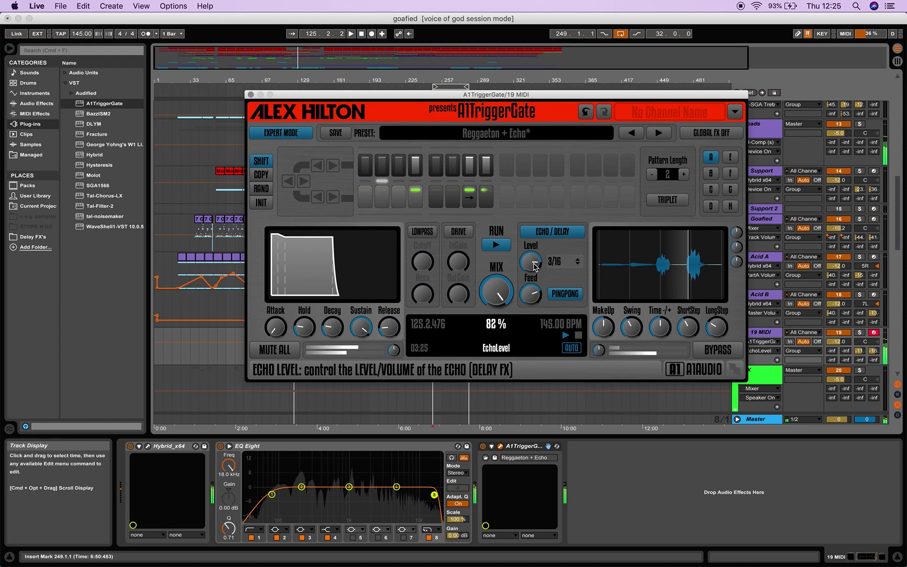
click(538, 297)
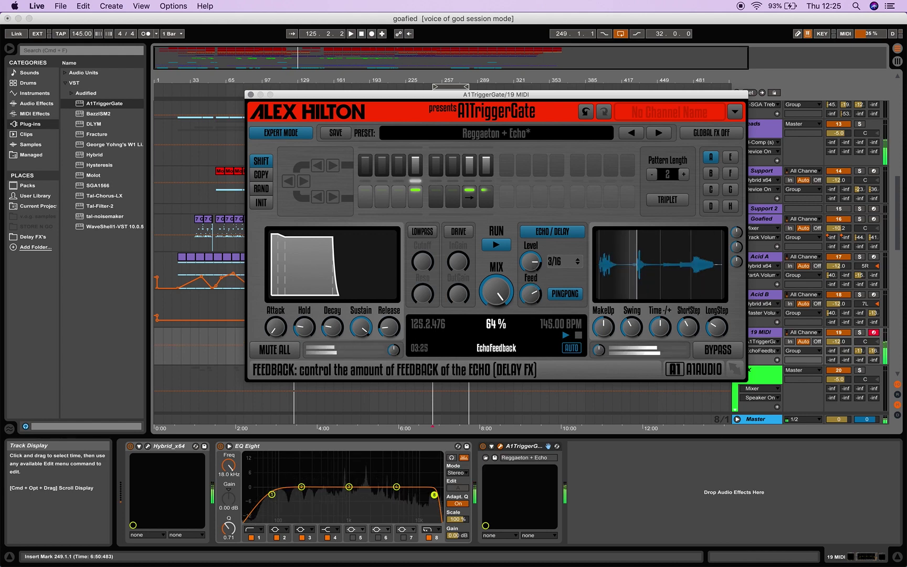
click(533, 266)
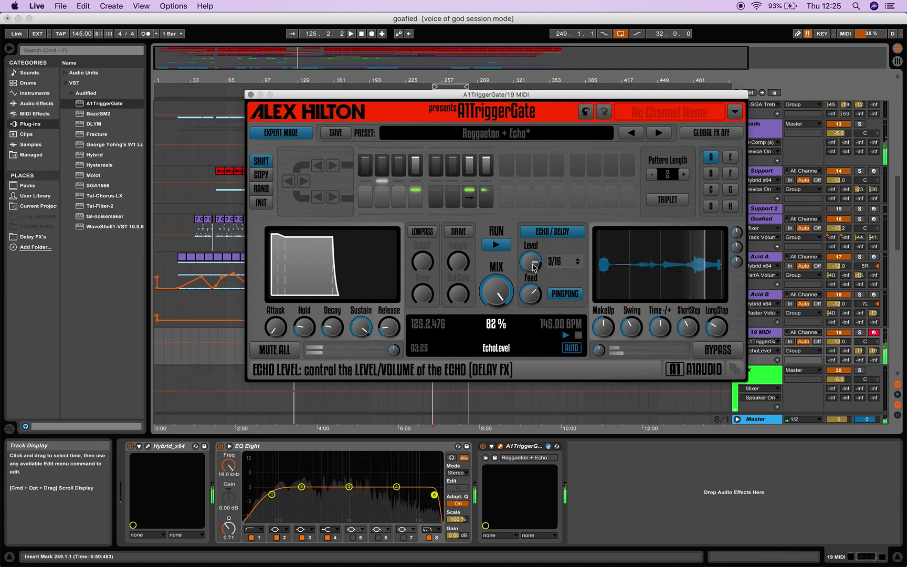
- Set the A1TriggerGate echo time to 1/8T after trying 1/8 and 1/4
click(570, 262)
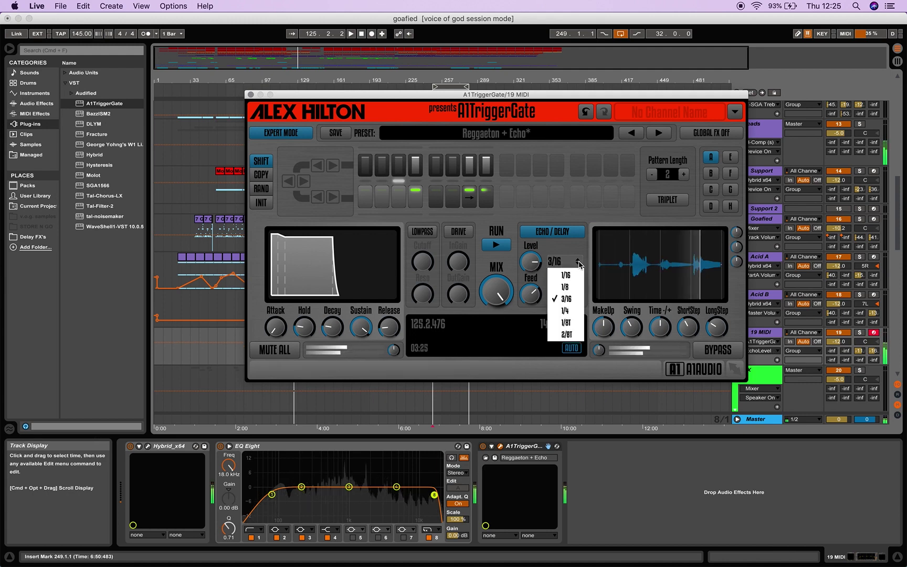
click(574, 287)
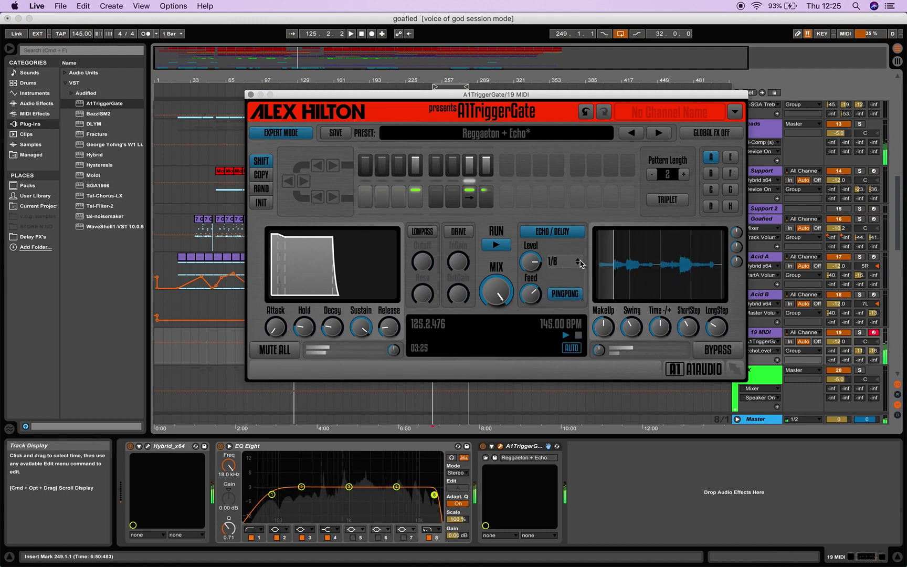
click(579, 264)
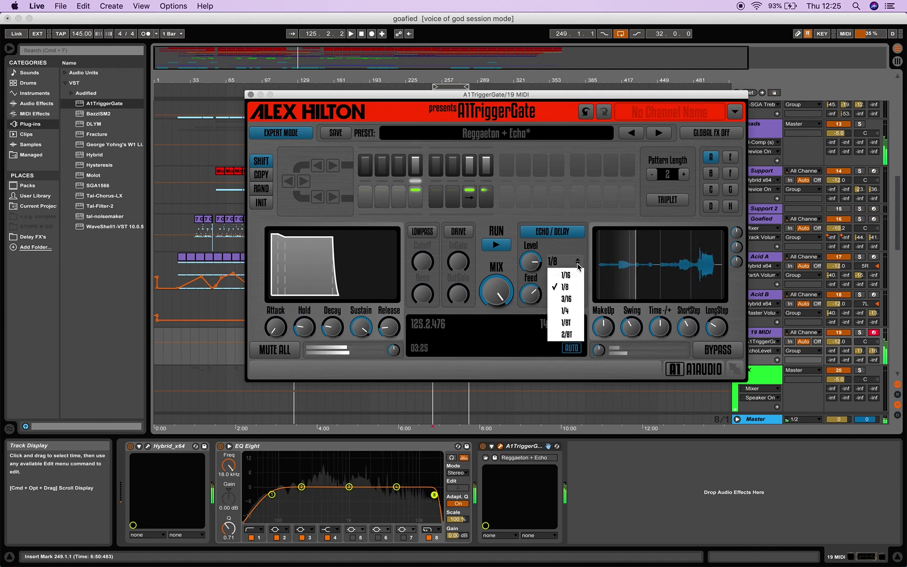
click(571, 313)
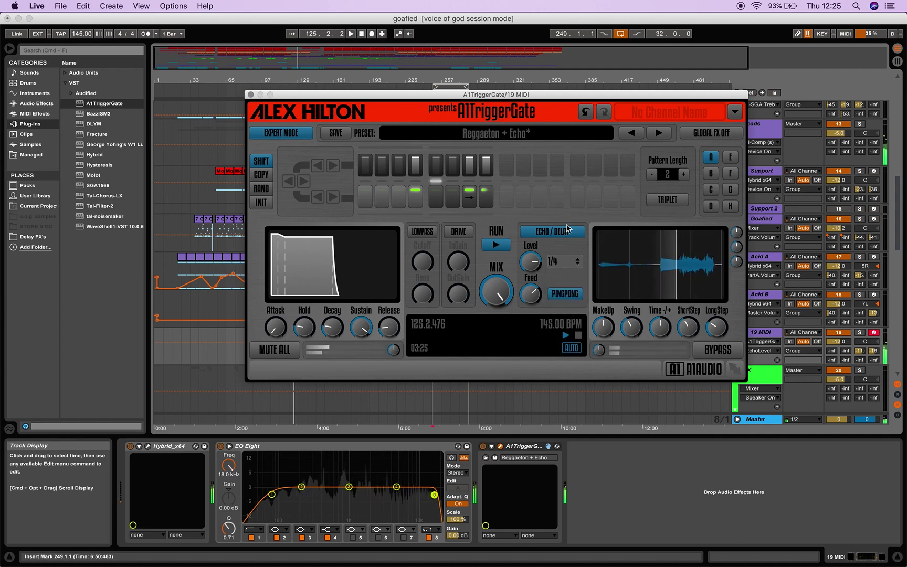
click(578, 261)
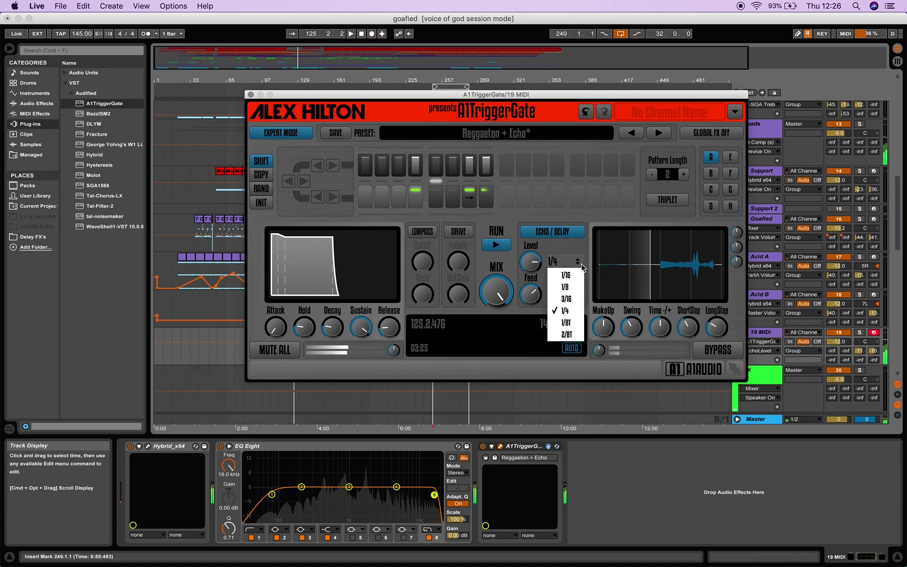
click(571, 322)
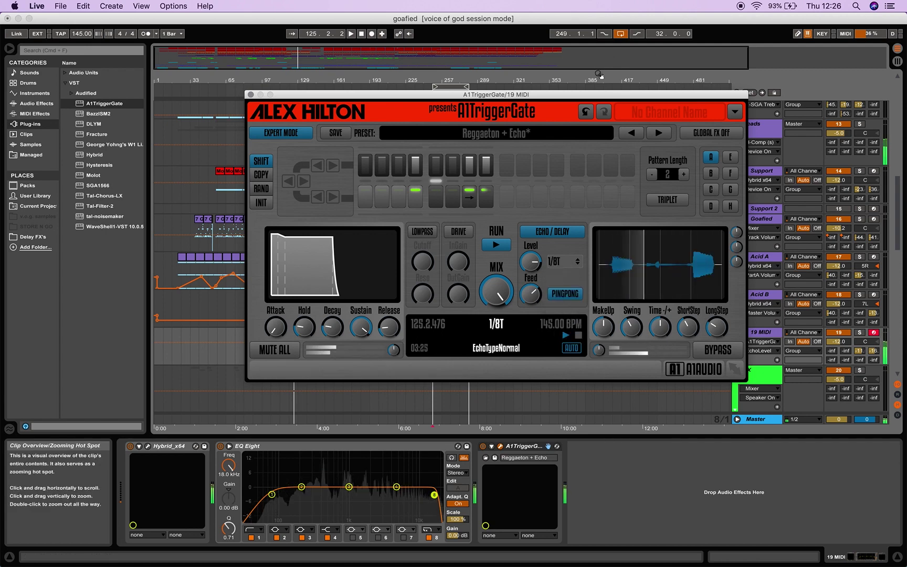
- Move the 32-bar arrangement loop to start at bar 177 and play from there, placing the A1TriggerGate window clear of the timeline
key(space)
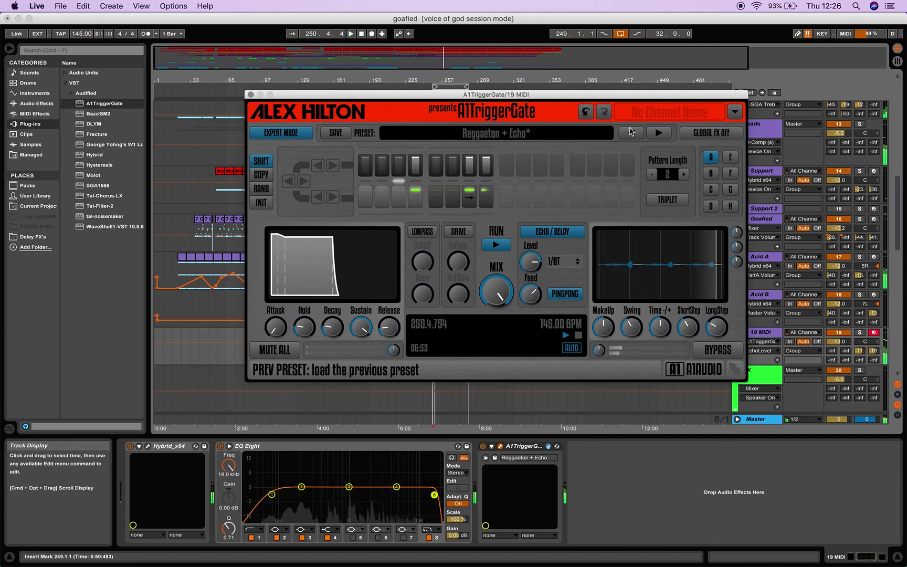
drag(342, 96, 291, 444)
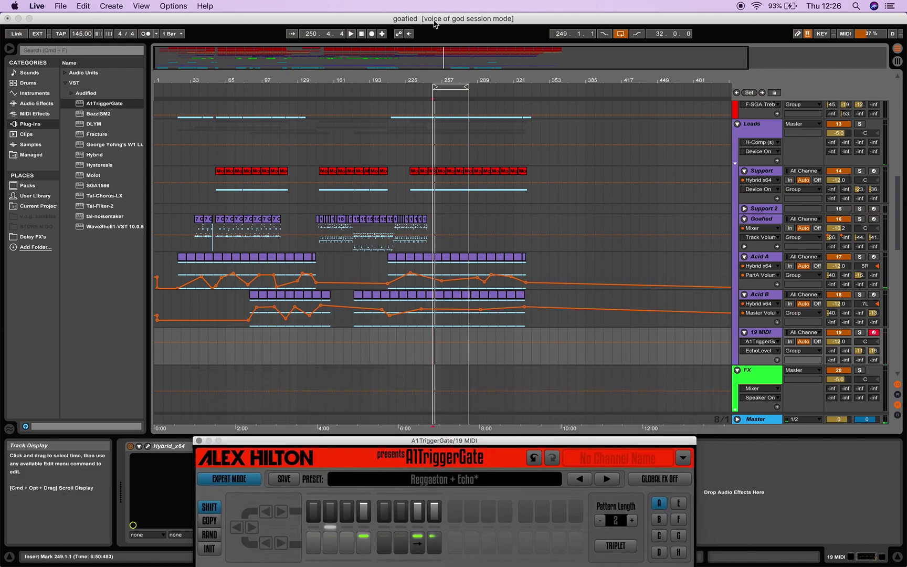
drag(441, 86, 357, 94)
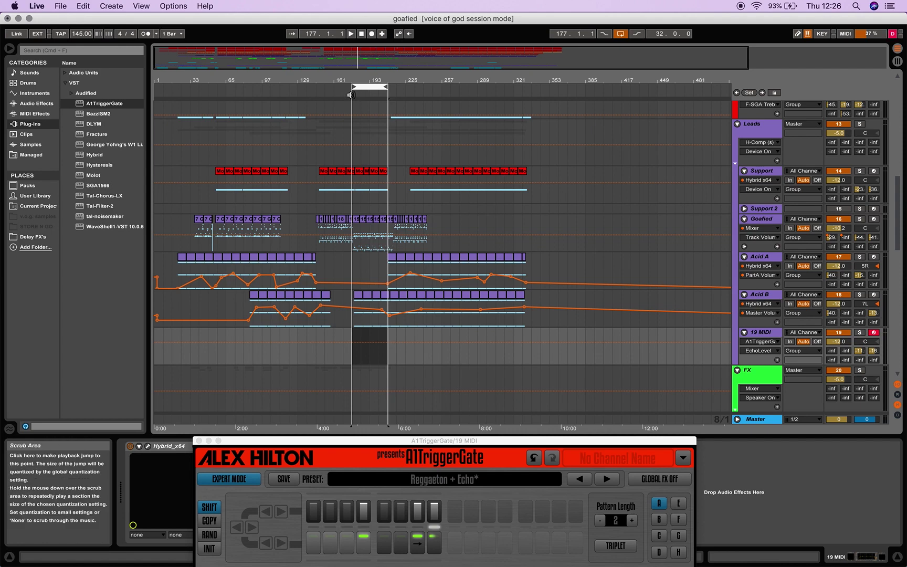
click(350, 94)
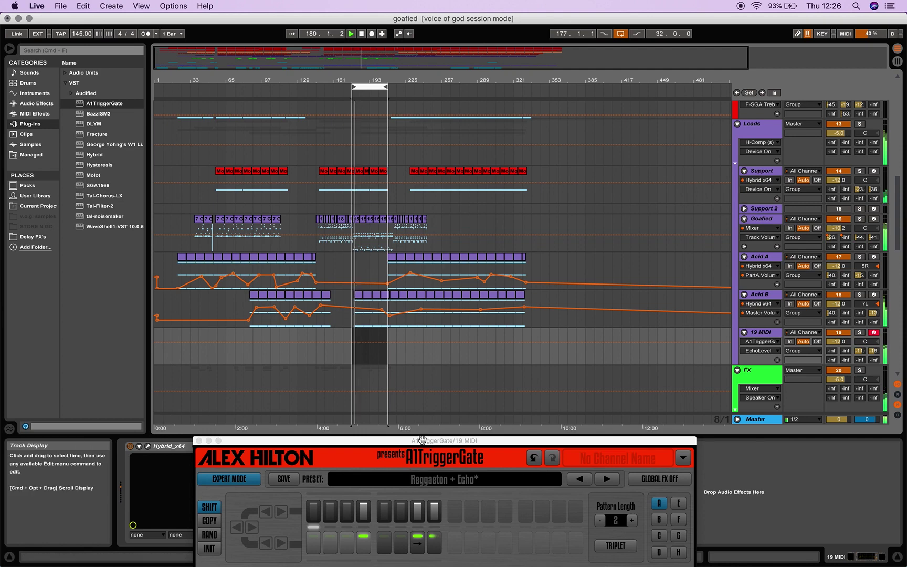
- Audition earlier sections of the arrangement, from around bar 60 back towards the start, and close A1TriggerGate when finished
drag(421, 439, 429, 367)
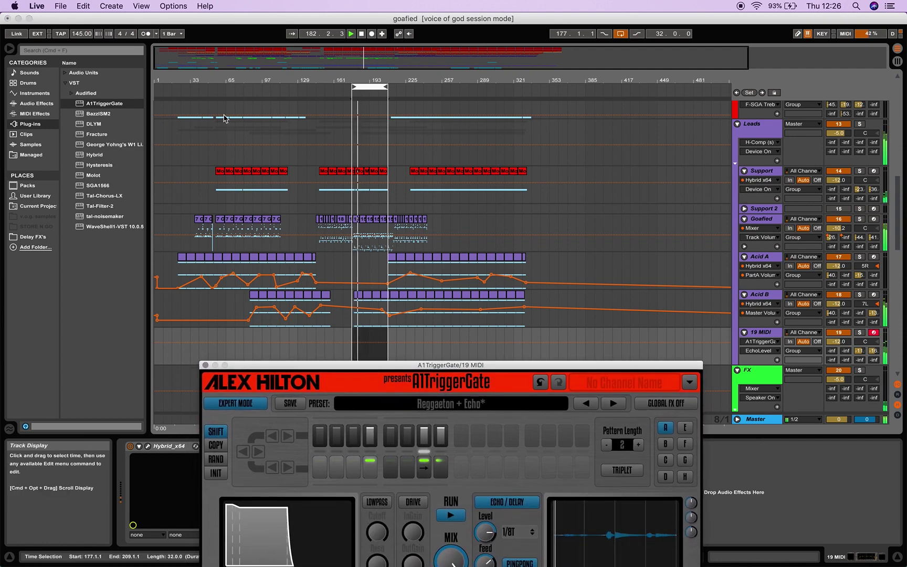
click(220, 91)
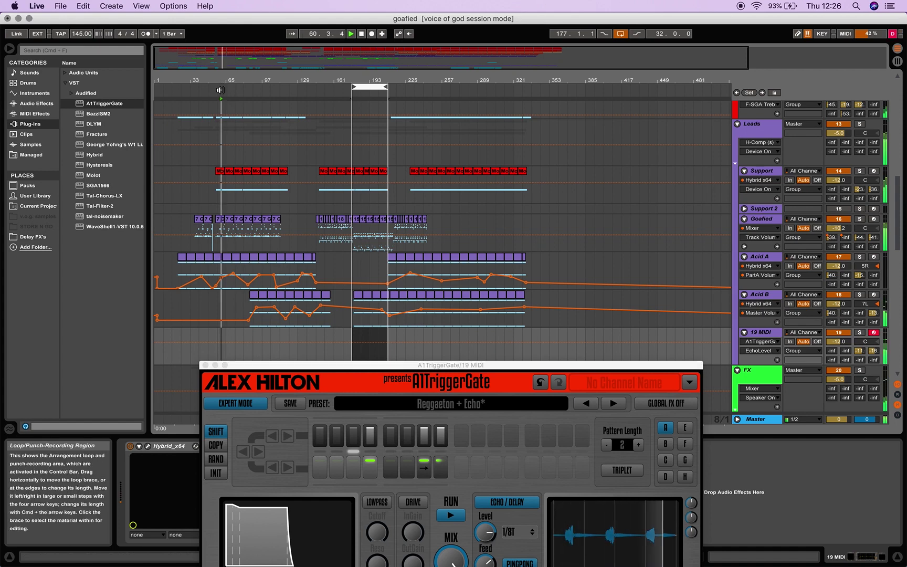
click(188, 95)
click(163, 92)
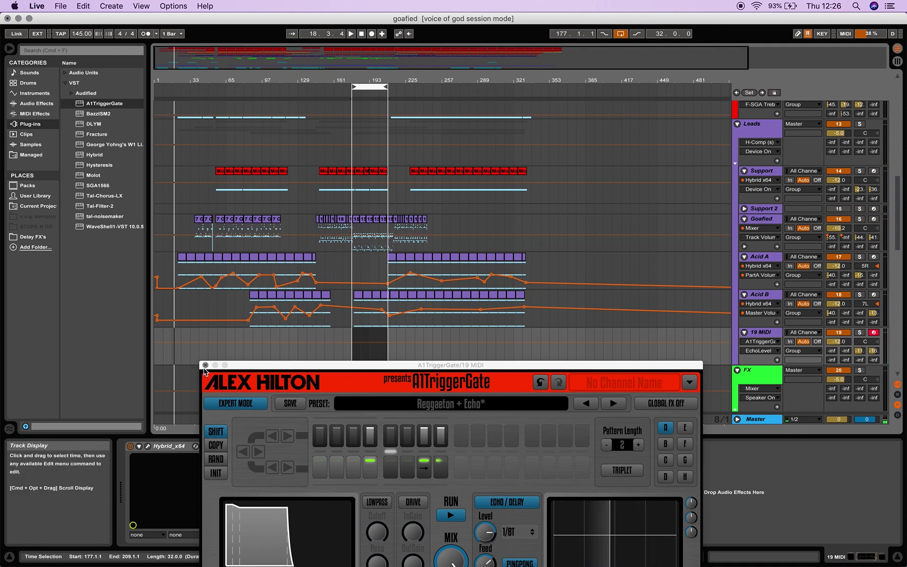
click(205, 364)
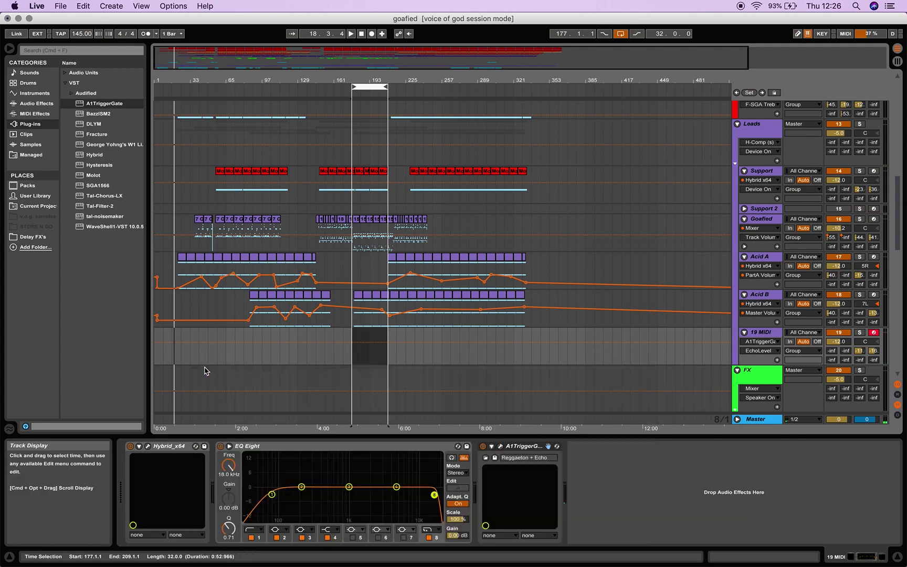
- Reopen A1TriggerGate and browse back through its presets to load TranceGate 04 + Echo
click(148, 446)
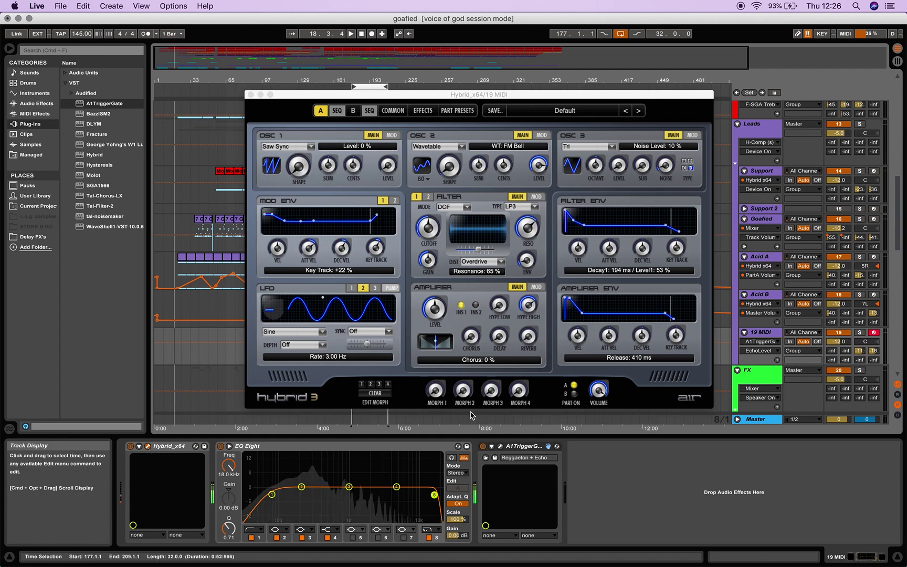
click(499, 447)
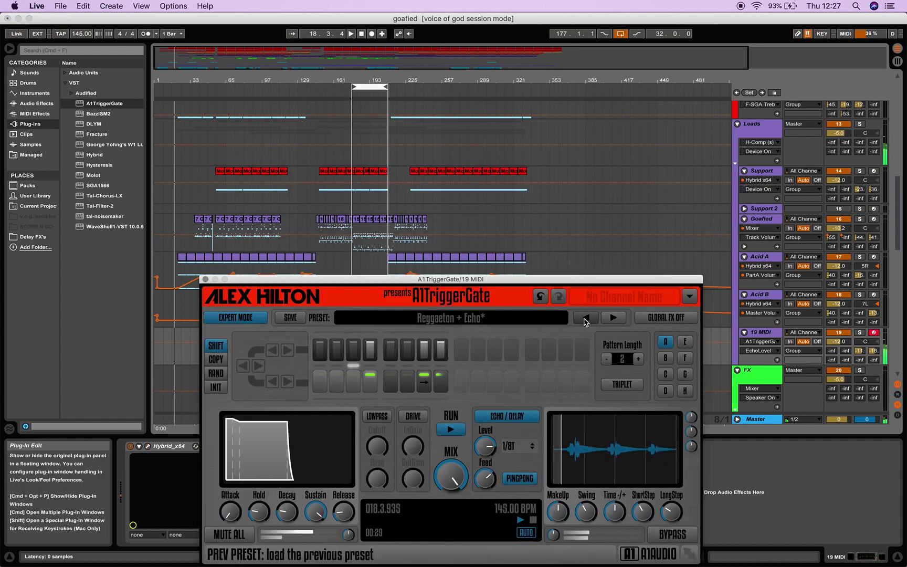
click(583, 319)
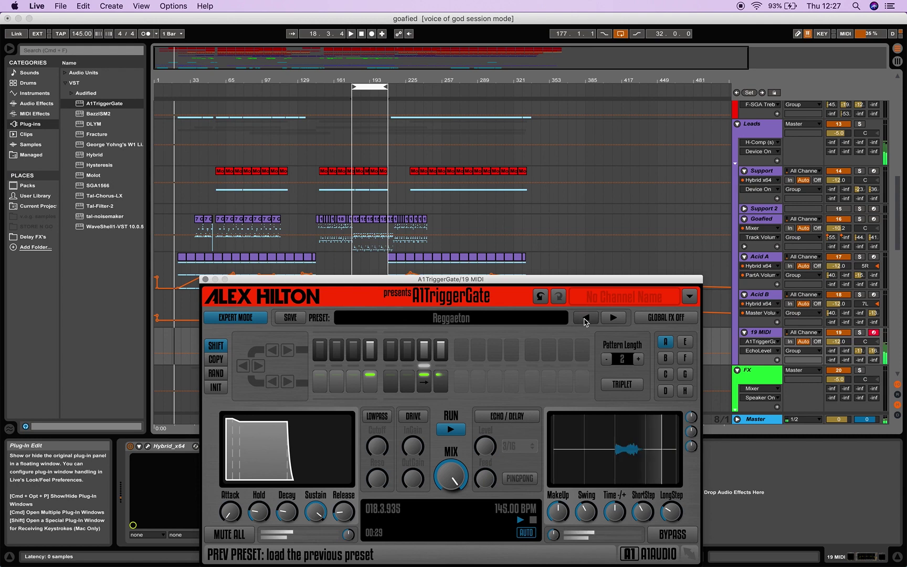
click(584, 319)
click(584, 320)
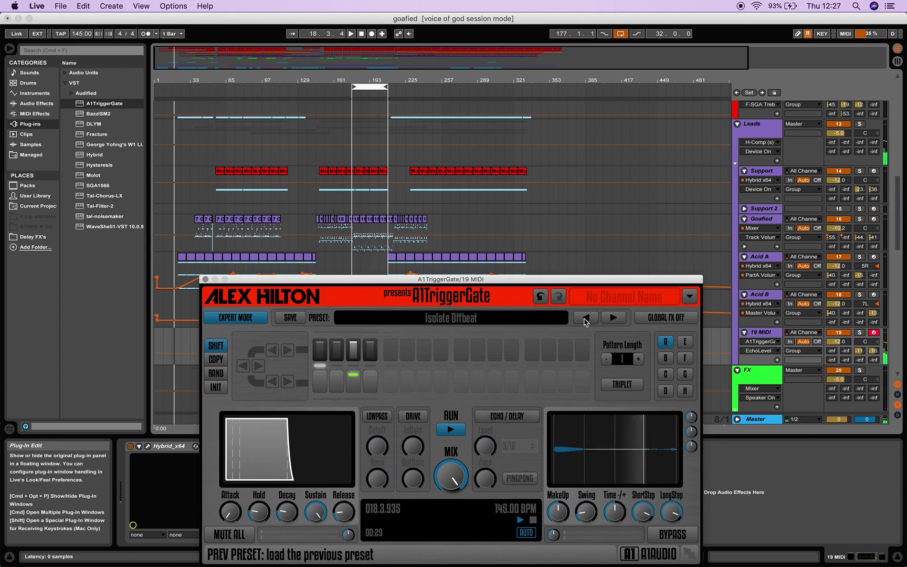
click(584, 319)
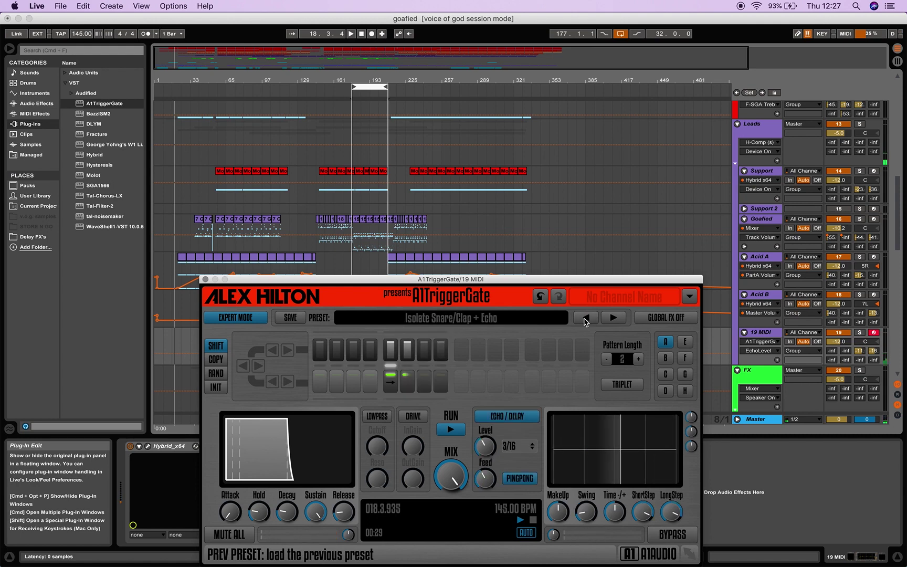
click(584, 319)
click(584, 319)
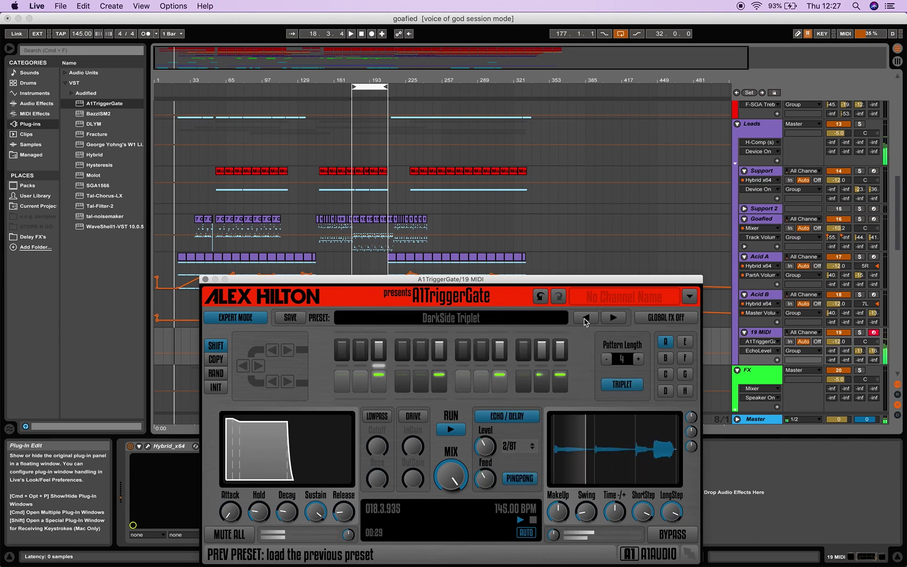
click(584, 319)
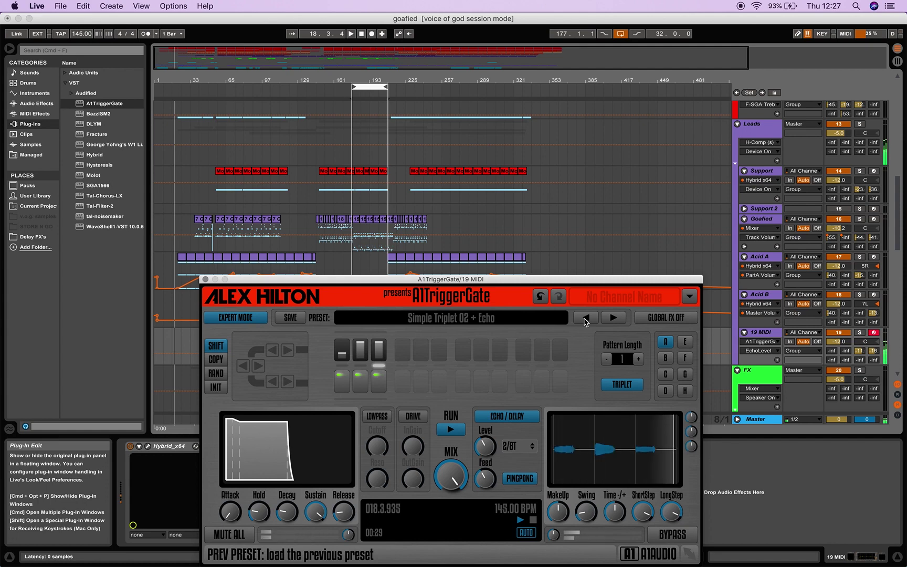
click(584, 319)
click(584, 318)
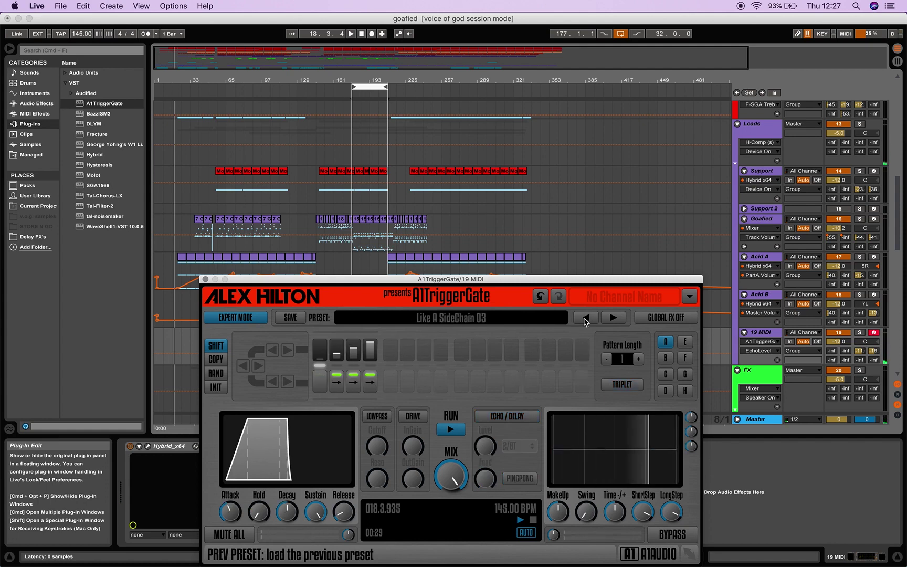
click(584, 319)
click(585, 318)
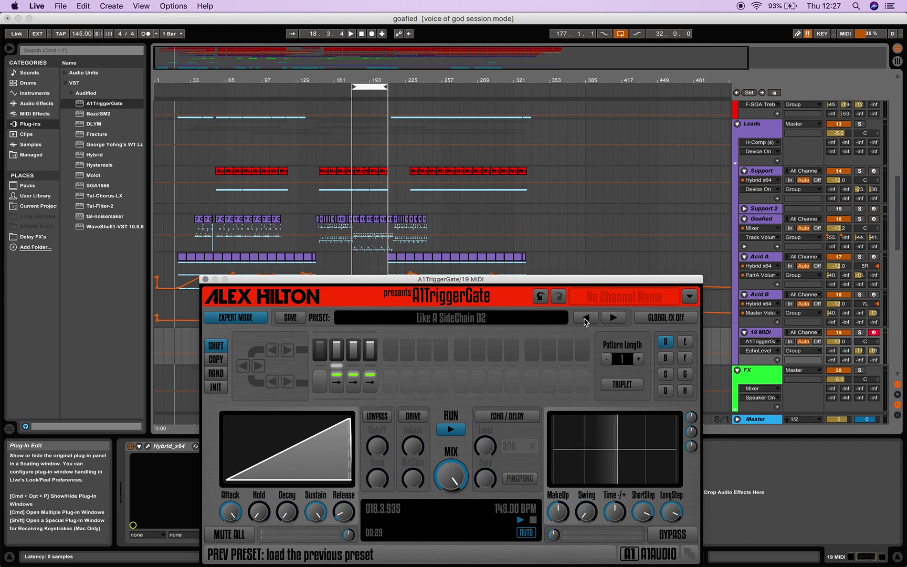
click(585, 318)
click(585, 319)
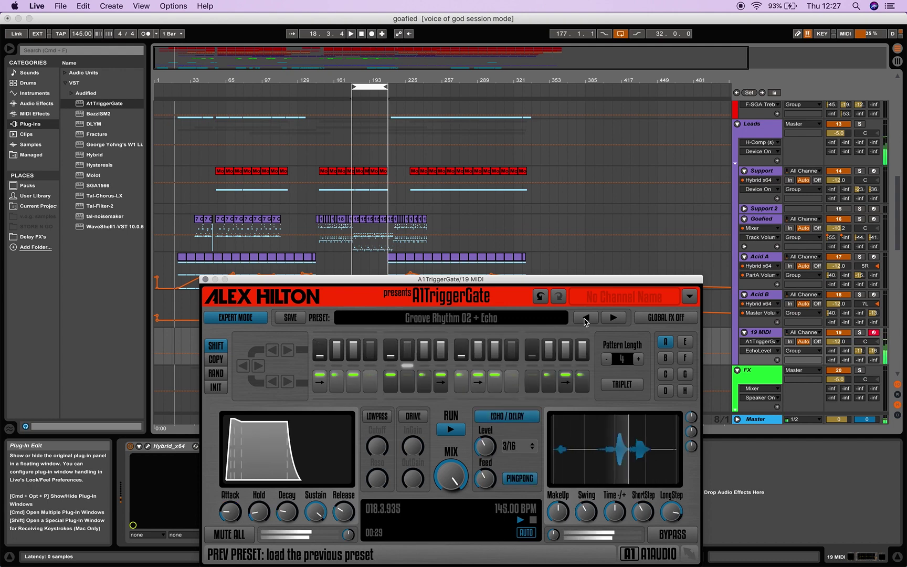
click(585, 319)
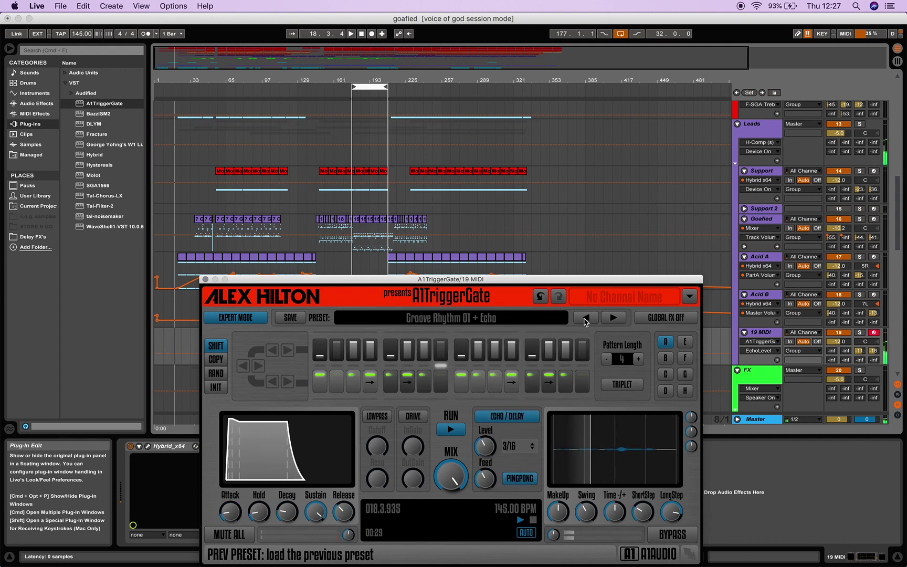
click(585, 318)
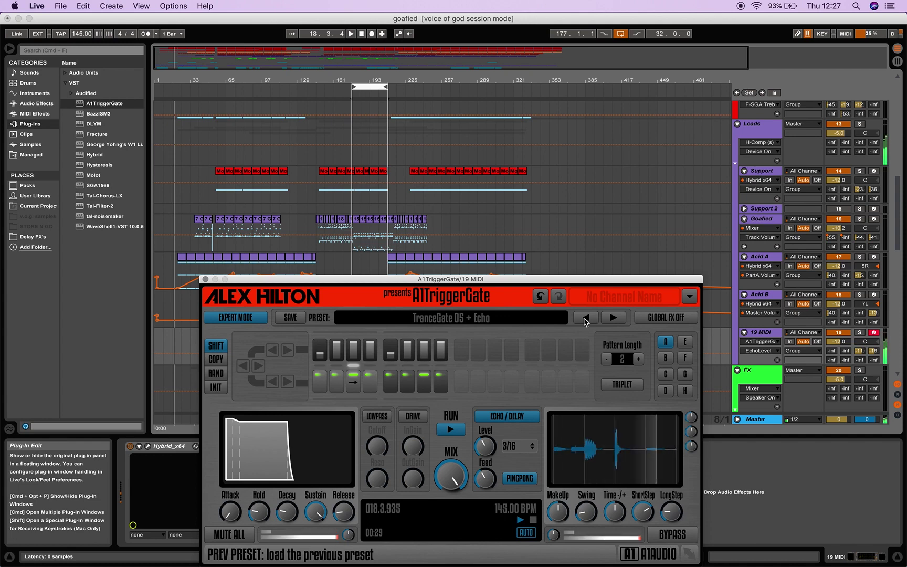
click(586, 318)
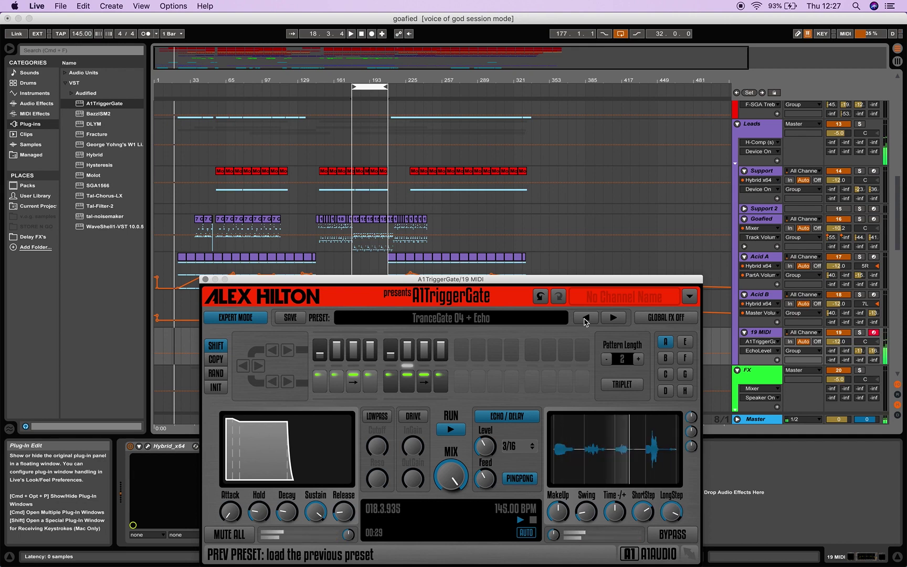
click(613, 317)
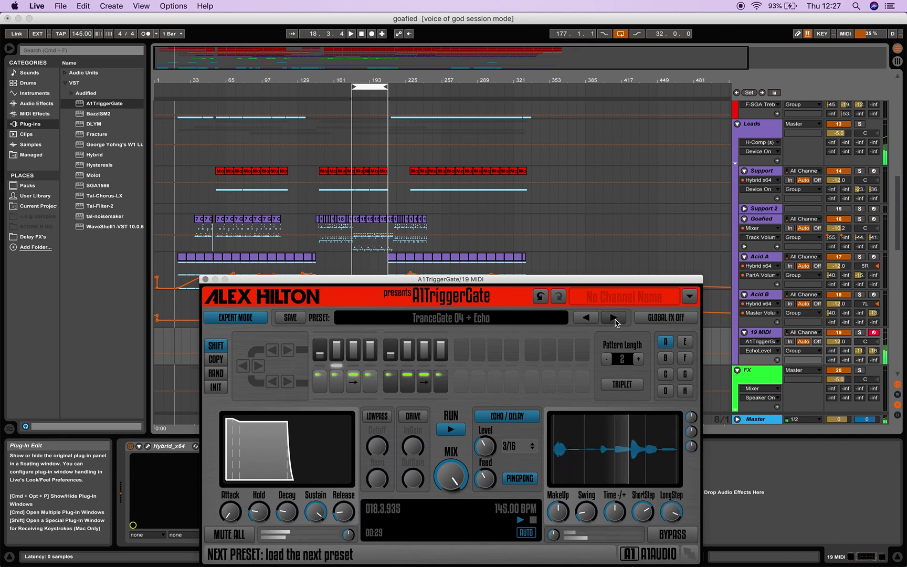
- Open Hybrid's part A step sequencer, slow the rate to a longer triplet value after trying 1/64, 1/16T and 1/4D, and set gate length to 65 %
key(super+alt+p)
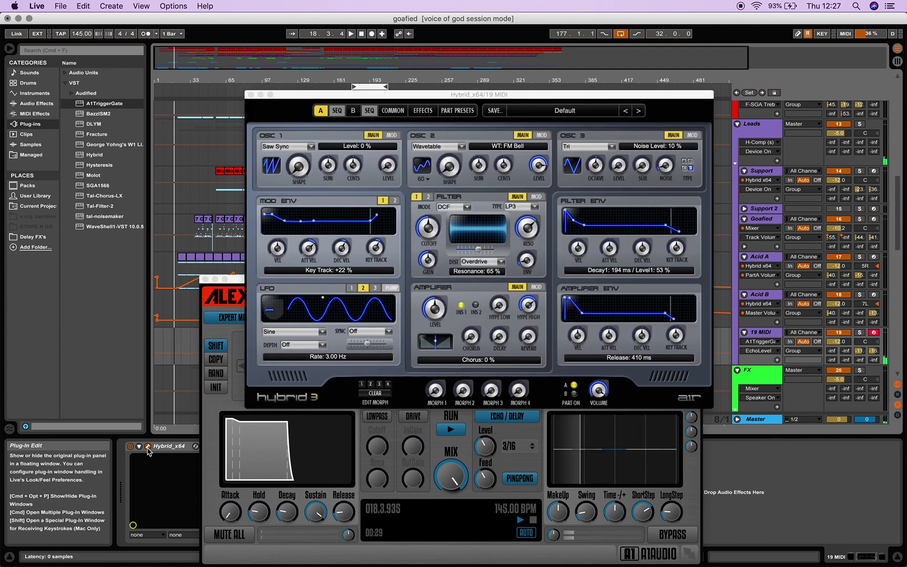
click(337, 113)
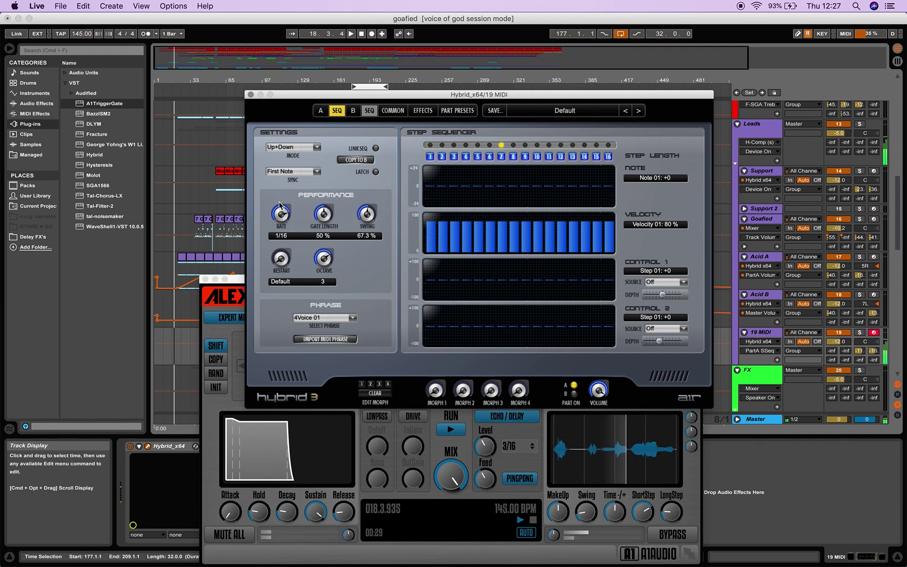
scroll(282, 215, down, 2)
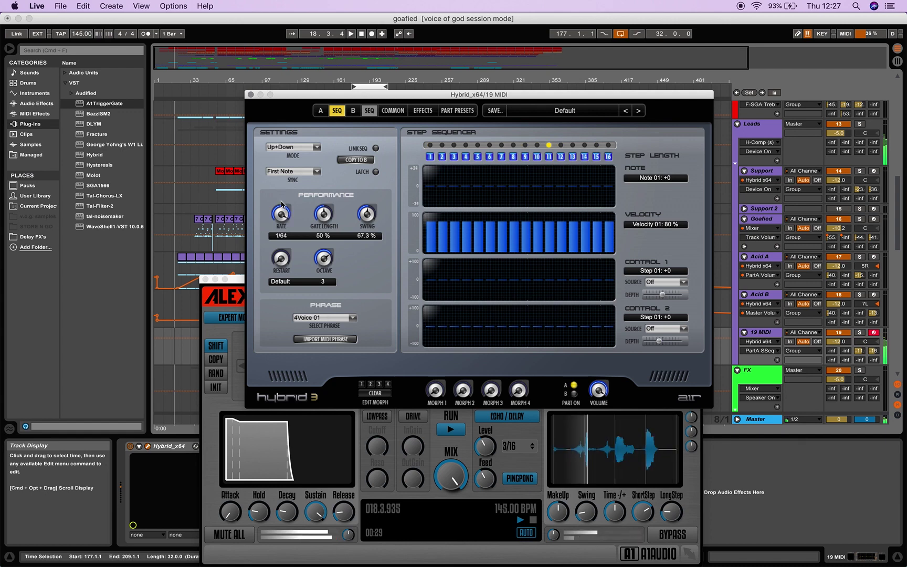
scroll(280, 218, up, 1)
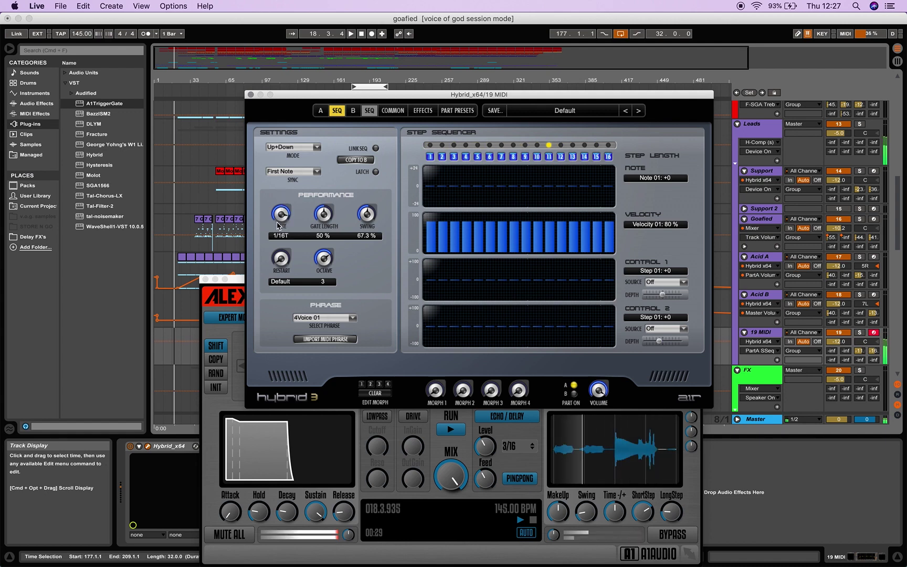
scroll(279, 217, up, 3)
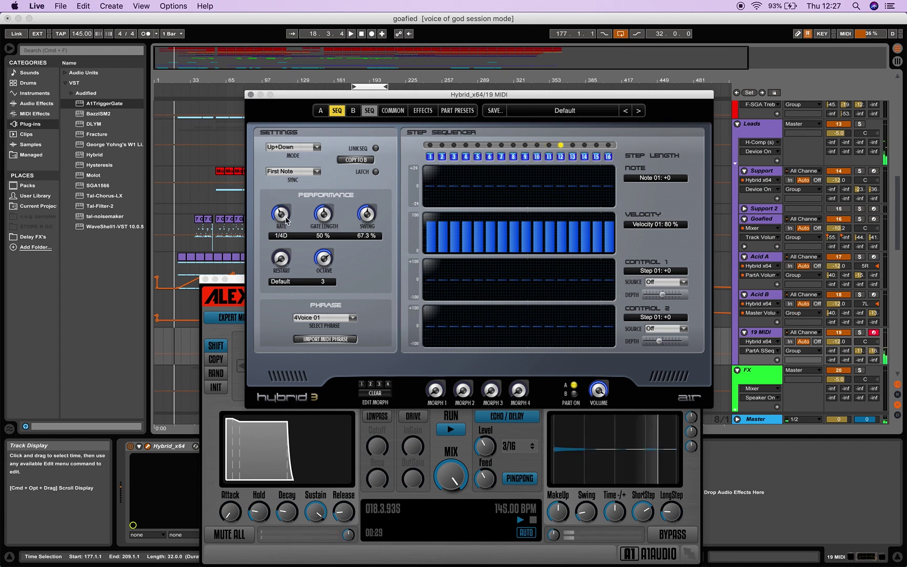
scroll(280, 230, down, 2)
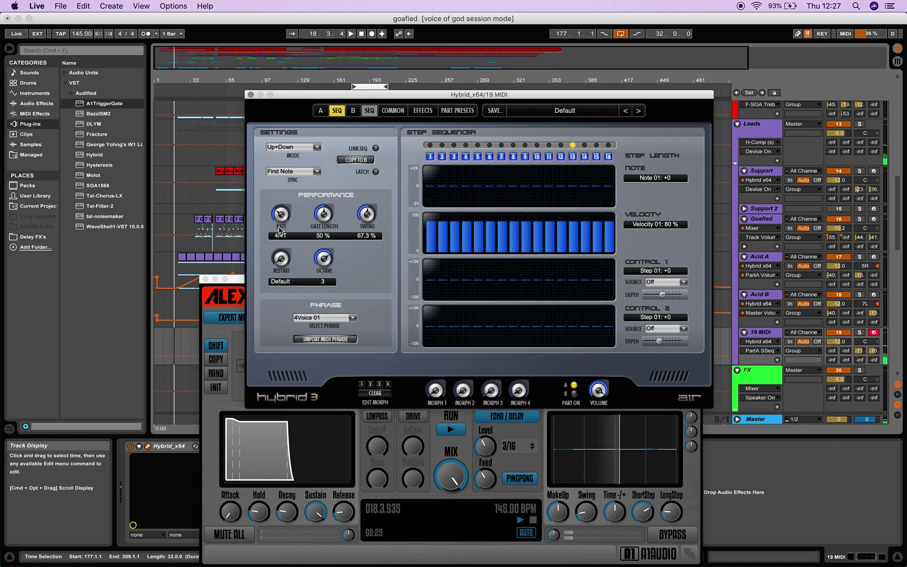
drag(329, 206, 332, 198)
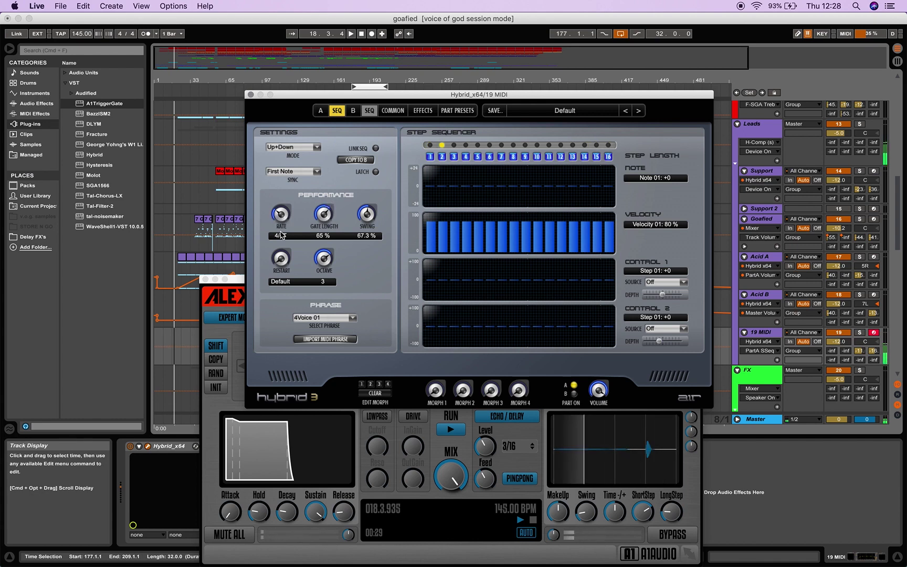
- Set the restart value of Hybrid's part A step sequencer to 3 and close the synth's window
drag(280, 259, 282, 247)
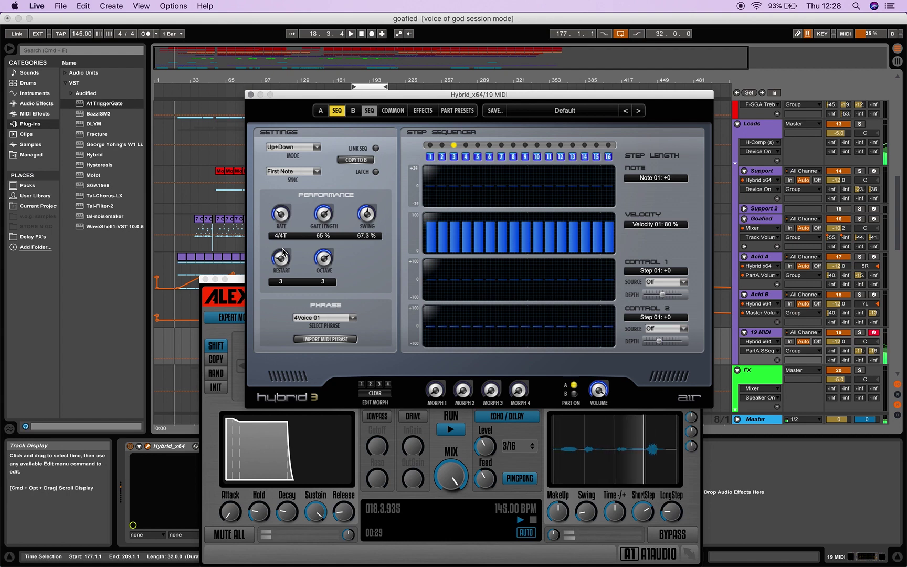
click(251, 95)
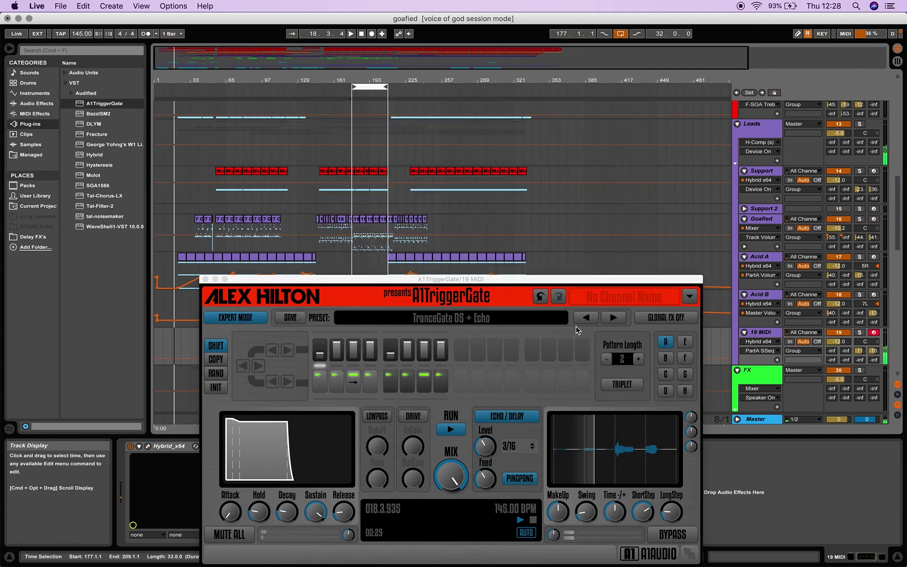
- Go back through A1TriggerGate's presets one by one to load TranceGate 01 + Echo
click(585, 317)
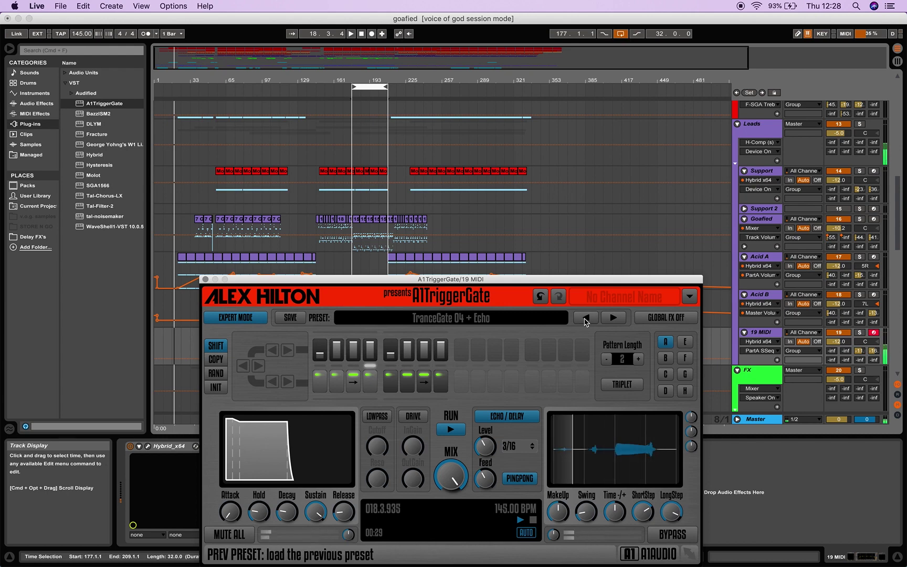
click(585, 317)
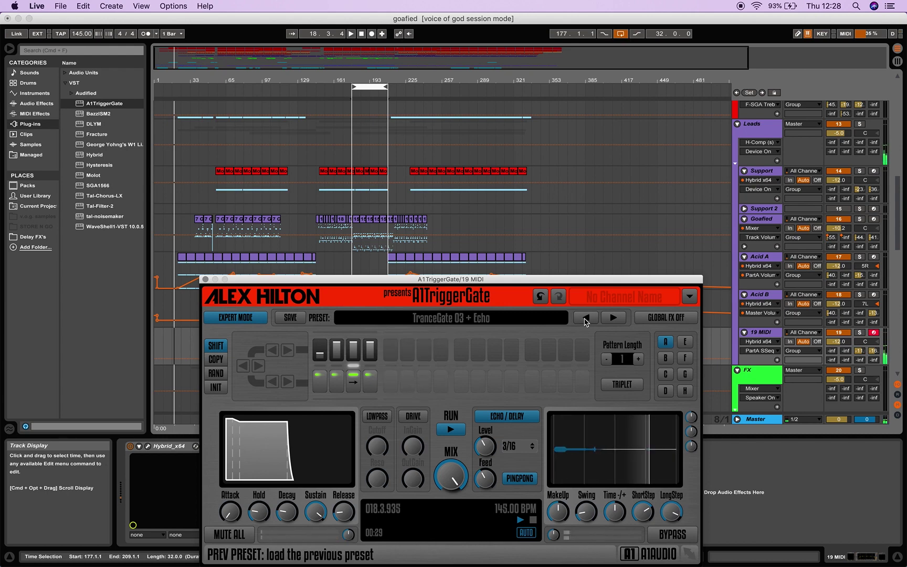
click(585, 318)
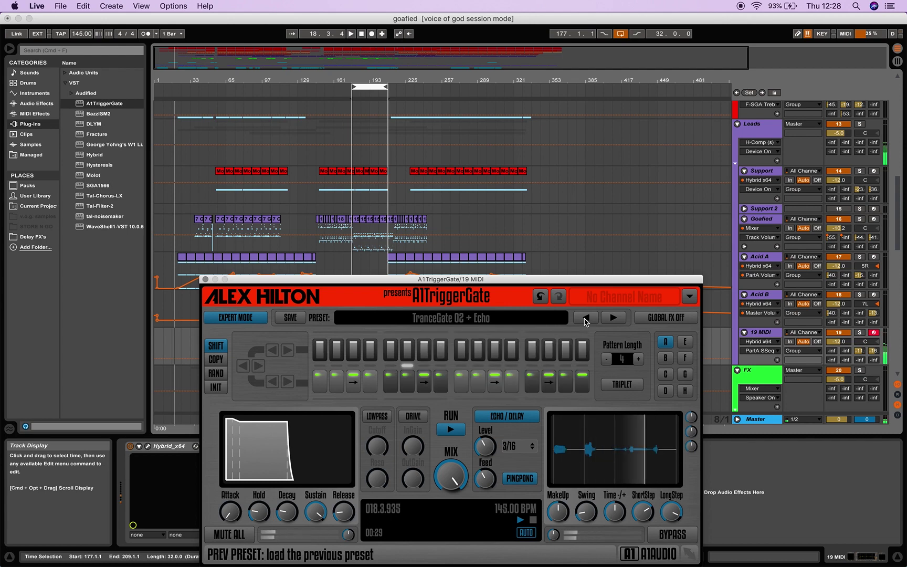
click(585, 318)
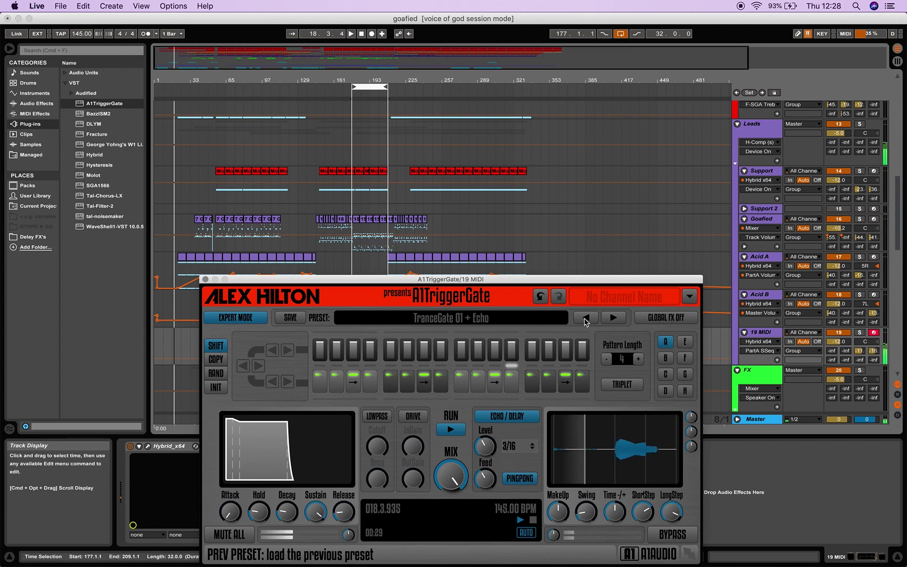
- Raise A1TriggerGate's echo level, set the echo time to 1/8, and increase the swing
drag(485, 447, 485, 442)
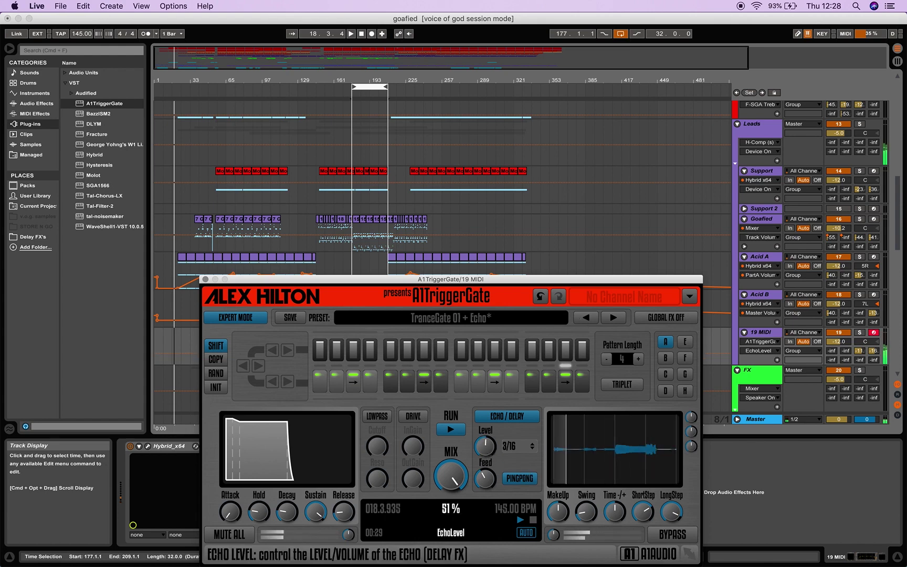
click(532, 446)
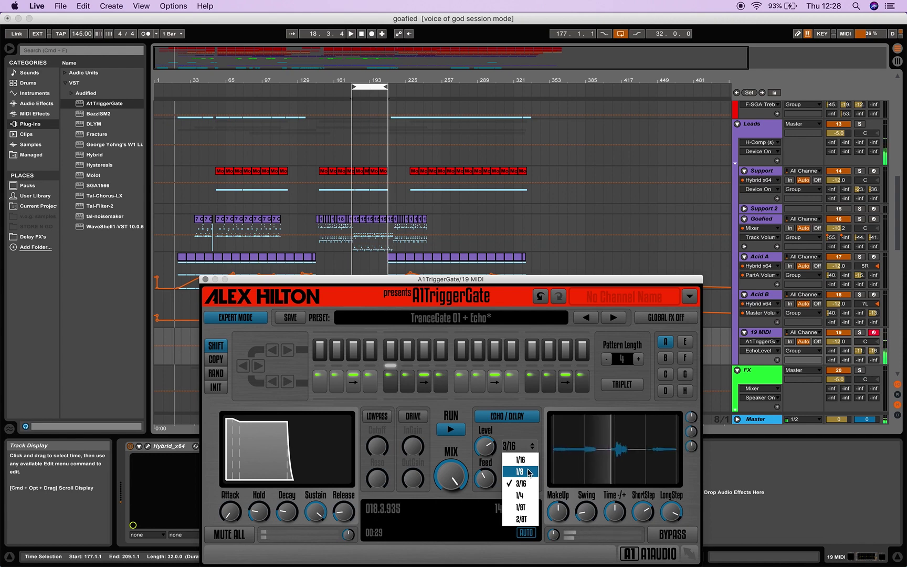
click(528, 471)
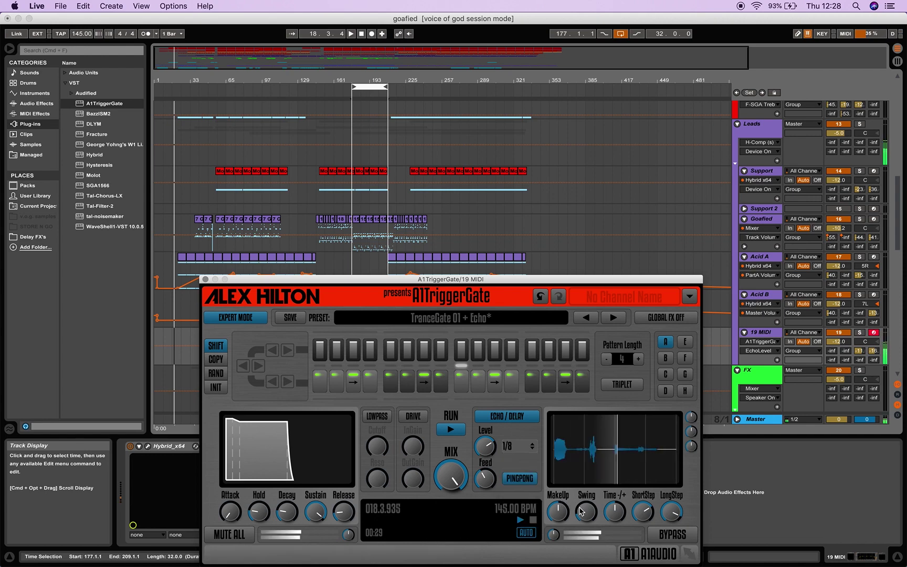
drag(586, 511, 586, 496)
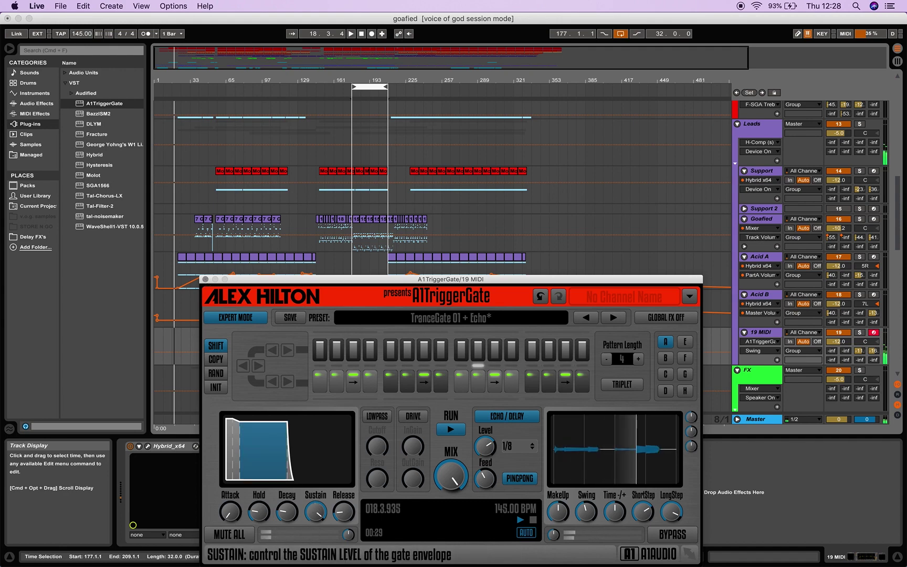
- Lower the gate envelope's sustain and lengthen its release to 12 %, and bring the gated signal's mix to 48 % after trying 20 %
mouse_move(316, 511)
mouse_down()
mouse_move(315, 523)
mouse_move(316, 515)
mouse_up()
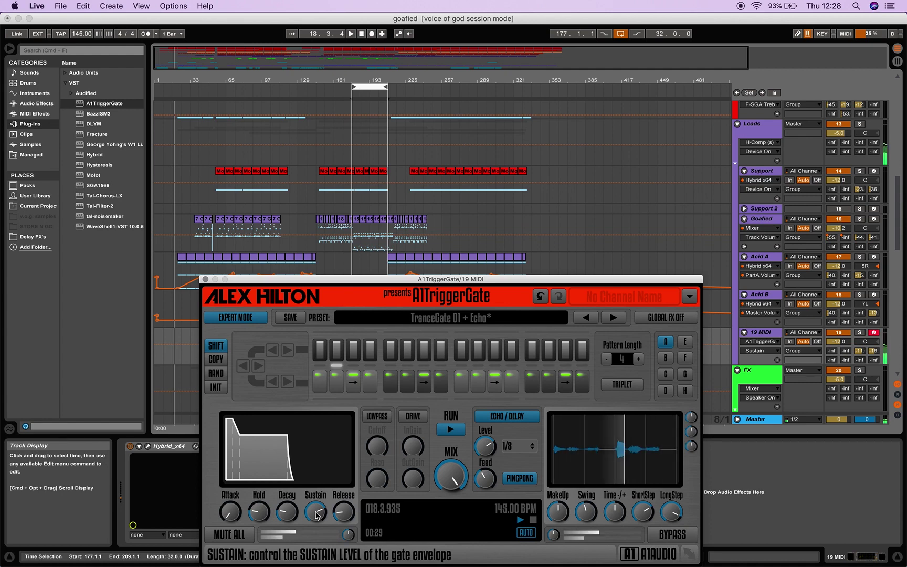
drag(344, 512, 343, 510)
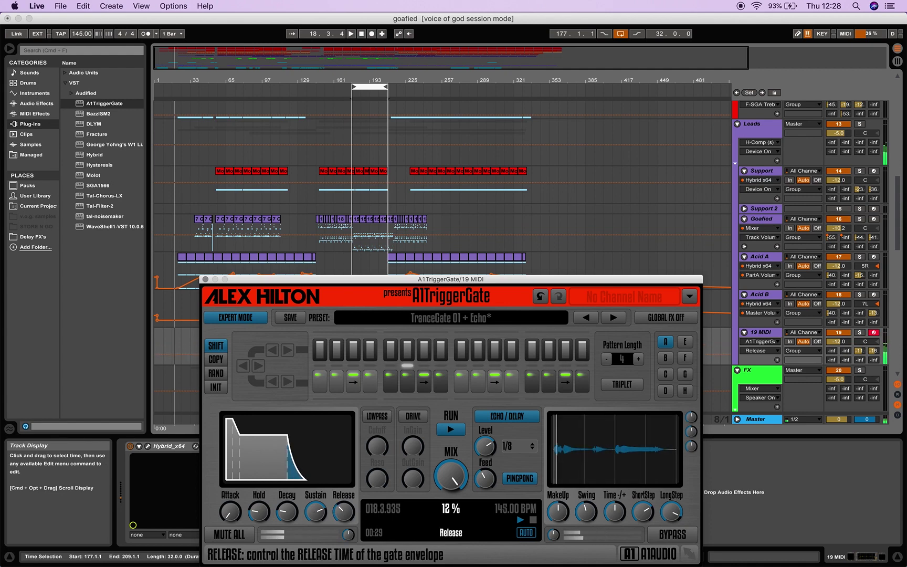
drag(457, 489, 456, 530)
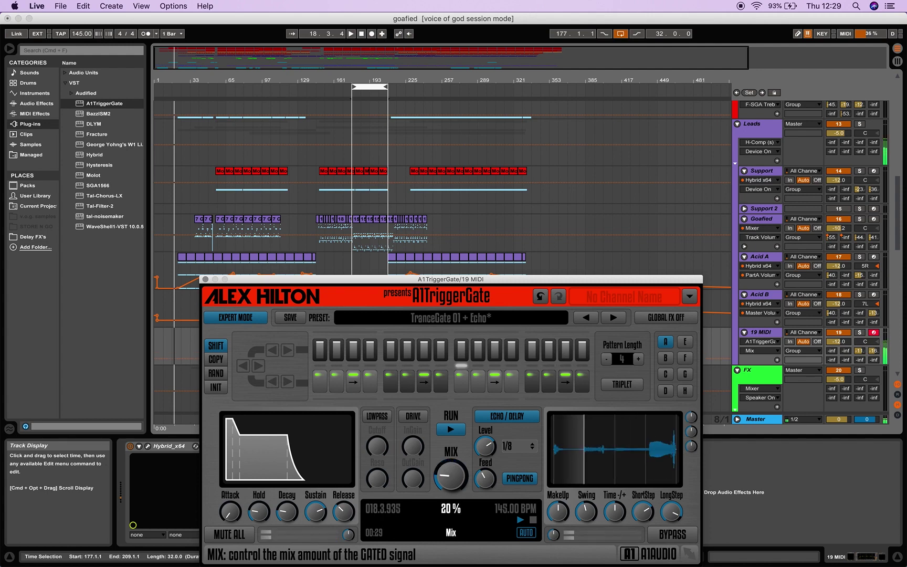
drag(438, 493, 438, 451)
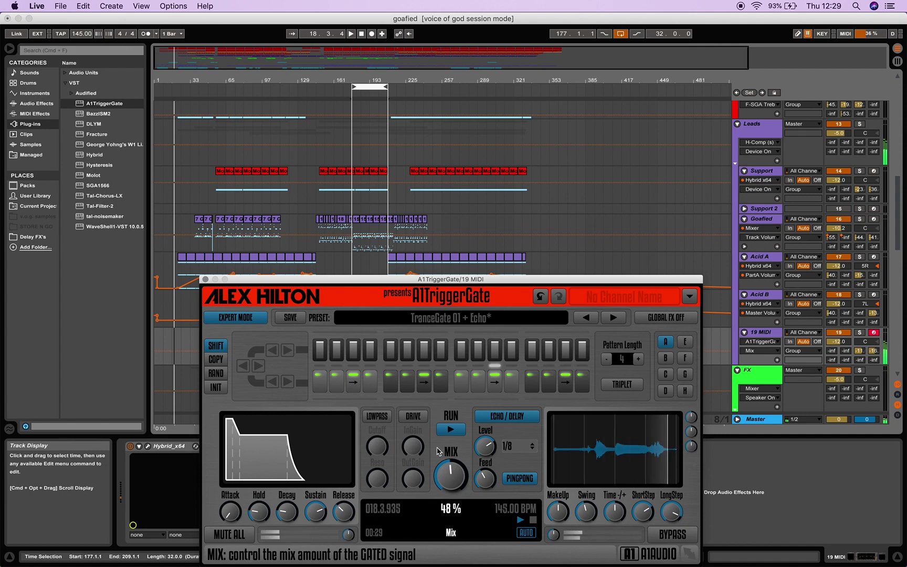
- Reopen Hybrid on its part A page and lower the filter cutoff to 40 %
click(147, 446)
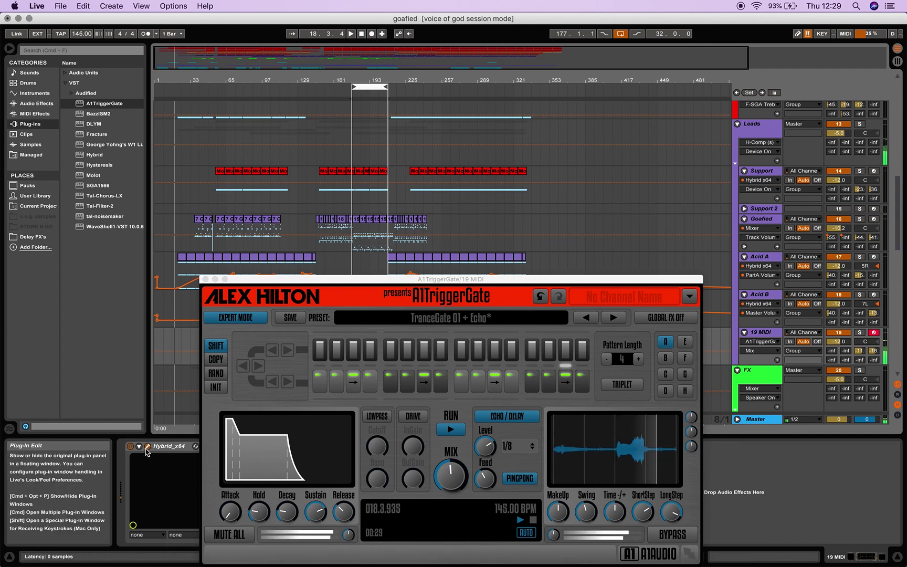
click(319, 111)
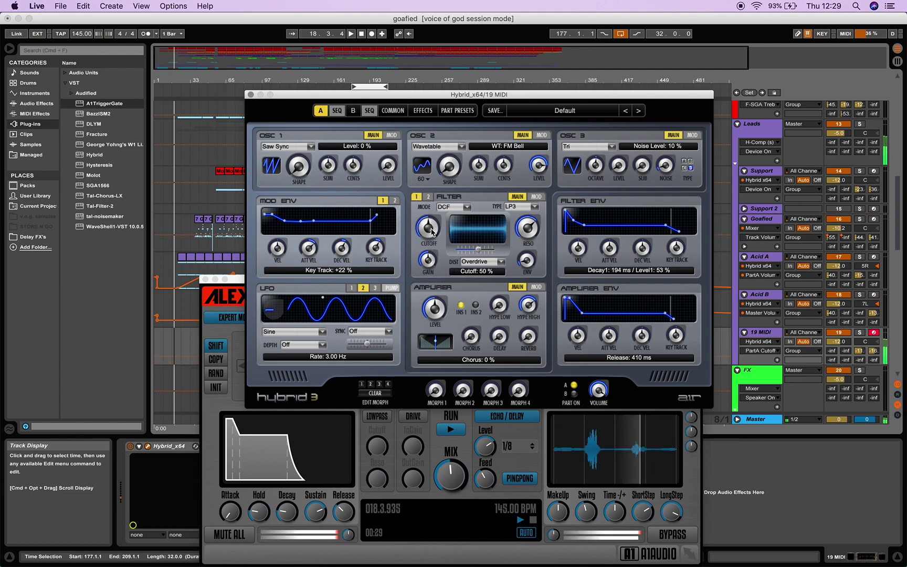
drag(428, 231, 429, 227)
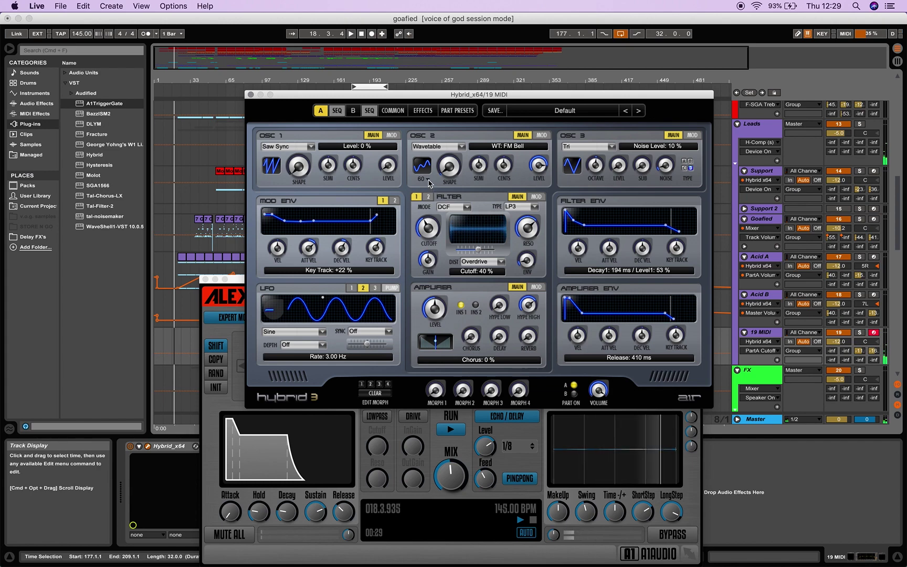
- Change oscillator 2's wavetable in Hybrid to 68 - Metal Grains
click(427, 167)
click(424, 169)
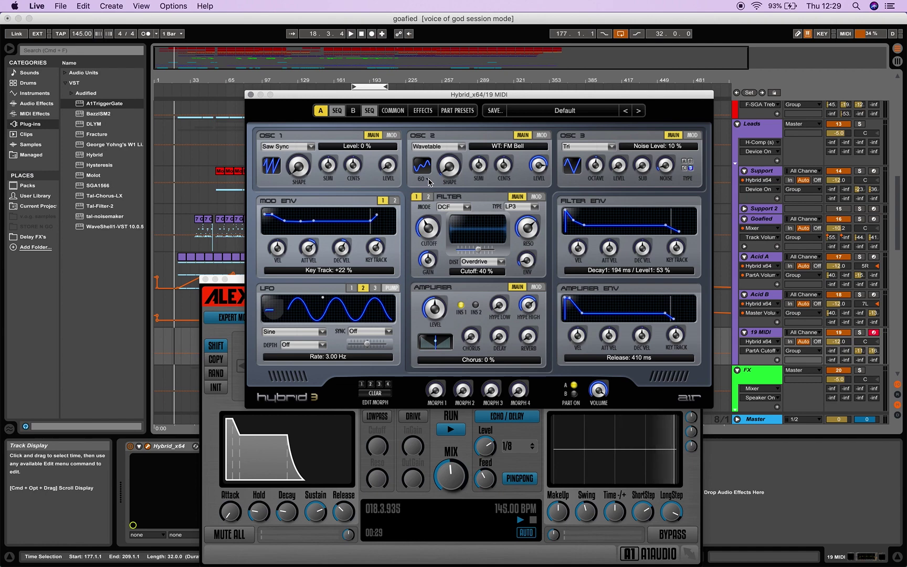
click(428, 181)
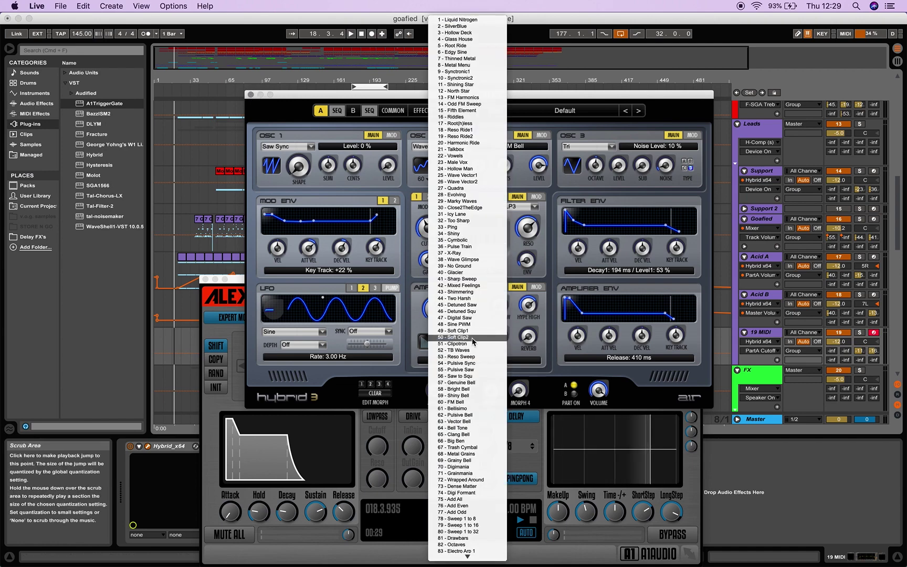
scroll(472, 341, down, 3)
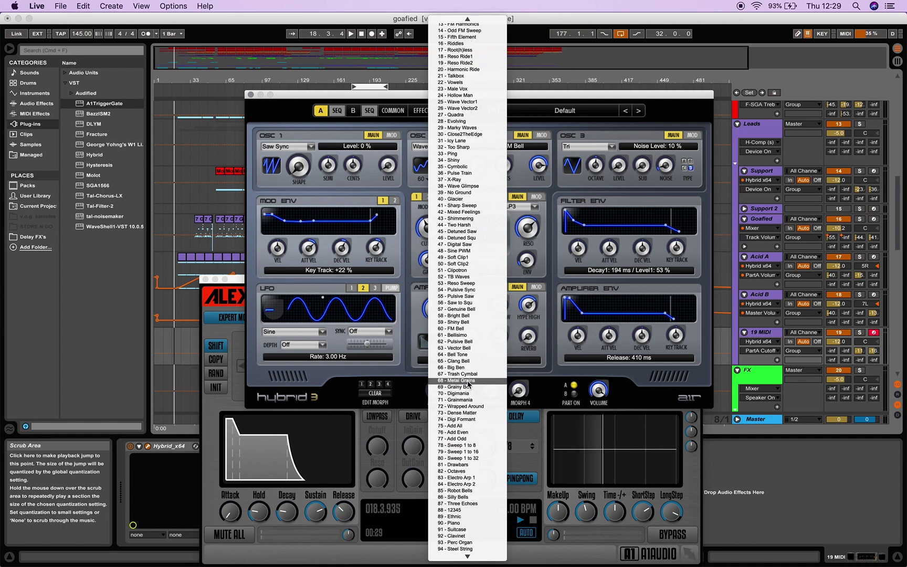
scroll(469, 384, up, 3)
click(457, 454)
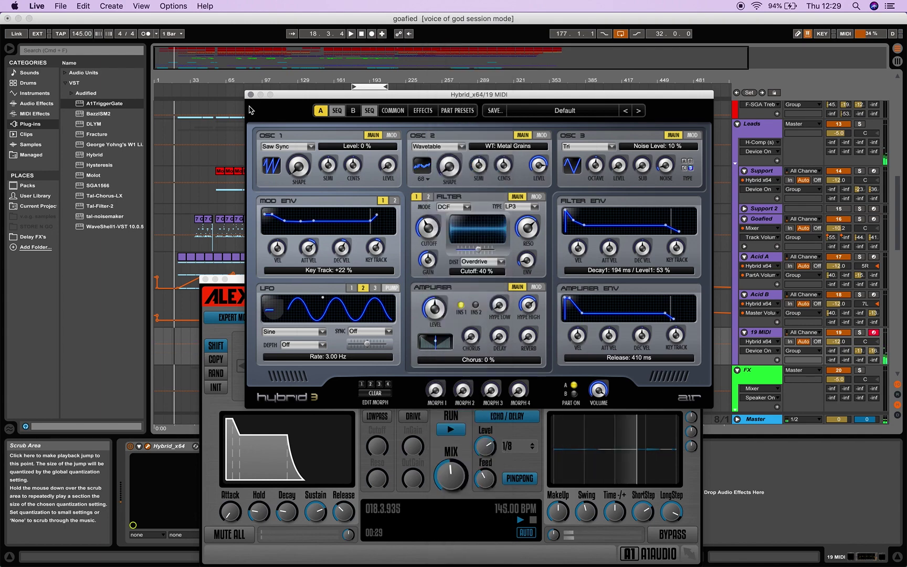
- Vary the step velocities in Hybrid's part A sequencer, with step 1 at 53 % and step 16 at 70 %, and turn A1TriggerGate's mix fully down
click(337, 111)
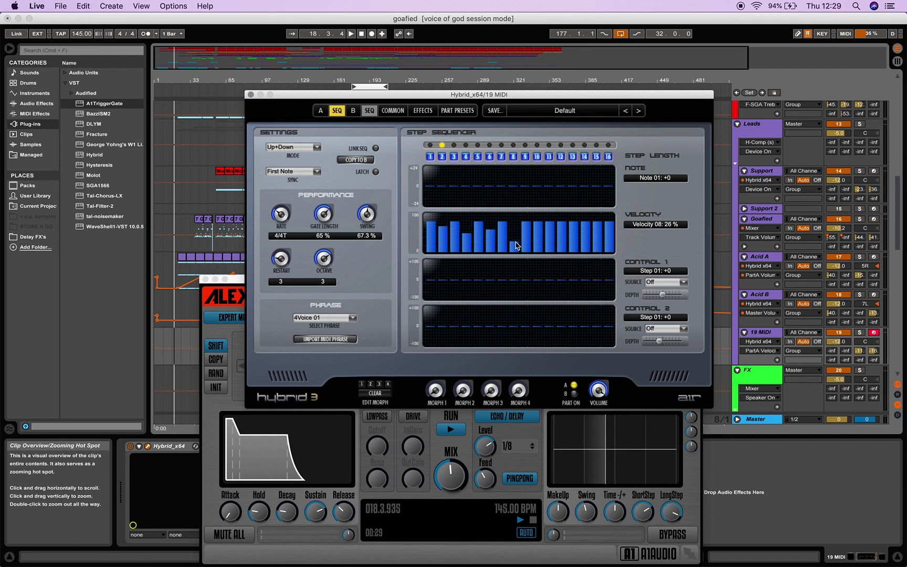
click(555, 239)
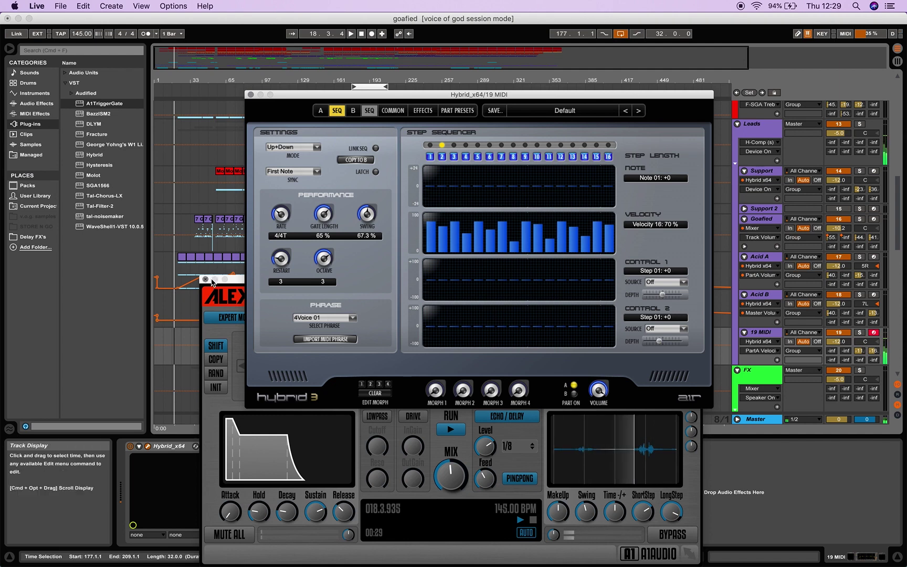
click(452, 477)
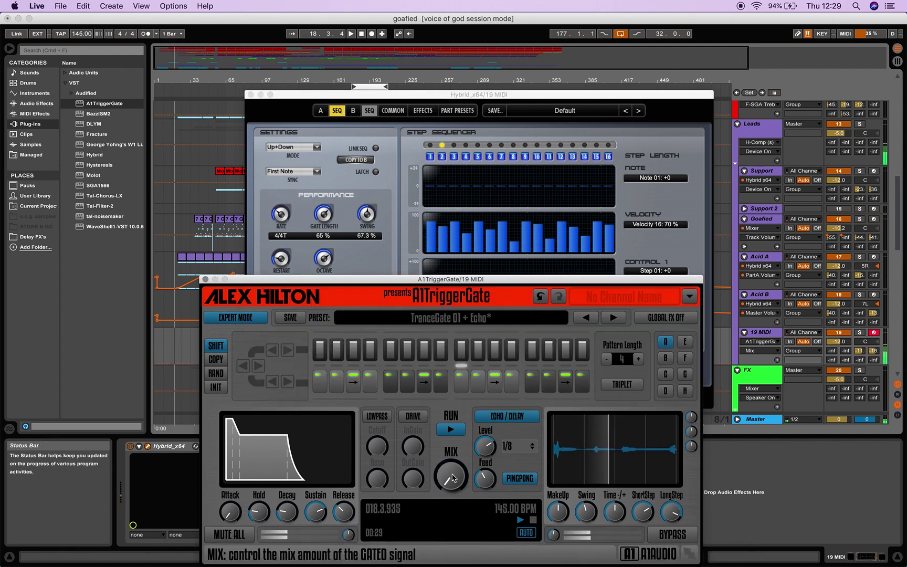
click(435, 235)
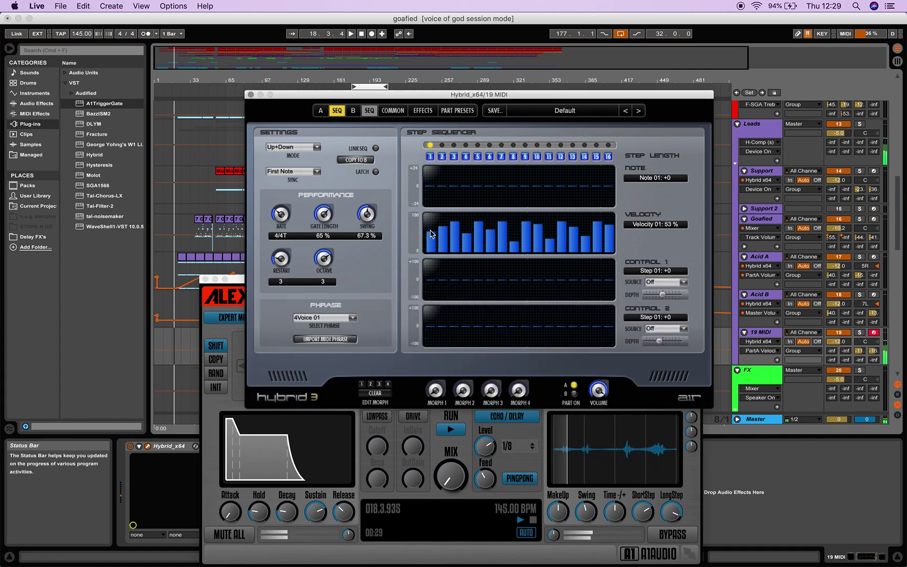
- Return to Hybrid's part A and switch oscillator 2's wavetable to 83 - Electro Arp 1 after trying 26 - Wave Vector2
click(321, 111)
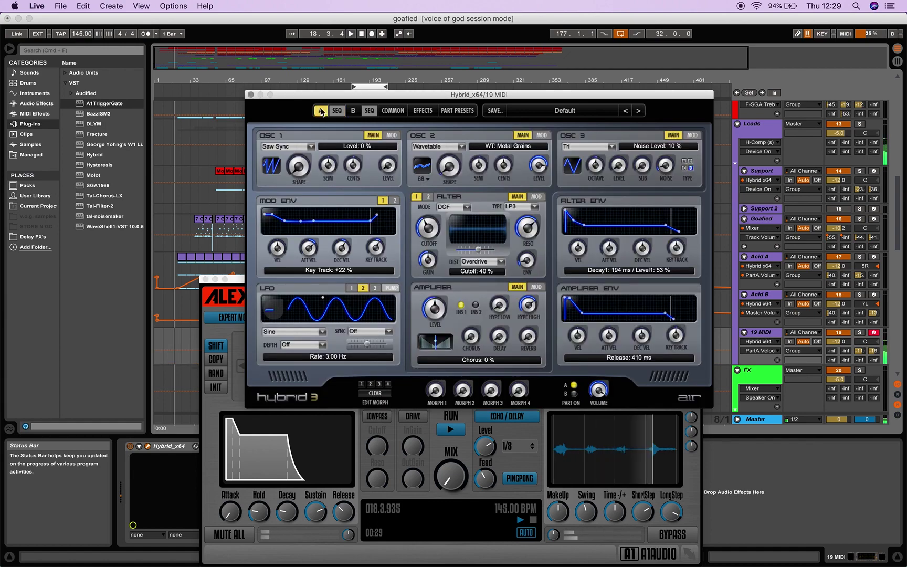
click(426, 178)
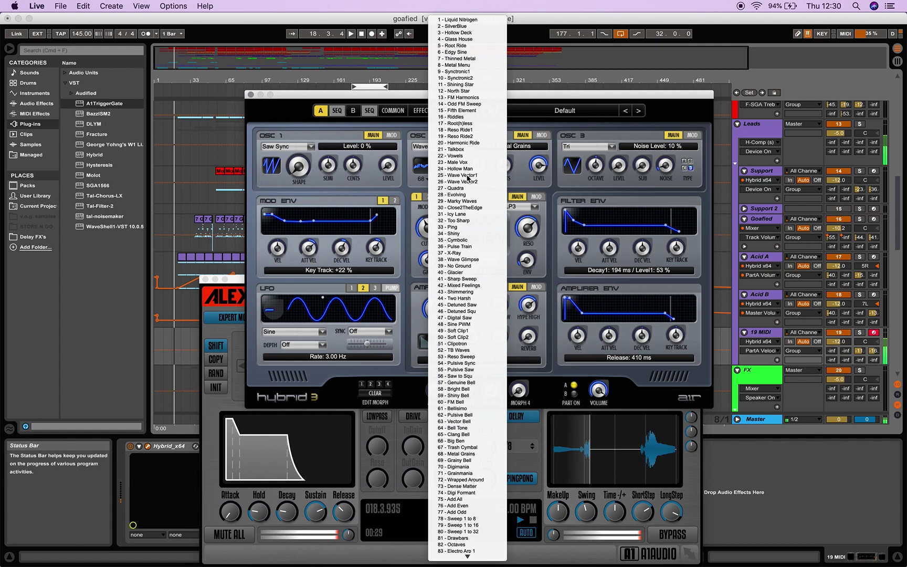
click(477, 334)
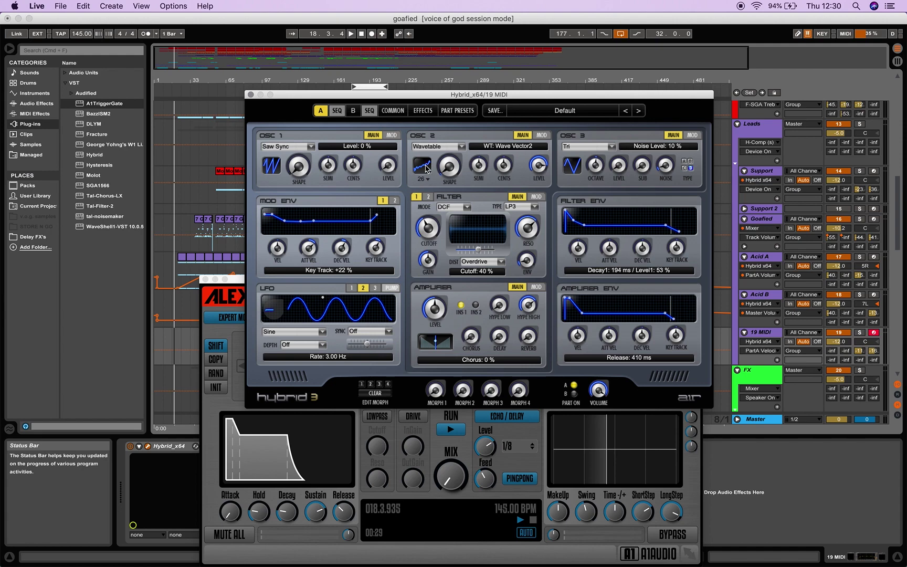
click(426, 173)
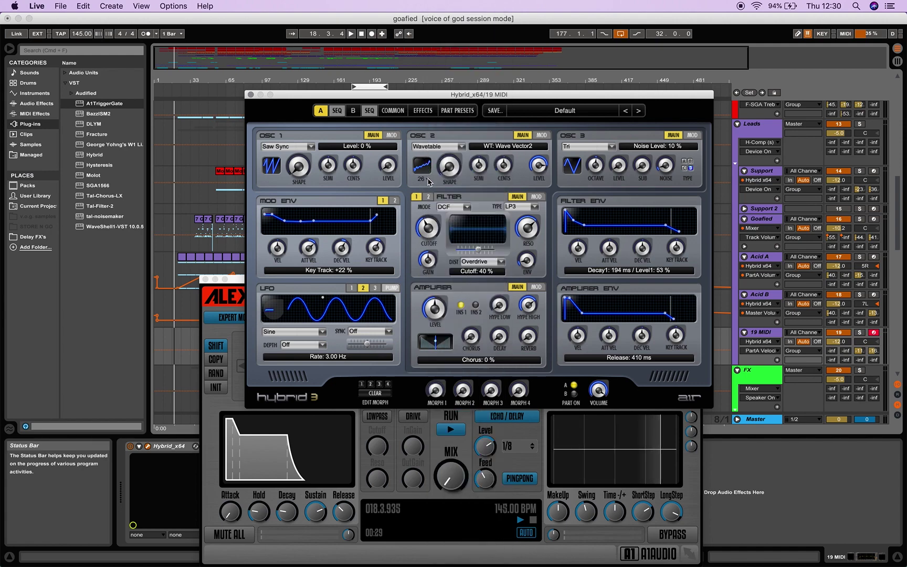
click(427, 180)
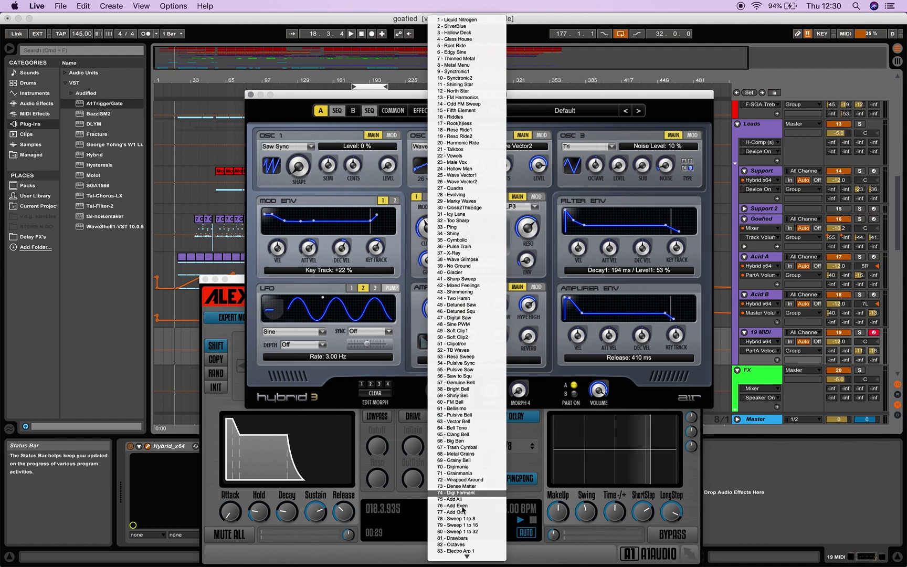
scroll(465, 555, down, 1)
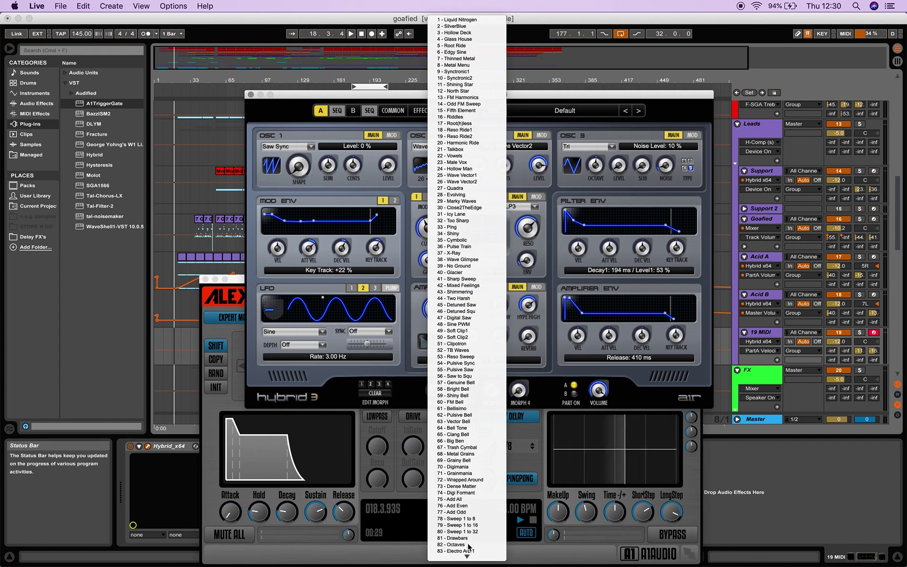
click(468, 544)
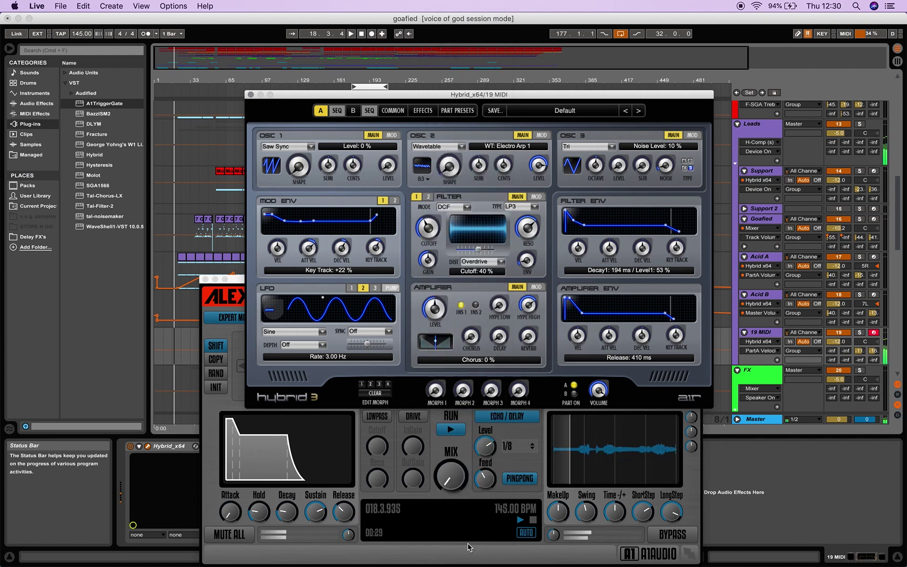
- Set Hybrid's filter resonance to 94 % and cutoff to 77 %, and close both plug-in windows
click(527, 227)
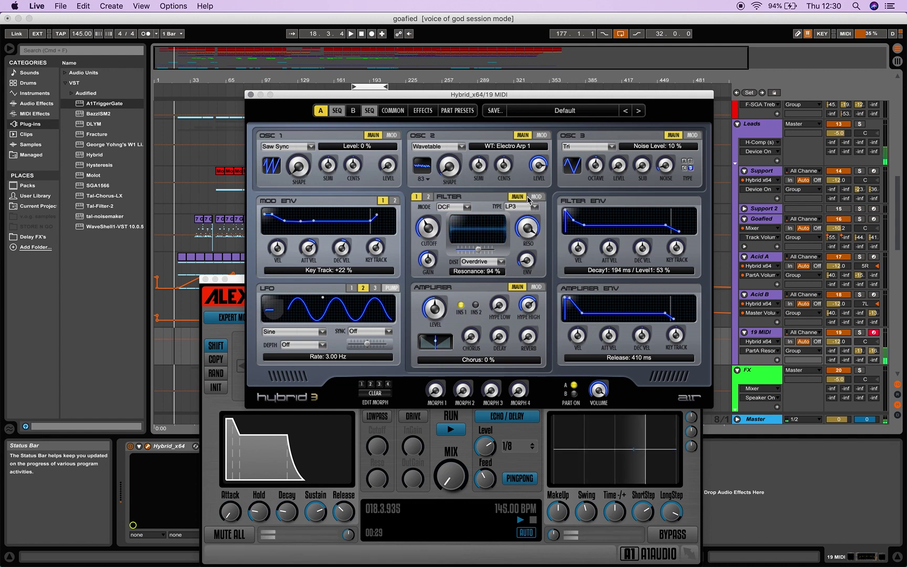
drag(428, 227, 429, 181)
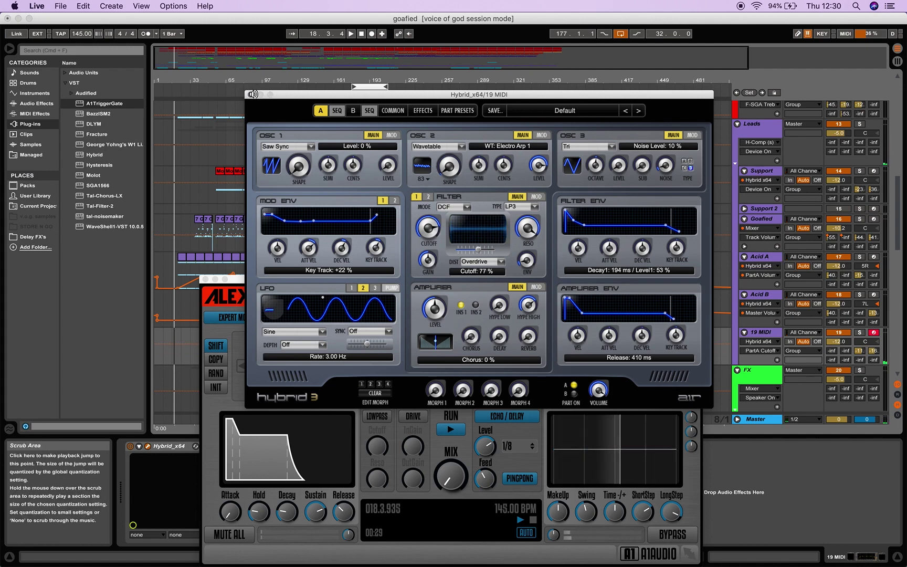
click(252, 94)
click(205, 279)
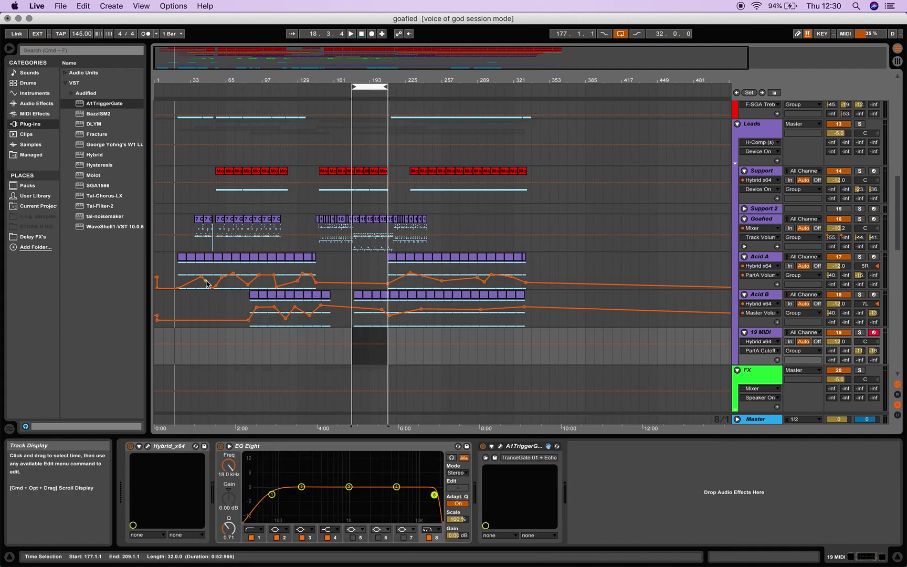
- Replace Hybrid on the 19 MIDI track with the tal-noisemaker VST instrument and select the new device
click(65, 84)
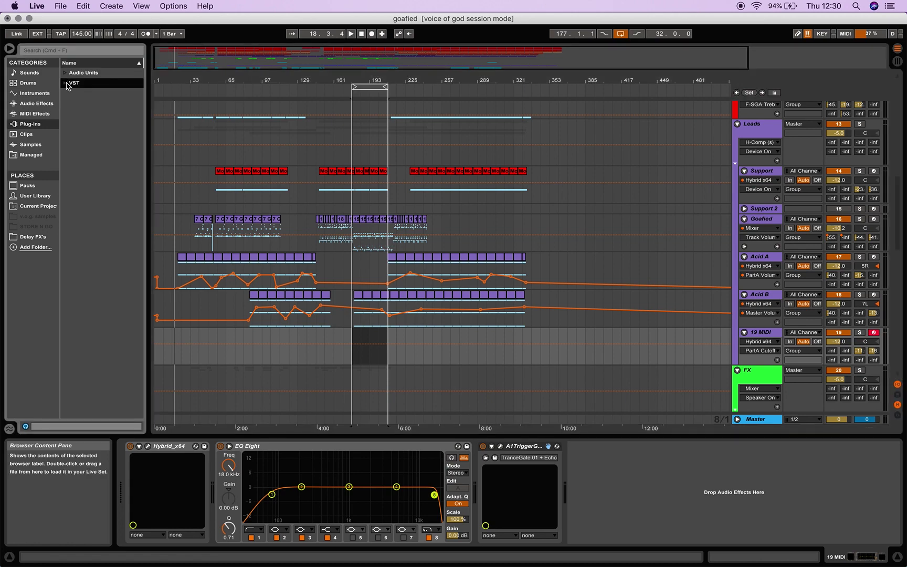
click(65, 84)
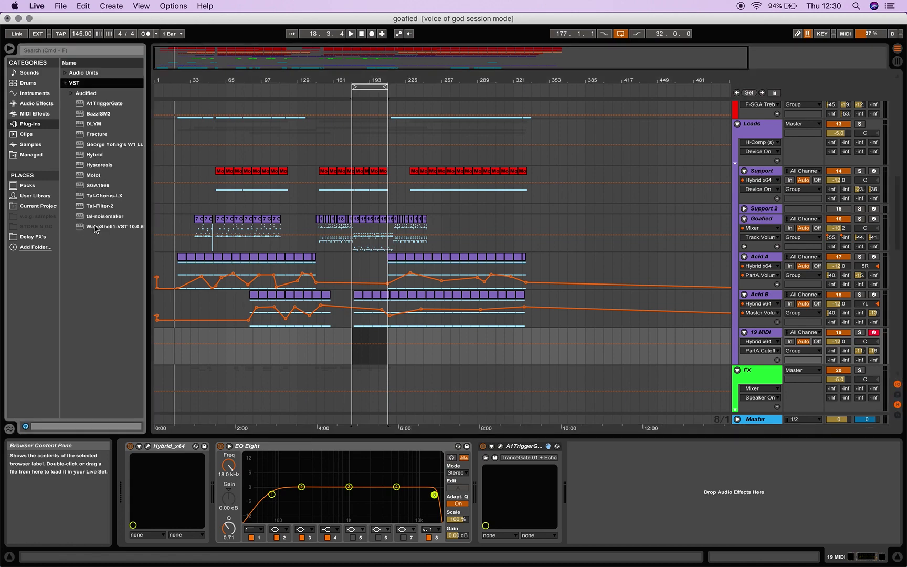
click(79, 217)
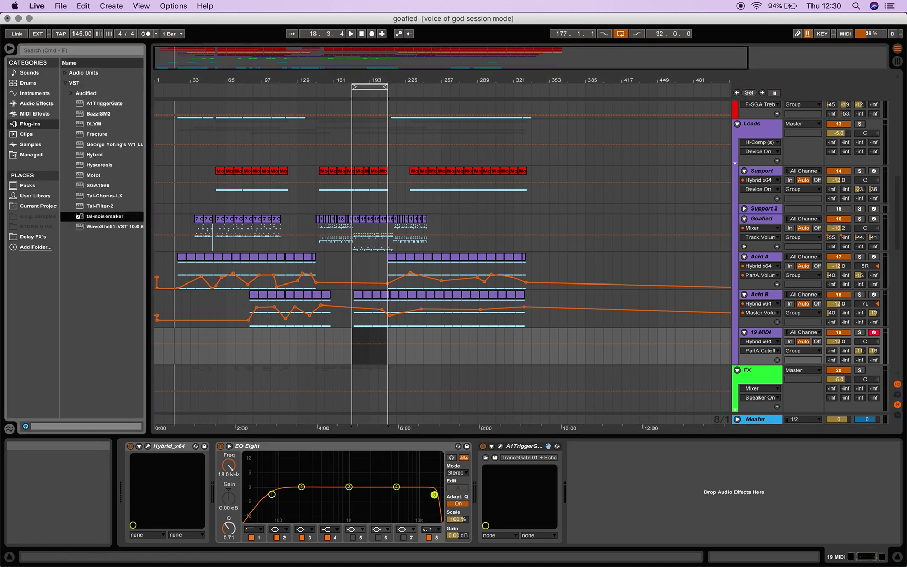
double_click(80, 218)
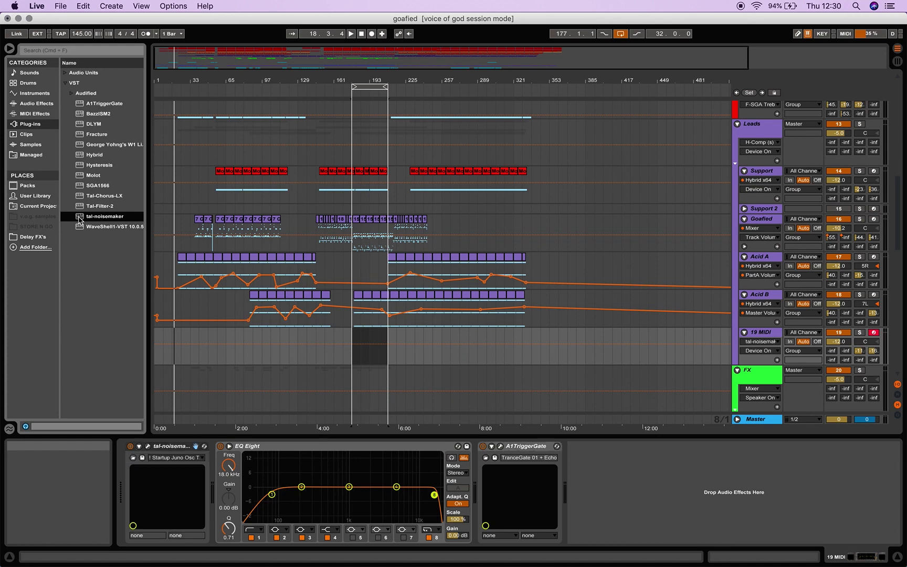
click(154, 447)
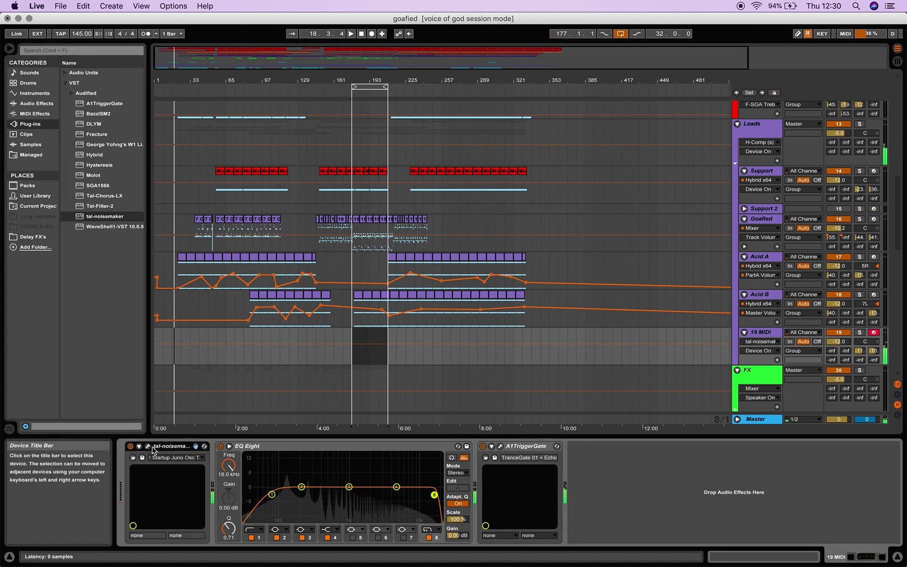
- Open the tal-noisemaker editor on the 19 MIDI track, lower the master tune and turn the sub oscillator down to -96 dB
click(148, 446)
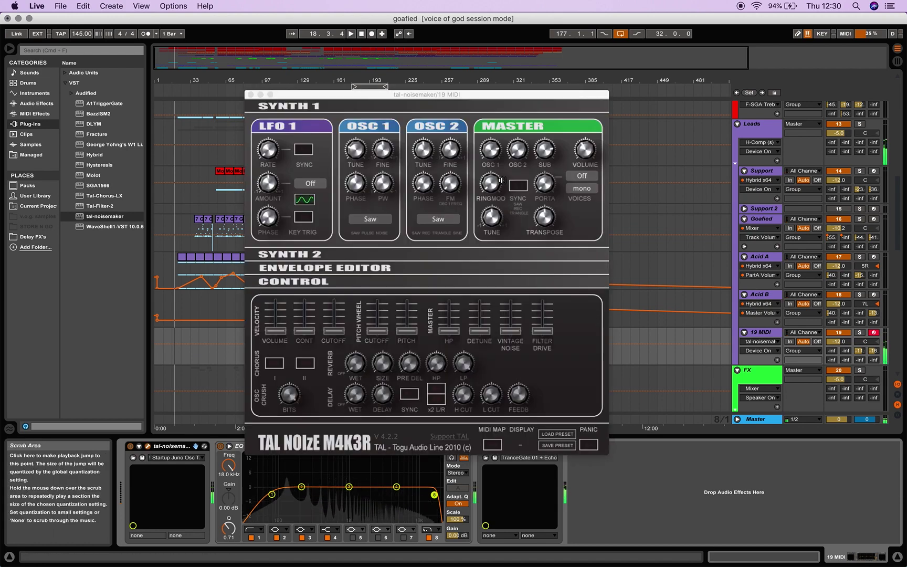
drag(493, 217, 494, 239)
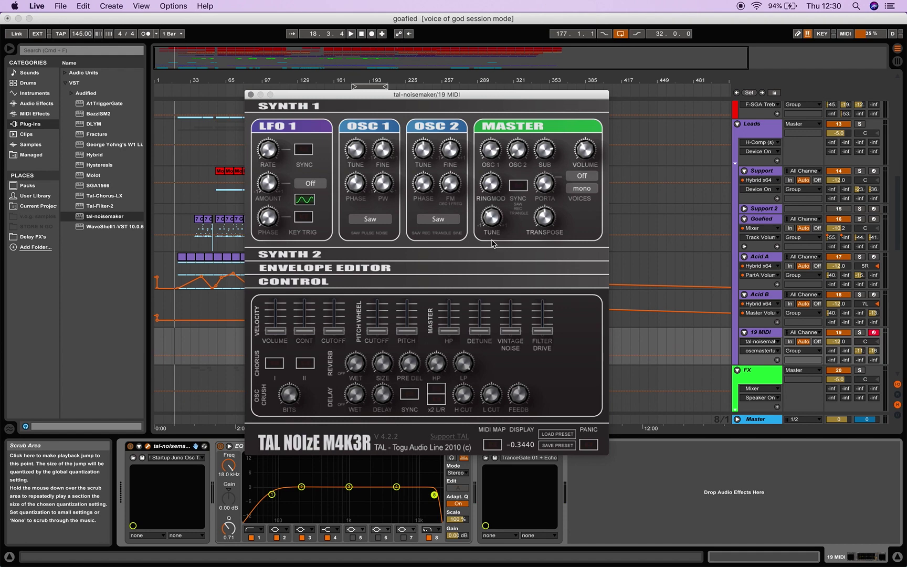
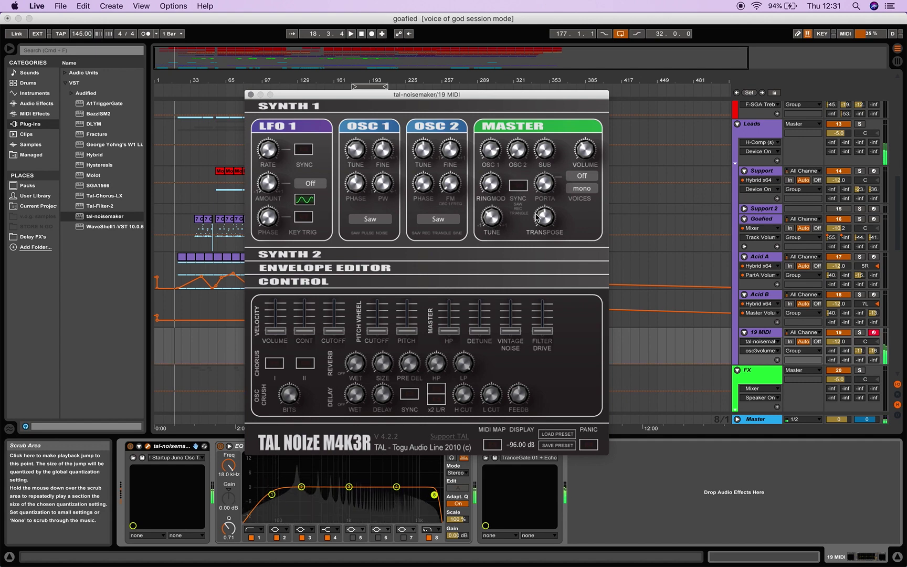
- Try the Noise waveform on oscillator 1 and switch it back to Saw
click(374, 220)
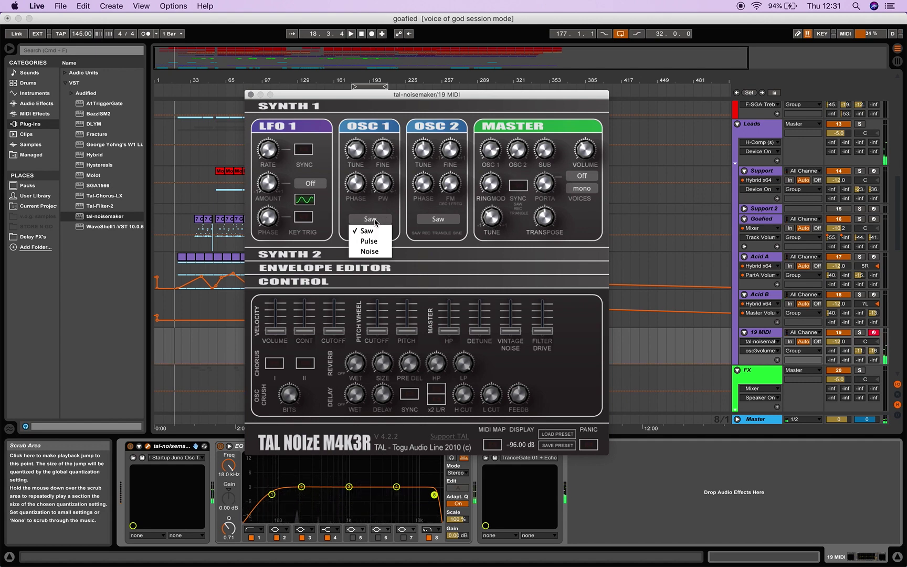
click(369, 252)
click(374, 227)
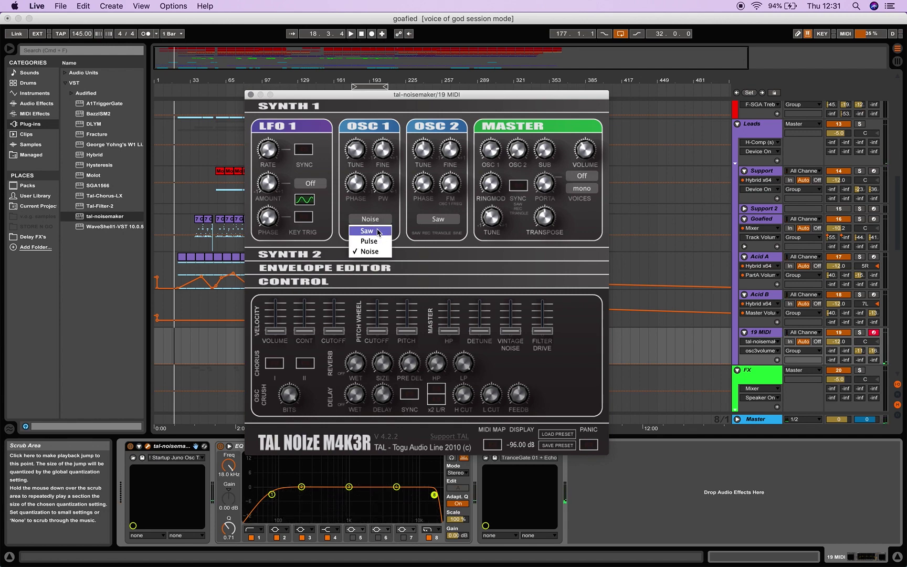
click(378, 231)
- Set oscillator 2 to a Sine waveform with FM at about 0.42 and ring modulation at about 0.81
click(449, 220)
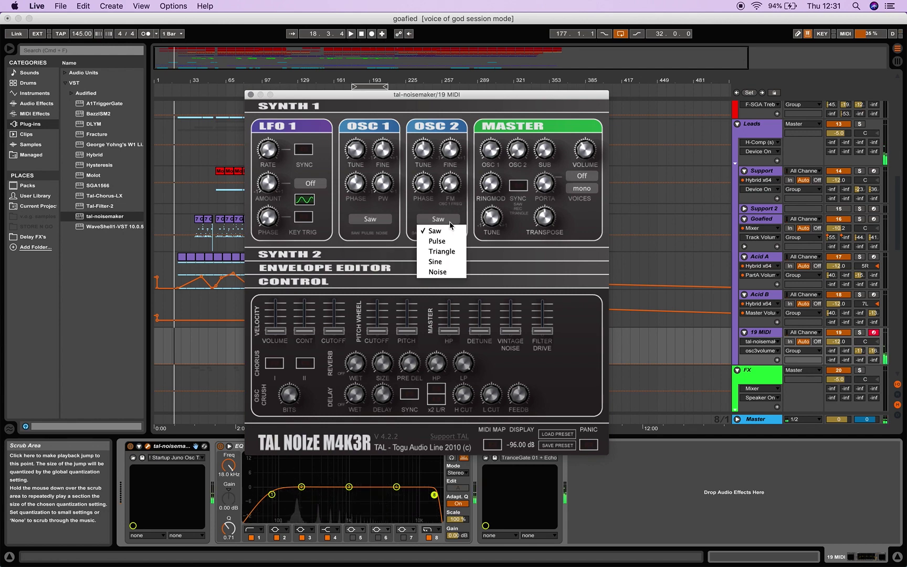
click(453, 261)
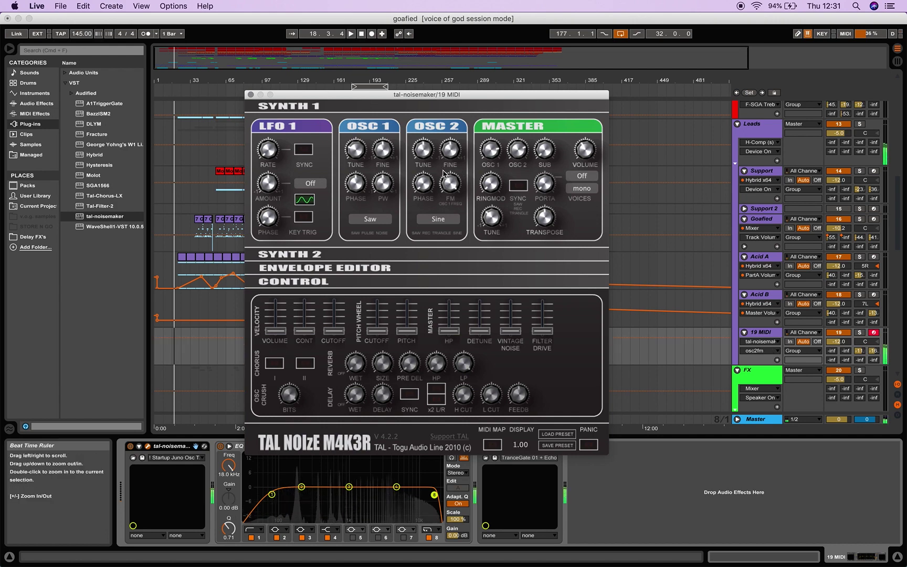
drag(450, 208, 461, 201)
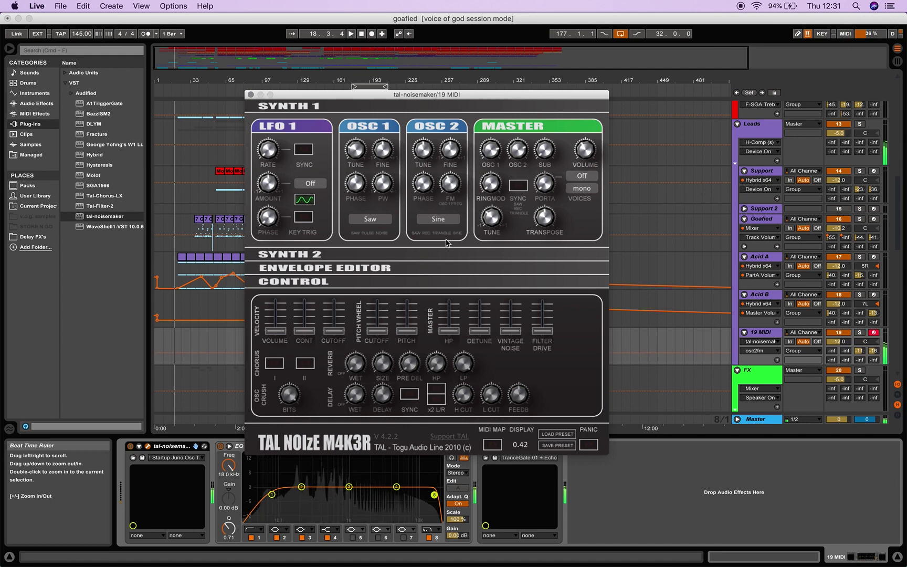
drag(512, 59, 507, 85)
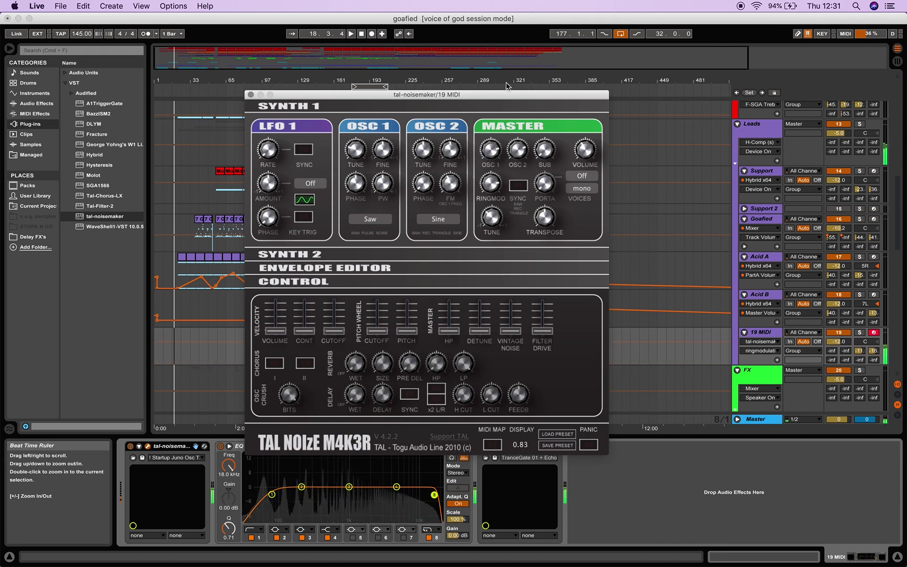
- Expand the Synth 2 section of tal-noisemaker and set the filter resonance to about 0.28
click(332, 267)
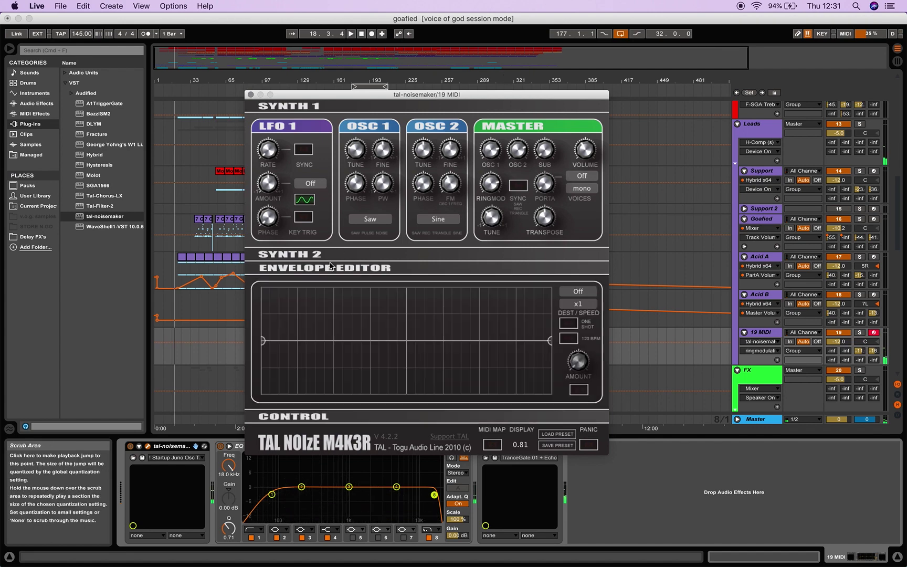
click(315, 257)
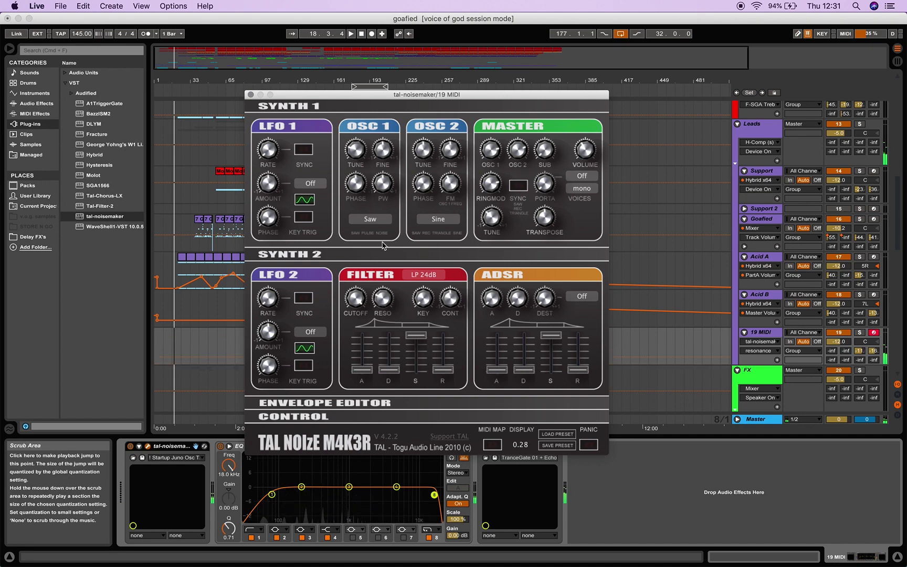
drag(385, 217, 384, 208)
- Raise the free envelope's attack to about 0.13 and assign the envelope to Osc2
drag(496, 301, 496, 299)
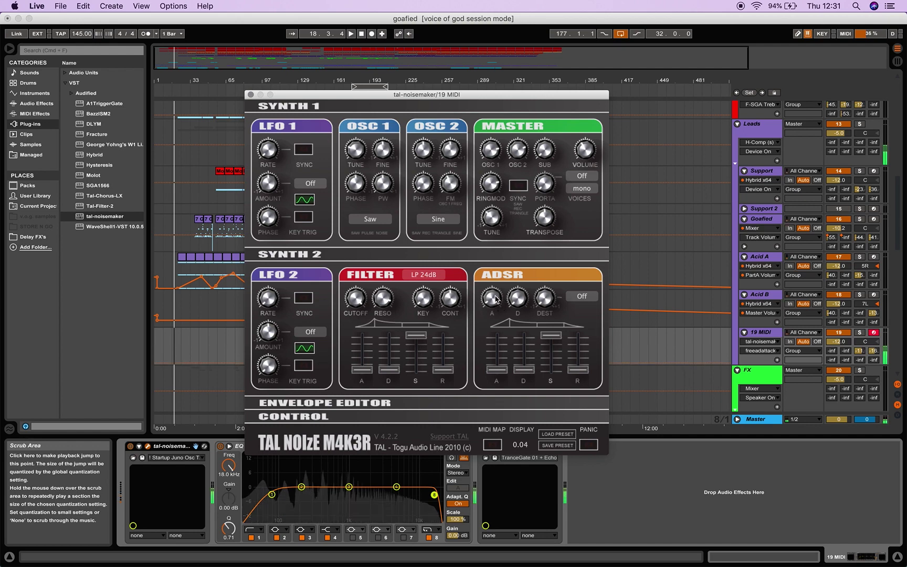
click(588, 297)
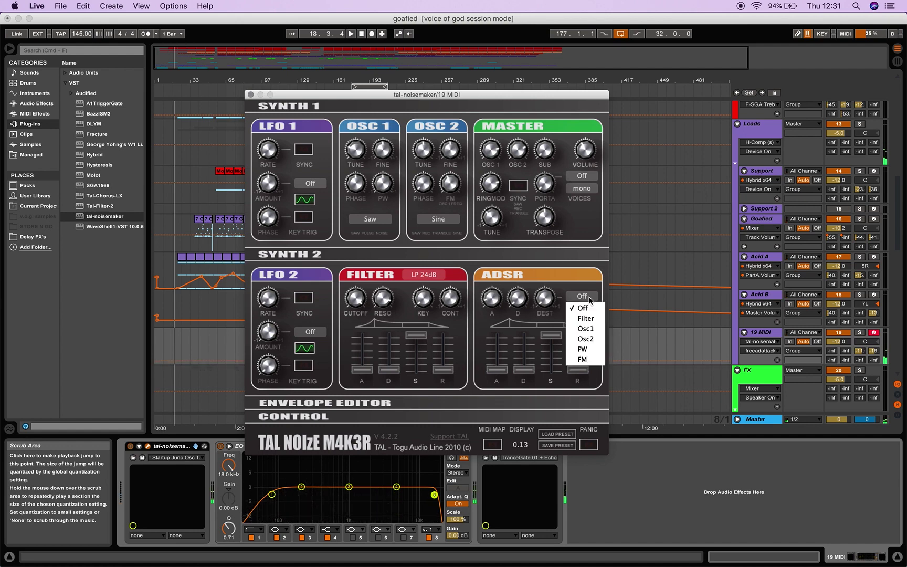
click(590, 340)
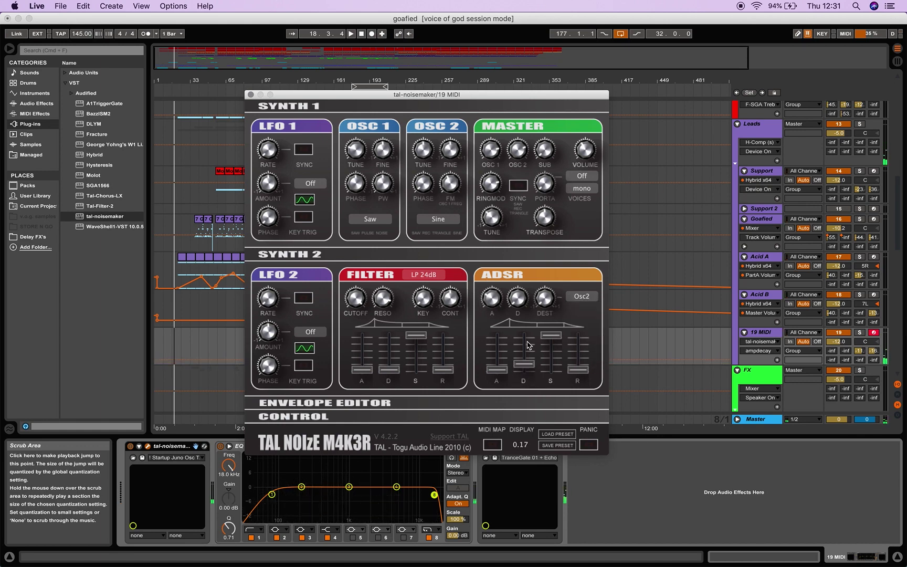
- Shape the amp envelope with attack about 0.10 and sustain about 0.82, and raise its decay and release
drag(528, 334, 513, 365)
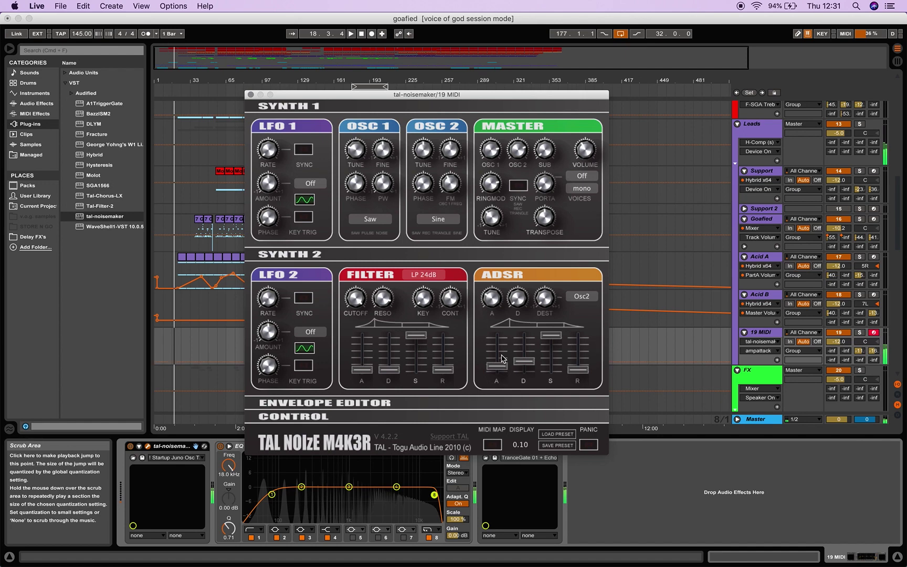
drag(559, 340, 580, 340)
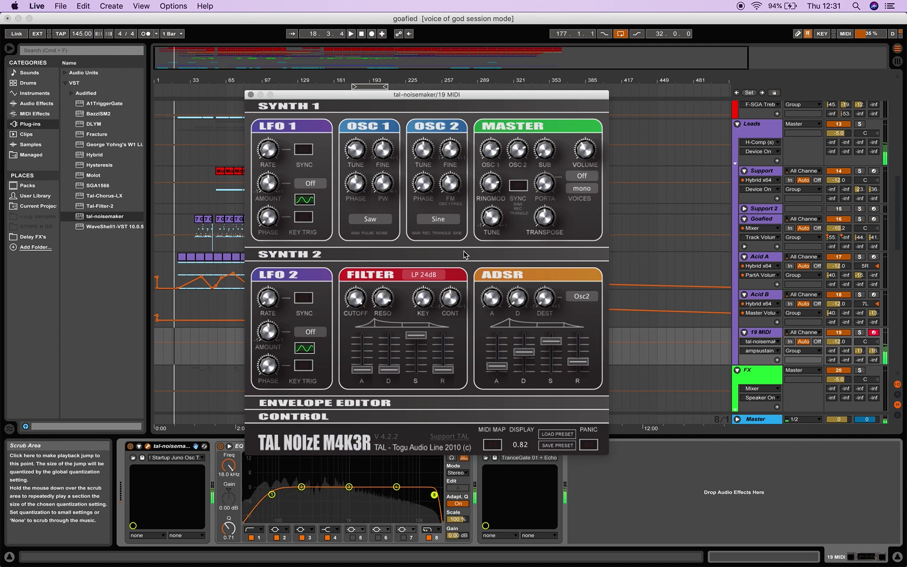
click(346, 257)
click(345, 257)
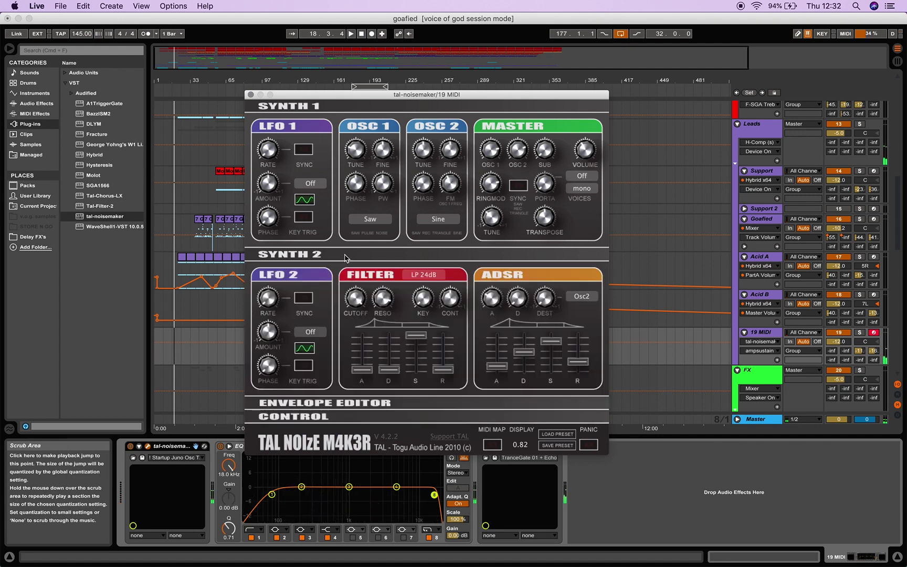
- Route LFO 1 to Osc1 & 2, adjust its rate and set its amount to about 0.12
click(309, 184)
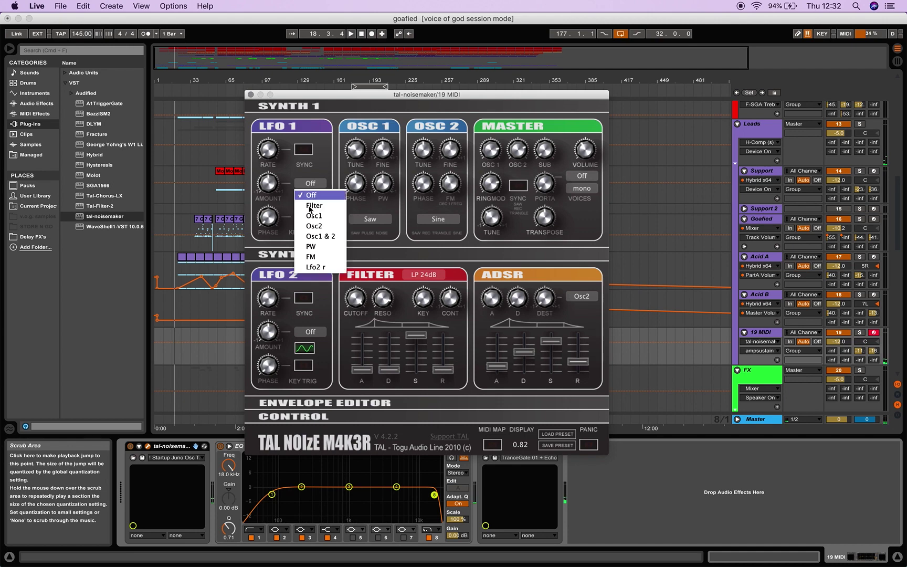
click(316, 236)
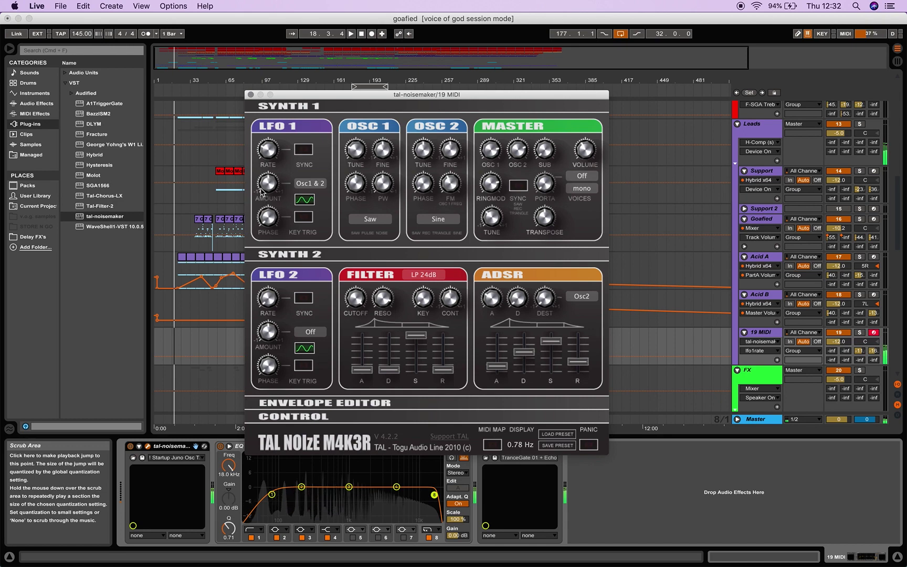
click(268, 183)
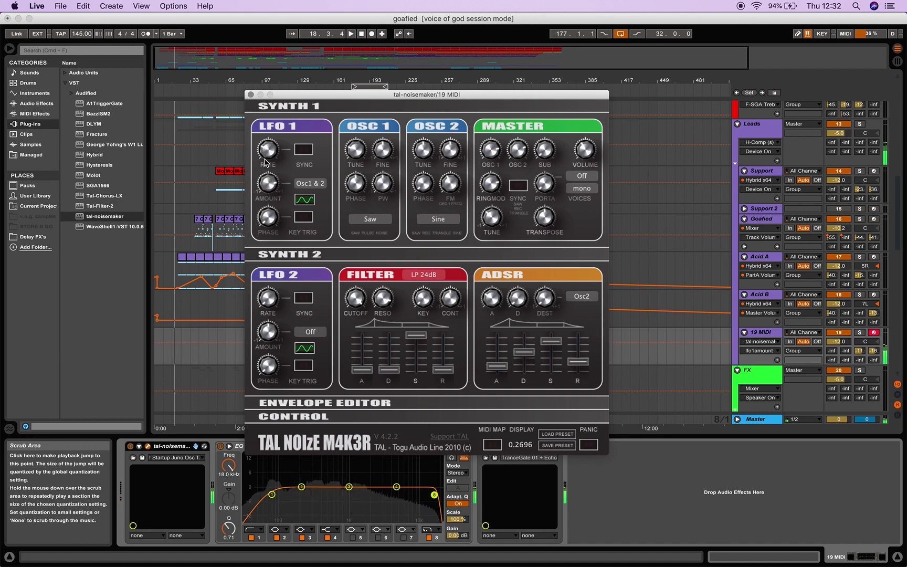
drag(268, 184, 270, 186)
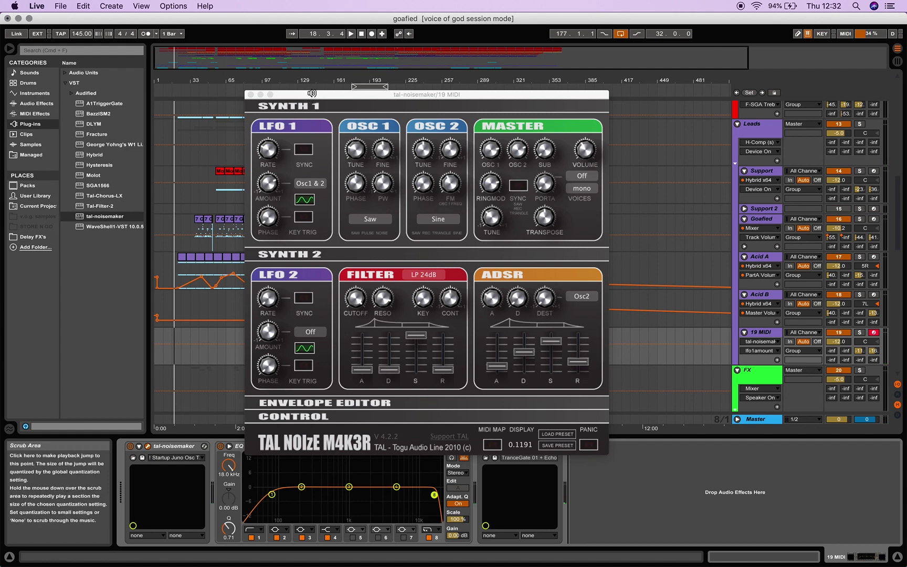
- Move the synth window clear of the device chain, switch the filter to HP 12dB and set its cutoff to about 0.71
drag(312, 94, 305, 19)
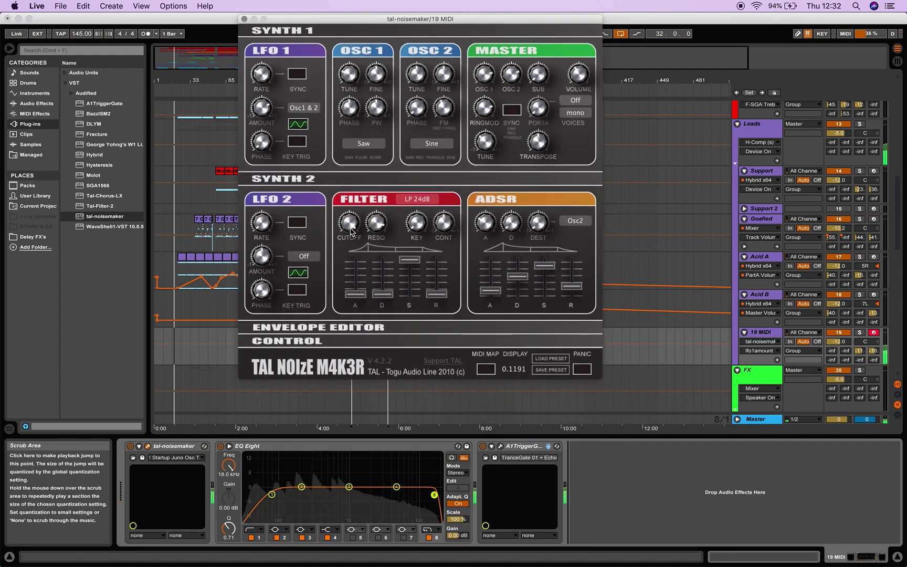
click(351, 232)
click(420, 200)
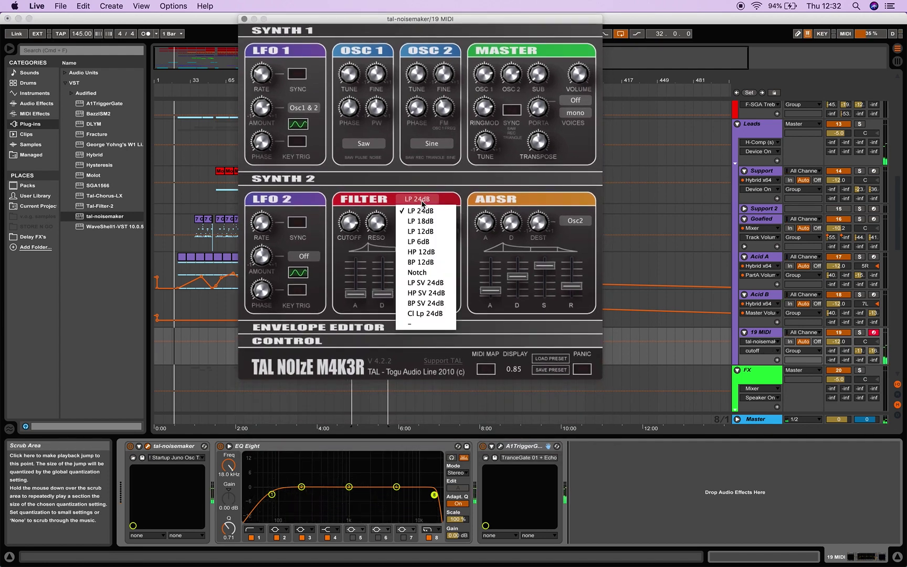
click(420, 253)
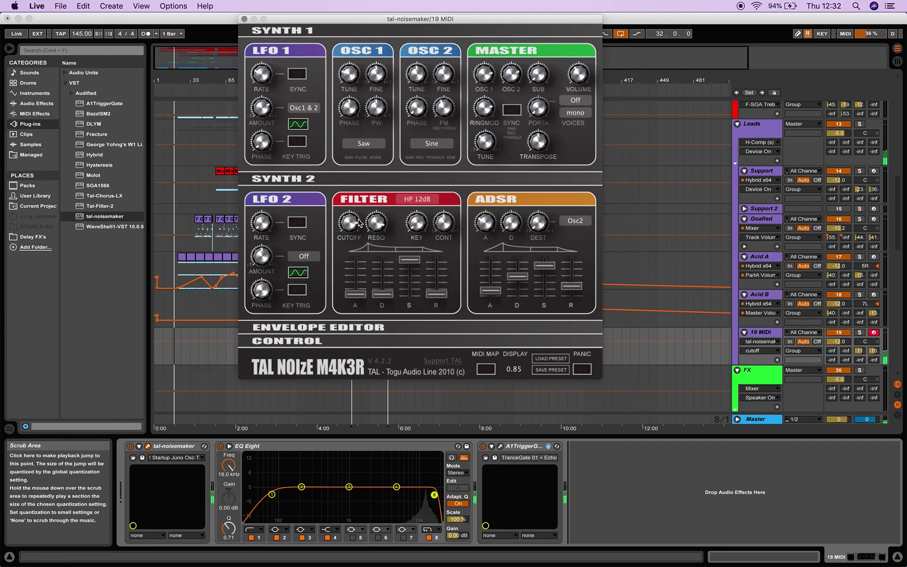
mouse_move(346, 226)
mouse_down()
mouse_move(350, 276)
mouse_move(355, 223)
mouse_up()
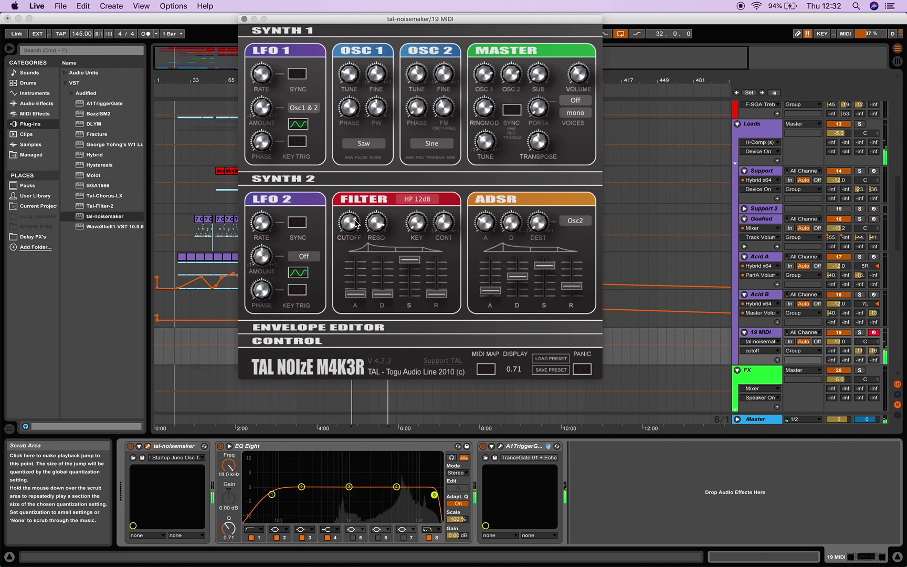
- Open the A1TriggerGate editor on the 19 MIDI track and set the gate mix to 94%
click(500, 446)
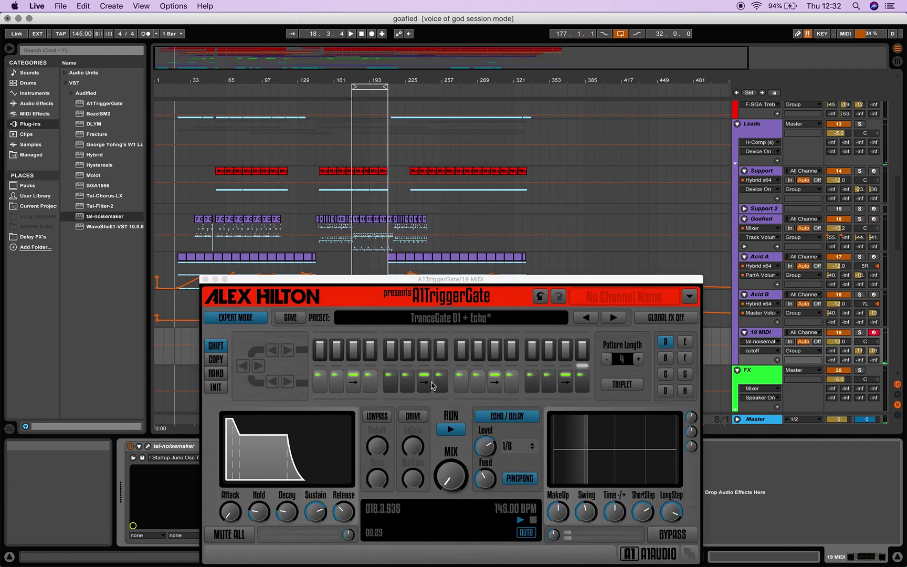
click(451, 475)
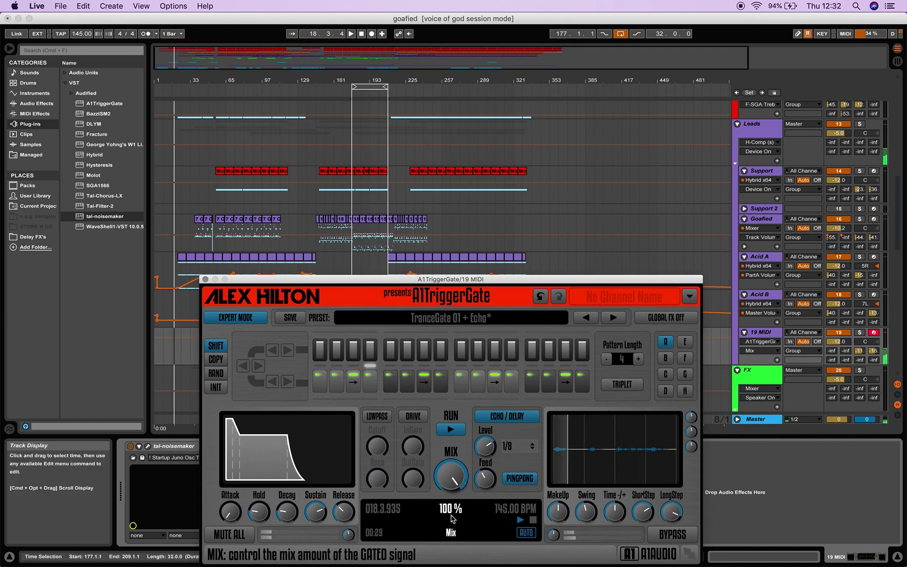
mouse_move(452, 518)
mouse_down()
mouse_move(452, 532)
mouse_move(451, 523)
mouse_up()
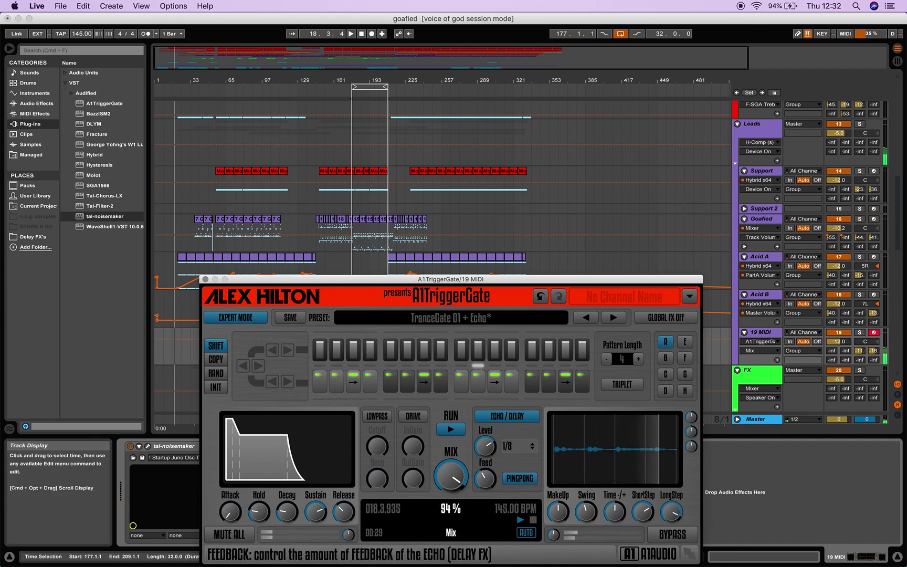
- Set the trigger gate's echo feedback to 27% and echo time to 1/16, and close its editor
drag(485, 478, 485, 481)
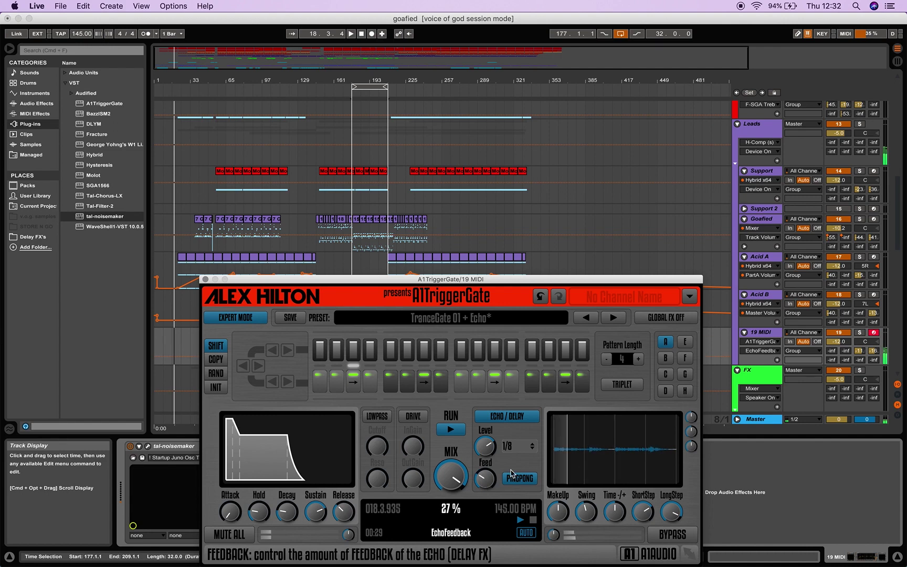
click(534, 450)
click(527, 464)
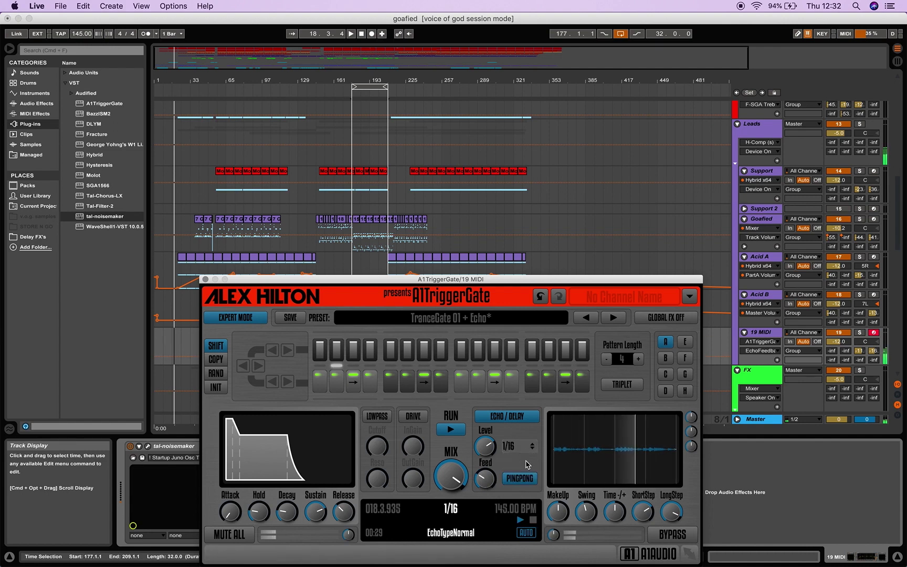
click(534, 446)
click(535, 447)
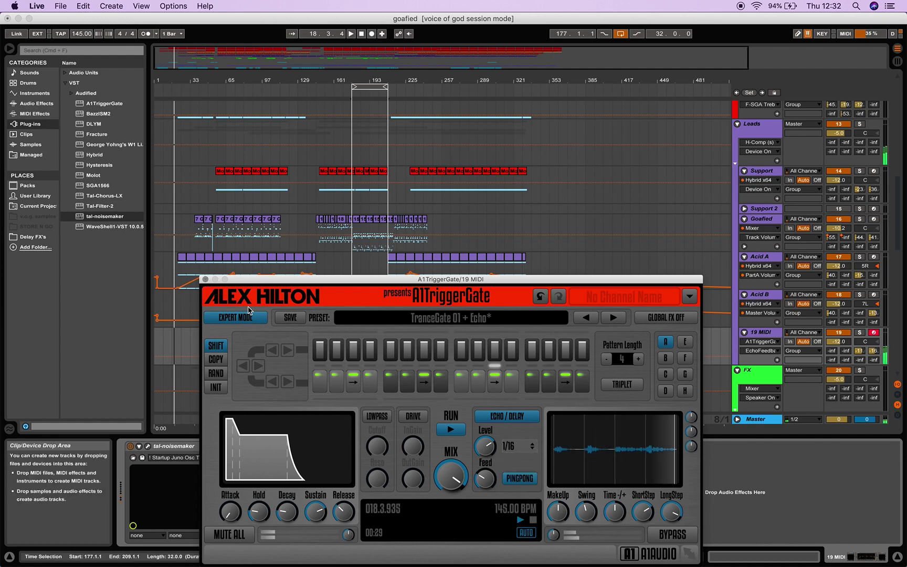
click(205, 279)
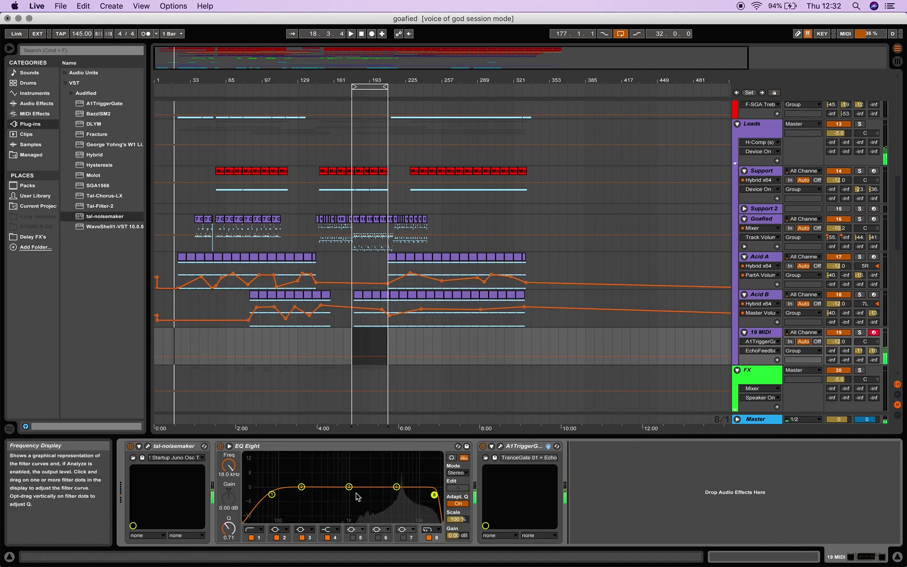
- Reopen the tal-noisemaker editor, raise the filter envelope's decay and set the filter cutoff to about 0.58
click(147, 445)
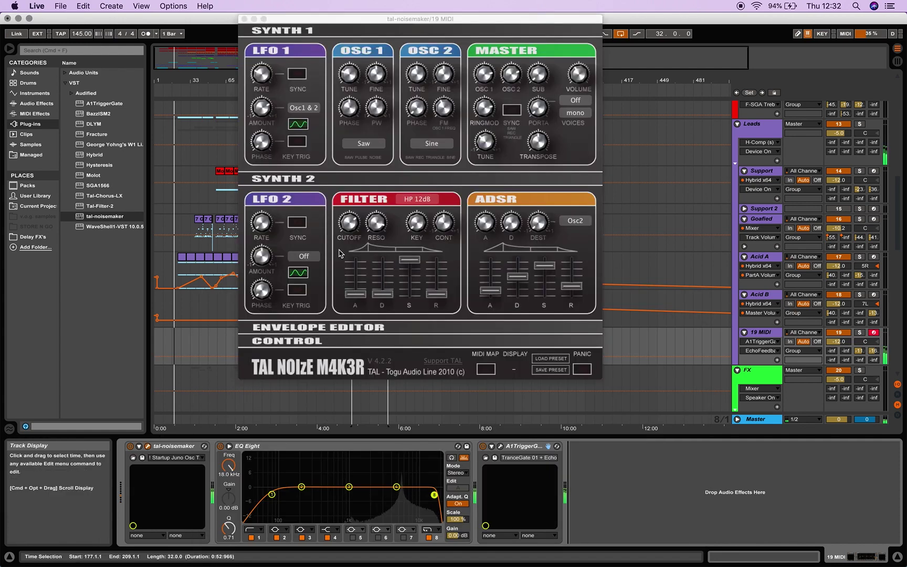
click(351, 225)
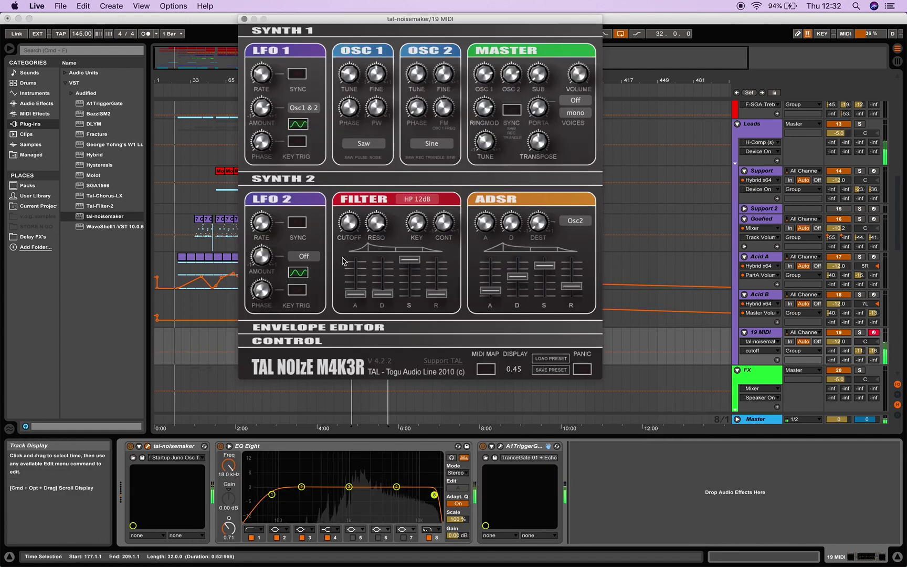
drag(346, 238, 388, 257)
click(350, 220)
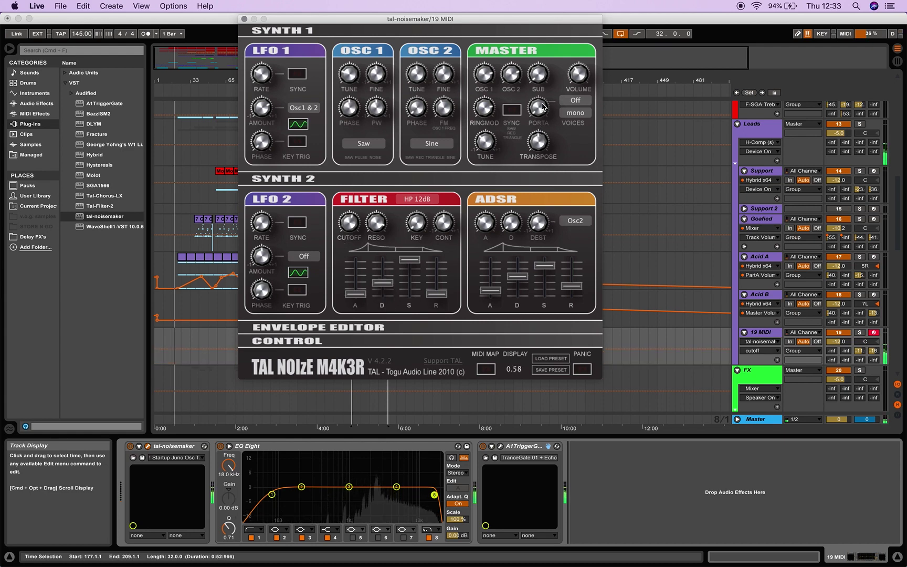
- Set the synth's portamento to about 0.40, switch the portamento mode to On and close the tal-noisemaker editor
click(591, 116)
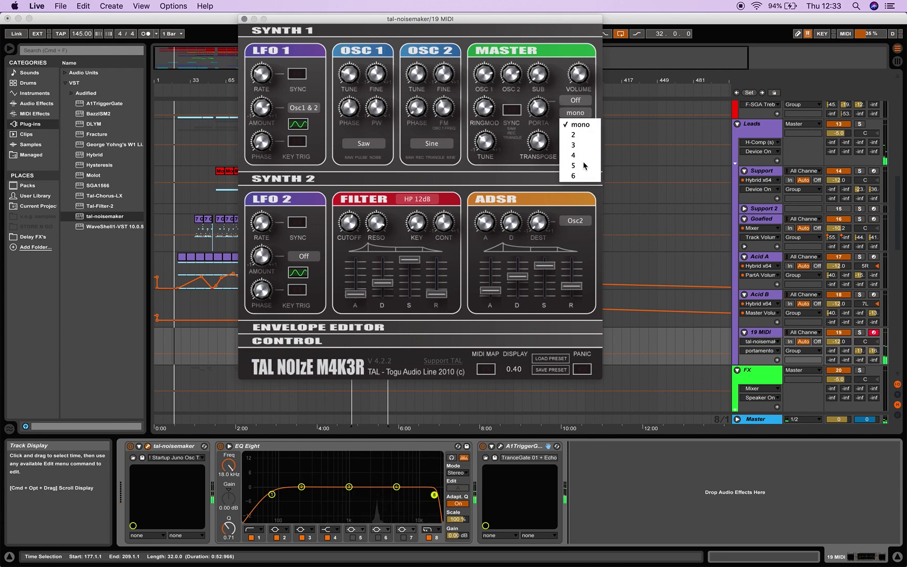
click(579, 104)
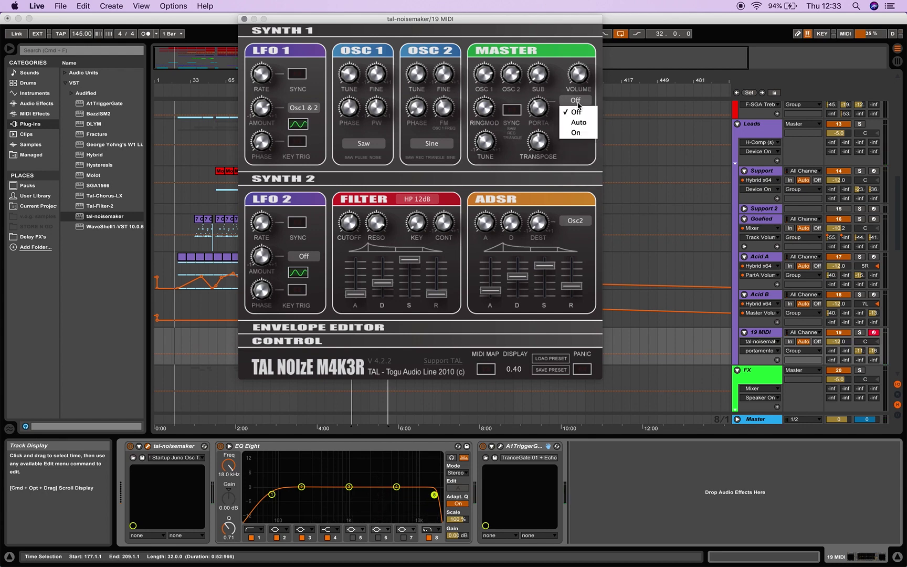
click(577, 133)
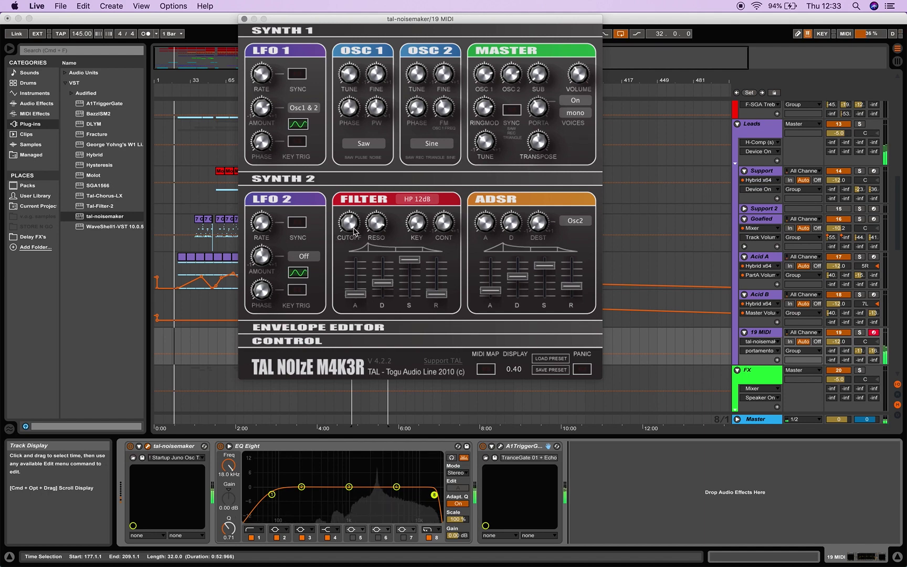
click(243, 20)
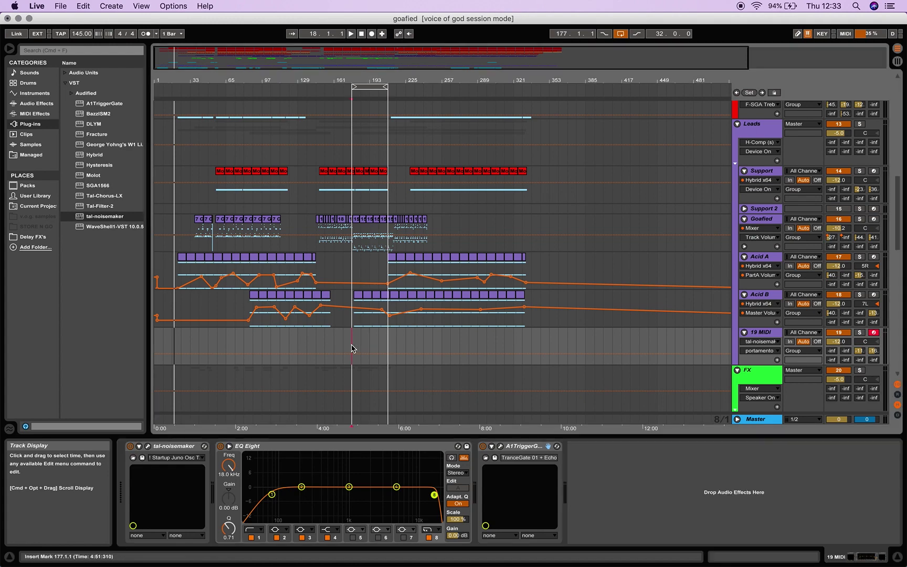
- Insert an empty MIDI clip on the 19 MIDI track from bar 177 to bar 209 and show its note editor
drag(353, 347, 398, 353)
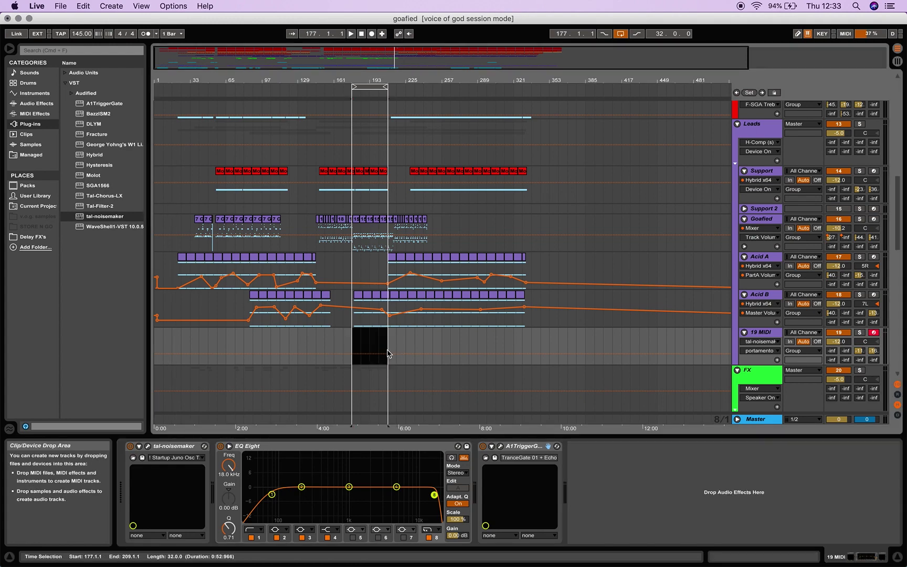
click(111, 6)
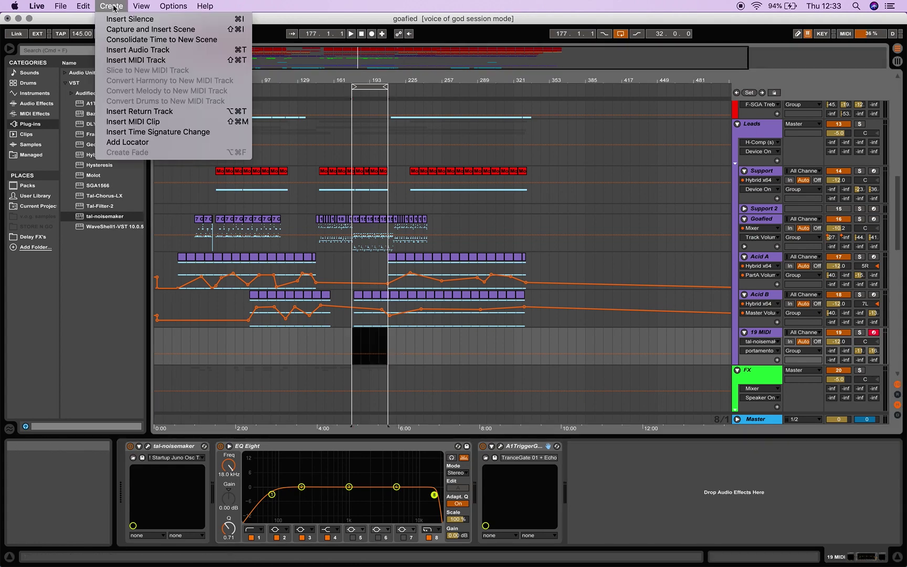
click(129, 122)
click(354, 348)
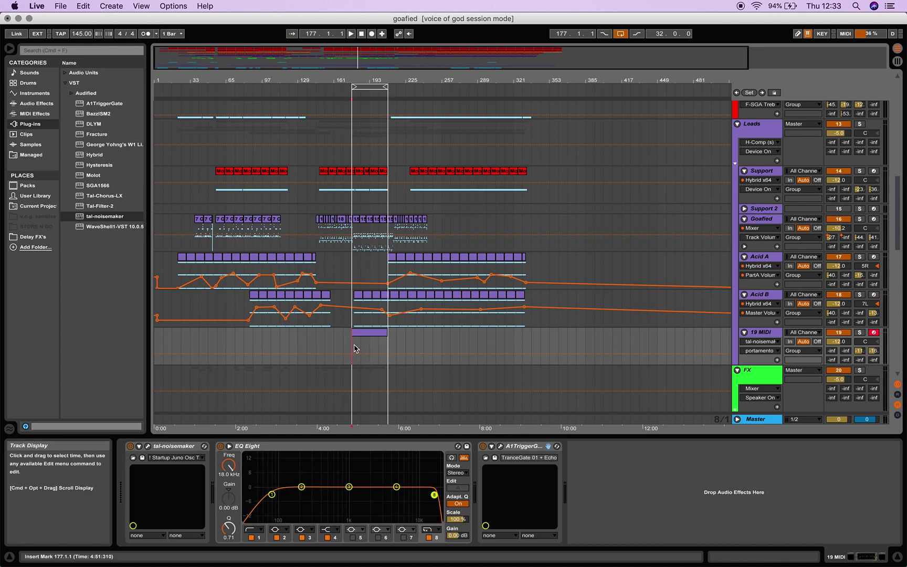
key(shift+Tab)
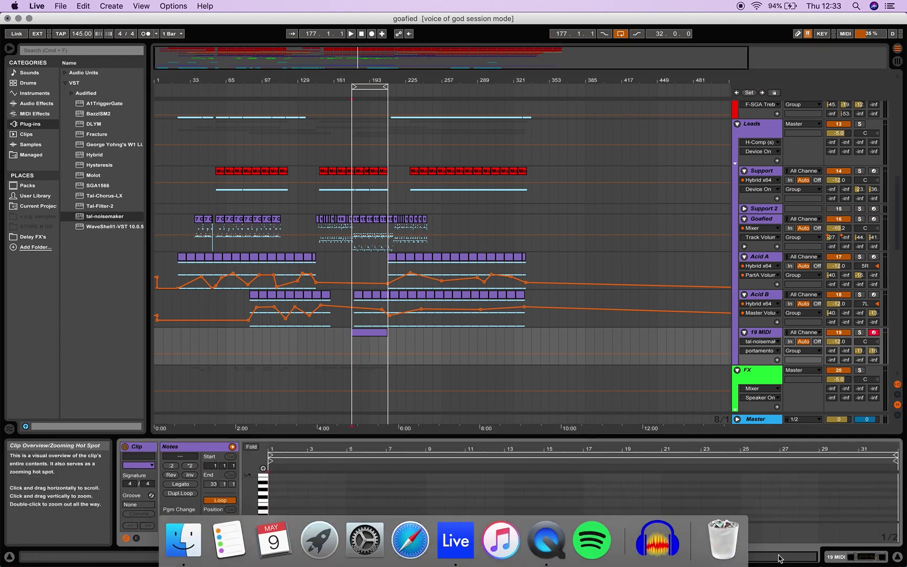
- Enter three consecutive eighth notes from the start of the new clip: D#3, F#3 and A2
click(311, 488)
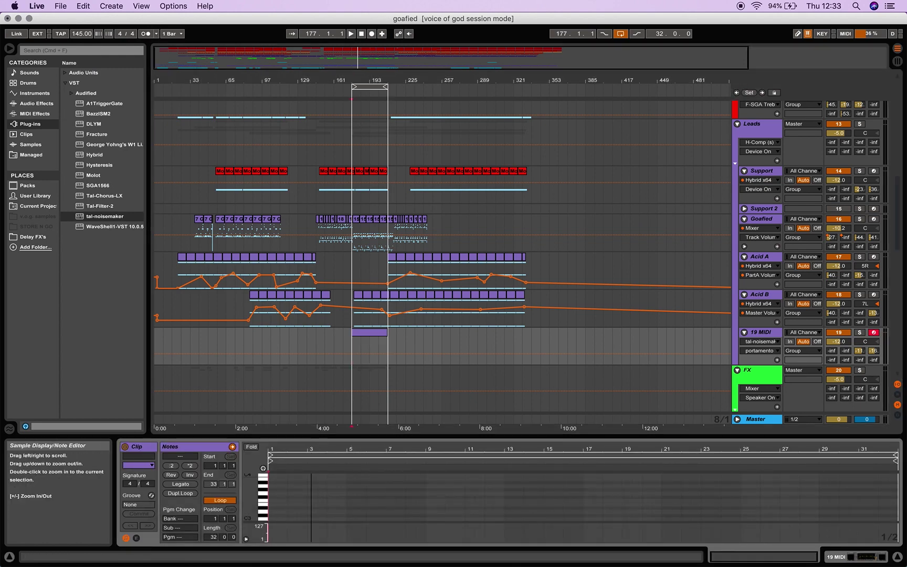
key(plus)
key(plus)
key(plus)
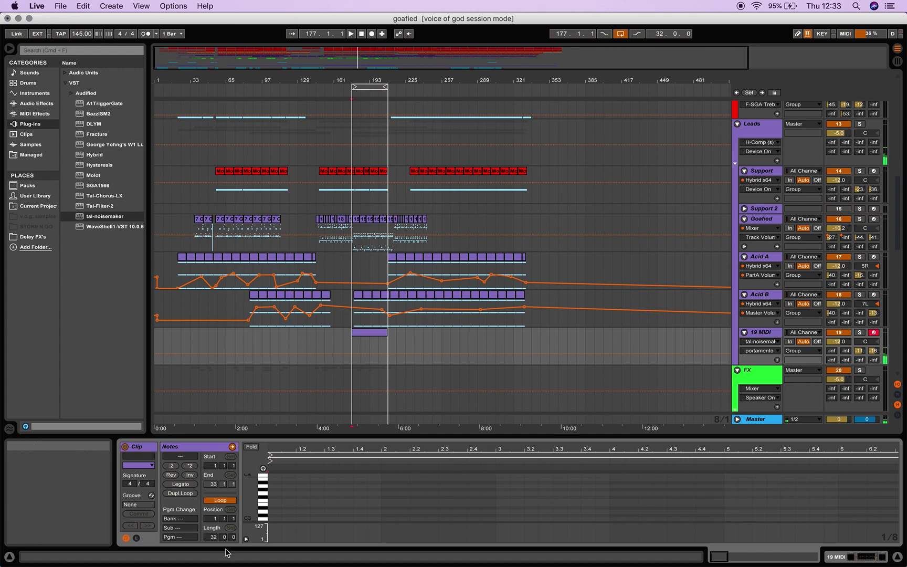
click(272, 516)
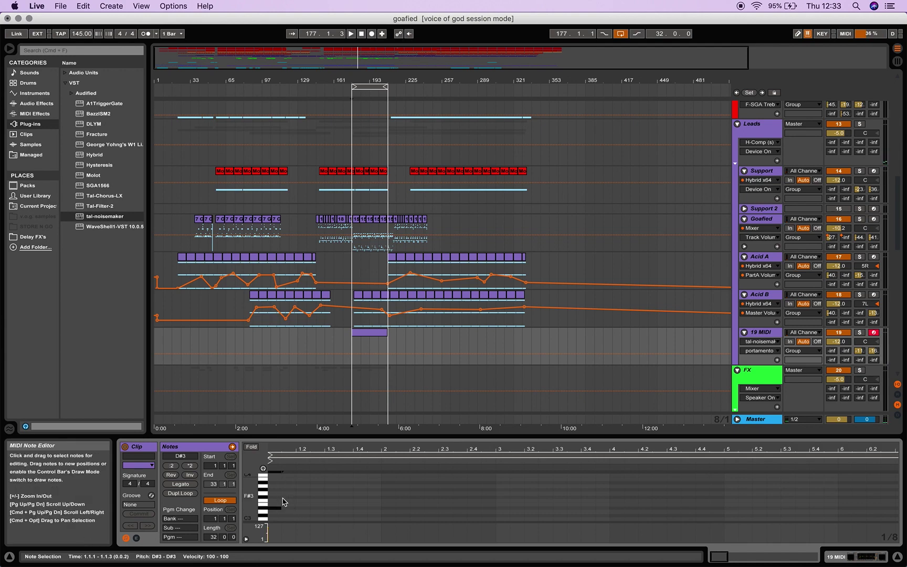
double_click(286, 499)
scroll(297, 519, down, 2)
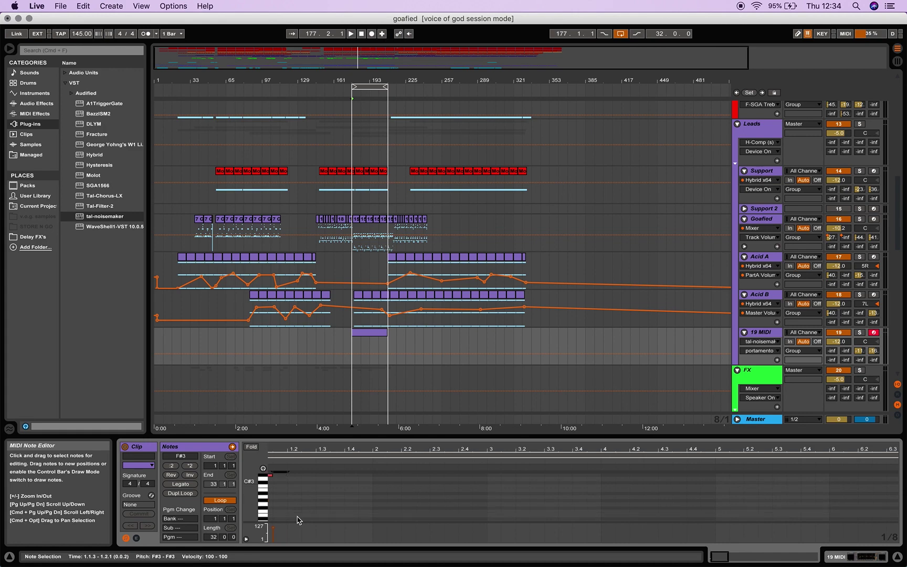
double_click(294, 498)
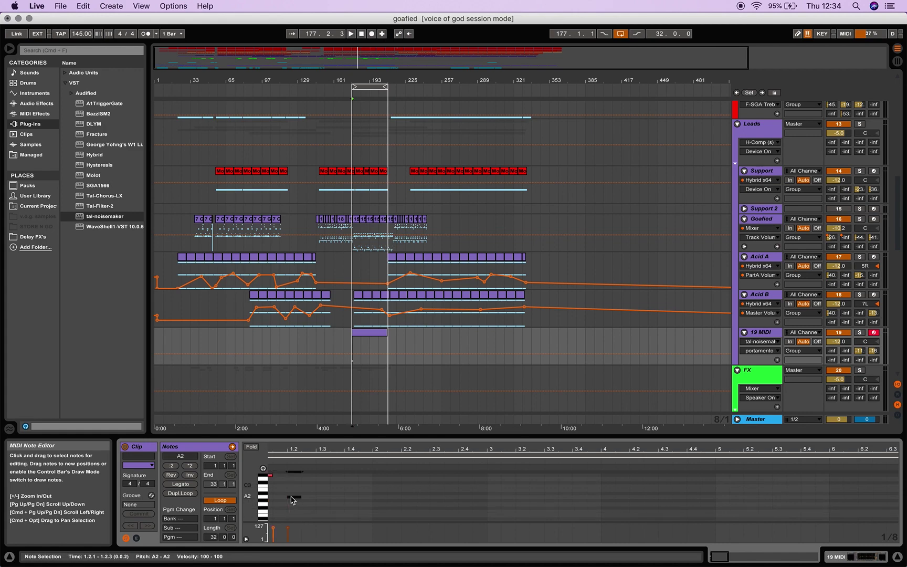
scroll(293, 500, up, 3)
scroll(292, 500, down, 2)
scroll(293, 501, left, 1)
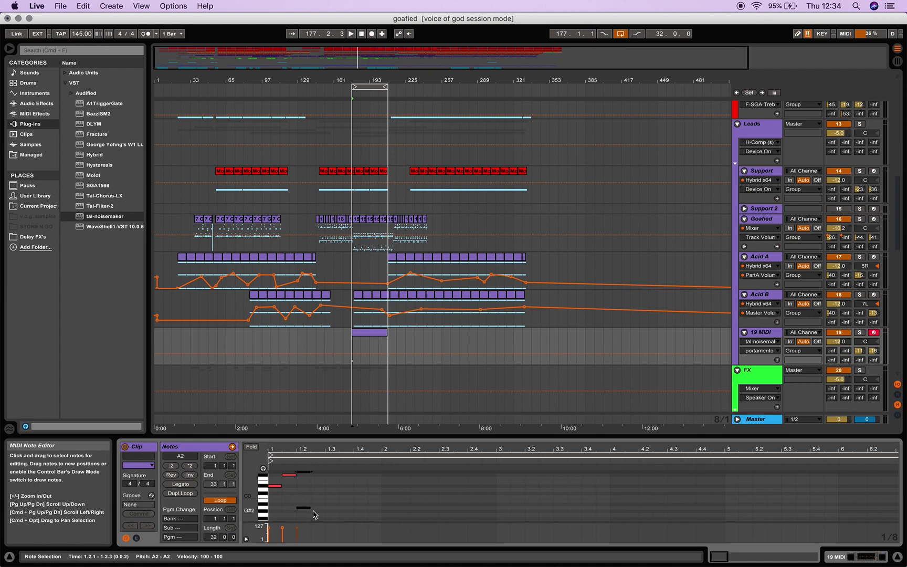
- Select the three-note pattern and duplicate it repeatedly until the notes reach bar 7 of the clip
drag(312, 510, 269, 469)
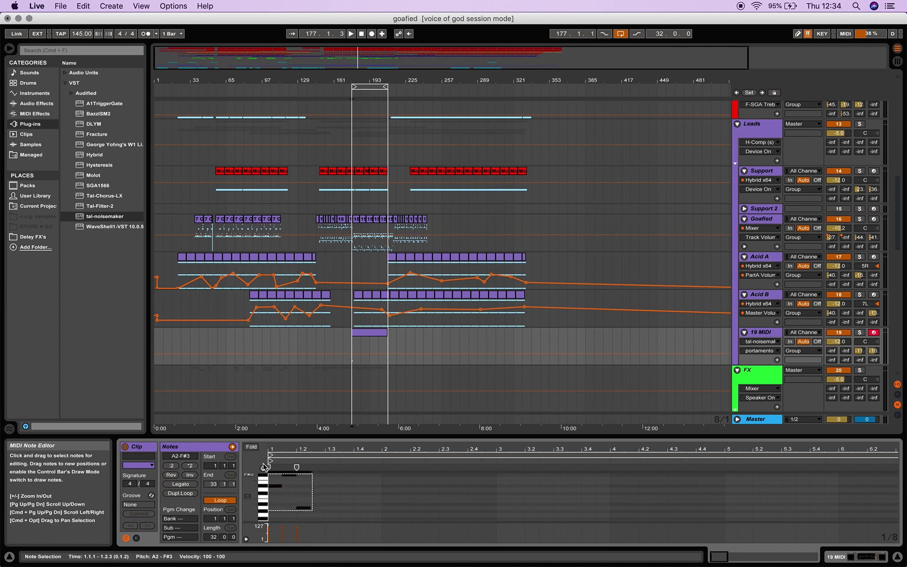
key(super+d)
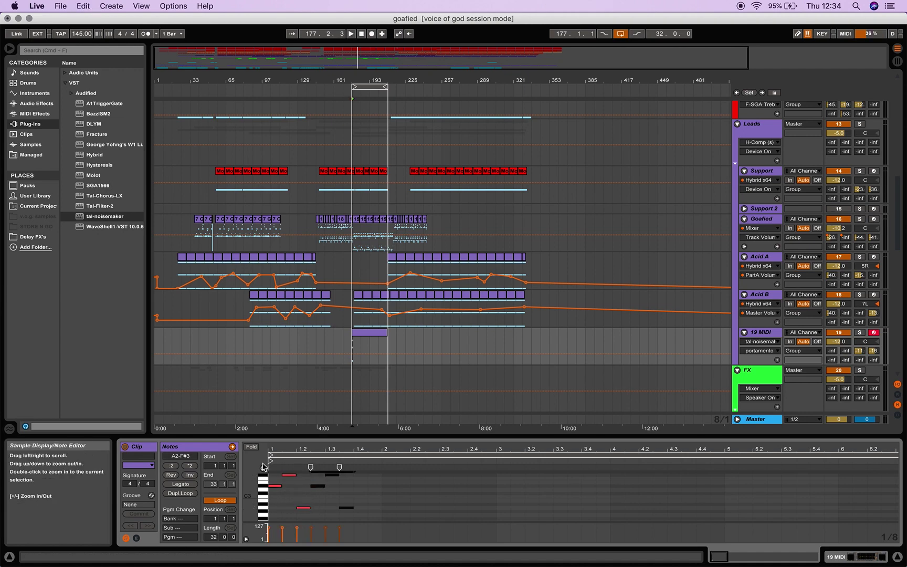
key(super+d)
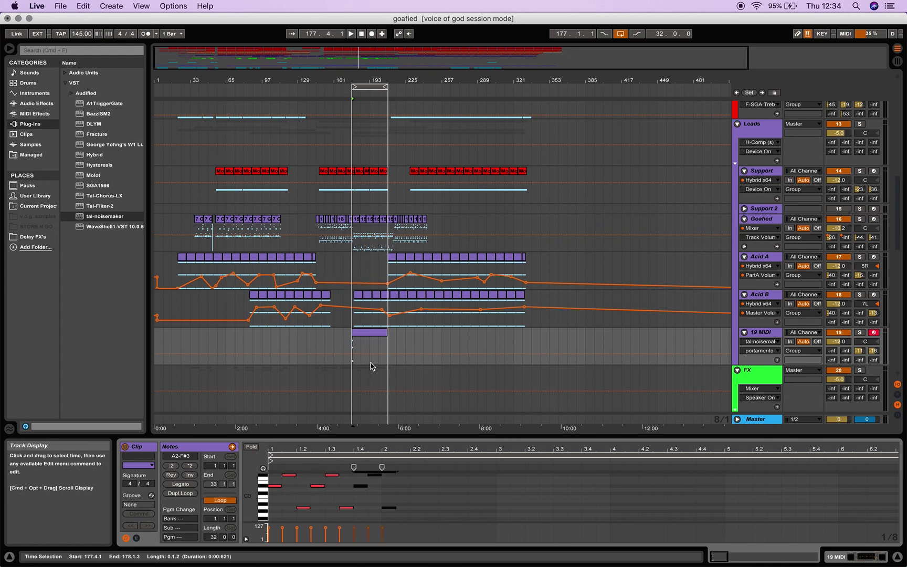
key(super+d)
key(super+d)
key(super+d)
key(super+d)
key(super+d)
key(super+d)
key(super+d)
key(super+d)
key(super+d)
key(super+d)
key(super+d)
key(super+d)
key(super+d)
key(super+d)
key(super+d)
key(super+d)
key(super+d)
key(super+d)
key(super+d)
key(super+d)
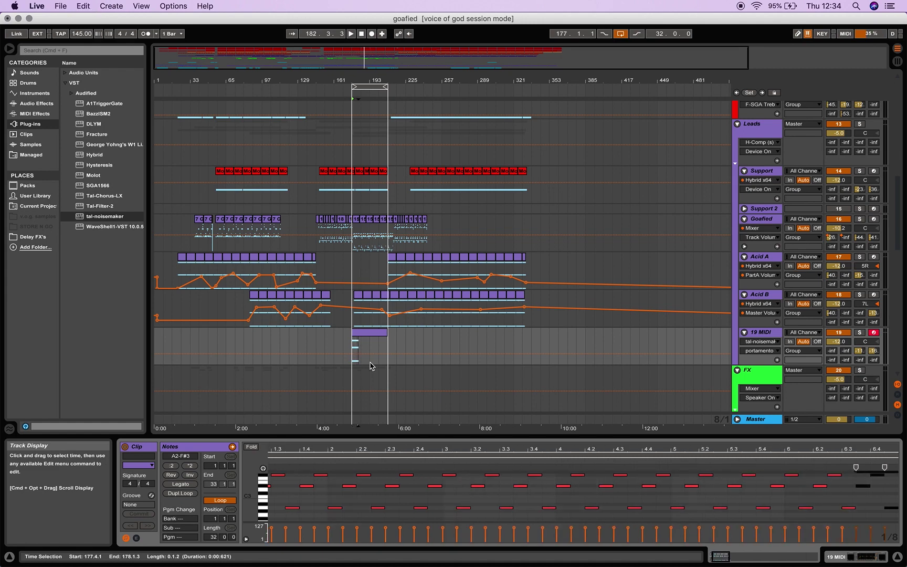
- Shorten the arrangement loop to 8 bars from bar 177 and audition the 19 MIDI track both soloed and within the mix
key(space)
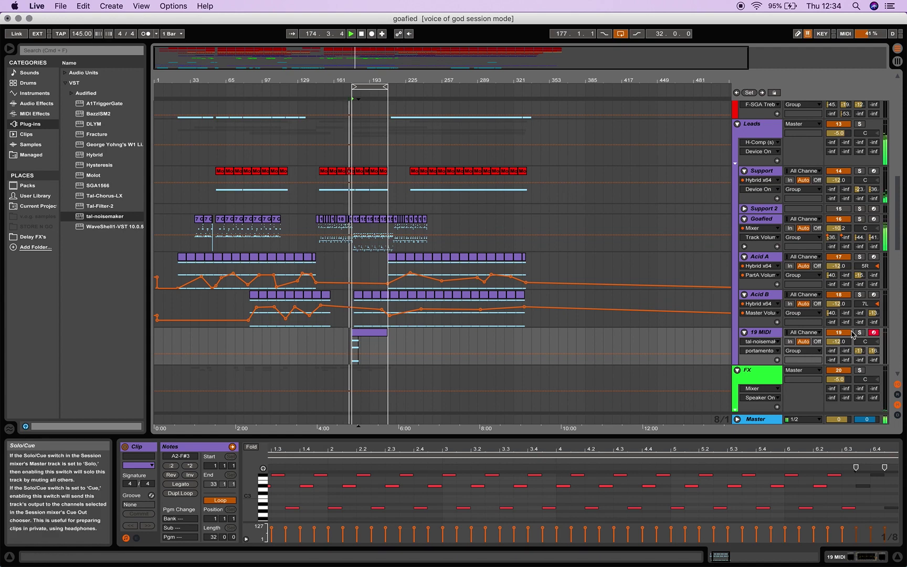
drag(388, 86, 289, 82)
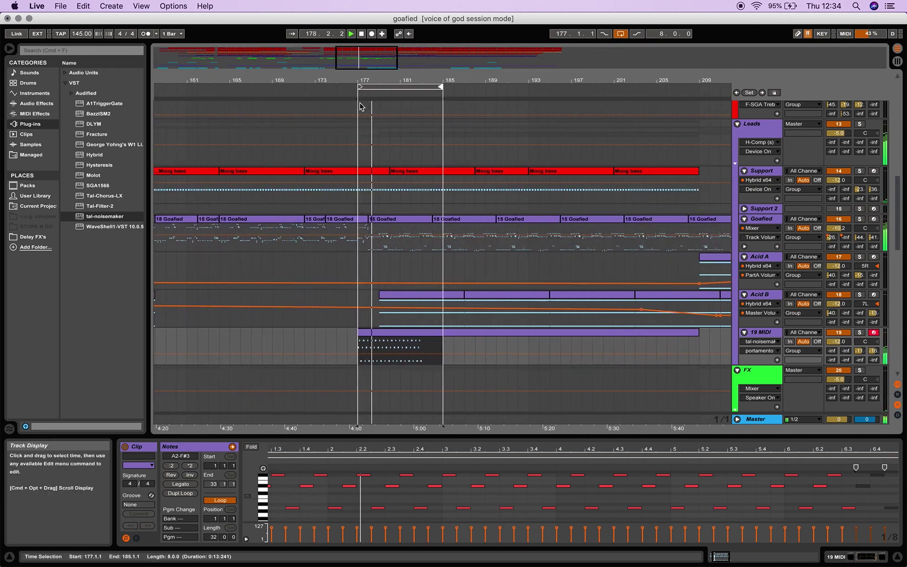
click(859, 332)
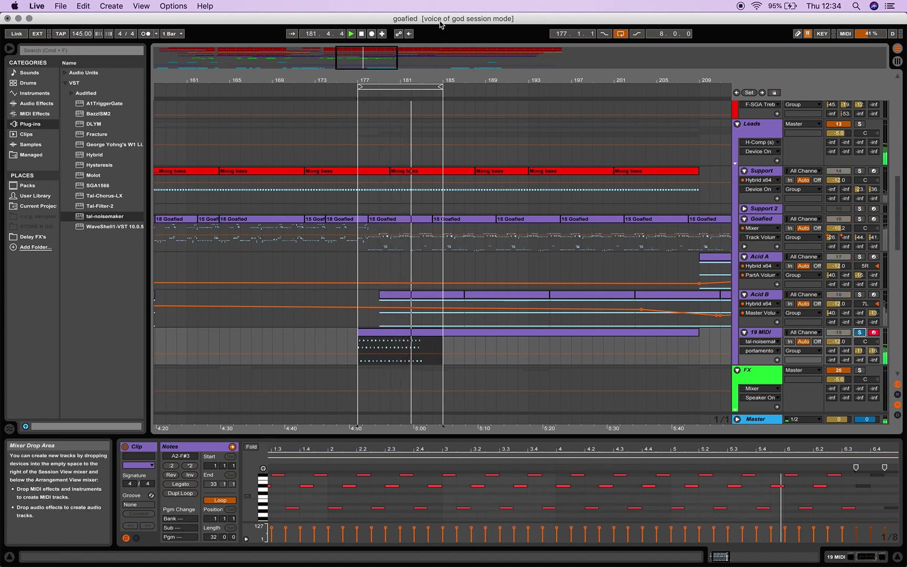
drag(313, 80, 313, 66)
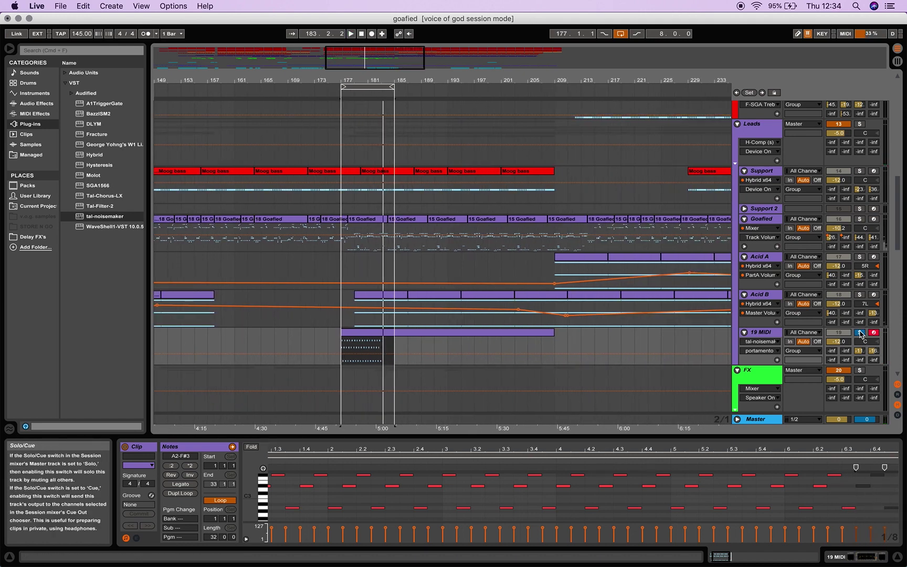
click(859, 332)
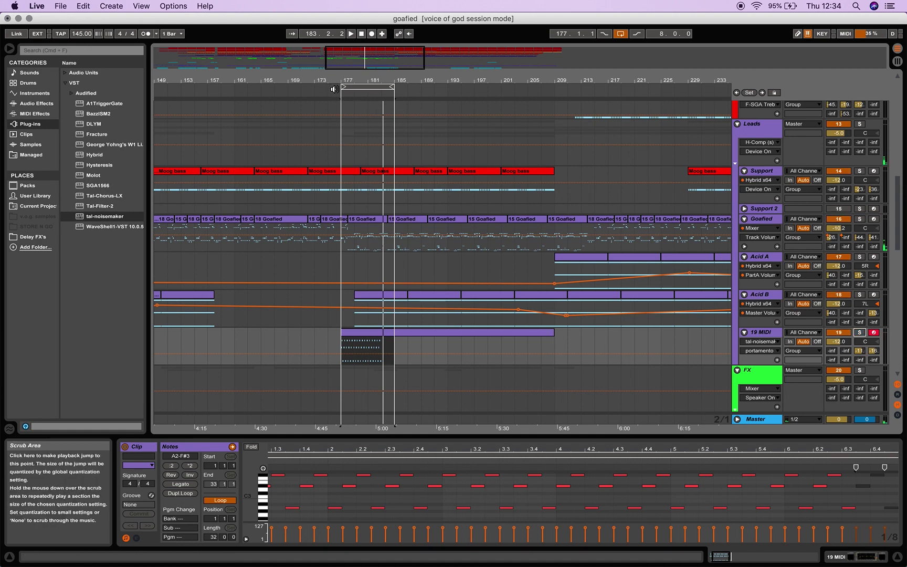
click(337, 86)
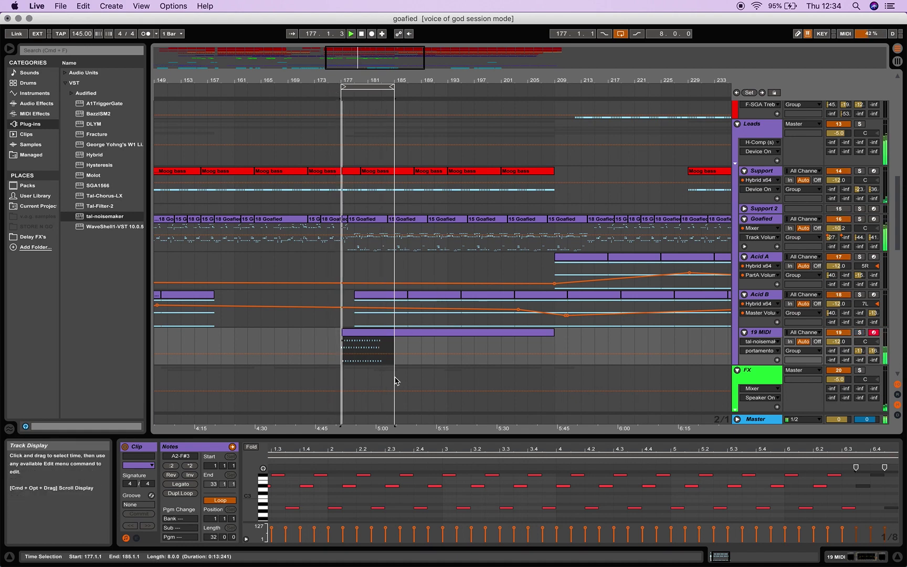
- Append more copies of the three-note pattern in the clip until the notes run just past bar 9
click(333, 496)
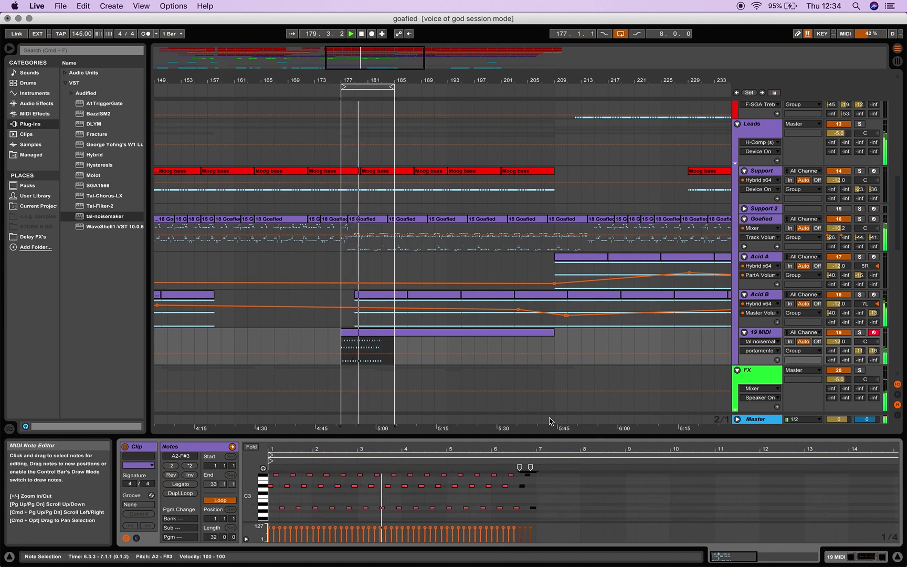
key(super+c)
key(super+v)
key(super+v)
key(super+v)
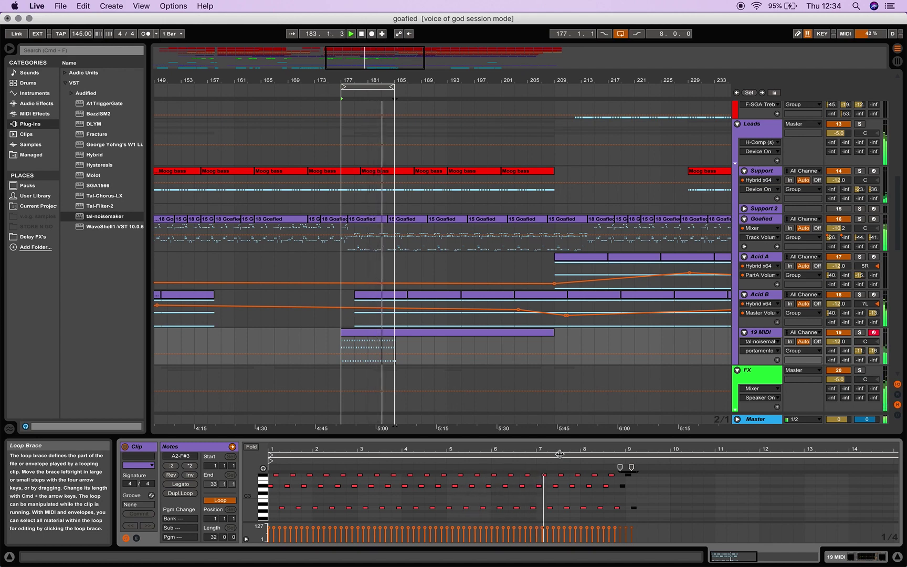
key(minus)
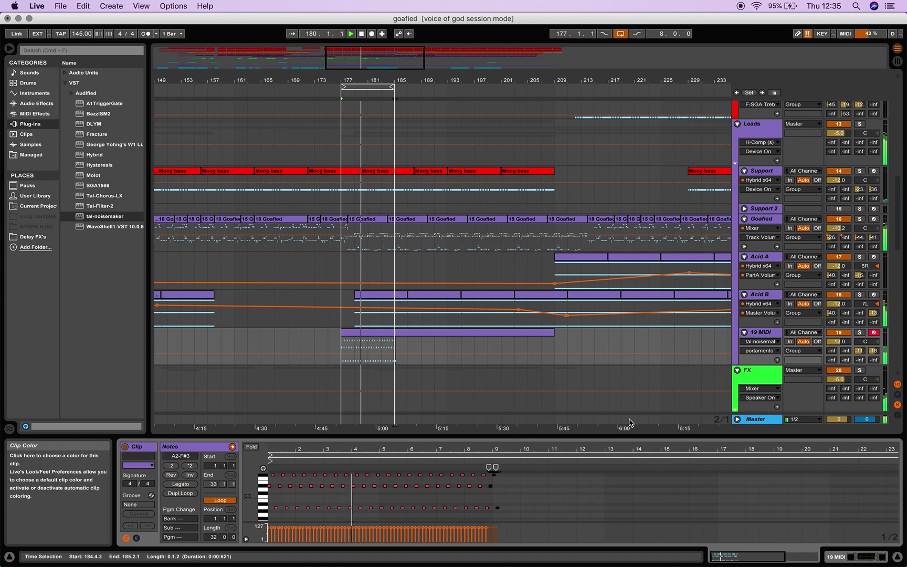
- Reopen the A1TriggerGate editor, lower its mix, set the echo level to 35% and switch the echo/delay off
key(shift+Tab)
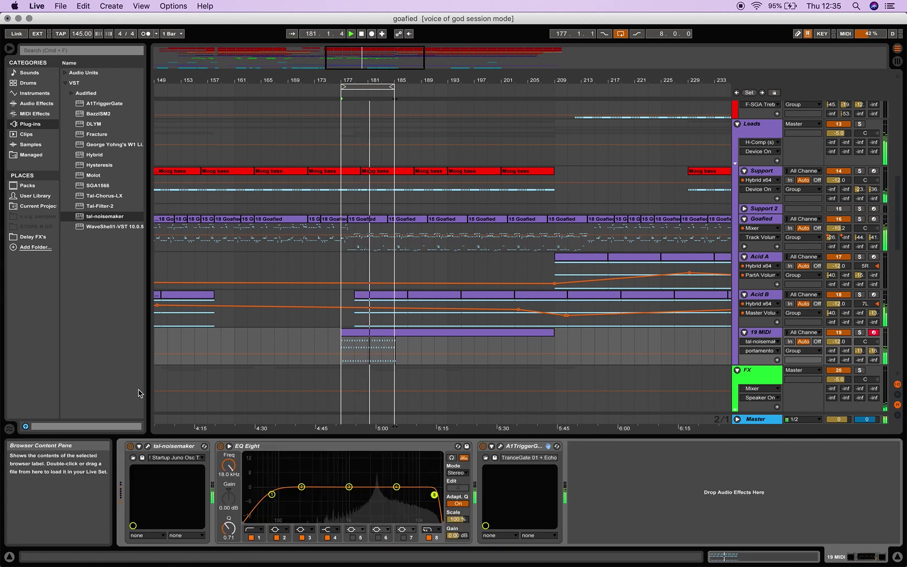
click(501, 445)
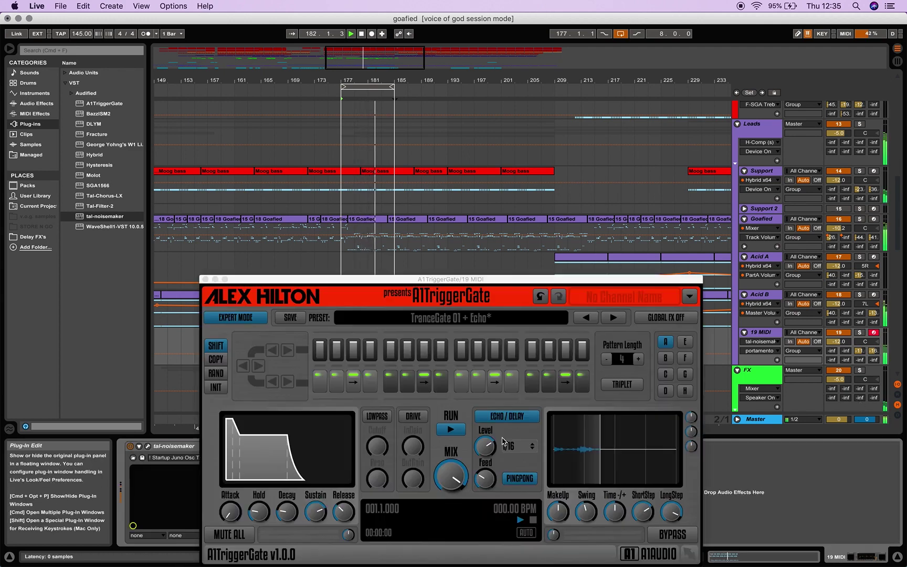
click(450, 474)
drag(450, 475, 450, 485)
mouse_move(486, 456)
mouse_down()
mouse_move(486, 445)
mouse_move(486, 473)
mouse_up()
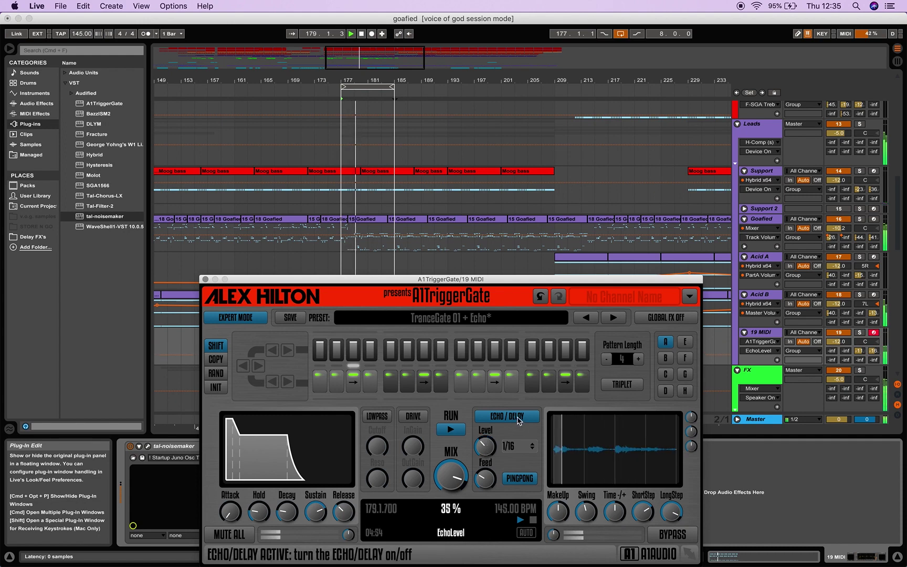
click(522, 417)
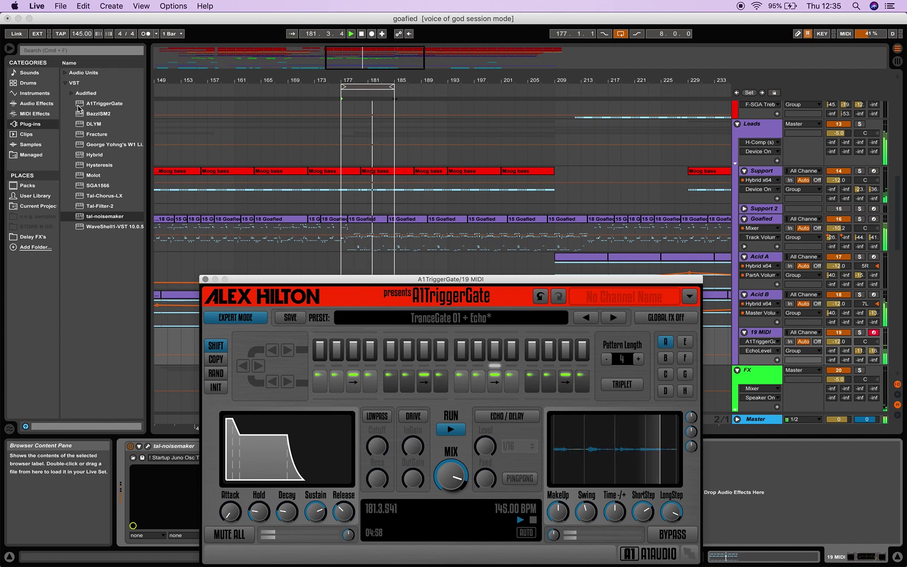
- Add the Audified STA Delay Audio Unit after A1TriggerGate on the 19 MIDI track
click(65, 73)
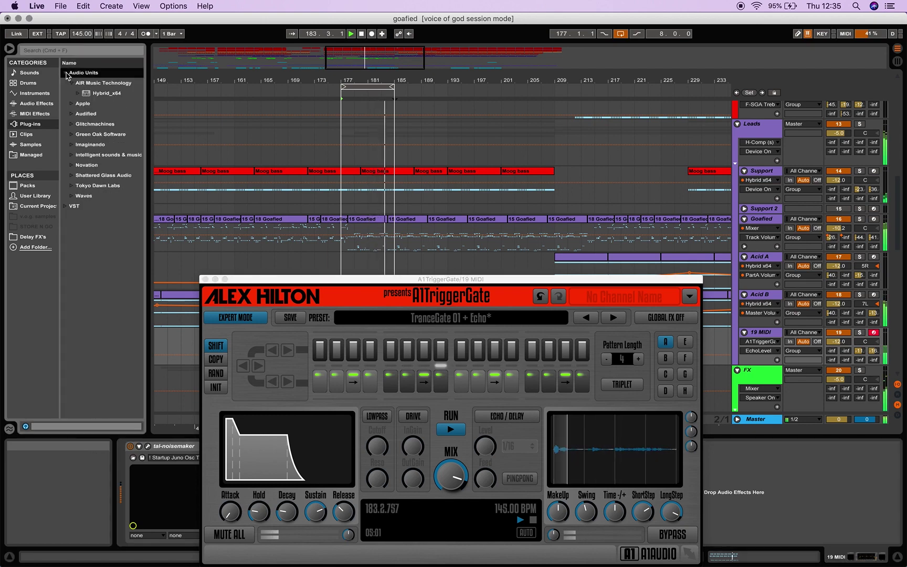
click(84, 113)
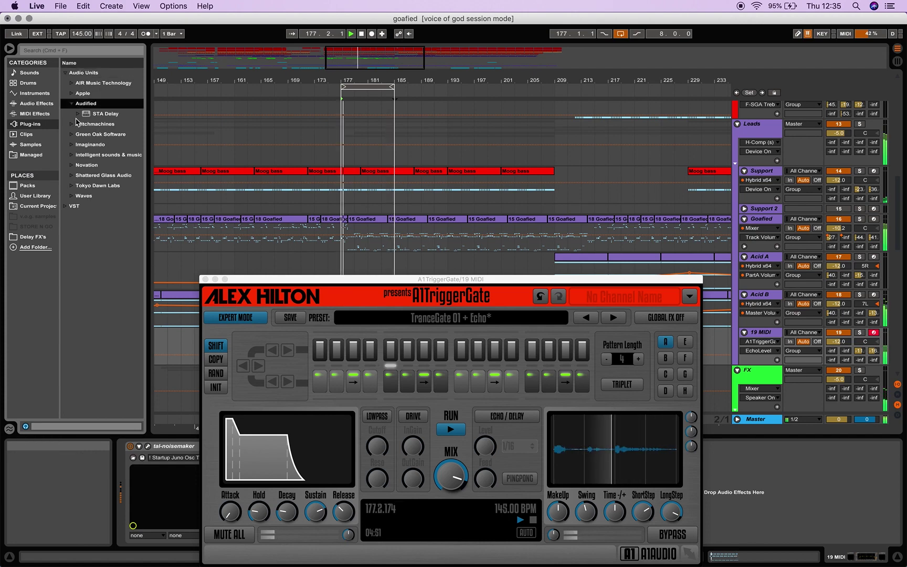
click(95, 114)
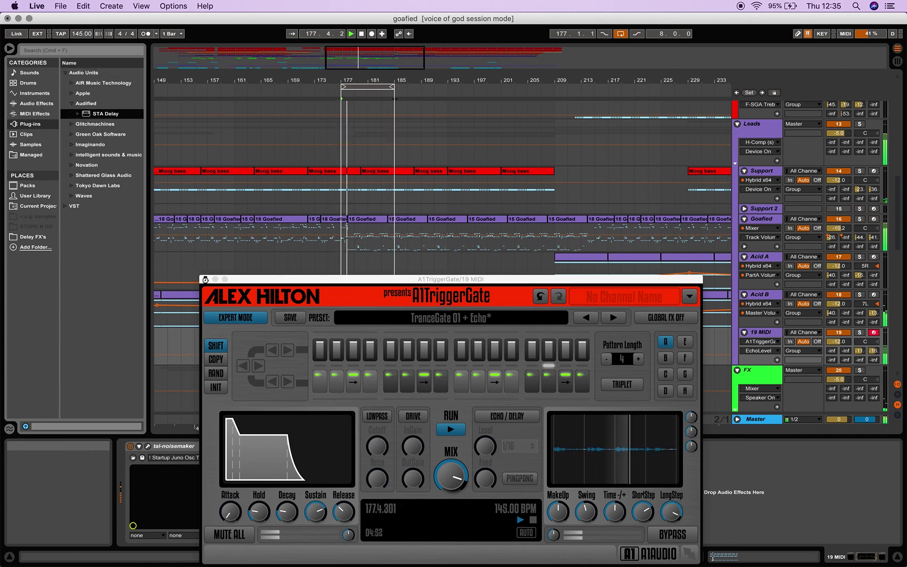
key(Return)
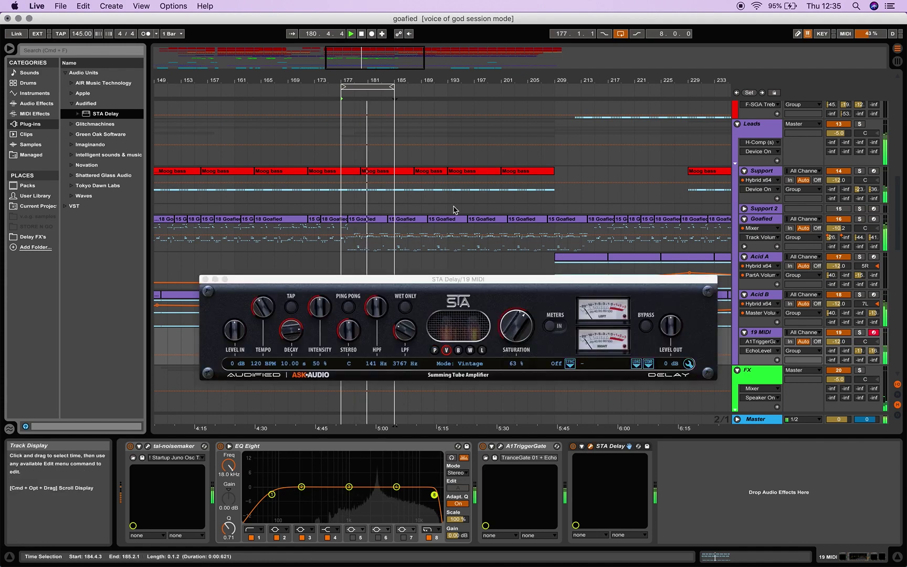
- Enable ping pong on STA Delay, widen its stereo to 100% and sync the tempo to 1/8
click(349, 309)
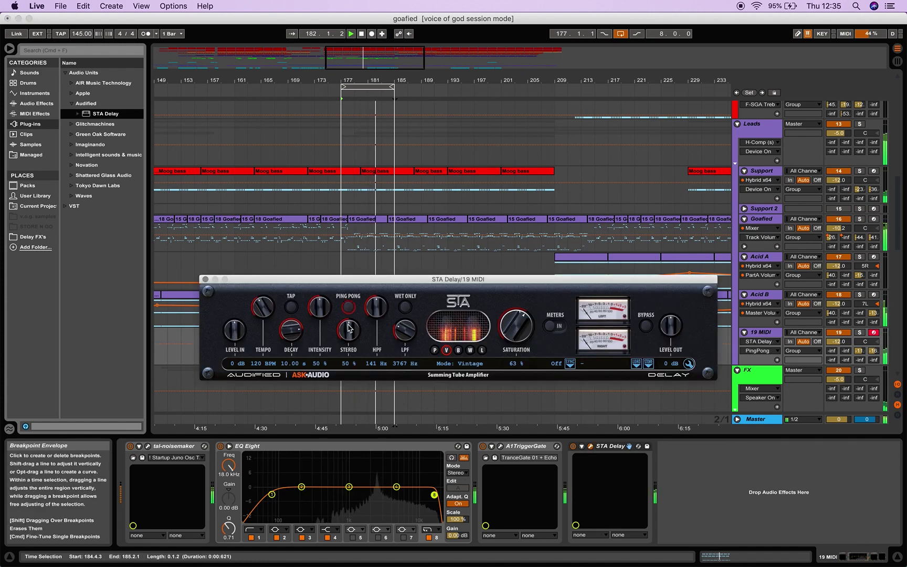
drag(349, 340, 351, 321)
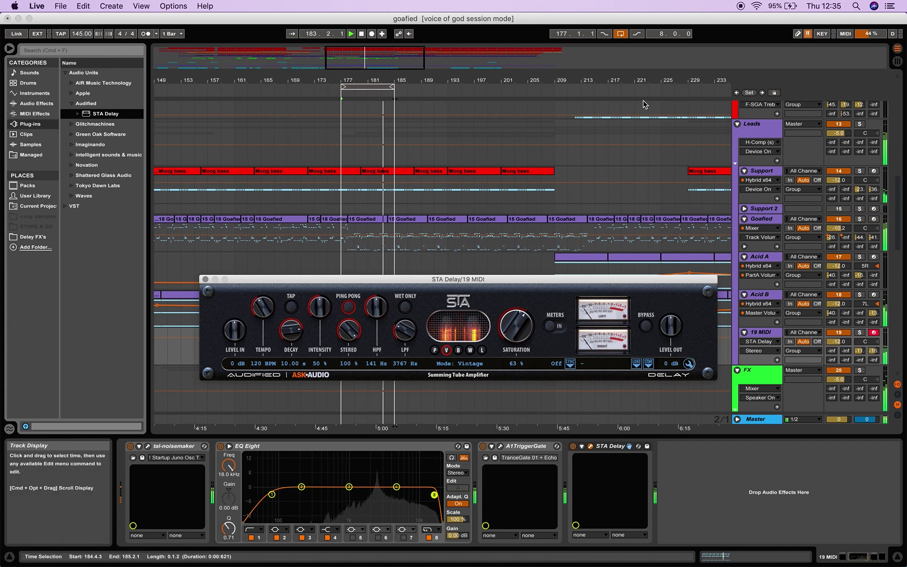
click(570, 363)
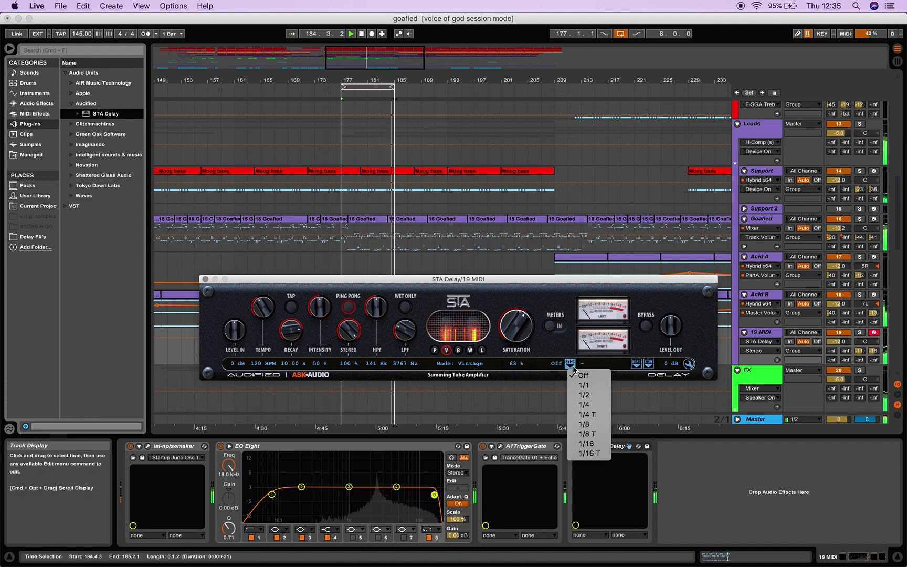
click(596, 426)
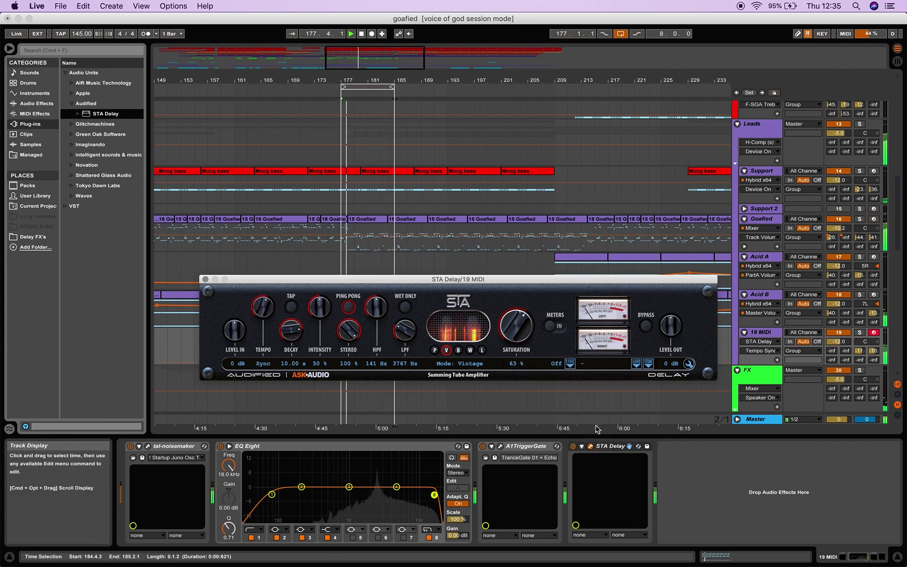
- Switch STA Delay to Presence mode with 100% saturation, 100% intensity, 1.88 s decay and 4 dB input level, closing its editor when done
click(434, 350)
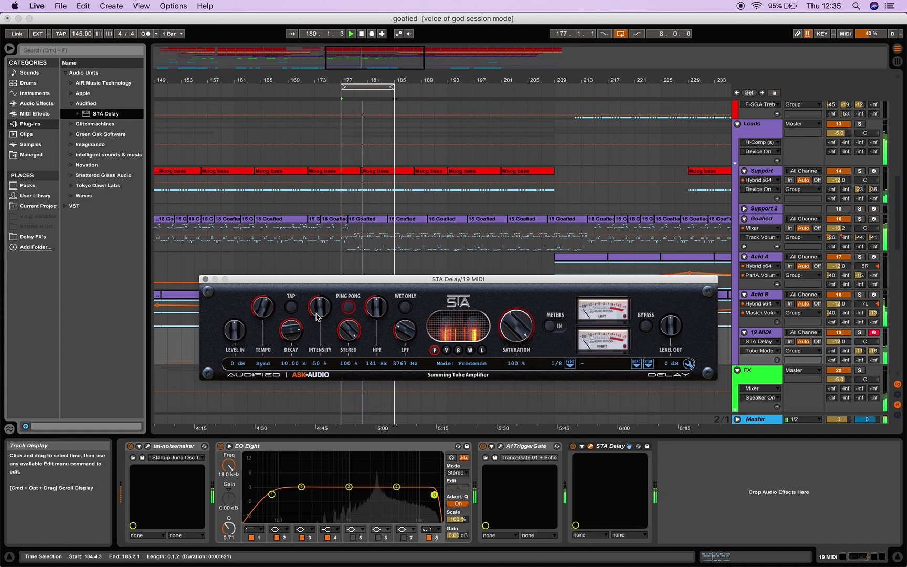
drag(310, 316, 318, 75)
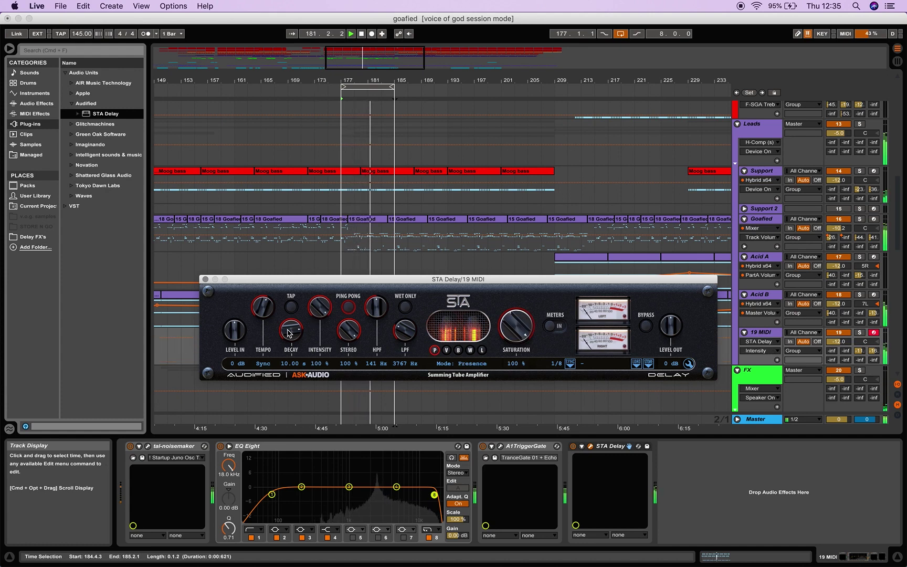
drag(291, 330, 289, 383)
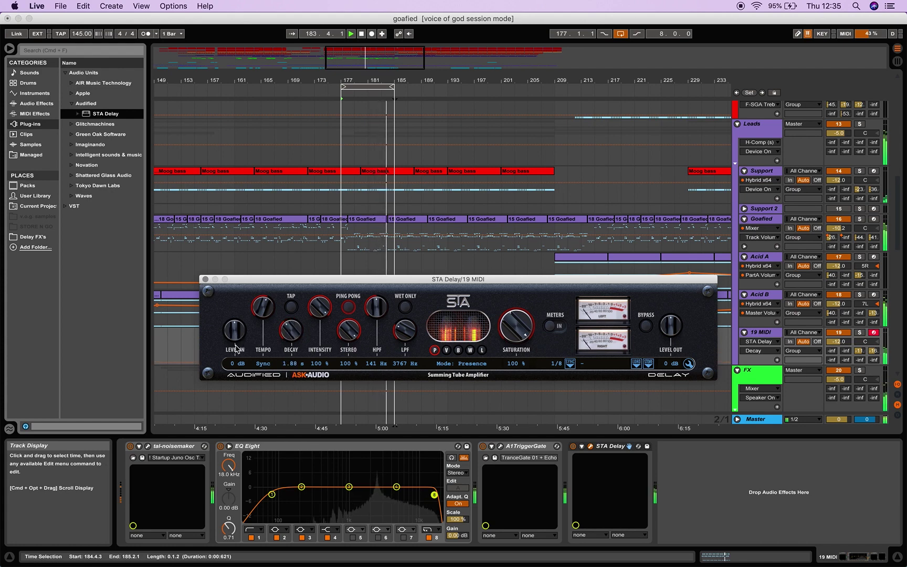
drag(235, 348, 233, 314)
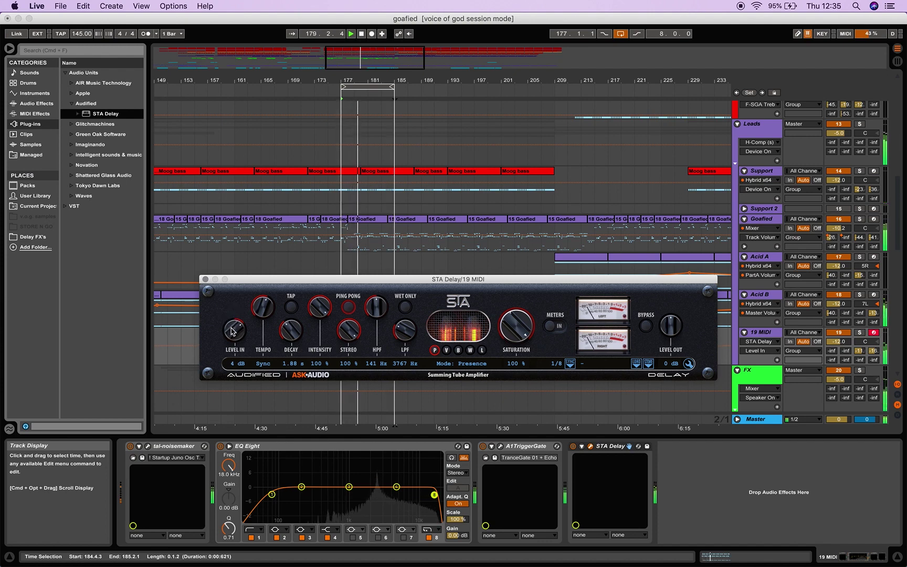
click(205, 279)
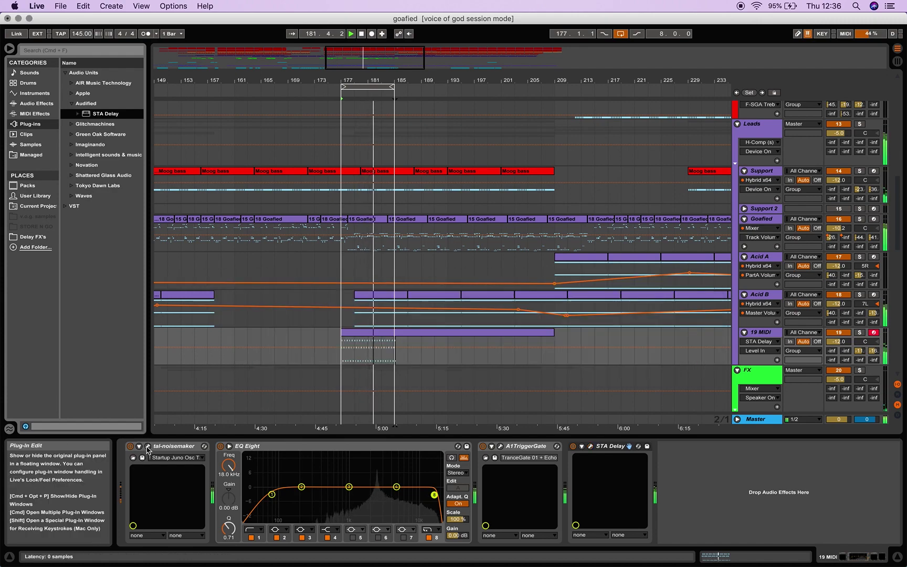
- Open the tal-noisemaker editor and lower the filter cutoff to 0.42
click(147, 445)
click(350, 219)
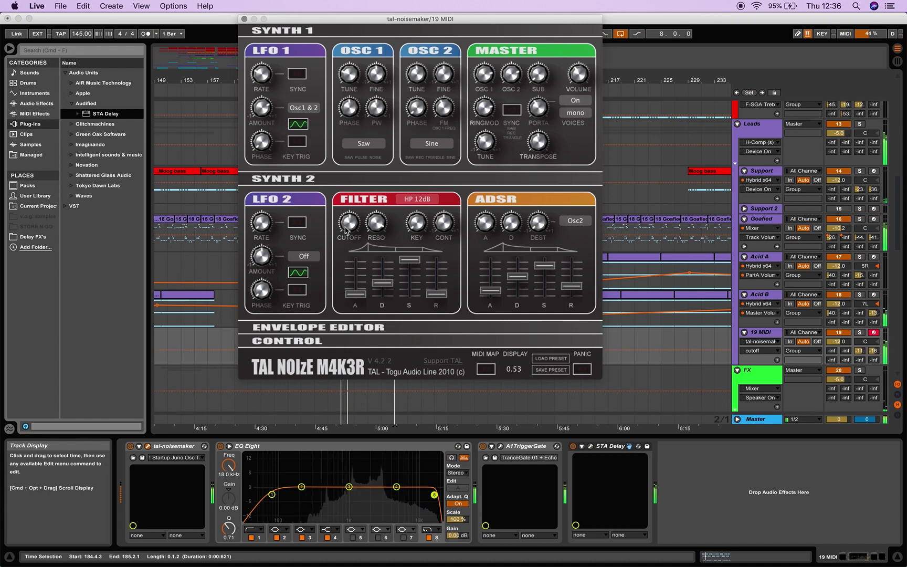
drag(347, 245, 345, 221)
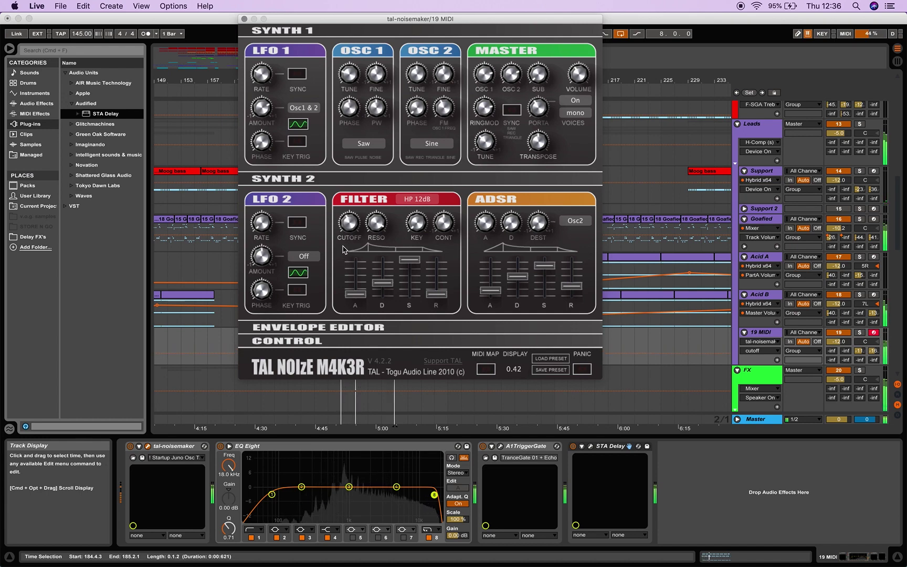
- Select all the notes in the 19 MIDI clip and transpose them up one octave
click(773, 556)
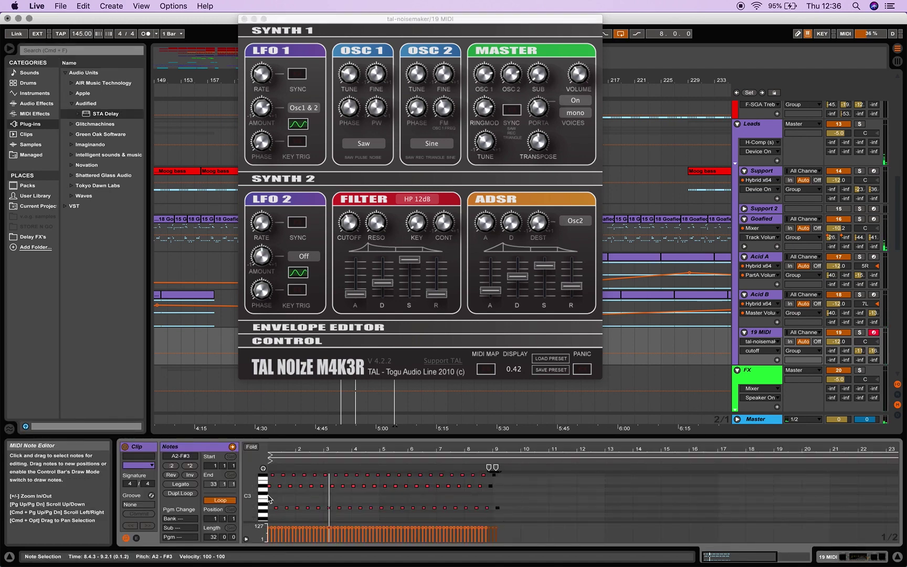
click(273, 475)
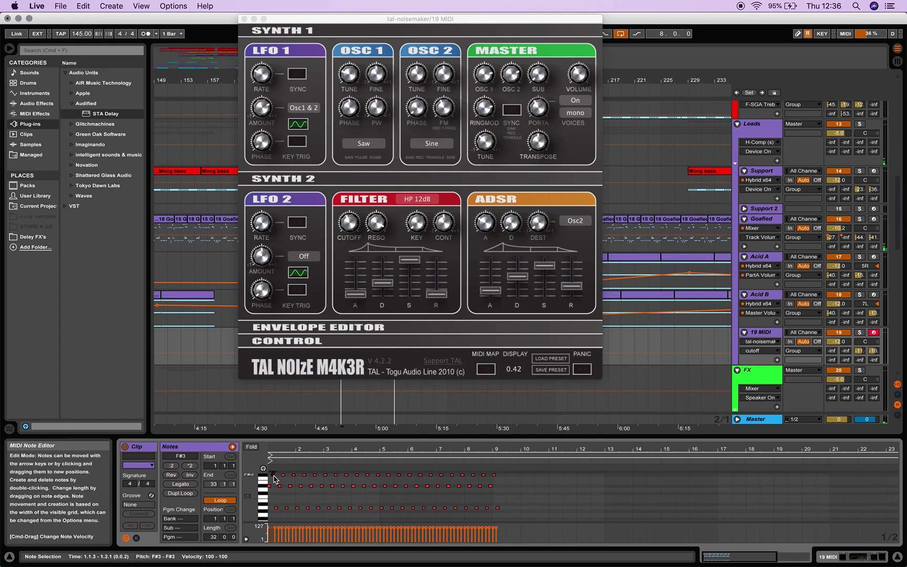
shift+click(497, 508)
click(498, 509)
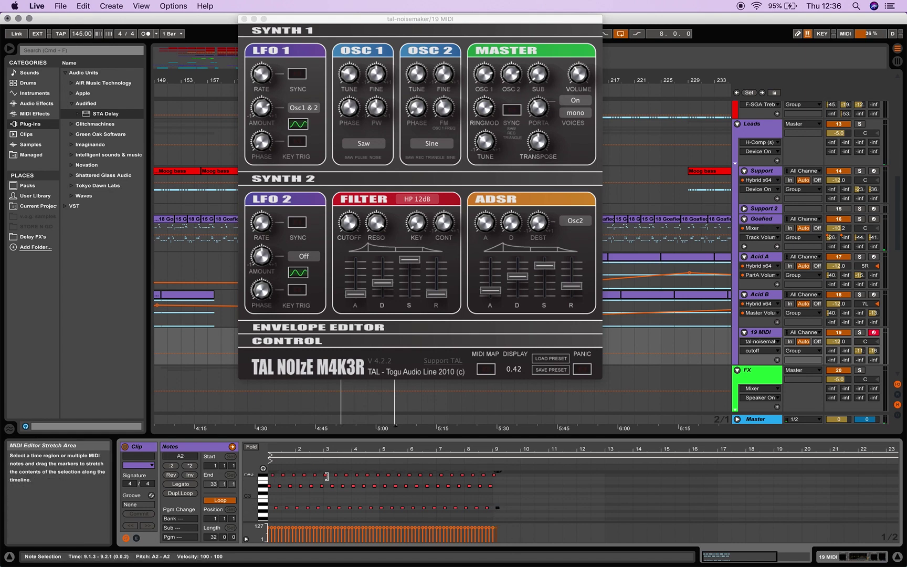
drag(502, 508, 258, 463)
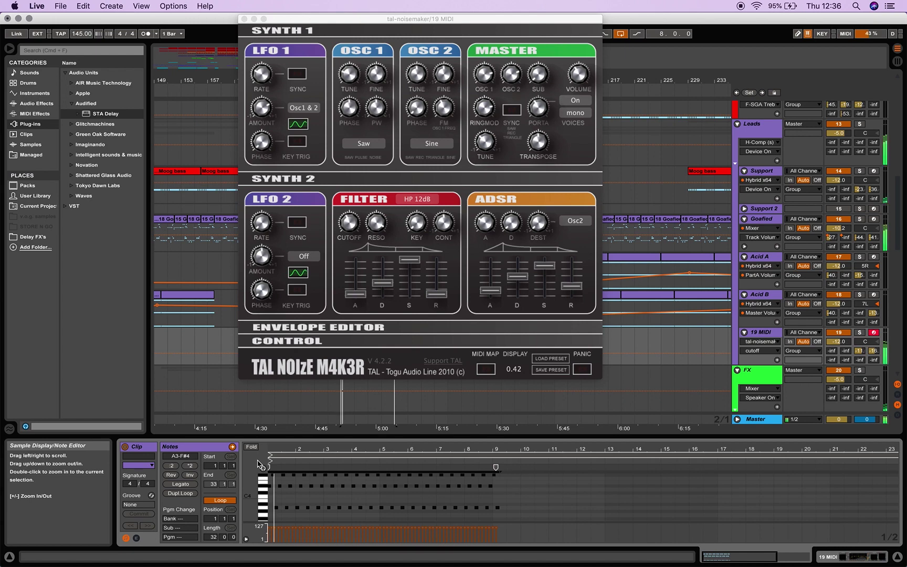
- Deselect the clip's notes and adjust the tal-noisemaker filter cutoff to 0.53
click(347, 212)
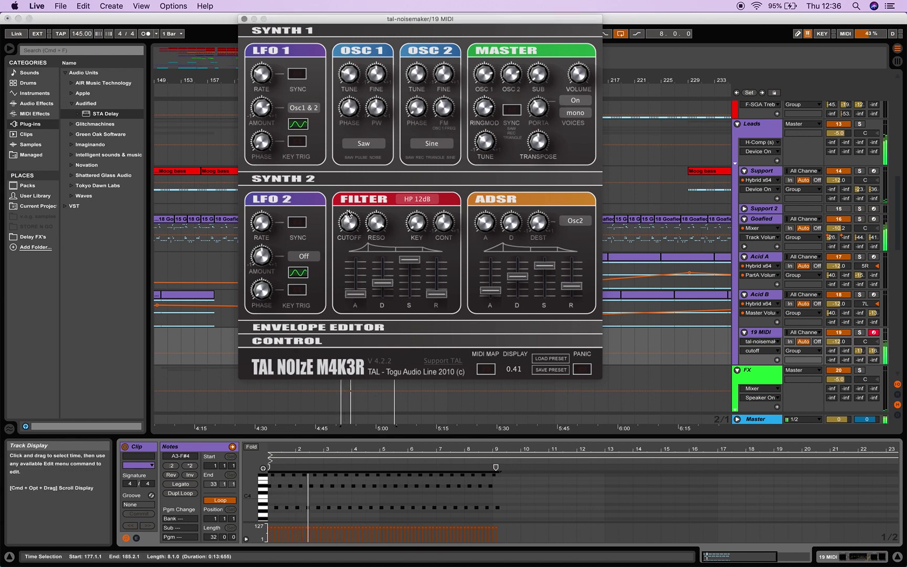
click(520, 489)
click(349, 231)
drag(355, 219, 339, 235)
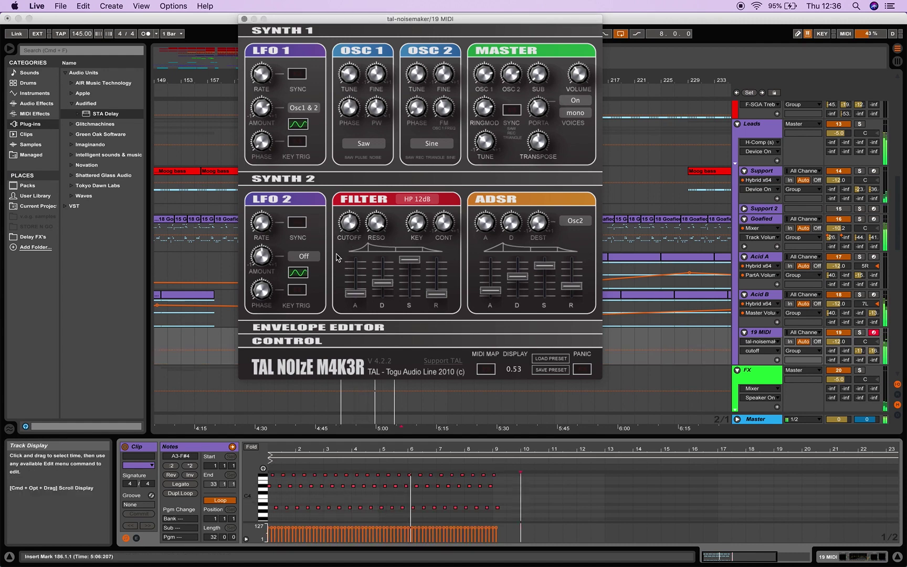
- In the synth's Control section, raise vintage noise slightly, increase filter drive, and add reverb with a pre-delay of 0.41
click(294, 345)
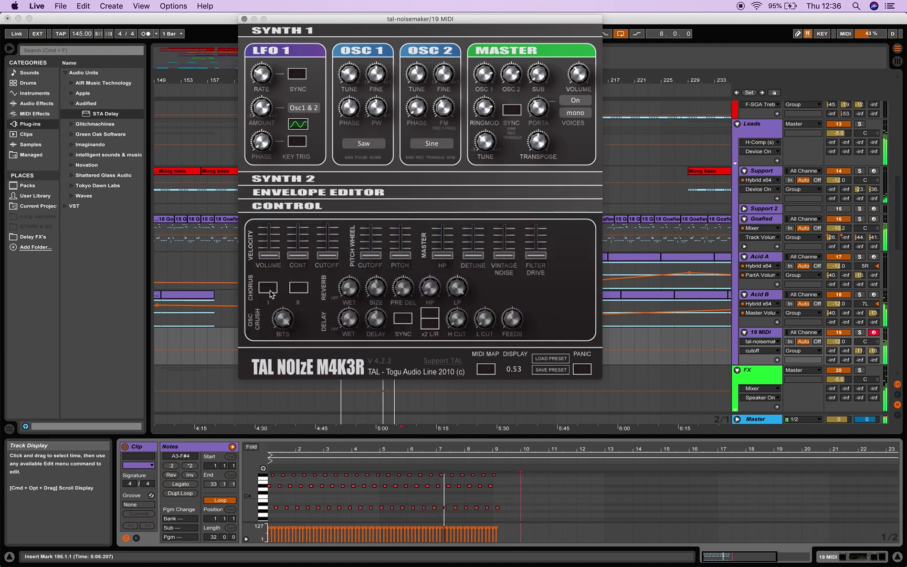
drag(504, 255, 535, 222)
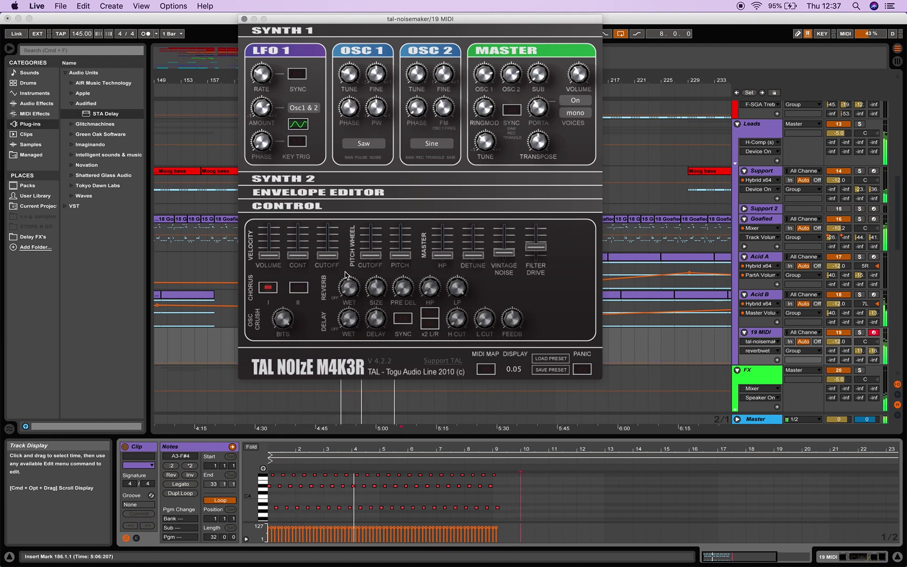
drag(347, 286, 345, 274)
mouse_move(402, 287)
mouse_down()
mouse_move(403, 260)
mouse_move(407, 283)
mouse_move(405, 273)
mouse_up()
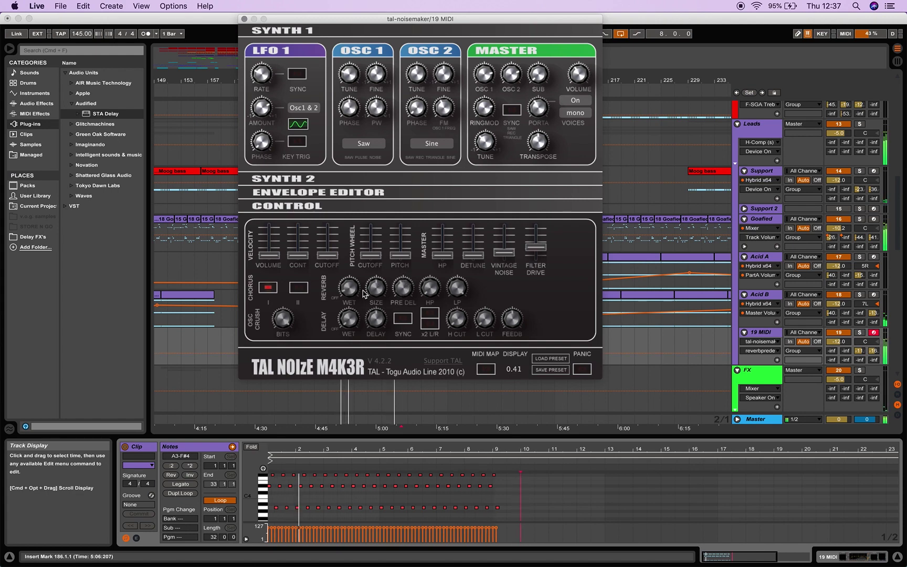
- Set the reverb size to 0.19 and turn off both chorus modes
drag(348, 287, 299, 292)
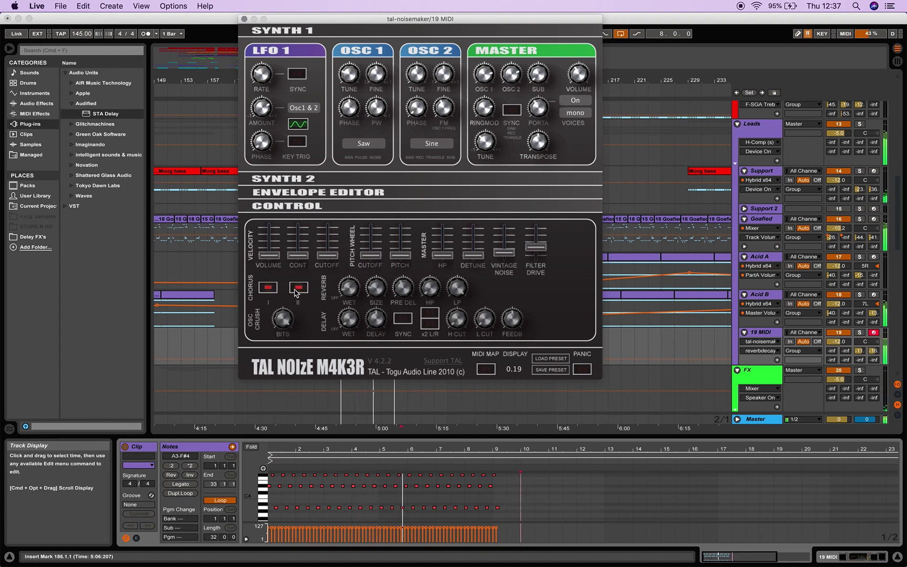
click(299, 287)
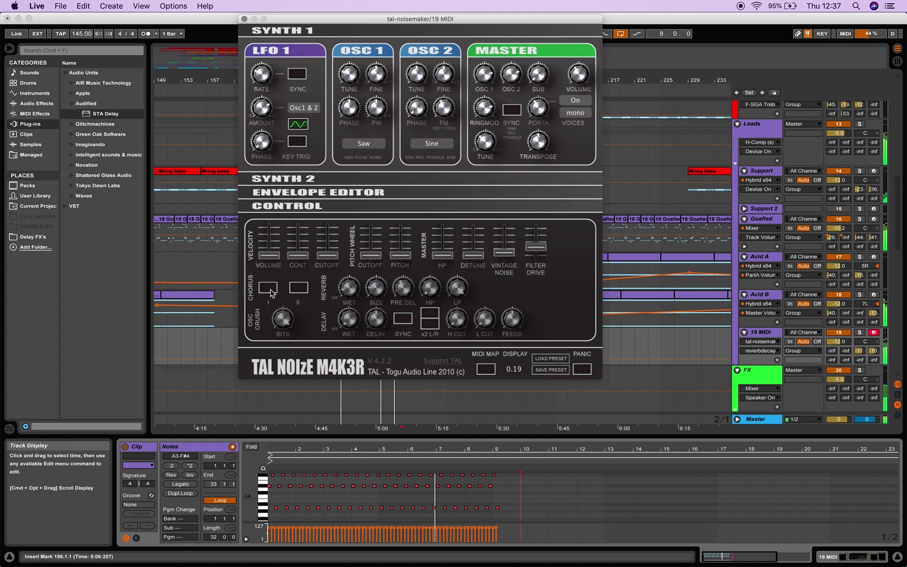
click(298, 288)
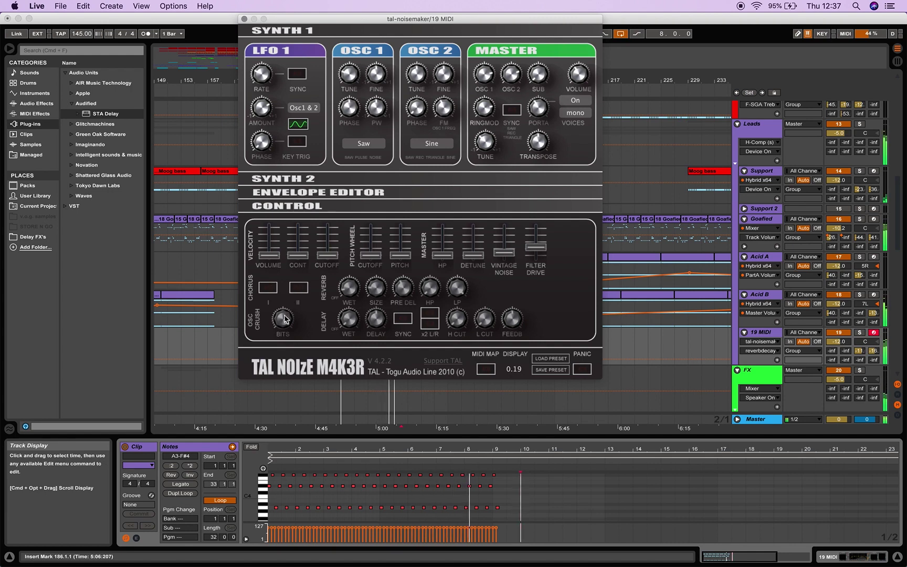
- Set the oscillator bit crush to 1.00 and raise the master high-pass to 0.08
drag(283, 319, 305, 293)
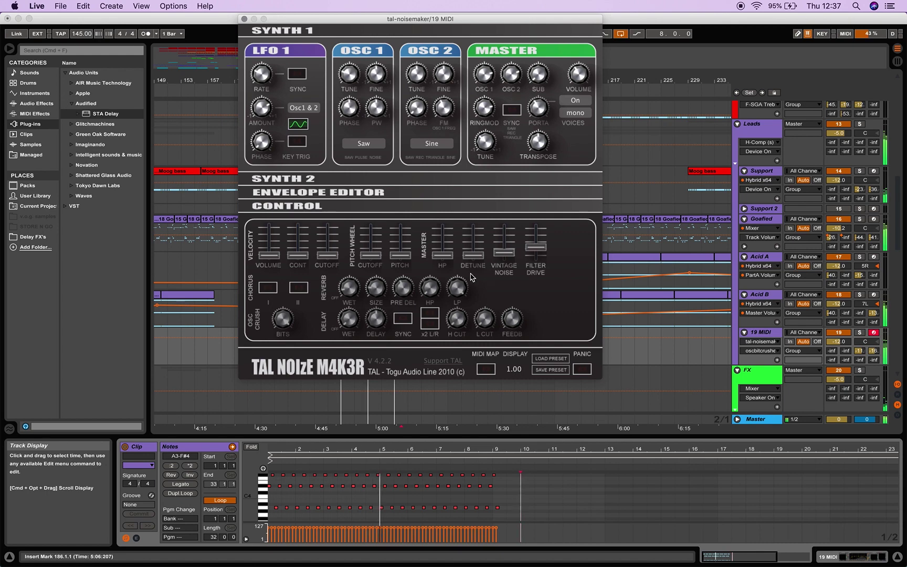
click(442, 255)
drag(441, 255, 443, 247)
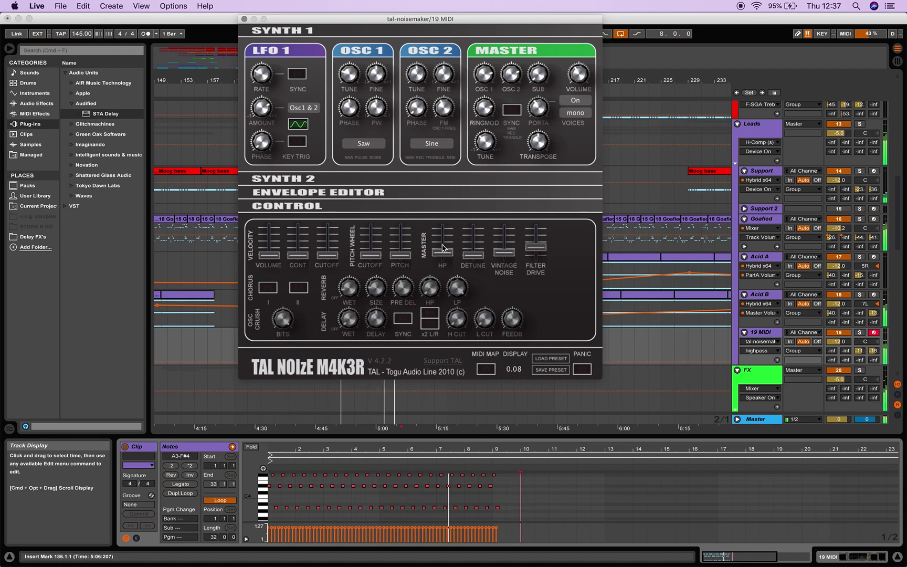
- Return to the Synth 2 section and sweep the filter cutoff up and down, settling on 0.60
click(367, 178)
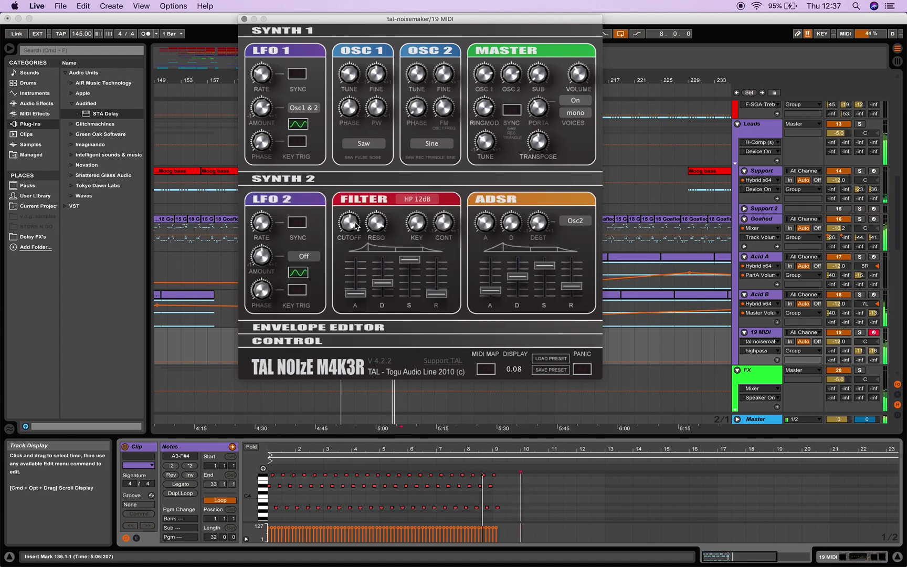
click(344, 224)
drag(344, 225, 353, 183)
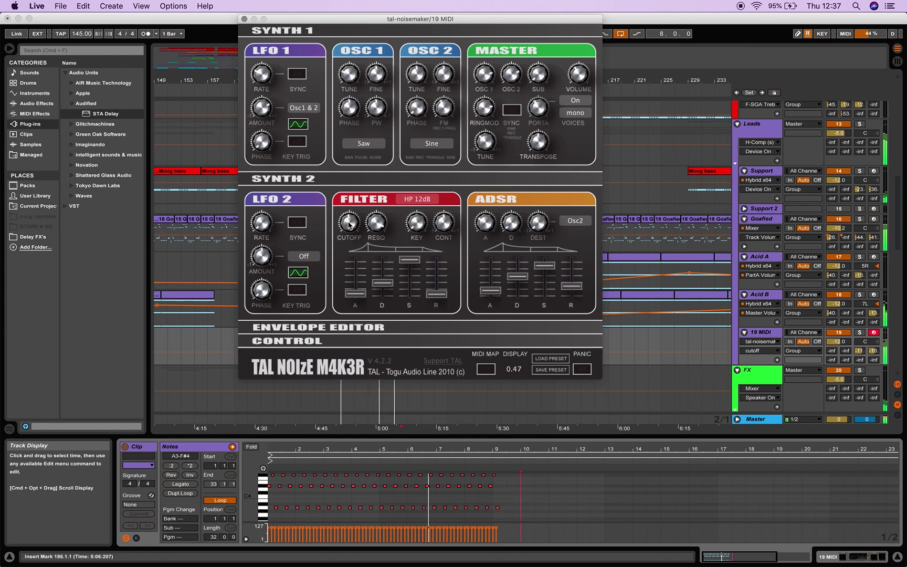
drag(350, 211, 345, 245)
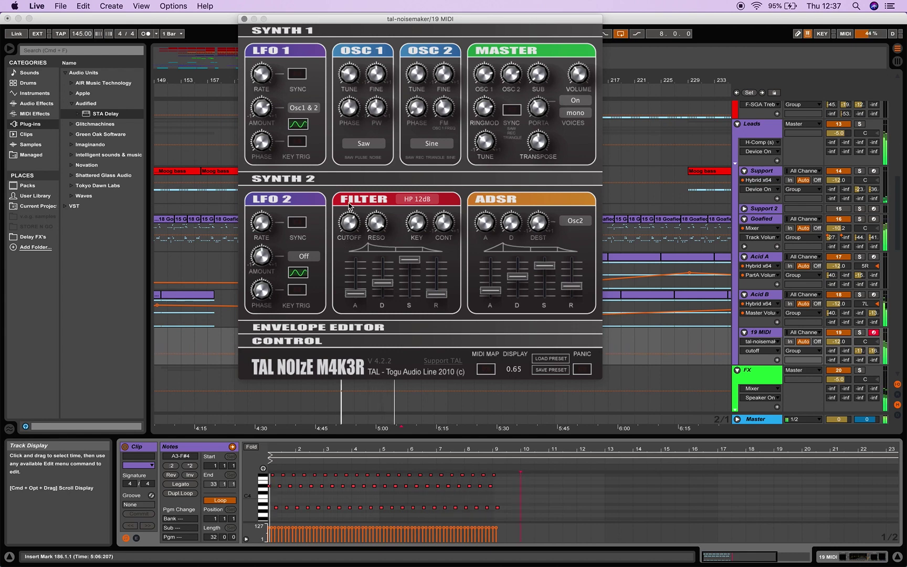
drag(350, 206, 352, 180)
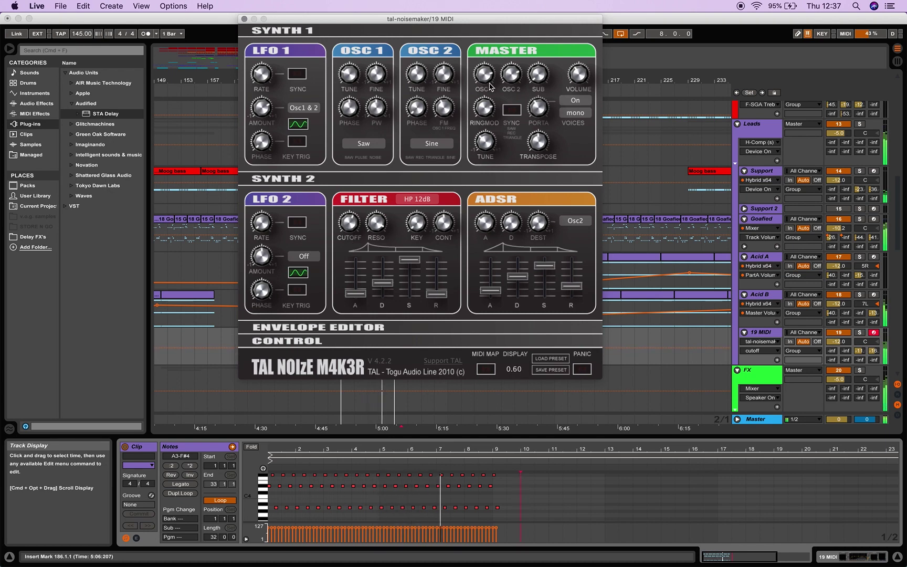
- Set the oscillator 2 FM amount to 0.75 and readjust the filter cutoff to 0.63
drag(446, 122, 444, 75)
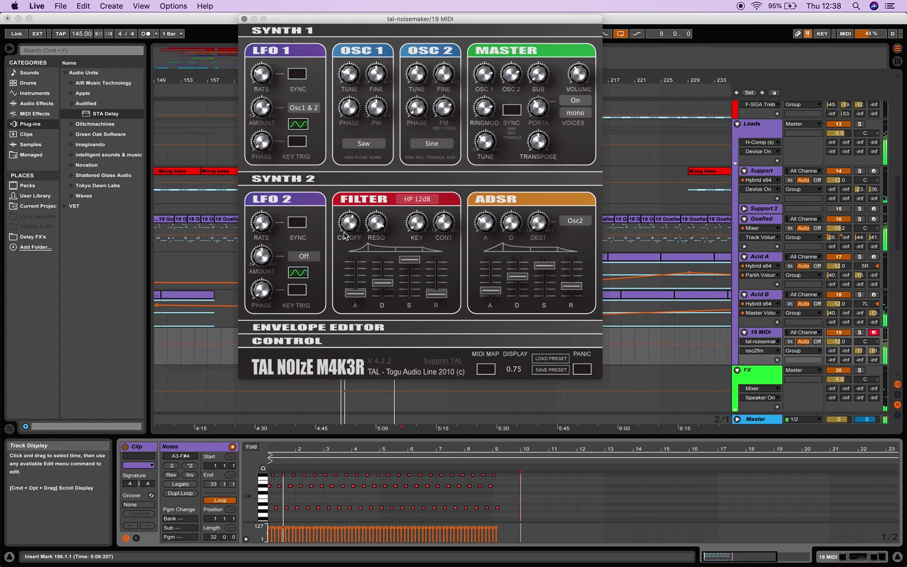
drag(344, 235, 347, 238)
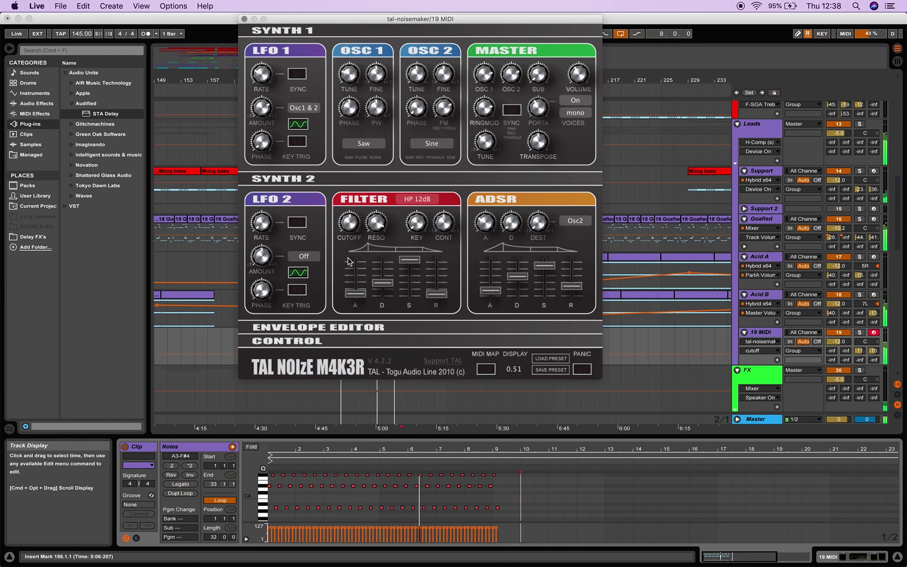
drag(349, 261, 348, 208)
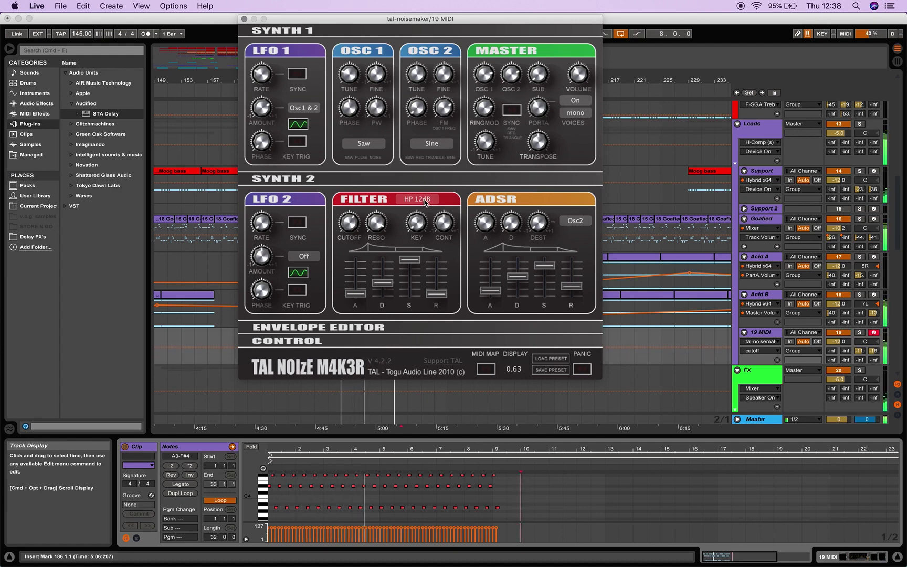
- Change the filter type to LP 6dB with a cutoff of 0.43, and solo the 19 MIDI track
click(425, 203)
click(414, 245)
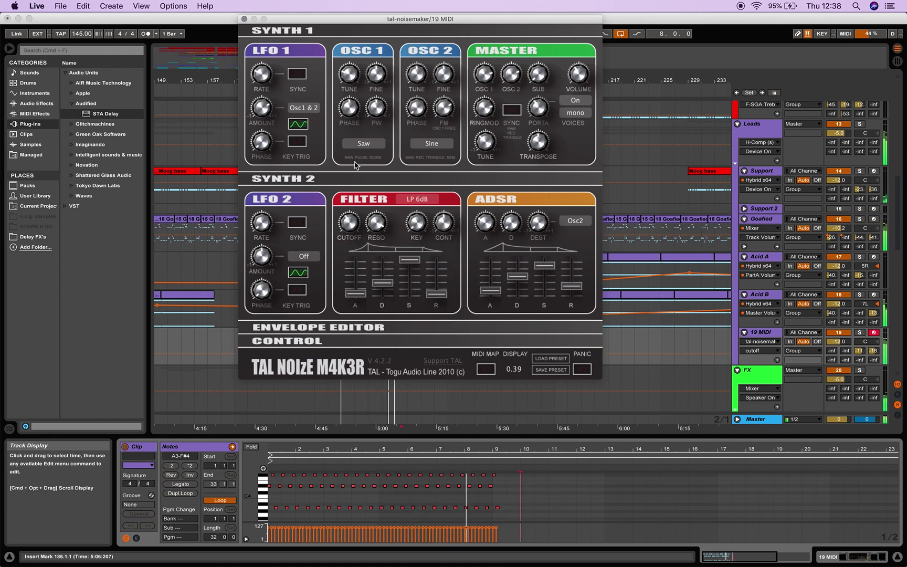
mouse_move(341, 230)
mouse_down()
mouse_move(361, 179)
mouse_move(349, 224)
mouse_move(354, 203)
mouse_move(343, 219)
mouse_up()
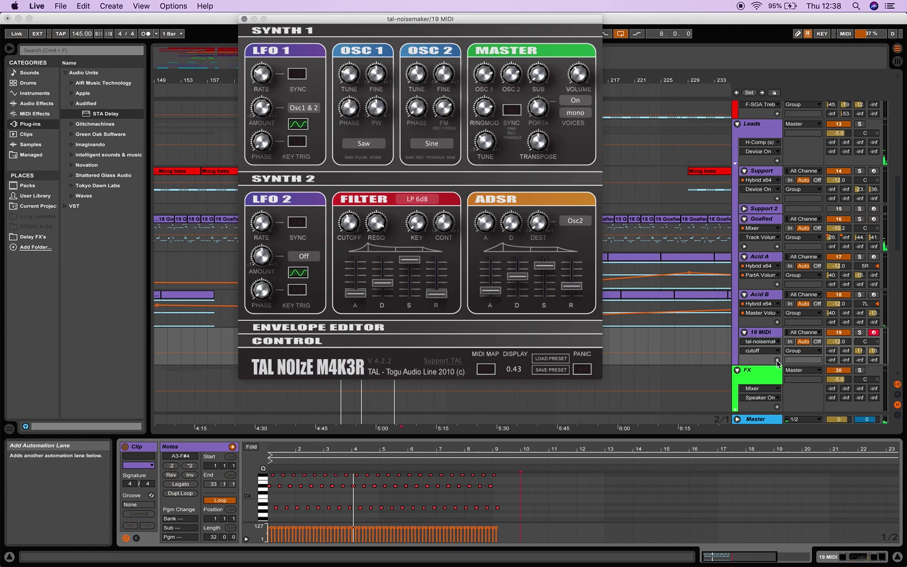
click(860, 333)
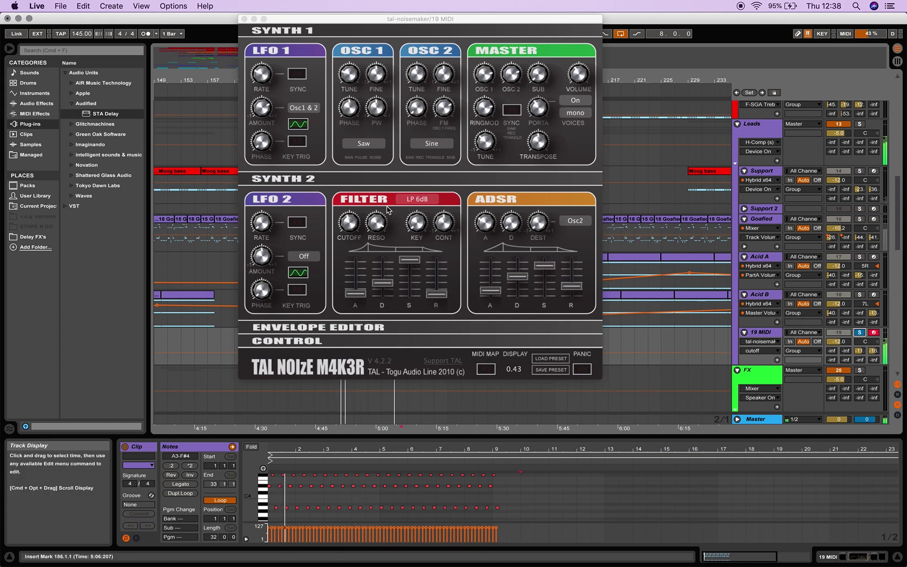
- Sweep the 19 MIDI synth's filter cutoff, bring it down to 0.24 and close the synth window
click(348, 223)
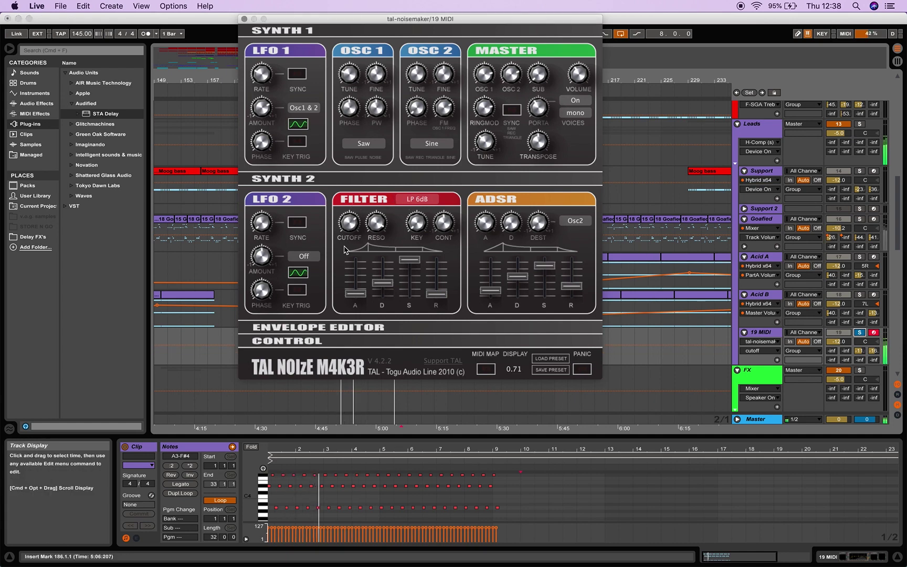
drag(345, 249, 345, 287)
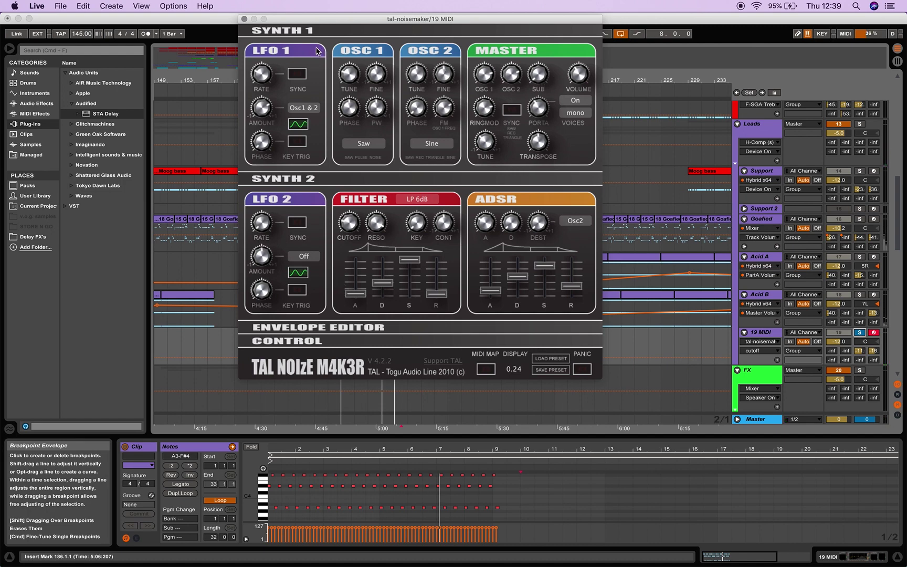
click(244, 20)
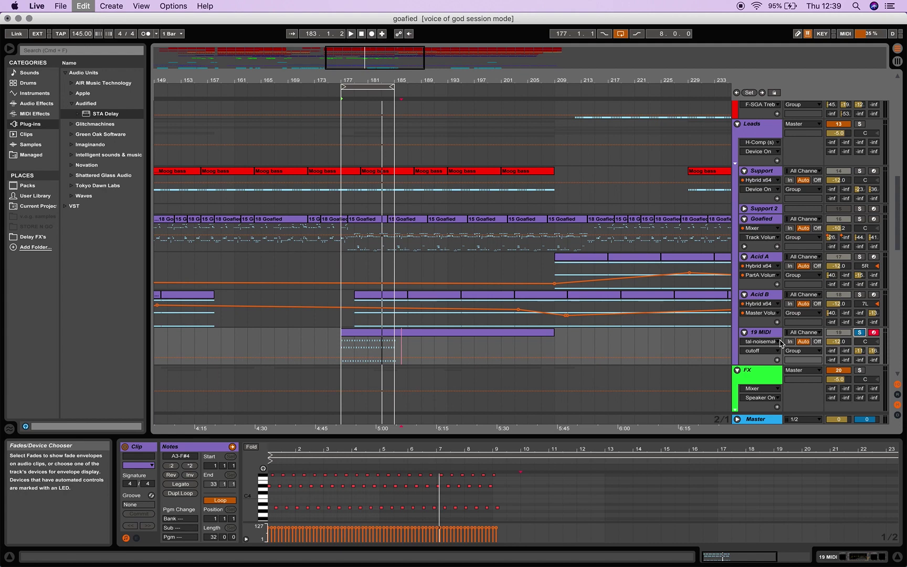
- Duplicate the 19 MIDI track, panning the original to 10L and the copy, 20 MIDI, to 12R
key(super+d)
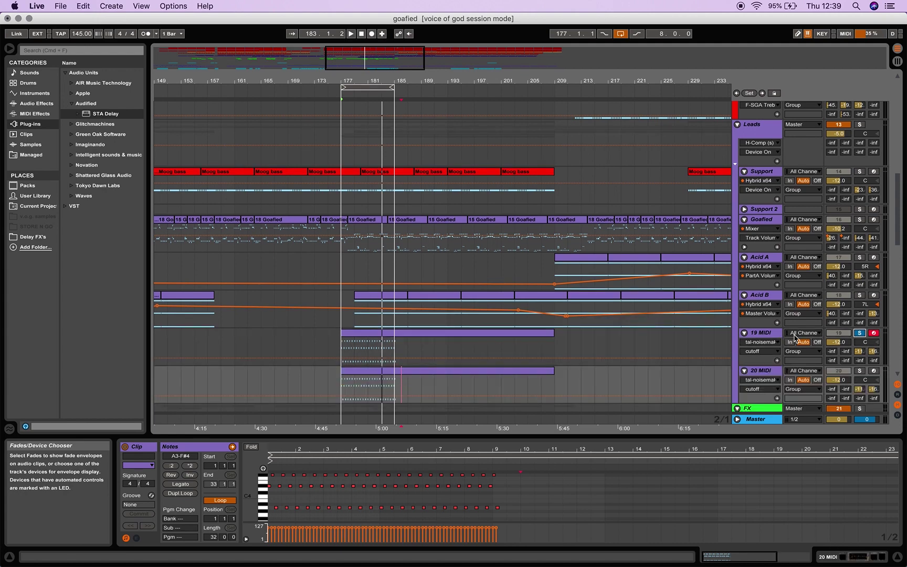
click(865, 342)
drag(865, 341, 865, 343)
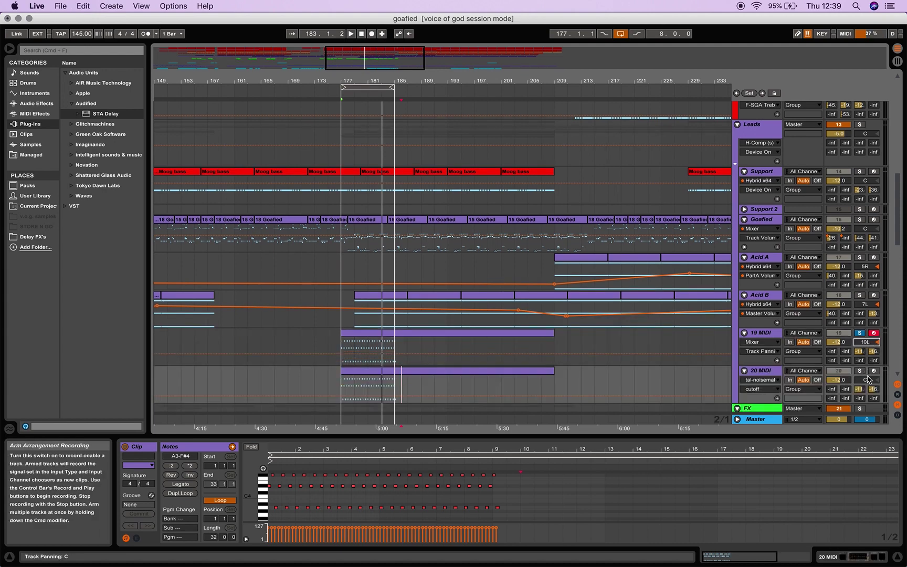
click(865, 379)
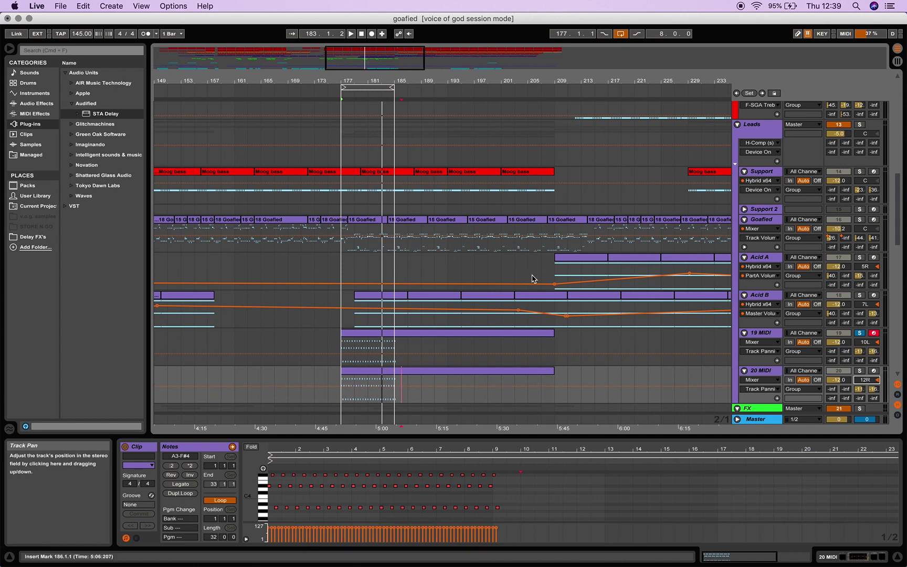
- Play the arrangement from bar 177 and unsolo the 19 MIDI track to hear it with the full mix
click(348, 172)
key(space)
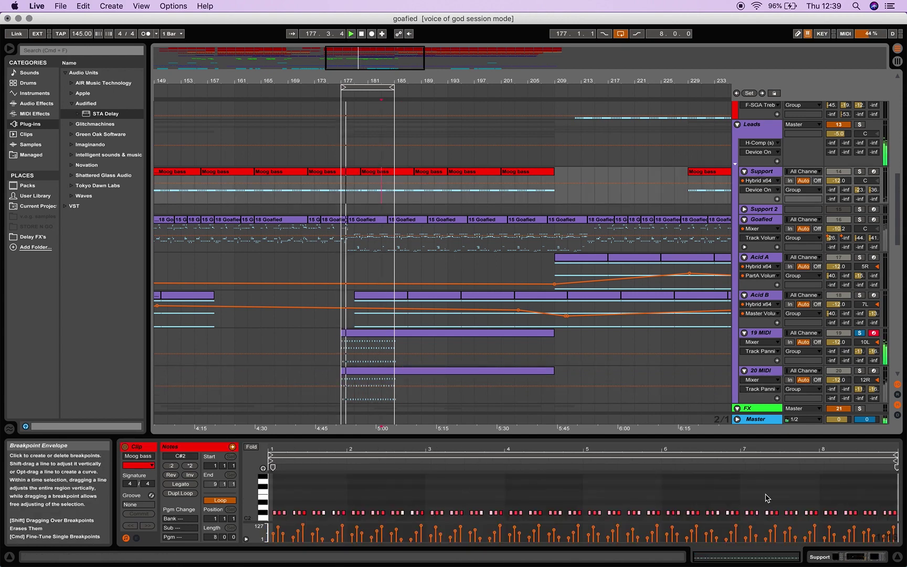
click(859, 334)
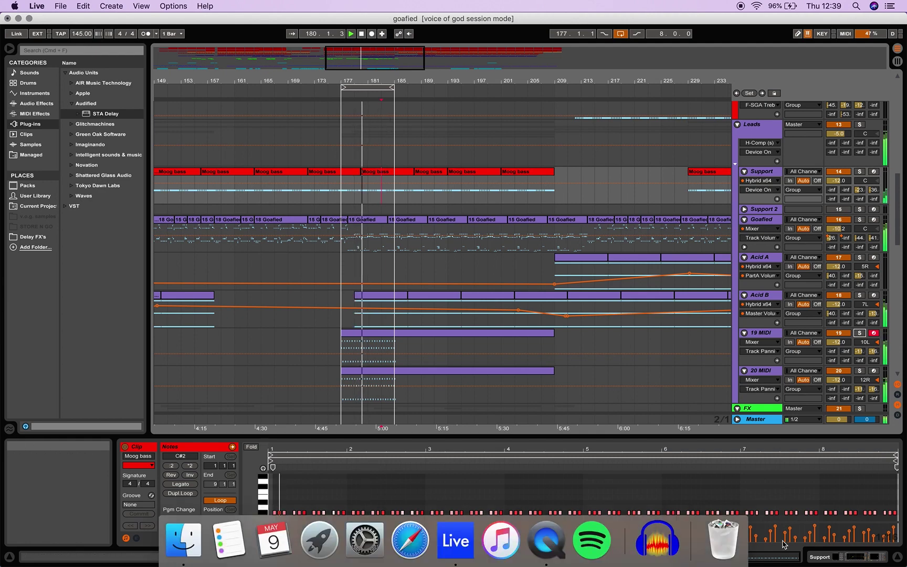
key(shift+Tab)
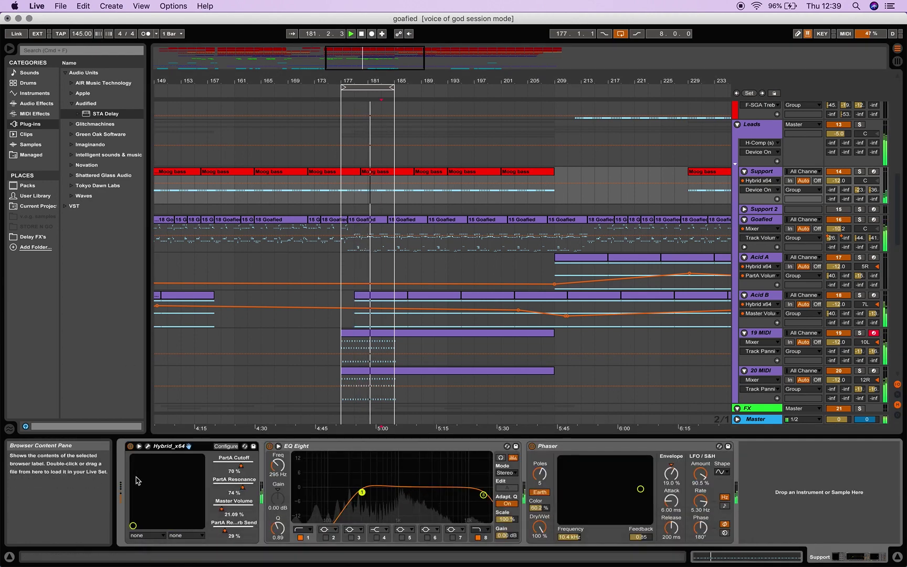
click(147, 446)
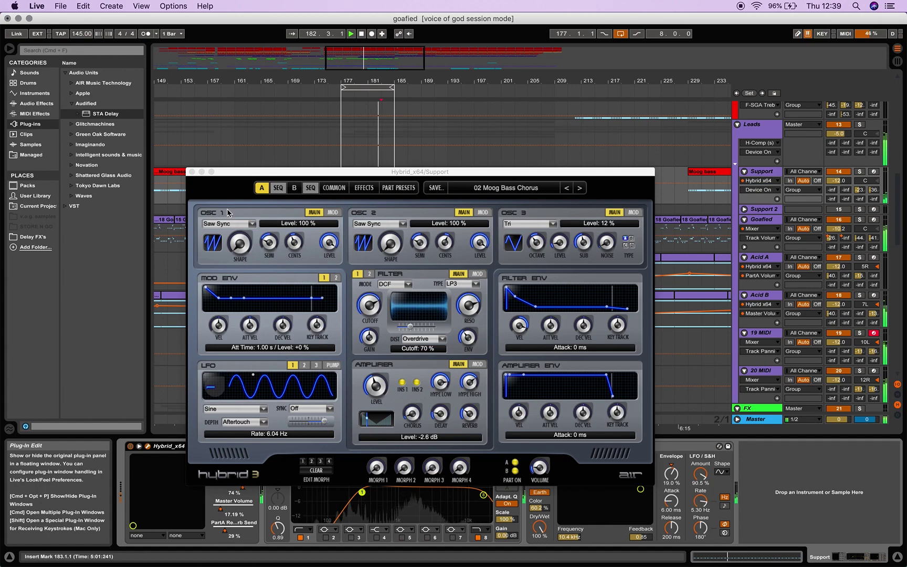
key(super+alt+p)
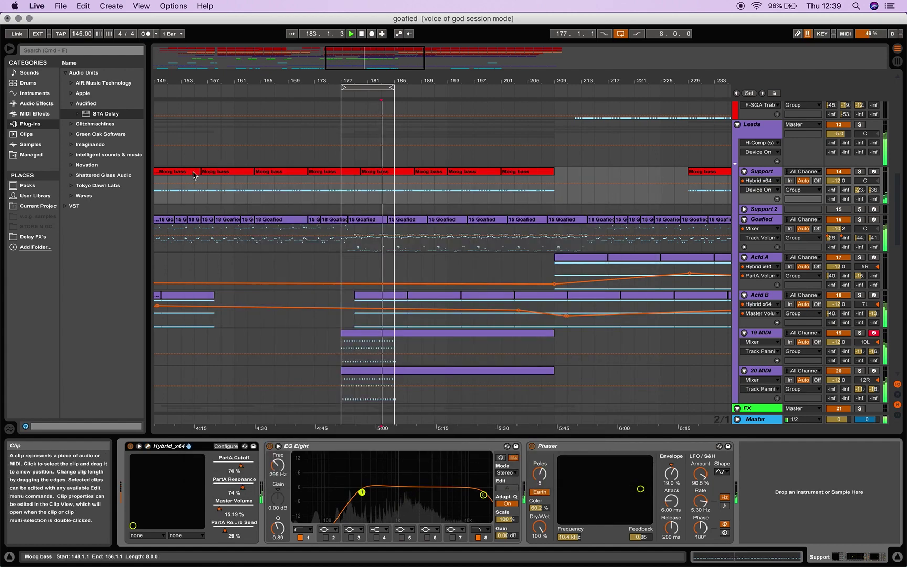
- On the 20 MIDI track, set the tal-noisemaker cutoff to 0.57 and narrow the EQ Eight passband, with the high cut at 14.7 kHz
click(415, 369)
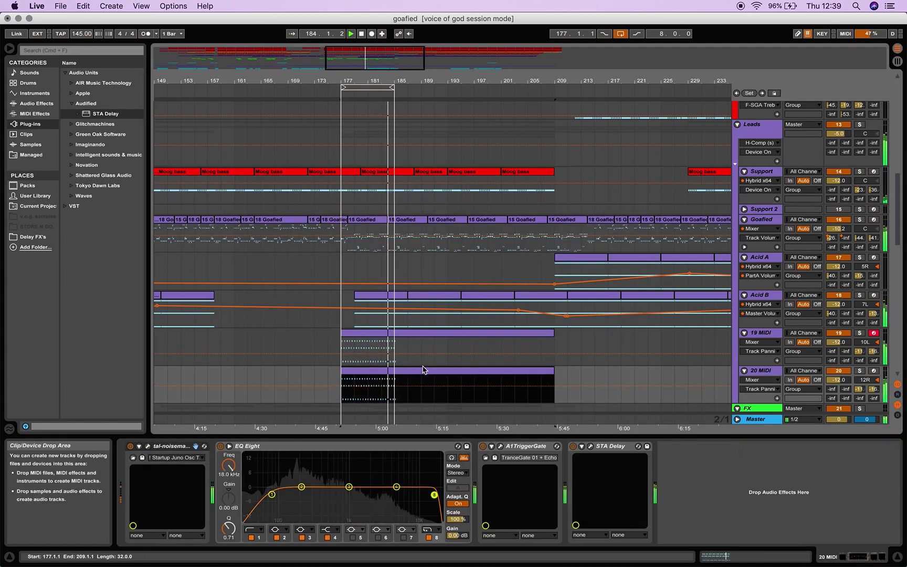
click(148, 446)
click(352, 229)
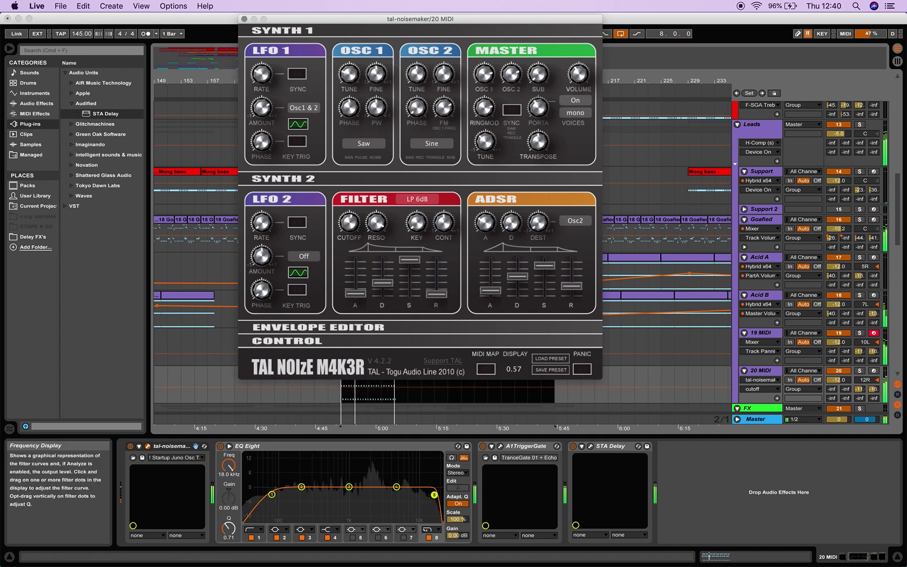
drag(271, 494, 274, 494)
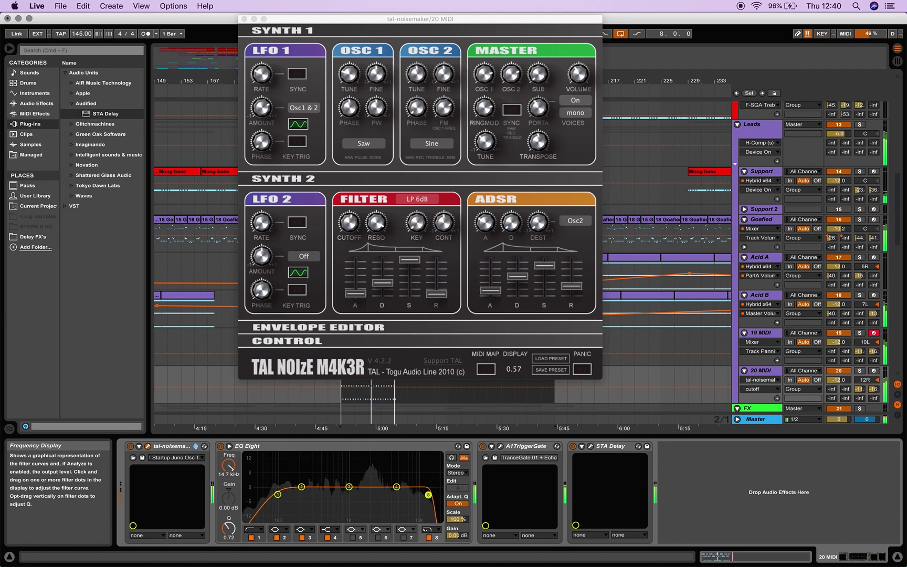
- On the 19 MIDI track's EQ Eight, raise the low-cut frequency slightly and lower the high cut to 13.9 kHz
click(758, 332)
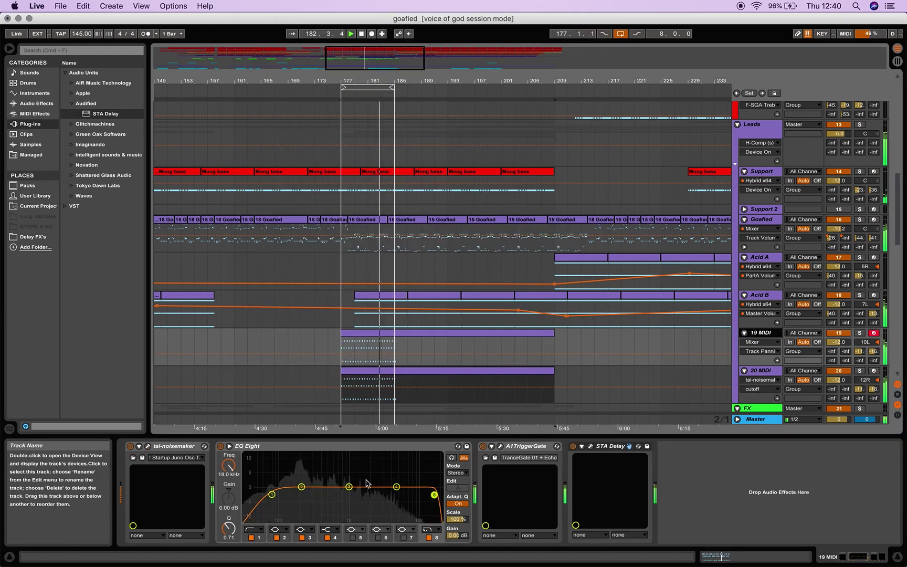
drag(272, 493, 279, 493)
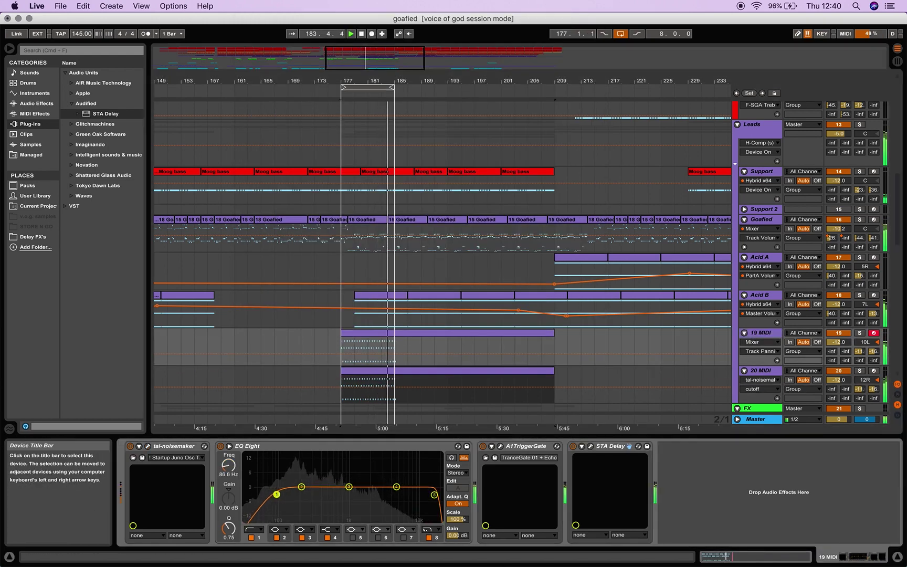
drag(434, 494, 426, 495)
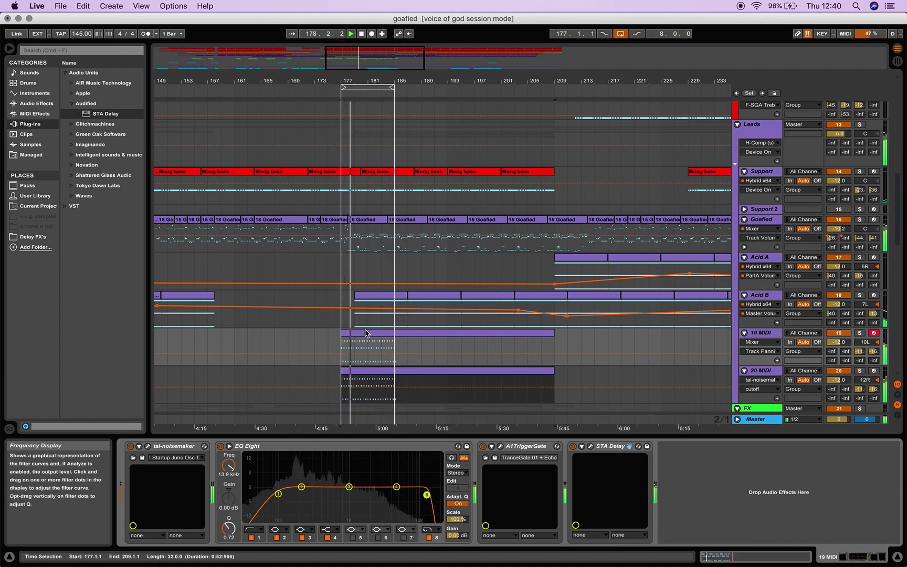
- Open the 19 MIDI track's tal-noisemaker and sweep the filter cutoff, settling on 0.35
click(148, 446)
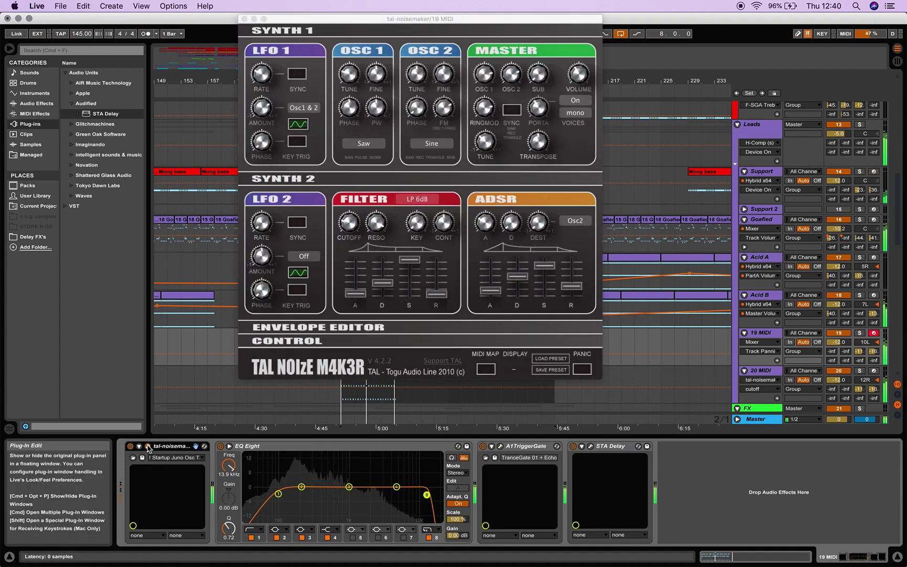
drag(347, 230, 346, 212)
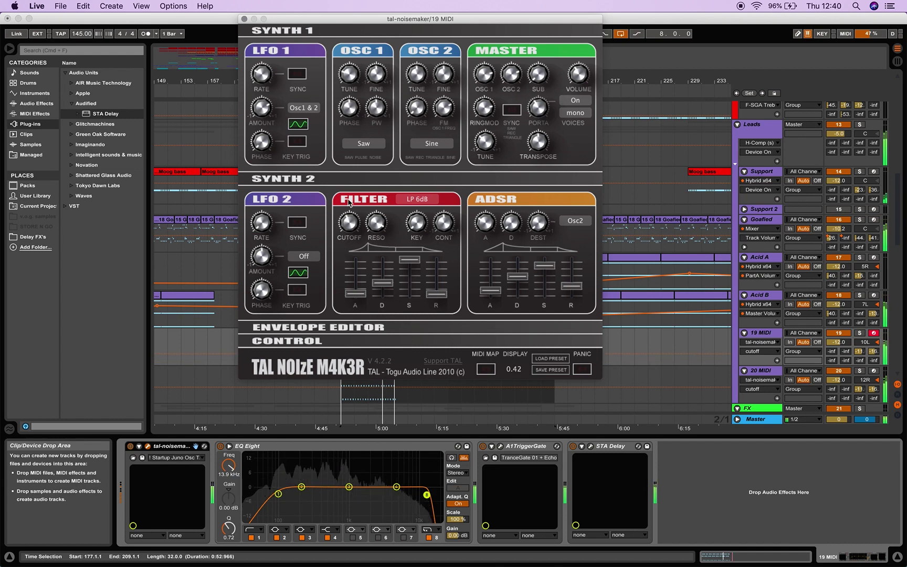
drag(351, 167, 353, 216)
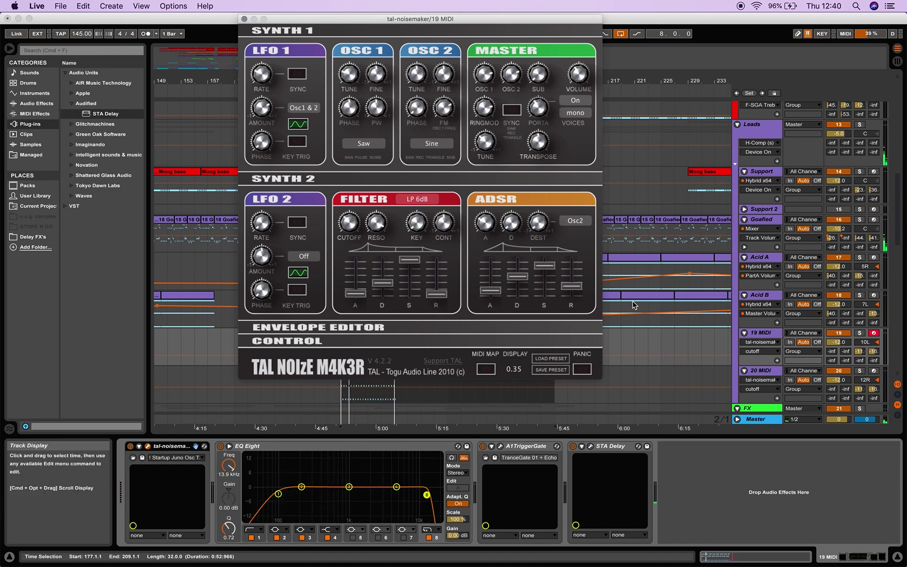
- Delete the duplicated 20 MIDI track
click(764, 373)
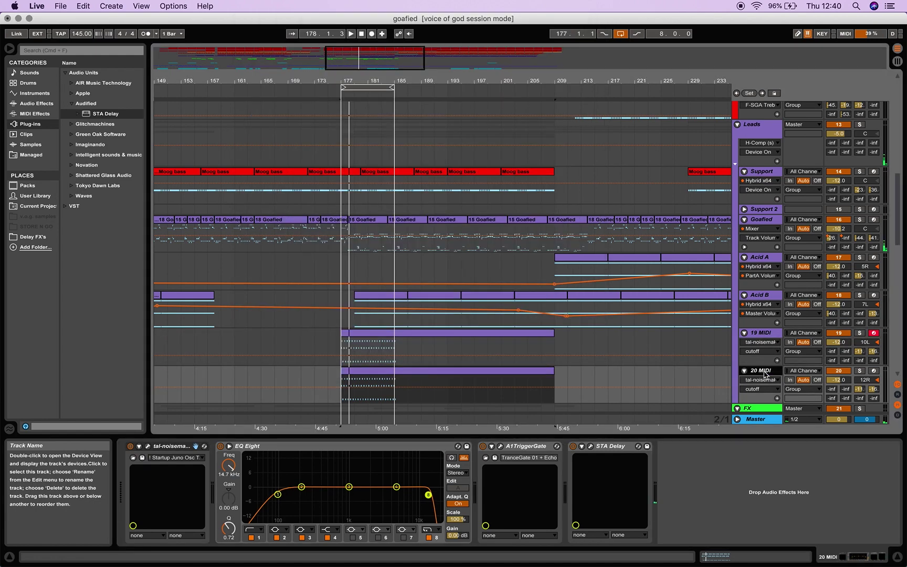
key(BackSpace)
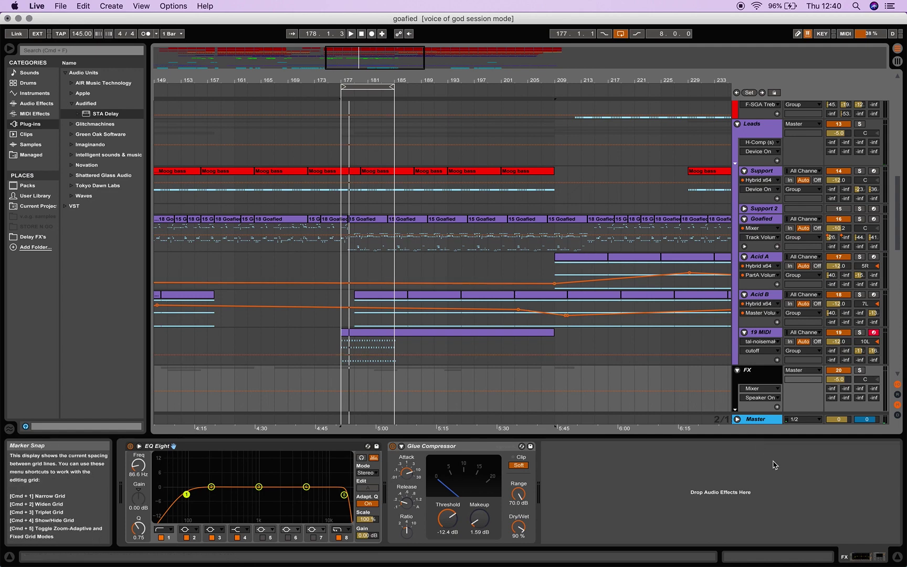
- Select all notes in the 19 MIDI clip and lengthen them together
click(371, 334)
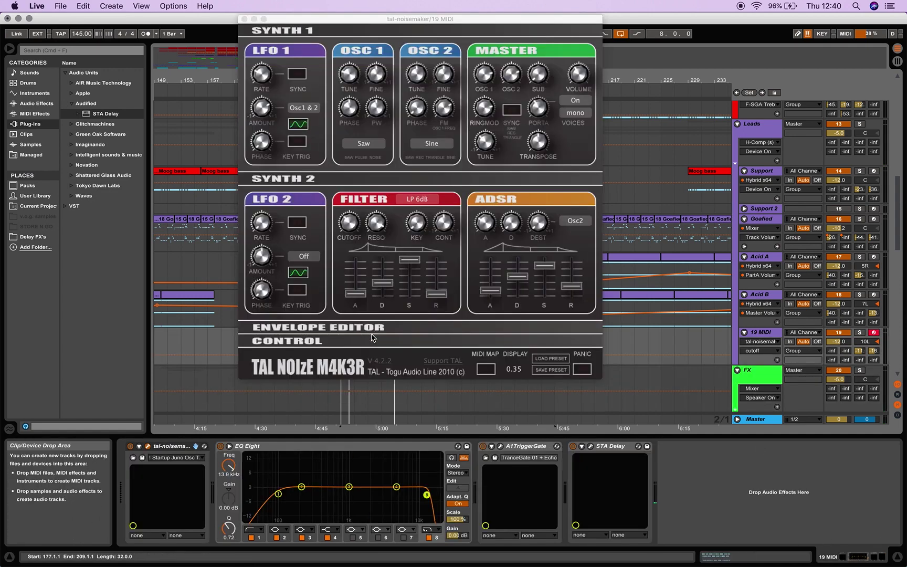
click(734, 556)
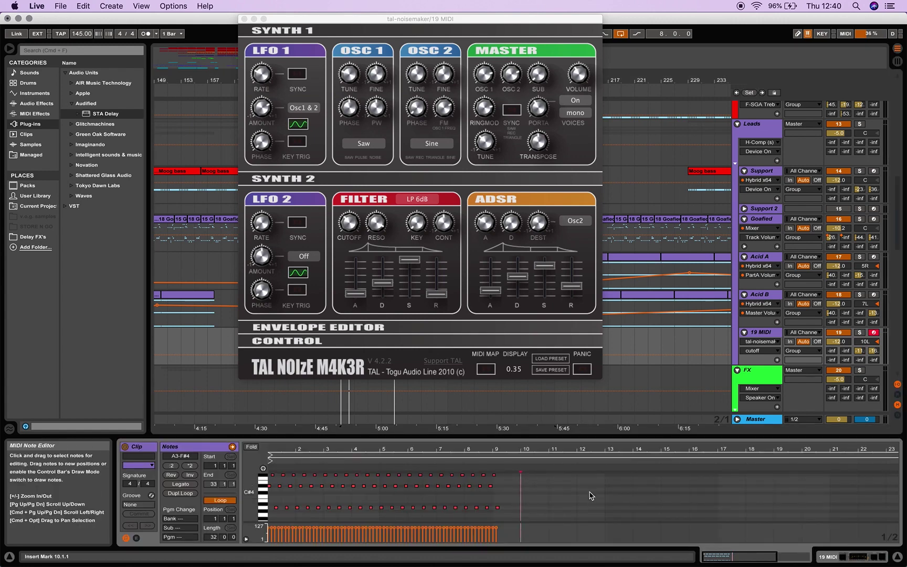
drag(509, 471, 307, 498)
drag(501, 514, 230, 436)
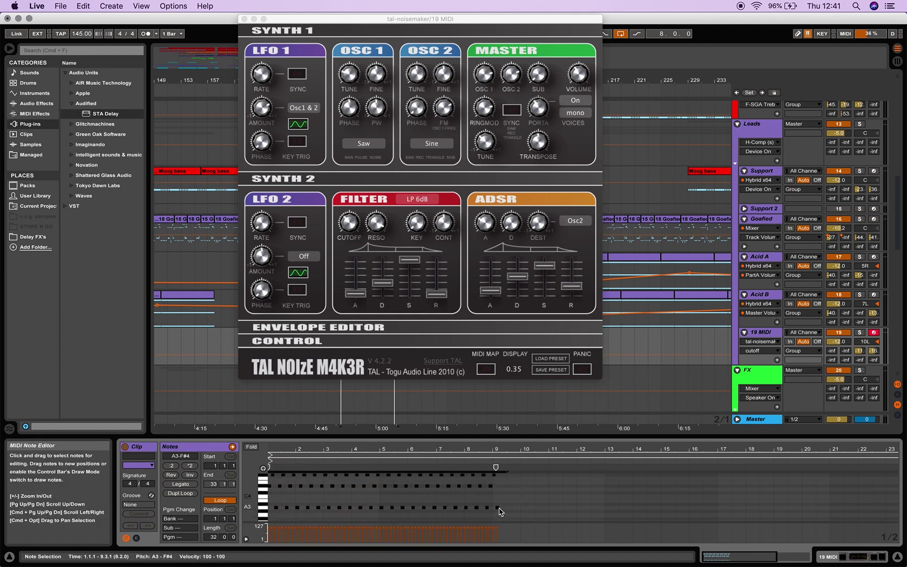
drag(499, 508, 498, 508)
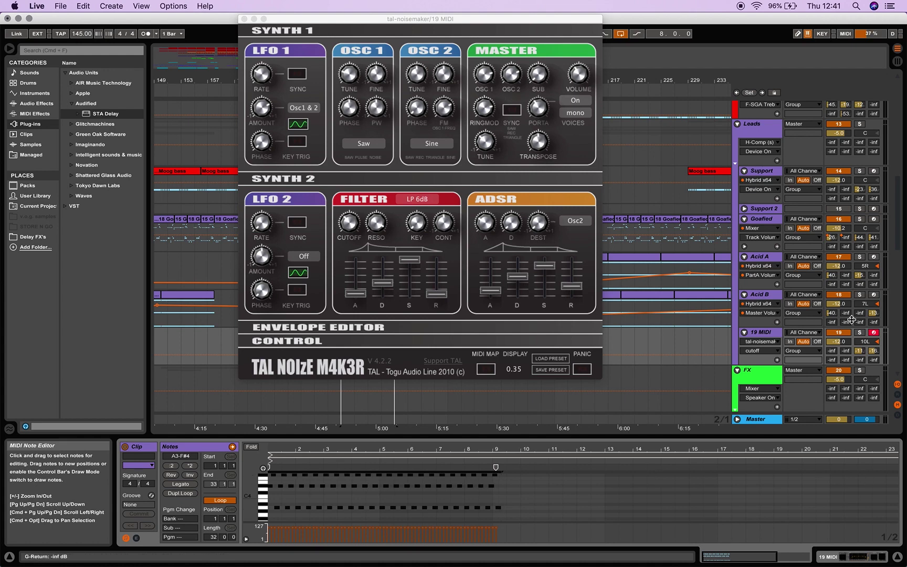
- Solo the 19 MIDI track and raise the synth's portamento to 0.71
click(859, 333)
click(860, 332)
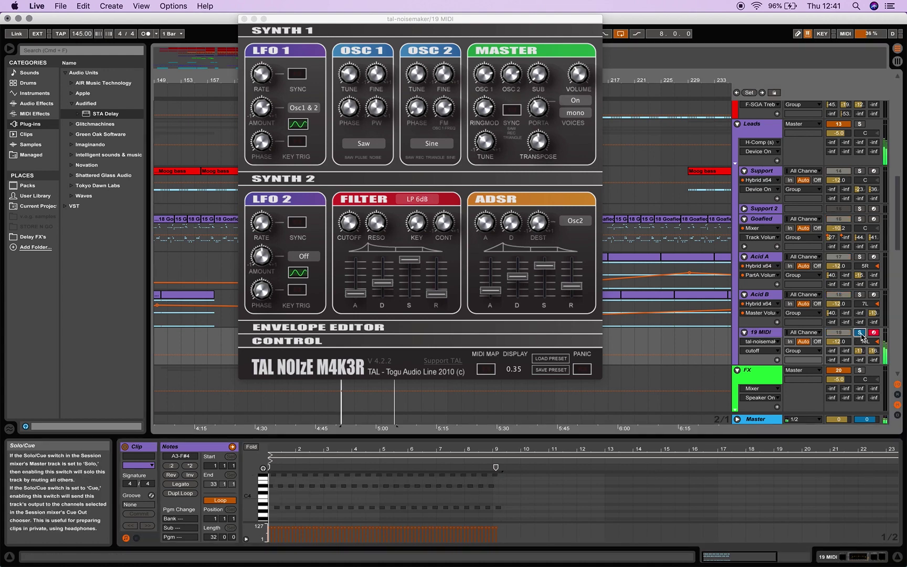
drag(543, 117, 545, 67)
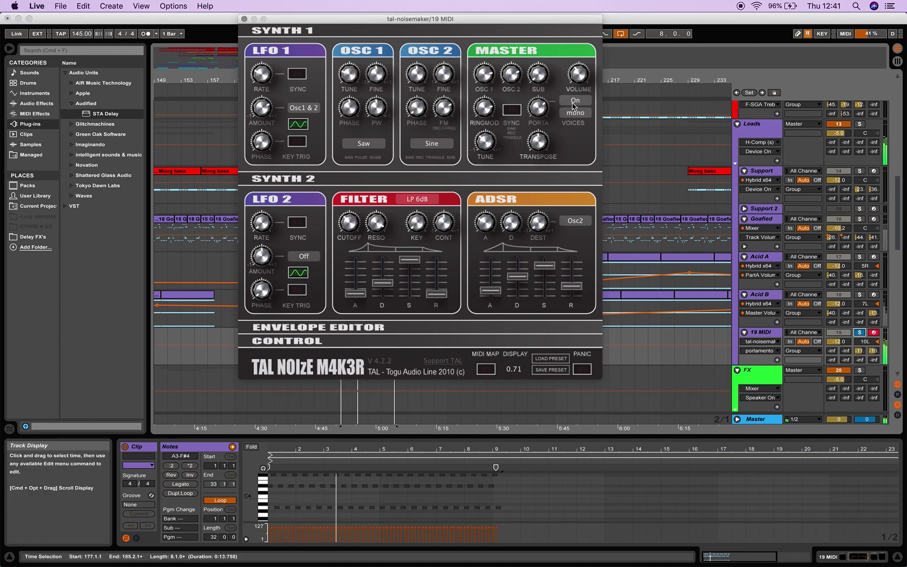
- Try the Auto portamento mode on the synth and switch it back to On
click(575, 102)
click(572, 124)
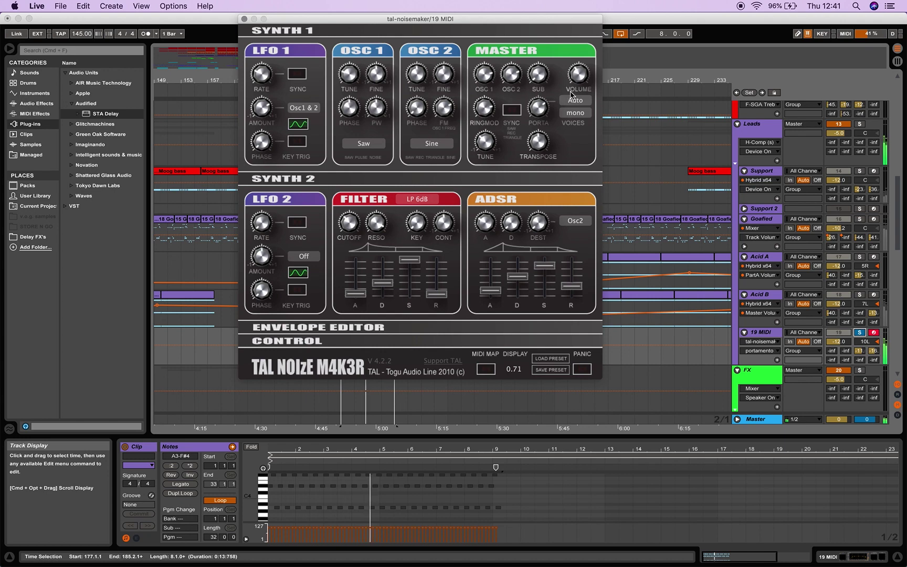
click(574, 101)
click(575, 132)
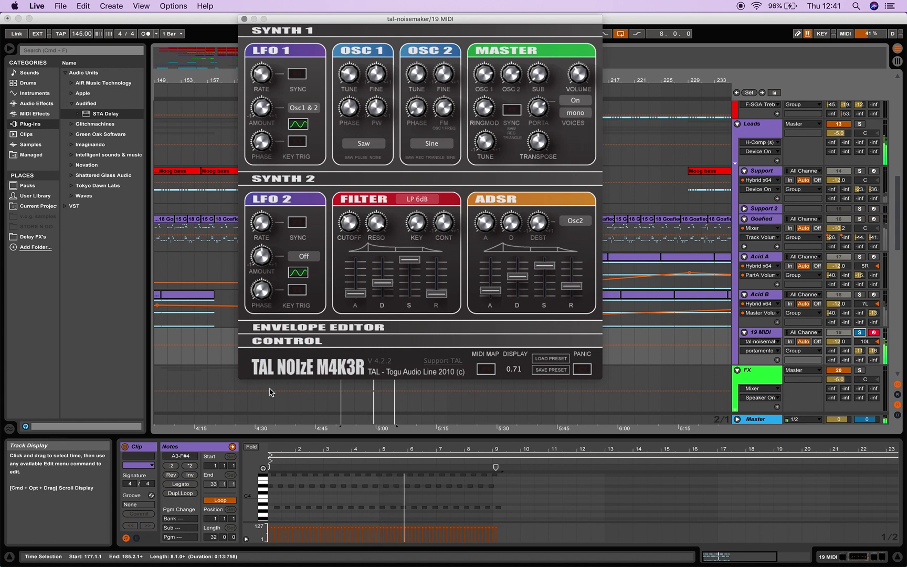
- Shorten all the selected notes slightly, keeping only a small overlap between consecutive notes
click(336, 466)
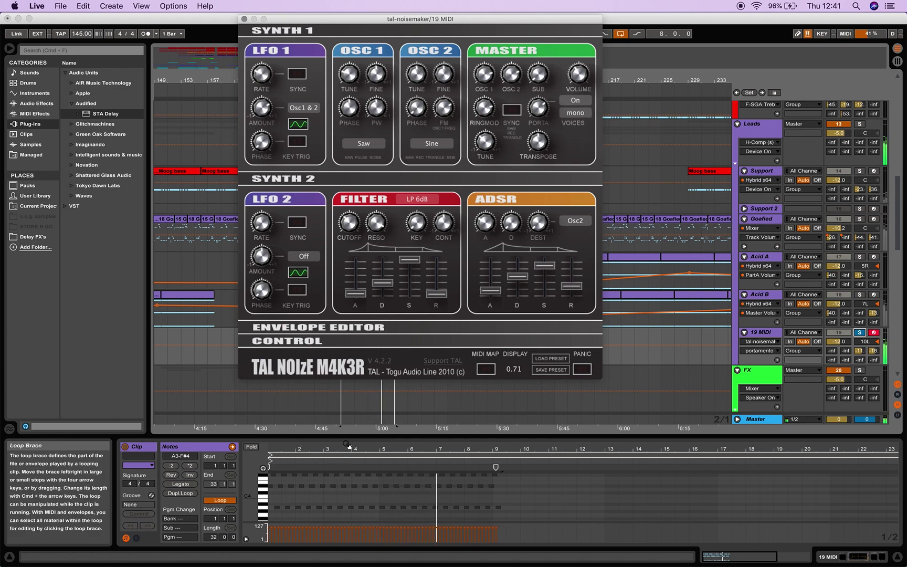
drag(337, 449, 354, 488)
click(353, 488)
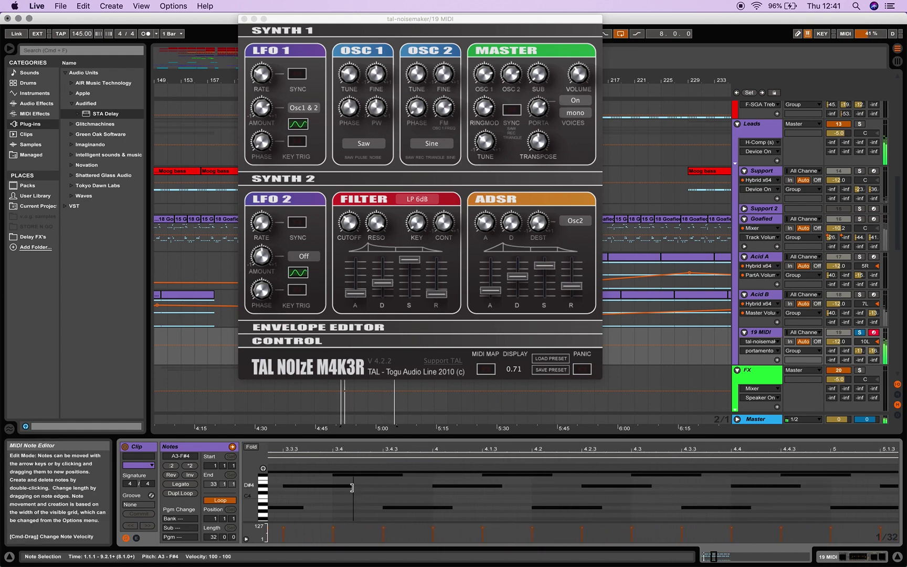
mouse_move(341, 487)
mouse_down()
mouse_move(310, 482)
mouse_move(341, 482)
mouse_up()
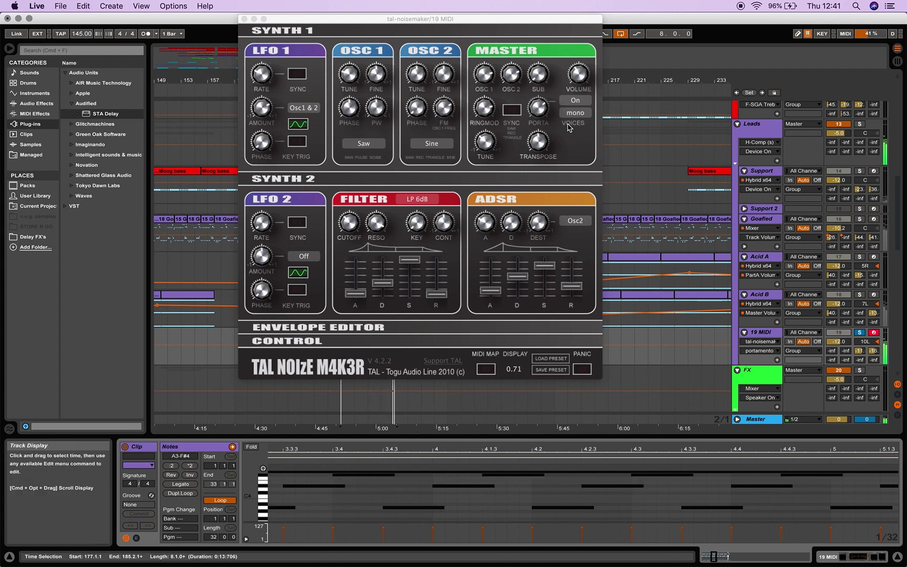
- Sweep the synth's portamento amount and settle on 0.41
drag(537, 116, 537, 84)
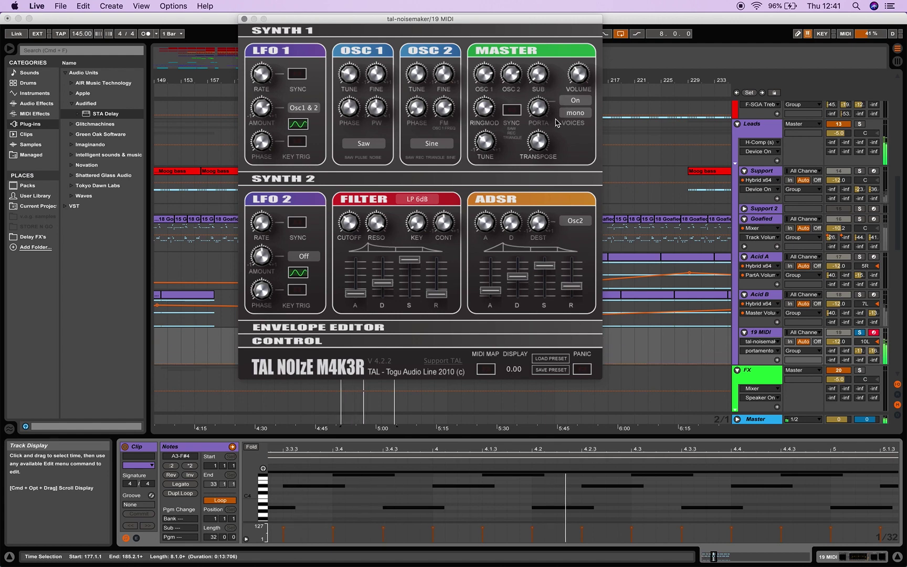
drag(545, 115, 539, 79)
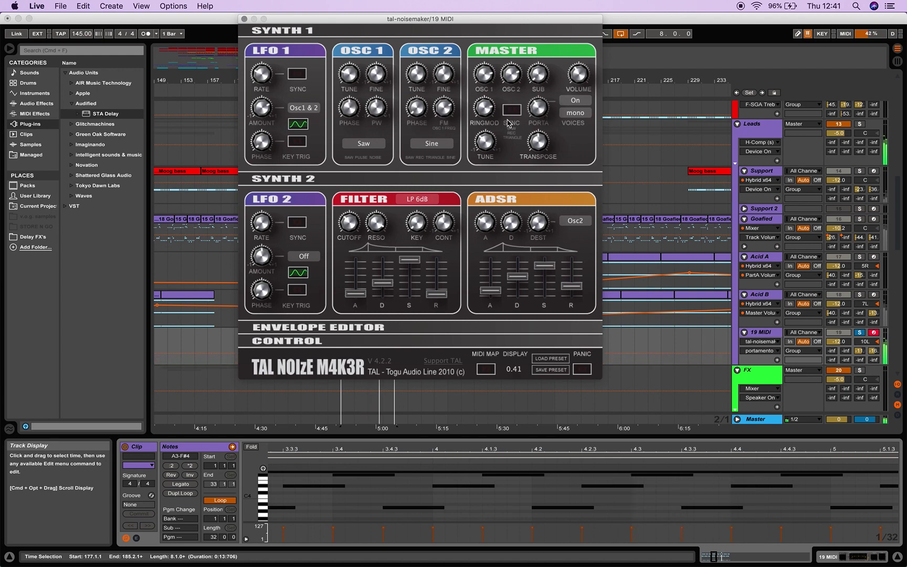
- Set the synth's portamento to 0.40 and trim all the selected notes a little further to reduce their overlap
drag(541, 83, 533, 111)
drag(345, 487, 332, 488)
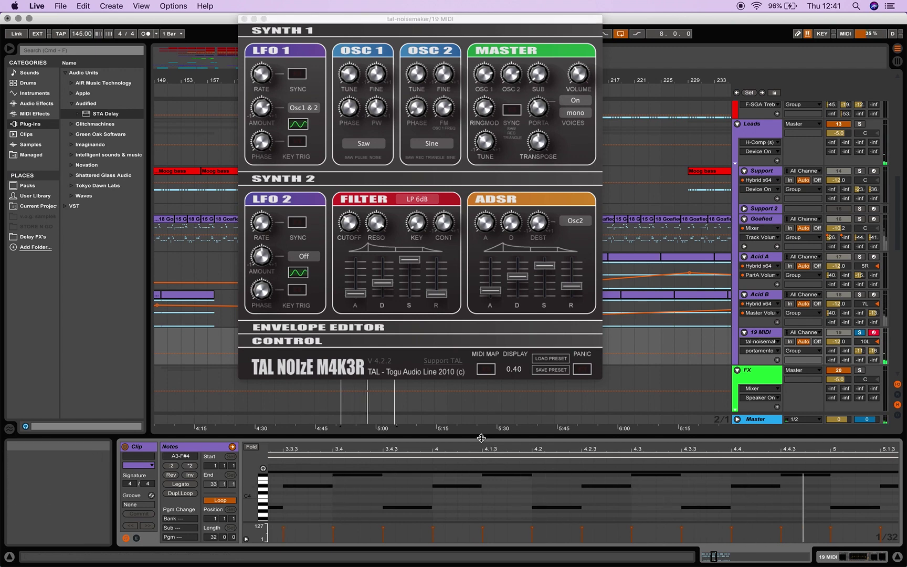
drag(481, 439, 480, 391)
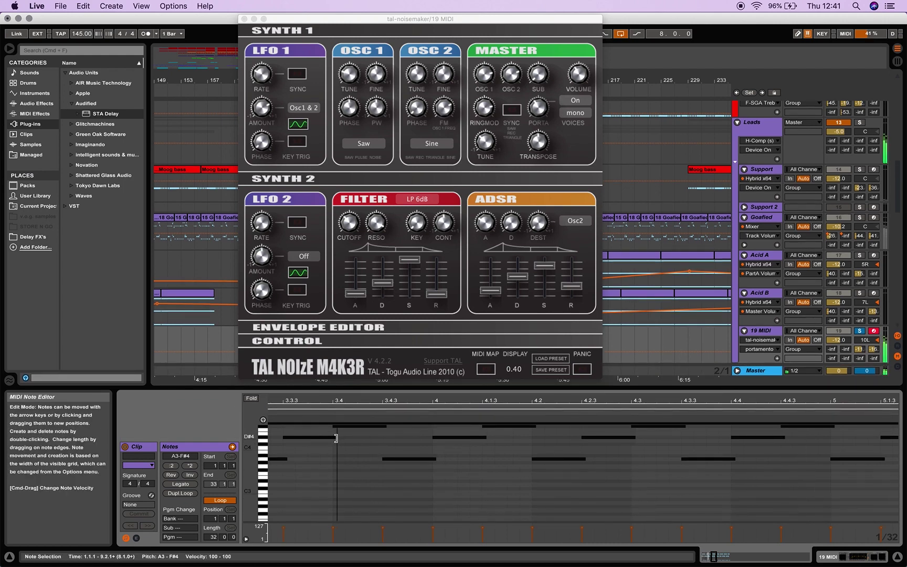
key(space)
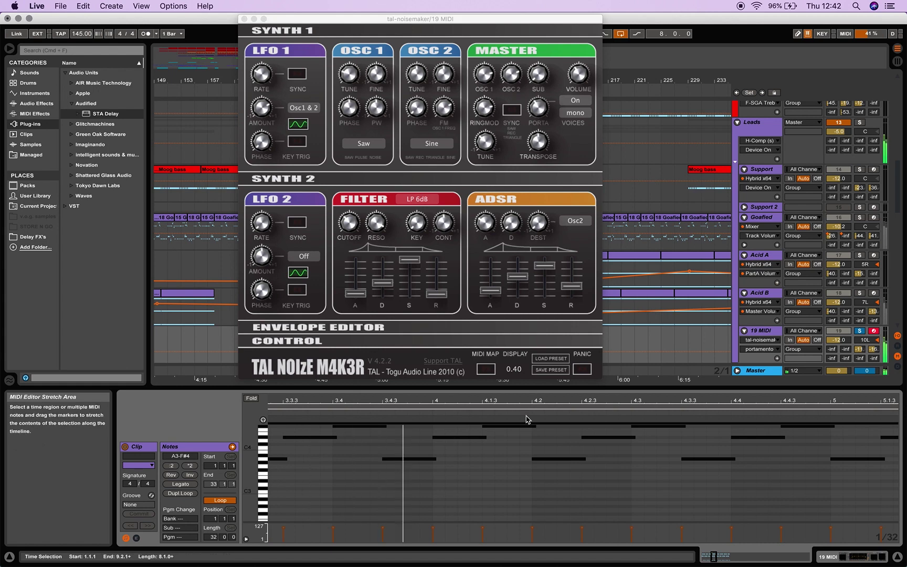
- Raise the row of F#4 notes by a semitone to G4 and lengthen them so each runs well over the following notes
double_click(522, 399)
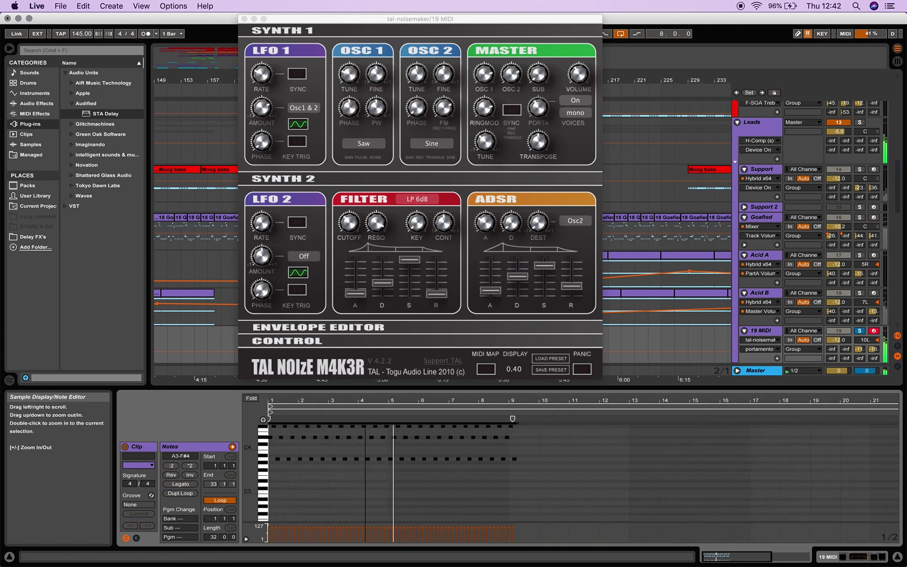
drag(531, 424, 268, 423)
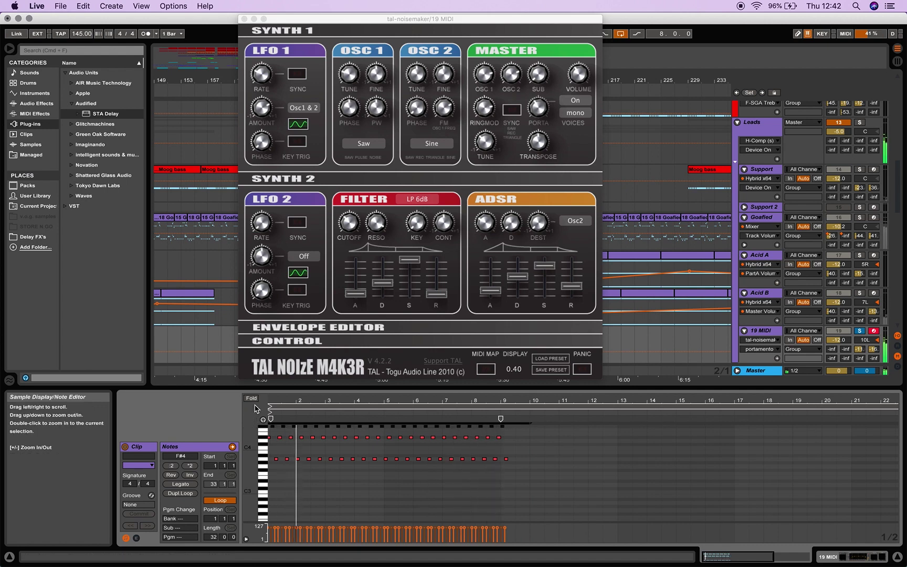
scroll(256, 408, up, 3)
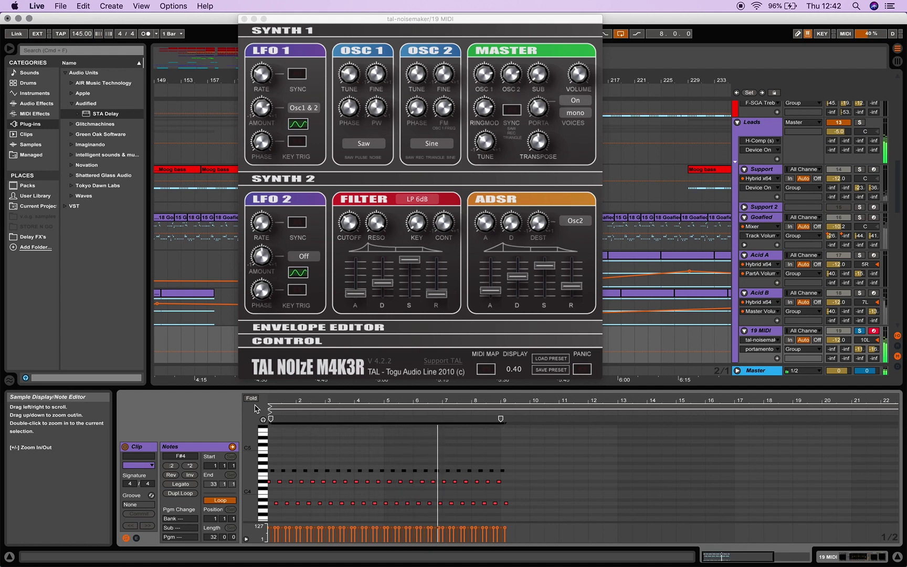
key(shift+Down)
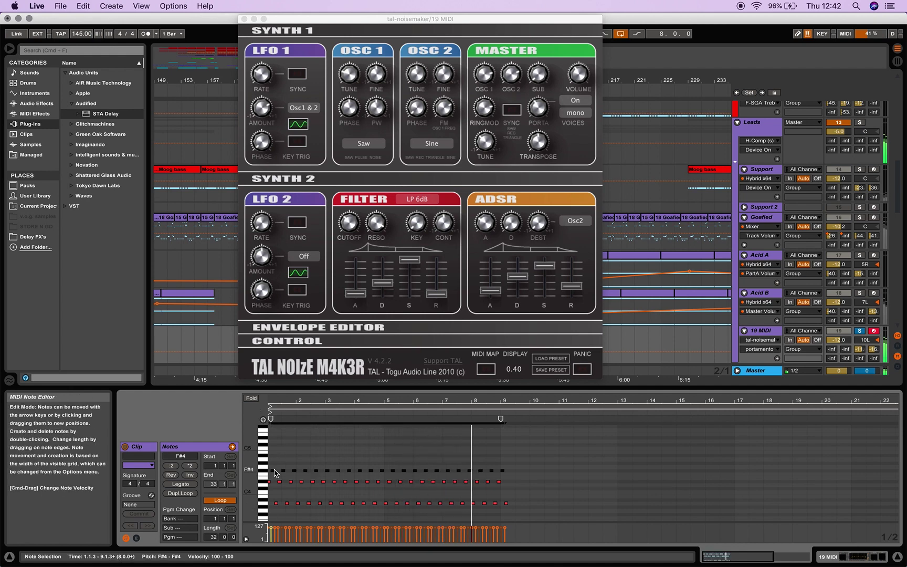
key(Up)
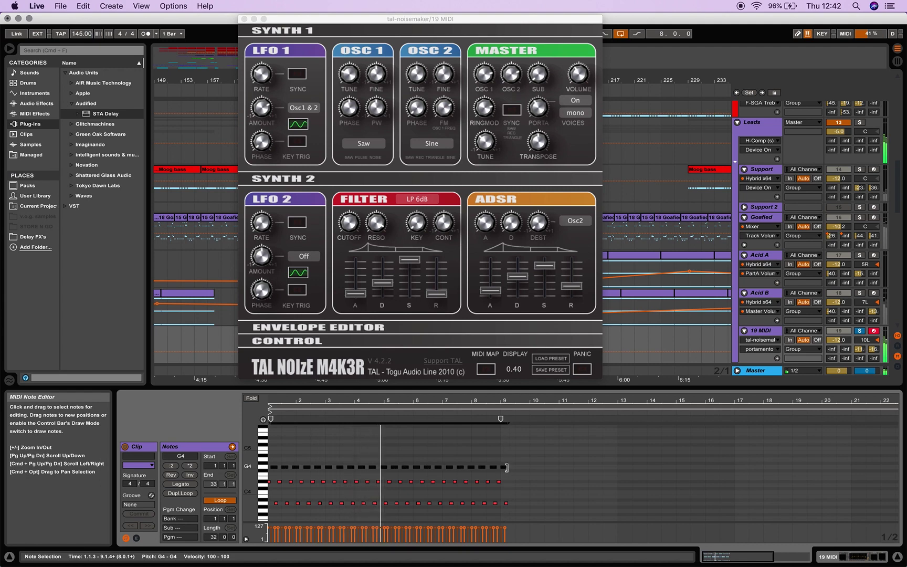
drag(458, 407, 459, 428)
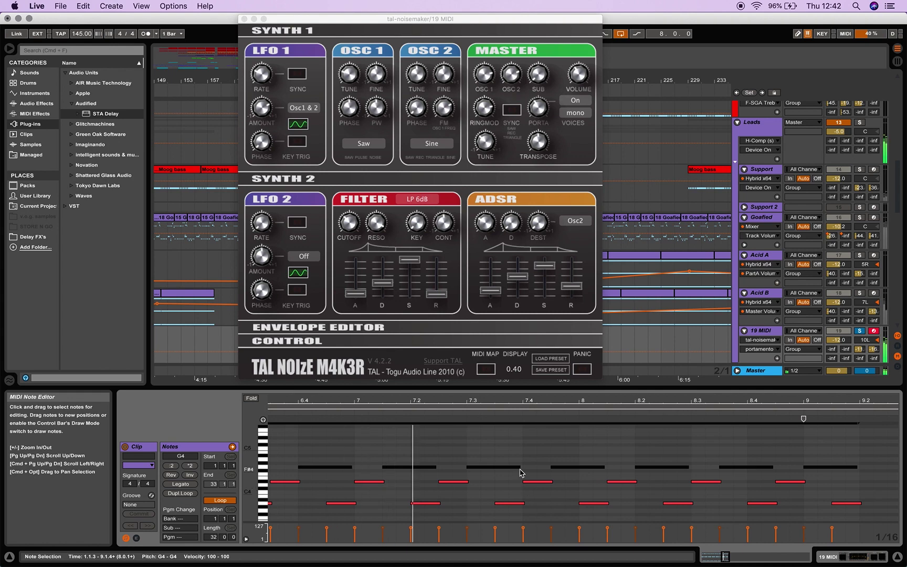
drag(520, 467, 529, 467)
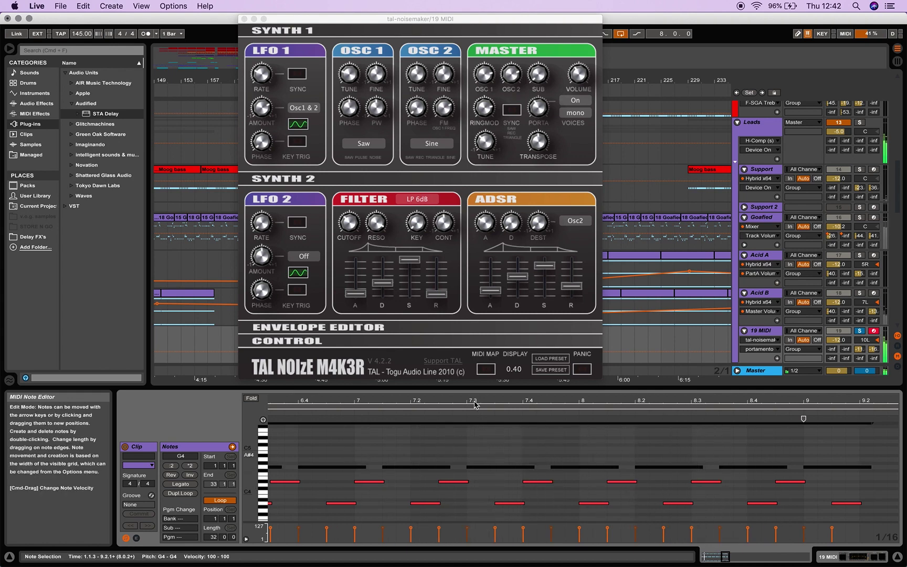
- Adjust the synth's filter cutoff while listening and settle on 0.55
click(348, 223)
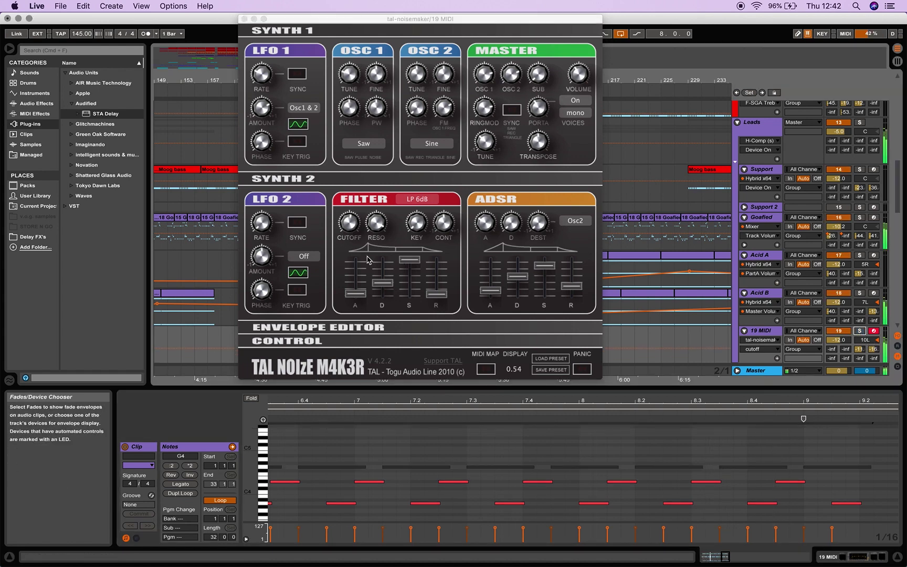
click(345, 221)
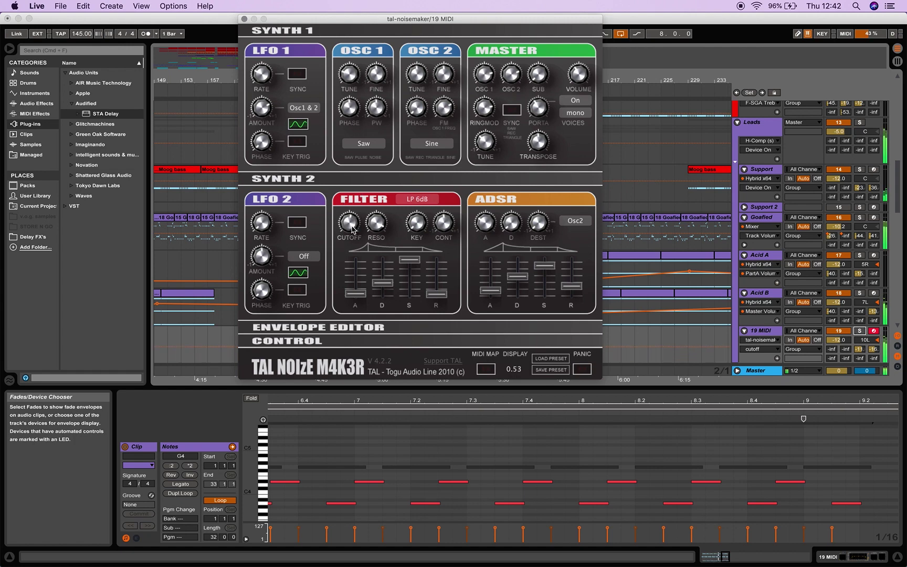
mouse_move(346, 228)
mouse_down()
mouse_move(349, 210)
mouse_move(346, 226)
mouse_up()
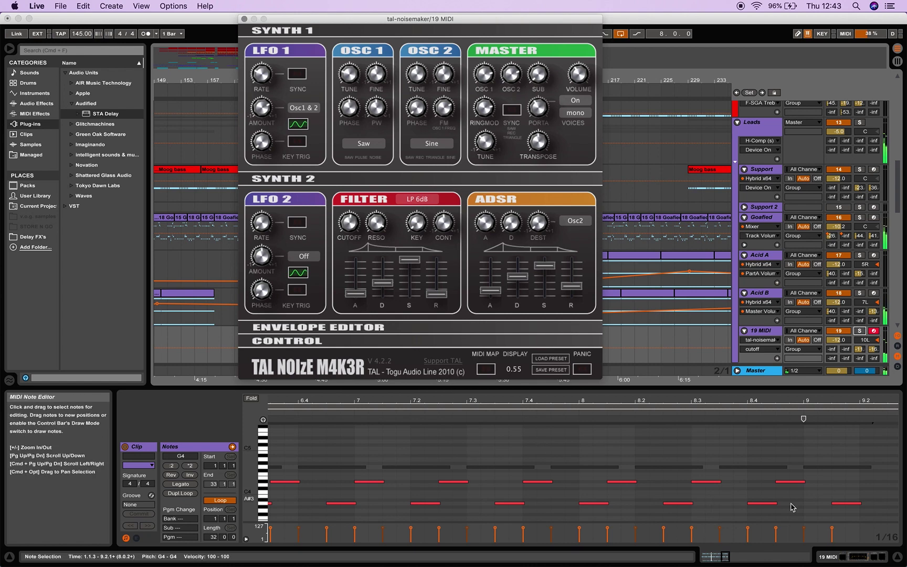
- Select all the lower A3 and D#4 notes across the clip and shorten them slightly to leave a minimal overlap
click(695, 394)
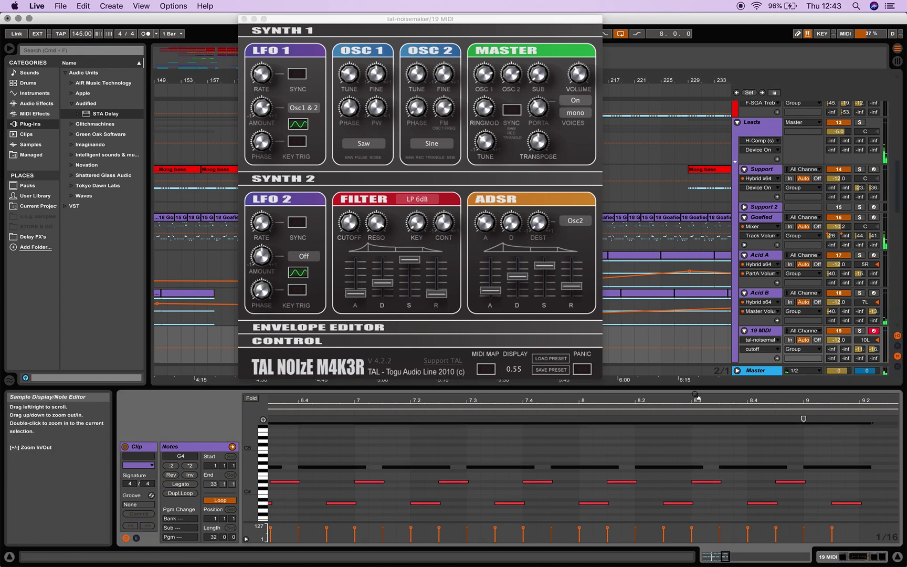
drag(695, 395, 696, 368)
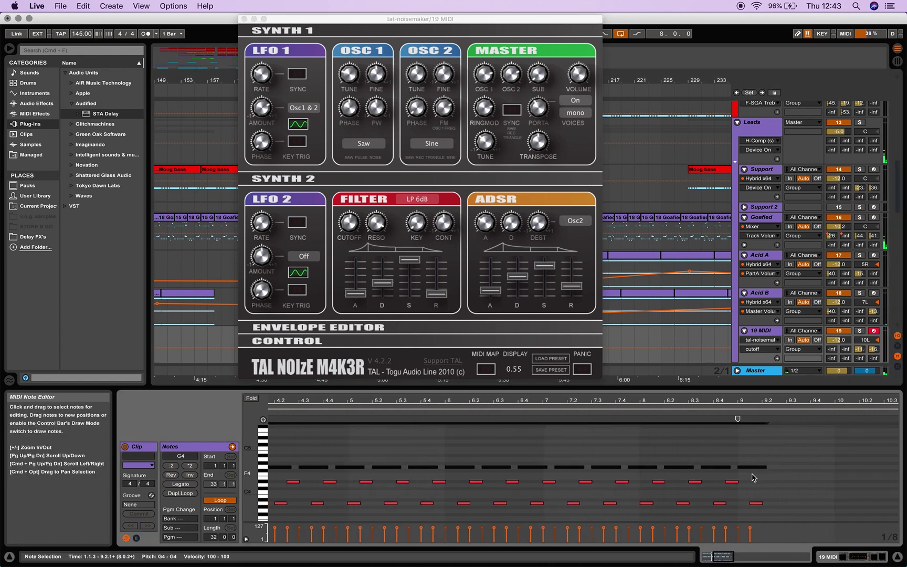
drag(805, 527, 397, 472)
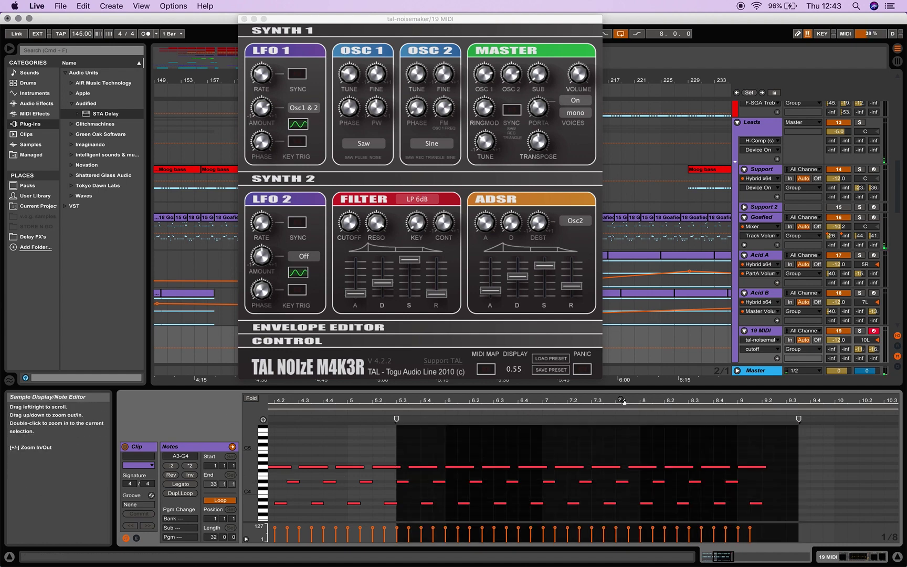
drag(617, 409, 618, 391)
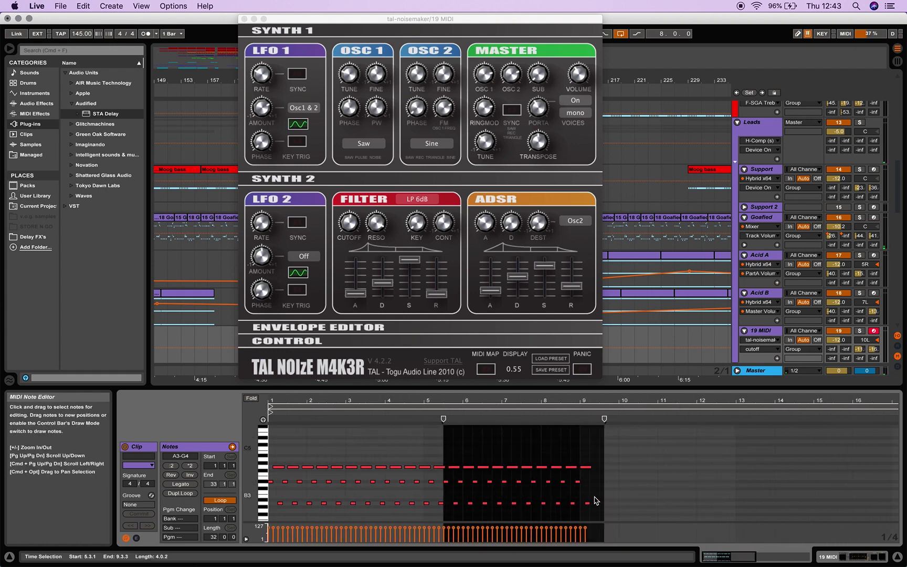
drag(602, 483, 269, 515)
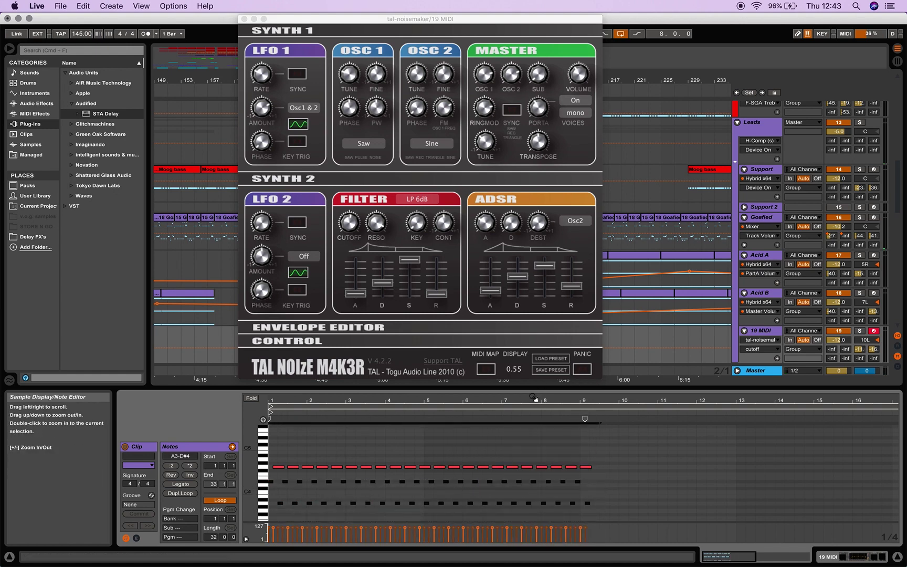
scroll(517, 503, up, 6)
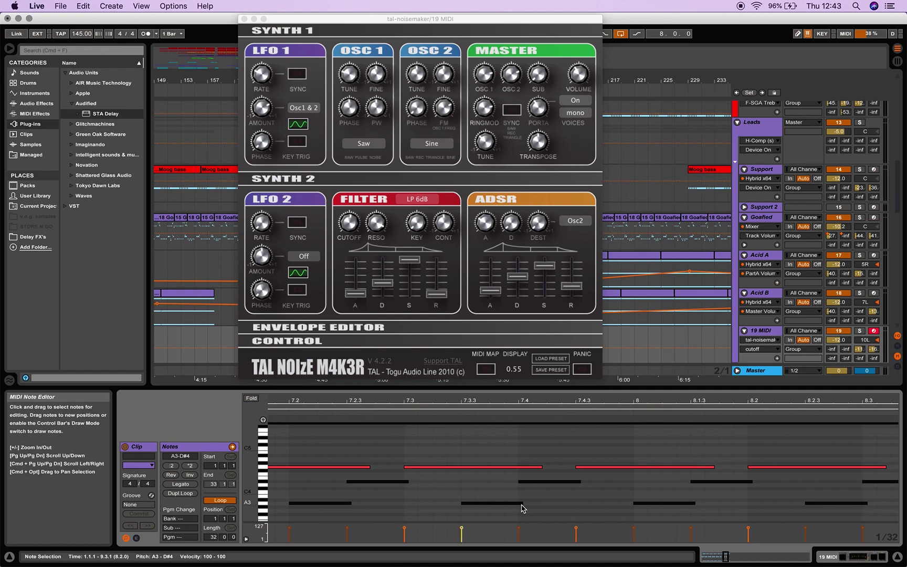
drag(521, 503, 519, 503)
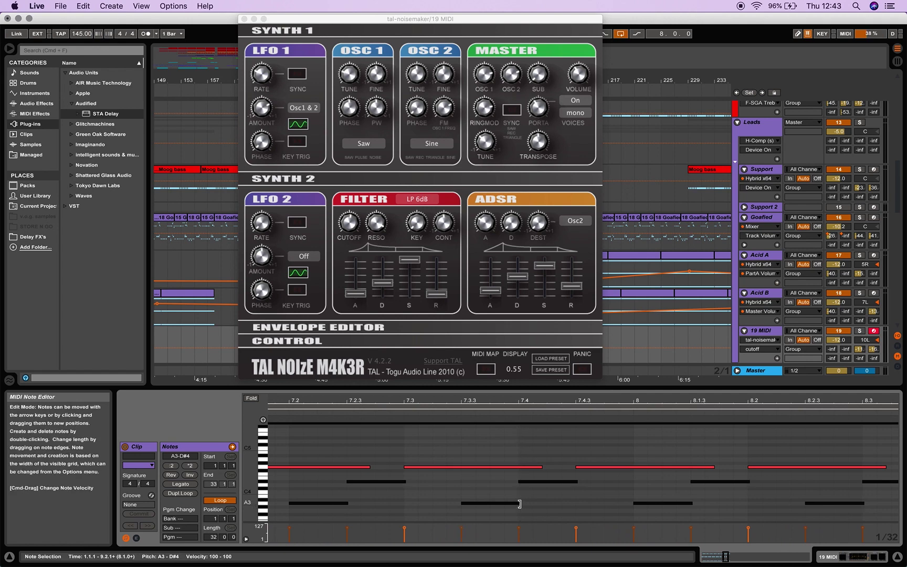
- Sweep the filter cutoff and return it to 0.55, and raise the filter envelope's attack slightly
click(352, 225)
mouse_move(353, 226)
mouse_down()
mouse_move(352, 197)
mouse_move(349, 263)
mouse_move(345, 215)
mouse_move(352, 256)
mouse_move(355, 213)
mouse_move(350, 262)
mouse_move(350, 244)
mouse_up()
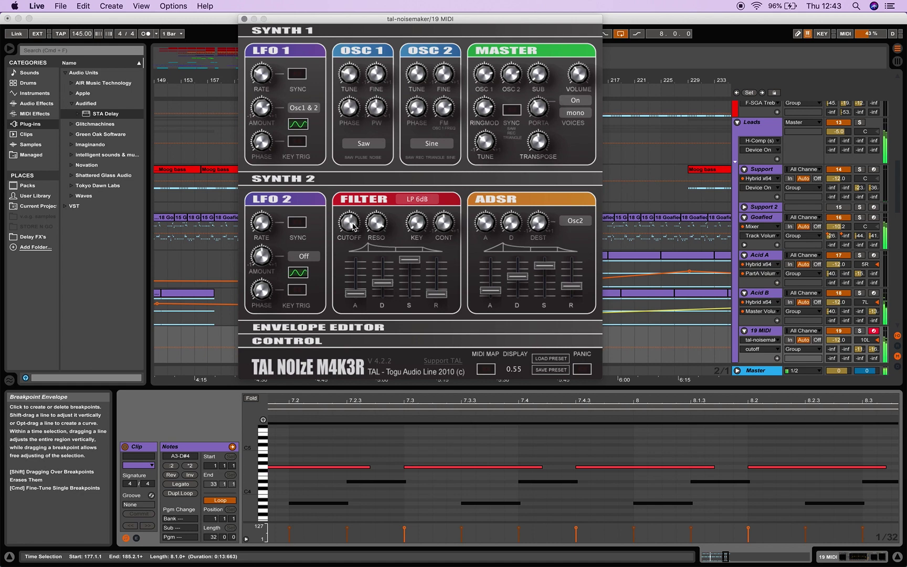
click(354, 297)
- Shape the amplitude envelope with attack 0.12, a shorter decay, release 0.14 and sustain 1.00
click(493, 293)
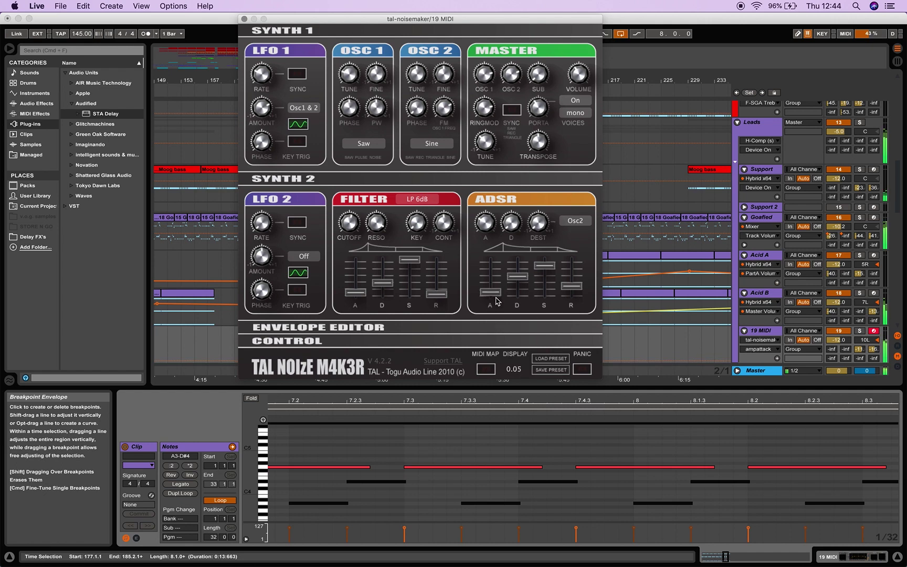
mouse_move(517, 280)
mouse_down()
mouse_move(518, 292)
mouse_move(521, 264)
mouse_up()
mouse_move(484, 297)
mouse_down()
mouse_move(488, 286)
mouse_move(523, 276)
mouse_move(520, 307)
mouse_move(492, 299)
mouse_up()
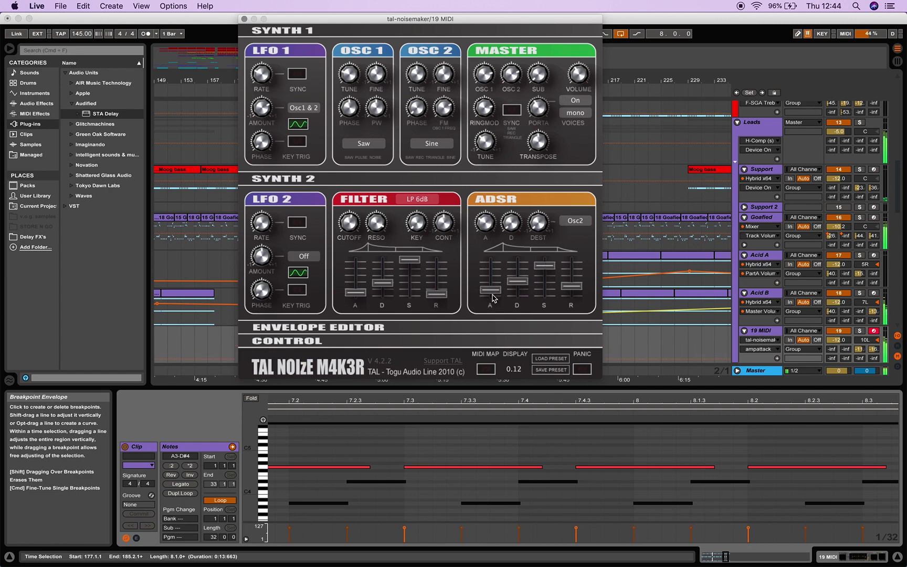
drag(571, 287, 573, 318)
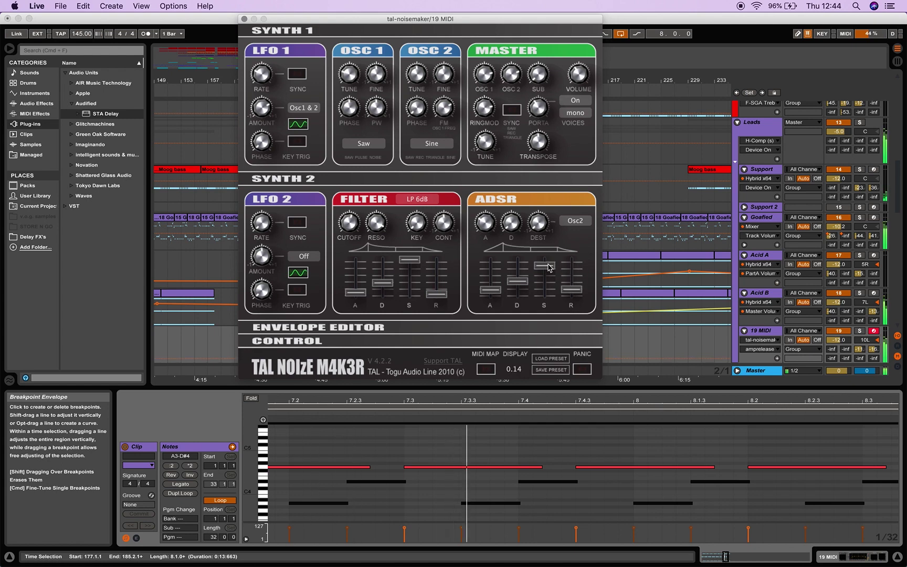
mouse_move(548, 267)
mouse_down()
mouse_move(550, 304)
mouse_move(551, 270)
mouse_up()
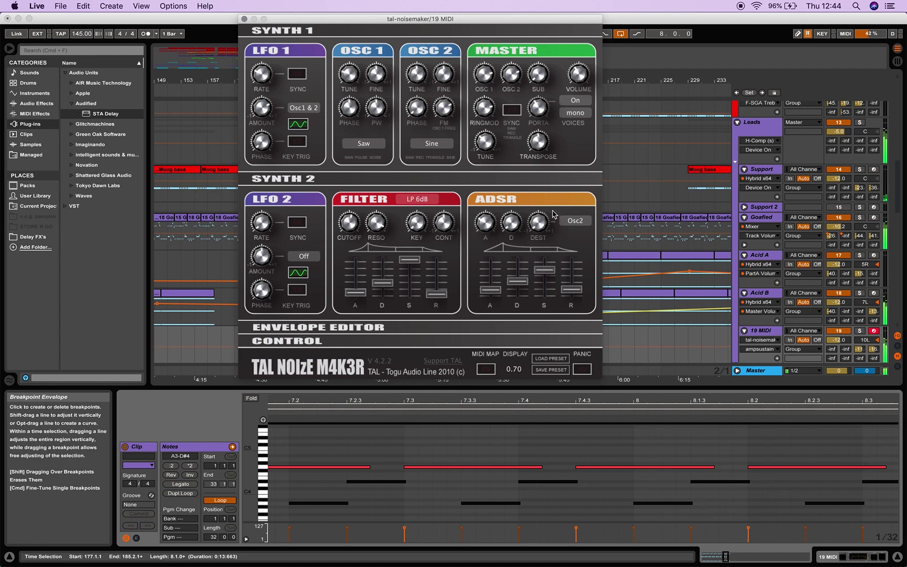
drag(553, 214, 552, 207)
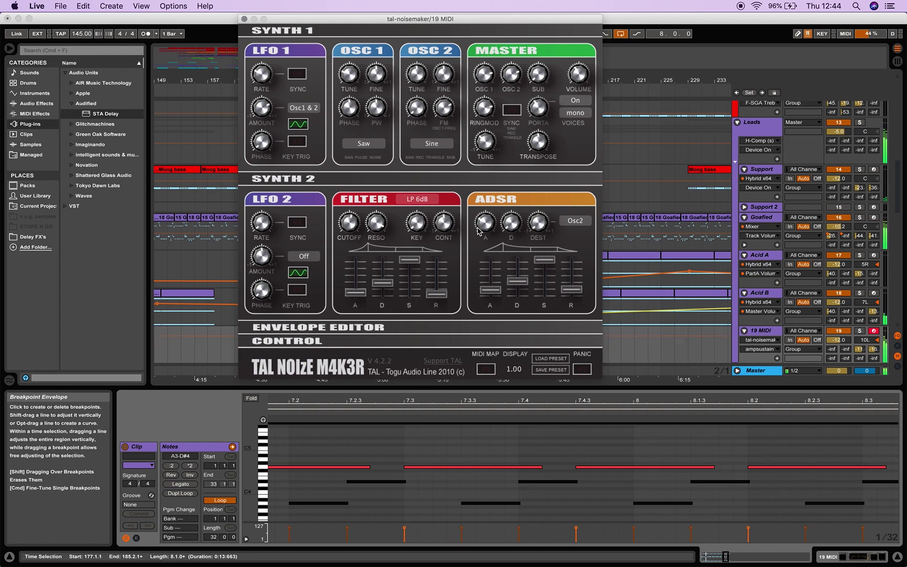
- Adjust the attack and decay of the Osc2 modulation envelope and sweep its amount to -0.8200
mouse_move(486, 226)
mouse_down()
mouse_move(488, 158)
mouse_move(468, 250)
mouse_move(471, 227)
mouse_up()
click(509, 225)
click(541, 222)
drag(540, 218, 552, 107)
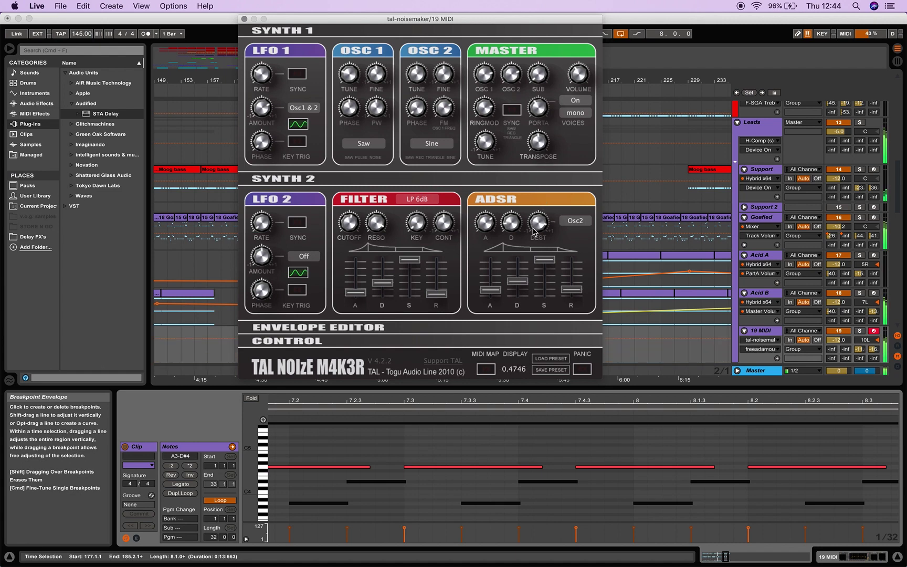
drag(533, 231, 524, 332)
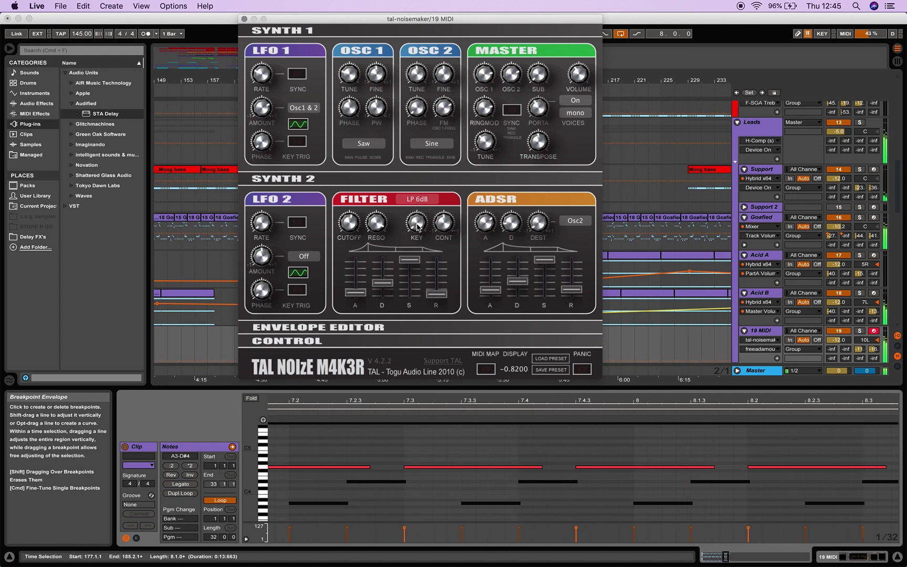
- Set the filter's key follow to 0.15, readjust the modulation envelope's decay and raise the cutoff to 0.64
drag(417, 227, 416, 205)
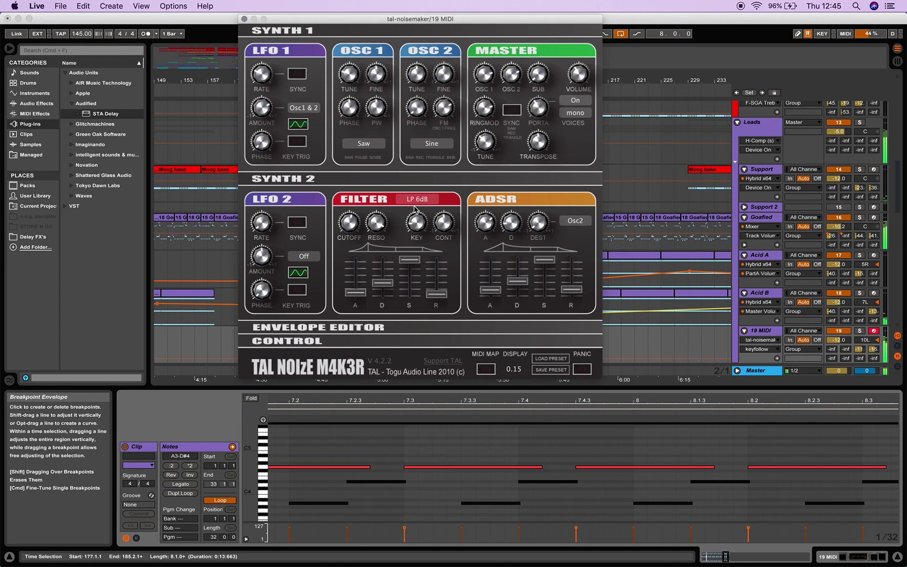
mouse_move(513, 229)
mouse_down()
mouse_move(513, 196)
mouse_move(498, 228)
mouse_up()
drag(348, 221, 348, 206)
drag(348, 216, 353, 217)
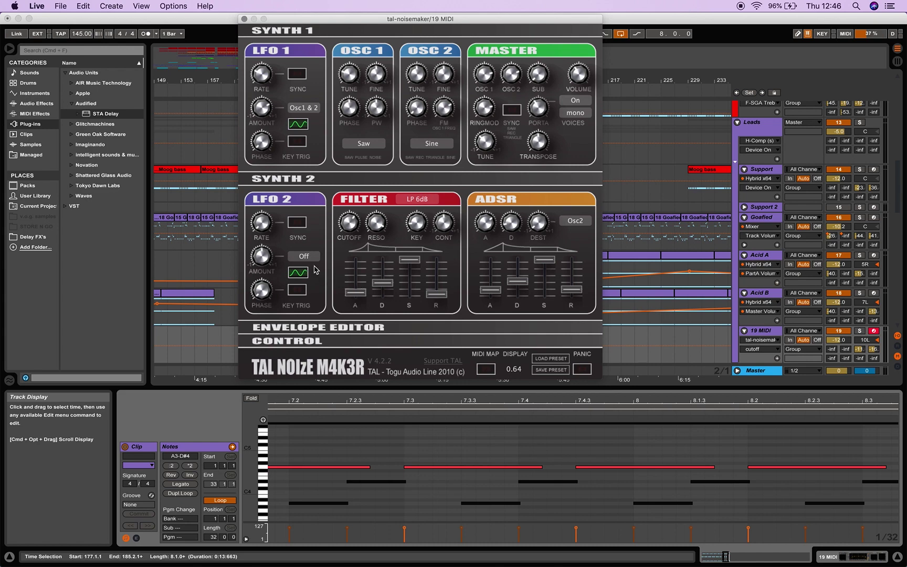
- Try Filter as the destination of LFO 1 and switch it back to Osc1 & 2
click(303, 108)
click(304, 130)
click(298, 109)
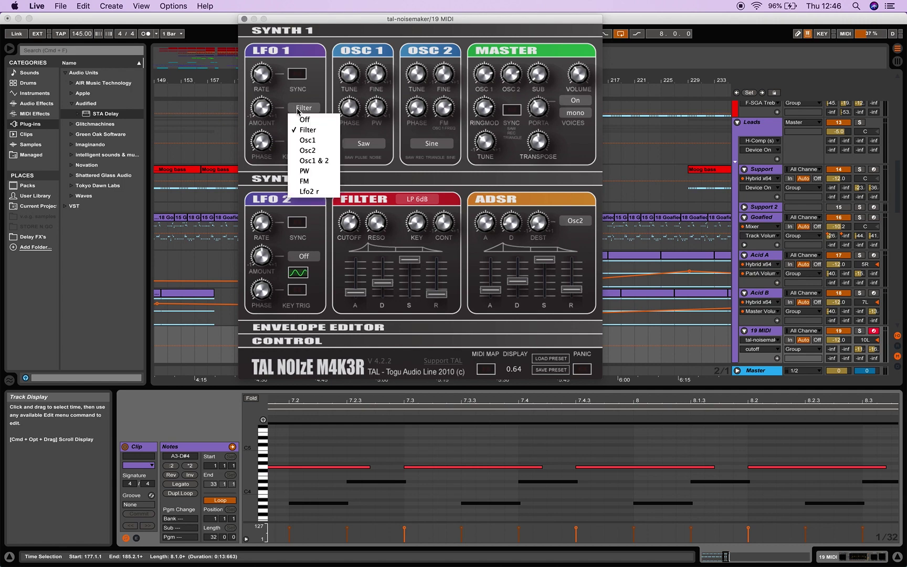
click(305, 160)
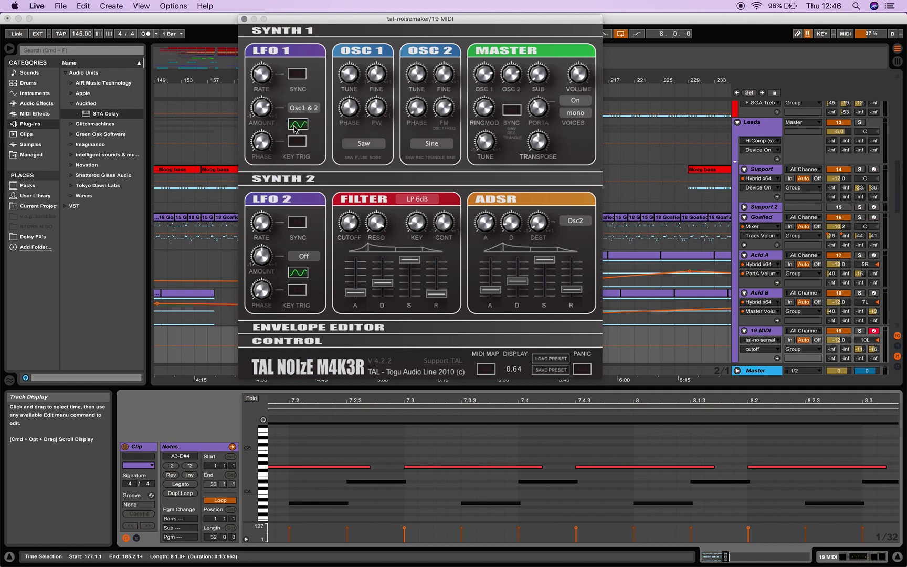
- Try other waveforms for LFO 1 and LFO 2 and leave both on the sine wave
click(296, 125)
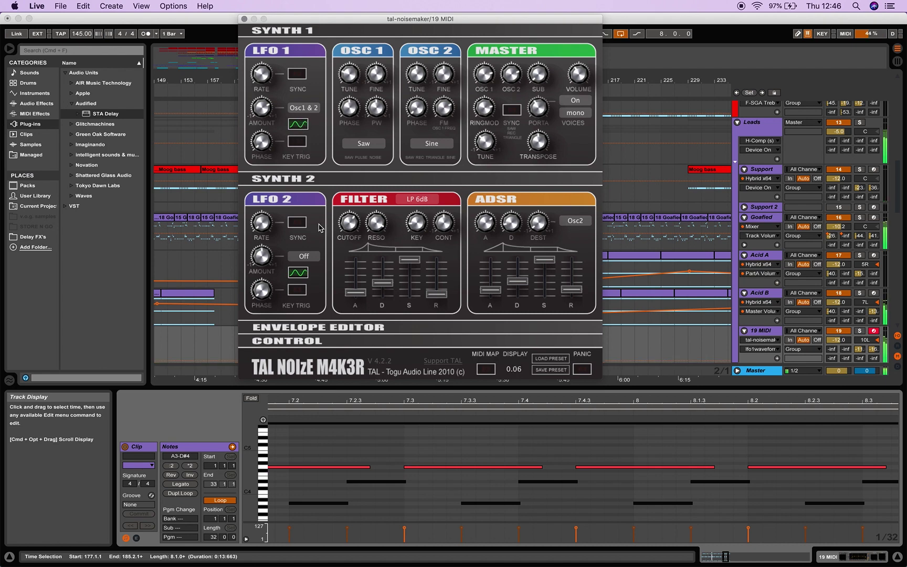
click(295, 277)
click(302, 274)
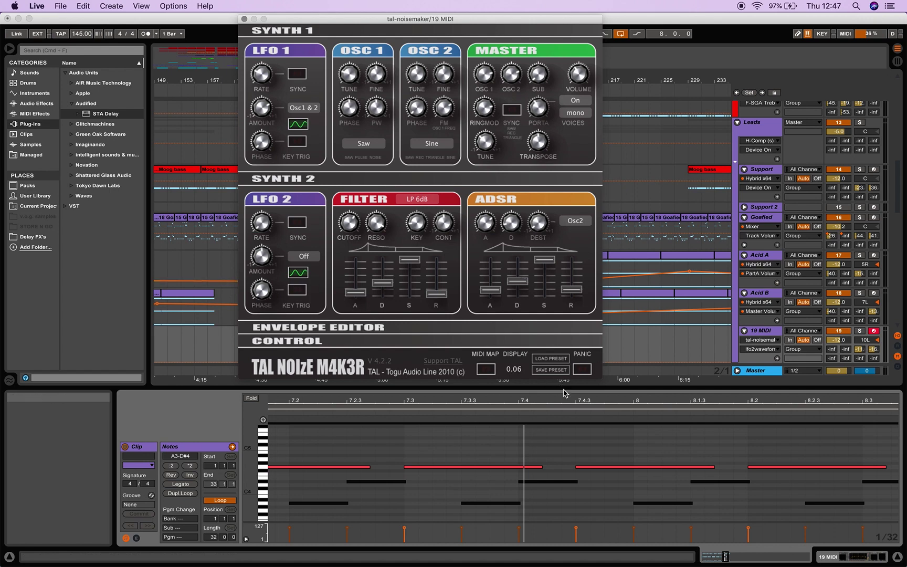
mouse_move(562, 400)
mouse_down()
mouse_move(562, 391)
mouse_move(548, 400)
mouse_up()
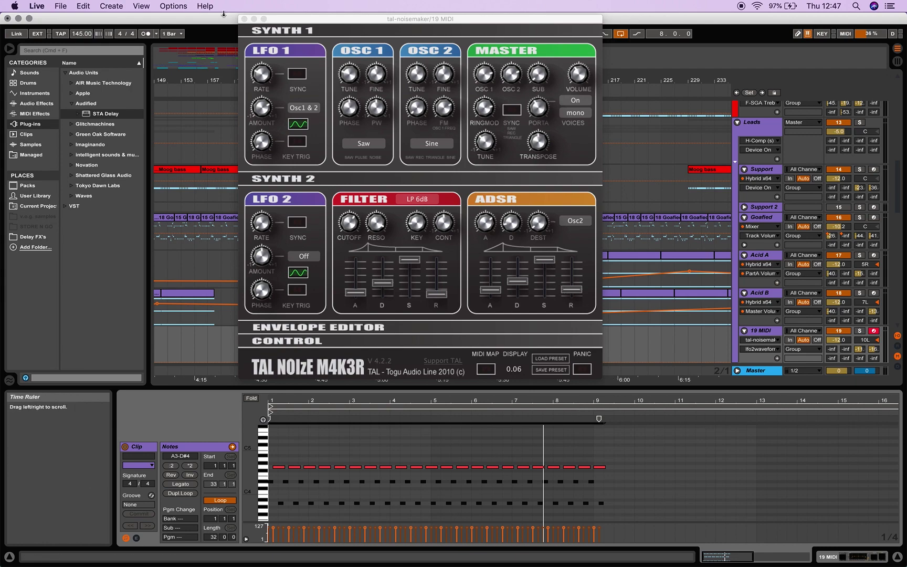
- Close the synth window and delete the G4 and A3 notes that run past bar 9 in the 19 MIDI clip
click(244, 18)
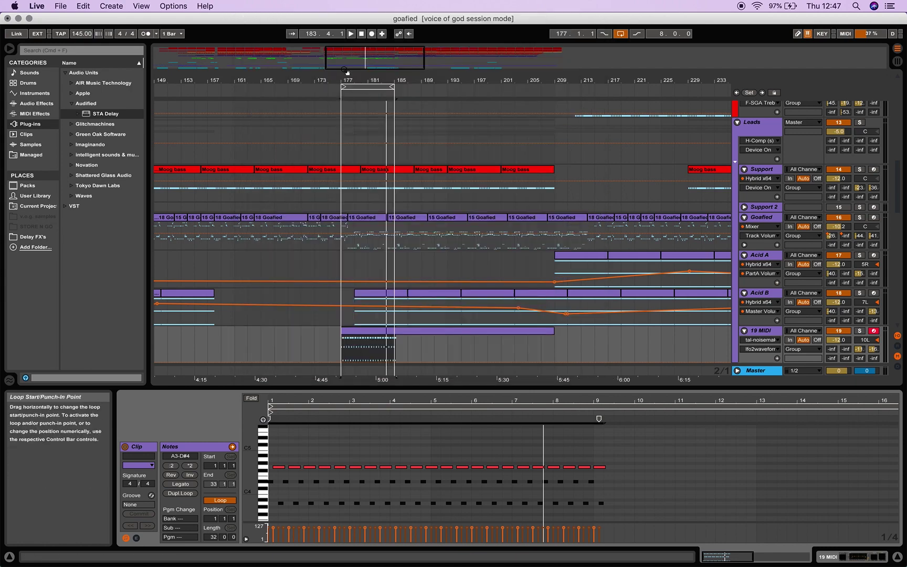
drag(347, 72, 703, 36)
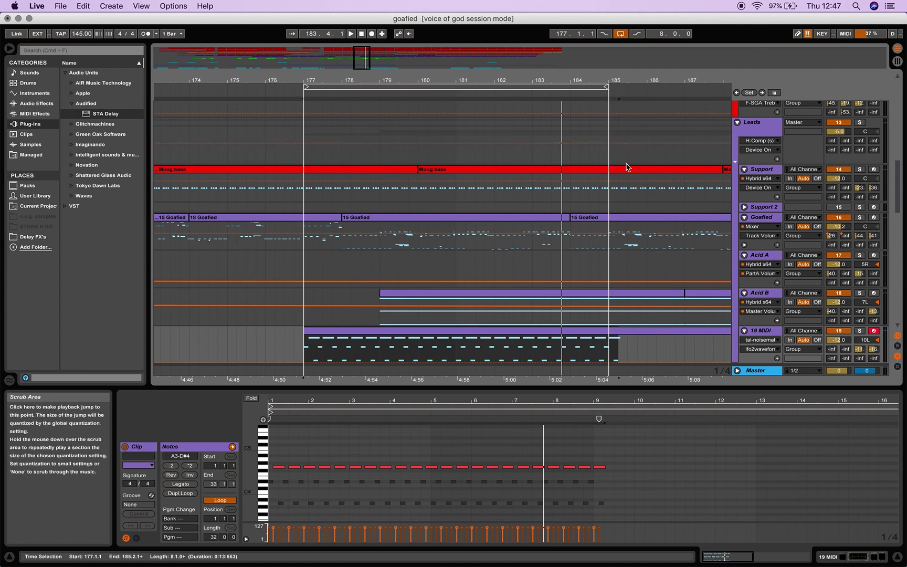
click(623, 496)
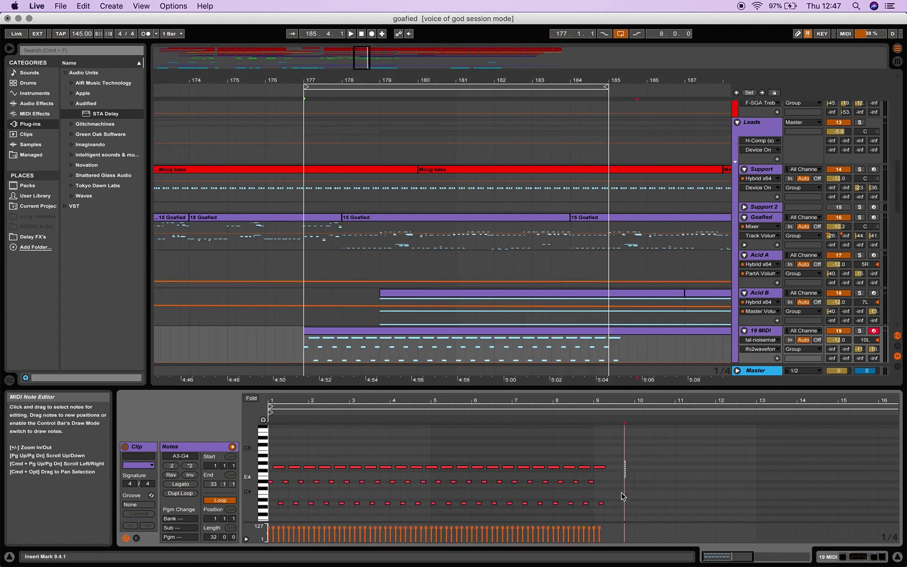
key(Left)
key(Delete)
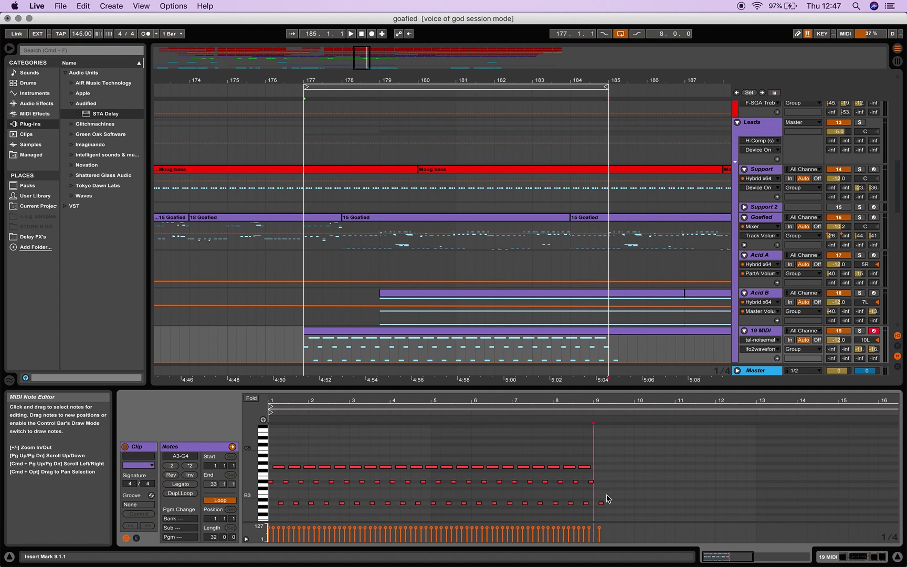
click(603, 508)
double_click(601, 504)
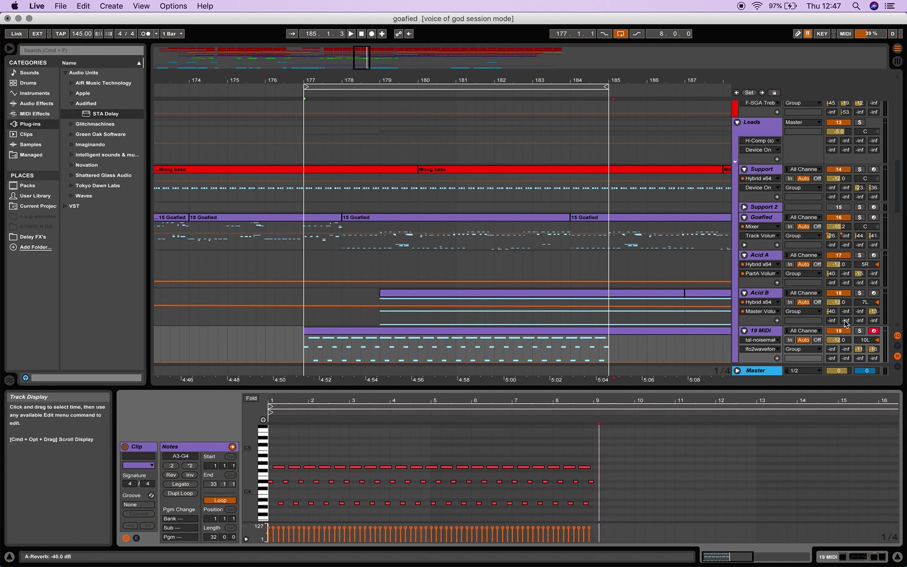
- Solo the 19 MIDI track, raise the system volume and audition the lead repeatedly from bar 177
click(858, 331)
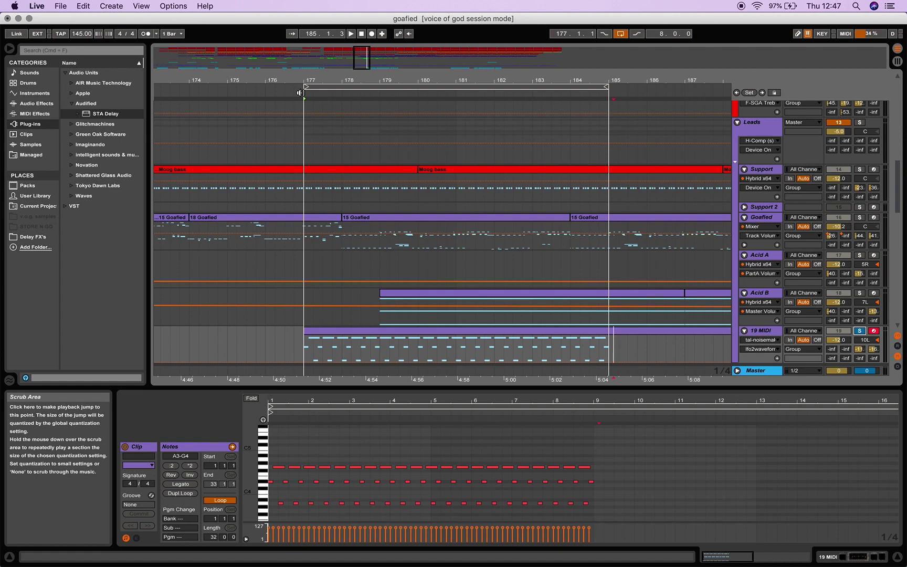
key(XF86AudioRaiseVolume)
key(XF86AudioRaiseVolume)
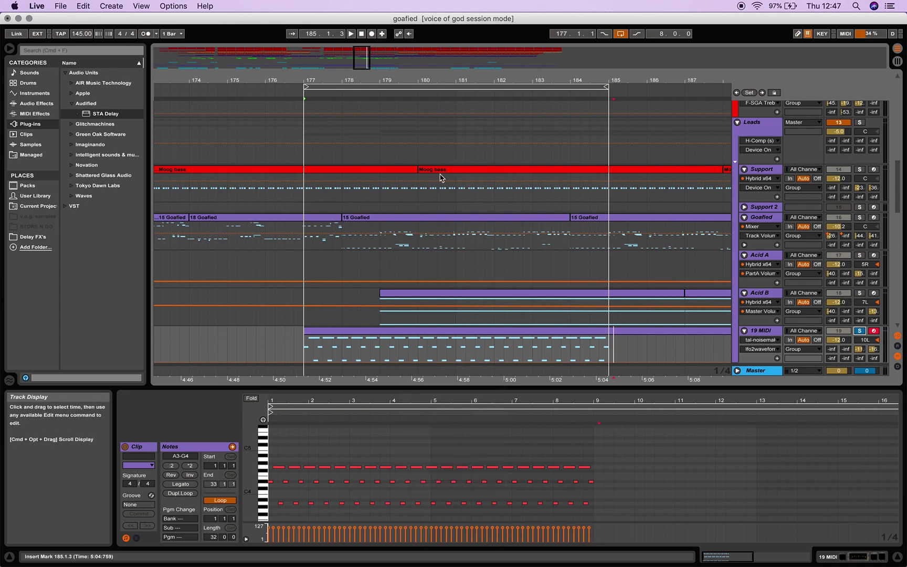
click(304, 362)
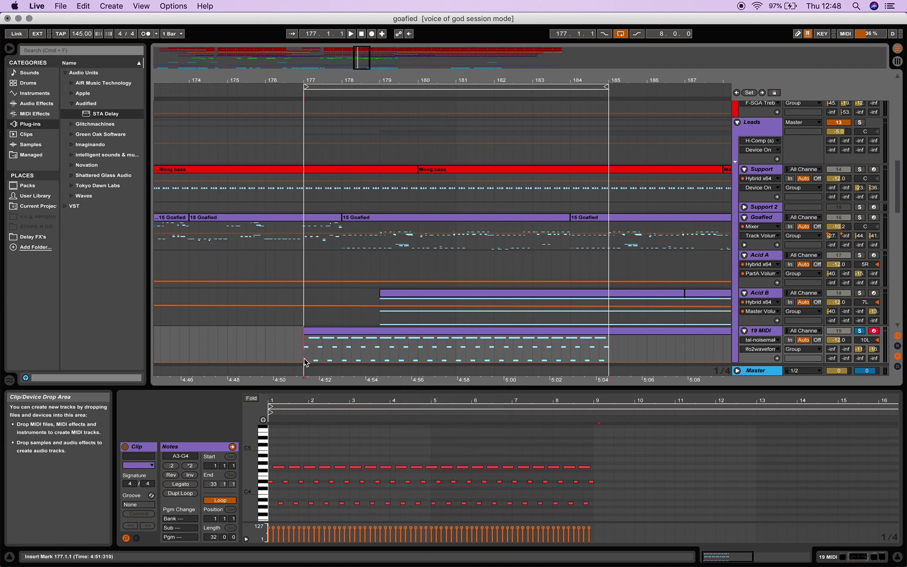
key(space)
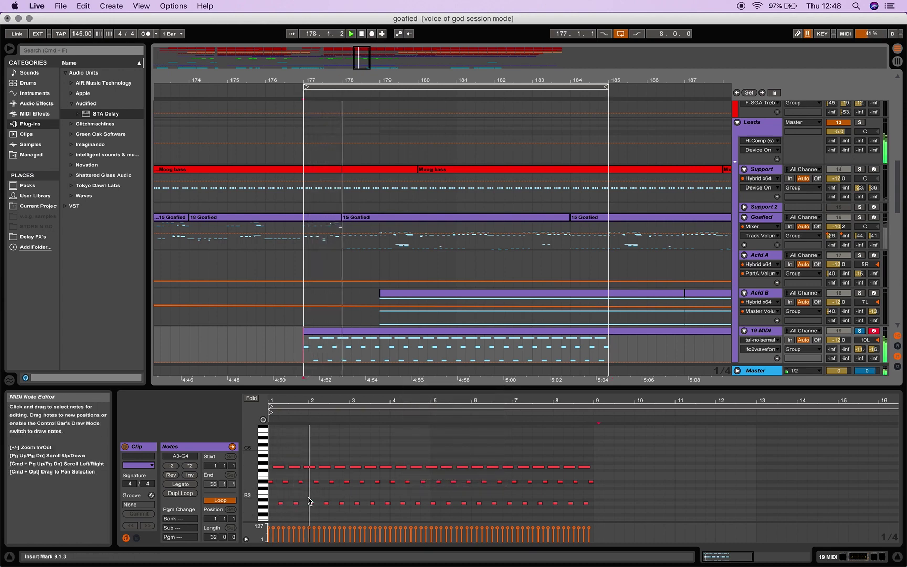
key(space)
key(space)
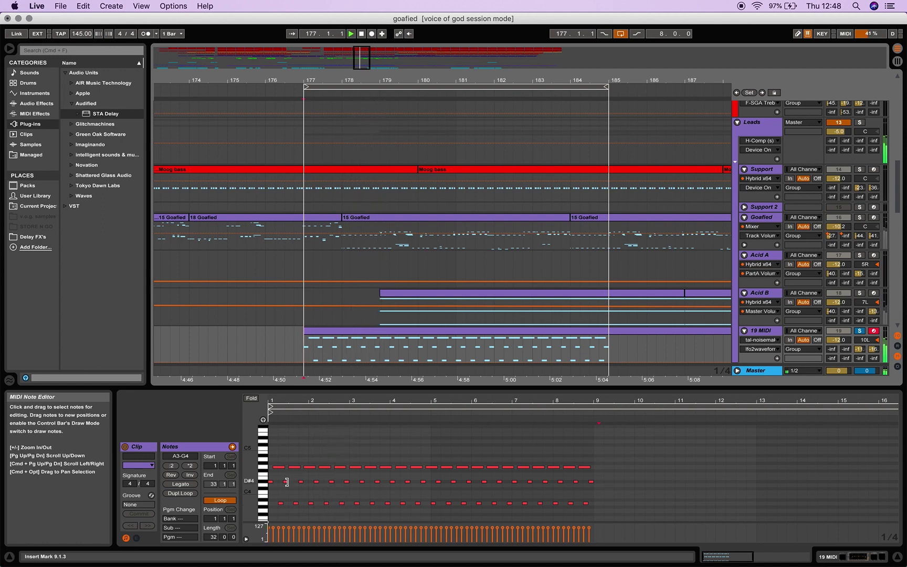
key(space)
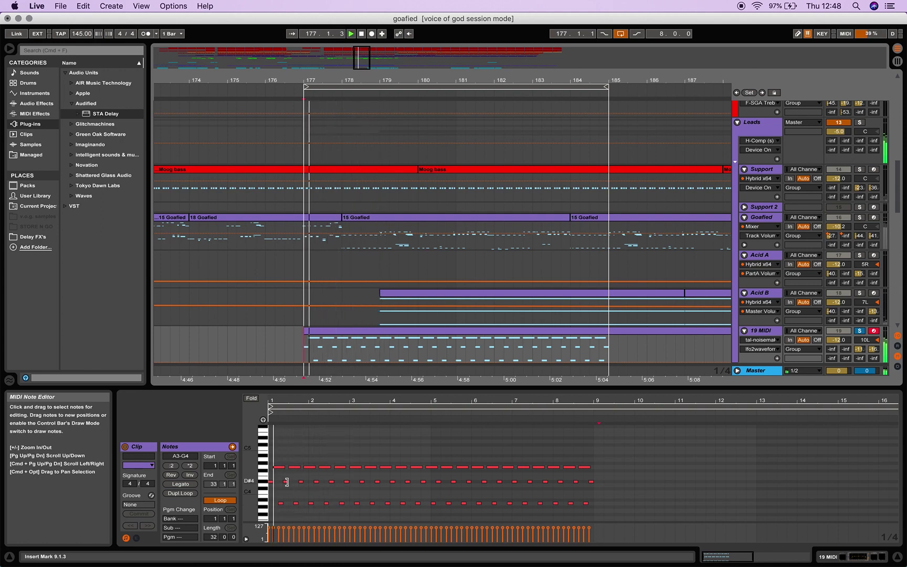
key(space)
key(space)
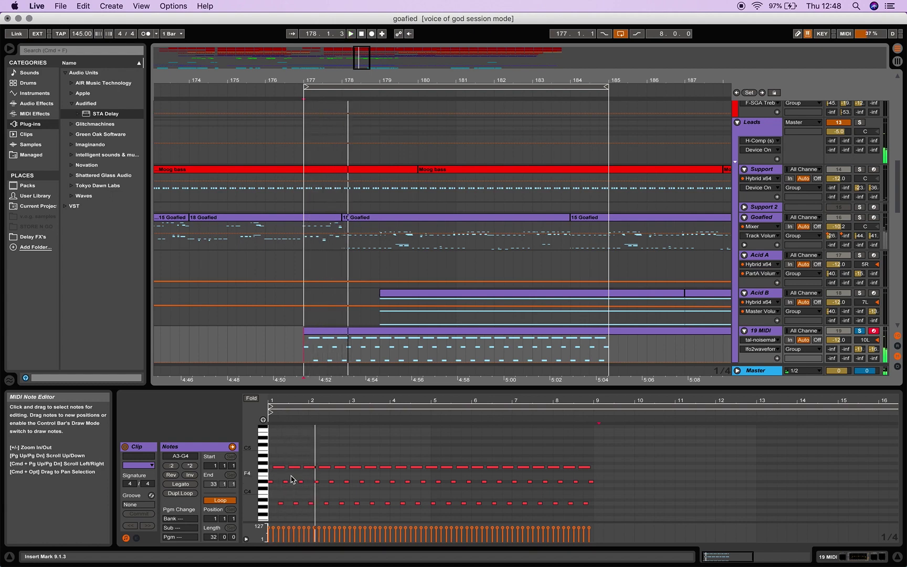
key(space)
key(space)
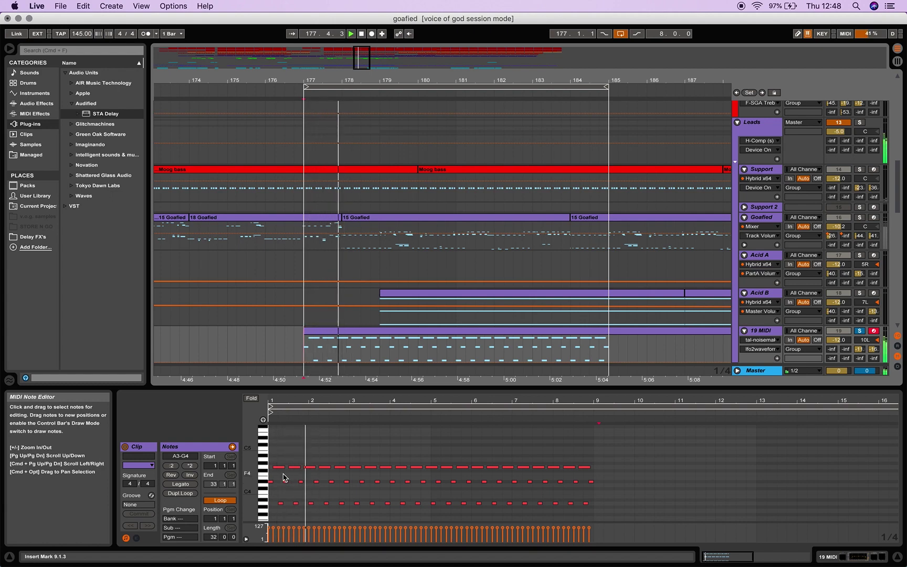
- Raise the G4 note at 1.4.3 to A4 and lower the D#4 note at 2.1.3 to D4
drag(310, 469, 313, 463)
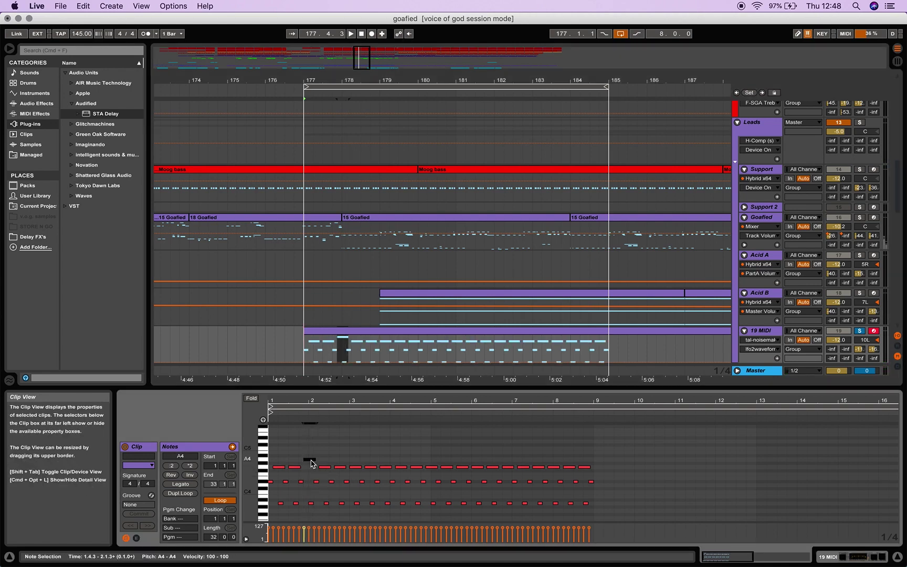
key(space)
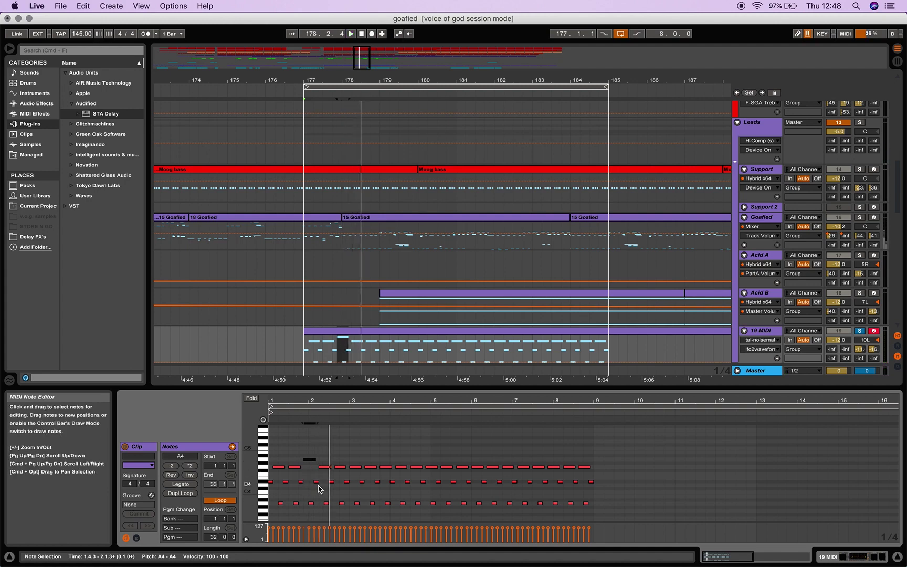
click(317, 481)
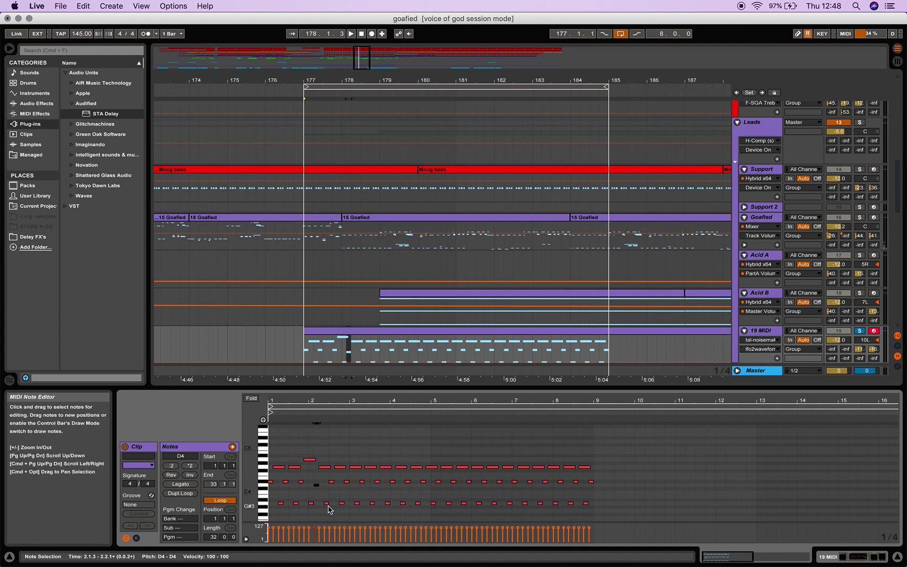
- Try the A3 note at 2.2.3 at F#3, listen to it and undo the pitch change
drag(328, 506, 326, 513)
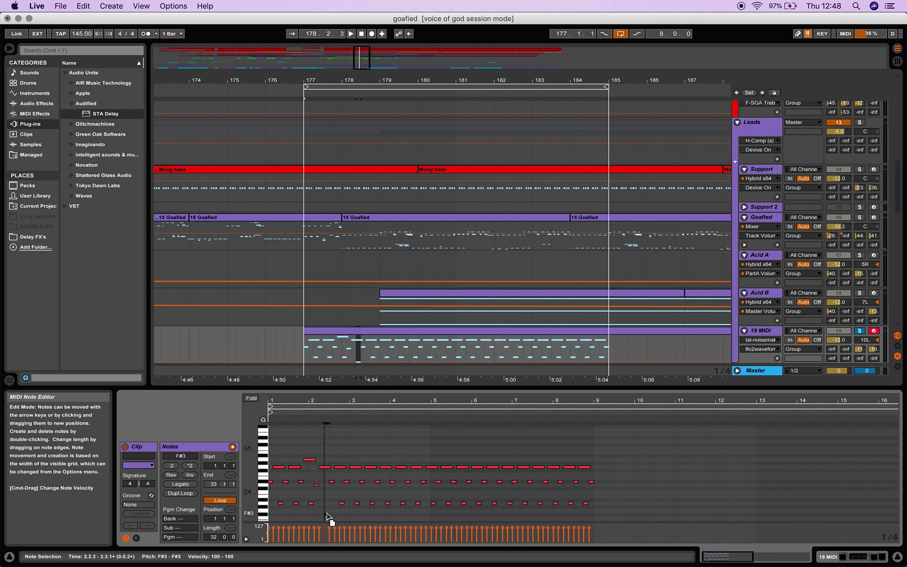
key(space)
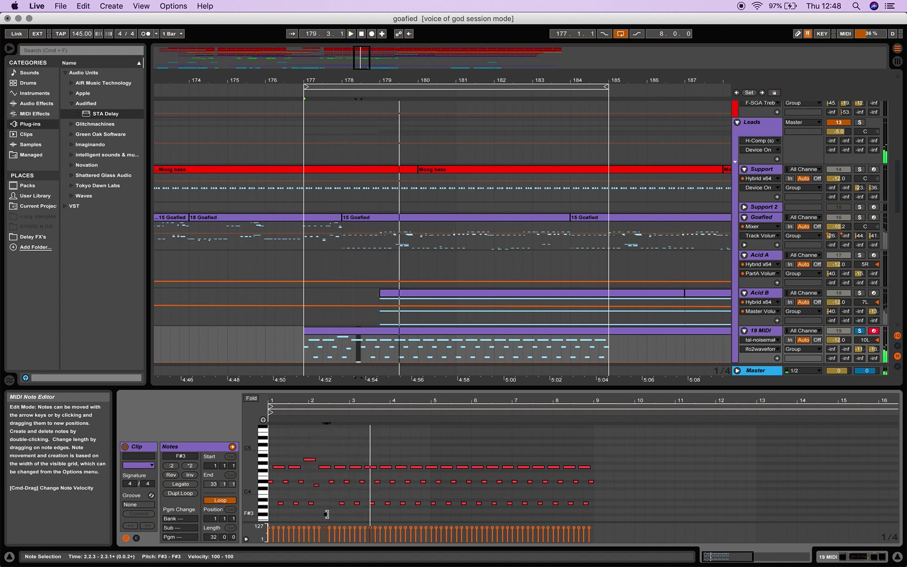
key(super+z)
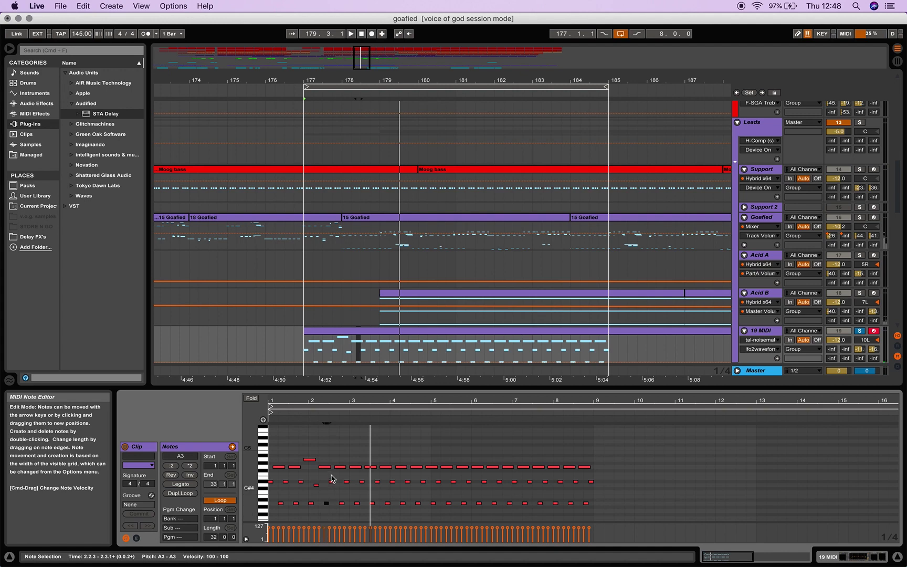
- Shorten the G4 note at 2.2.1 to about a sixteenth, and lower the A3 at 2.2.3 to G3 with its start extended back to 2.2.2
drag(330, 466, 321, 465)
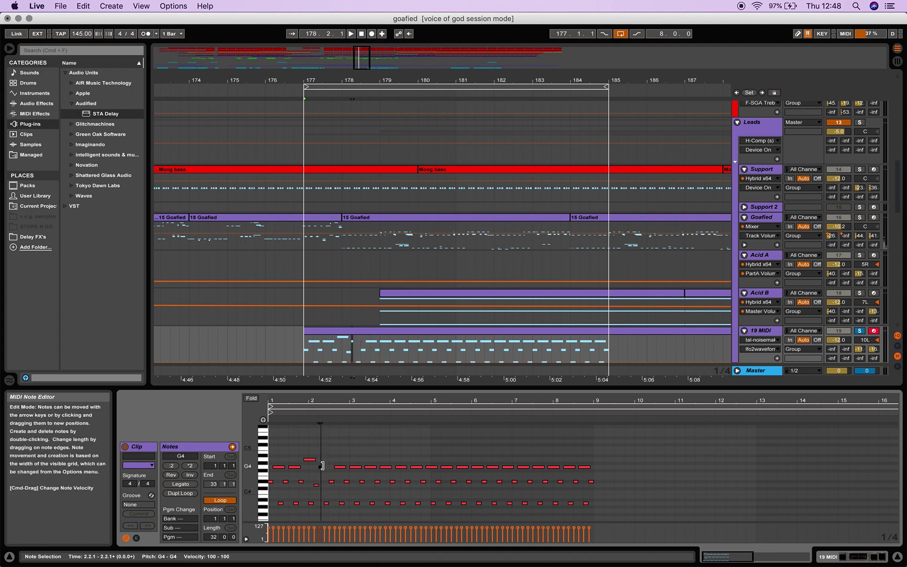
key(space)
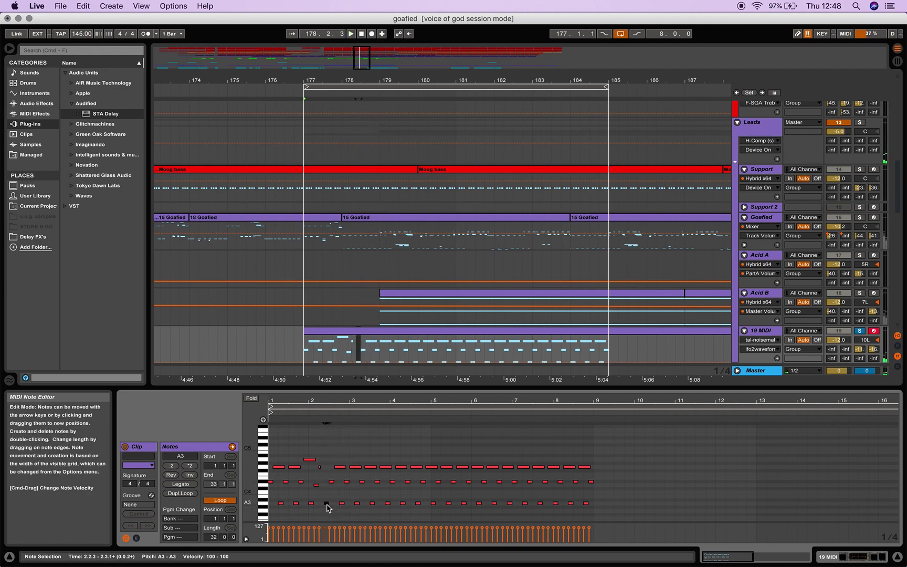
drag(326, 502, 329, 517)
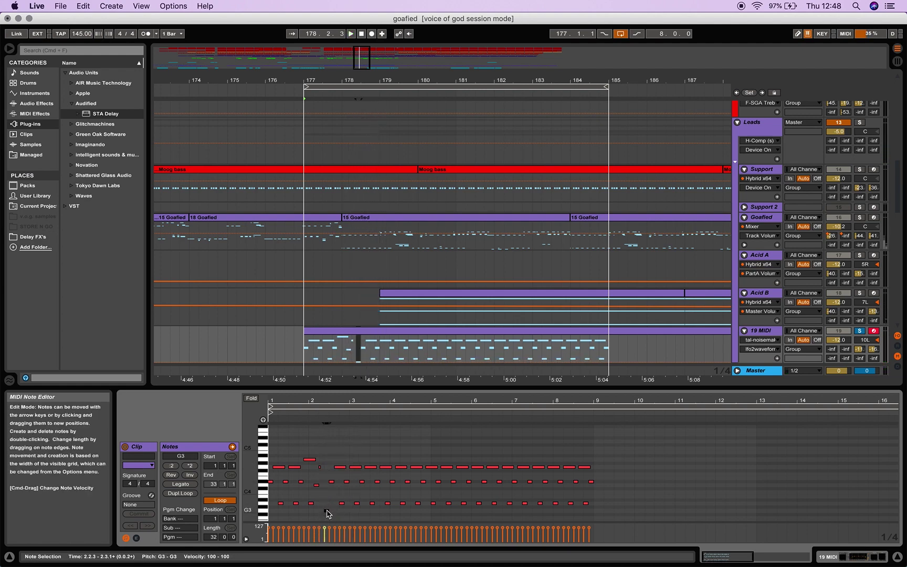
drag(331, 403, 330, 431)
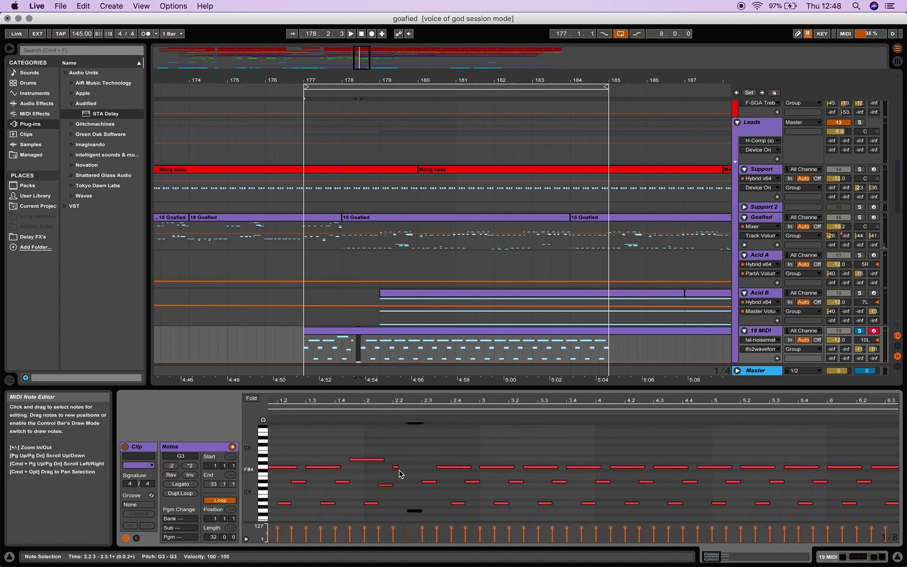
drag(398, 467, 405, 468)
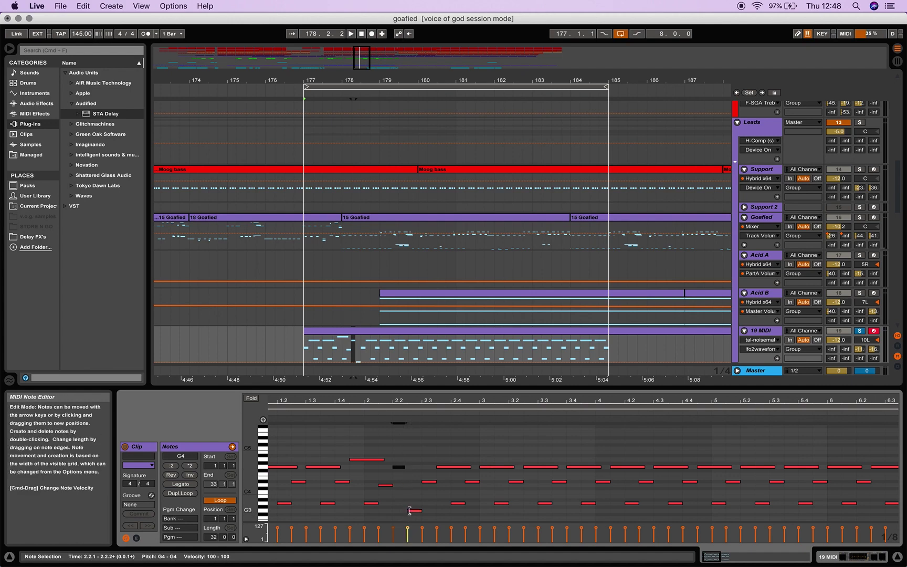
drag(410, 510, 401, 512)
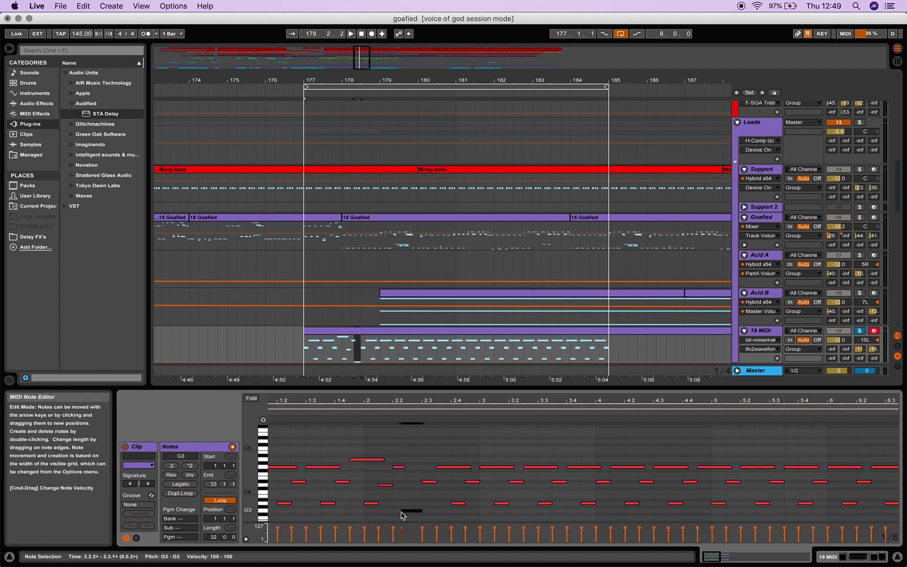
key(space)
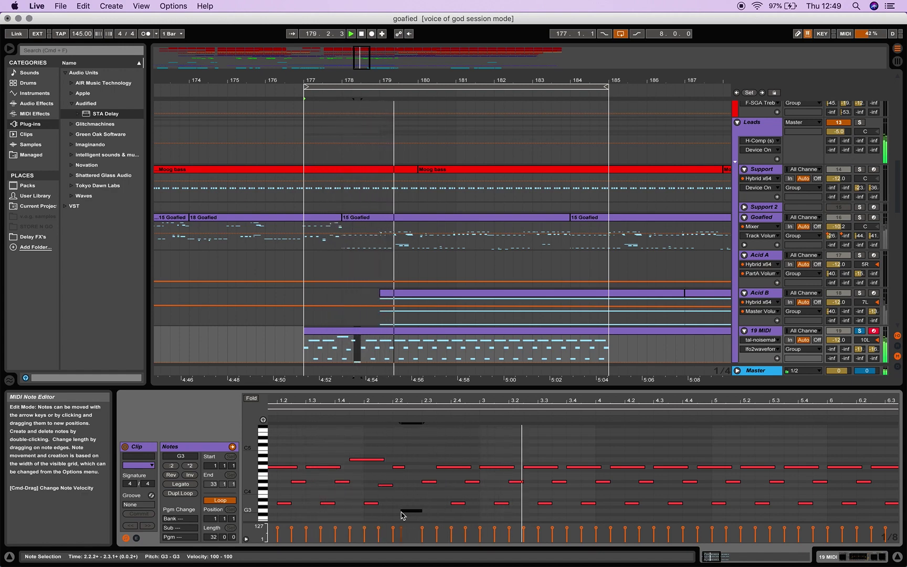
key(space)
key(space)
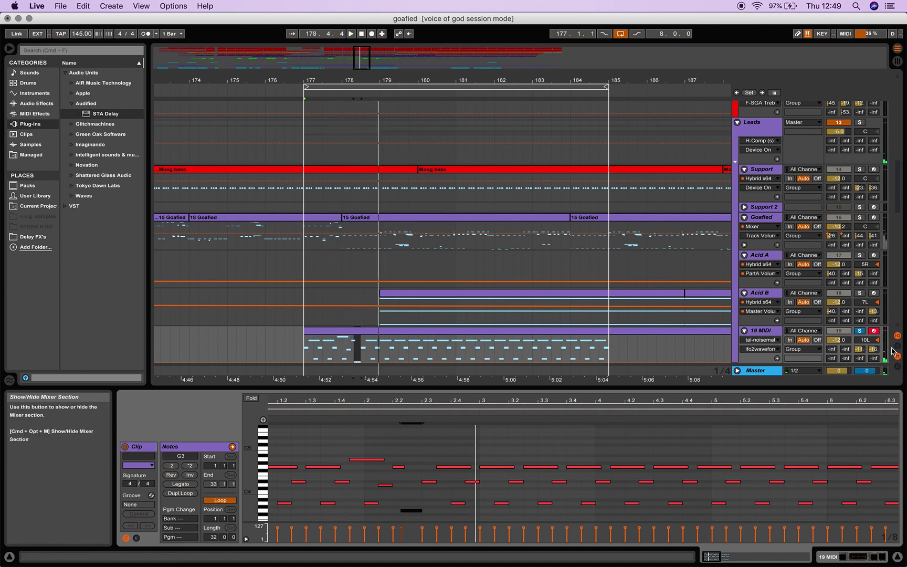
- Unsolo the 19 MIDI track and play the edited phrase together with the full mix
click(859, 330)
key(space)
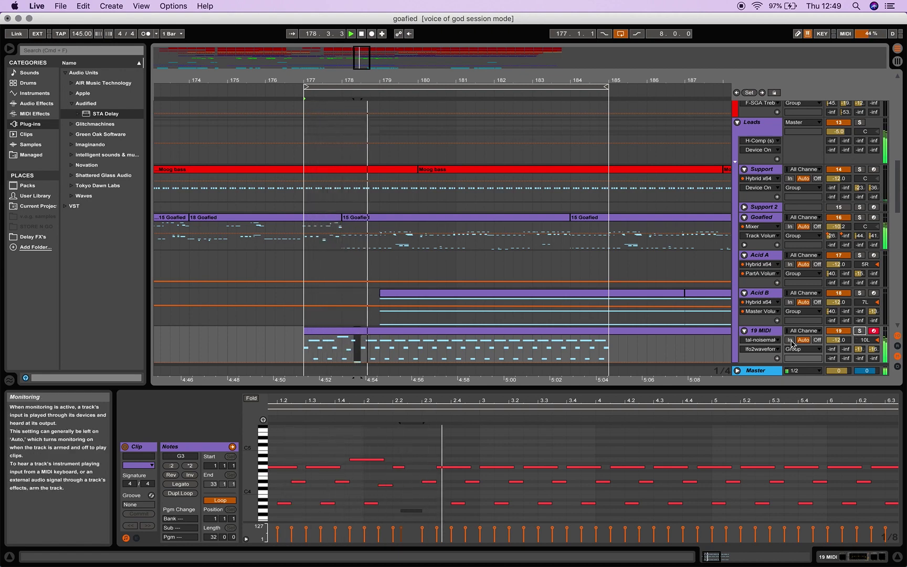
key(space)
key(space)
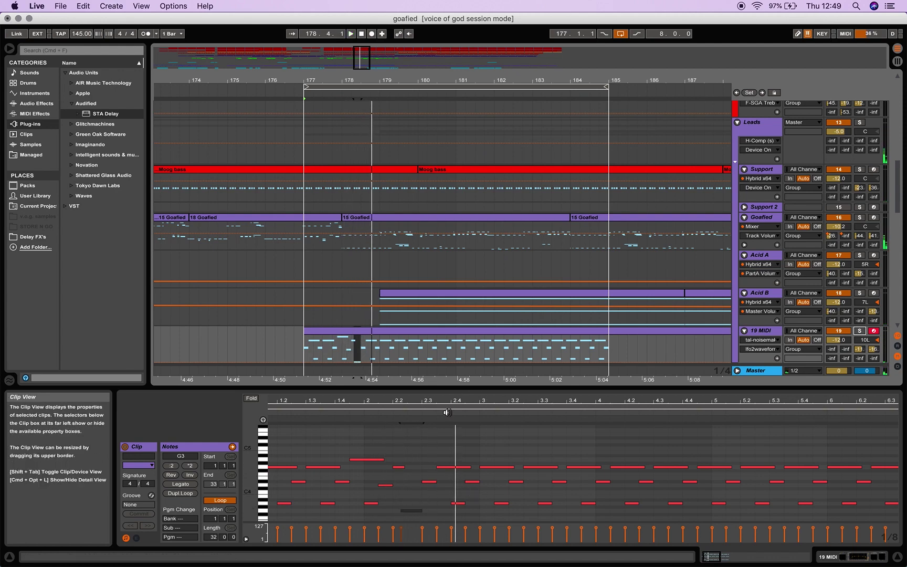
- Lengthen the D#4 note at 2.3.1 so it overlaps the following G4 more, and play the phrase back
drag(447, 412, 424, 482)
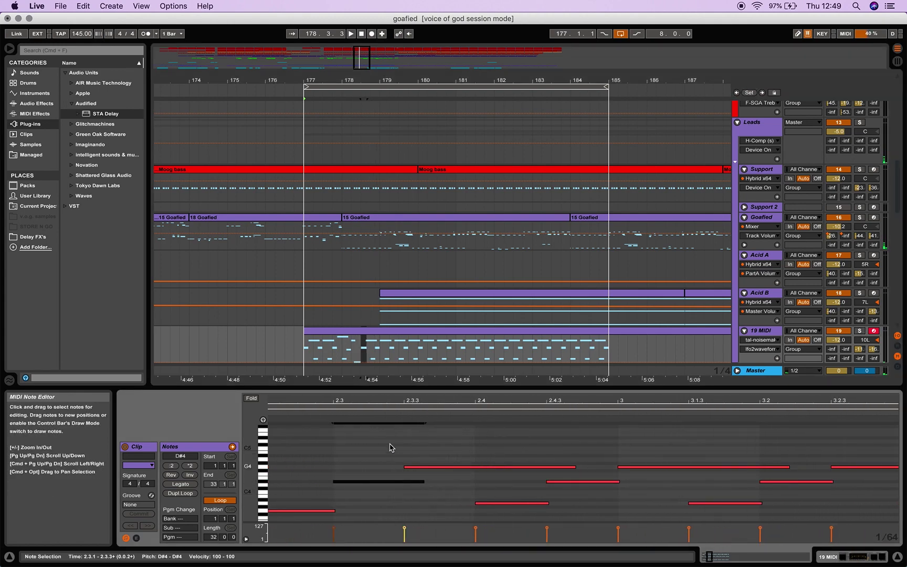
key(space)
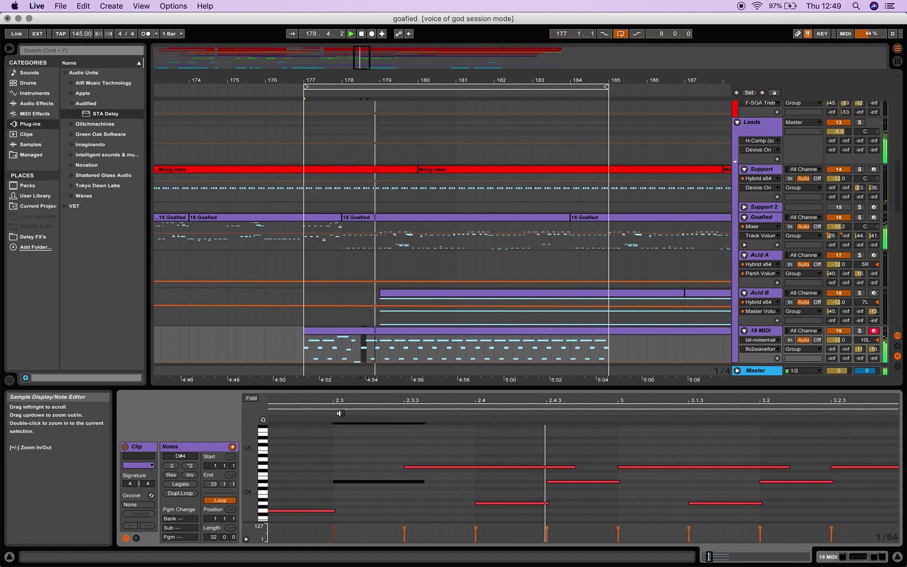
key(space)
key(space)
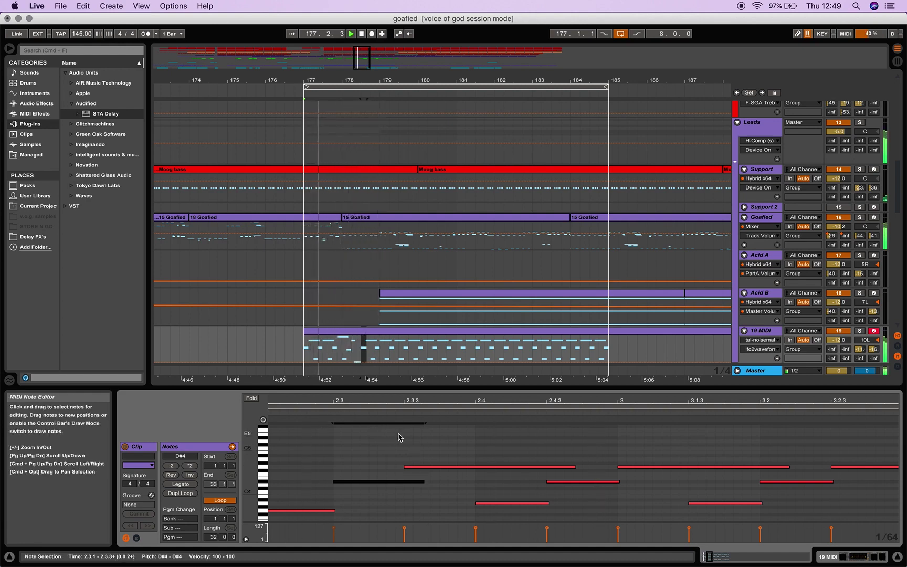
- Transpose the G4 note at 2.3.3 up an octave to G5
drag(413, 406, 413, 401)
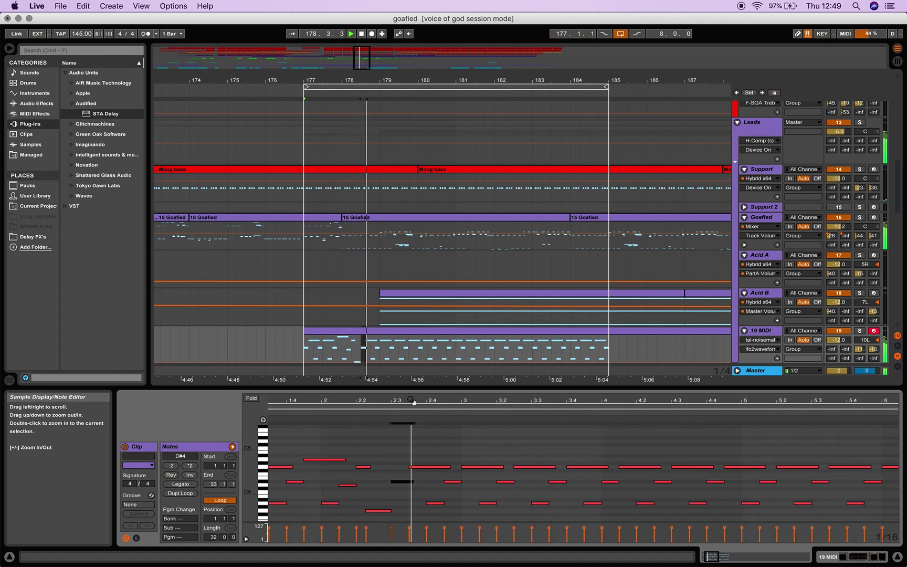
click(434, 467)
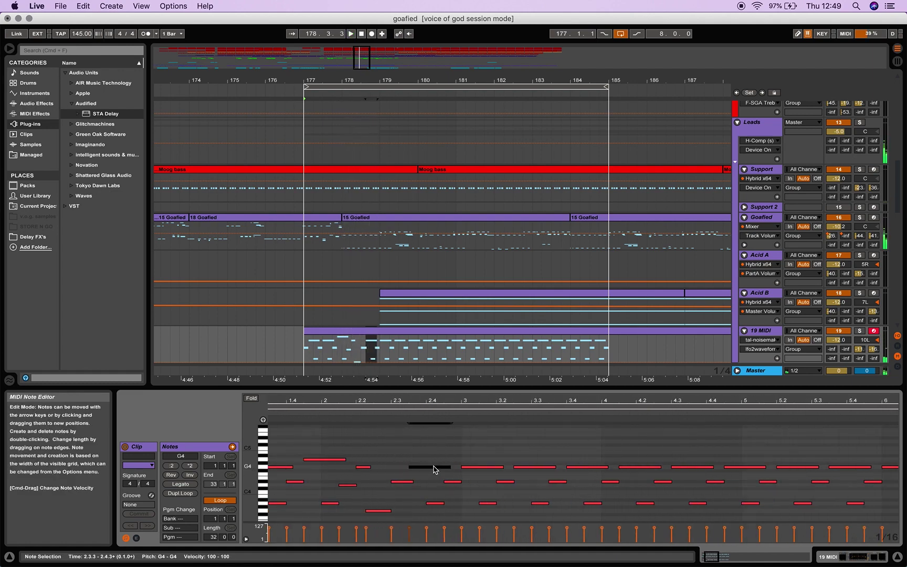
key(shift+Up)
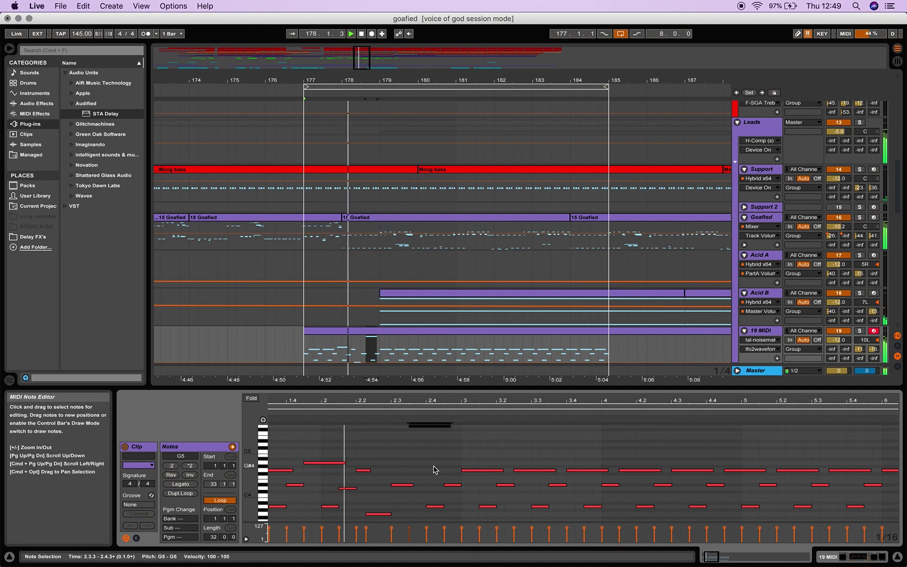
- Delete the A3 note at 2.4.1 in the 19 MIDI clip and play the phrase back
click(431, 509)
key(space)
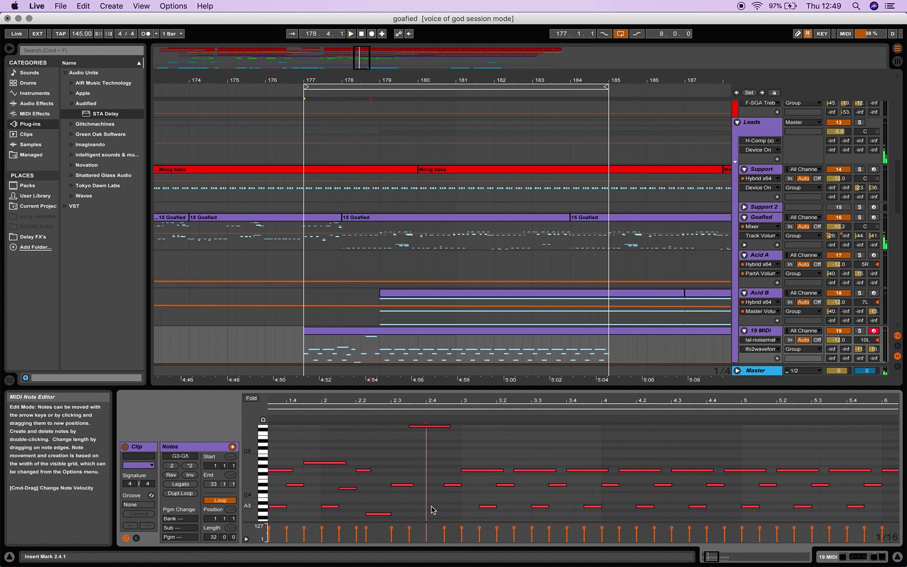
key(space)
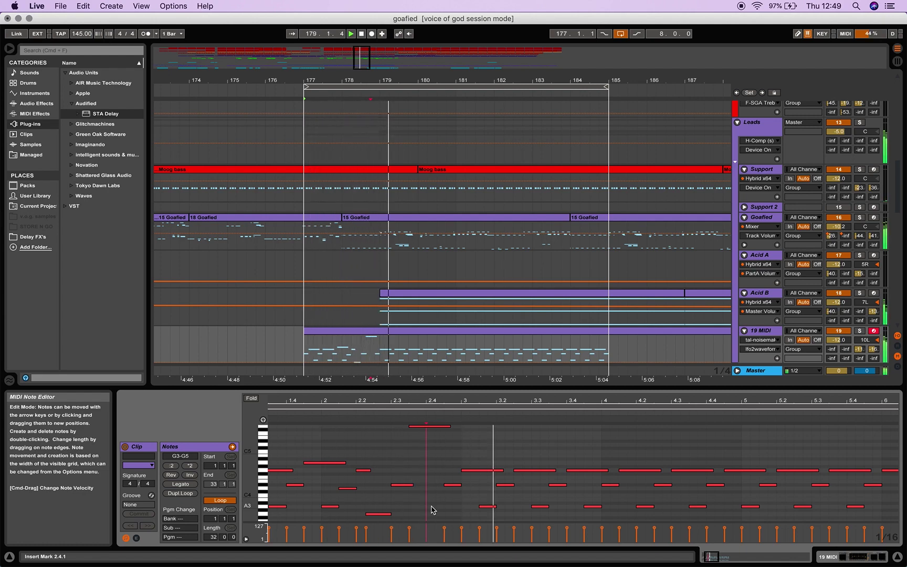
click(437, 414)
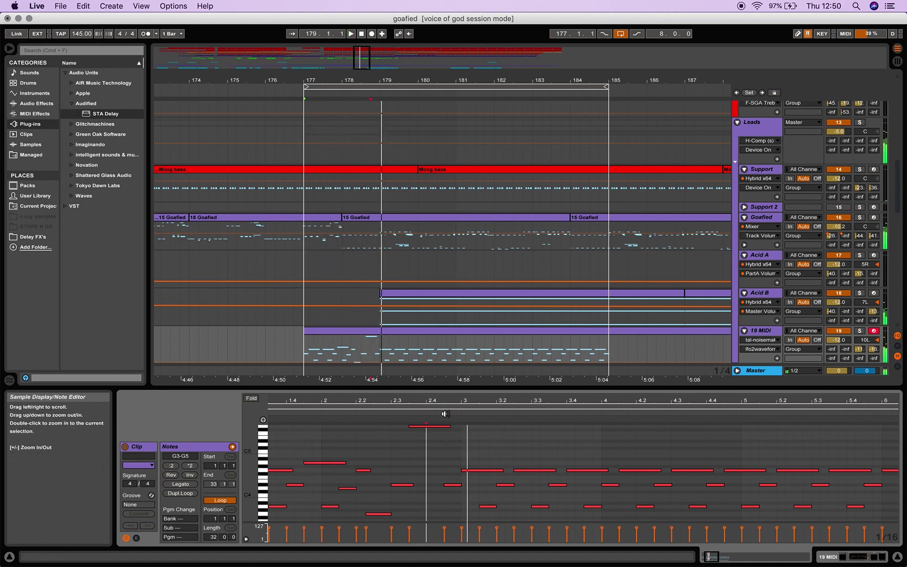
- Try transposing the D#4 note at 2.4.3 down an octave to D#3 and audition it in the mix
drag(472, 408, 508, 403)
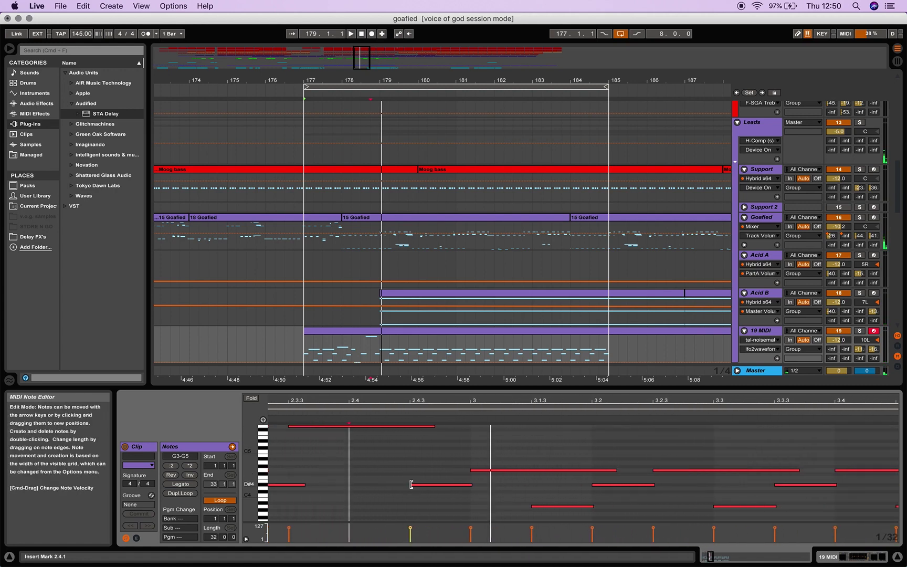
drag(477, 419, 477, 404)
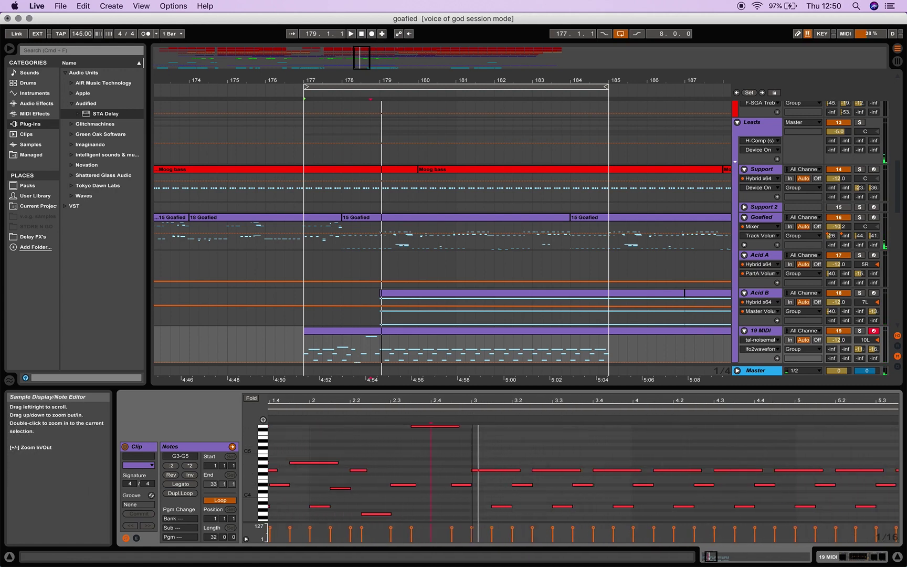
click(463, 485)
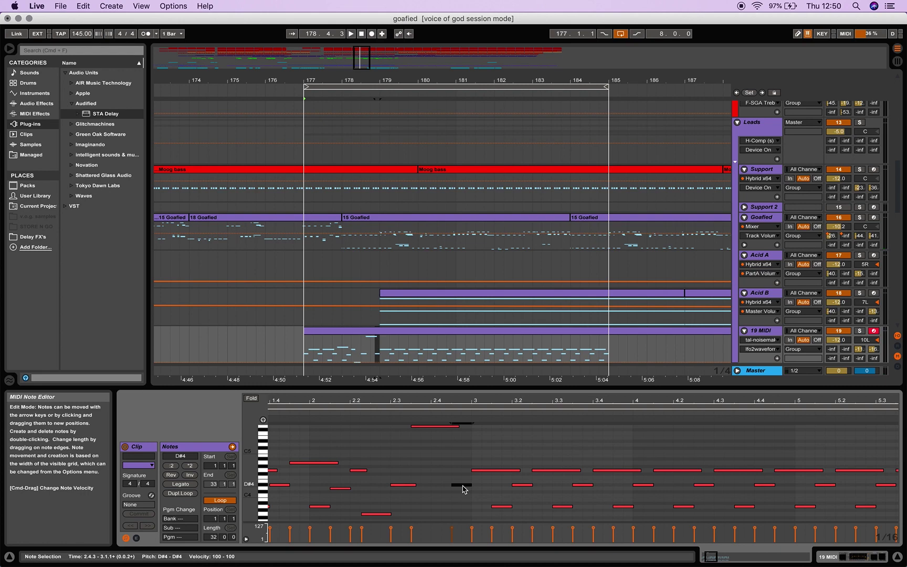
key(shift+Down)
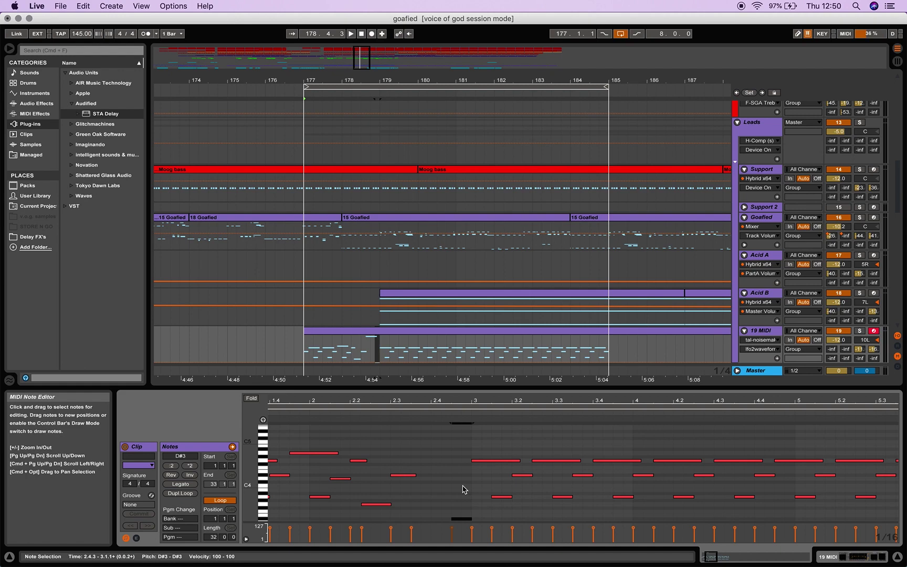
drag(457, 404, 457, 375)
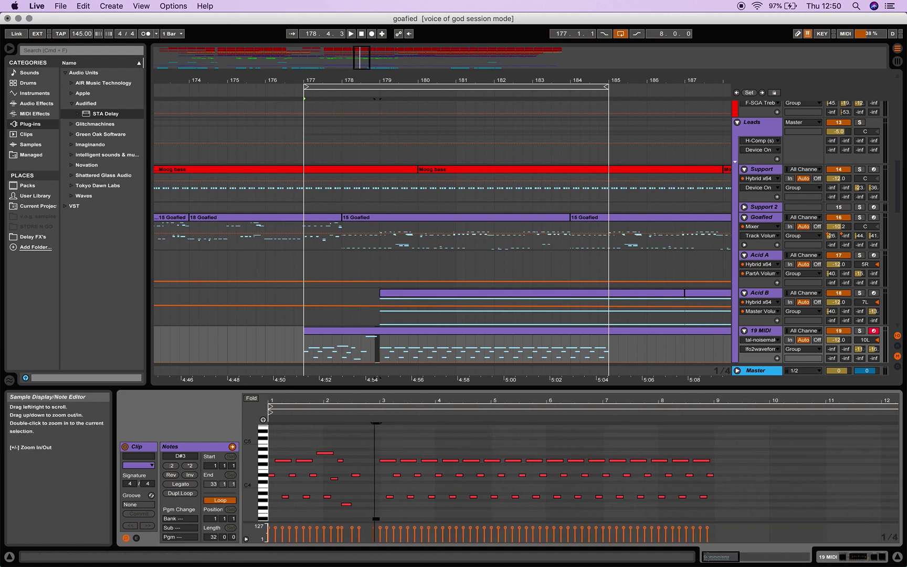
drag(374, 399, 407, 404)
key(space)
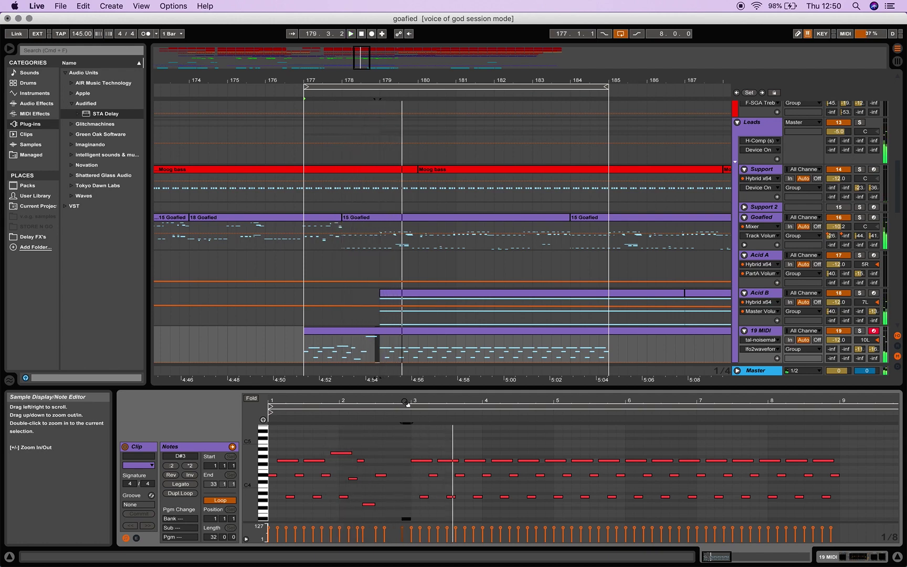
key(space)
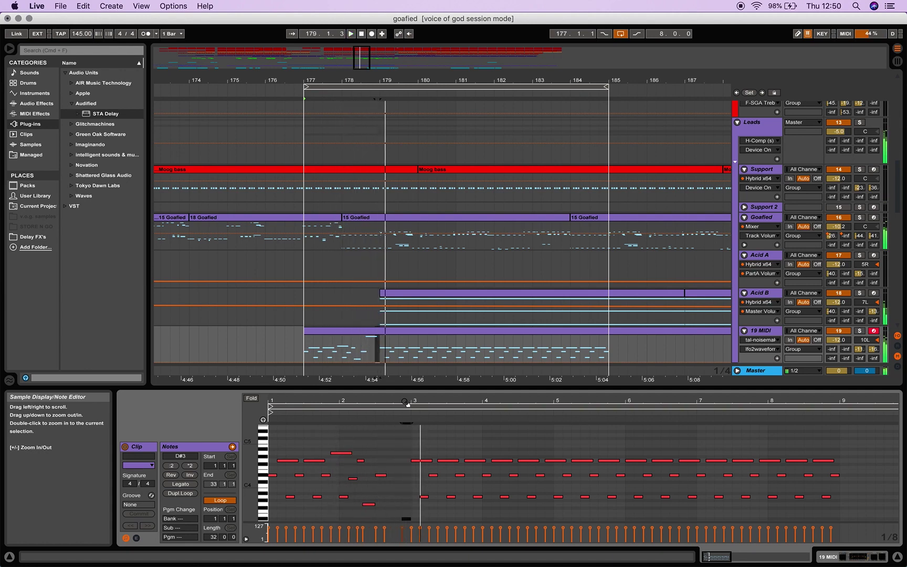
key(super+z)
- Delete the D#4 note at 2.4.3 and play the phrase with the full mix
key(space)
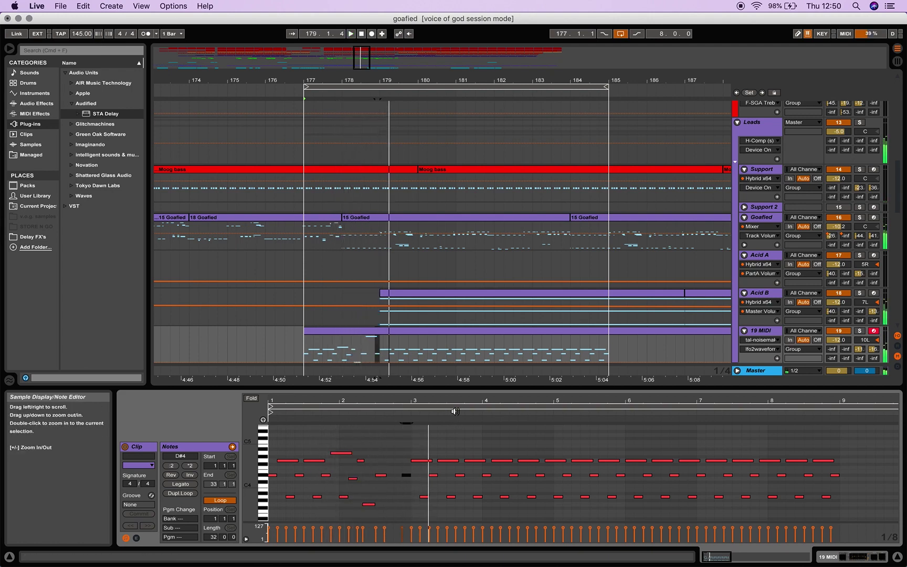
click(405, 481)
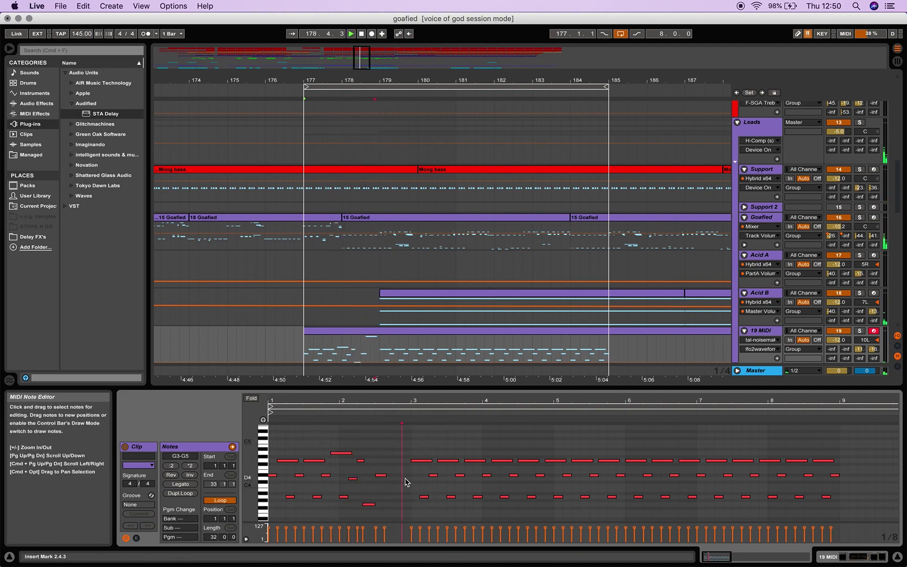
drag(449, 408, 450, 410)
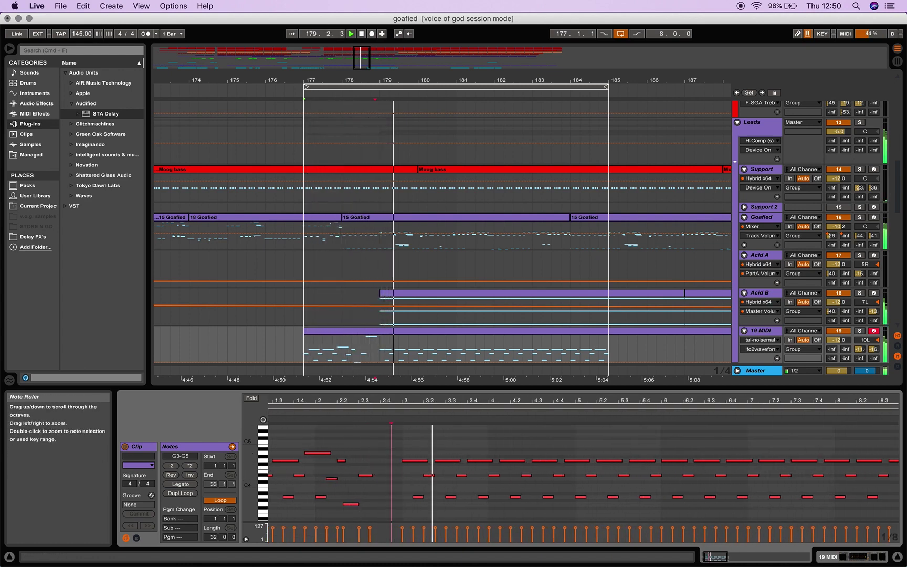
drag(265, 499, 264, 469)
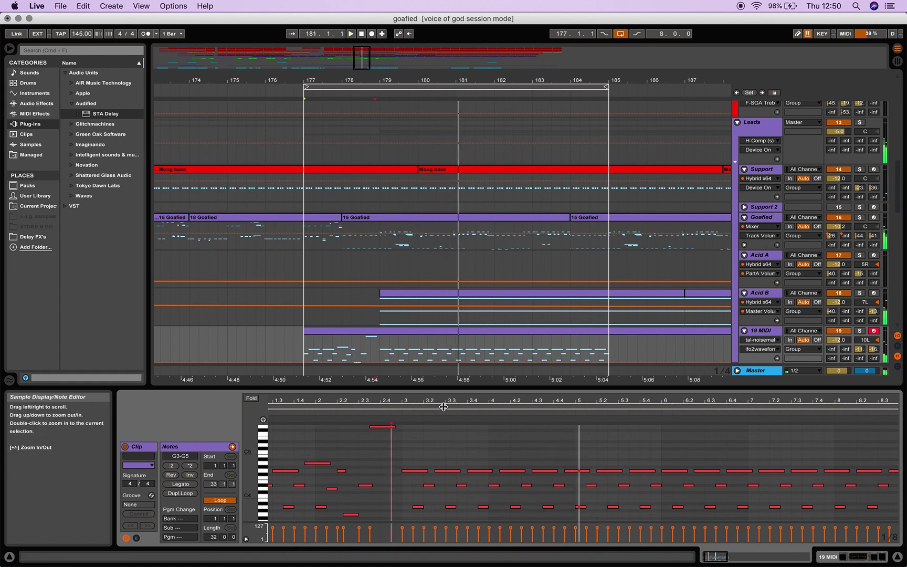
key(space)
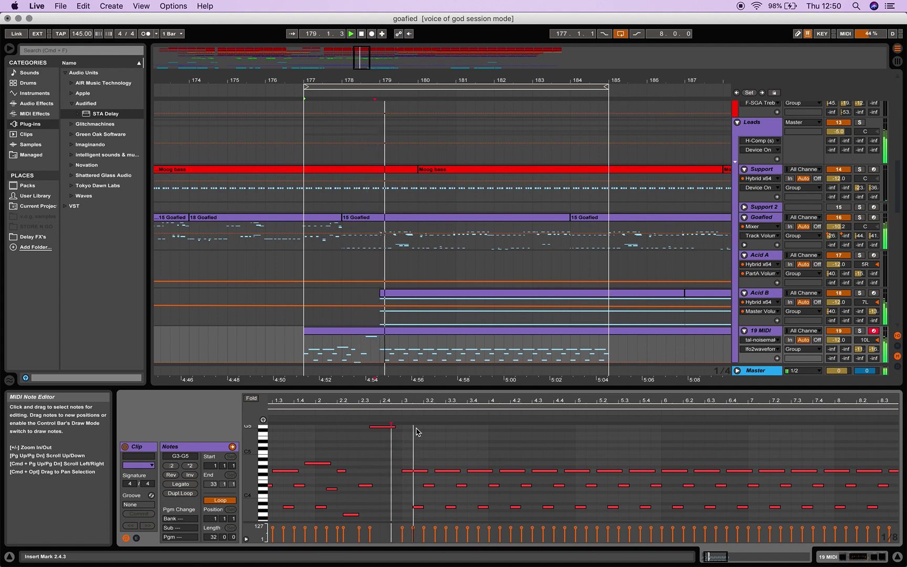
- Extend the start of the G4 note at 3.1.1 back to 2.4.3 and play the phrase back
click(403, 470)
drag(401, 470, 393, 469)
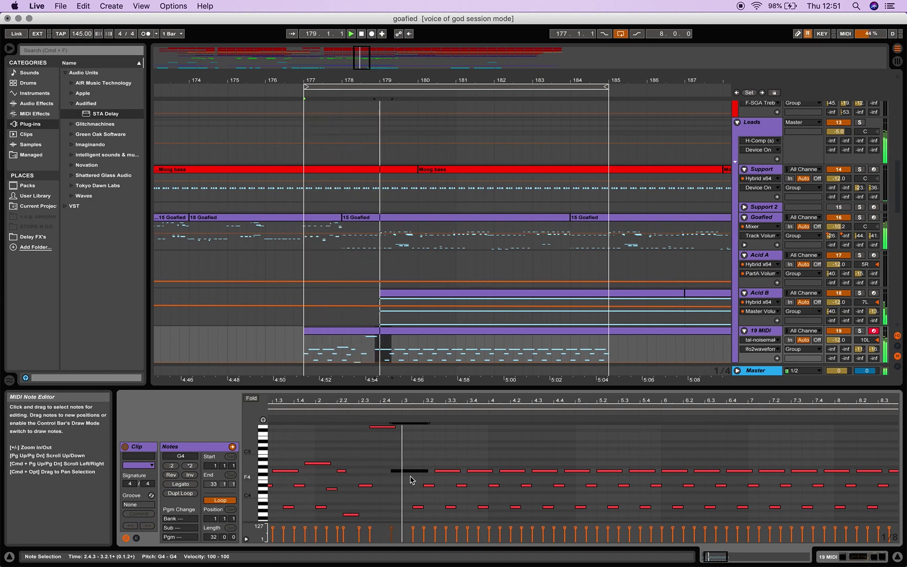
key(space)
key(space)
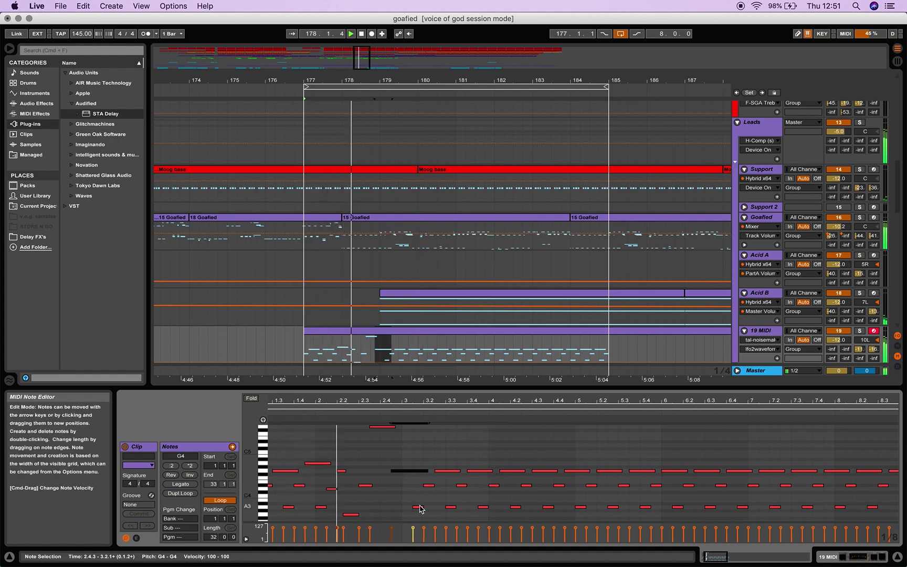
- Delete the D#4 note at 3.2.1, lengthen the A3 at 3.1.3 to end at 3.2.3, and play the result
click(429, 485)
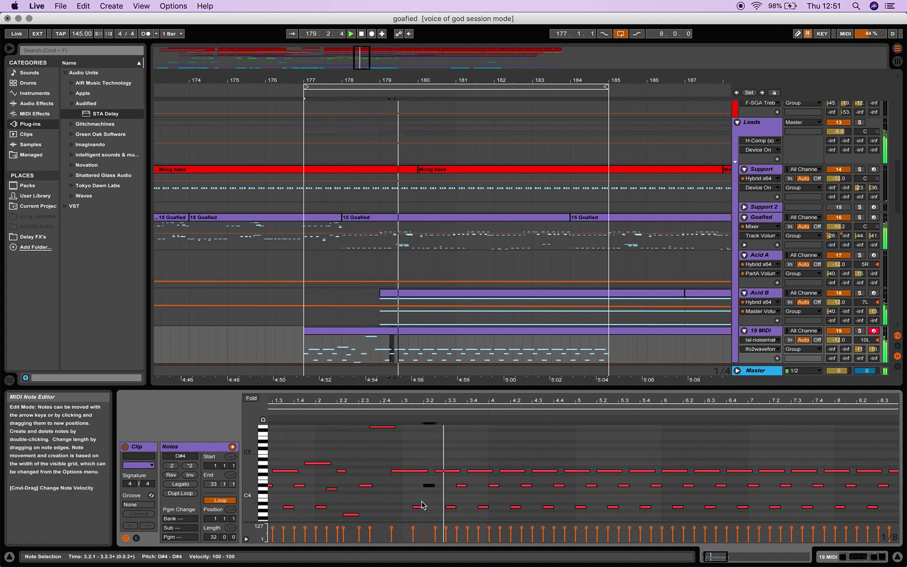
click(425, 503)
key(space)
click(422, 506)
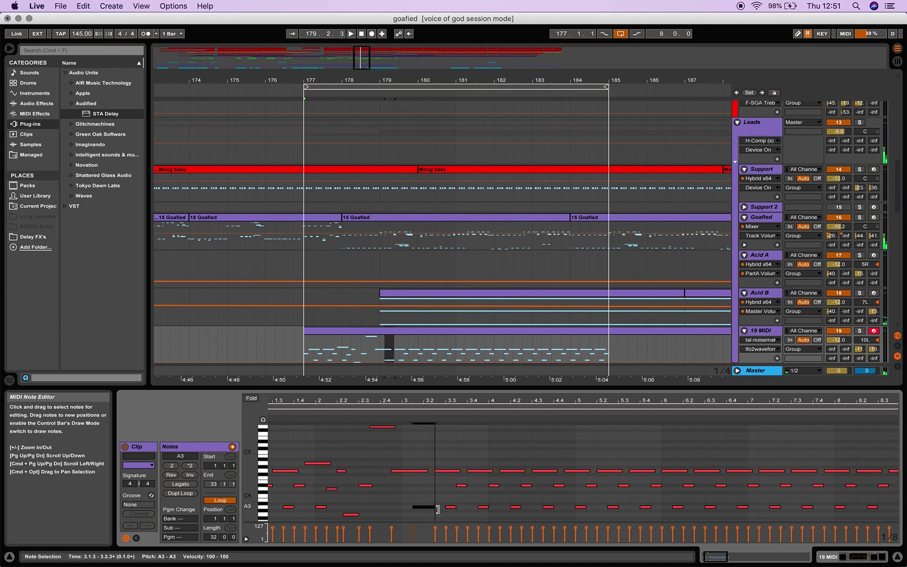
key(space)
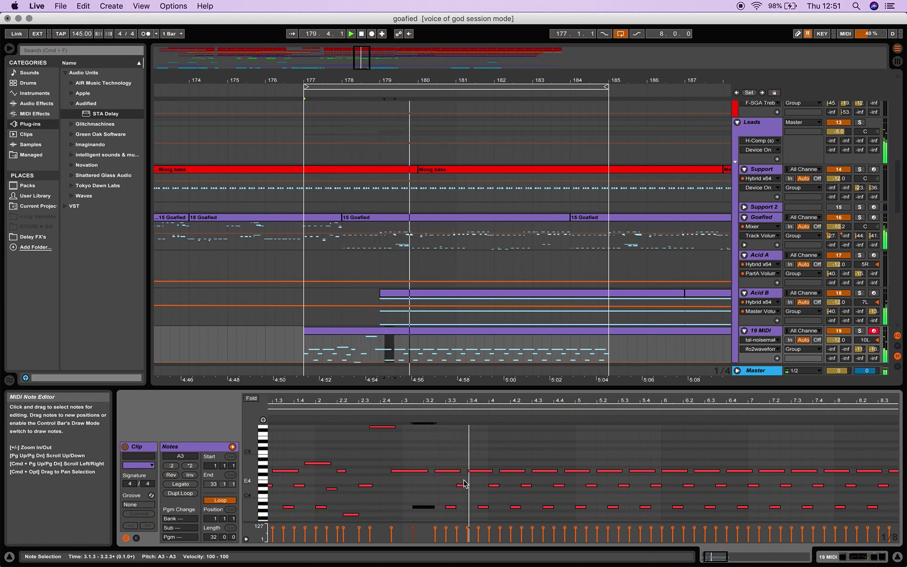
key(space)
key(space)
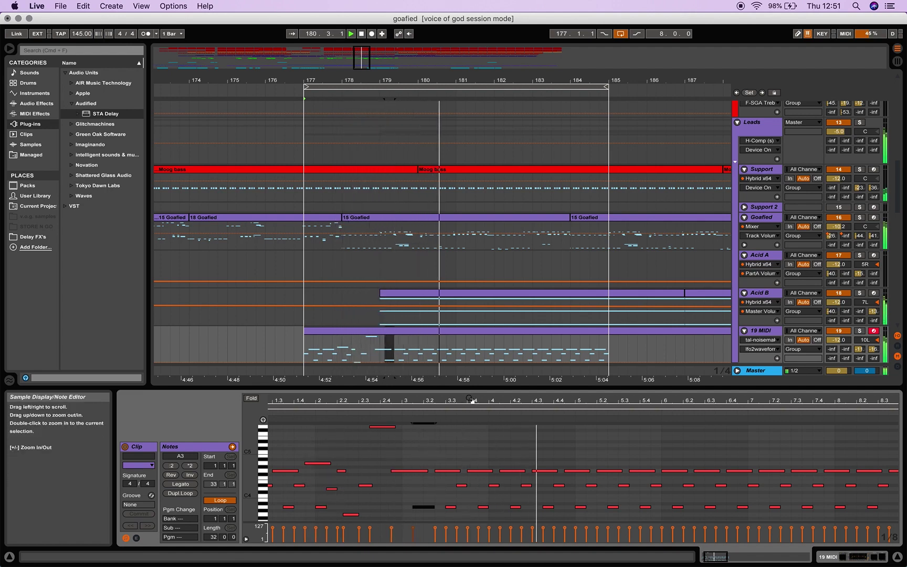
- Copy bars 183 to 185 of the 19 MIDI clip and place the two-bar copy at bar 162 on the same track
scroll(535, 142, down, 3)
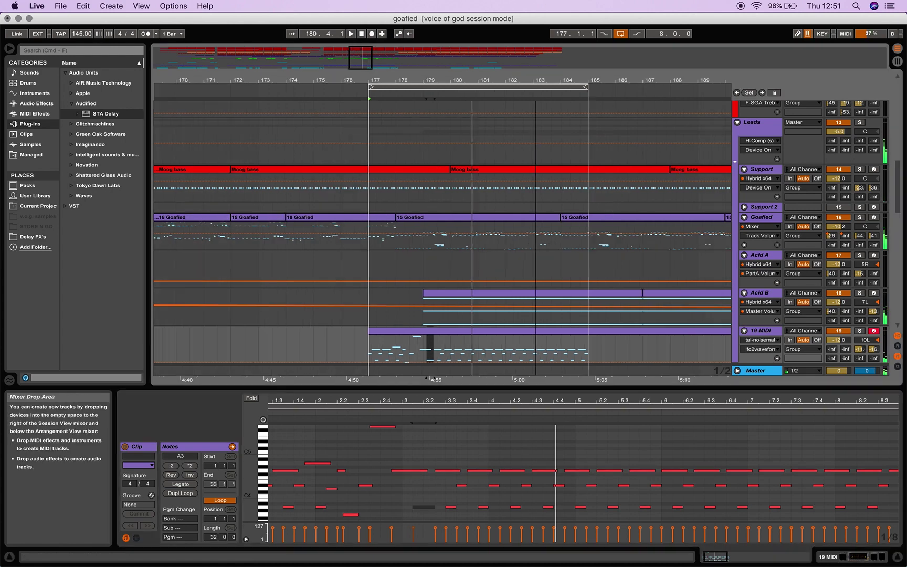
scroll(556, 278, down, 5)
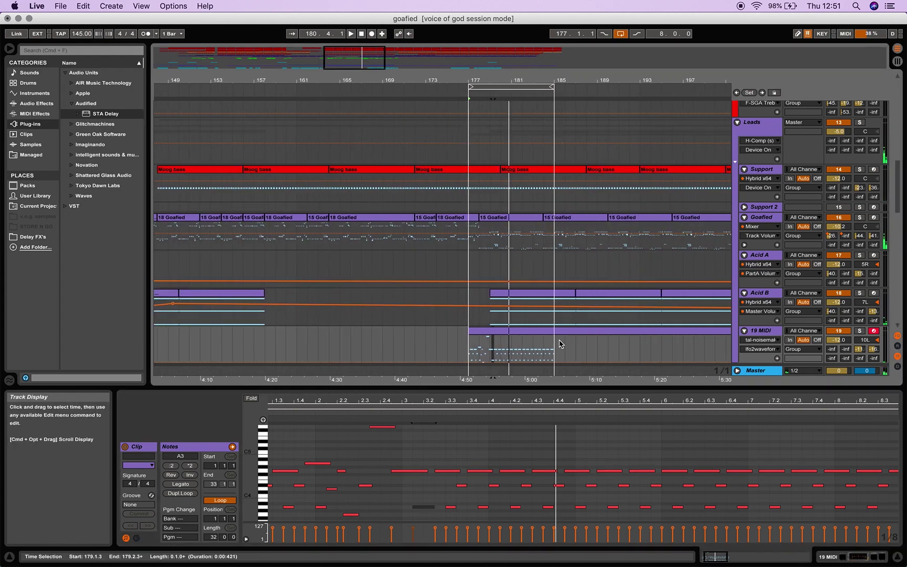
drag(554, 344, 533, 347)
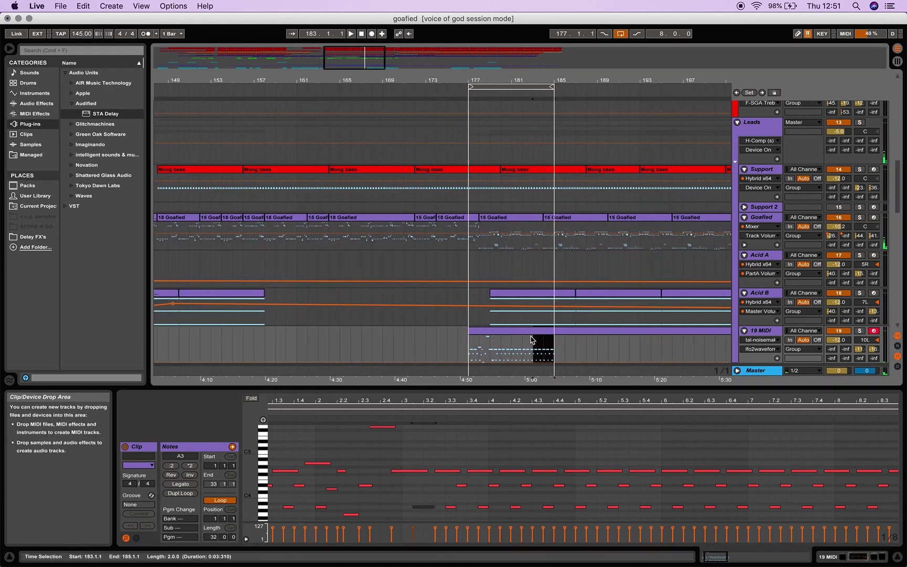
click(545, 331)
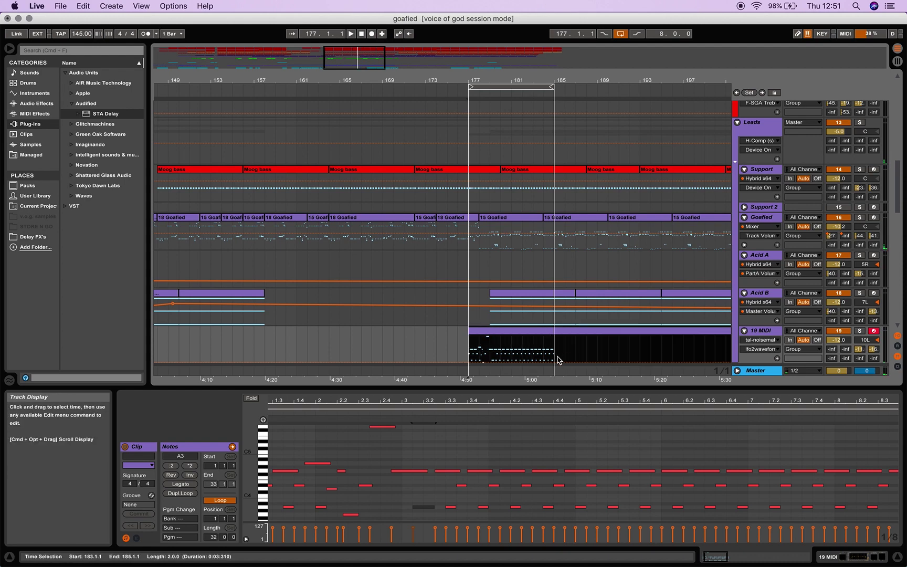
drag(554, 359, 541, 355)
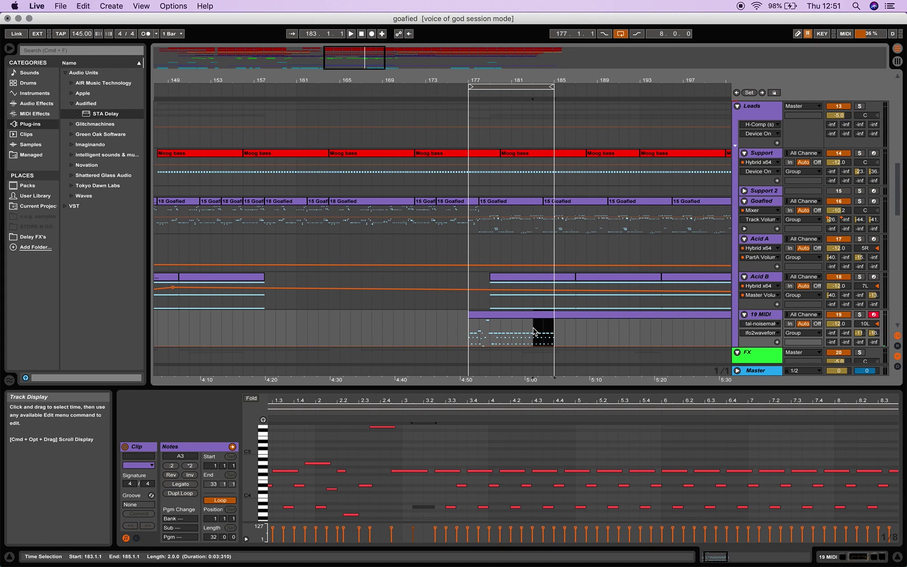
click(383, 330)
key(super+v)
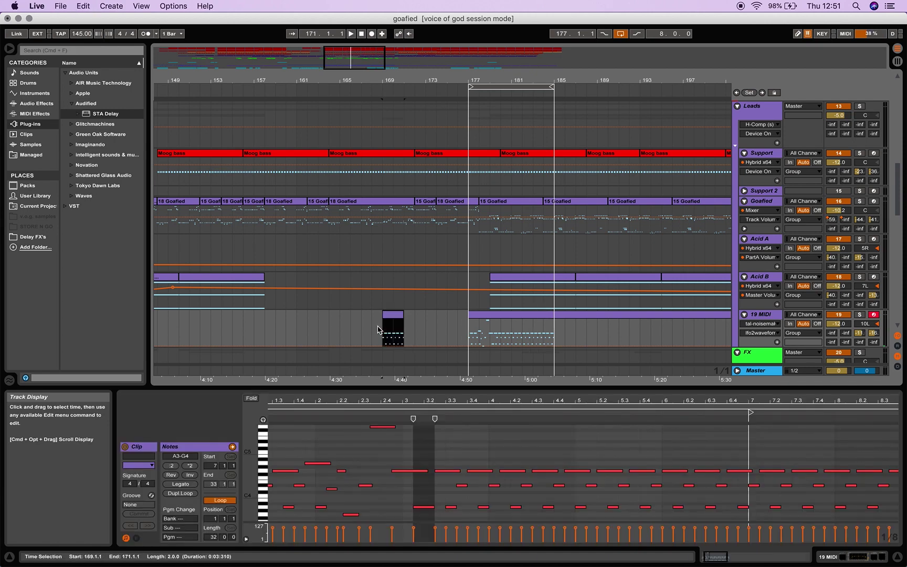
drag(396, 331, 326, 325)
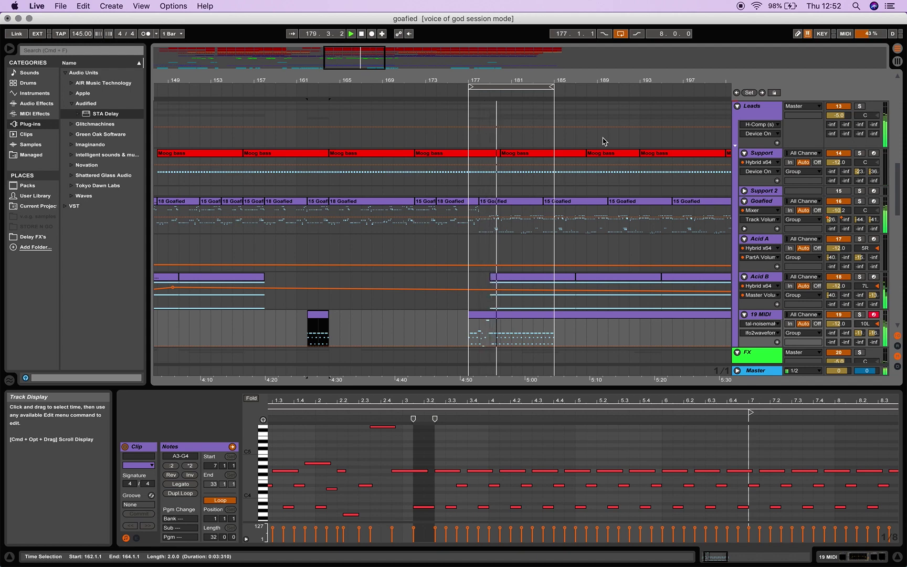
- Solo the 19 MIDI track and play the two-bar copy at bar 162
drag(587, 80, 589, 92)
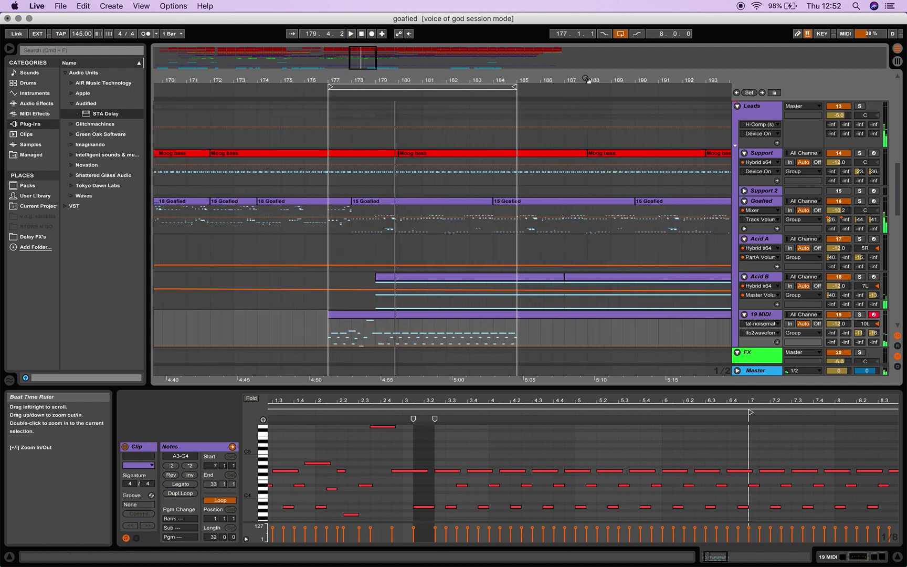
click(860, 315)
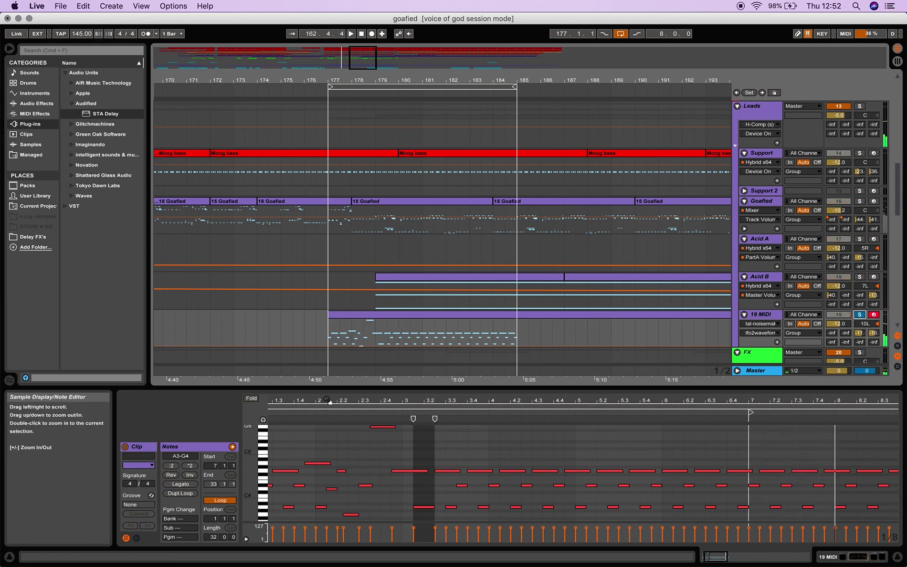
drag(320, 402, 321, 399)
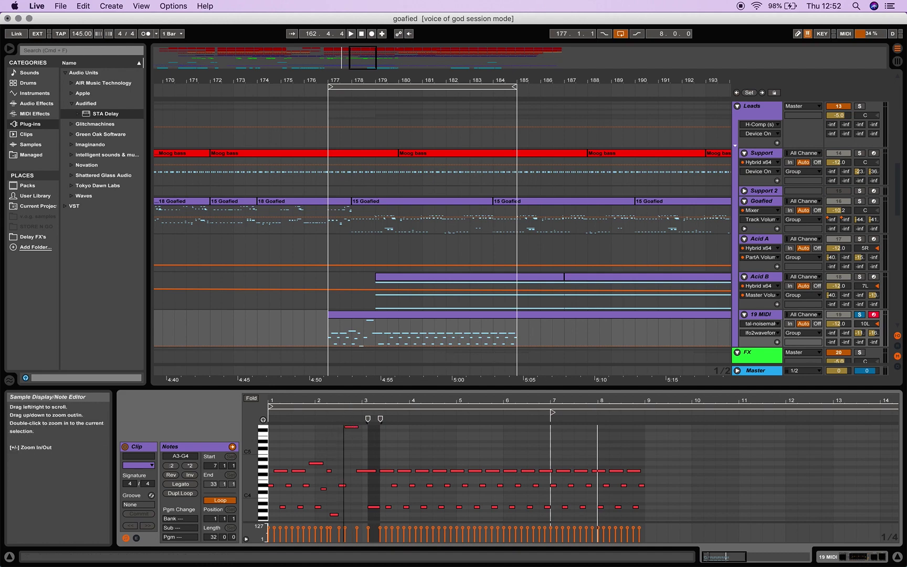
key(space)
drag(370, 393, 371, 398)
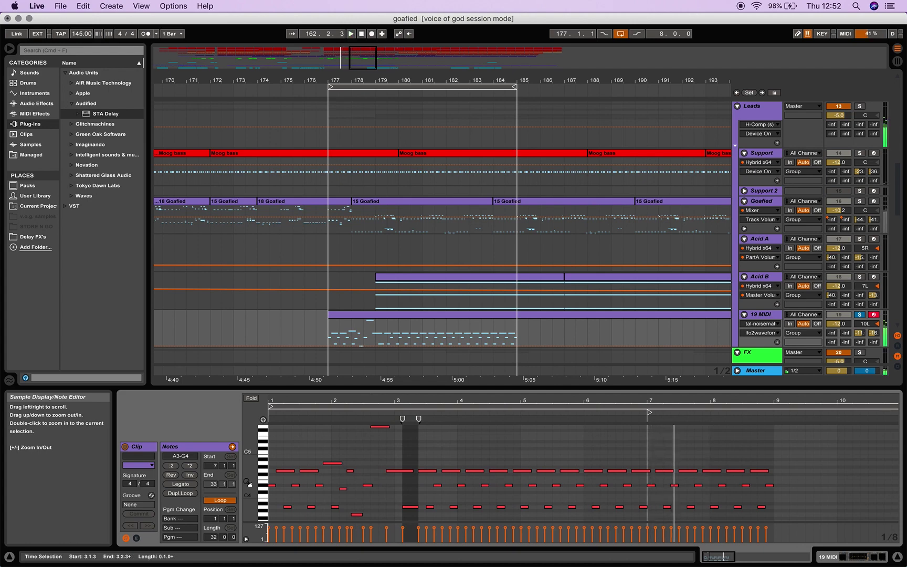
- Move the start marker of the two-bar copy back to 1.1.1 and play it
click(270, 440)
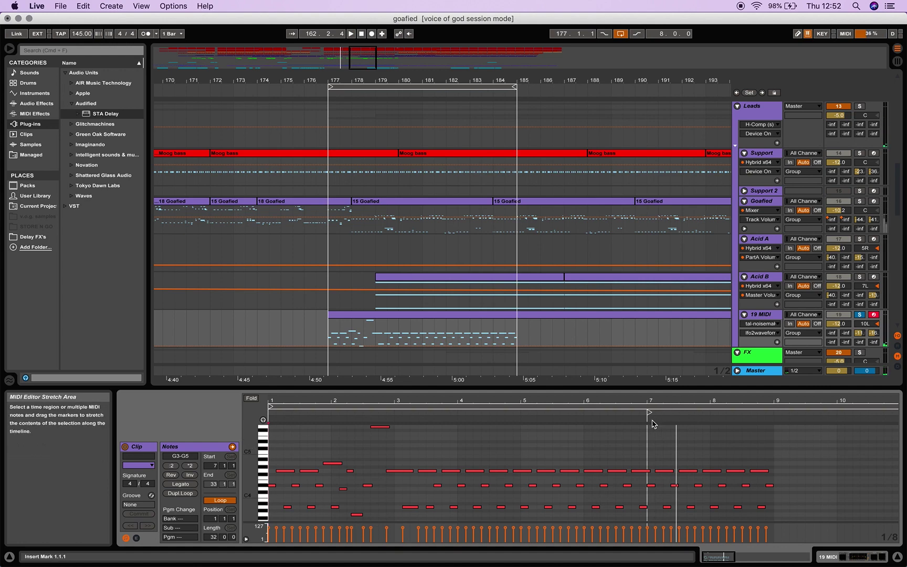
drag(648, 412, 218, 400)
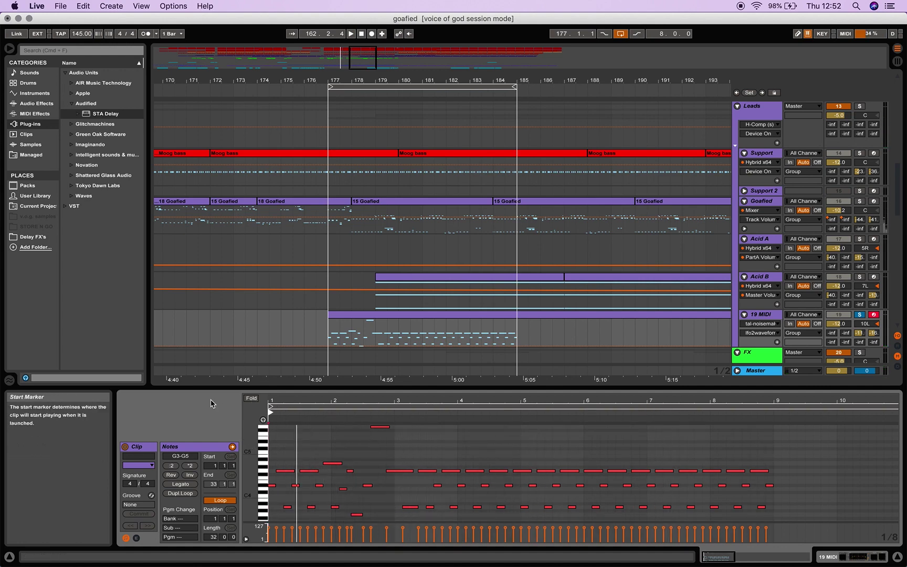
key(space)
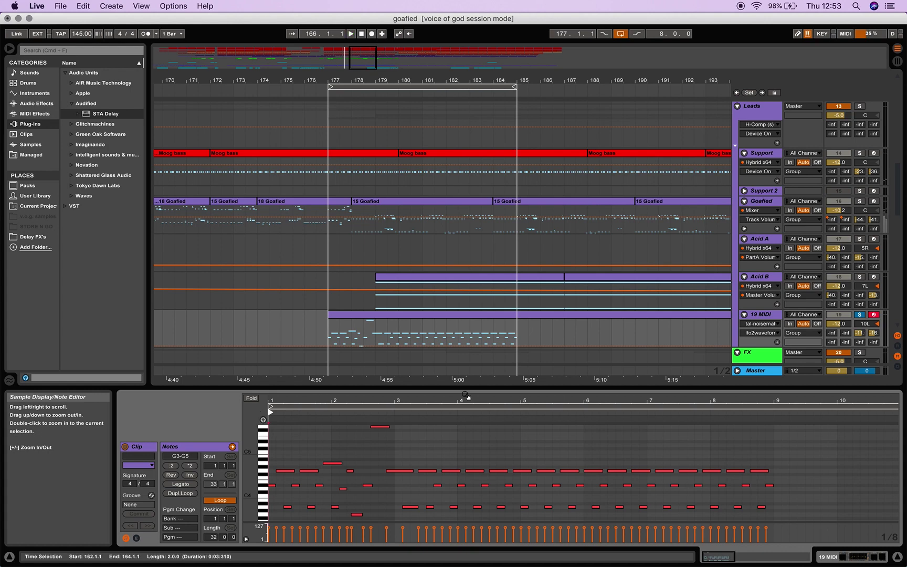
- Play the looped section from bar 177 and open the notes of the 19 MIDI clip
click(357, 85)
key(space)
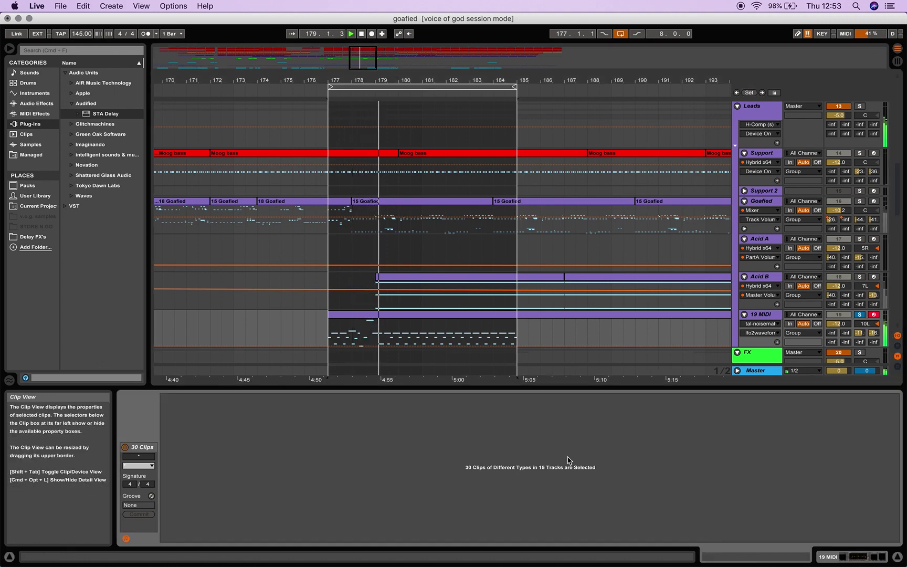
click(437, 318)
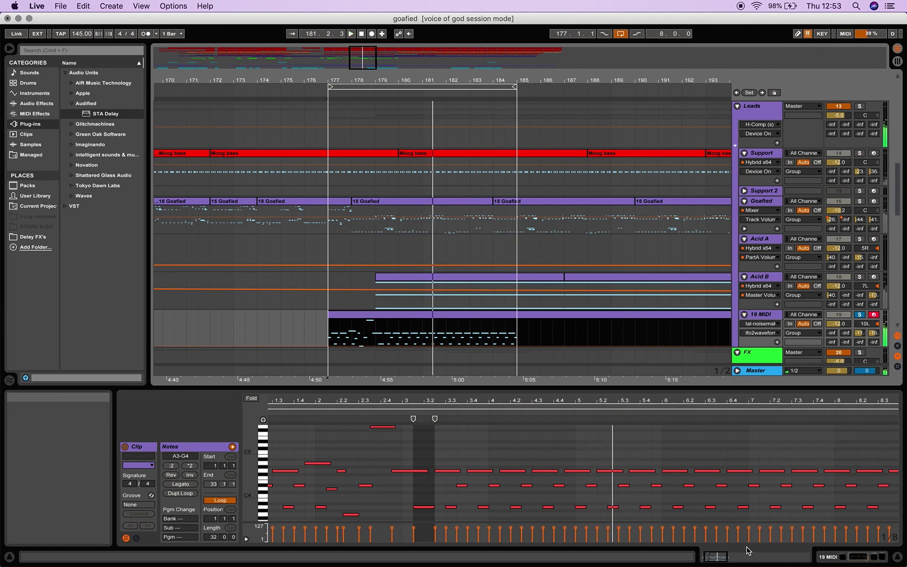
key(space)
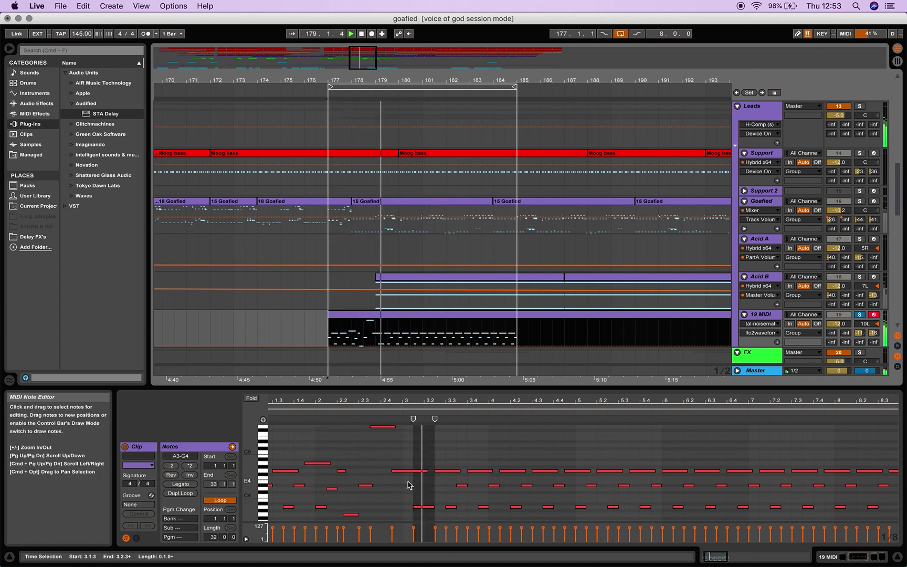
- Lower the G4 note at 3.2.3 to G2 and delete the A3 note at 3.3.1, playing the loop between edits
key(space)
key(space)
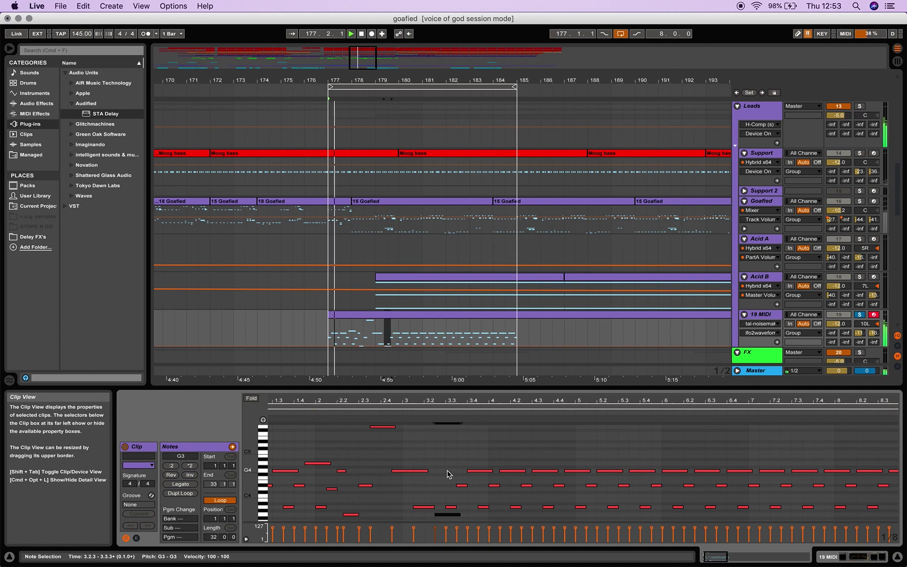
click(450, 510)
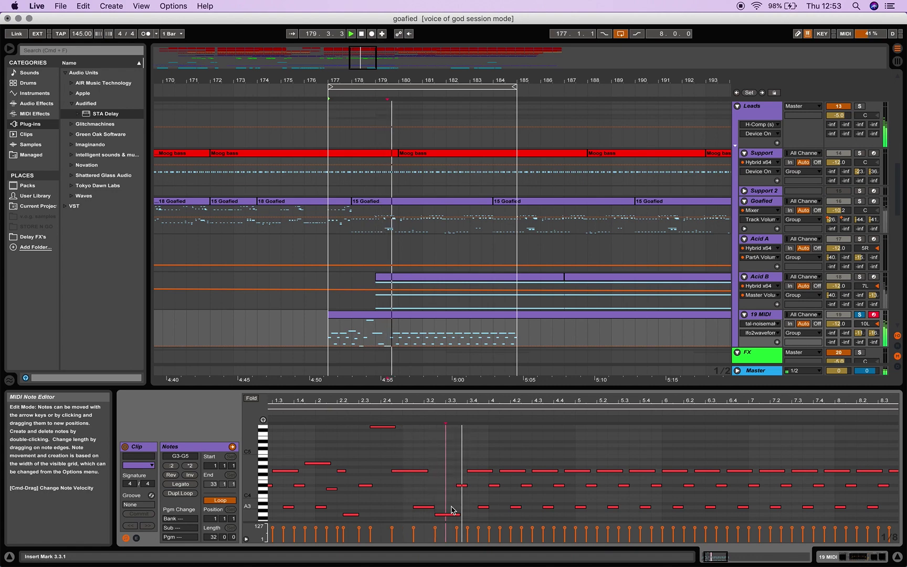
key(space)
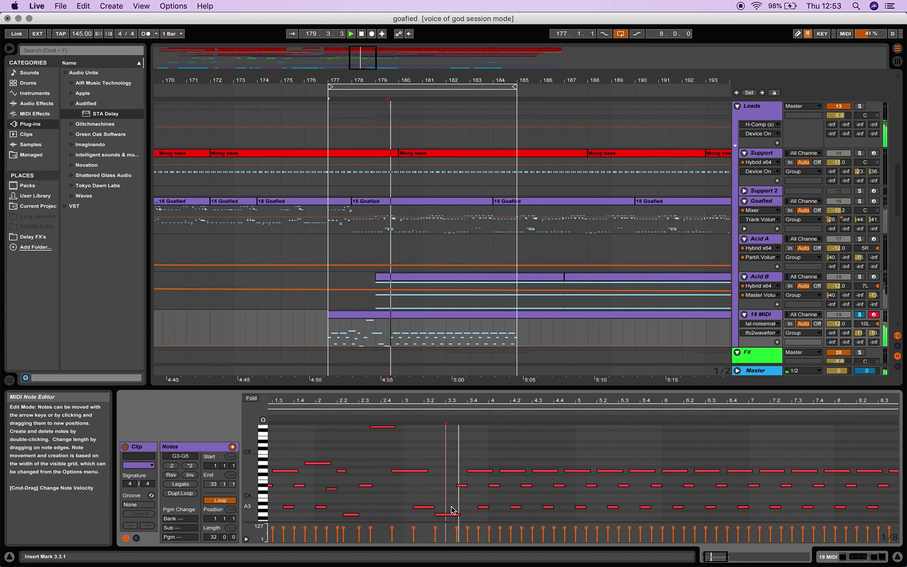
click(448, 515)
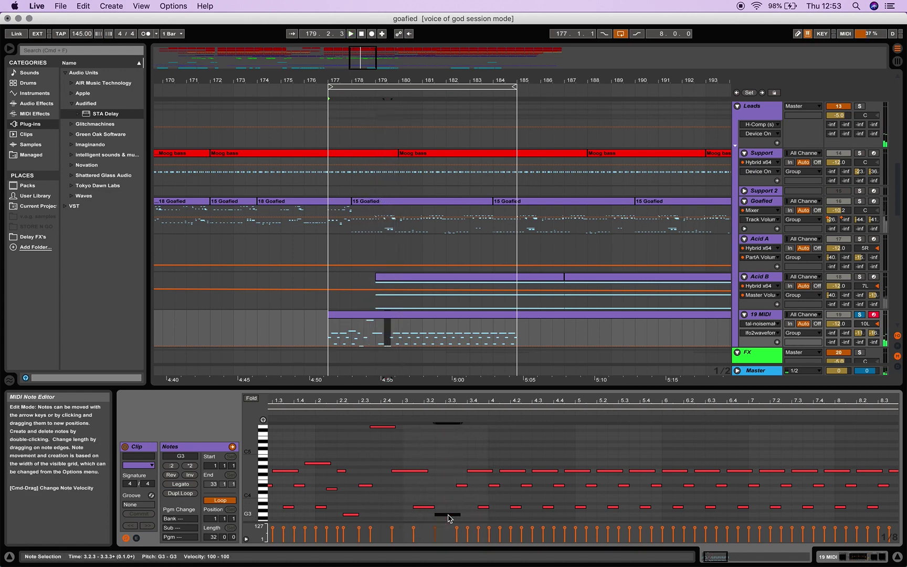
scroll(448, 518, down, 4)
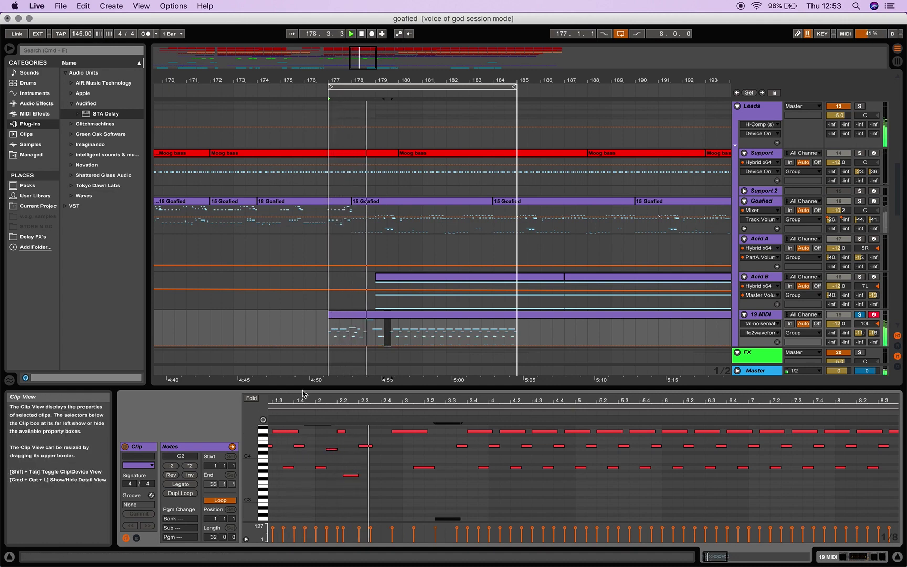
- Enlarge the note editor, raising the G4 note at 3.4.1 to G5 and the G4 at 4.3.1 to A4
drag(302, 392, 303, 314)
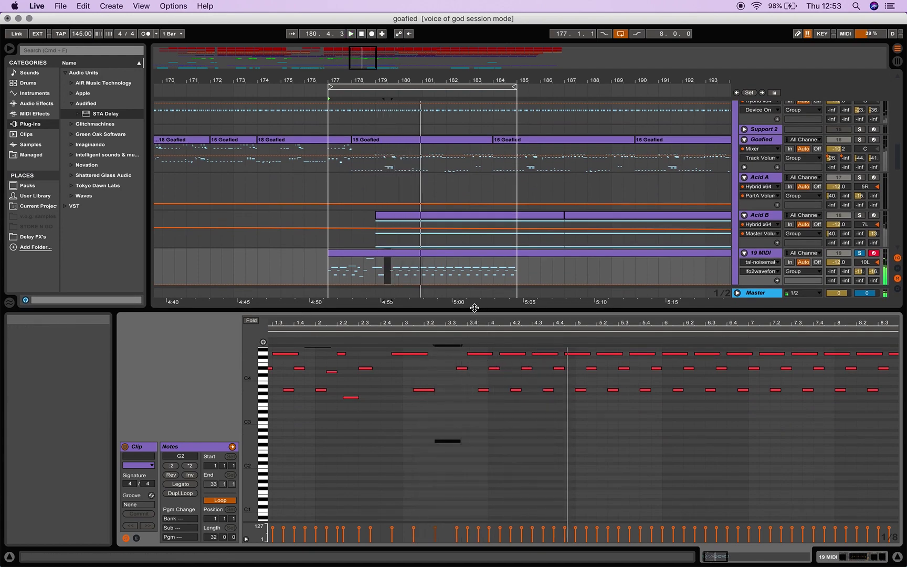
scroll(262, 446, up, 3)
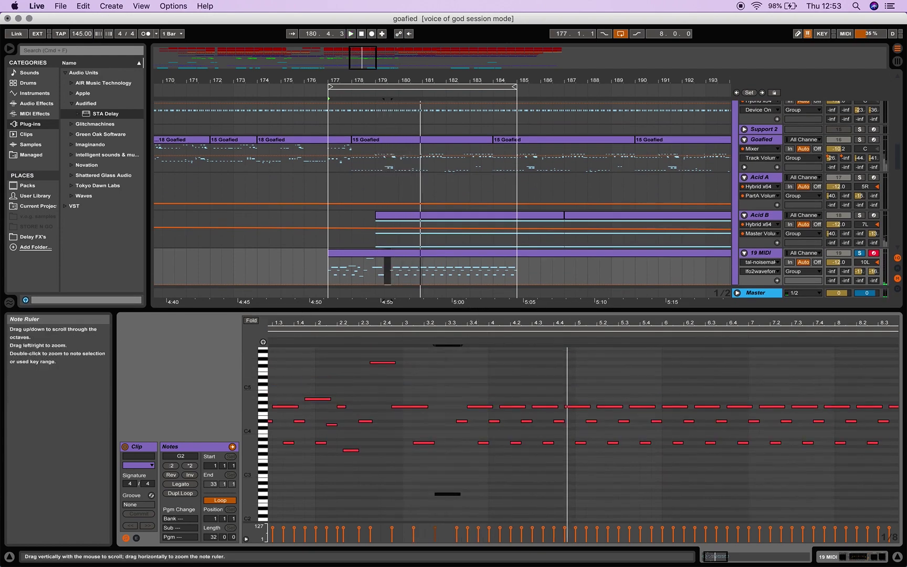
scroll(263, 446, up, 1)
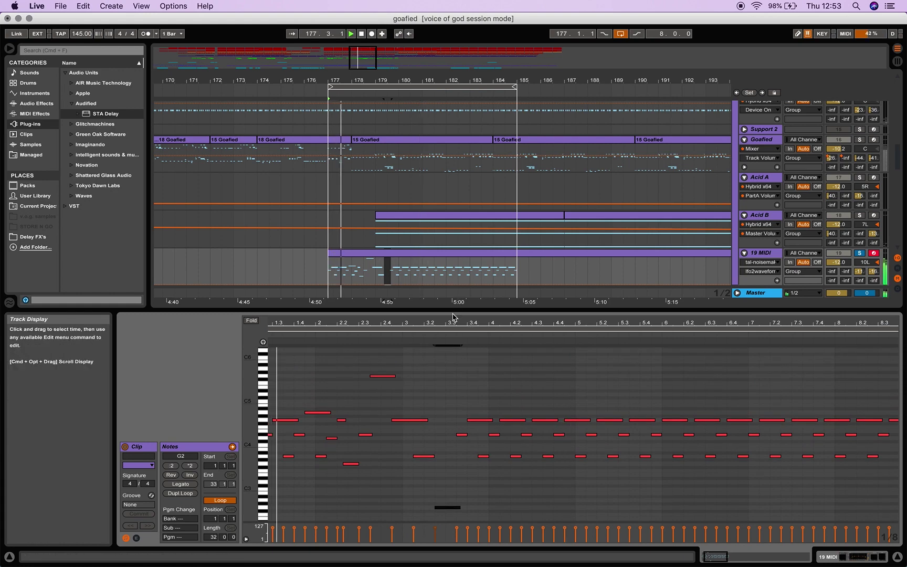
drag(452, 311, 452, 280)
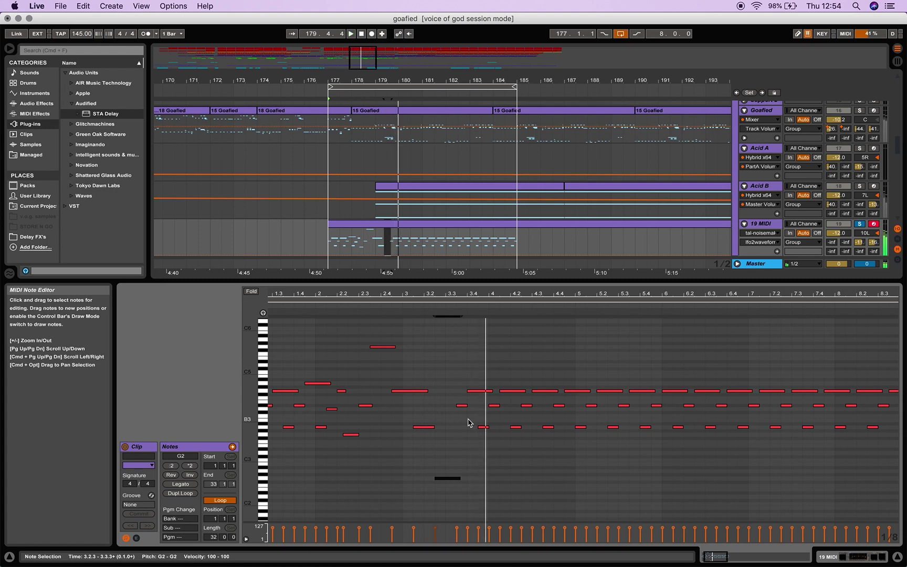
click(481, 391)
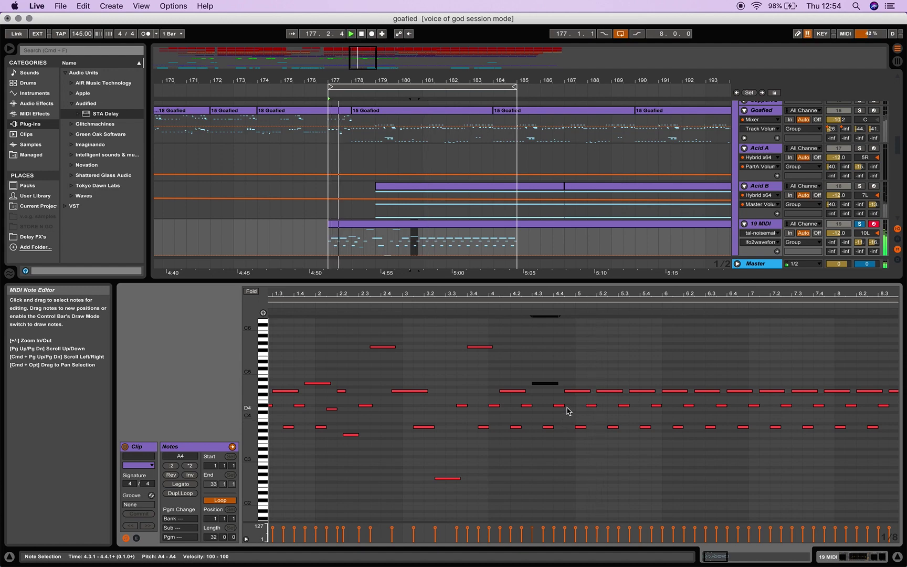
- Delete the A3 note at 4.3.3 beneath the A4 and play the loop
drag(576, 298, 577, 327)
click(440, 431)
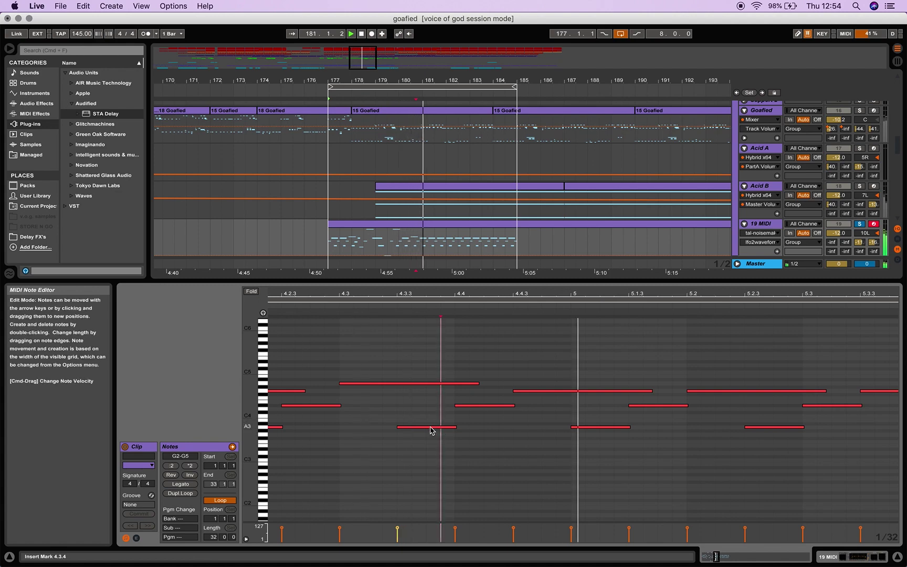
click(430, 427)
key(Delete)
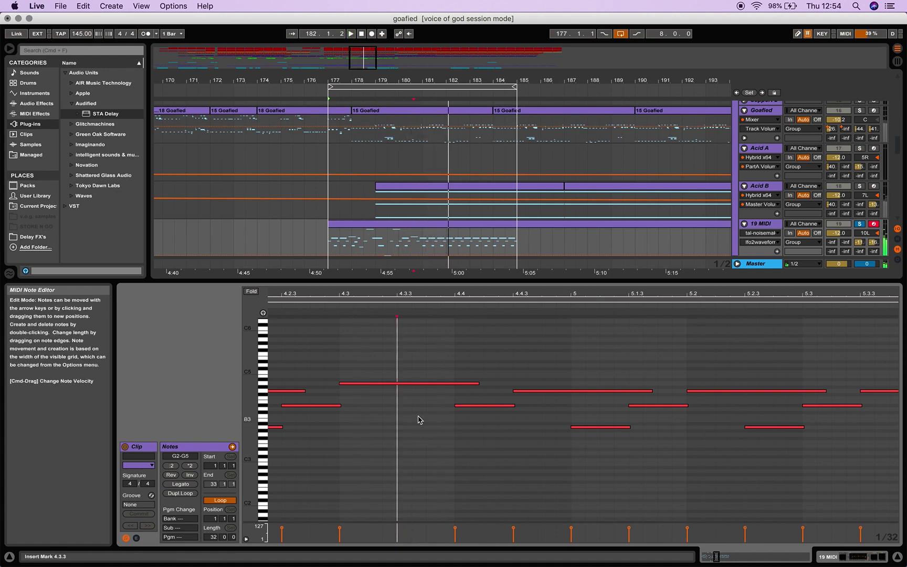
key(space)
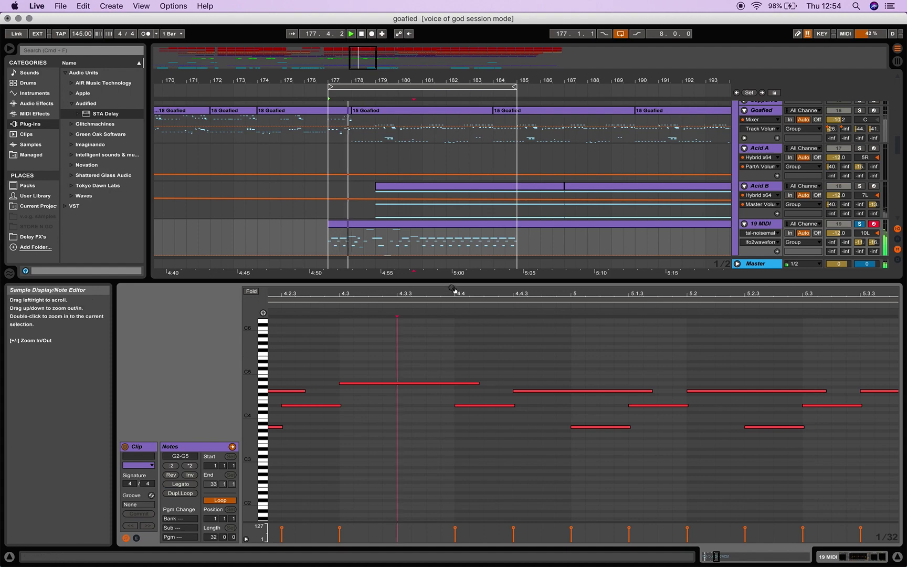
drag(448, 292, 449, 344)
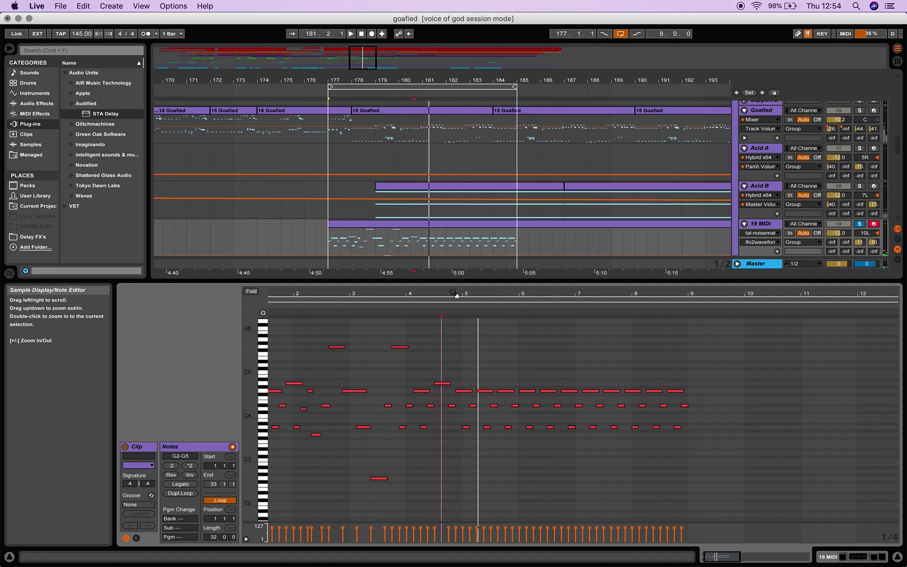
key(space)
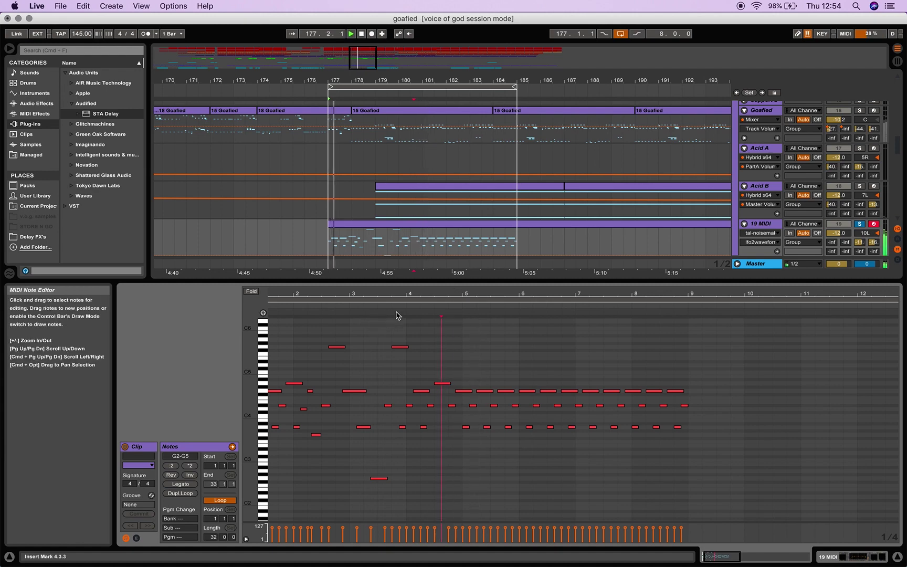
- Delete the A3 note at 4.2.1, and try a short A3 at 4.1.3 before removing it again
drag(408, 297, 445, 326)
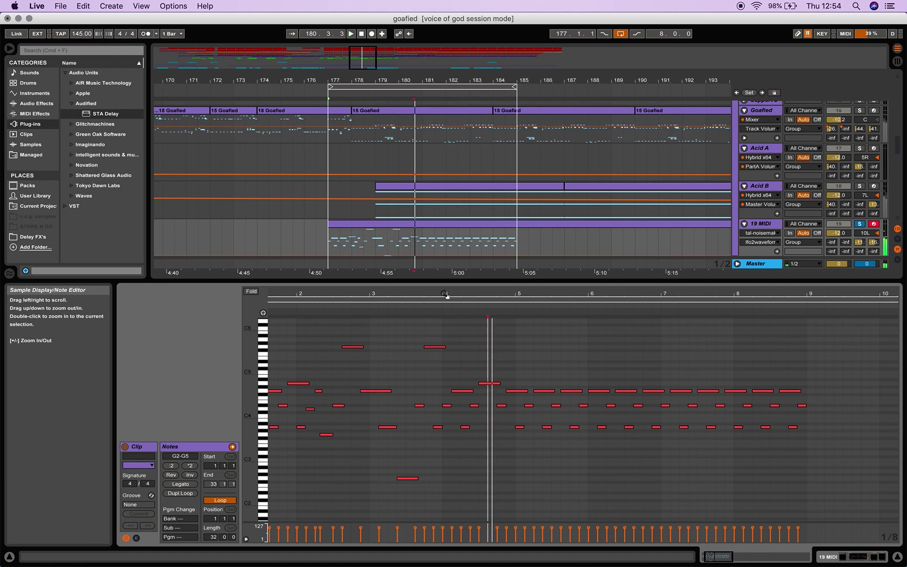
click(474, 458)
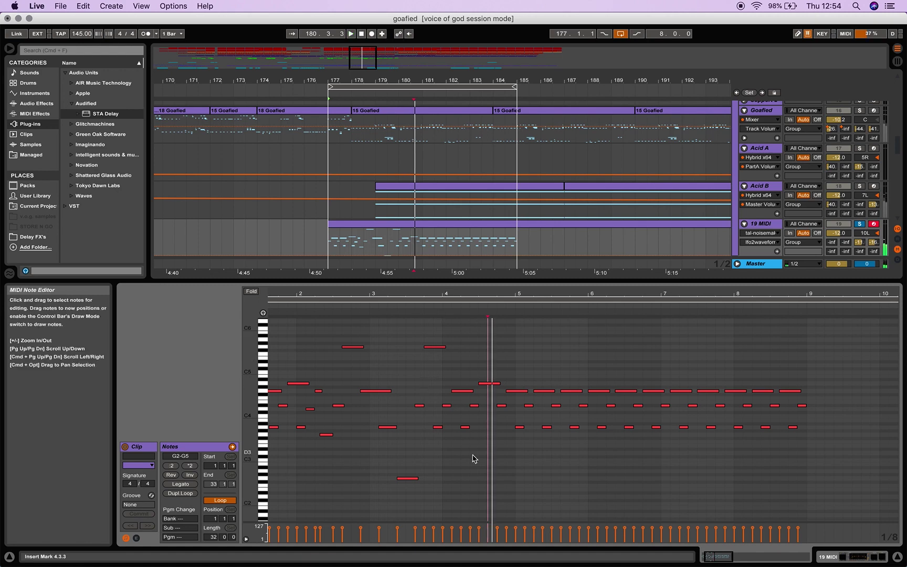
double_click(466, 428)
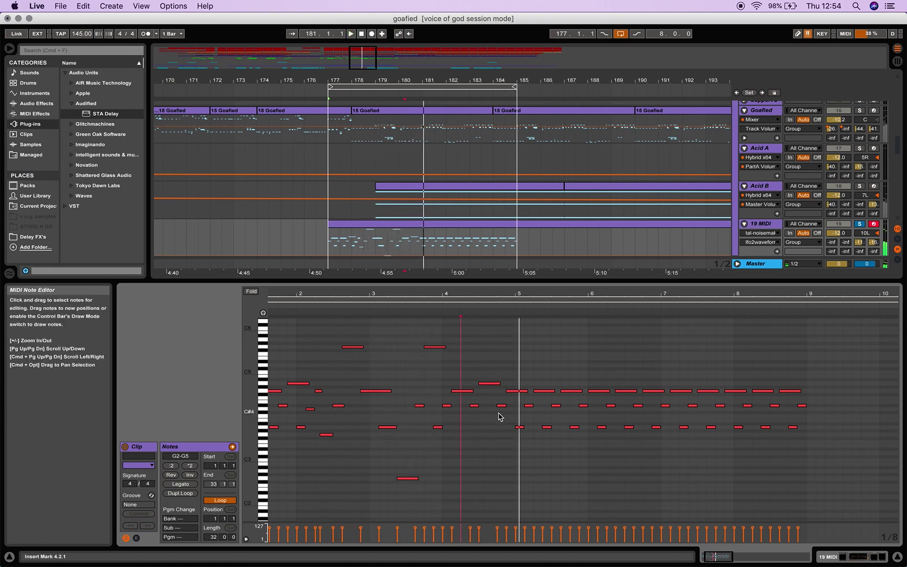
click(455, 427)
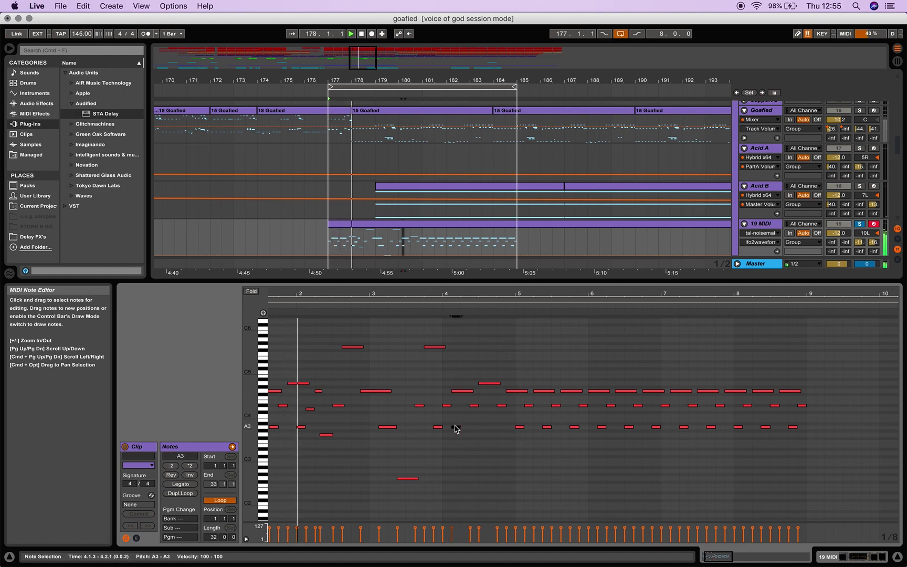
key(BackSpace)
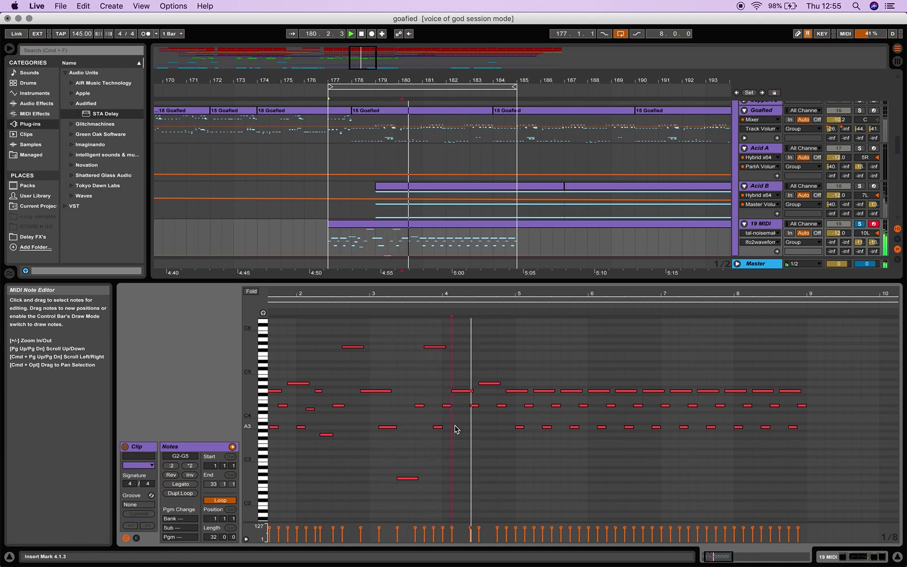
- Raise the D#4 note at 4.4.1 one octave to D#5 and play the loop
double_click(502, 405)
key(space)
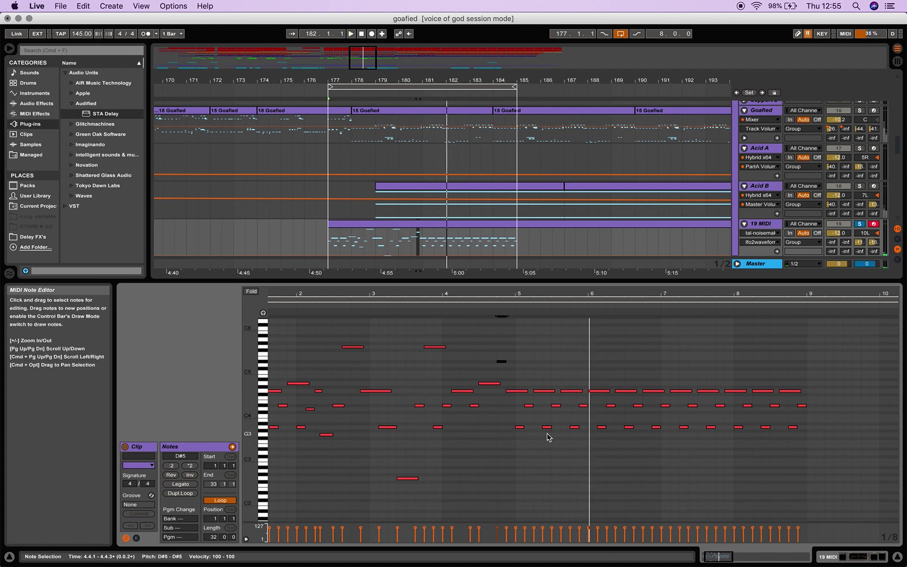
drag(589, 429, 268, 312)
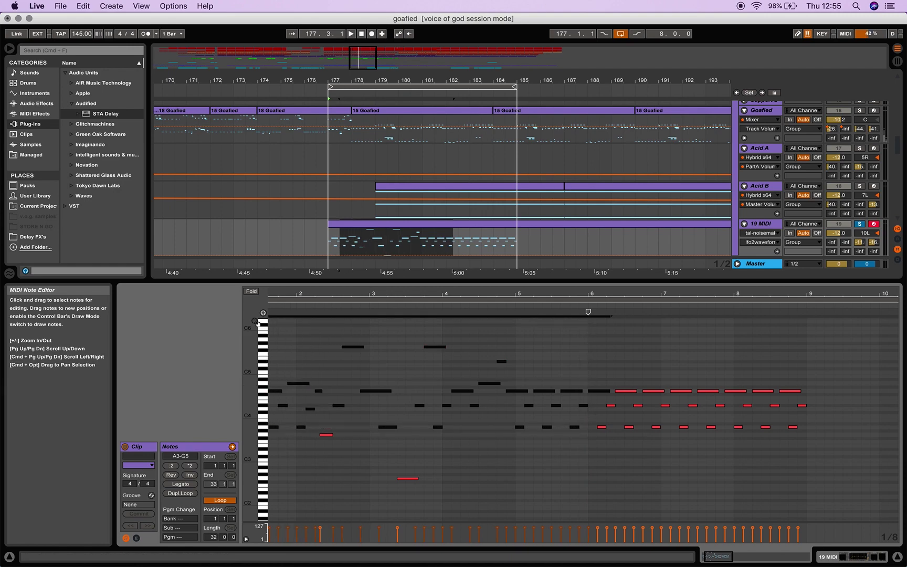
drag(591, 484, 169, 287)
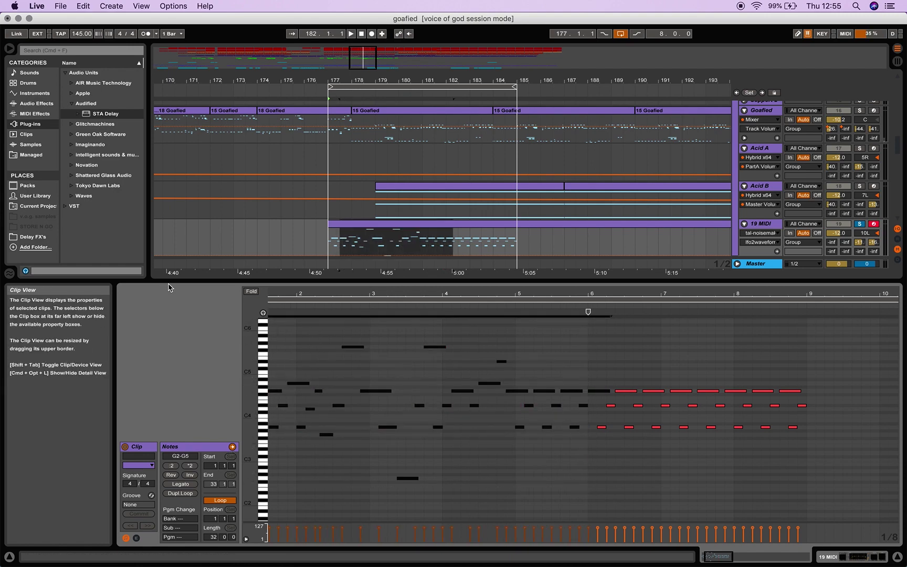
shift+click(603, 392)
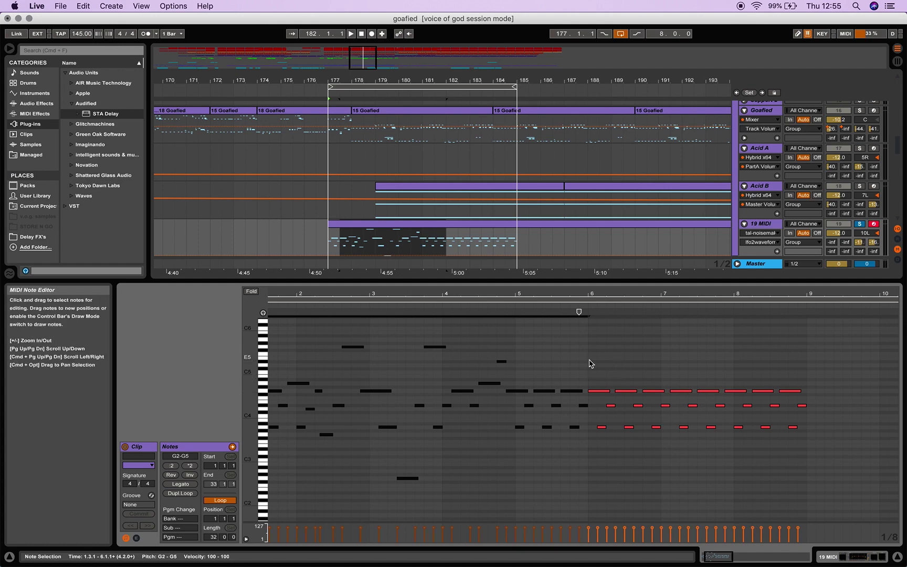
- Delete all the repeating notes from 6.1.1 onward in the 19 MIDI clip
drag(588, 360, 825, 447)
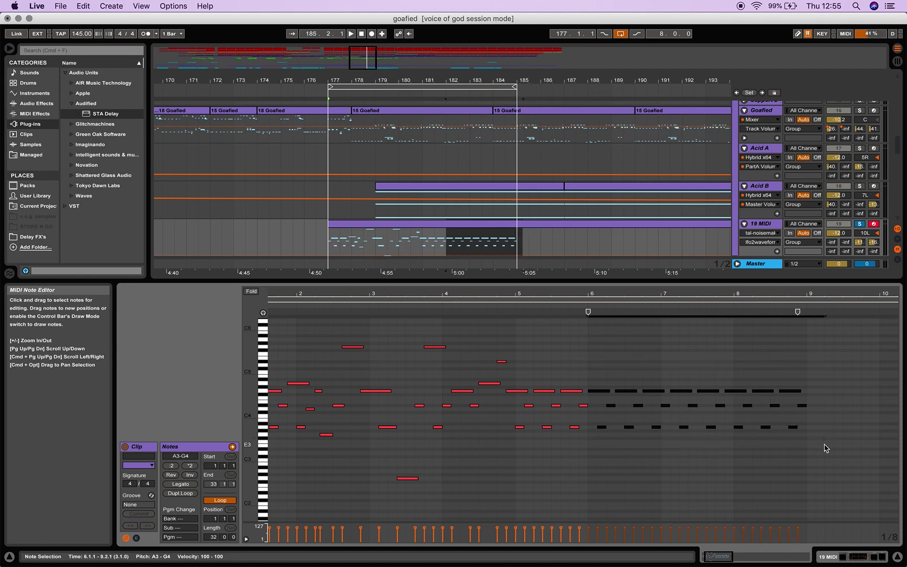
key(Delete)
- Duplicate the remaining lead notes from 1.3.1 onward so the copy starts at 6.2.1
drag(638, 356, 263, 480)
drag(603, 334, 227, 497)
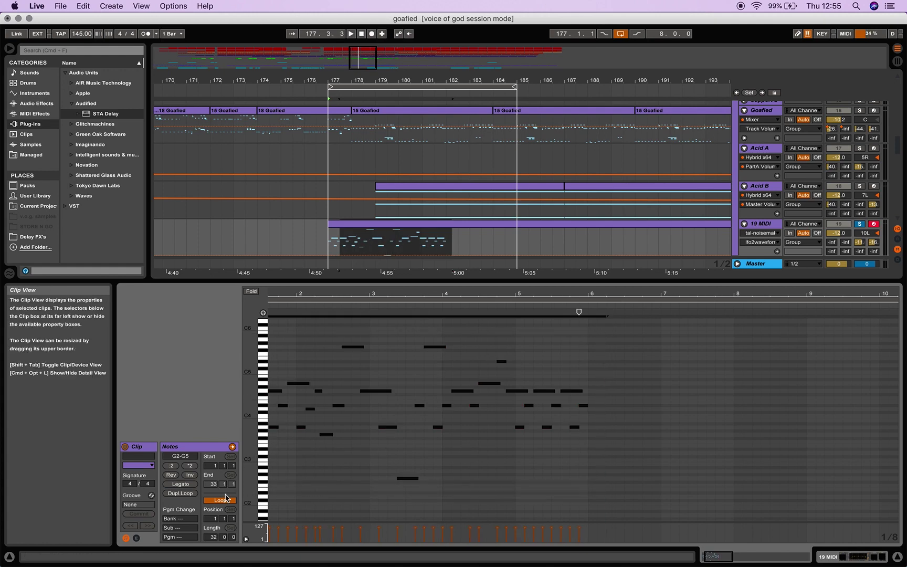
key(super+d)
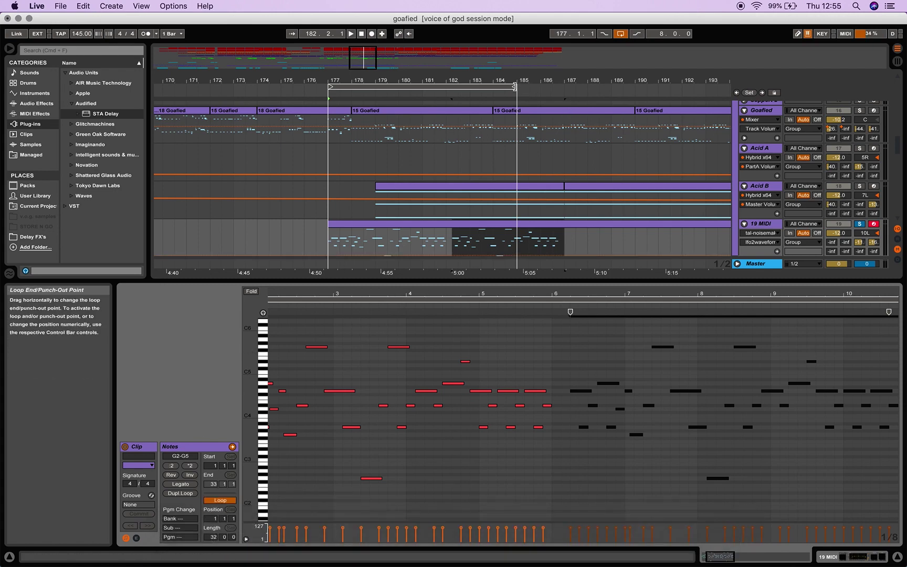
- Extend the arrangement loop to bars 177 to 187 and play it with the solo on 19 MIDI turned off
drag(515, 87, 536, 88)
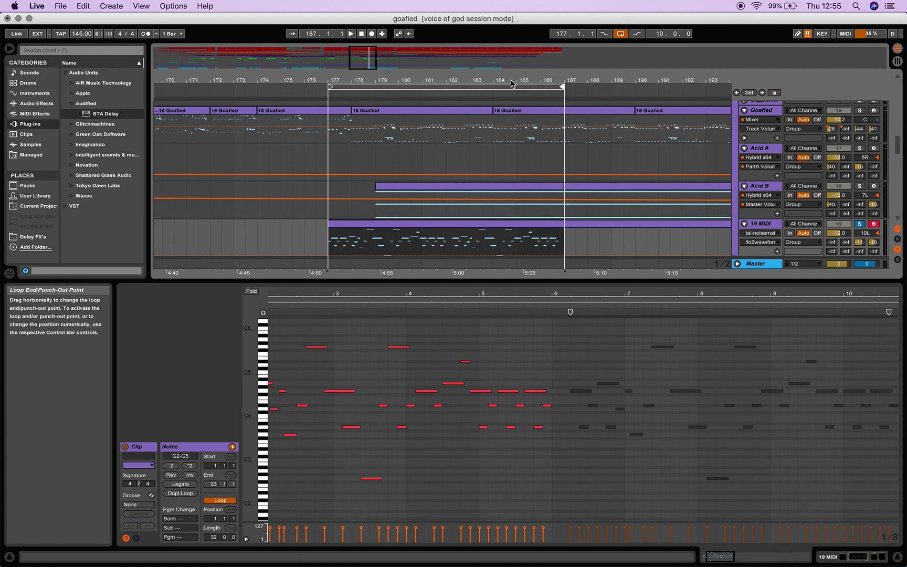
click(324, 90)
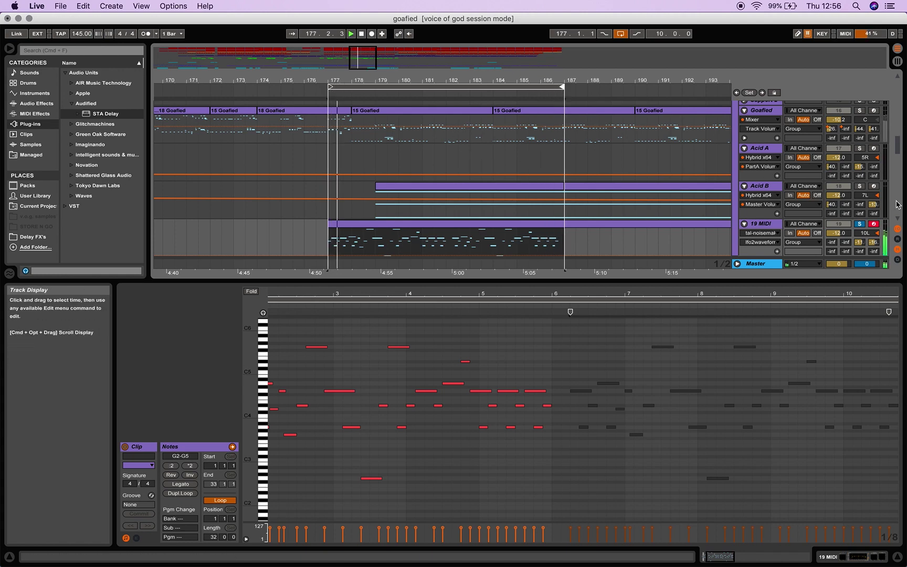
click(859, 224)
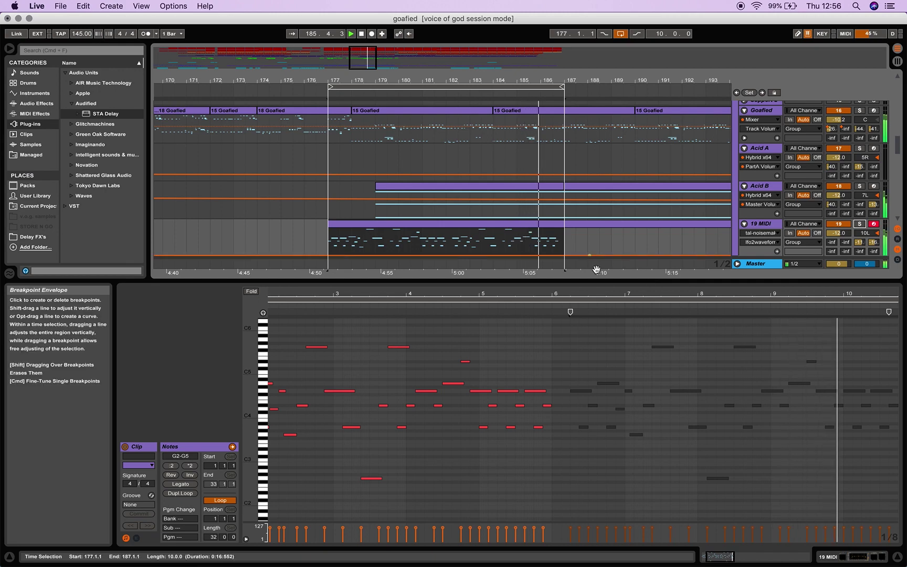
- Examine the start of the duplicated phrase around 6.2.1 in the 19 MIDI clip
drag(380, 315, 381, 290)
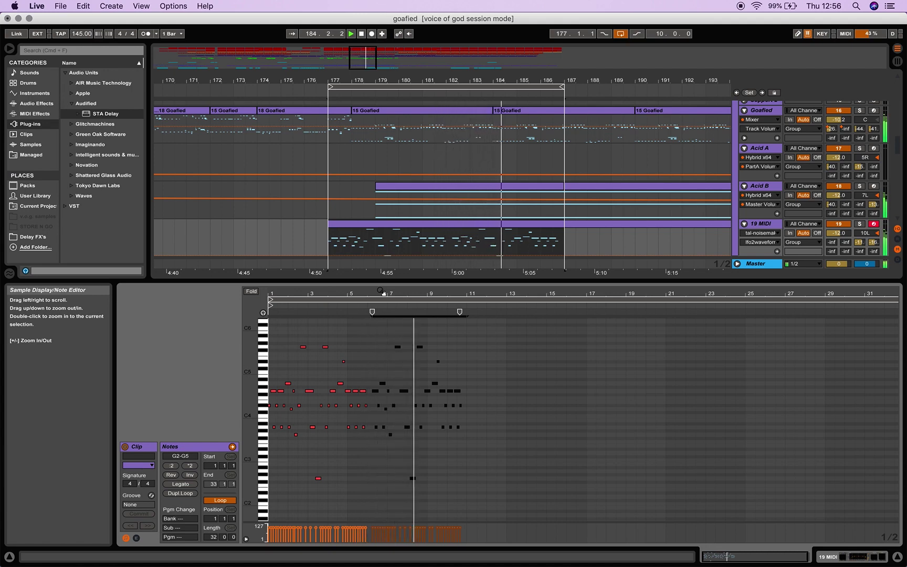
key(plus)
key(plus)
key(plus)
key(plus)
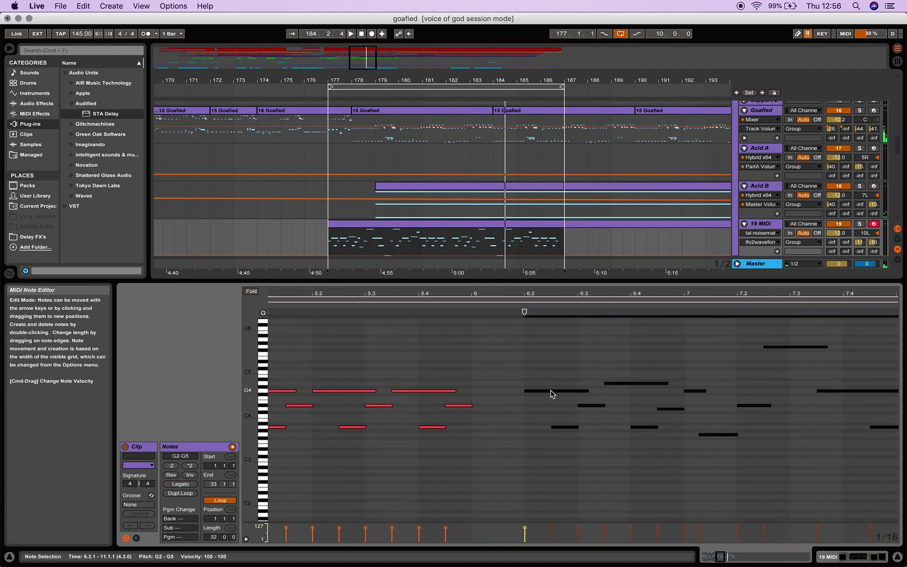
- Move the copied note phrase one beat earlier so it starts at bar 6 of the MIDI clip
drag(548, 391, 503, 393)
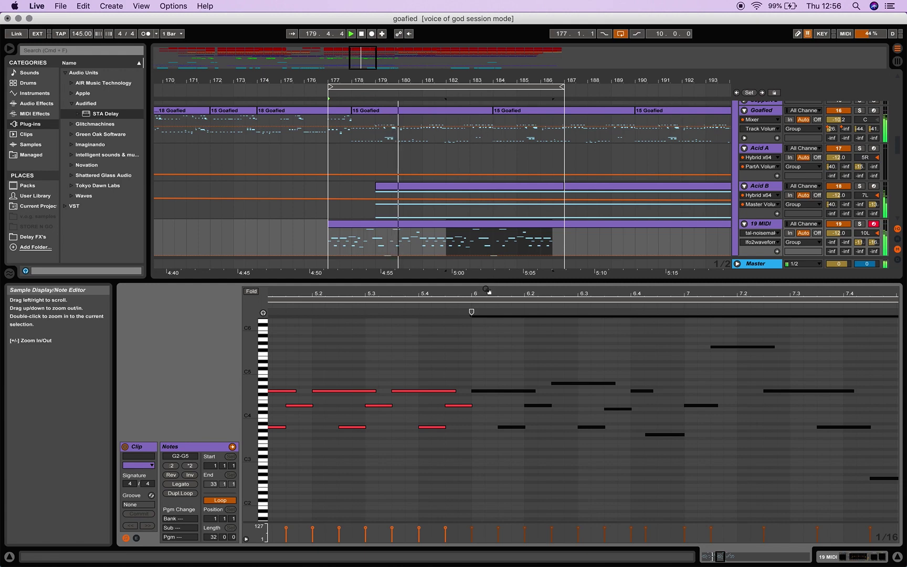
drag(411, 297, 411, 280)
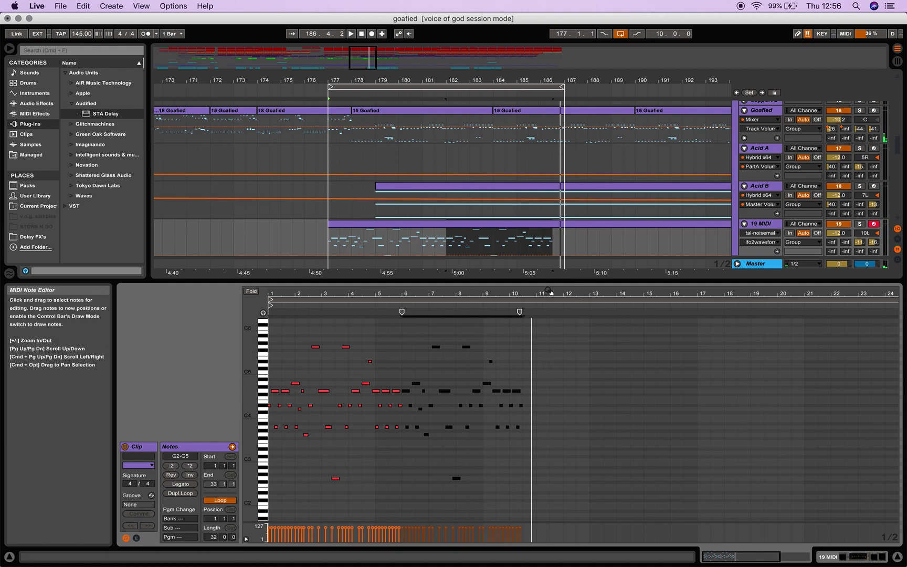
- Duplicate the last four notes of the phrase, from 10.1 to 10.3, to fill the second half of bar 10
scroll(551, 402, up, 5)
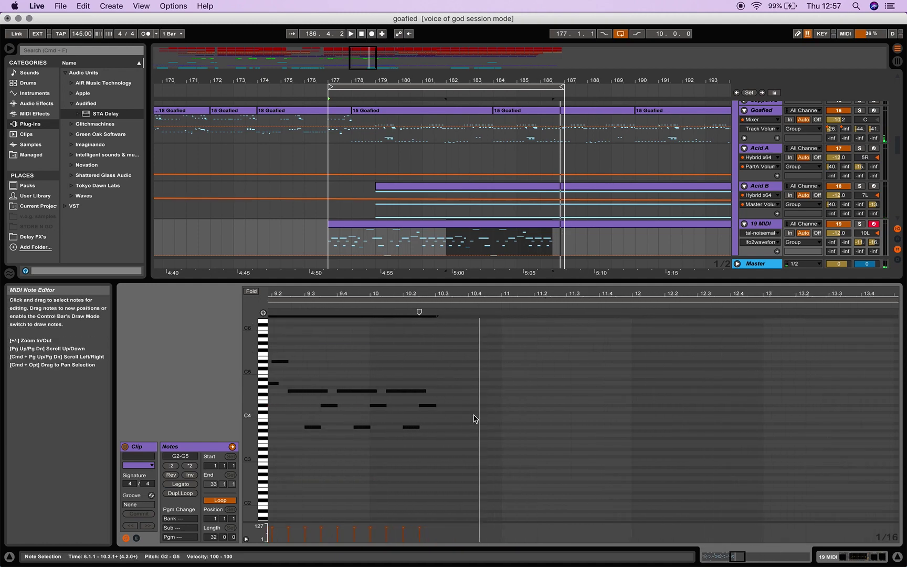
click(378, 405)
shift+click(408, 390)
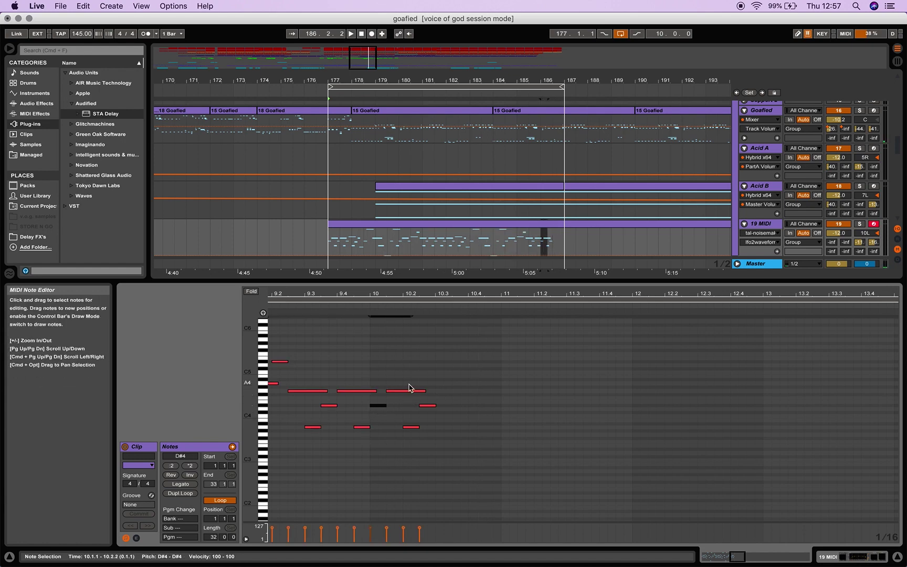
shift+click(430, 406)
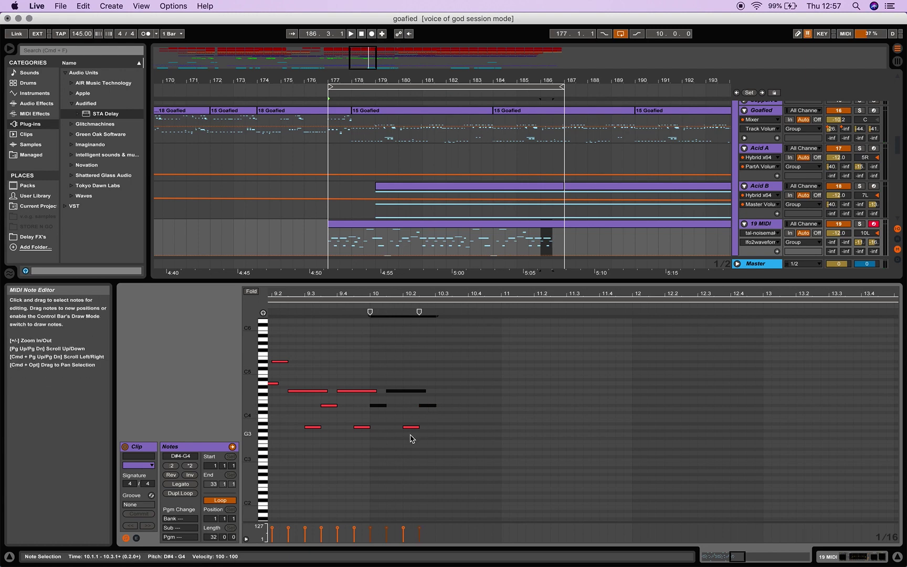
key(super+d)
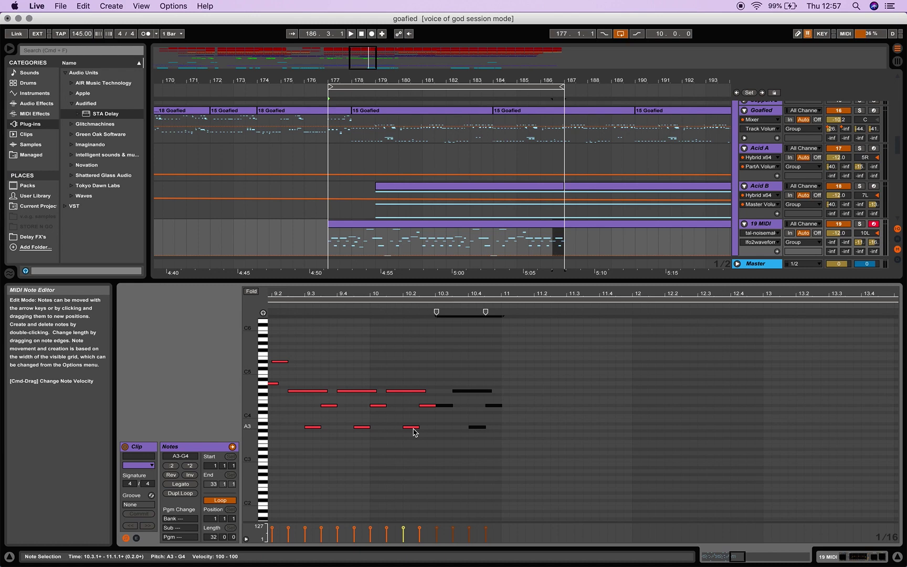
- Play the loop and review the extended melody across the whole clip
key(space)
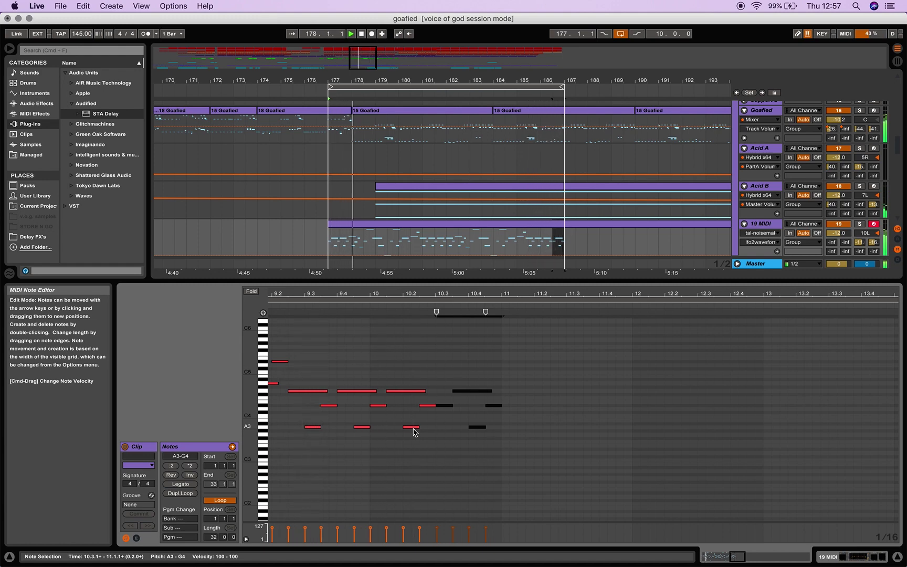
mouse_move(526, 292)
mouse_down()
mouse_move(526, 281)
mouse_move(538, 292)
mouse_up()
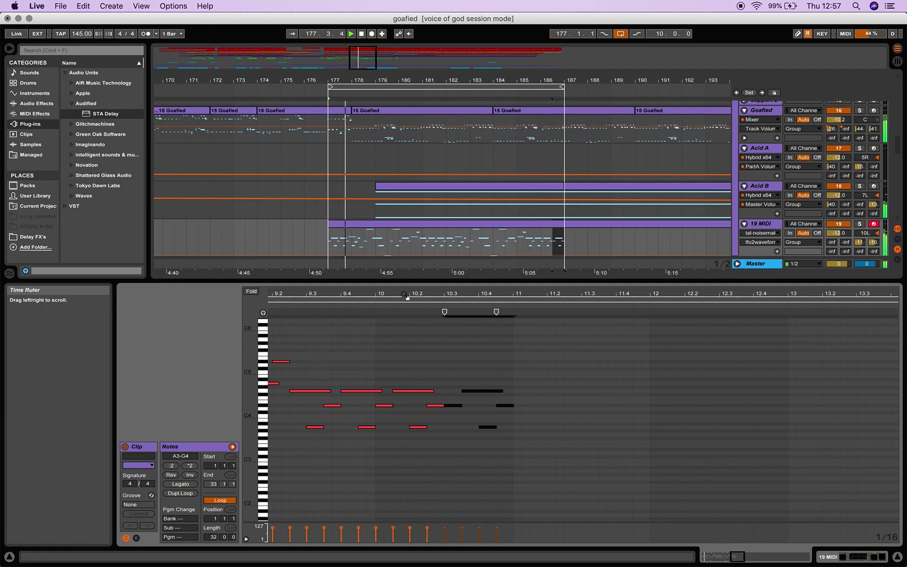
drag(472, 299, 465, 323)
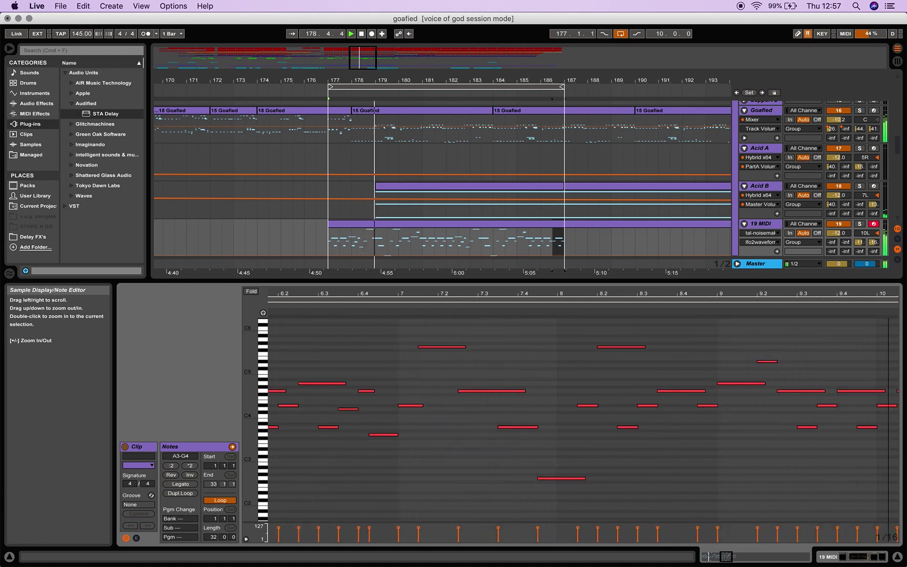
key(minus)
key(minus)
key(minus)
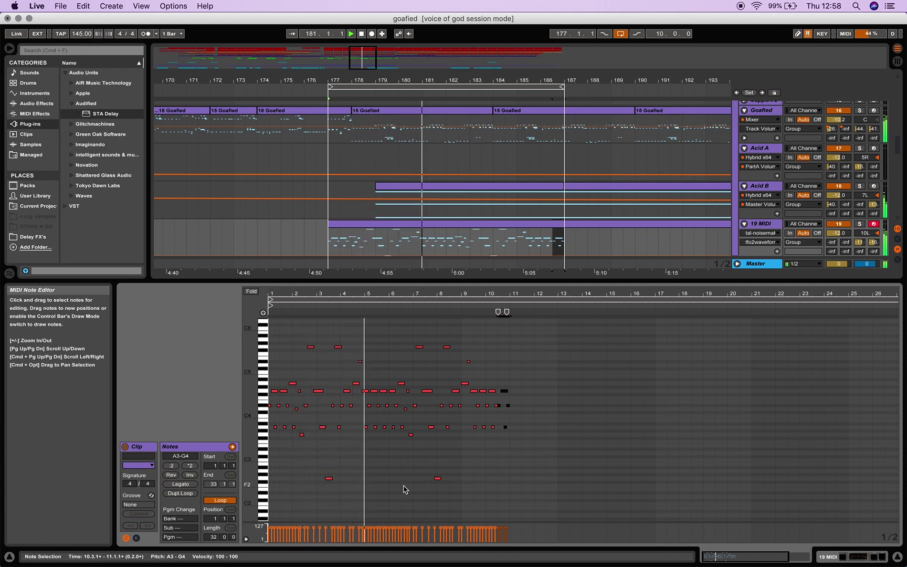
- Show the device chain of track 19 MIDI and duplicate the track
click(825, 559)
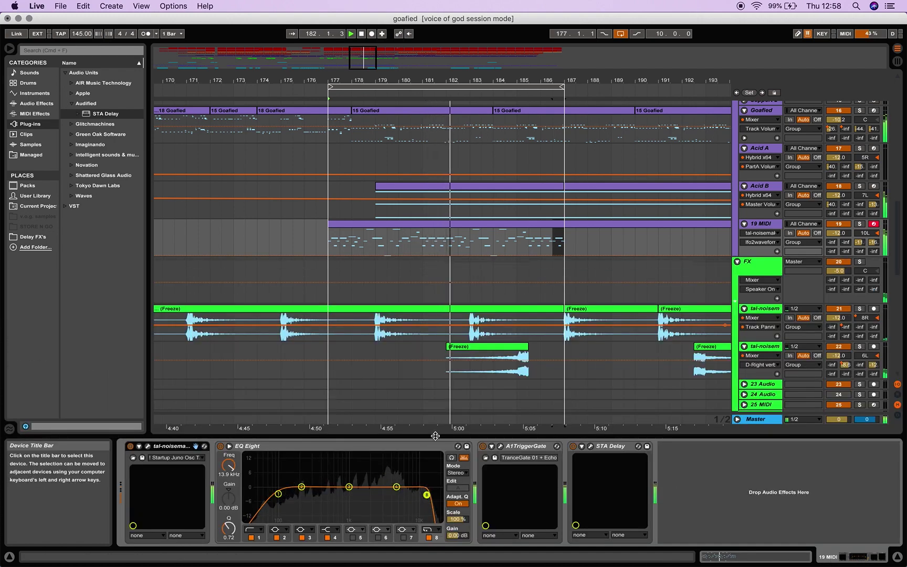
click(562, 314)
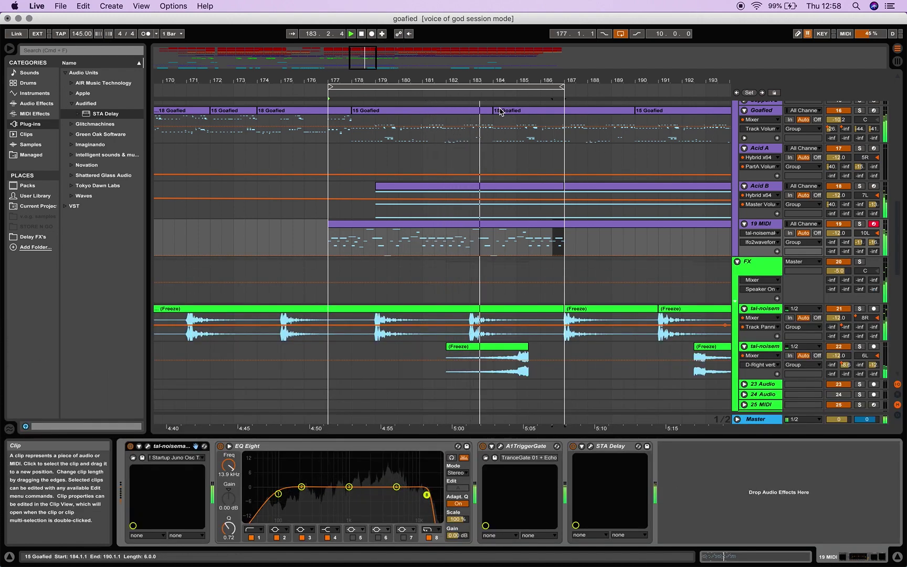
drag(490, 76, 492, 142)
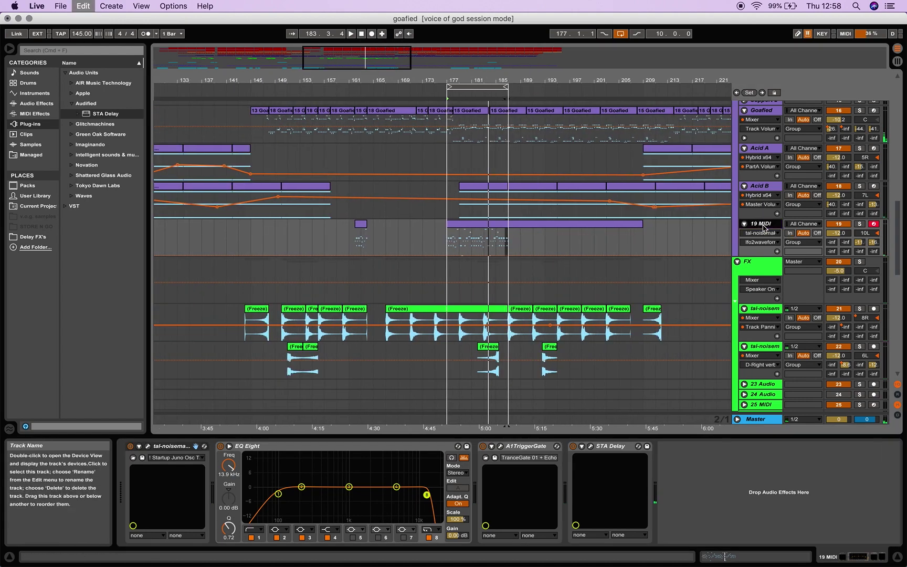
key(super+d)
- Delete the short clip at bar 162 from track 19 MIDI and the long clip at bar 177 from track 20 MIDI
click(364, 227)
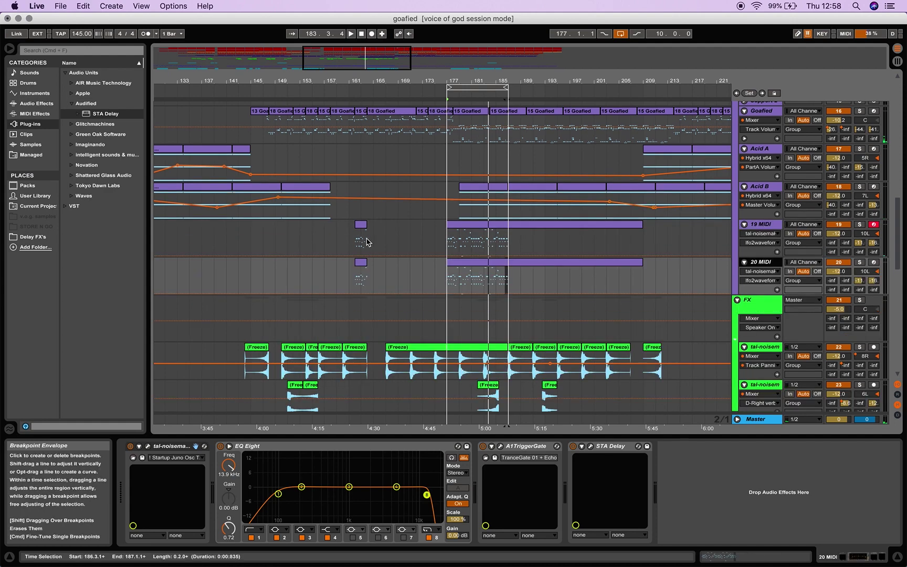
key(Delete)
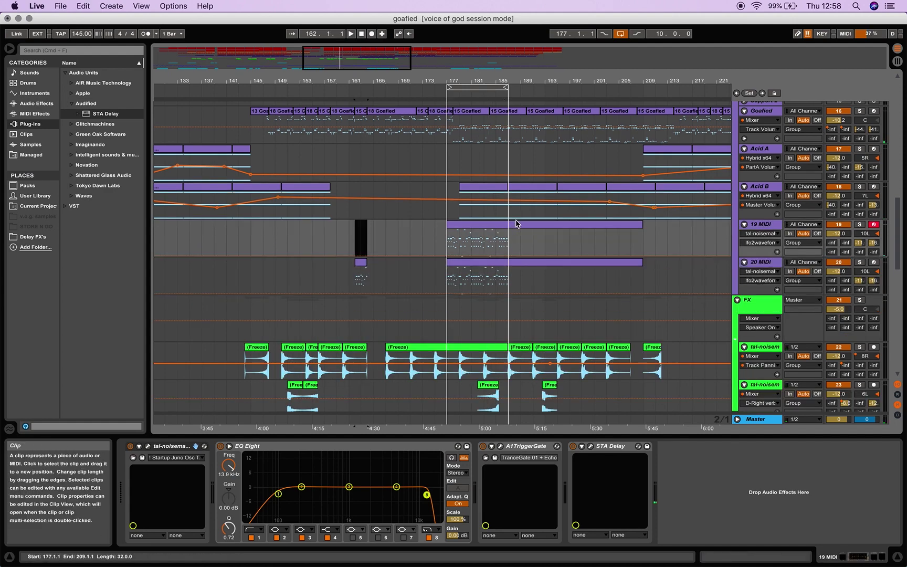
click(519, 268)
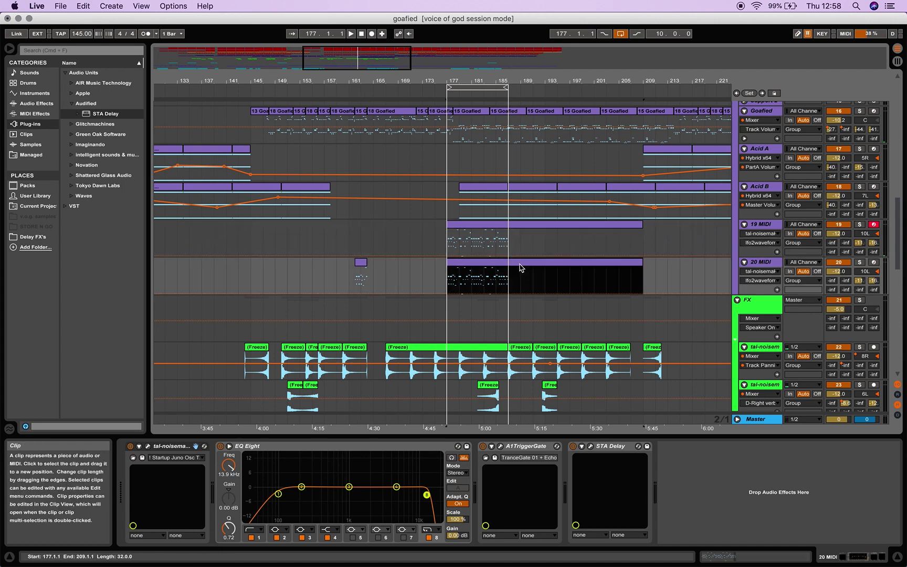
key(Delete)
- Open the tal-noisemaker synth on track 19 MIDI and set its LFO 2 destination to Filter
click(534, 245)
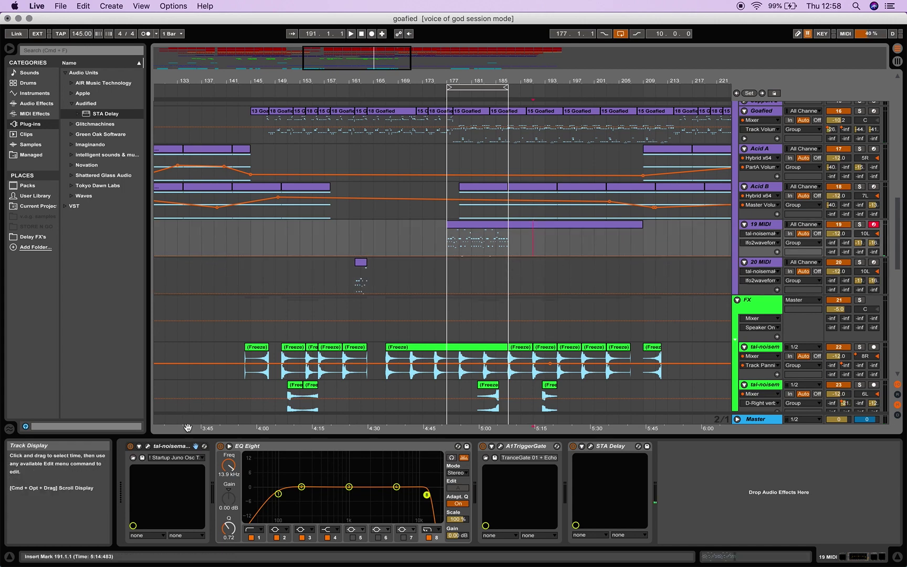
click(148, 447)
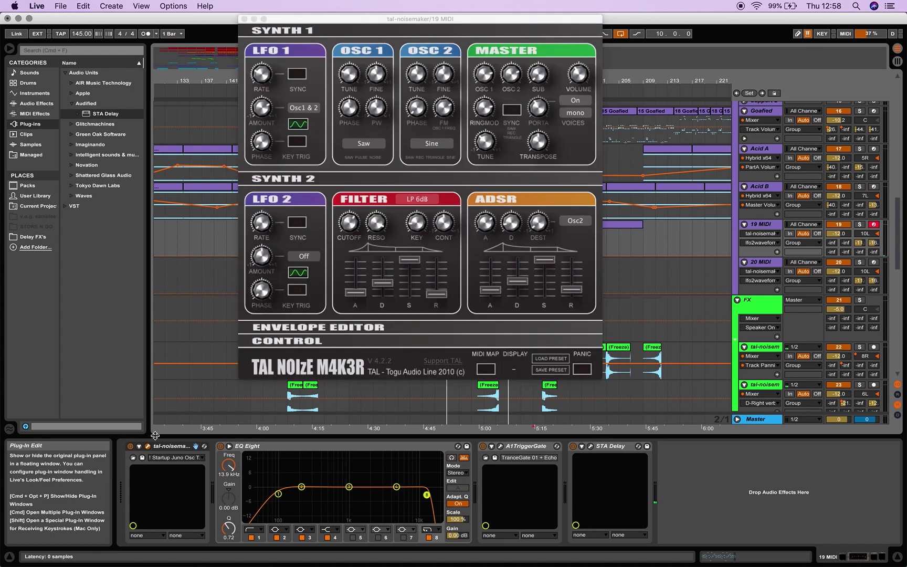
click(304, 257)
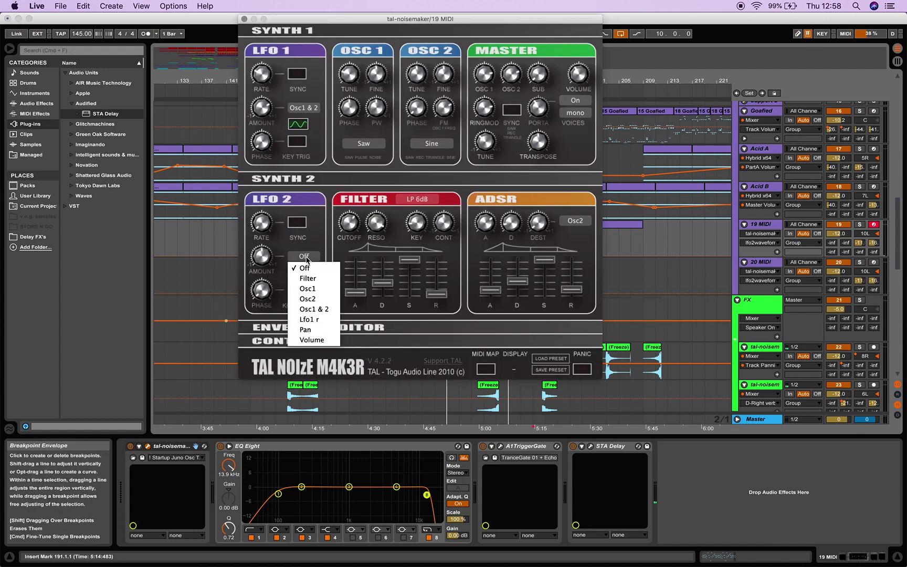
click(312, 283)
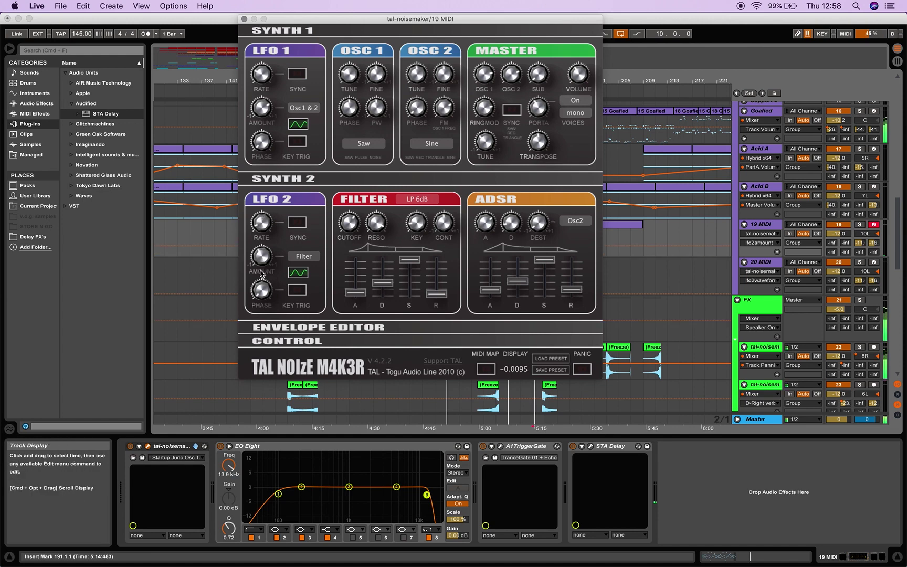
- Reposition the synth window below the track clips and restart playback from the loop start at bar 177
drag(352, 22, 342, 349)
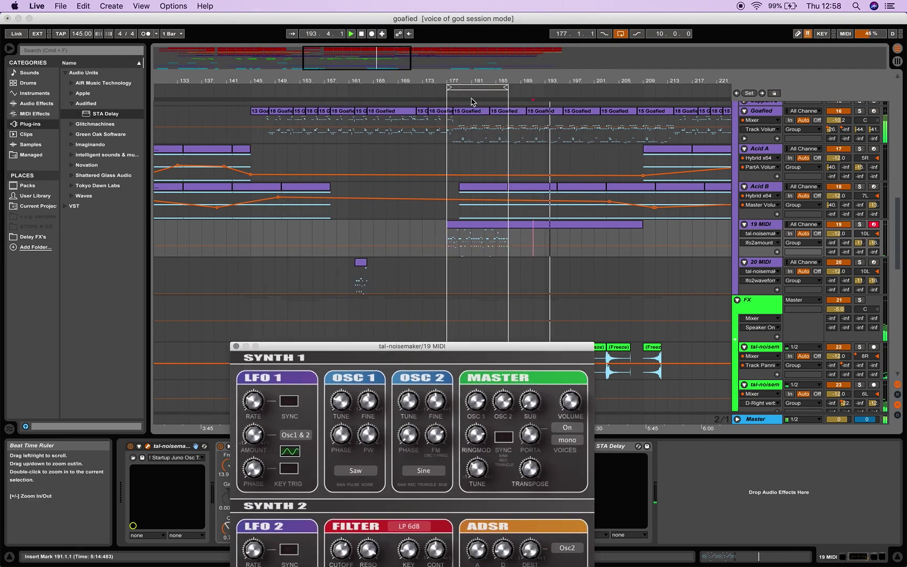
click(443, 92)
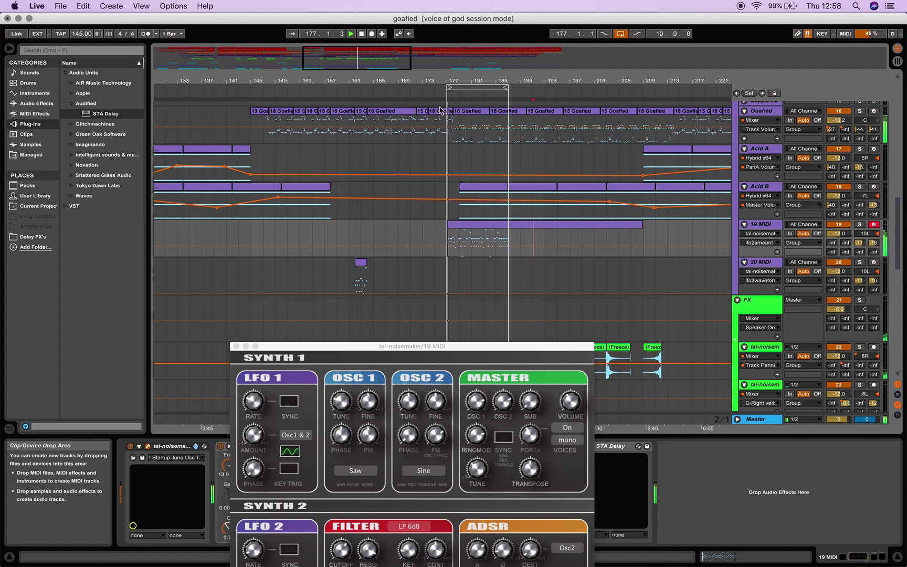
drag(385, 351, 394, 224)
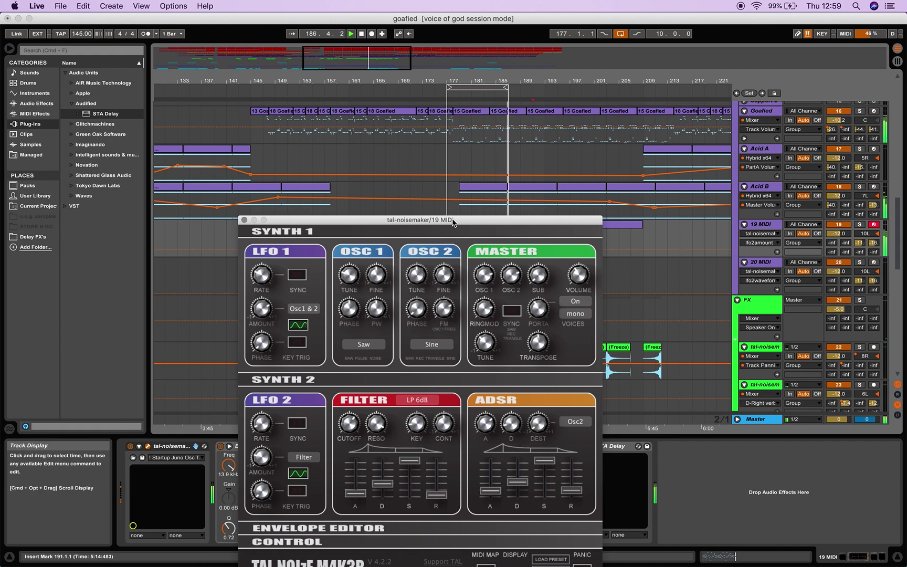
drag(451, 222, 454, 273)
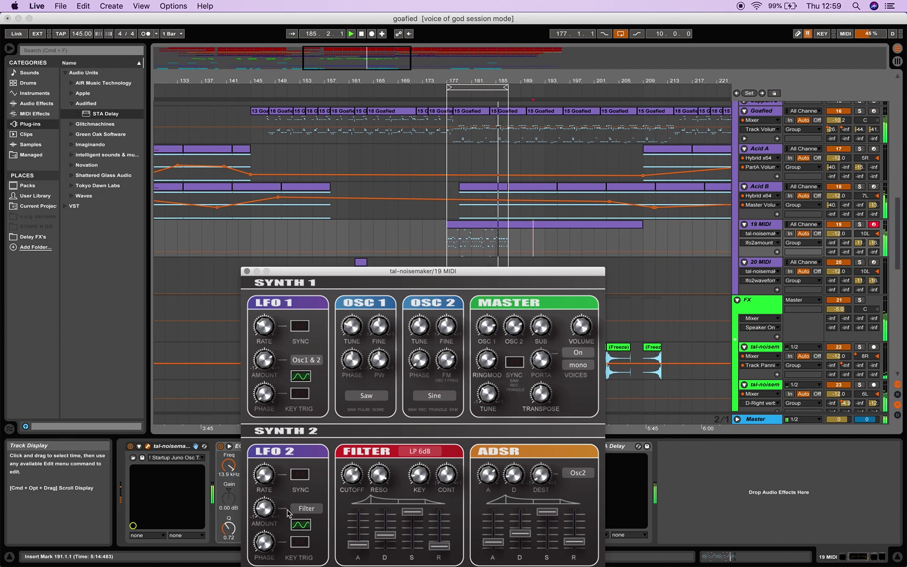
- Try different filter cutoff and LFO 2 amount settings during playback, and set the LFO 2 rate to 0.15 Hz
click(355, 475)
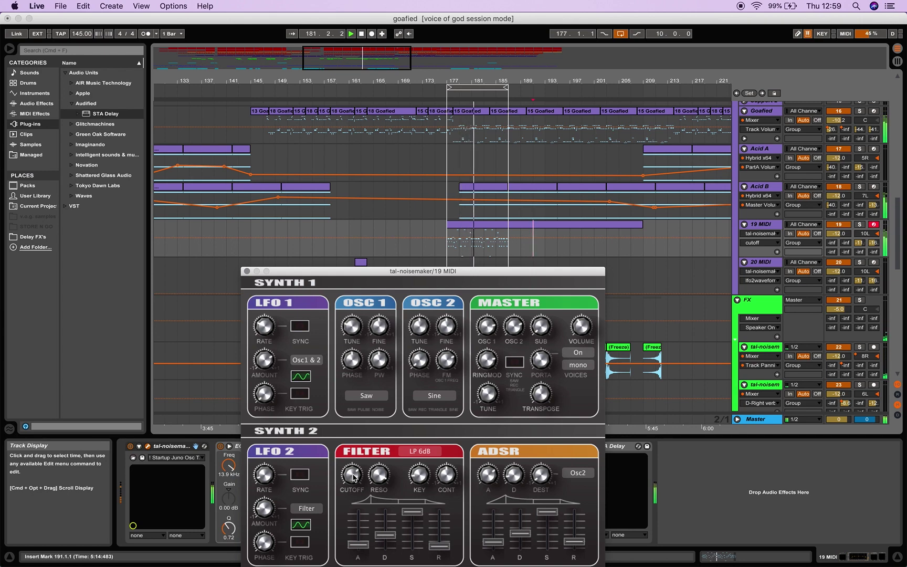
click(265, 511)
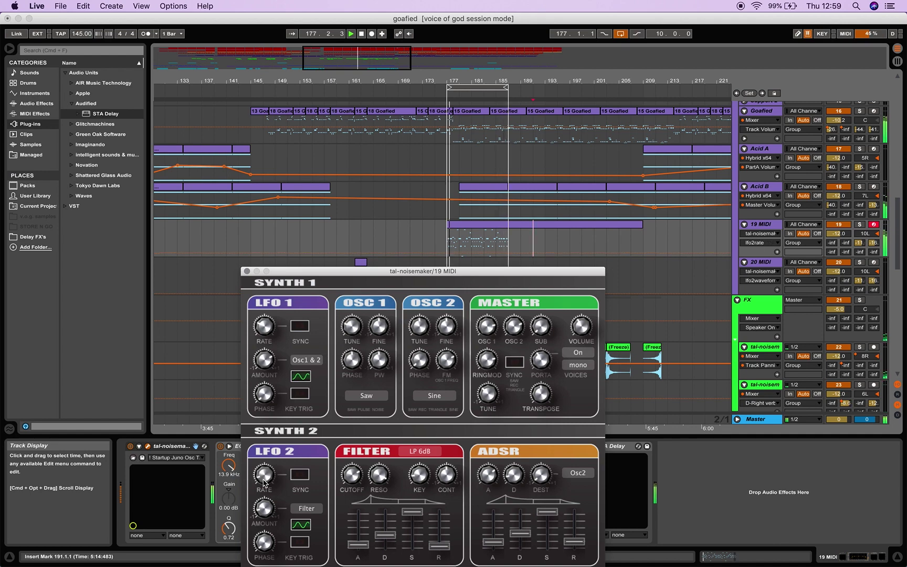
drag(263, 511, 264, 515)
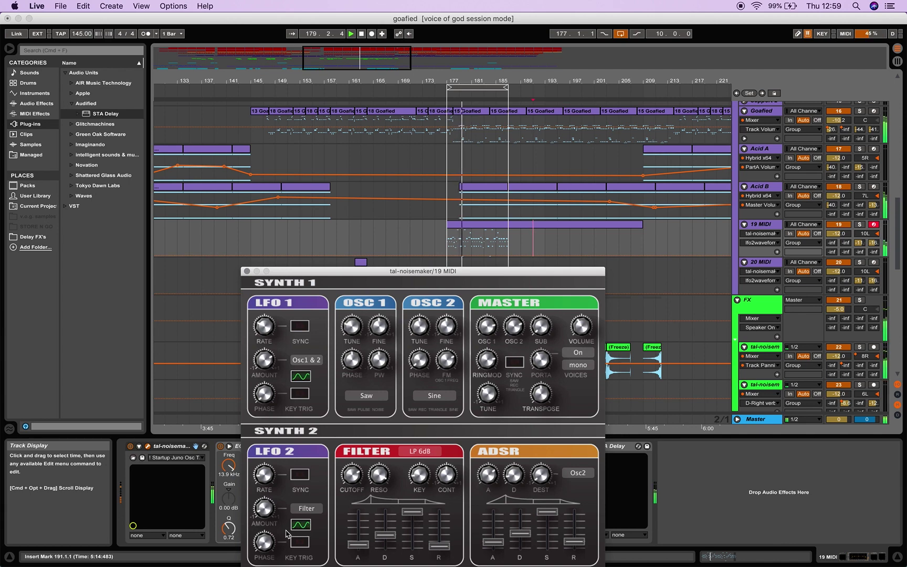
click(268, 511)
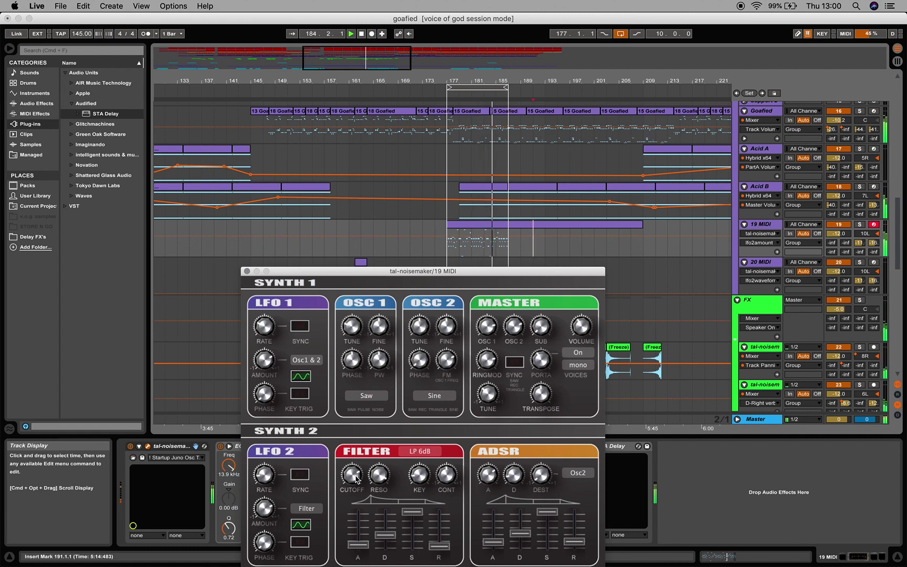
click(353, 487)
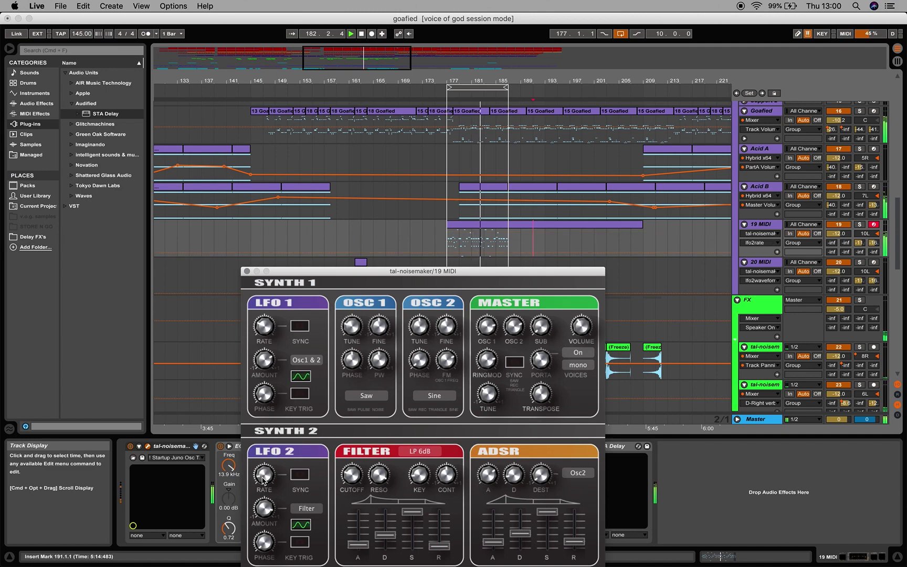
- Move the synth window clear of the device chain, then set the LFO 2 amount to 0.0999 and the filter cutoff to 0.37
drag(370, 279, 220, 55)
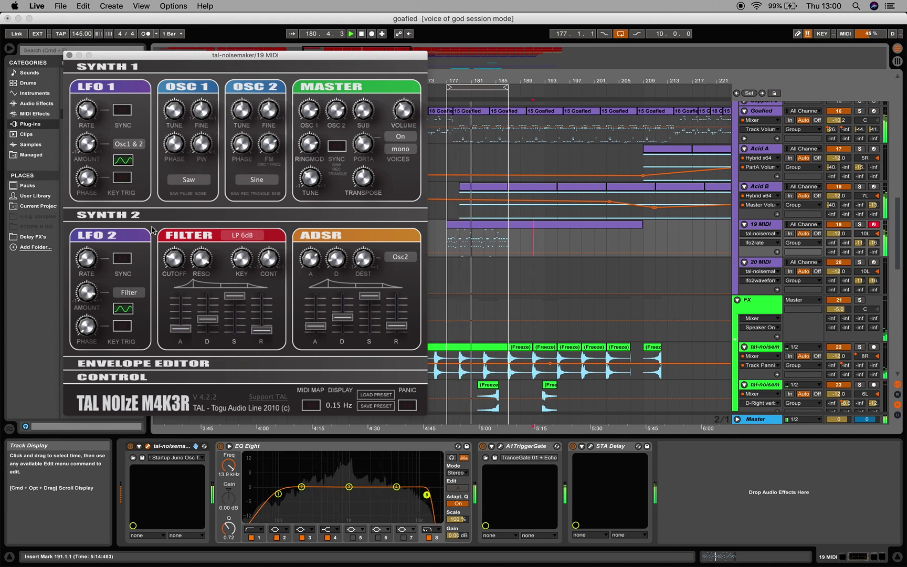
click(85, 298)
drag(86, 302, 103, 318)
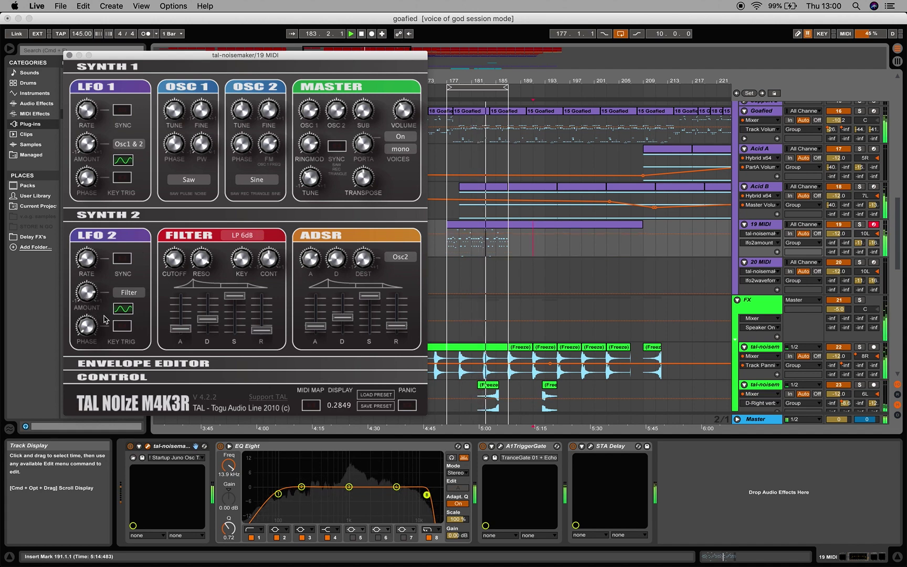
drag(88, 296, 91, 292)
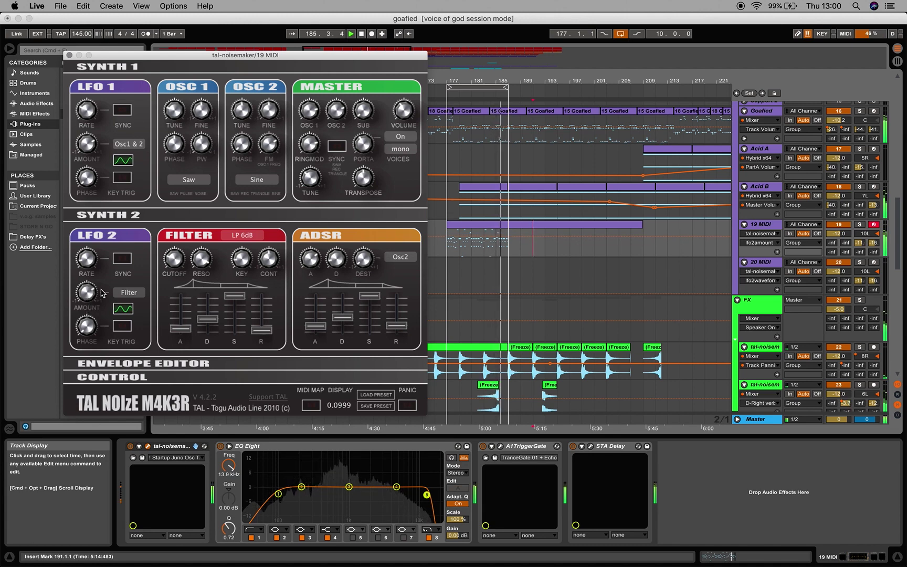
click(179, 255)
drag(179, 255, 178, 246)
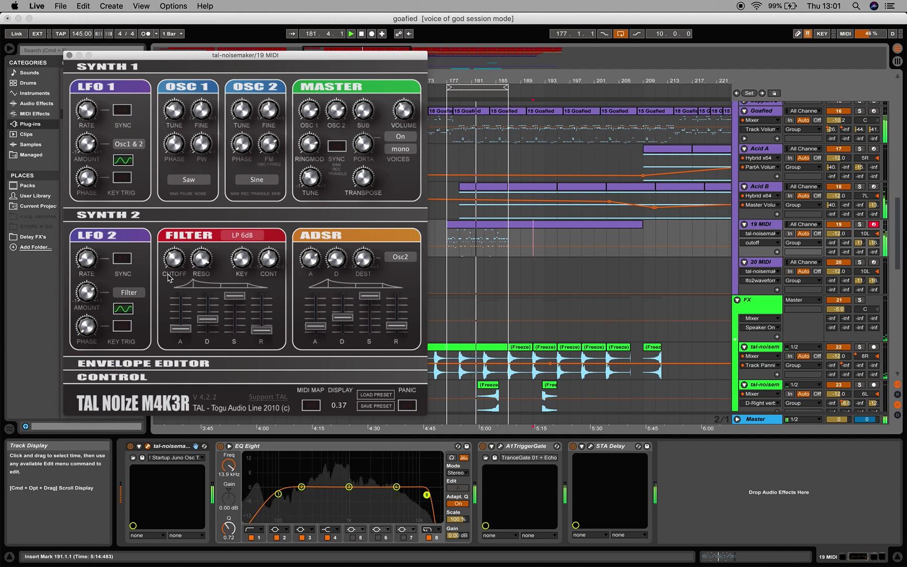
- Set the LFO 2 amount to 0.4459 and its rate to 0.05 Hz
click(89, 292)
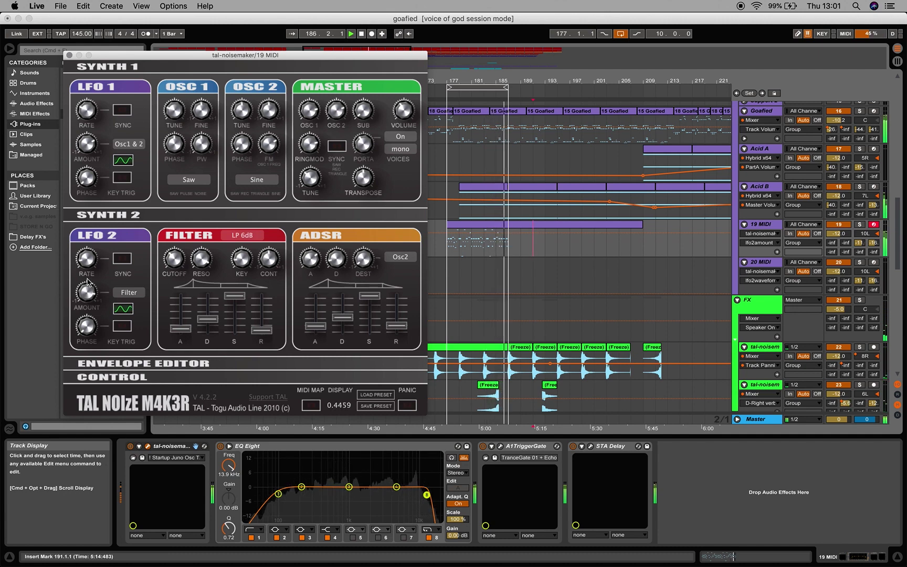
mouse_move(87, 264)
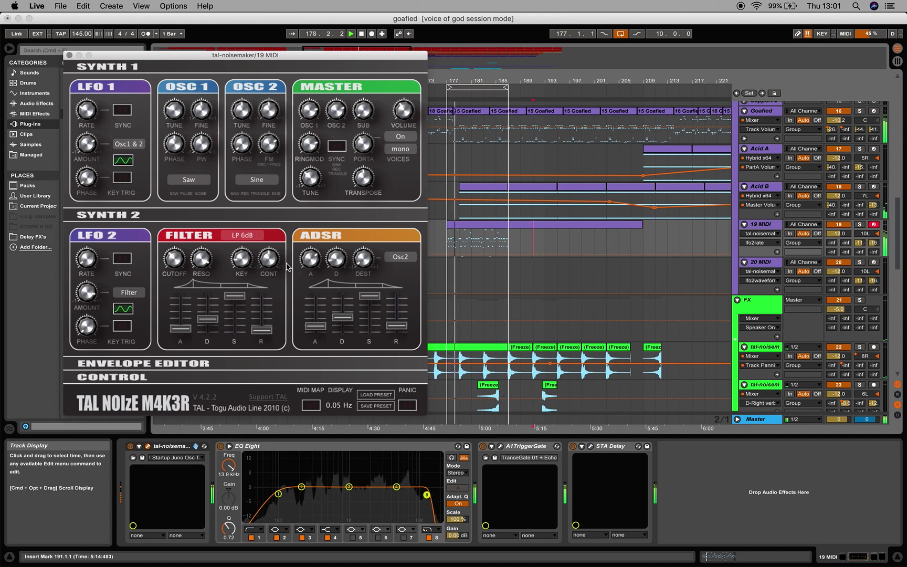
- Check the ADSR attack and filter key follow settings, and close the synth window
click(314, 263)
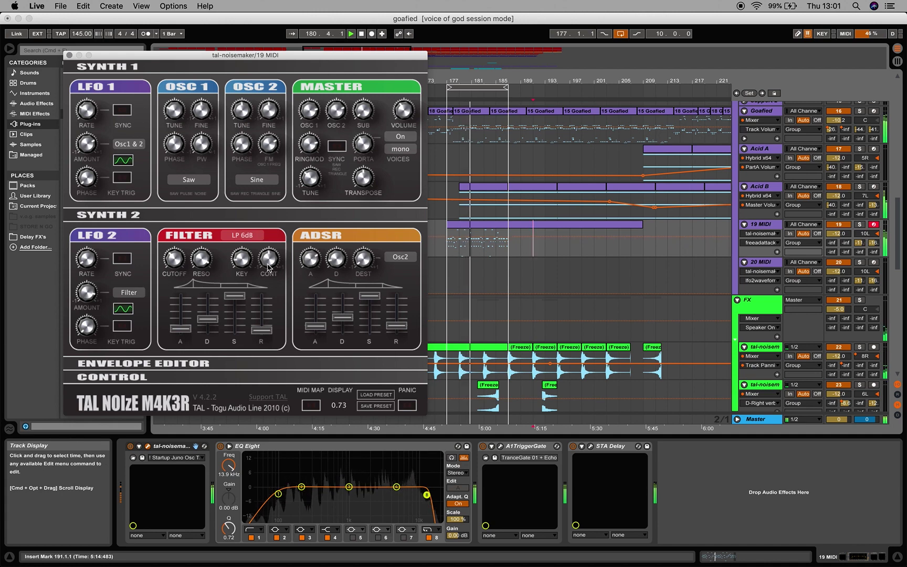
click(244, 260)
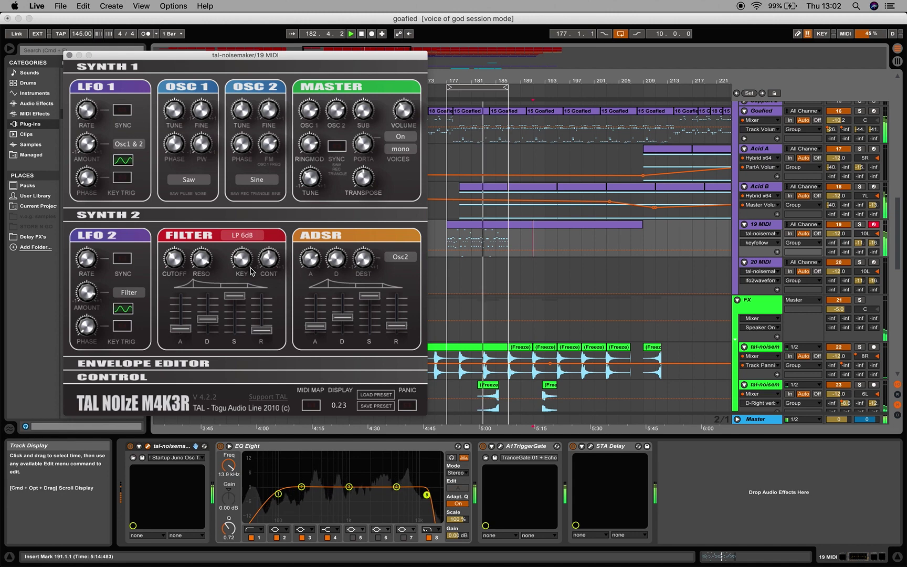
click(70, 55)
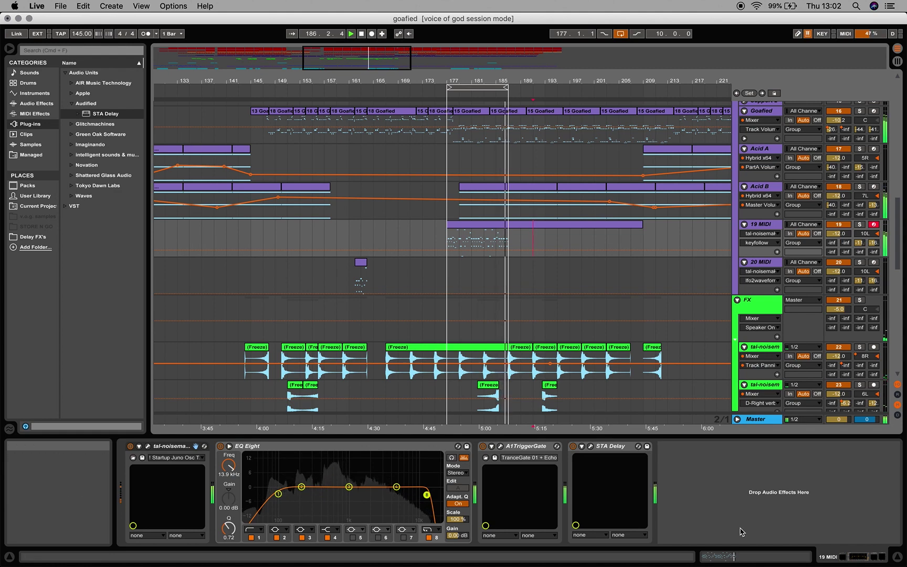
- In the 19 MIDI track's clip, raise the note at 10.3 an octave to D#5 and extend it slightly past 10.3.3
click(754, 559)
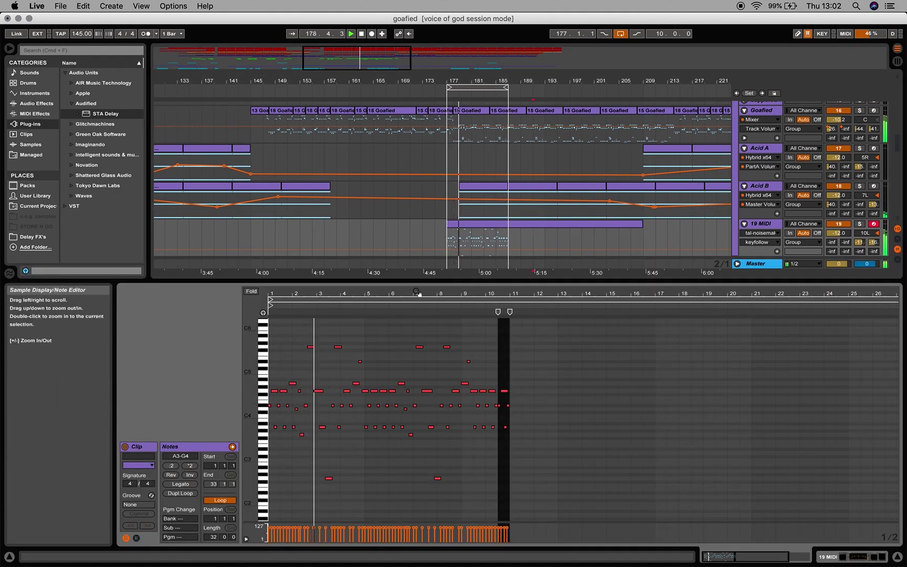
mouse_move(417, 300)
mouse_down()
mouse_move(416, 326)
mouse_move(464, 341)
mouse_move(427, 293)
mouse_up()
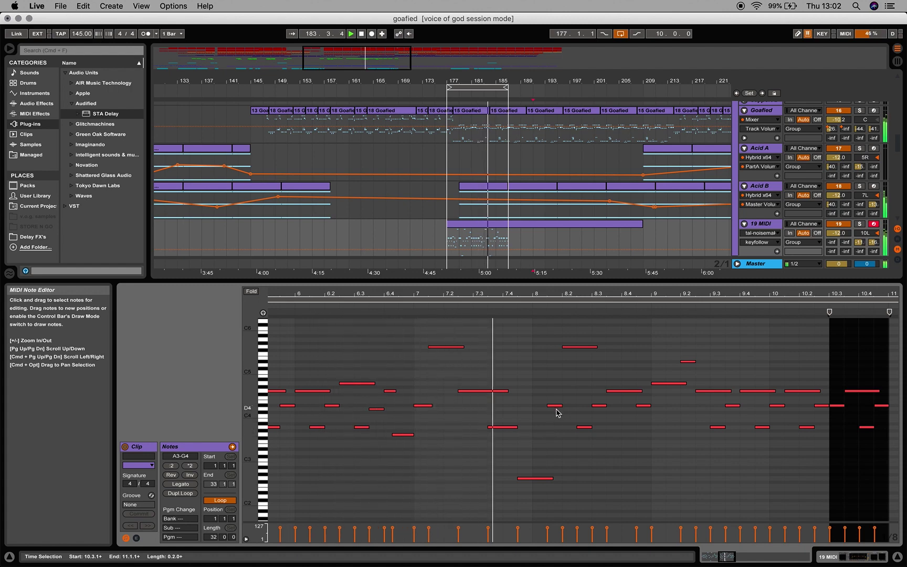
drag(530, 295, 407, 295)
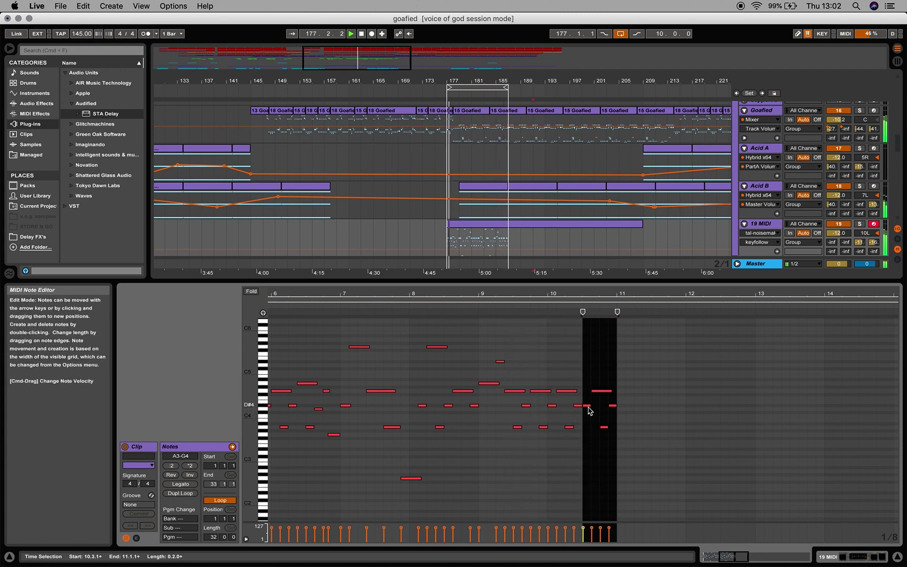
click(584, 446)
click(588, 406)
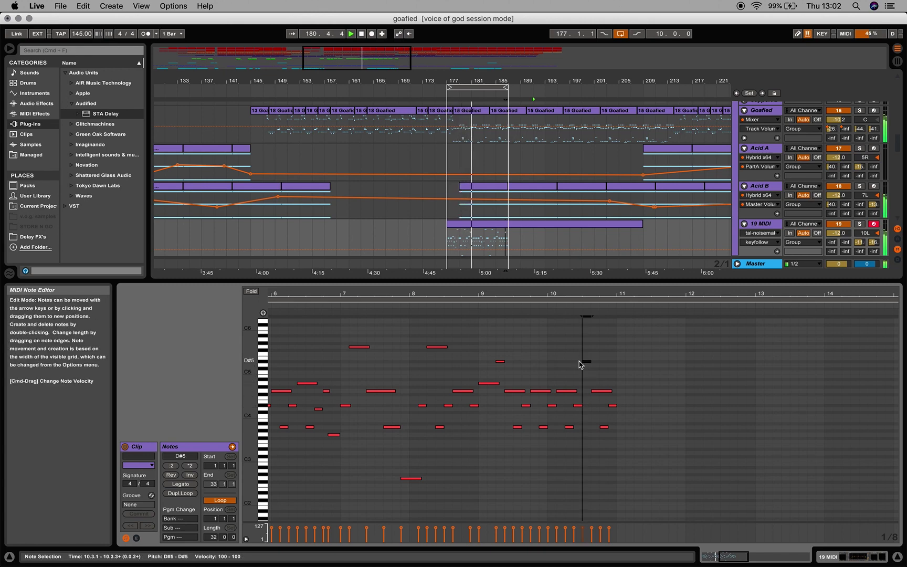
drag(579, 297, 461, 369)
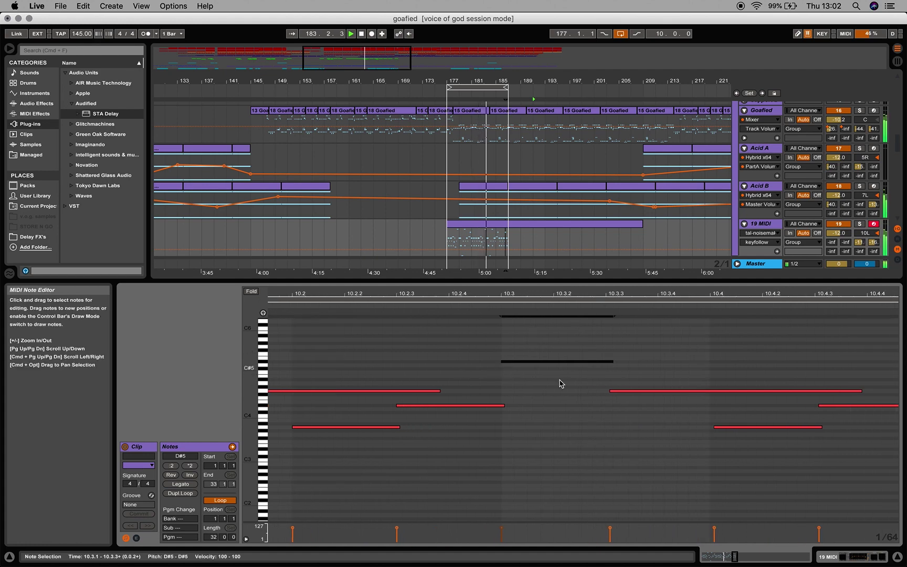
drag(612, 362, 620, 361)
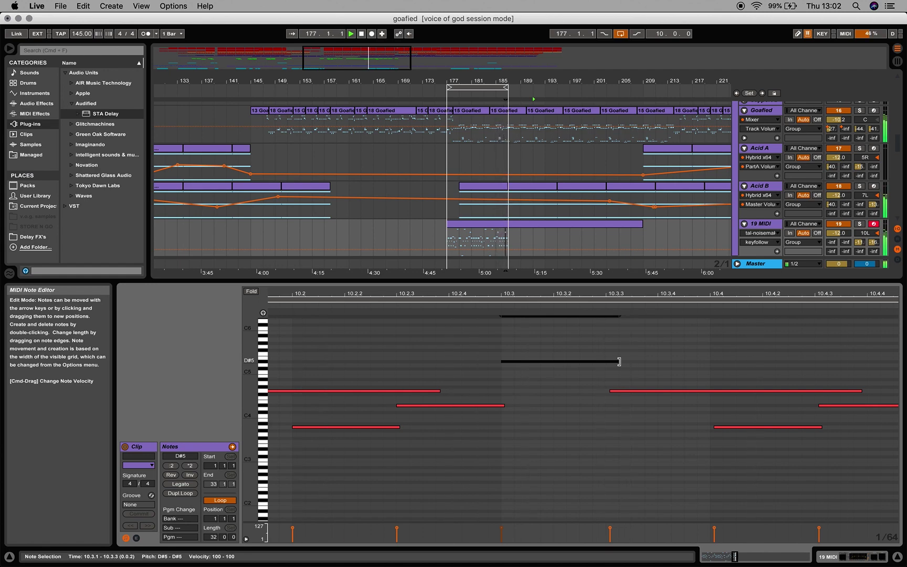
- Shorten the G4 notes starting at 10.3.3, 10.1.3, 9.4 and 9.2.3
drag(705, 294, 610, 294)
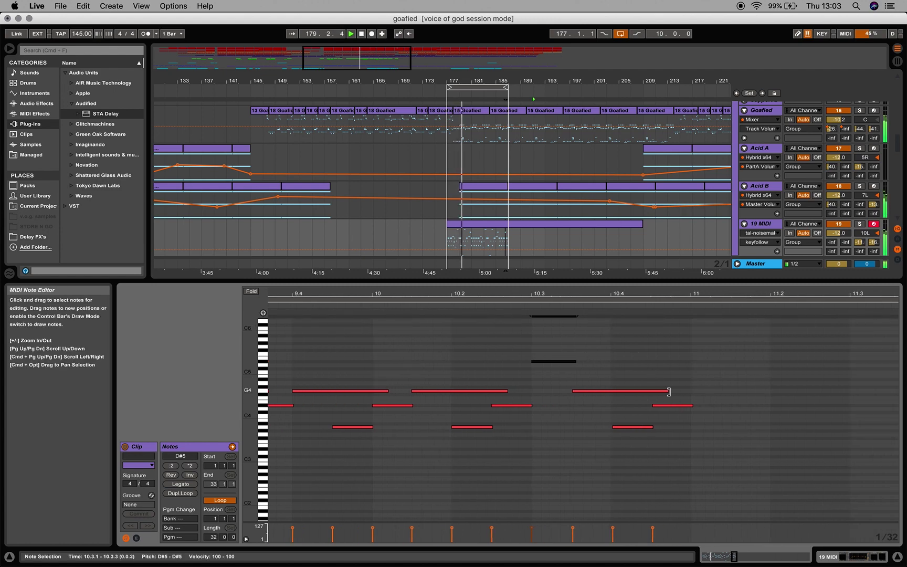
drag(668, 391, 626, 396)
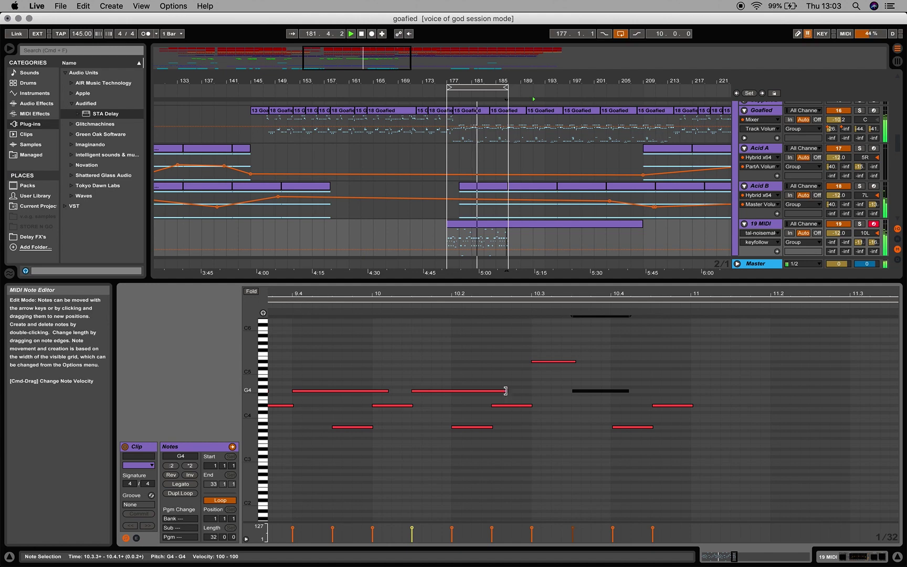
drag(504, 391, 465, 391)
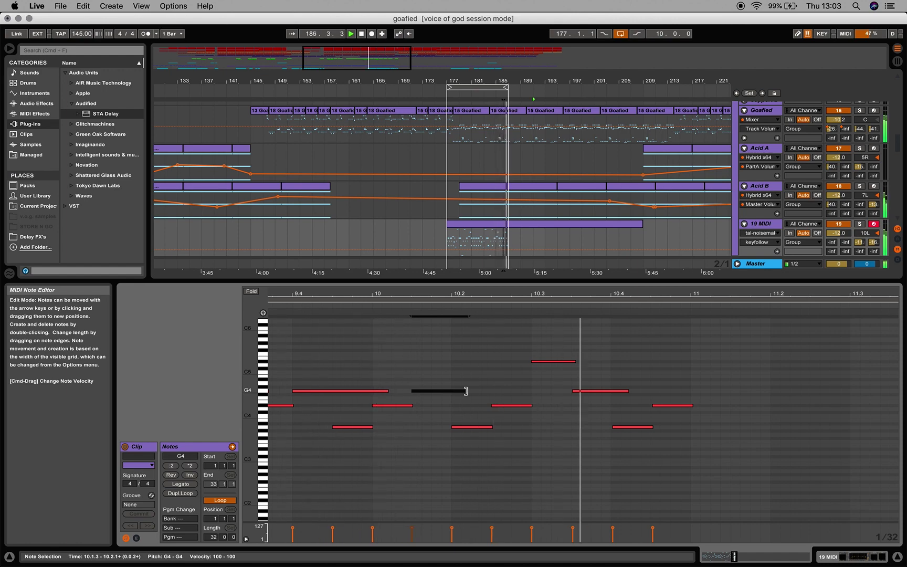
mouse_move(423, 298)
mouse_down()
mouse_move(583, 391)
mouse_move(542, 391)
mouse_up()
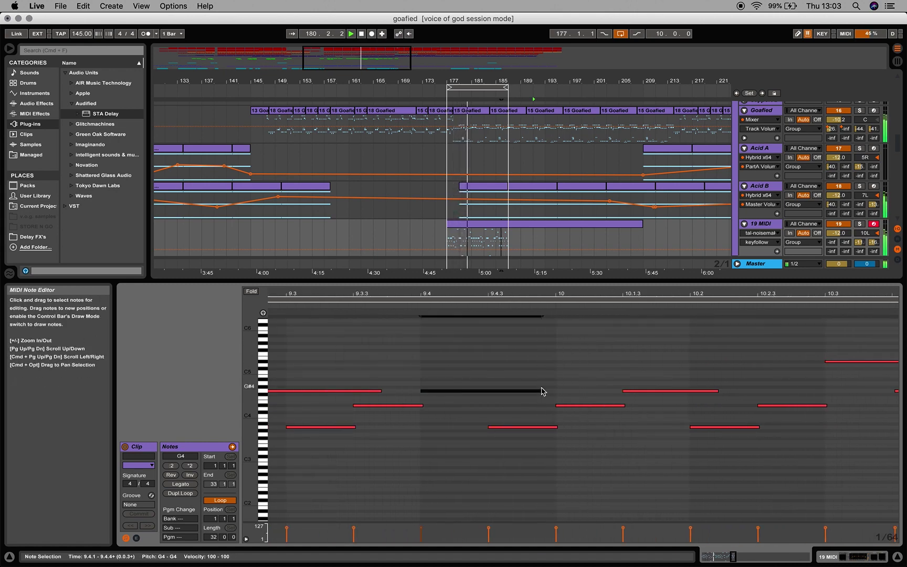
drag(522, 295, 453, 391)
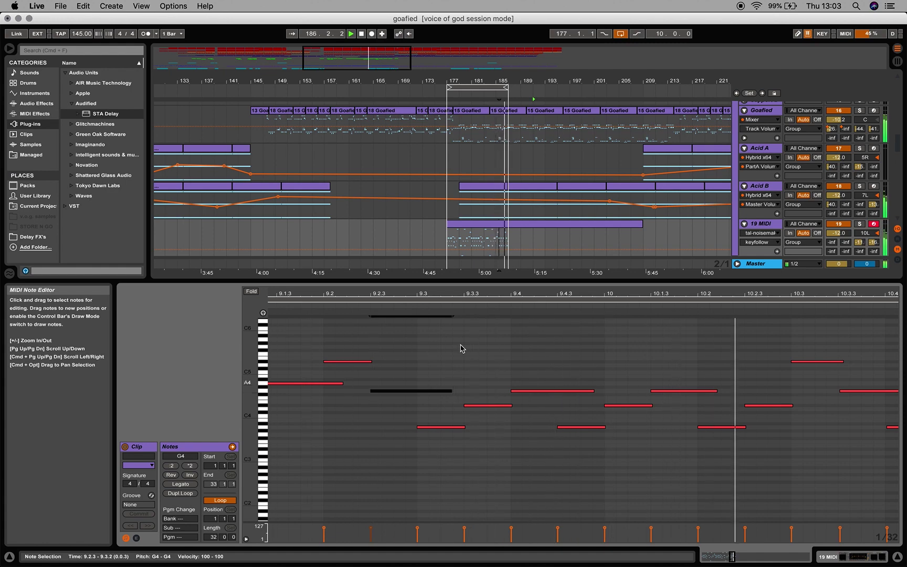
- Extend the G5 note at 8.2 slightly to end at 8.3.2, and delete the A3 note at 8.2.3
drag(462, 297, 628, 295)
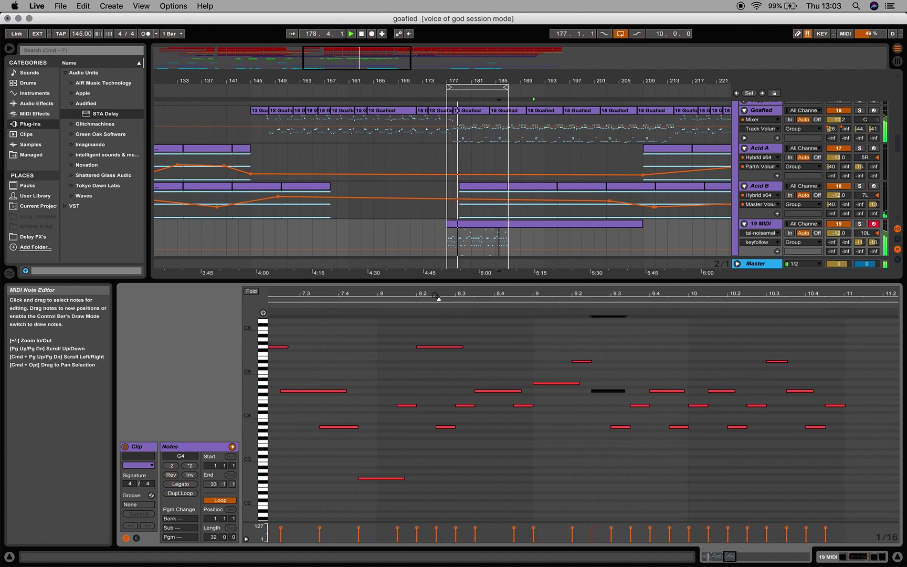
click(465, 352)
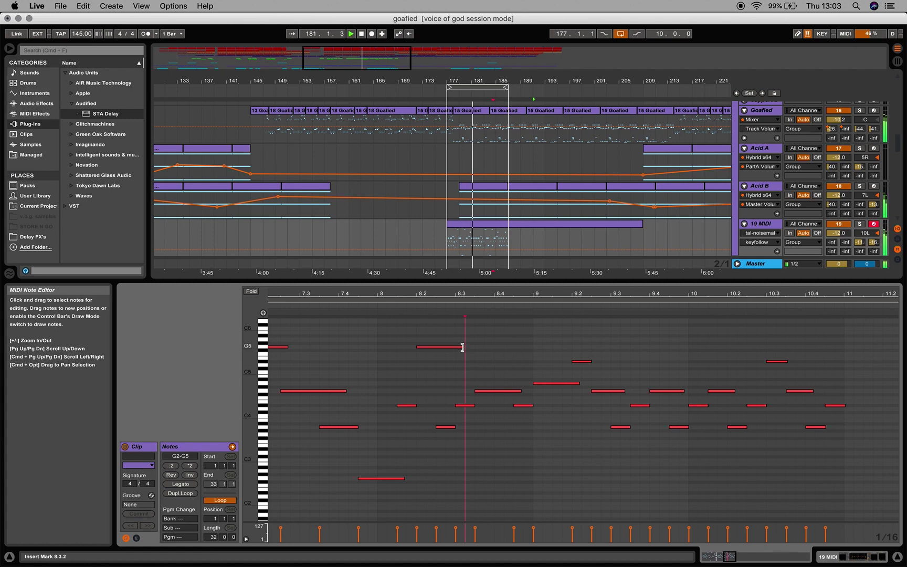
mouse_move(463, 346)
mouse_down()
mouse_move(453, 347)
mouse_move(463, 348)
mouse_up()
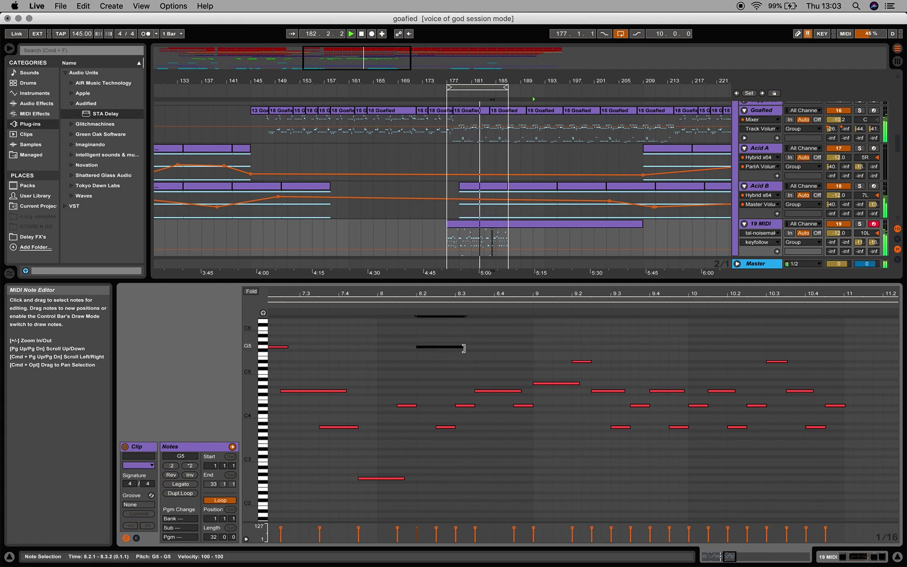
click(438, 427)
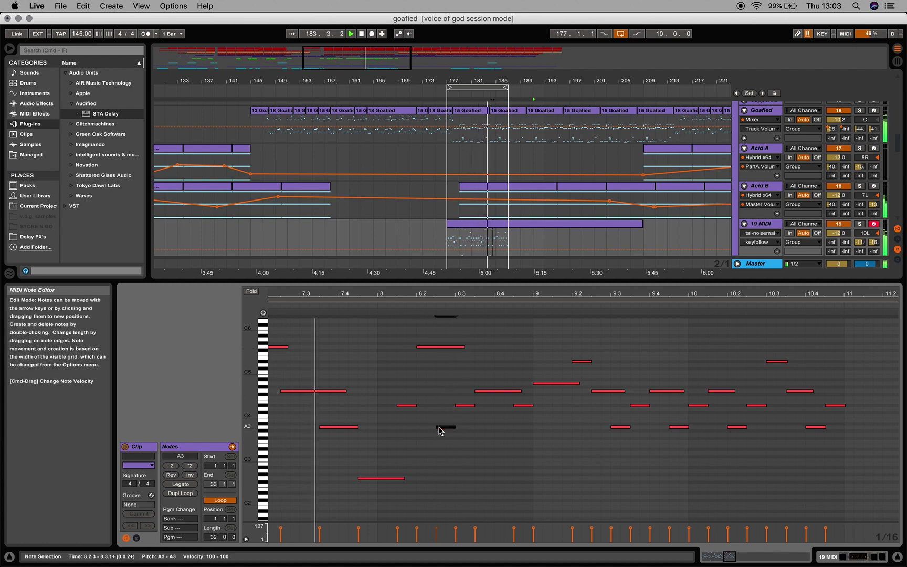
double_click(439, 427)
click(433, 409)
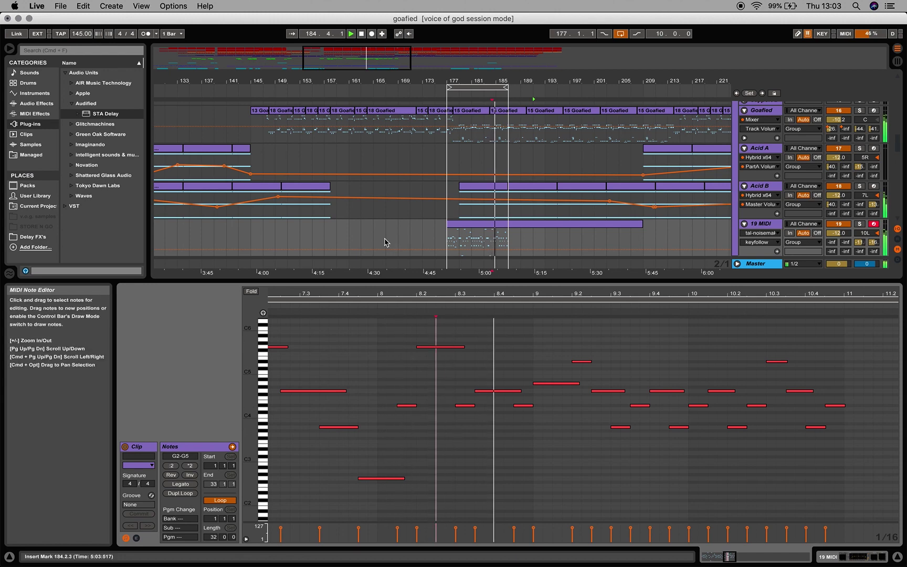
- Shorten the A4 note starting at 6.2.3 so it ends at 6.3.2
drag(385, 297, 738, 296)
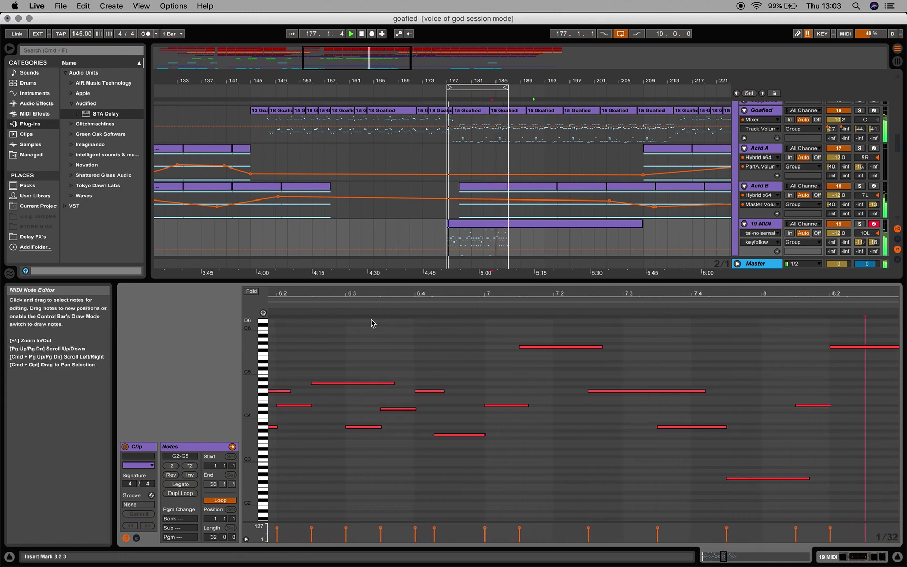
drag(354, 296, 522, 297)
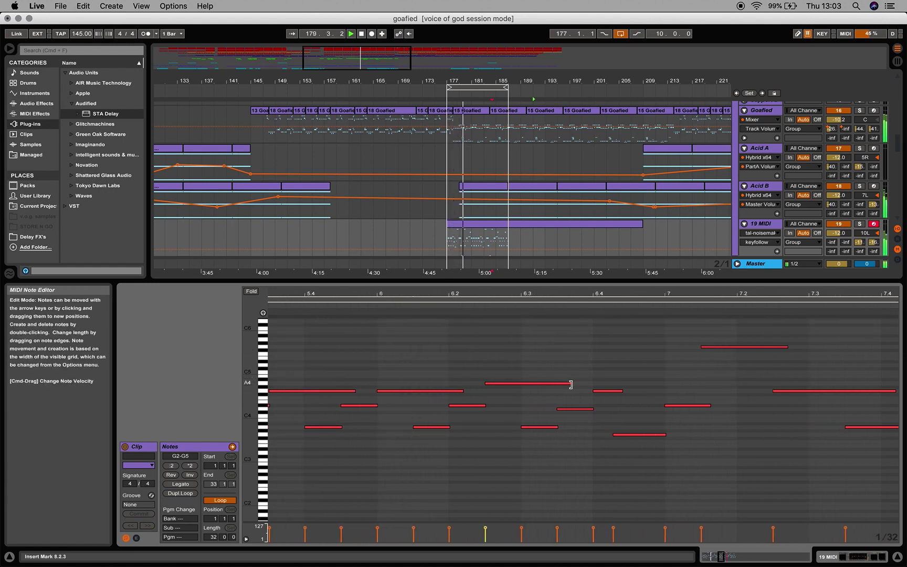
drag(570, 384, 548, 383)
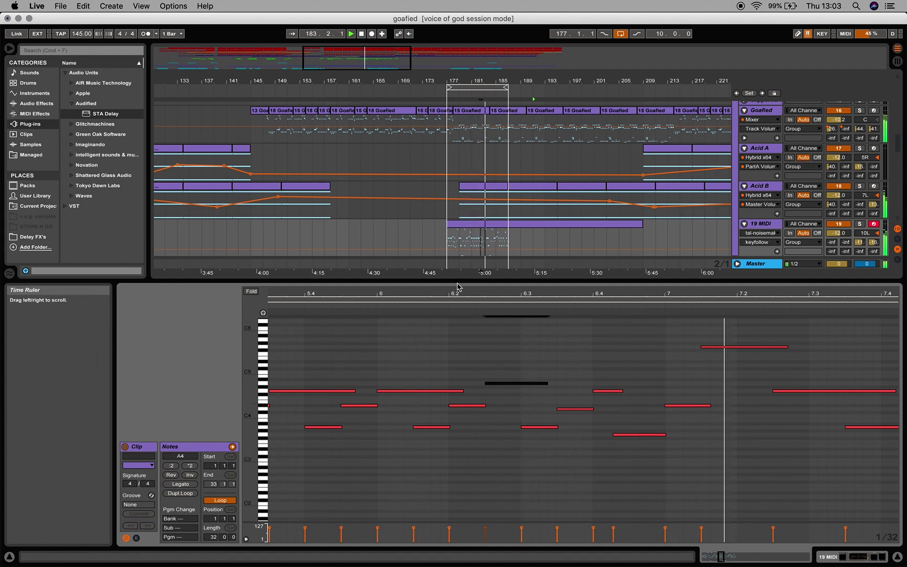
- Shorten the G4 notes at 5.2 and at the start of bar 6, and delete the A3 note at 5.4
drag(451, 296, 452, 273)
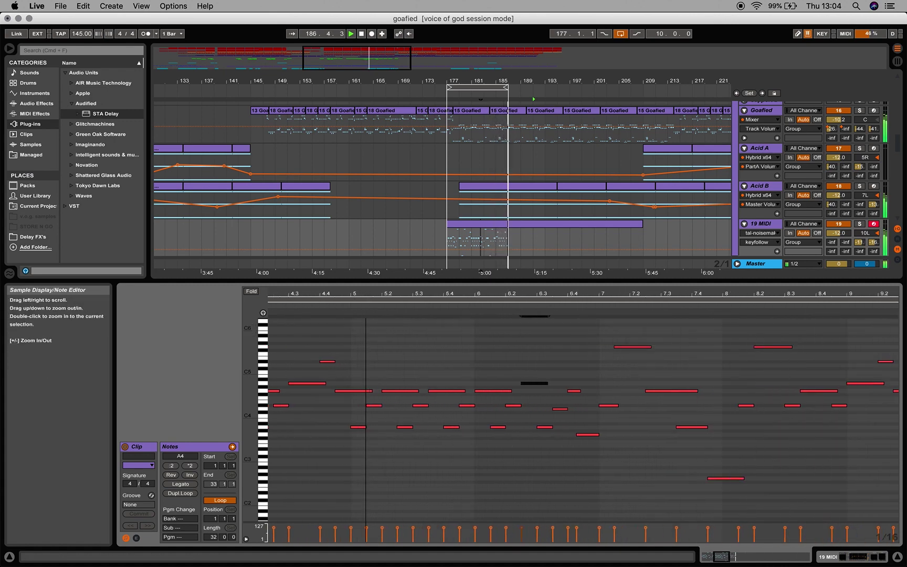
mouse_move(364, 296)
mouse_down()
mouse_move(364, 318)
mouse_move(365, 305)
mouse_up()
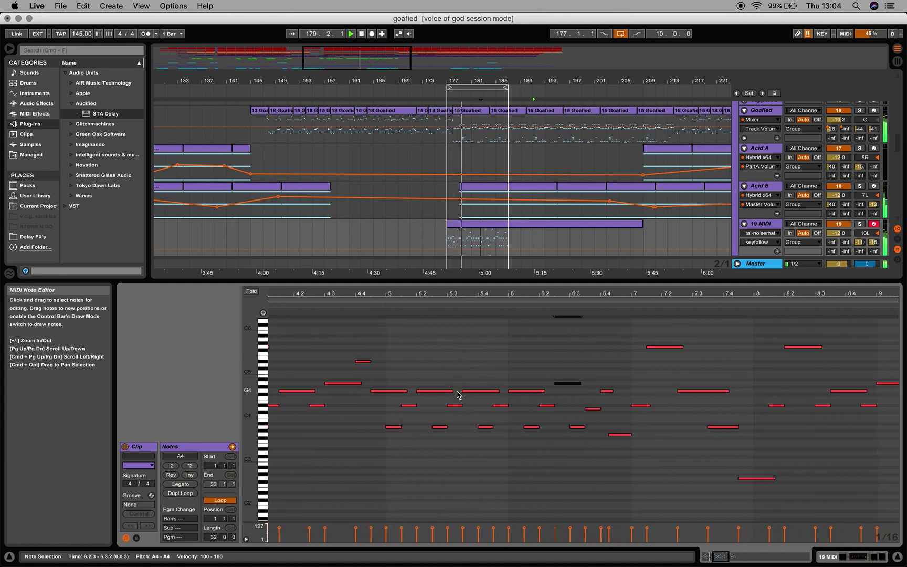
drag(452, 391, 437, 391)
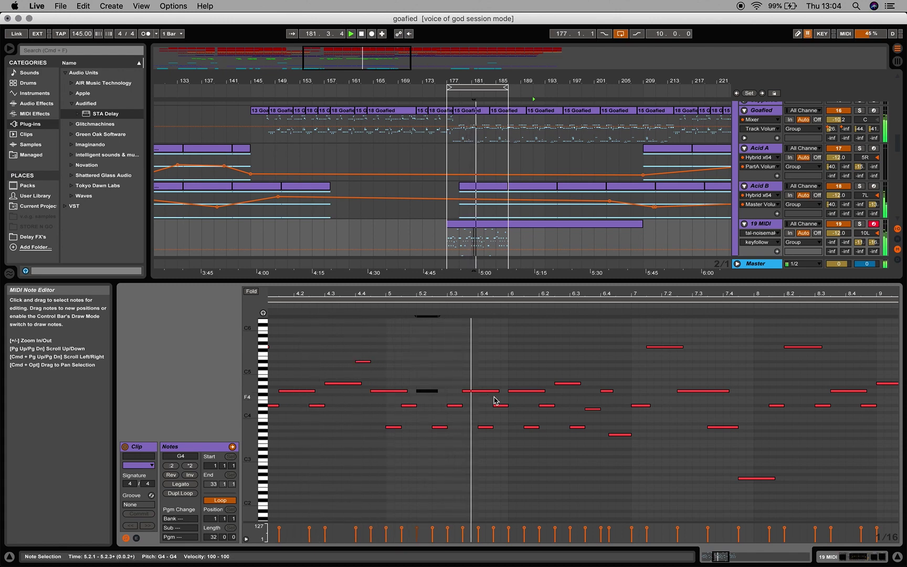
click(486, 431)
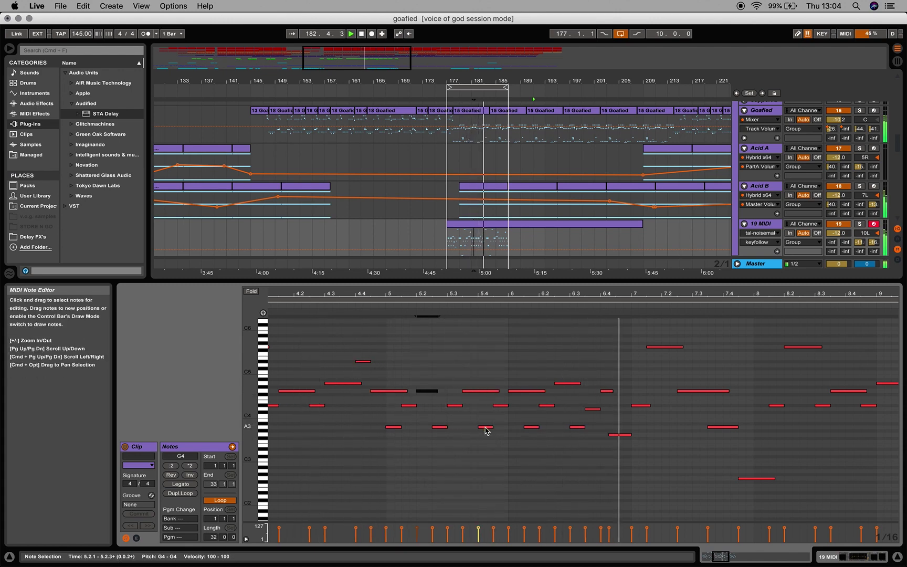
drag(544, 391, 527, 391)
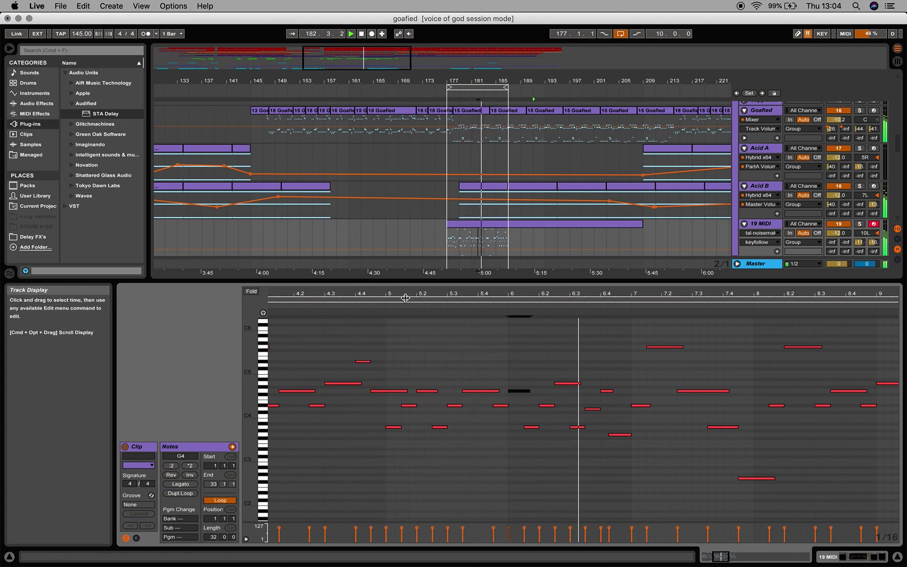
- Shorten the G4 note at 1.3 to end just past 1.3.3, and the G4 note at 1.1.3 to end at 1.2.2
drag(397, 298, 425, 289)
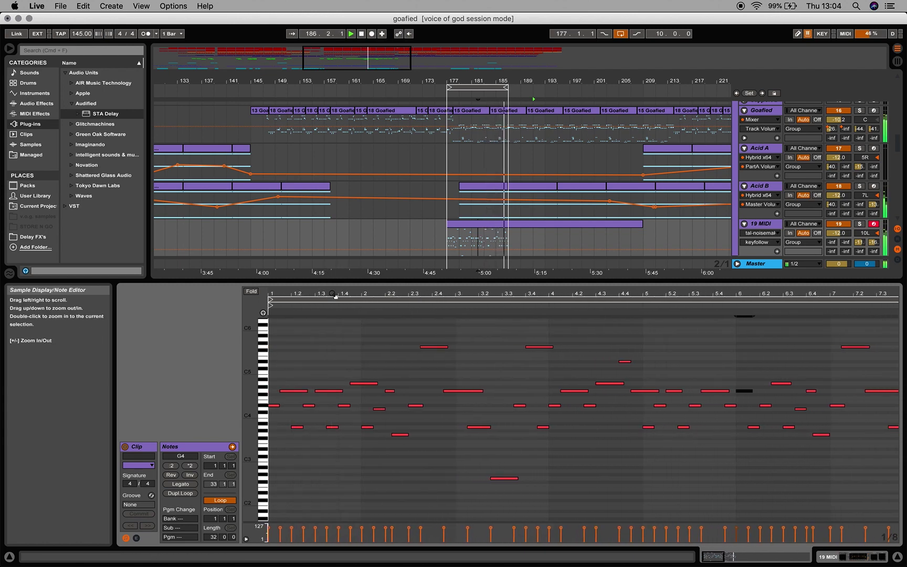
drag(341, 391, 332, 391)
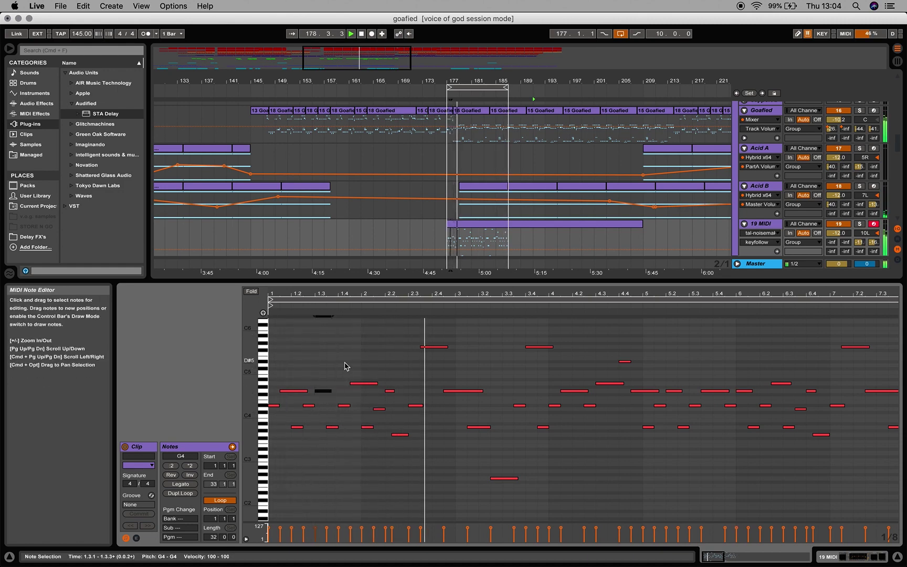
drag(318, 300, 335, 347)
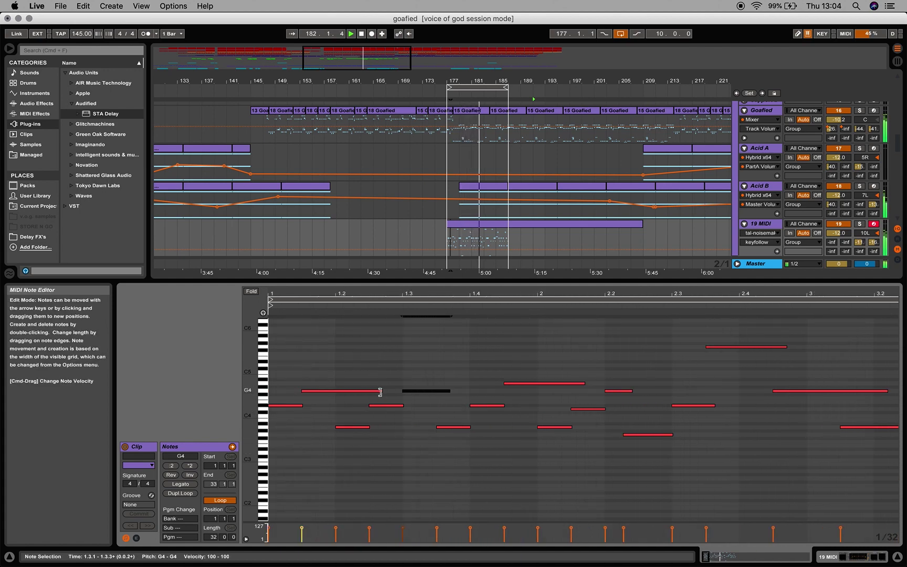
drag(381, 390, 359, 391)
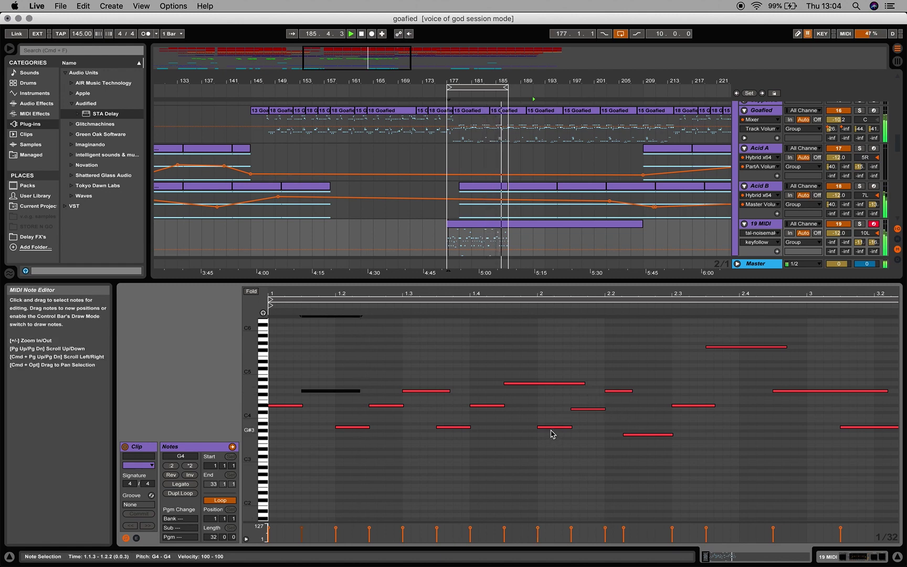
- Lengthen the G4 note at 1.3 to end just past 1.4.1, and delete the A3 note at 1.3.3
click(450, 390)
drag(456, 391, 476, 391)
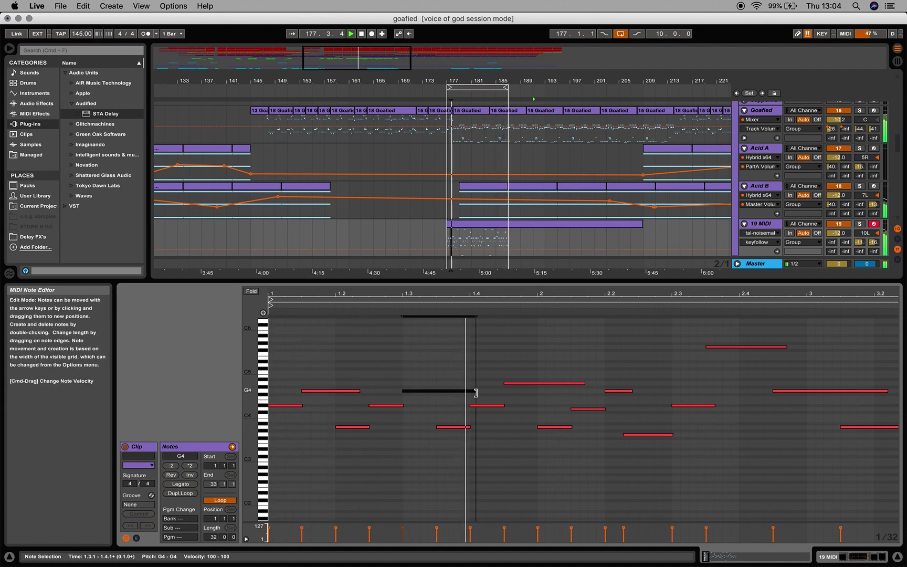
click(454, 429)
click(455, 427)
key(Delete)
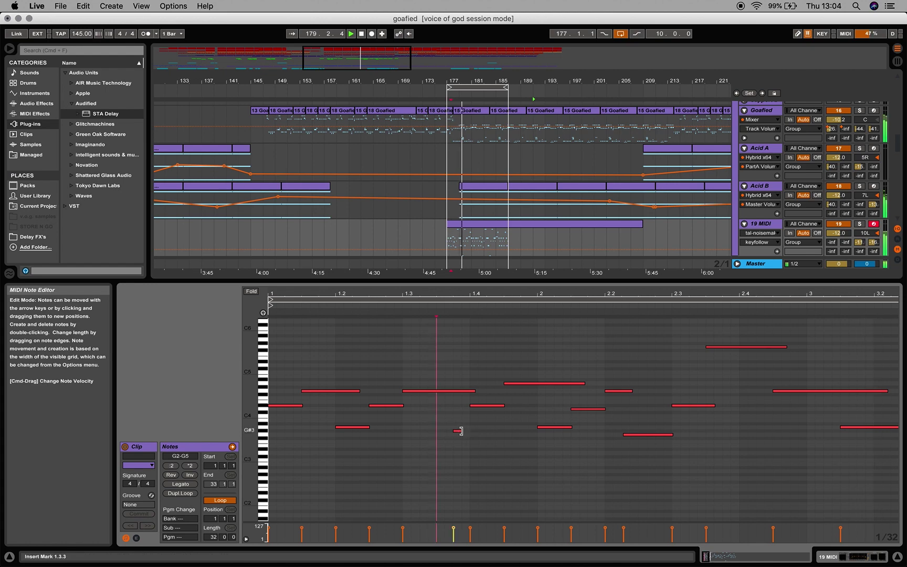
- Delete the stray short G#3 note at 1.3.4
click(455, 430)
click(457, 430)
click(459, 429)
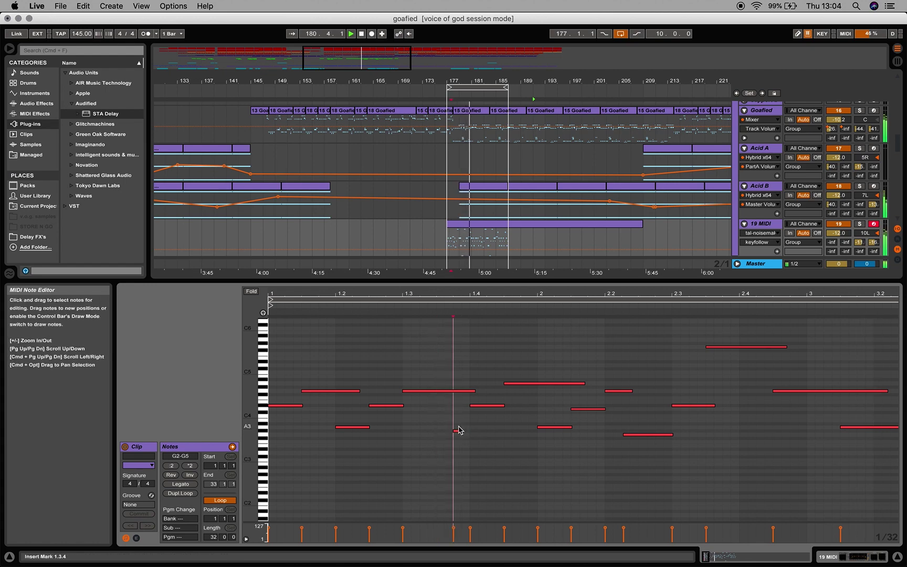
double_click(455, 430)
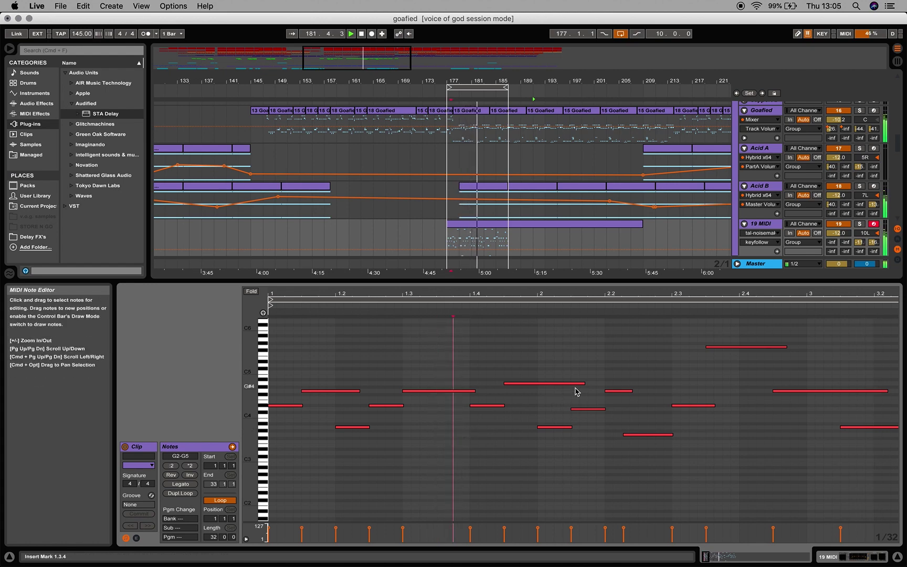
- Shorten the A4 note at 1.4.3 to end just past 2.1.2
drag(585, 382, 559, 382)
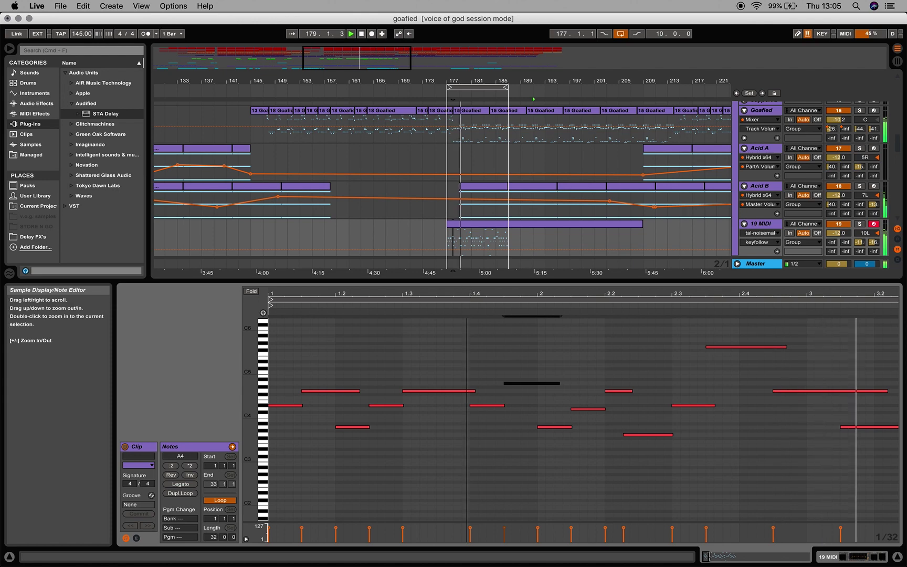
drag(330, 290, 331, 267)
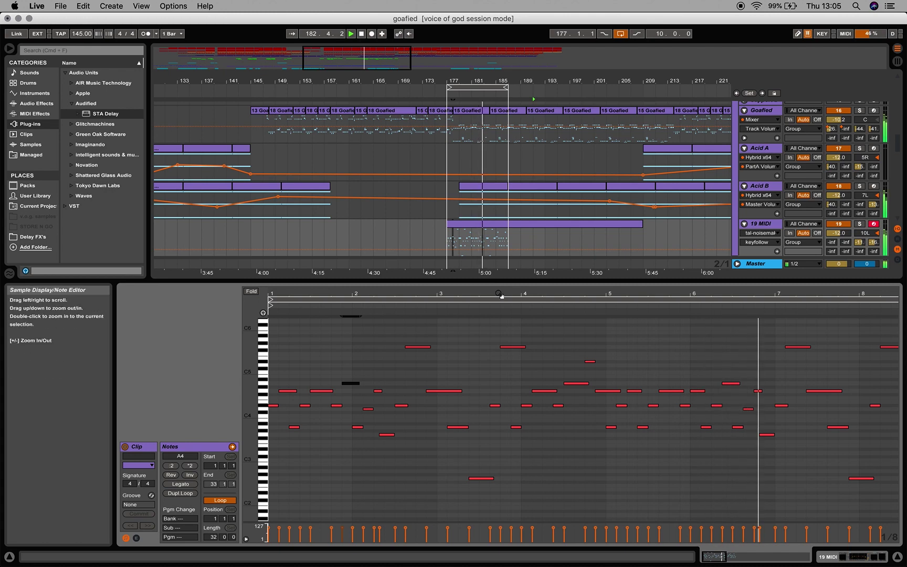
drag(498, 296, 433, 294)
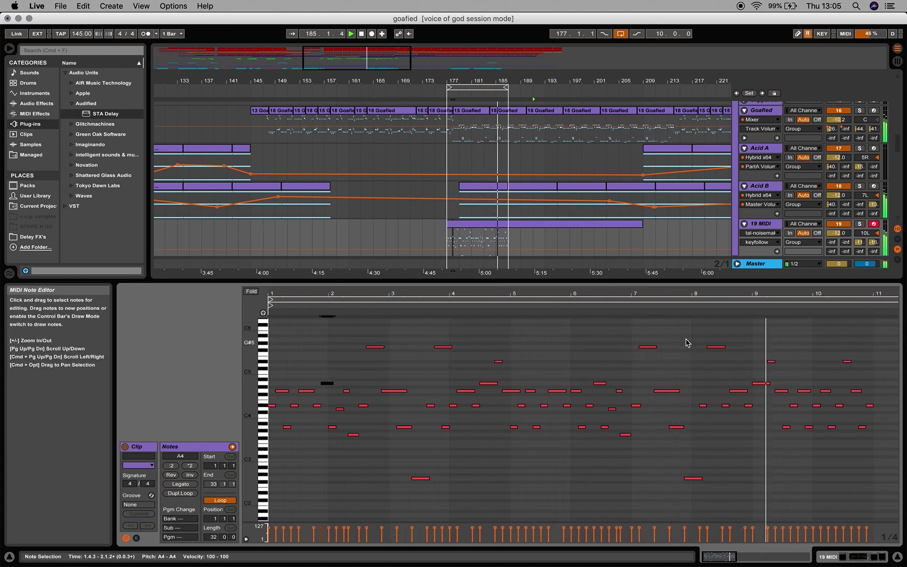
- Lengthen the A3 note in beat 3.2 to end just past 3.2.3 and trim the G2 note to start there
drag(424, 295, 423, 341)
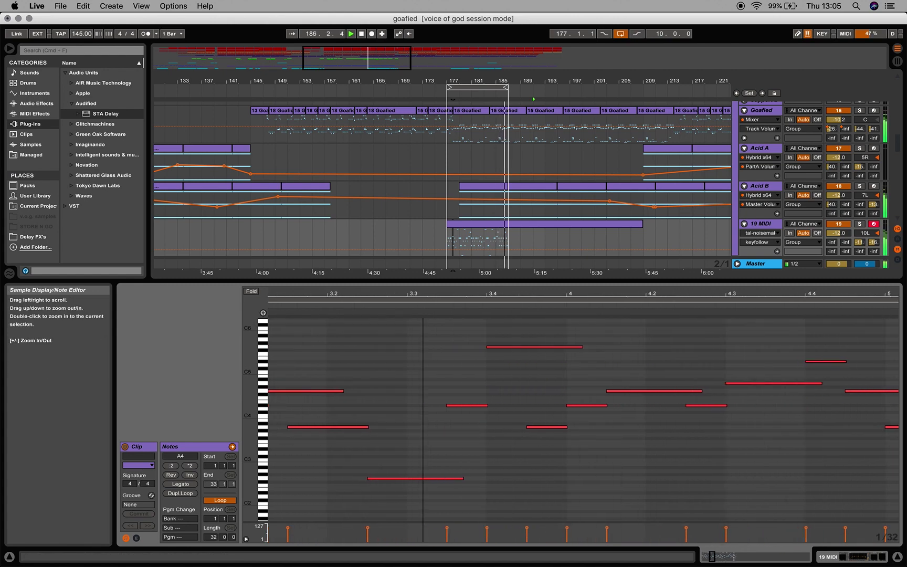
drag(369, 429, 377, 428)
drag(369, 479, 377, 479)
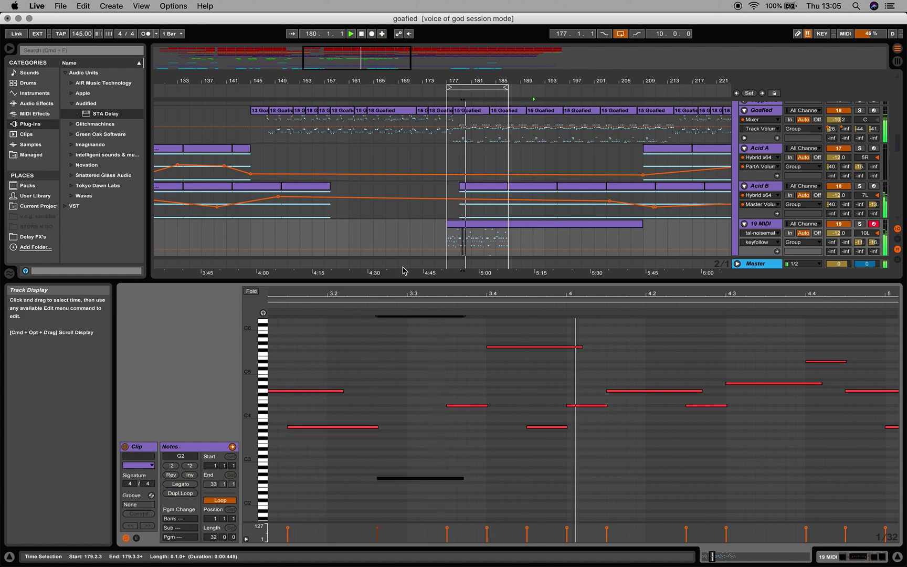
- Trim the start of the A3 note at 3.1.3 to about 3.1.4
mouse_move(381, 297)
mouse_down()
mouse_move(381, 270)
mouse_move(381, 297)
mouse_up()
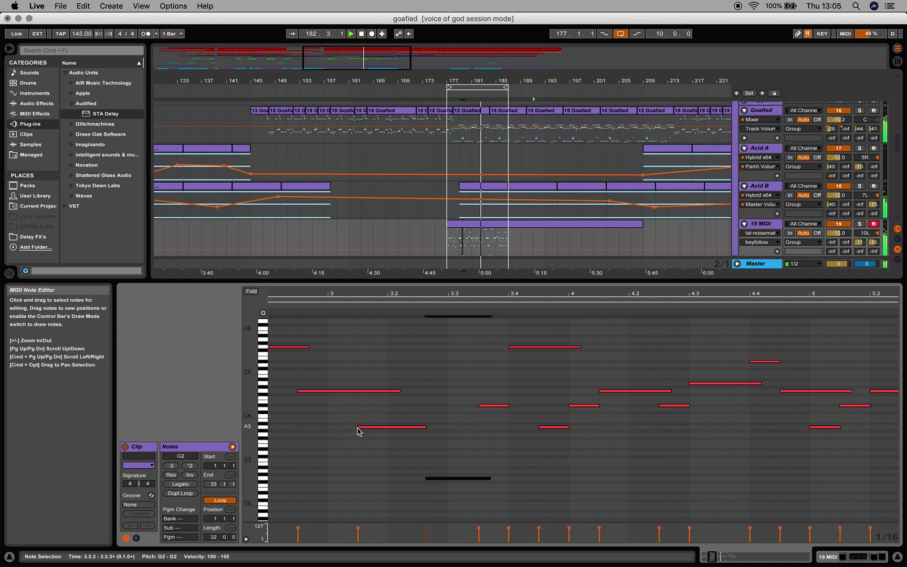
click(358, 427)
drag(358, 427, 372, 429)
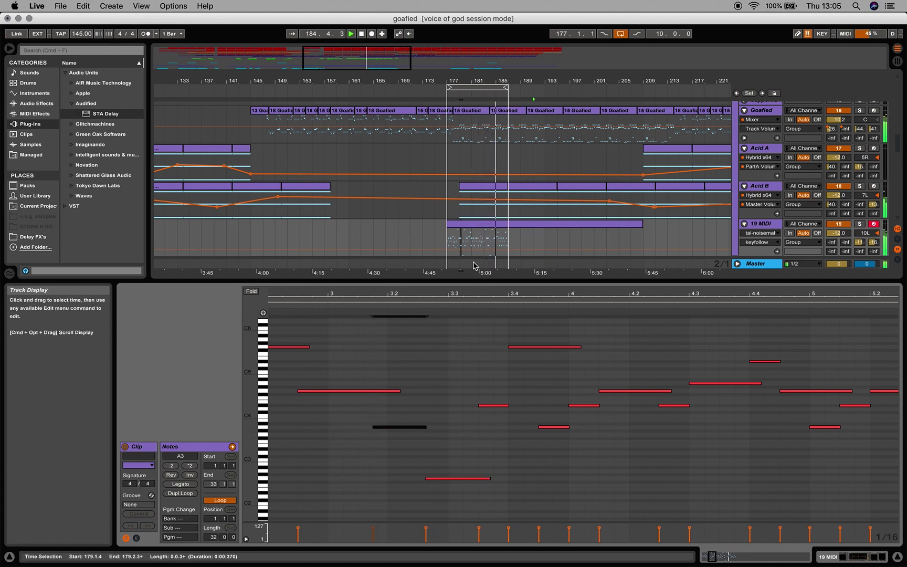
- Shorten the G5 note at 3.4 to end just past 3.4.4
mouse_move(455, 297)
mouse_down()
mouse_move(456, 275)
mouse_move(457, 294)
mouse_up()
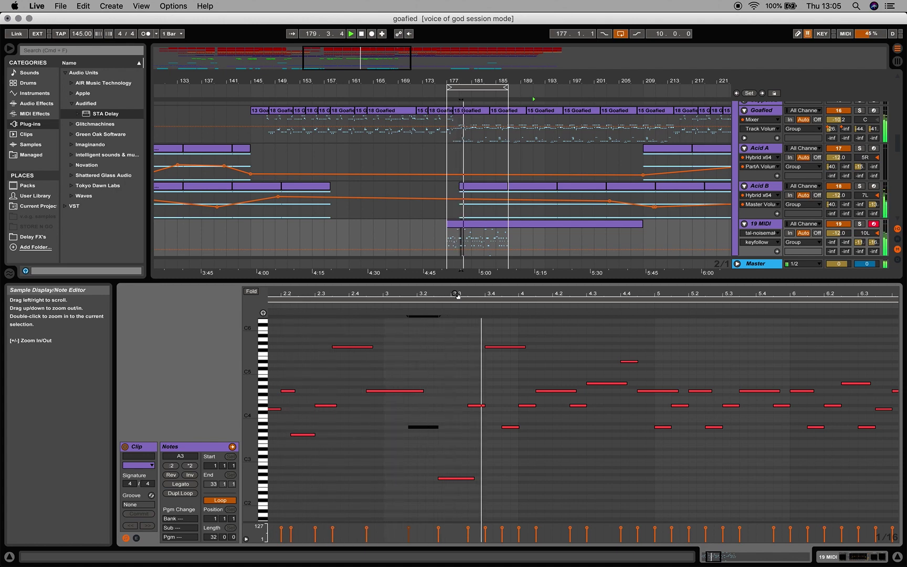
drag(457, 296, 448, 323)
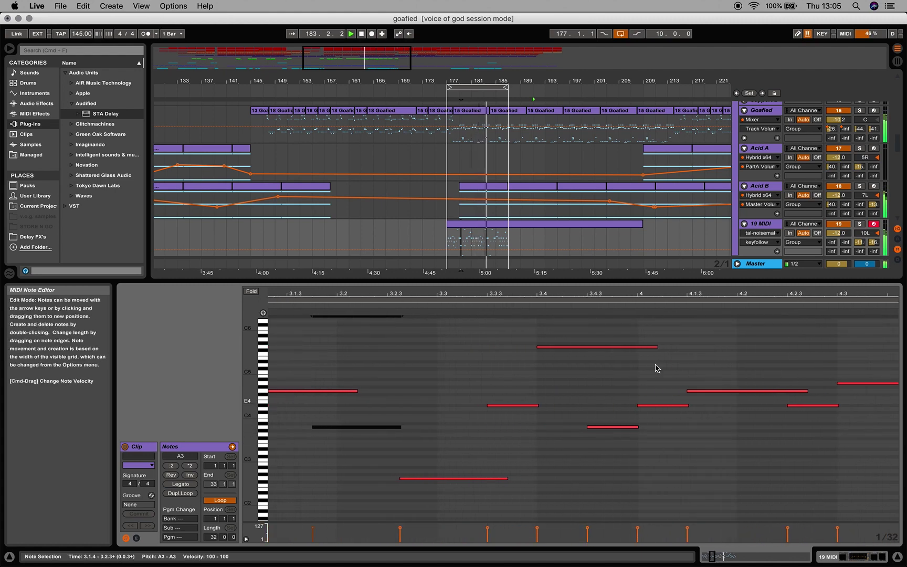
drag(657, 346, 620, 346)
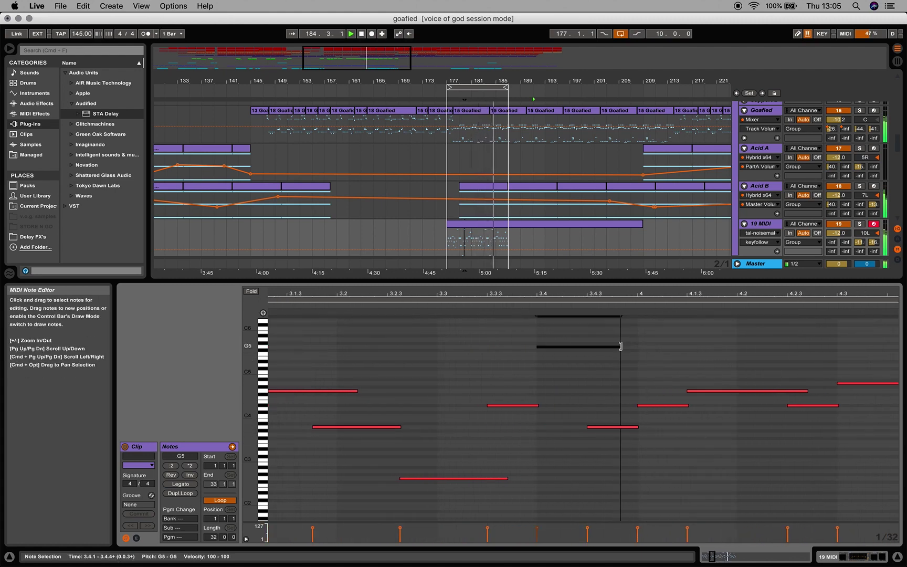
- Trim the A3 note at 3.4.3 so it starts slightly past 3.4.3
drag(620, 304, 619, 297)
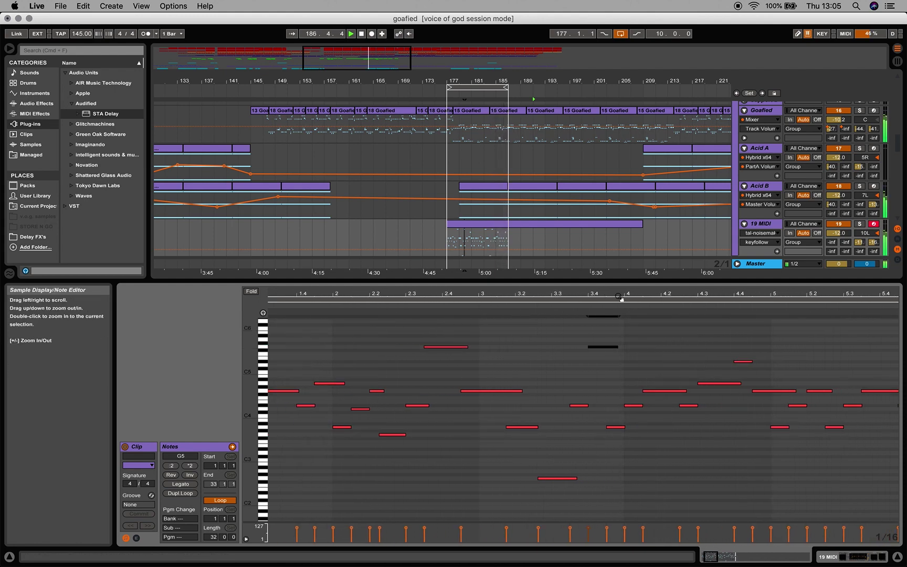
drag(634, 290, 514, 290)
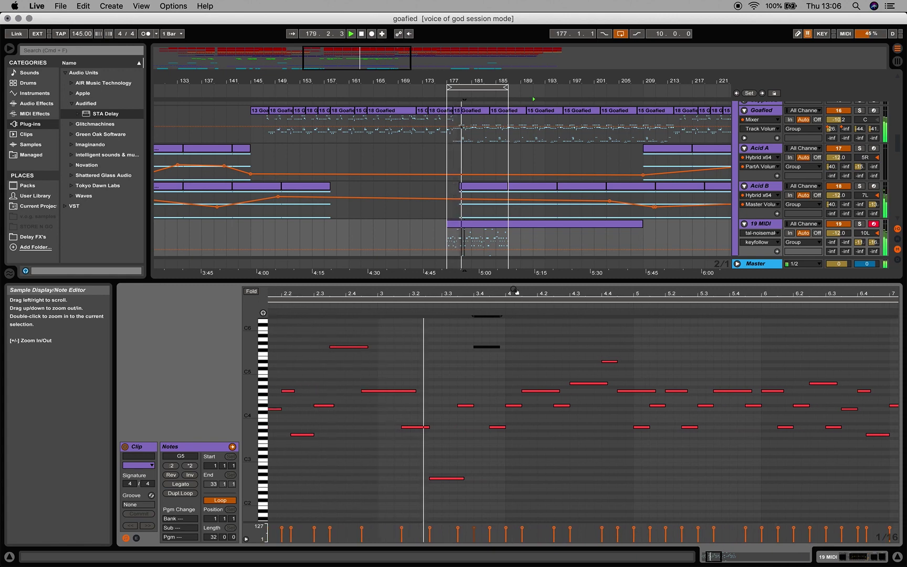
click(515, 290)
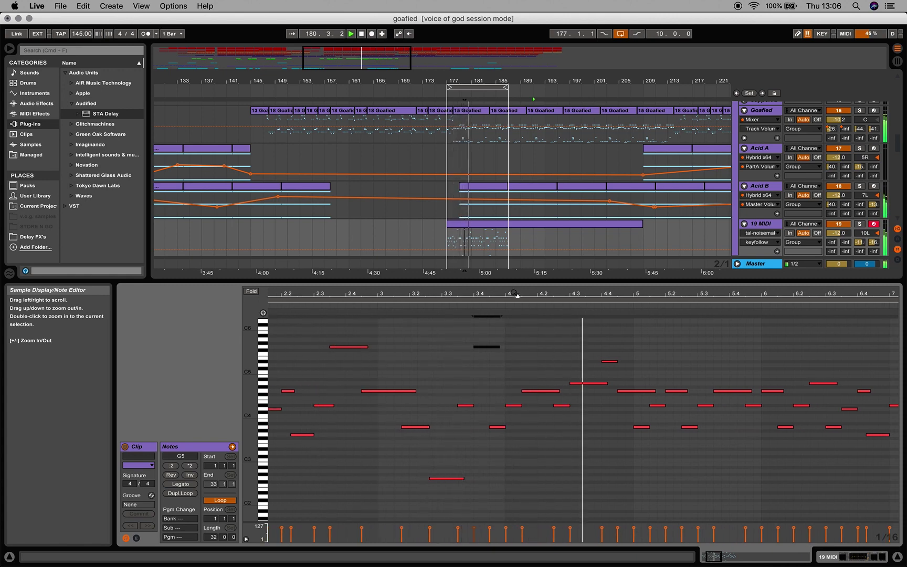
drag(514, 290, 515, 320)
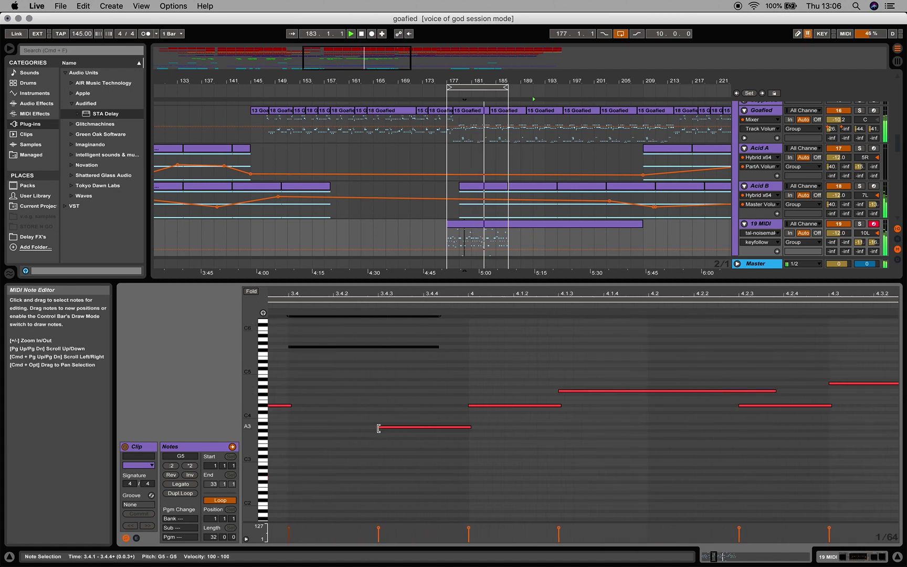
drag(379, 429, 395, 431)
- Lower the A3 note at 3.4.3 to F#3 and the E4 note at the start of bar 4 to C3
mouse_move(416, 295)
mouse_down()
mouse_move(417, 273)
mouse_move(418, 294)
mouse_up()
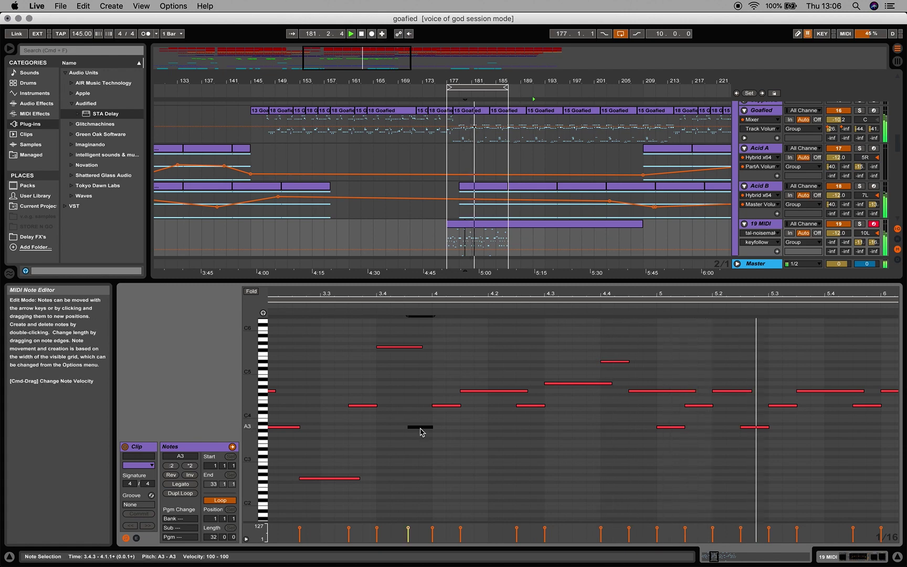
drag(421, 432, 419, 441)
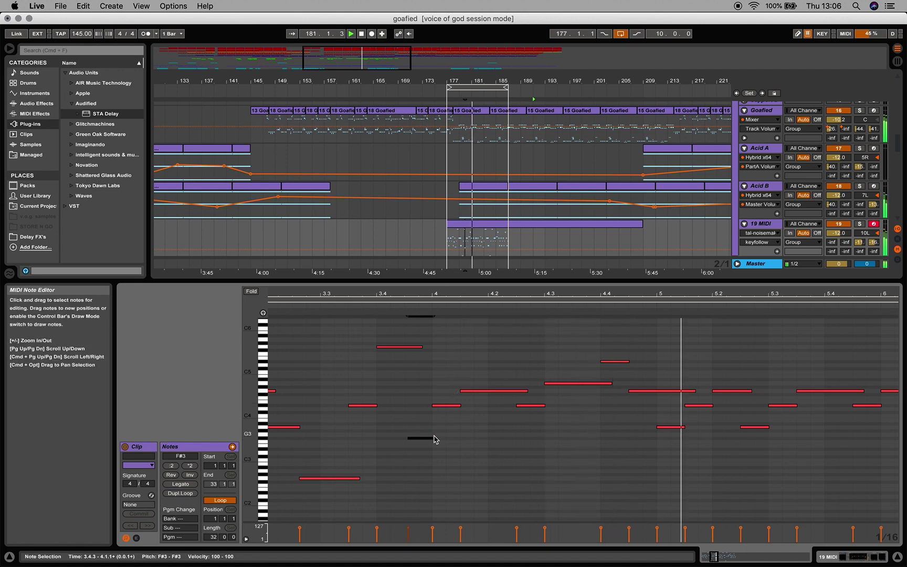
click(447, 407)
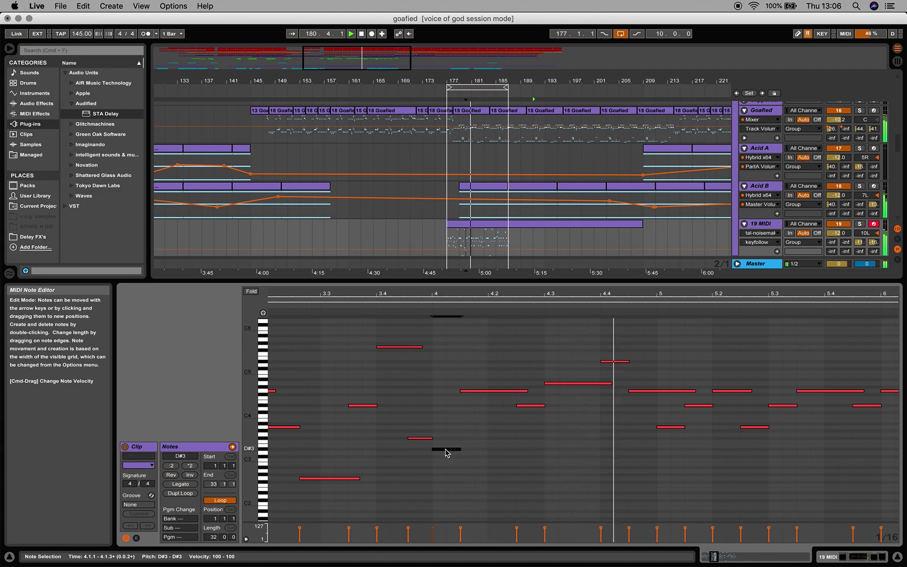
drag(445, 452, 445, 462)
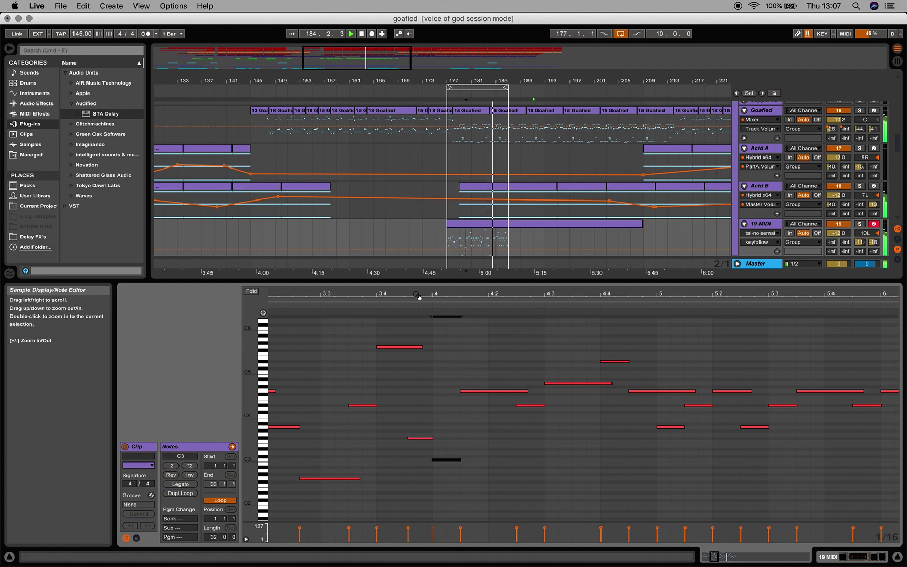
- Raise the short G4 note at 5.2 to A4
key(minus)
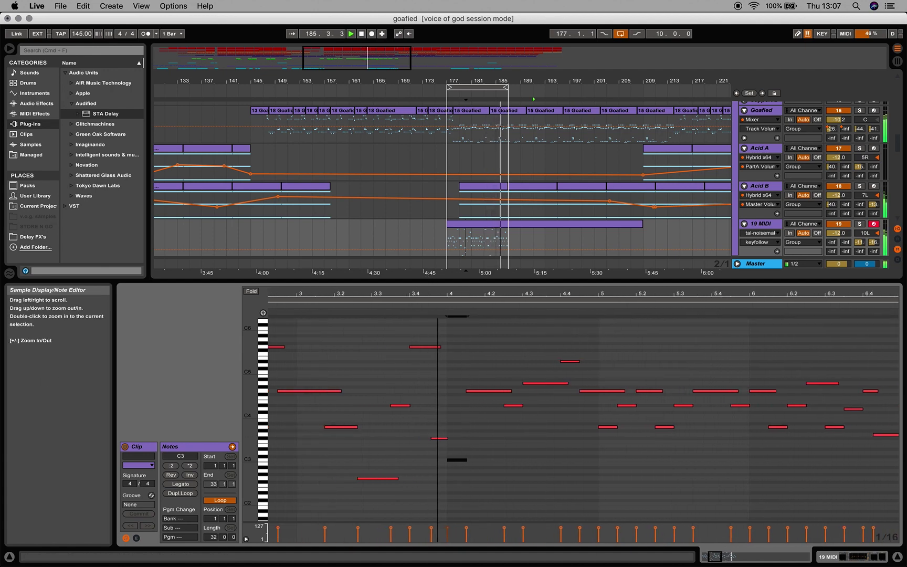
drag(440, 291, 439, 293)
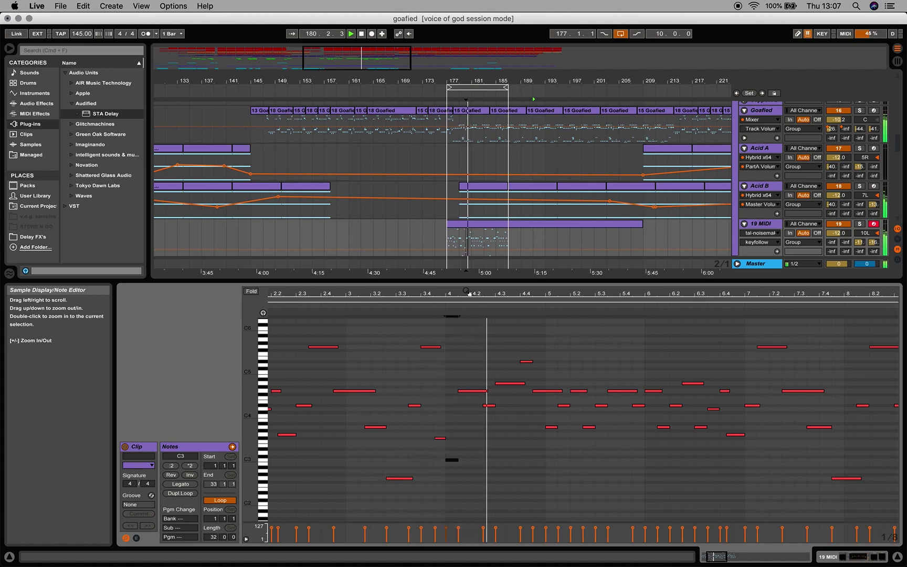
drag(427, 295, 428, 293)
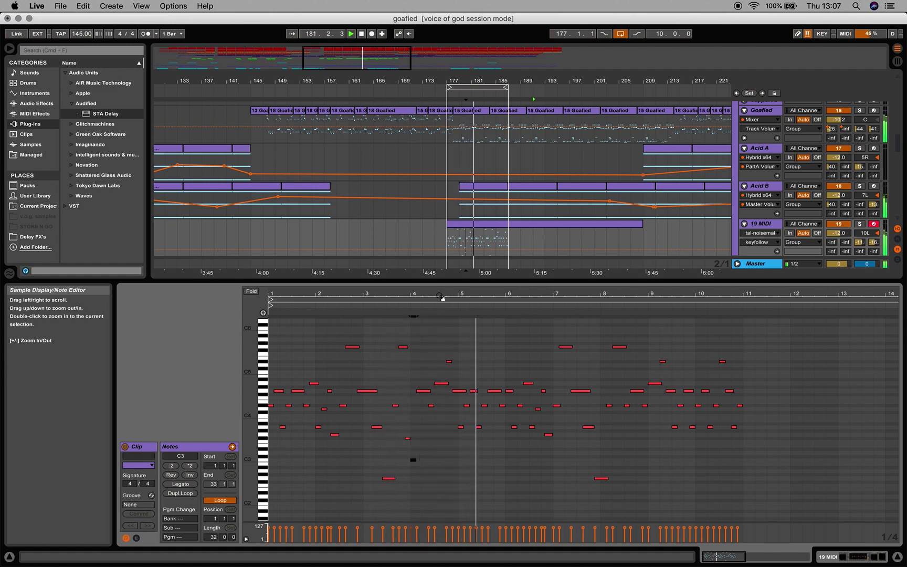
key(plus)
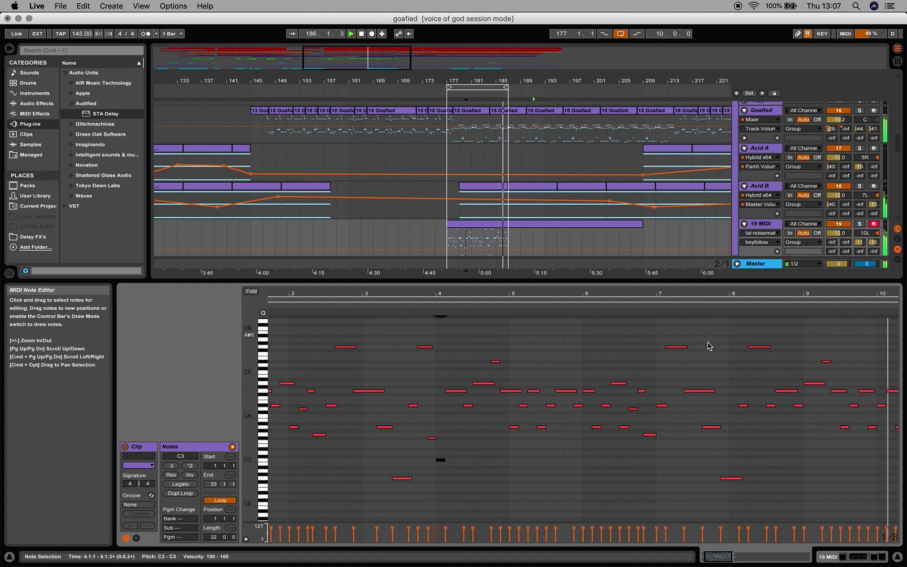
click(714, 391)
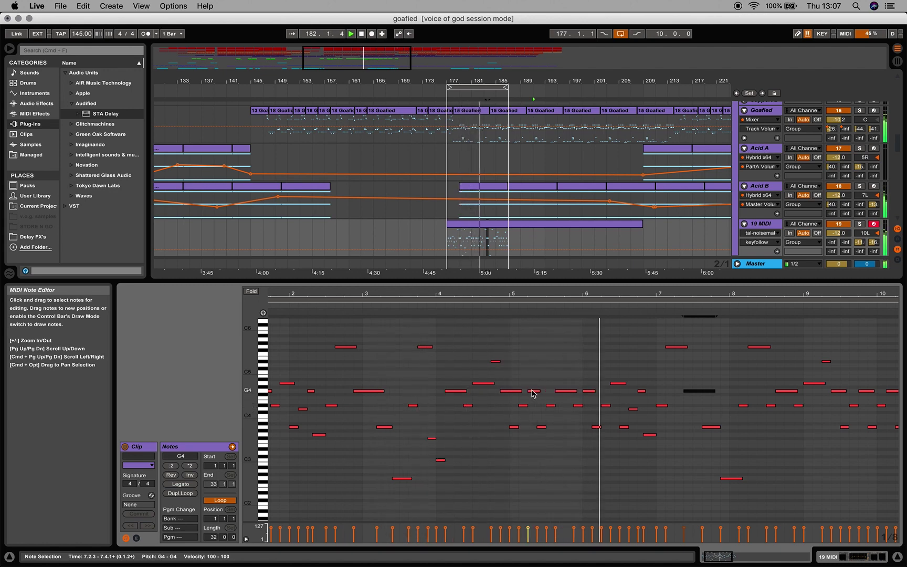
drag(533, 392, 534, 388)
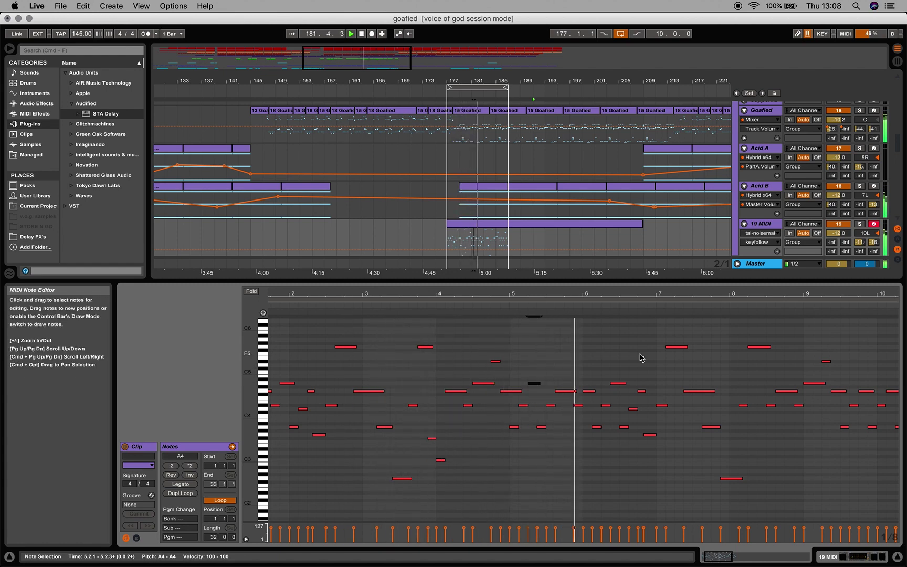
- Lengthen the A3 note at 7.3.3 to end just past 7.4.3 and trim its start to just past 7.3.3
drag(604, 294, 522, 315)
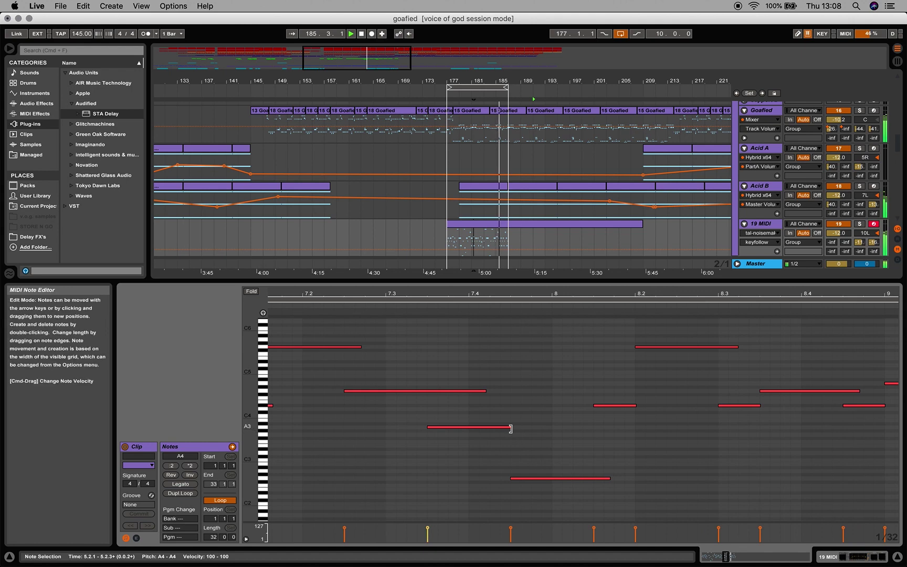
drag(511, 429, 519, 429)
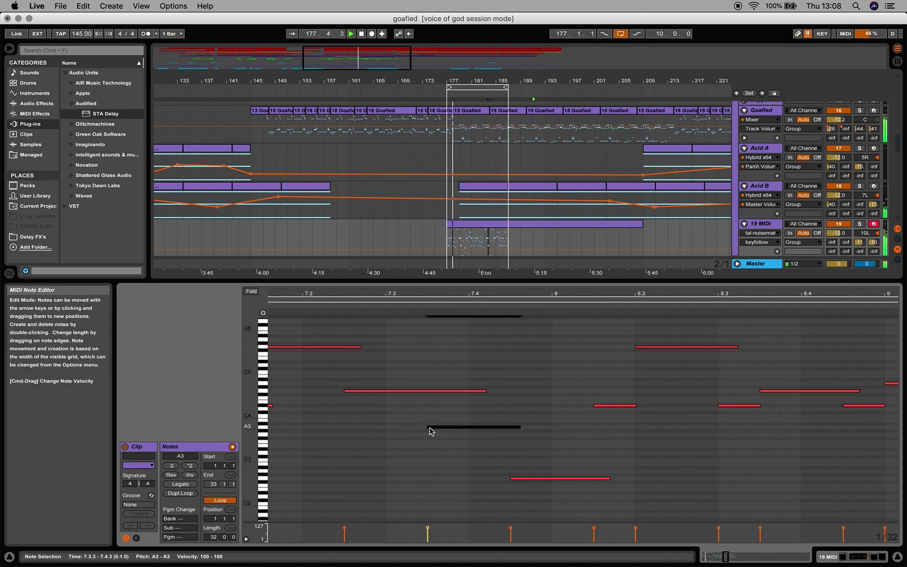
drag(428, 428, 439, 430)
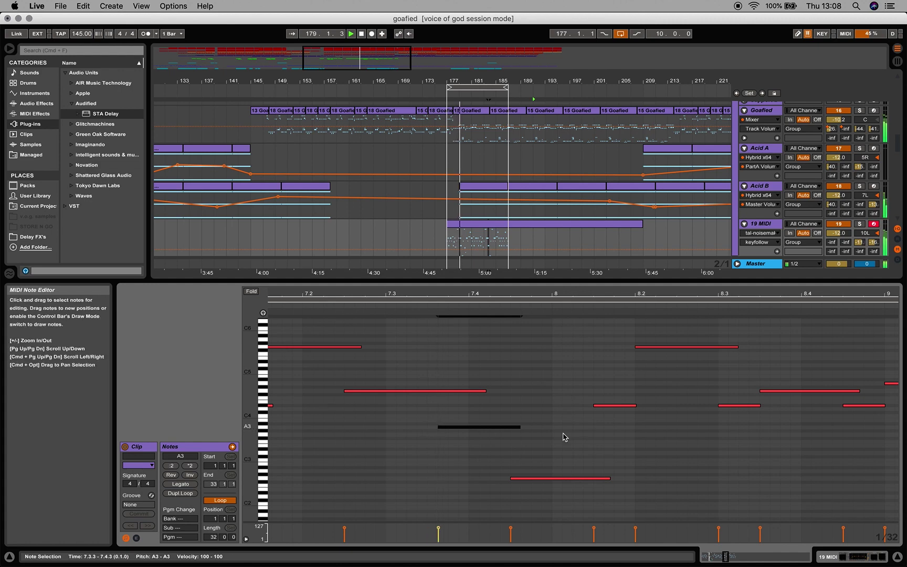
- Lower the A3 note at 9.4.3 to F#3
mouse_move(484, 295)
mouse_down()
mouse_move(484, 273)
mouse_move(486, 295)
mouse_up()
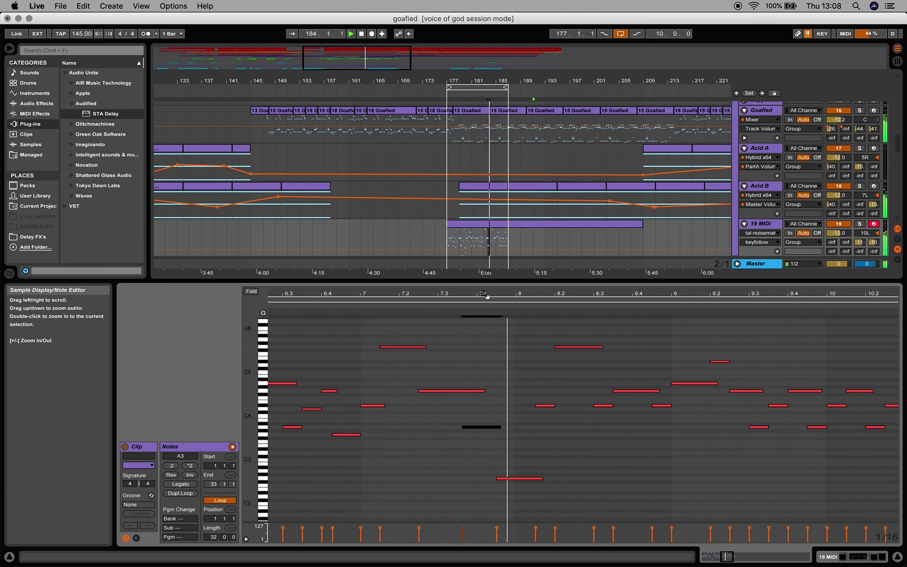
drag(543, 292, 526, 292)
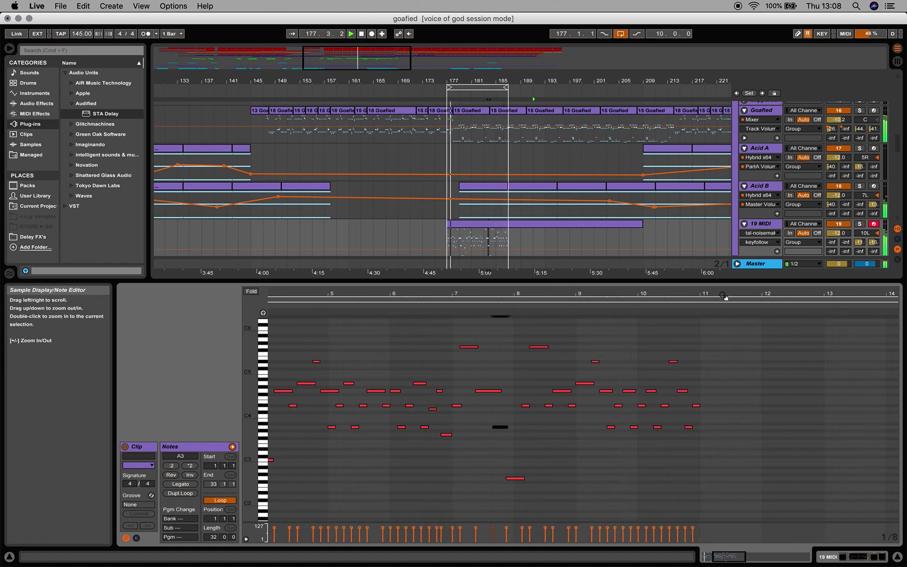
drag(723, 295, 723, 326)
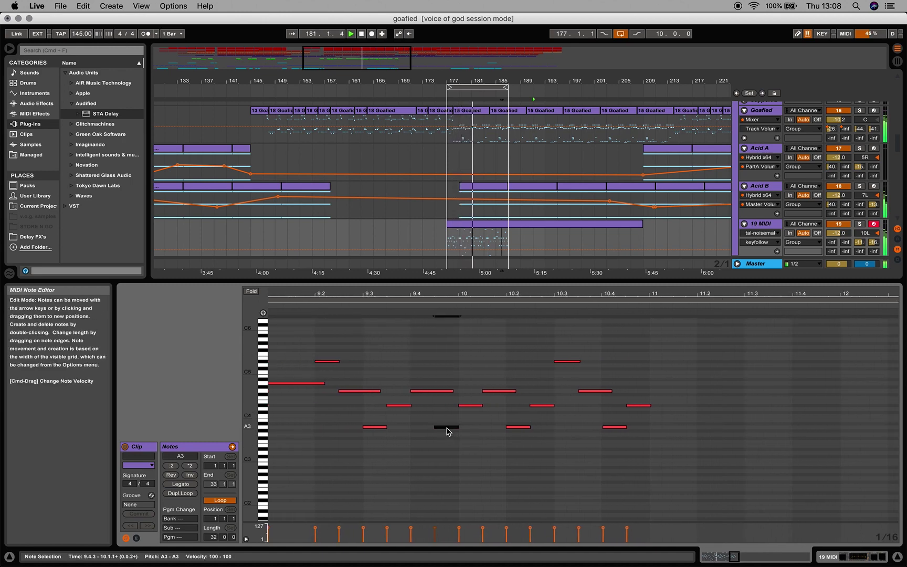
drag(447, 431, 447, 437)
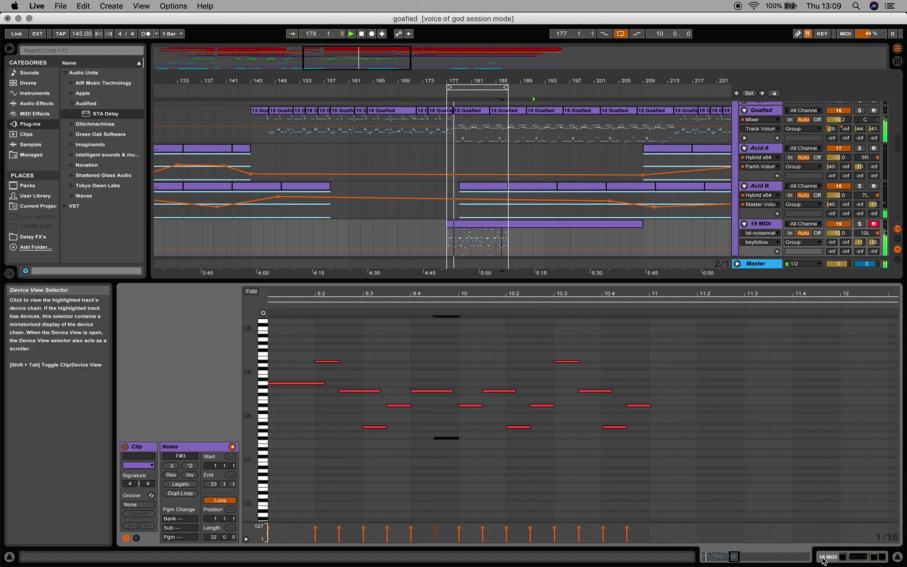
- Check the LFO 2 rate in the TAL-NoiseMaker on track 19, close the synth window and restart playback
click(766, 556)
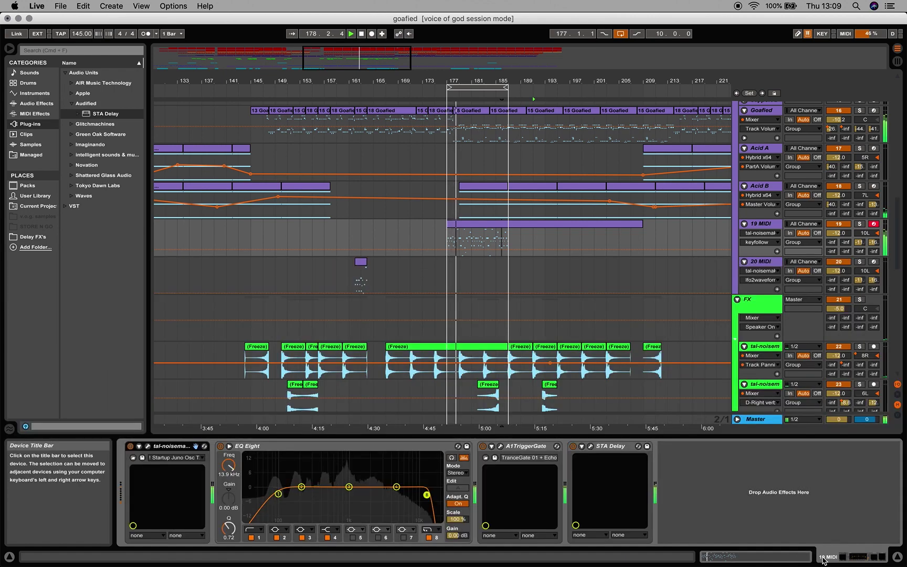
click(148, 445)
click(87, 262)
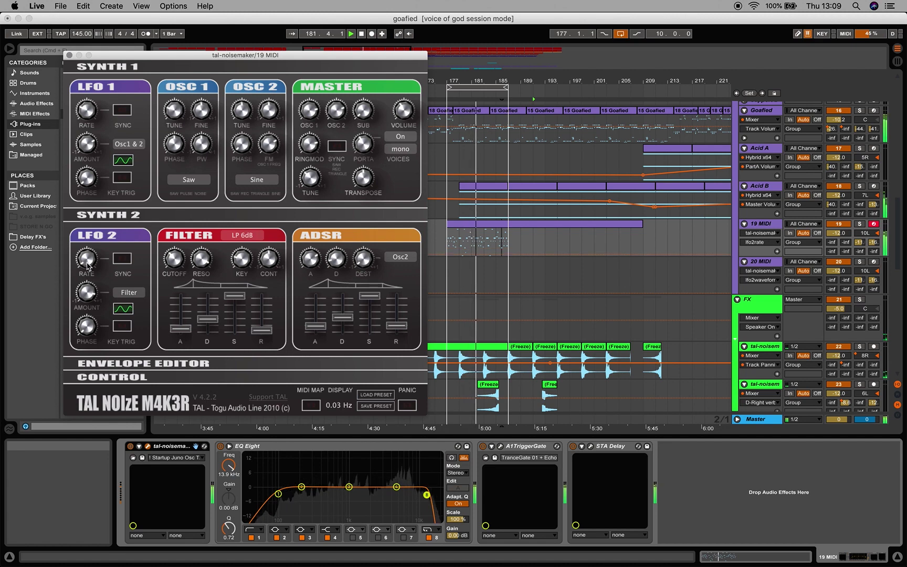
click(69, 55)
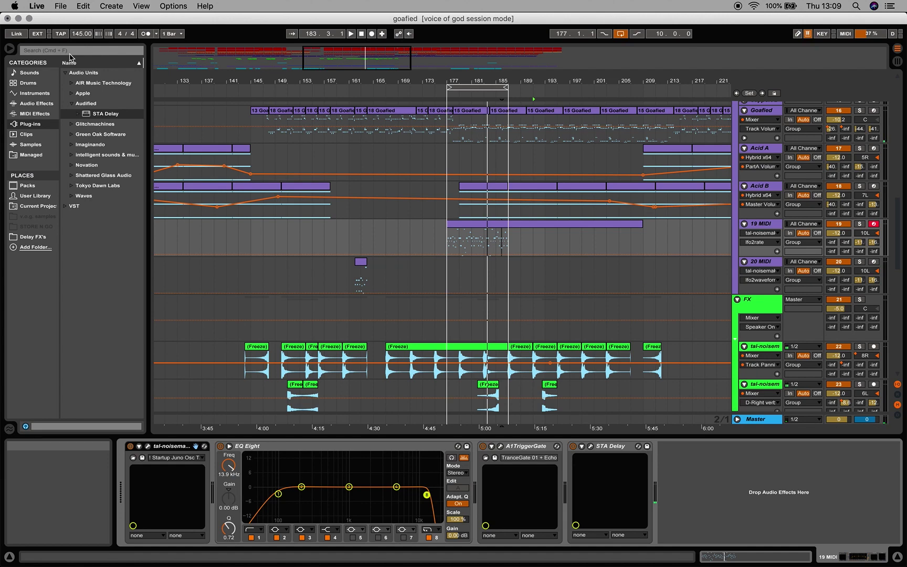
key(space)
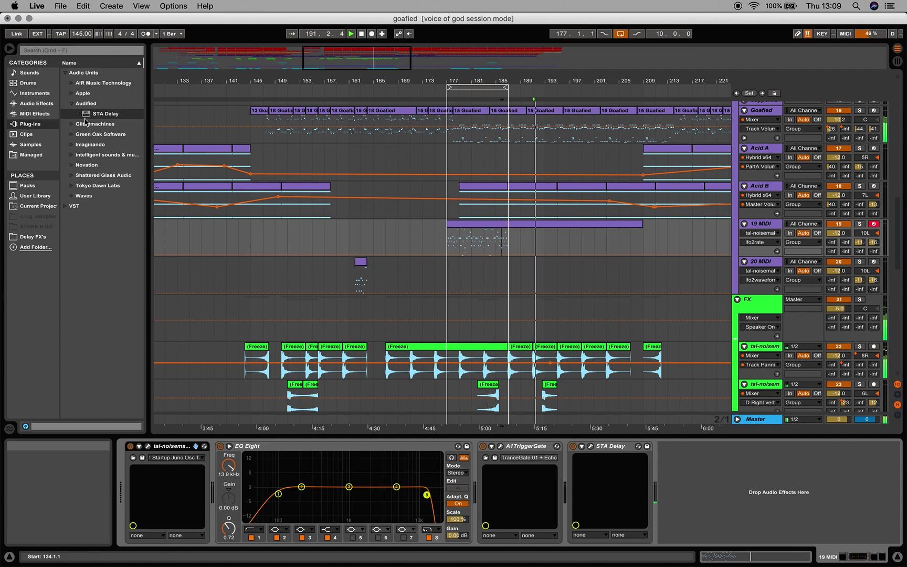
- Open the track 19 clip in the note editor and look over the whole melody from bar 1
click(435, 273)
key(shift+Tab)
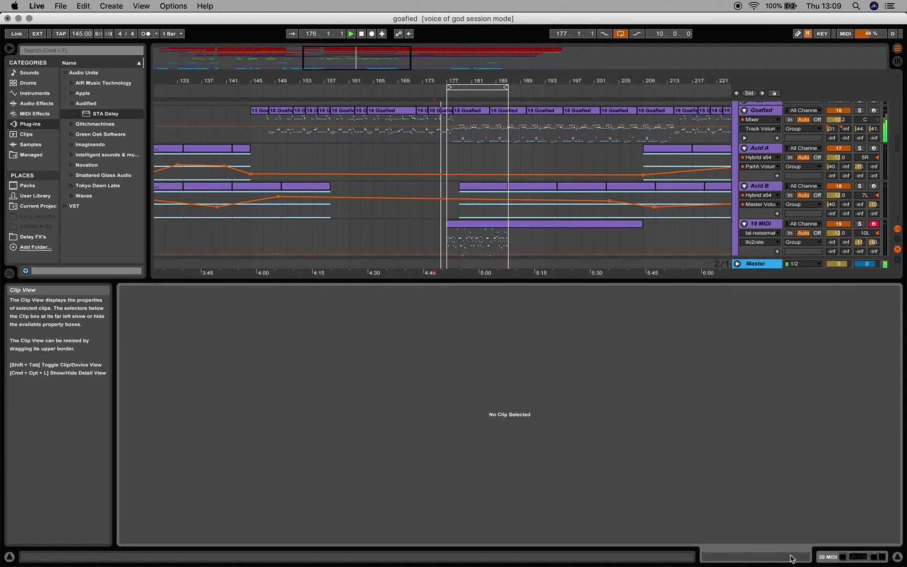
click(472, 227)
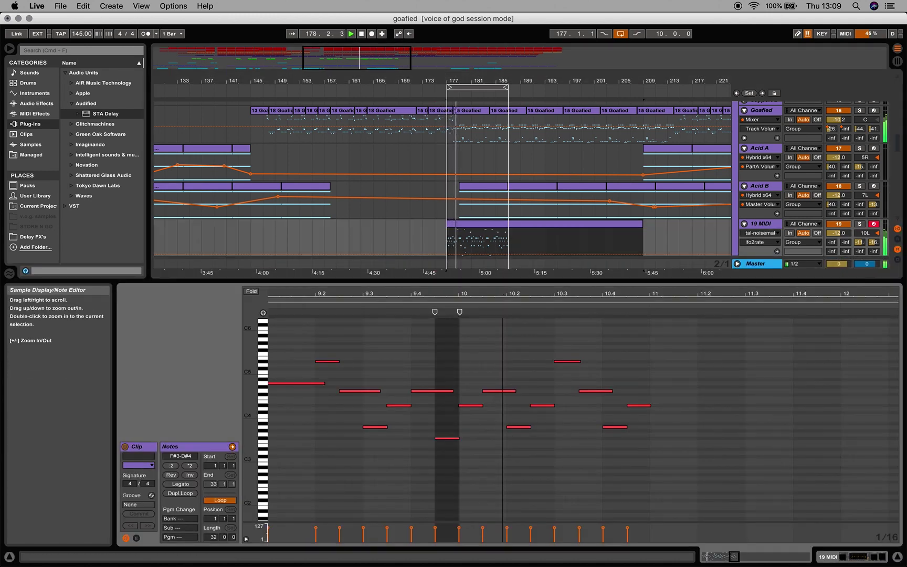
scroll(504, 289, down, 5)
scroll(503, 290, down, 1)
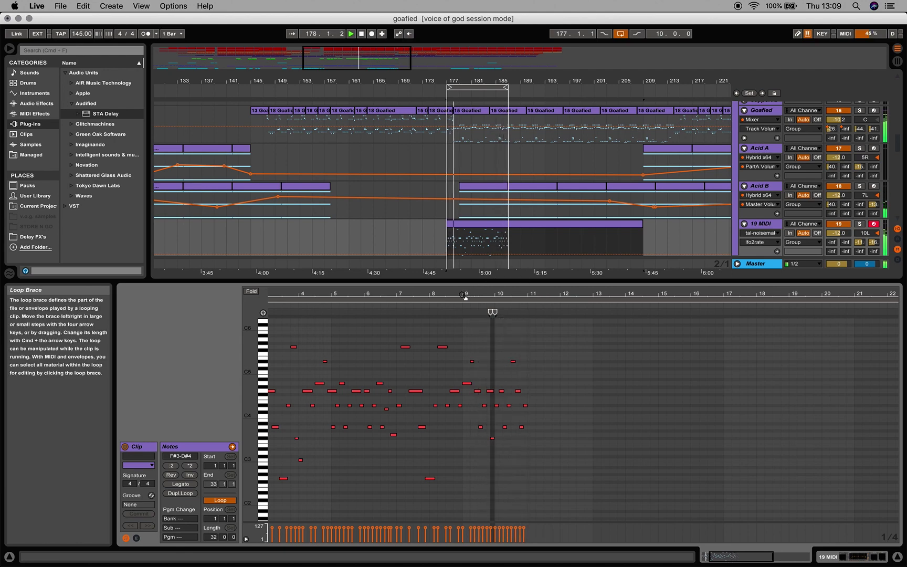
drag(493, 297, 490, 294)
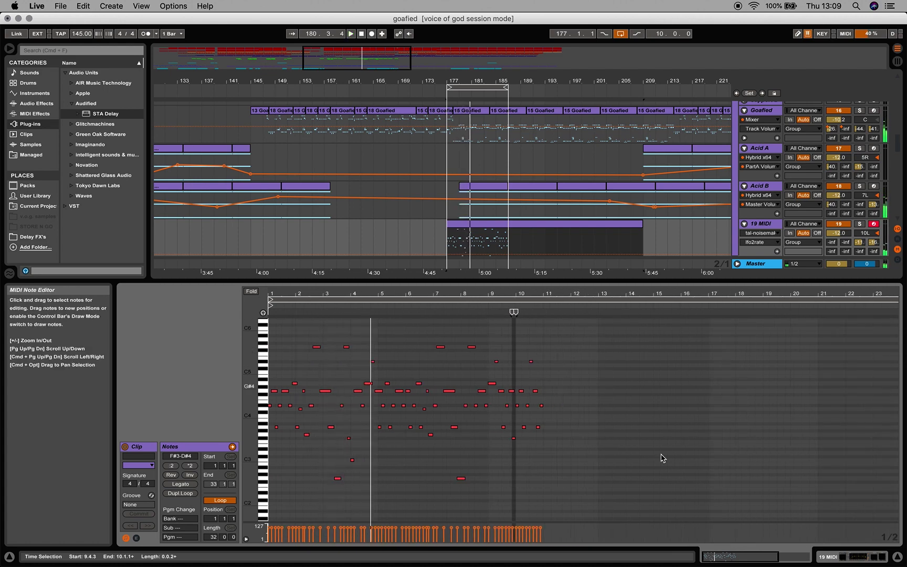
- Open TAL-NoiseMaker on track 19, play the loop, and try 6 and 2 voices before restoring mono
click(832, 558)
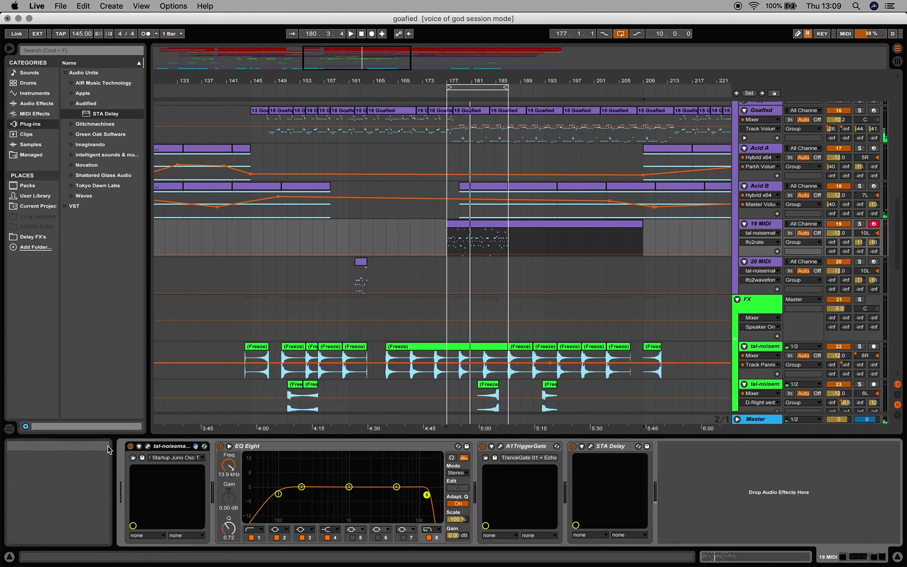
click(148, 446)
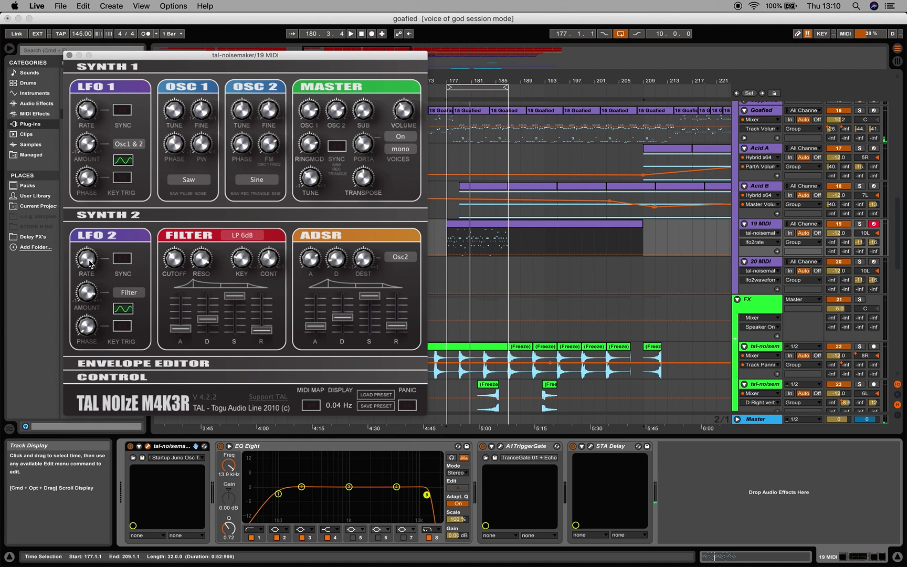
key(space)
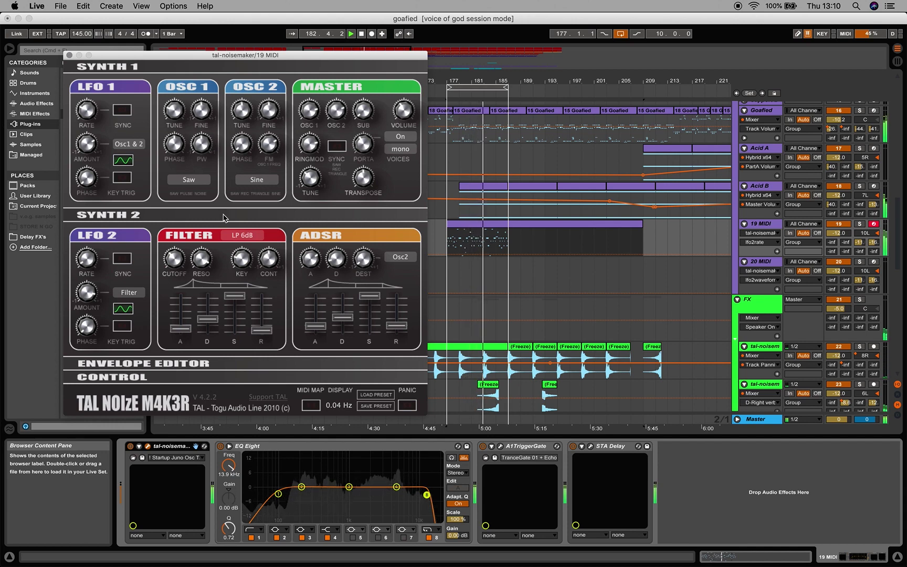
click(399, 152)
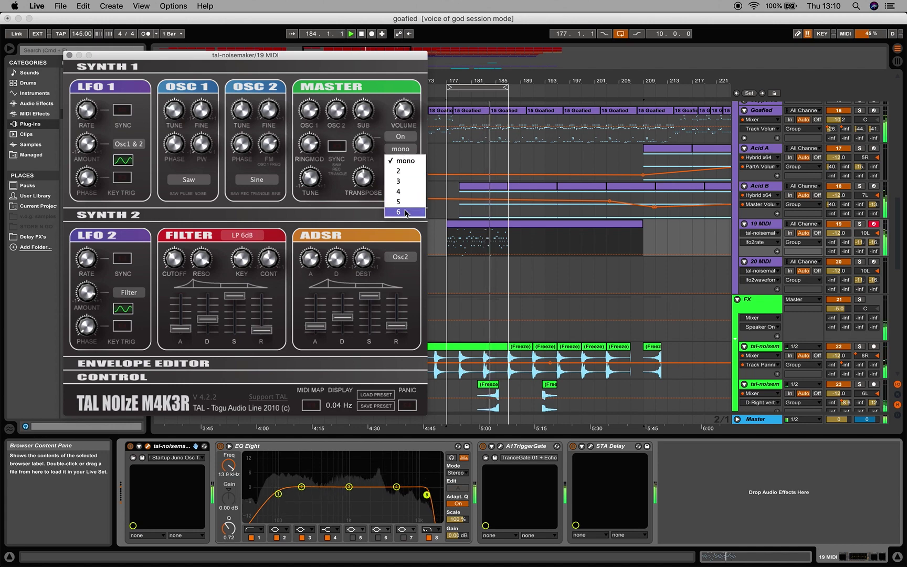
click(405, 214)
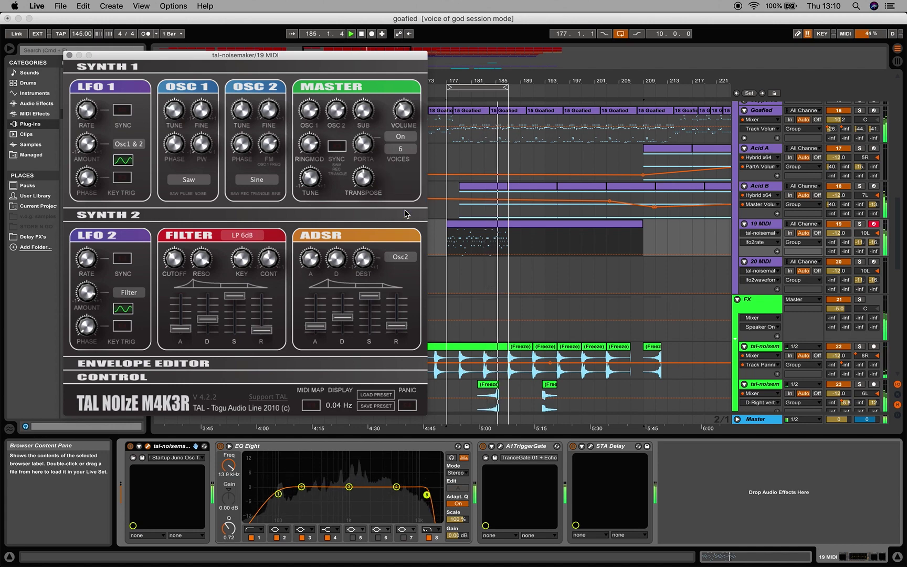
click(409, 152)
click(399, 170)
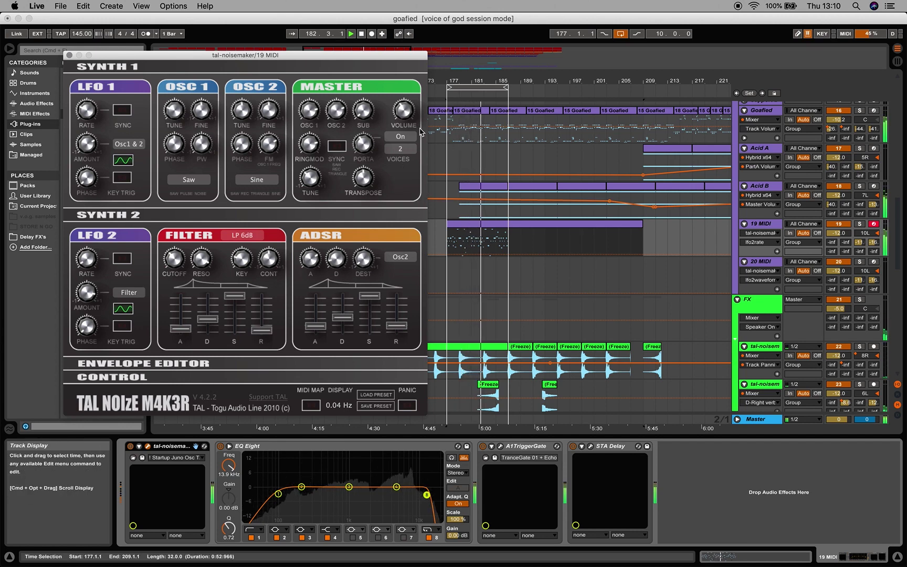
click(400, 148)
click(405, 162)
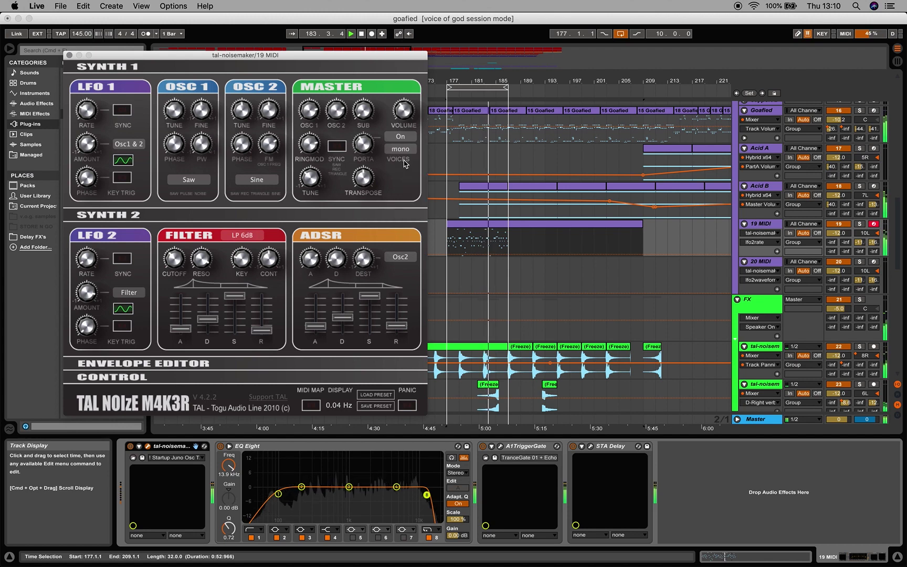
- Duplicate track 19 with its clip and devices and pan the copy to 23R
click(769, 227)
key(super+r)
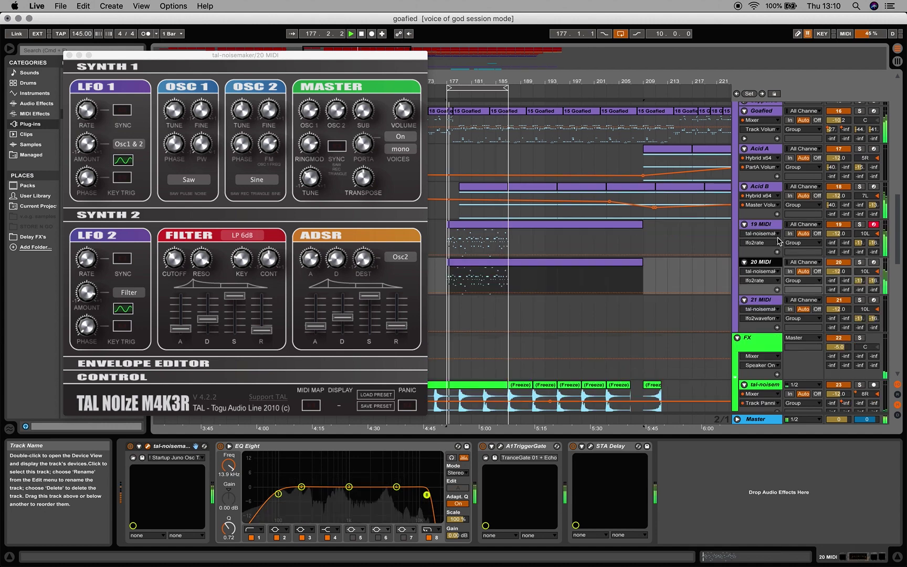
drag(866, 271, 866, 257)
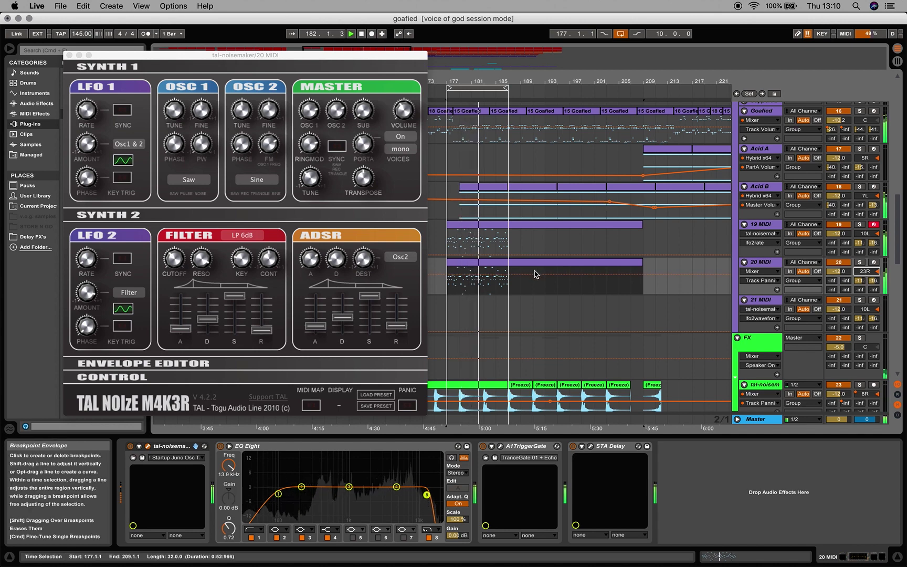
- In TAL-NoiseMaker on track 20, set the filter cutoff to 0.26, filter attack to 0.08 and filter sustain to 0.92
click(173, 265)
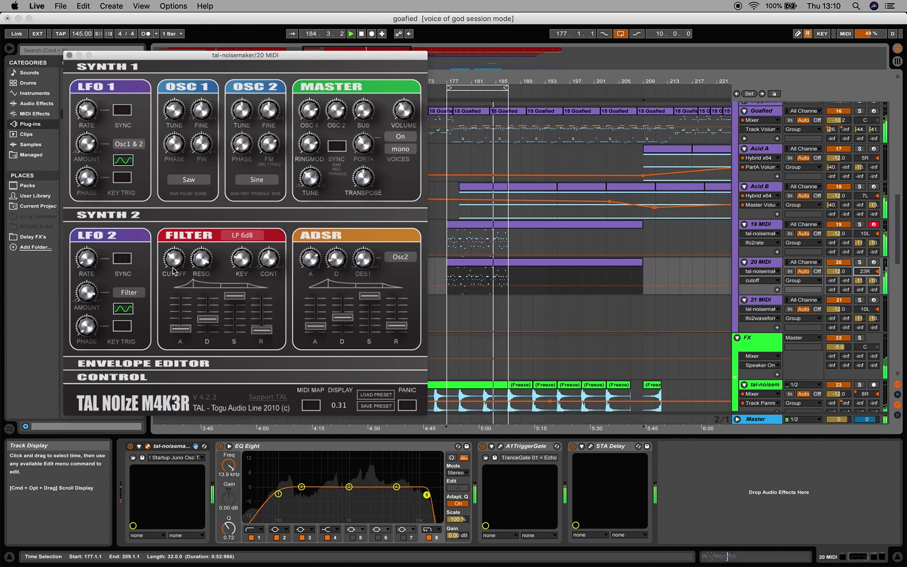
drag(173, 270, 176, 273)
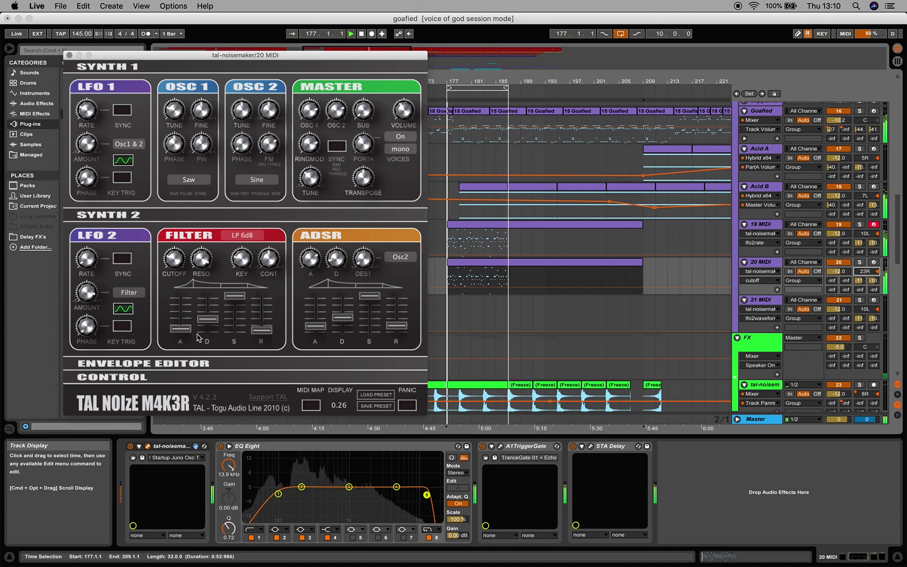
click(181, 329)
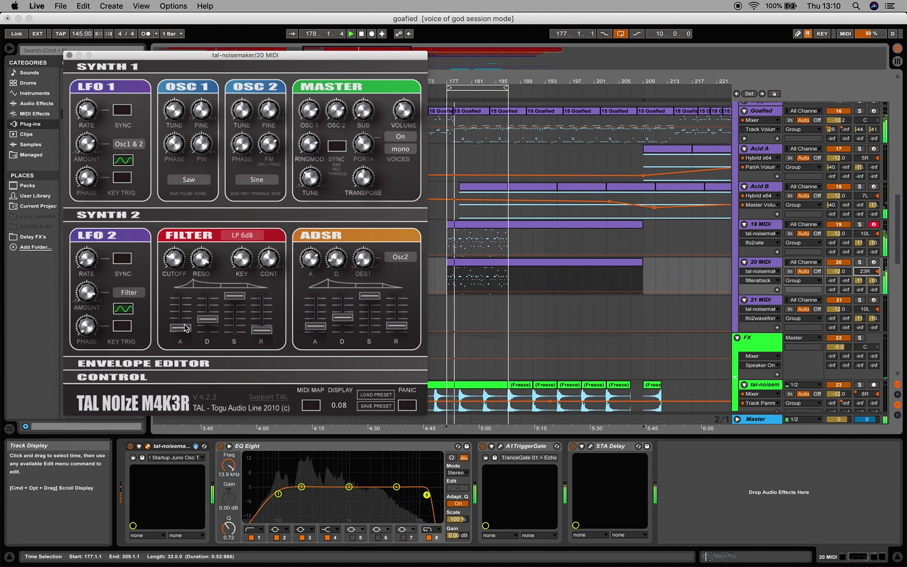
click(236, 299)
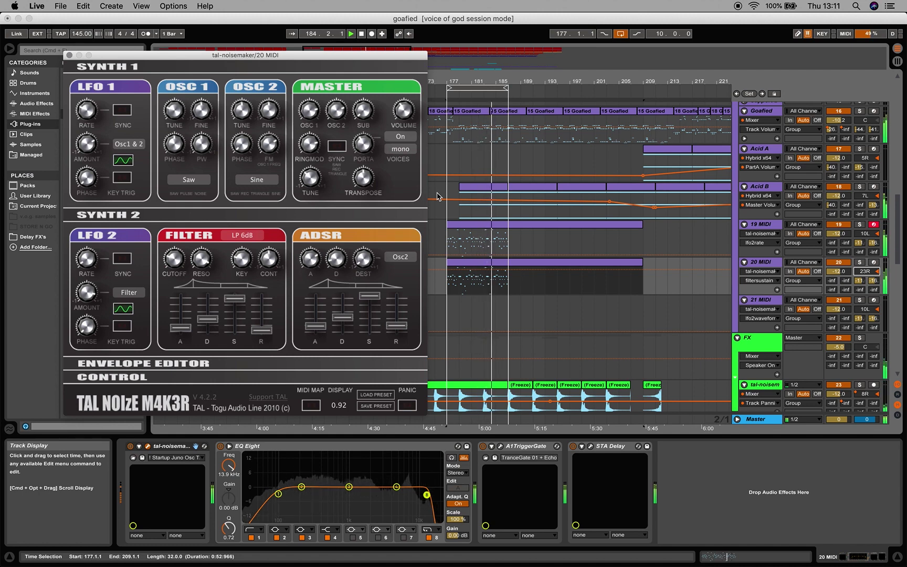
- Raise EQ Eight's low cut on track 19 to 114 Hz and lower its high cut on track 20 to 10.8 kHz
click(534, 242)
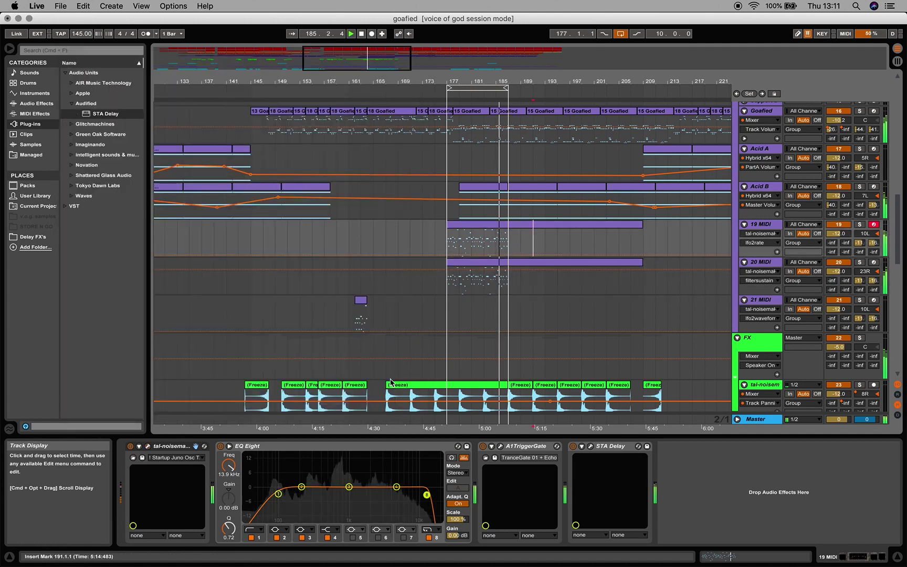
click(278, 495)
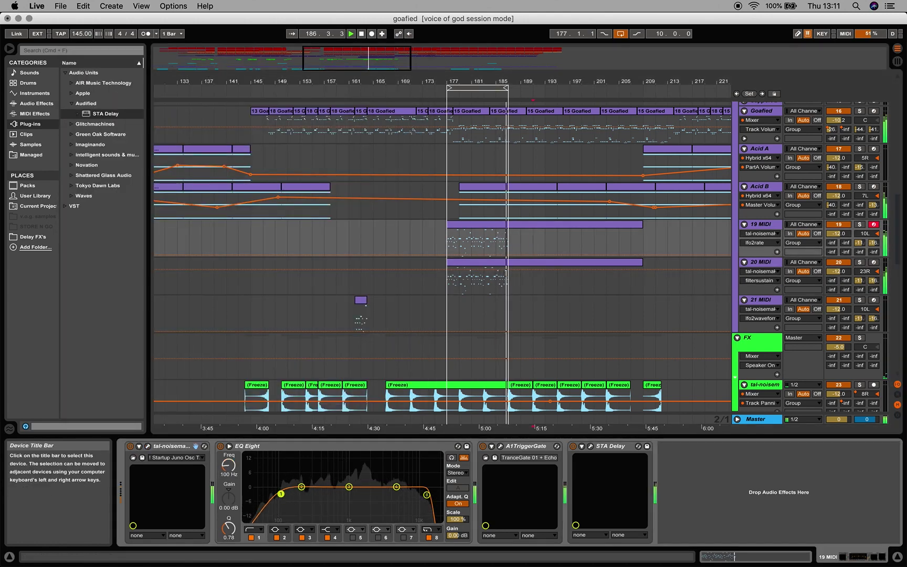
drag(281, 494, 284, 493)
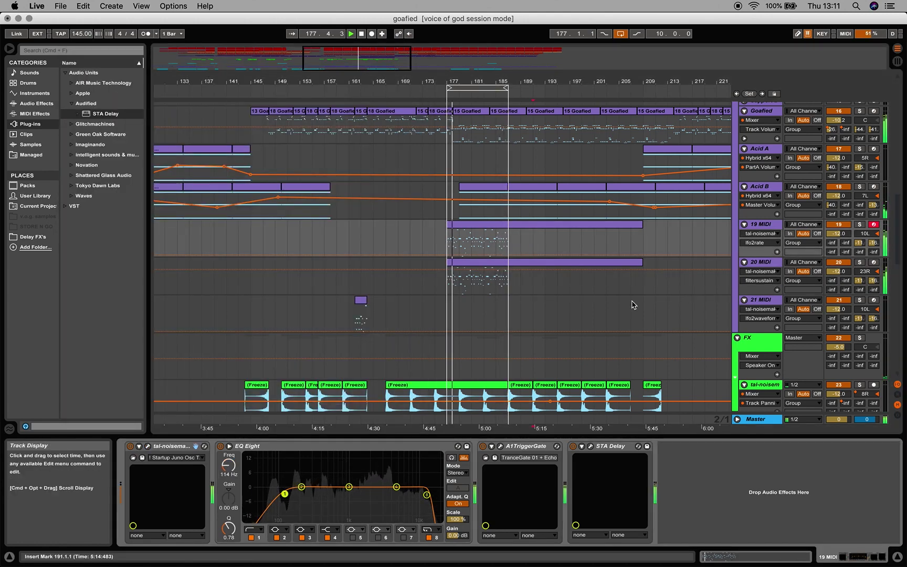
click(593, 277)
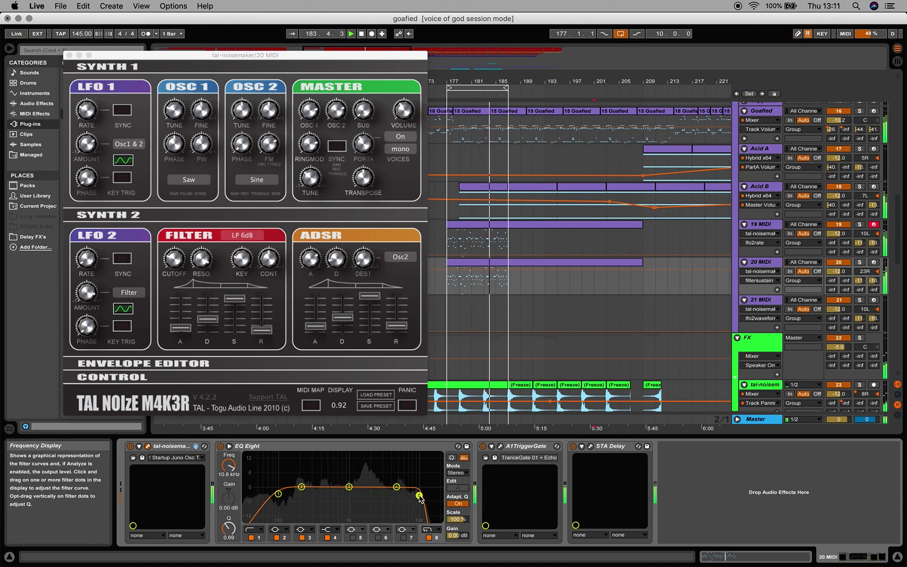
click(69, 55)
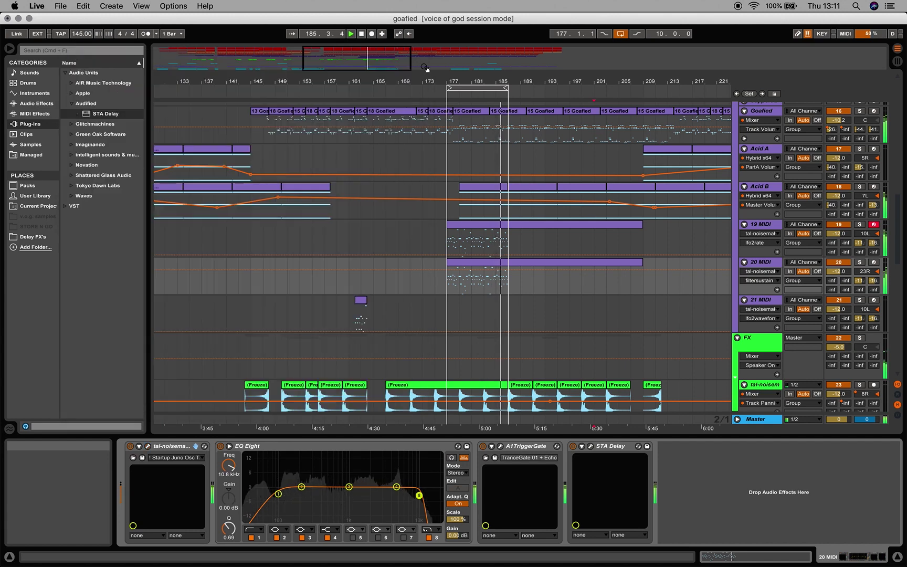
- Show the track delays and try small offsets on track 20, settling on a 3 ms delay
click(898, 420)
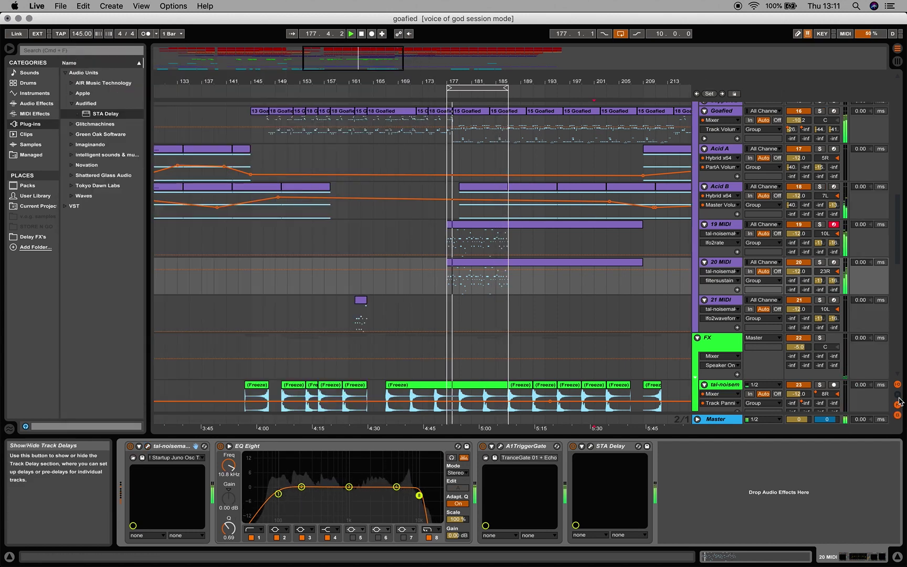
click(869, 265)
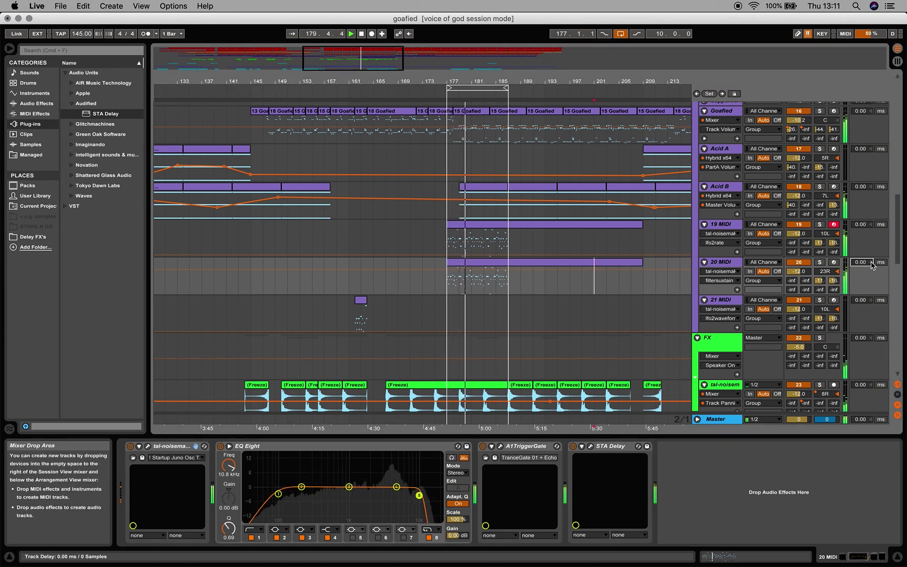
drag(872, 265, 866, 254)
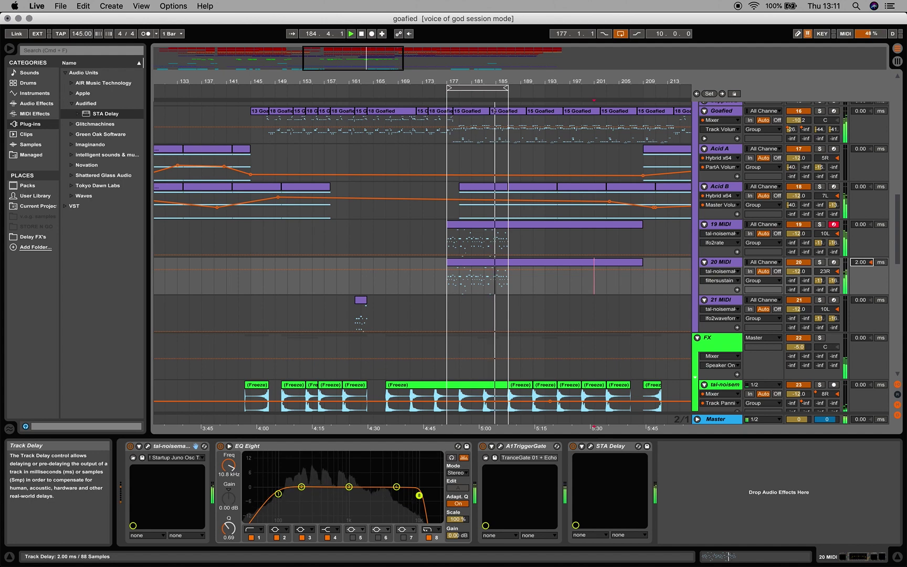
drag(866, 261, 867, 265)
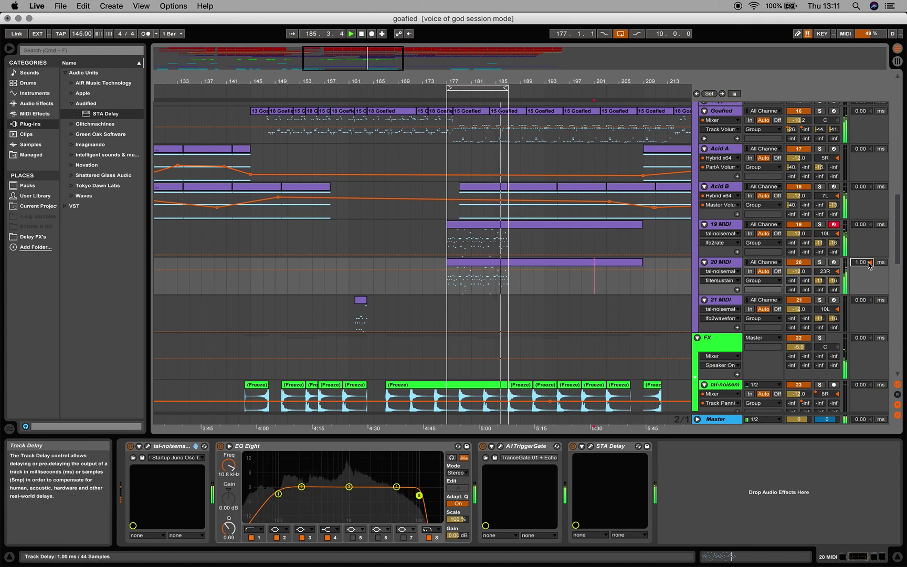
key(Delete)
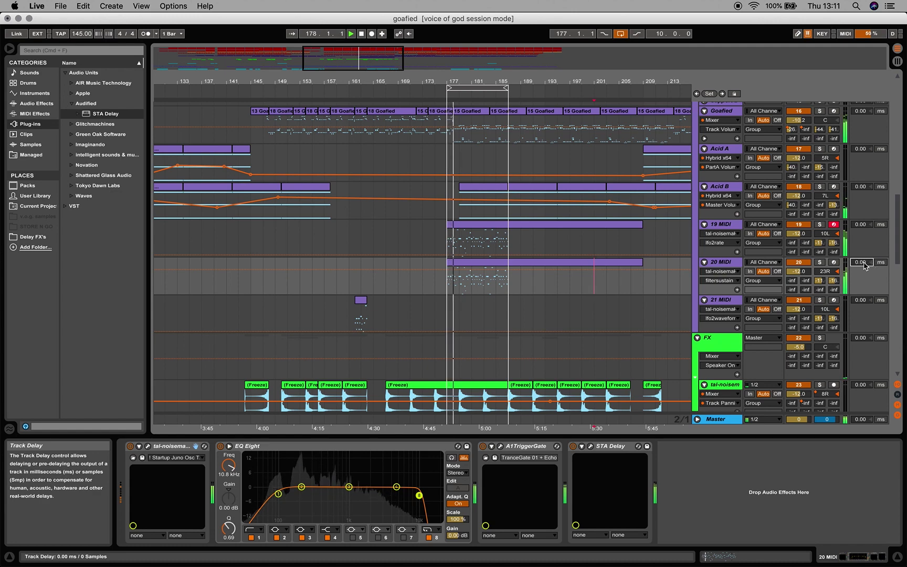
drag(864, 266, 864, 271)
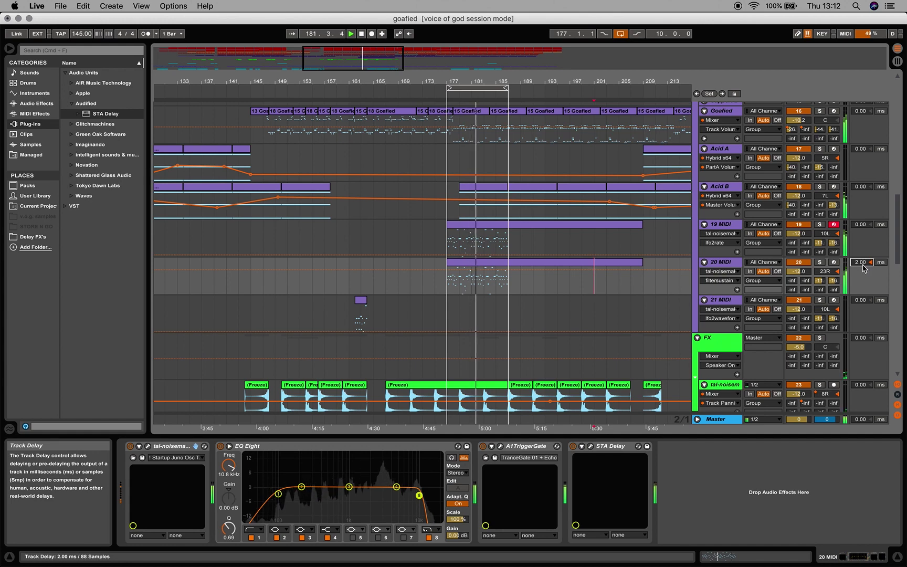
key(Down)
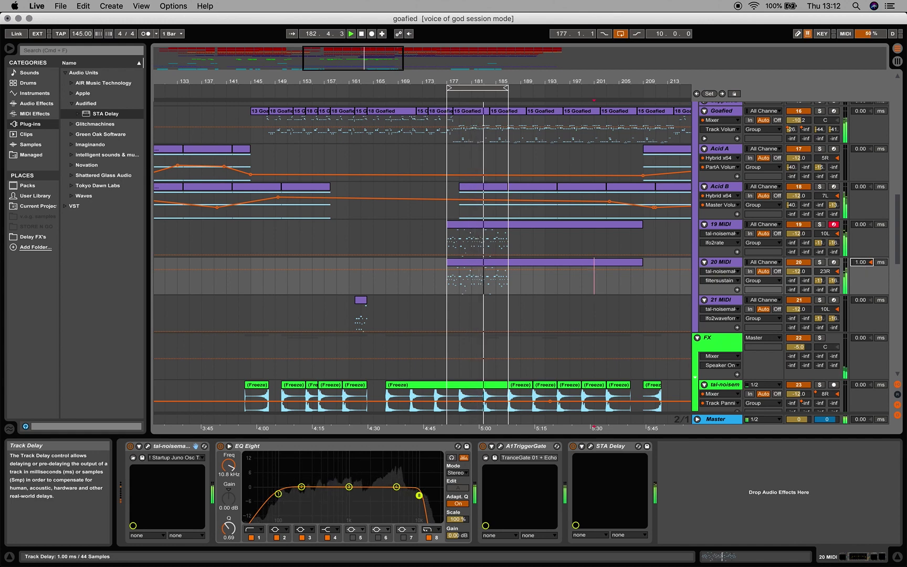
key(Up)
key(Up)
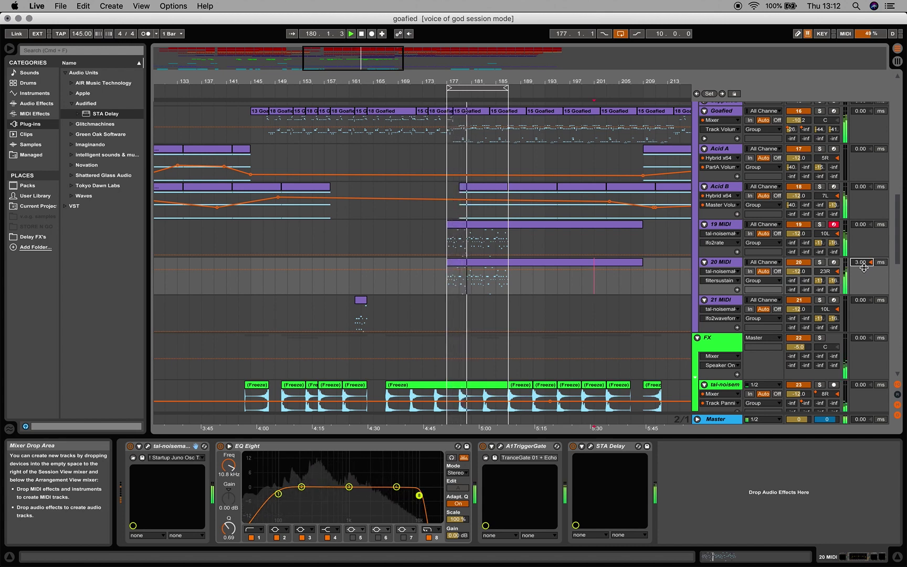
- Set track 20's sends A, C and D to about -39, -7 and -28, and track 19's sends C and D to about -18 and -11
click(825, 233)
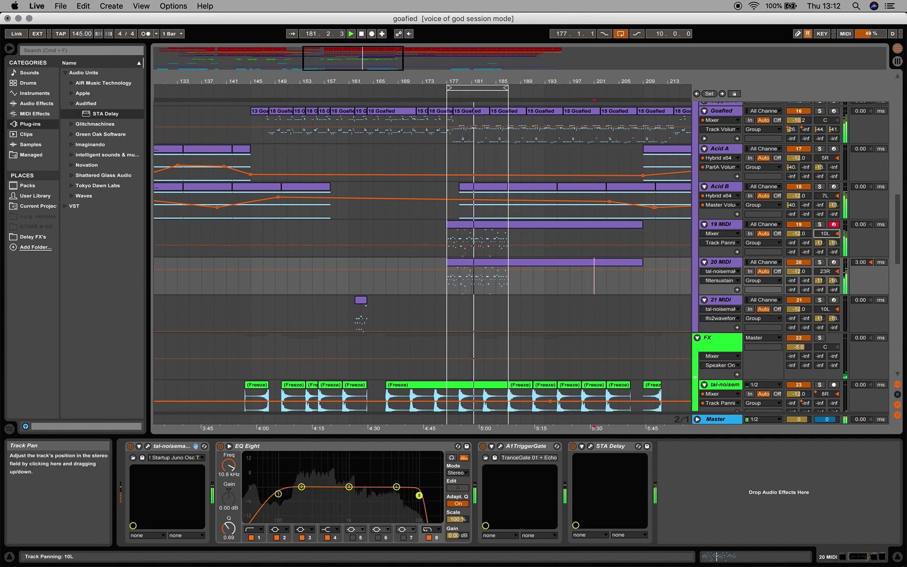
drag(793, 284, 819, 278)
click(819, 281)
click(833, 280)
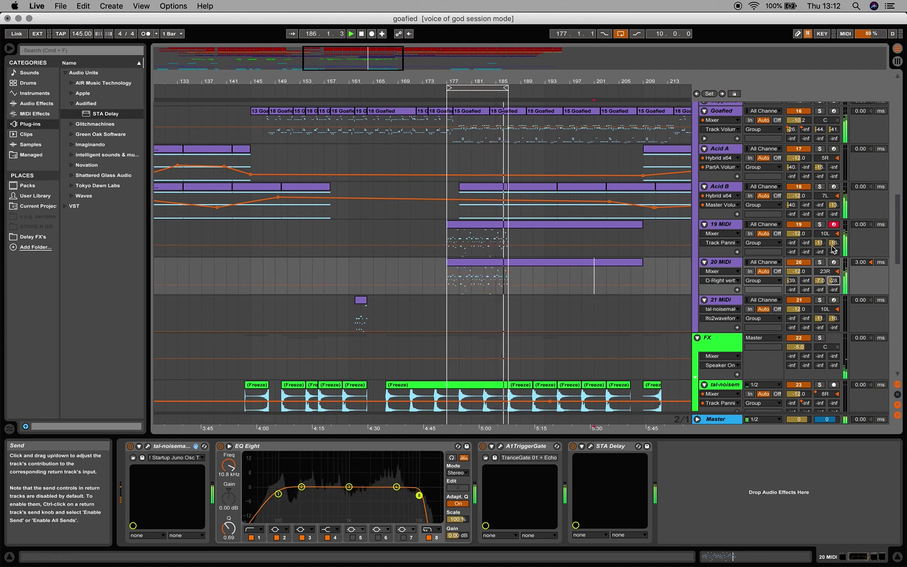
drag(833, 243, 822, 246)
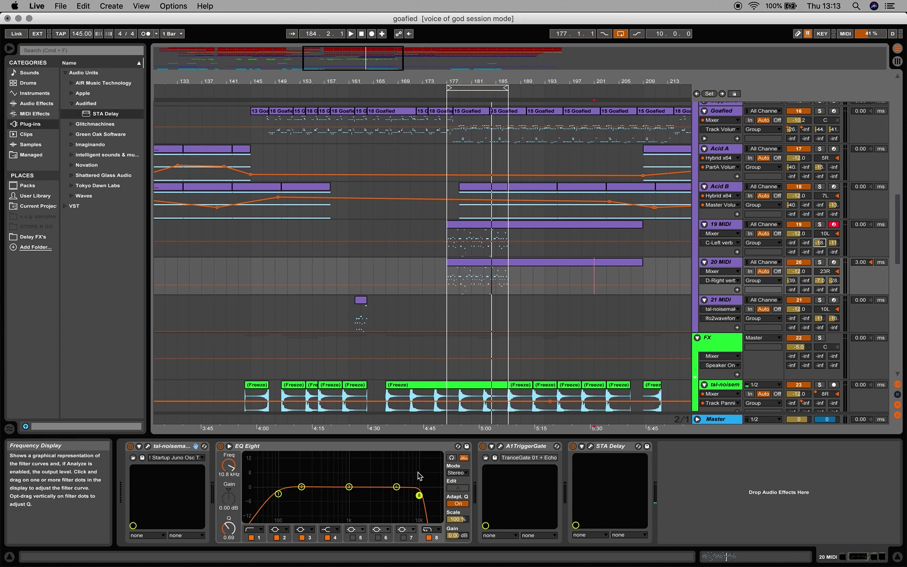
- Set oscillator 2's FM amount to 0.82 in TAL-NoiseMaker on track 20 and start playback
click(148, 447)
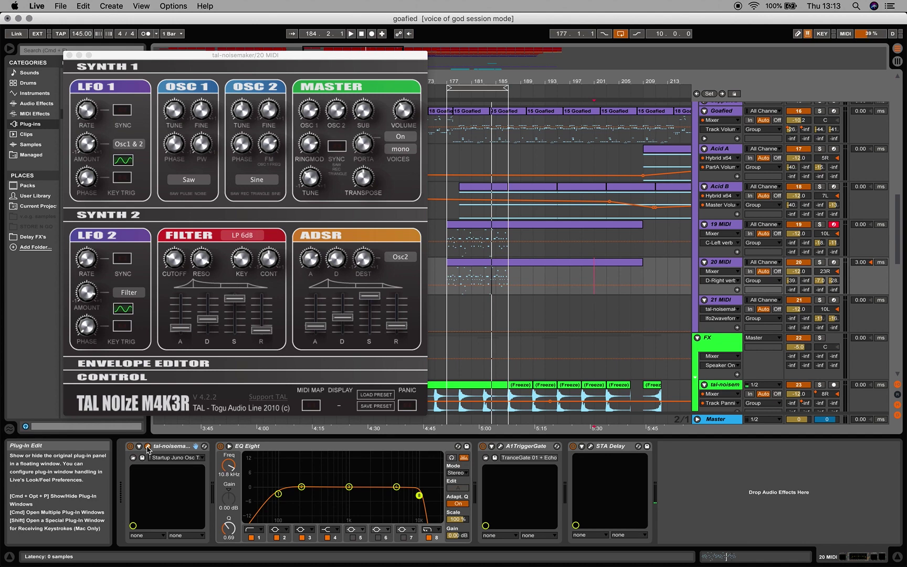
click(269, 148)
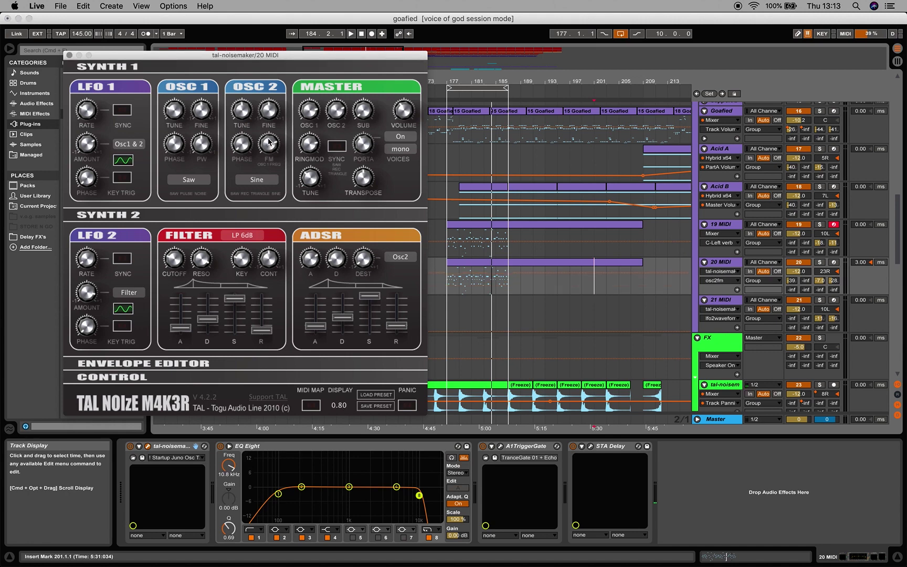
key(space)
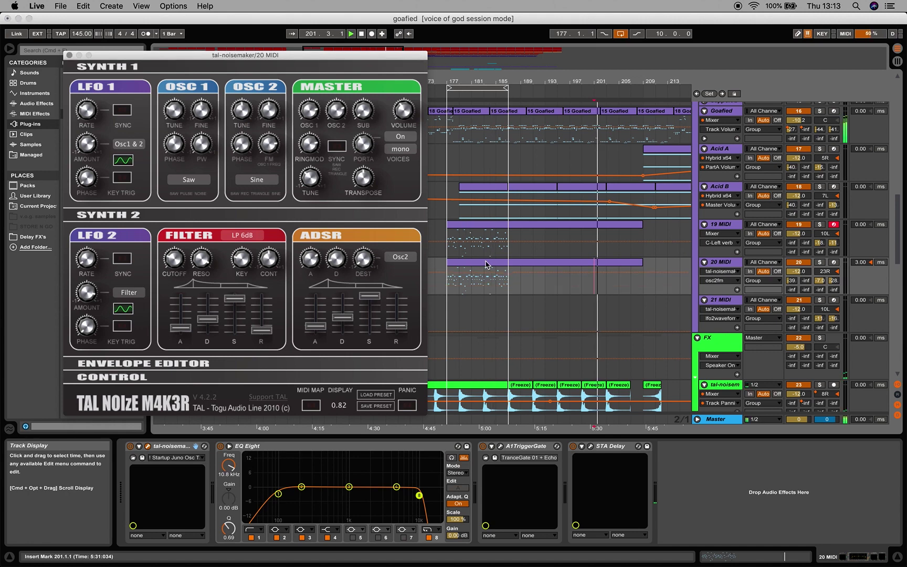
- Play the melody from bar 175, compare TAL-NoiseMaker on tracks 19 and 20, and show track 20's Control section
click(440, 248)
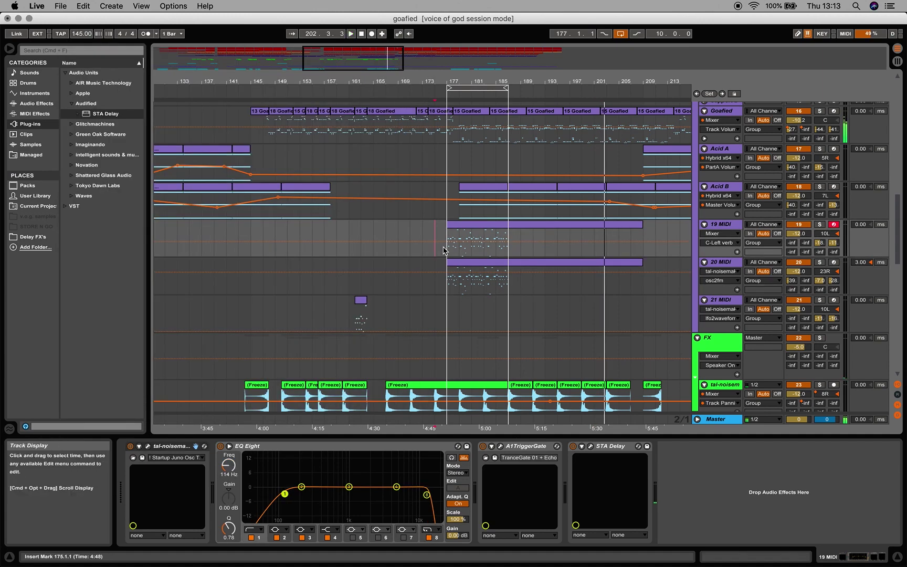
click(148, 447)
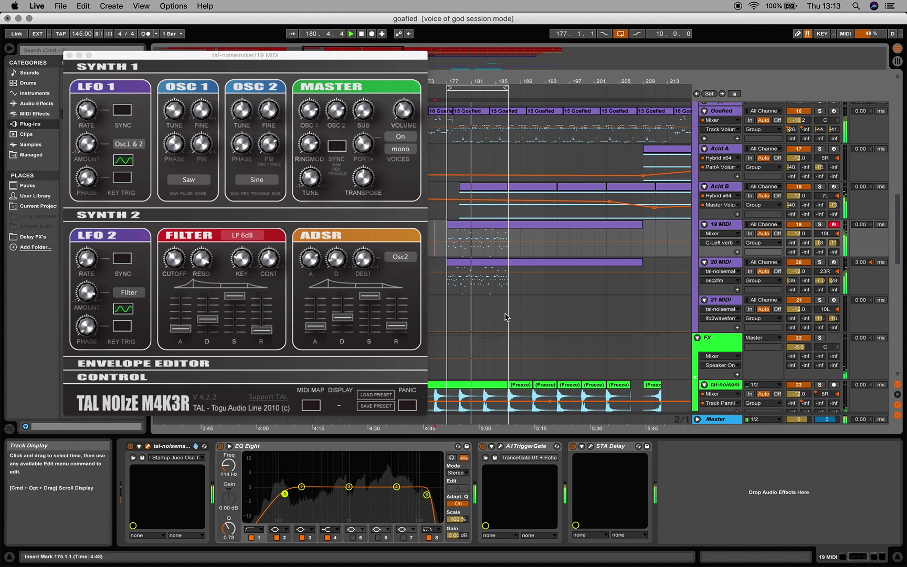
click(448, 293)
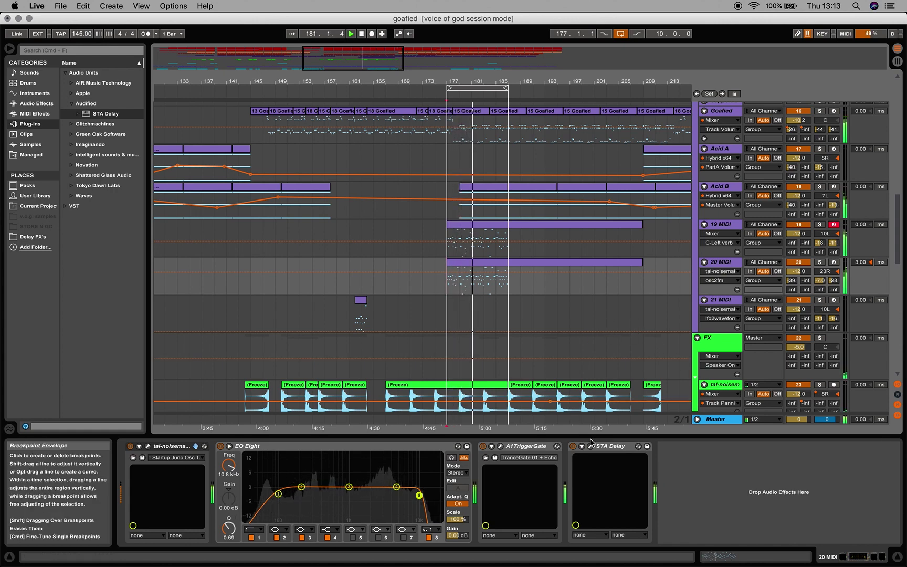
click(147, 446)
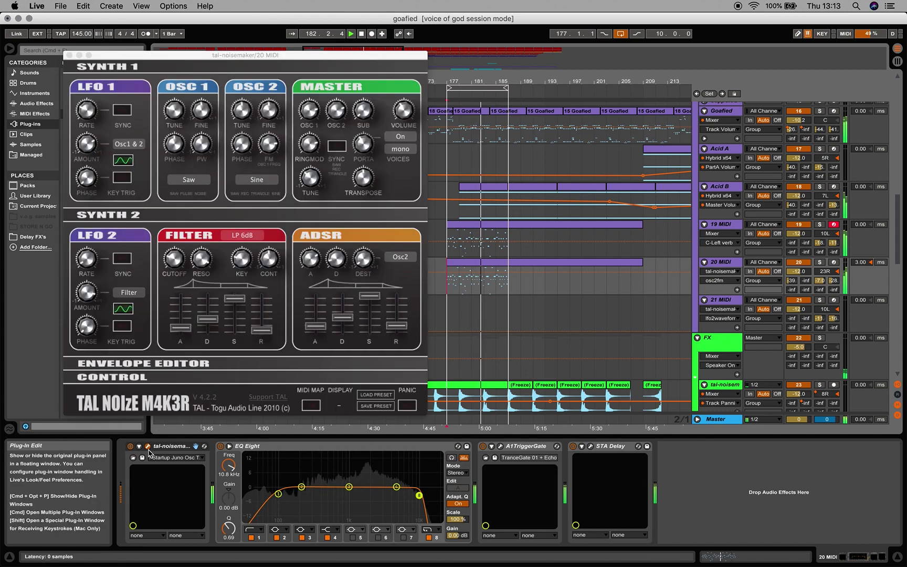
click(123, 377)
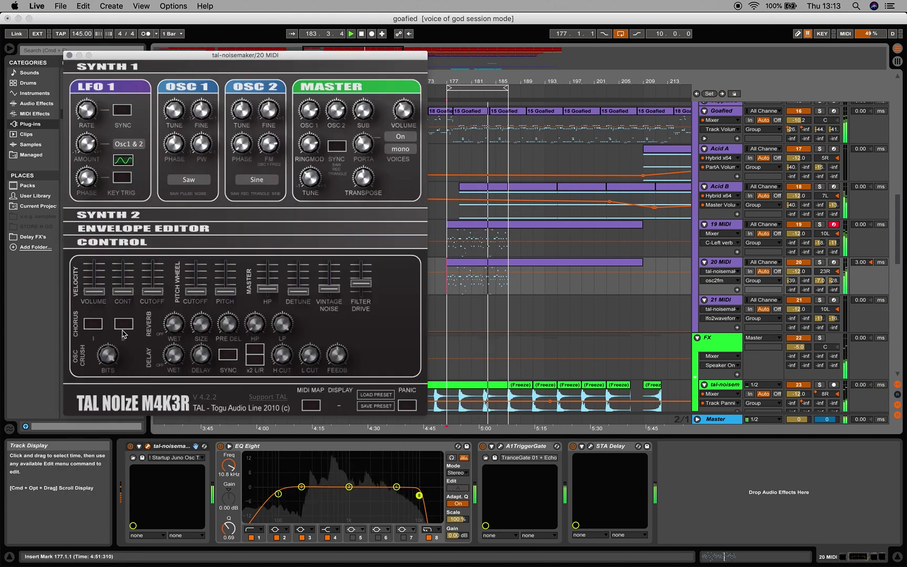
- Enable Chorus I in the Control section of TAL-NoiseMaker on track 19
click(581, 242)
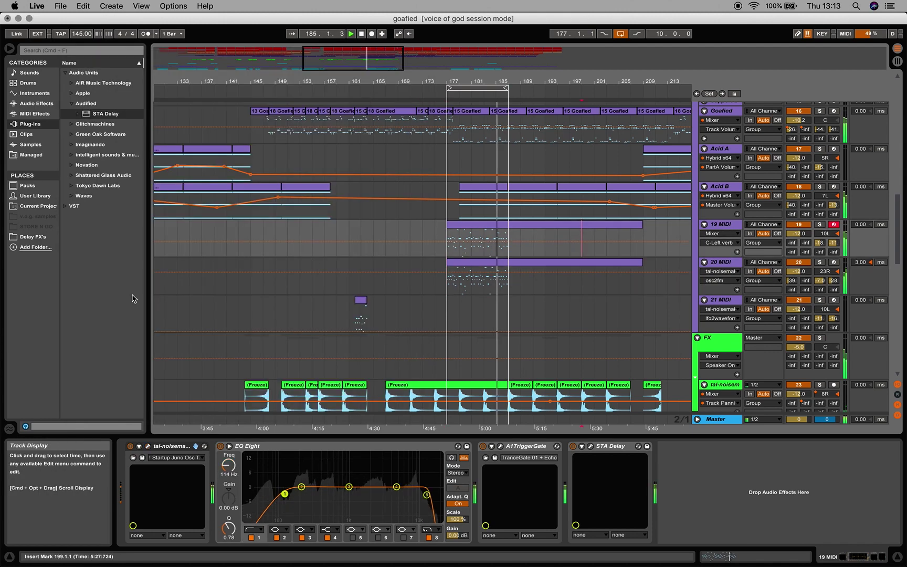
click(148, 447)
click(90, 376)
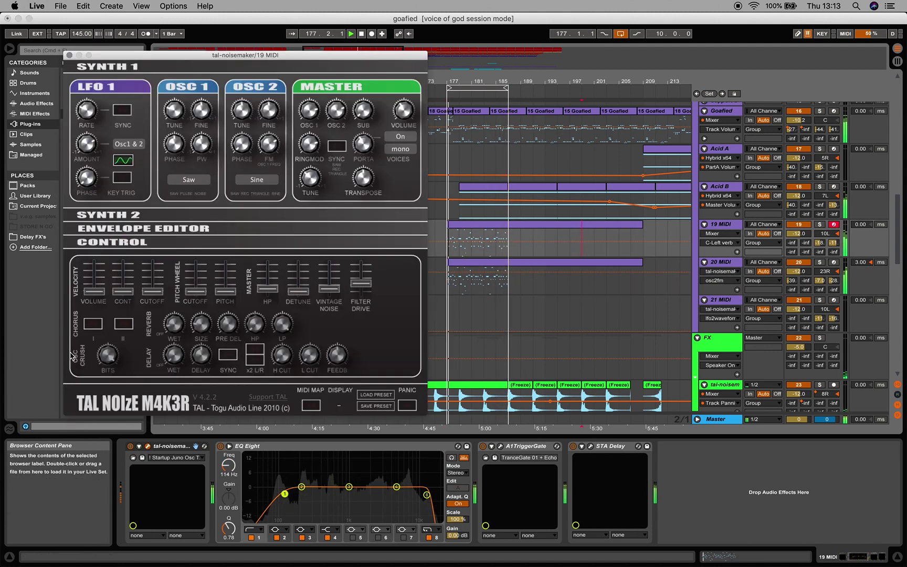
click(90, 323)
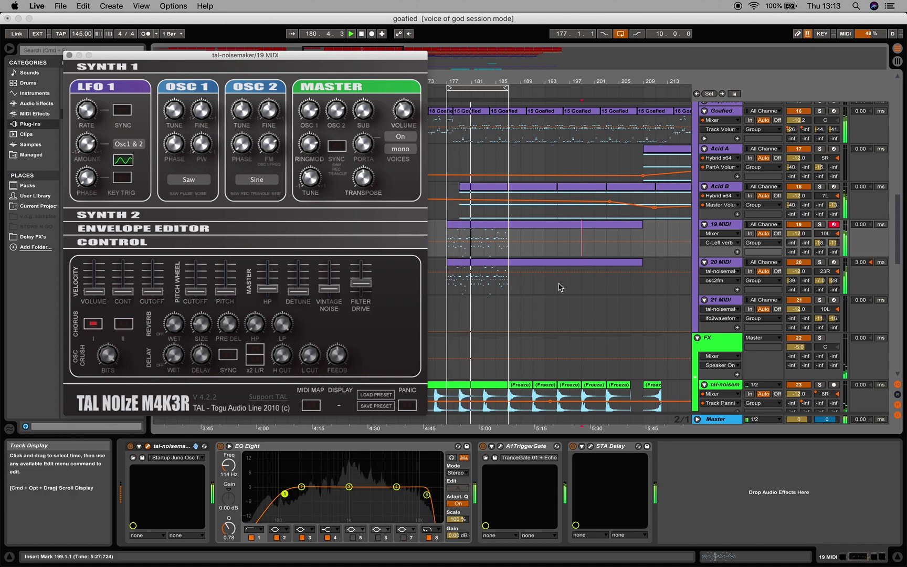
- Enable Chorus II in TAL-NoiseMaker on track 20
click(546, 294)
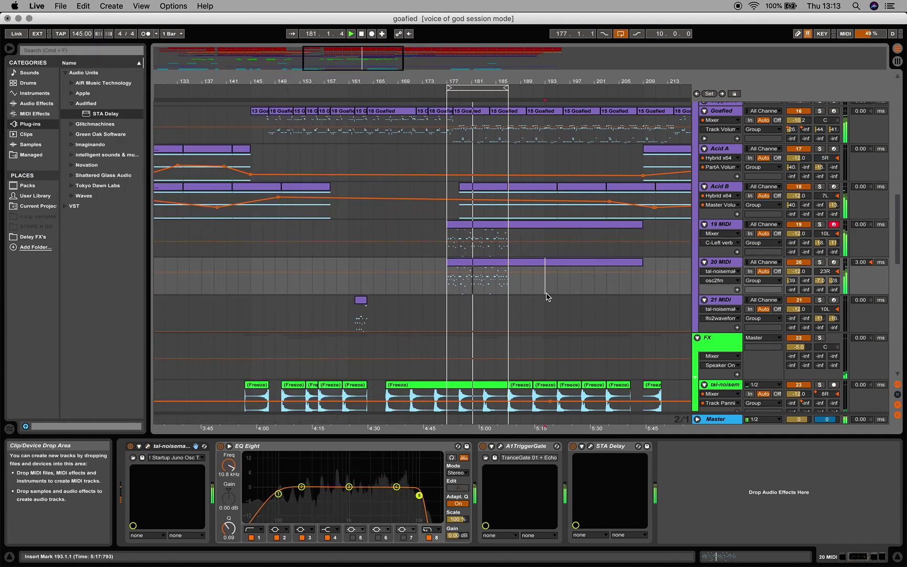
click(148, 446)
click(123, 324)
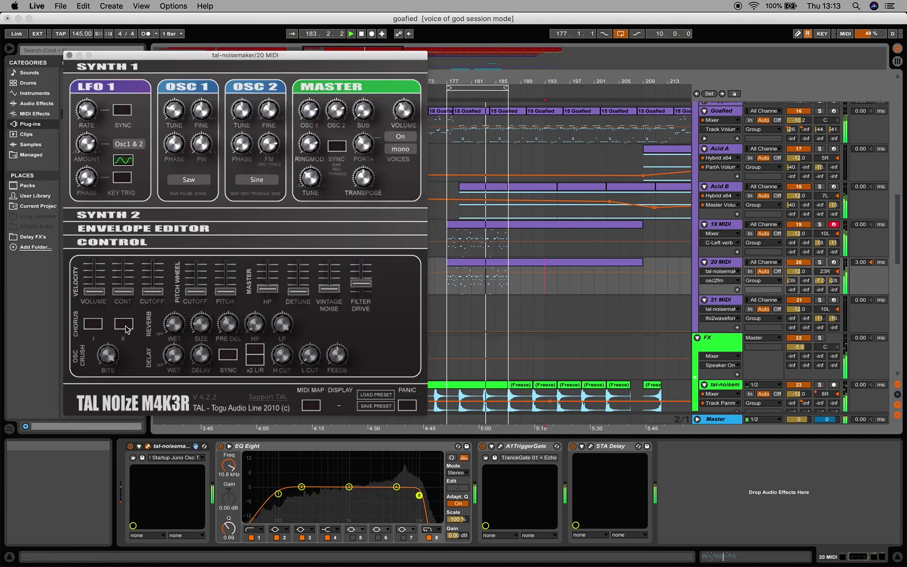
click(124, 324)
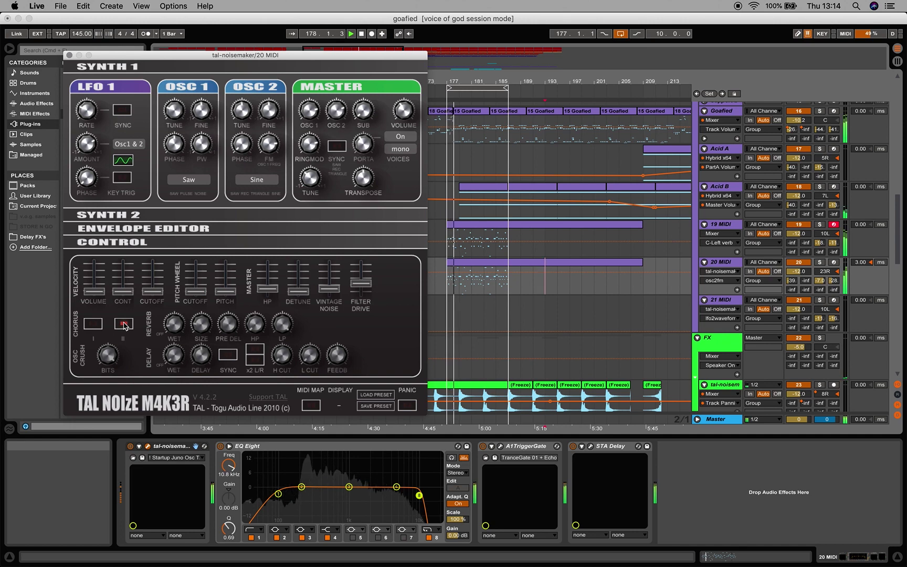
- Set track 20's TAL-NoiseMaker master HP to 0.02, detune to 0.03 and vintage noise to 0.11
click(274, 290)
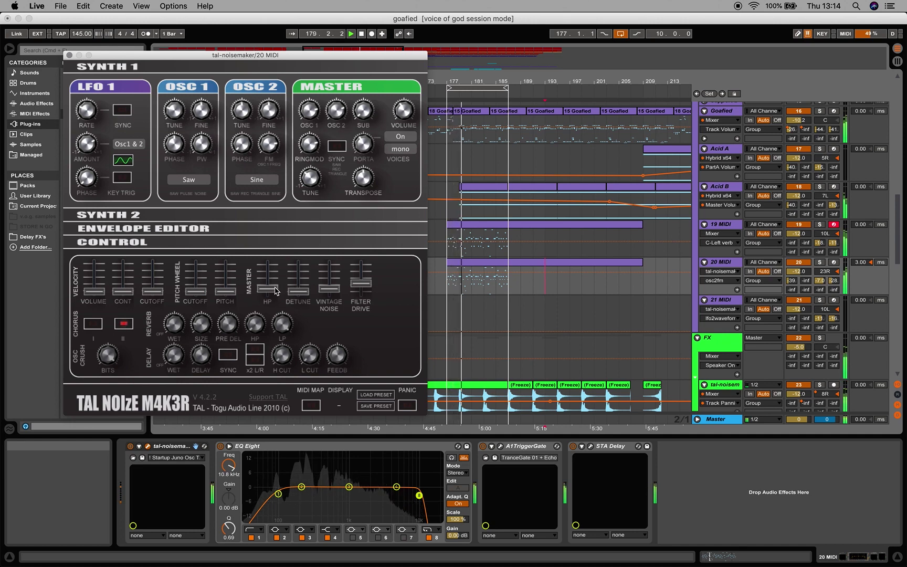
drag(274, 293, 276, 300)
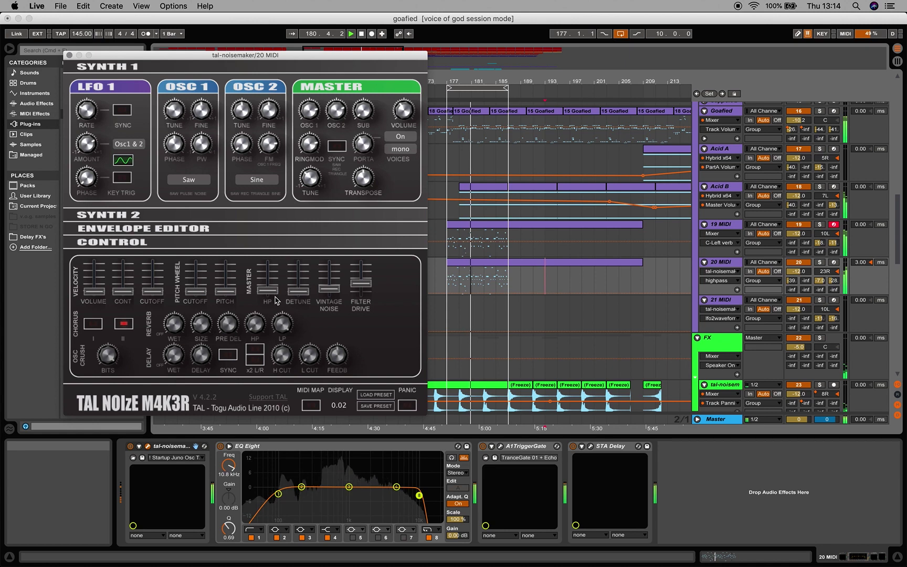
click(303, 294)
click(328, 288)
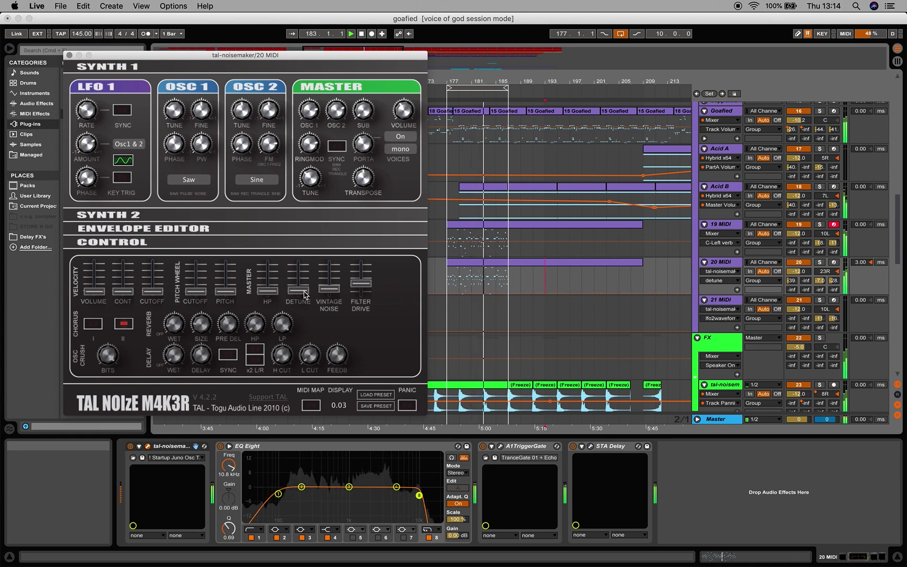
drag(328, 290, 327, 288)
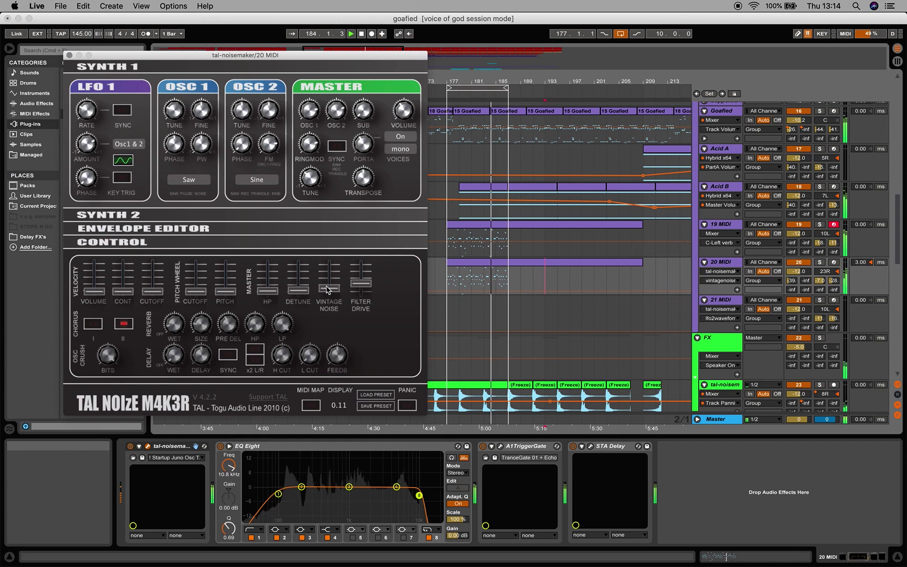
- On track 19, set TAL-NoiseMaker's master HP to 0.14 and reverb size to 0.25, and lower the track volume to -12.9 dB
click(619, 239)
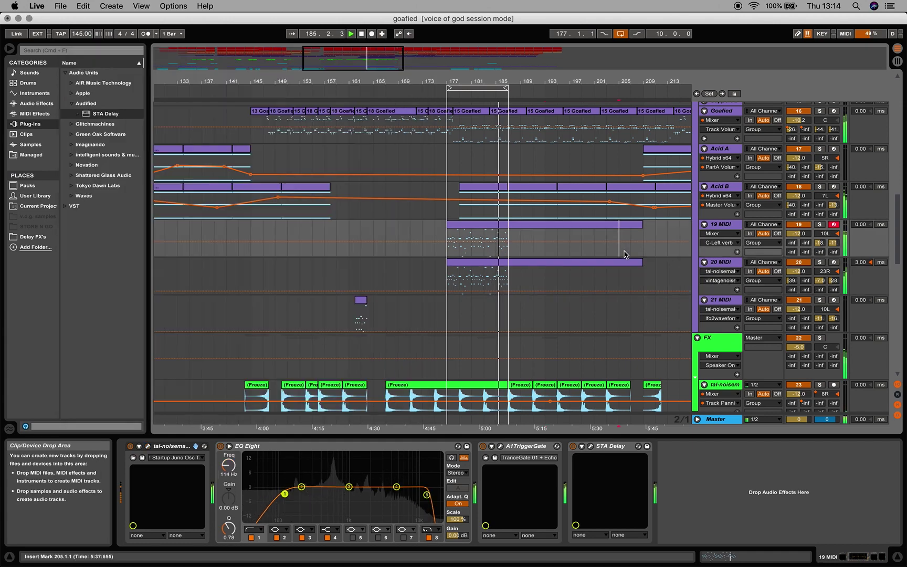
click(147, 445)
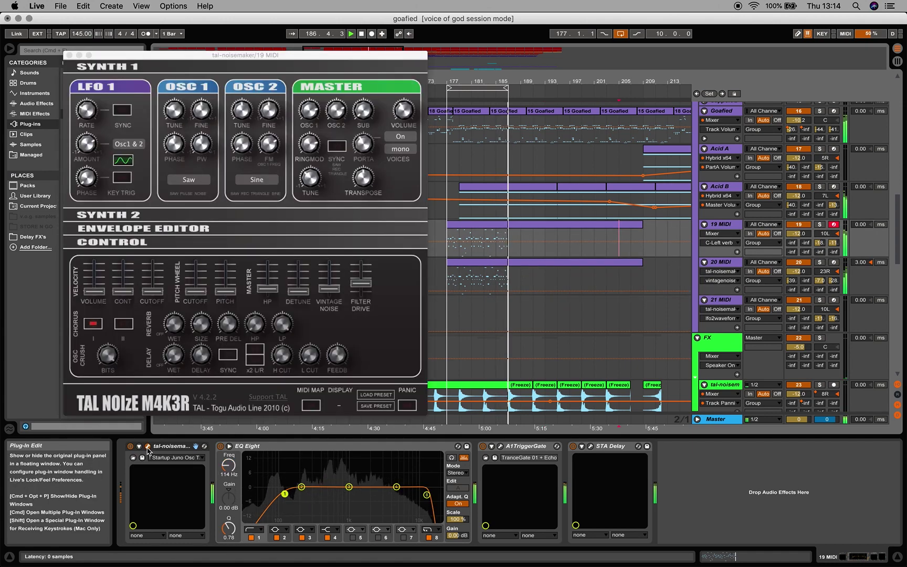
click(267, 287)
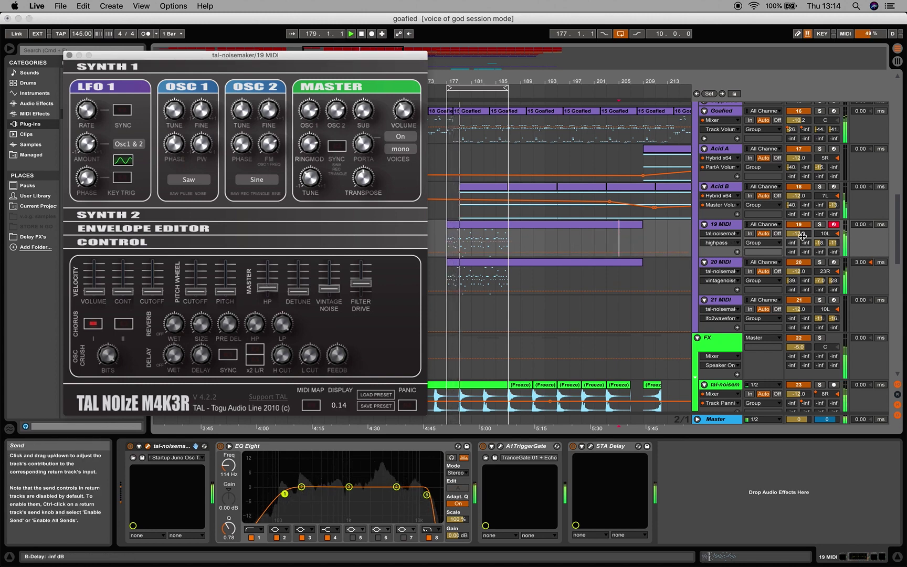
drag(798, 233, 798, 238)
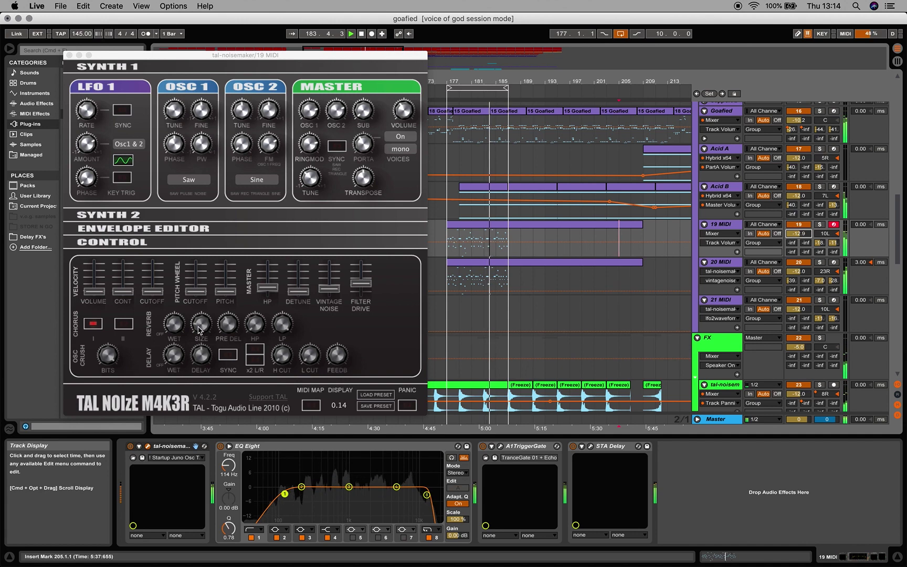
drag(202, 331, 199, 322)
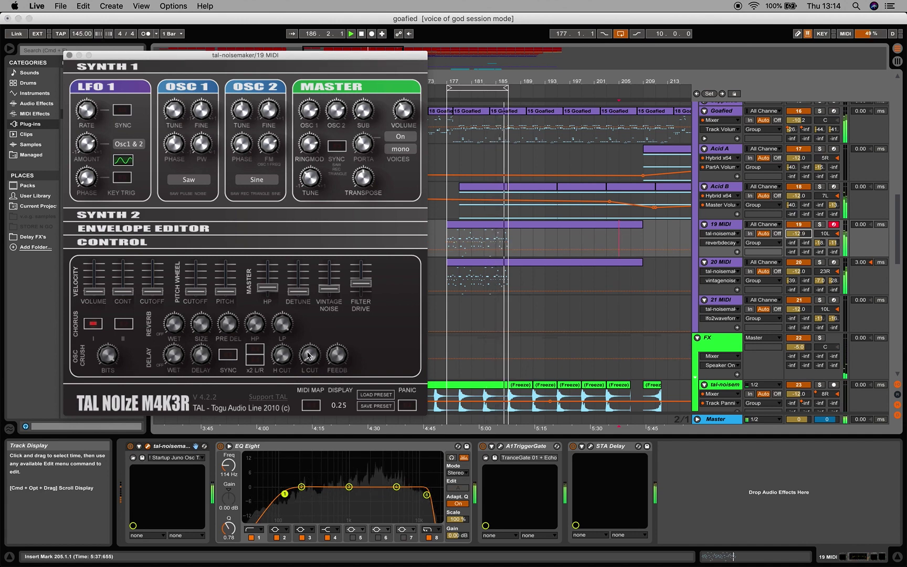
- Try different mix amounts in A1TriggerGate on track 20, including 55%, and finish on a mostly gated mix
click(583, 281)
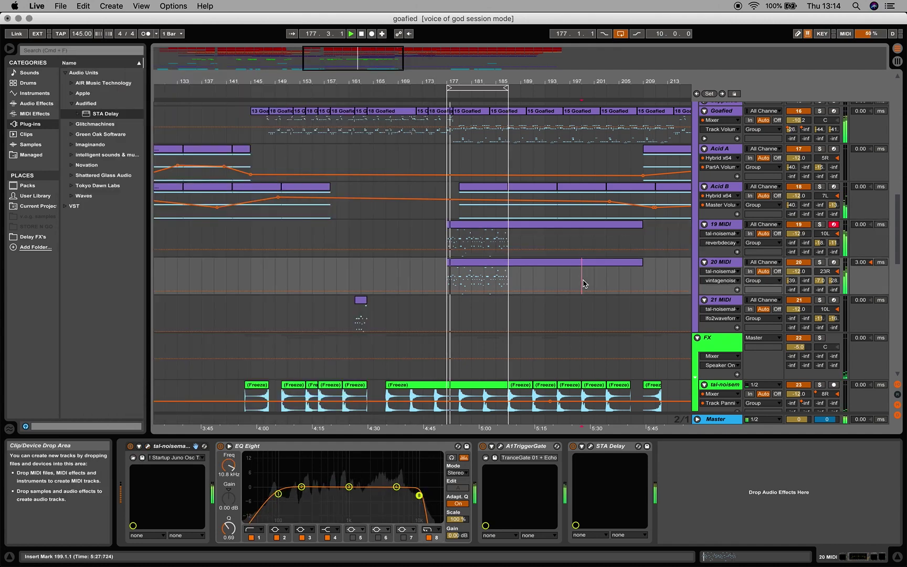
click(500, 445)
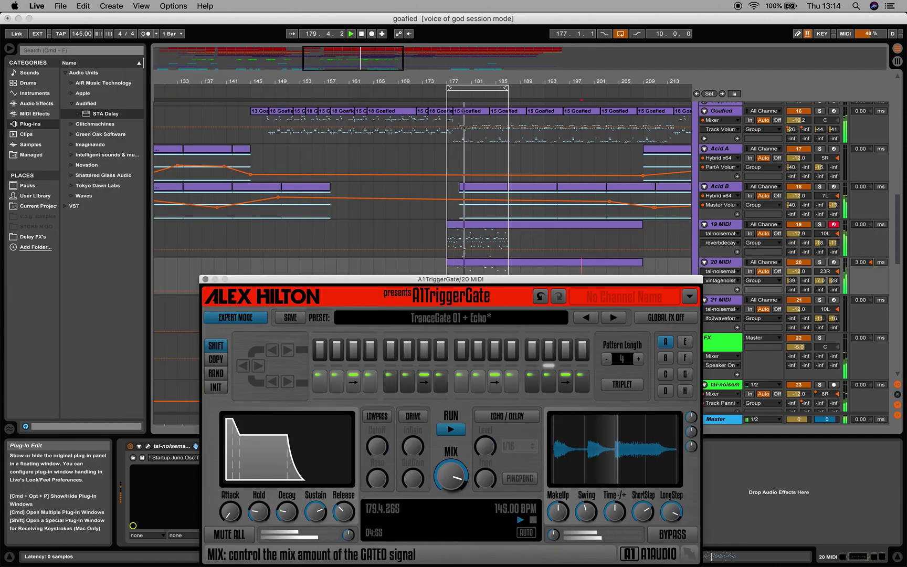
click(458, 482)
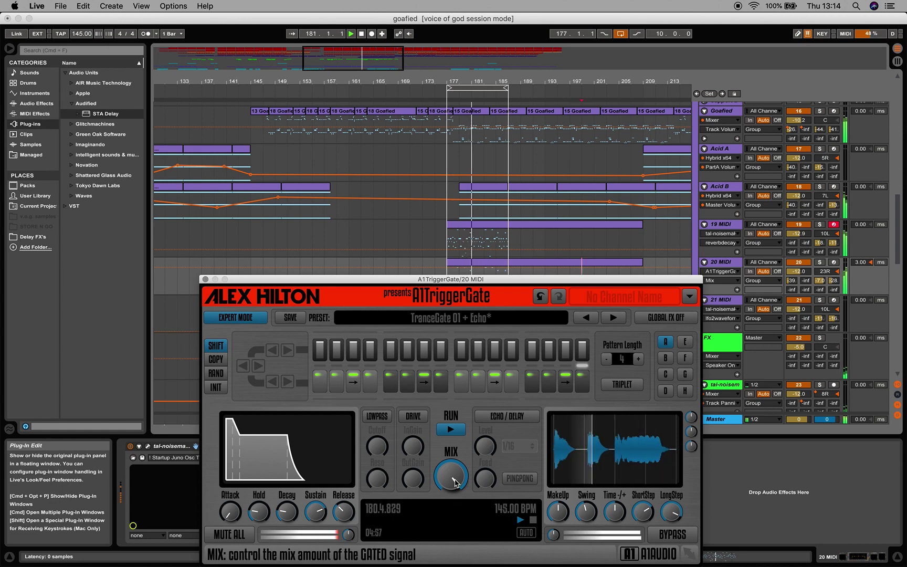
drag(454, 482, 454, 493)
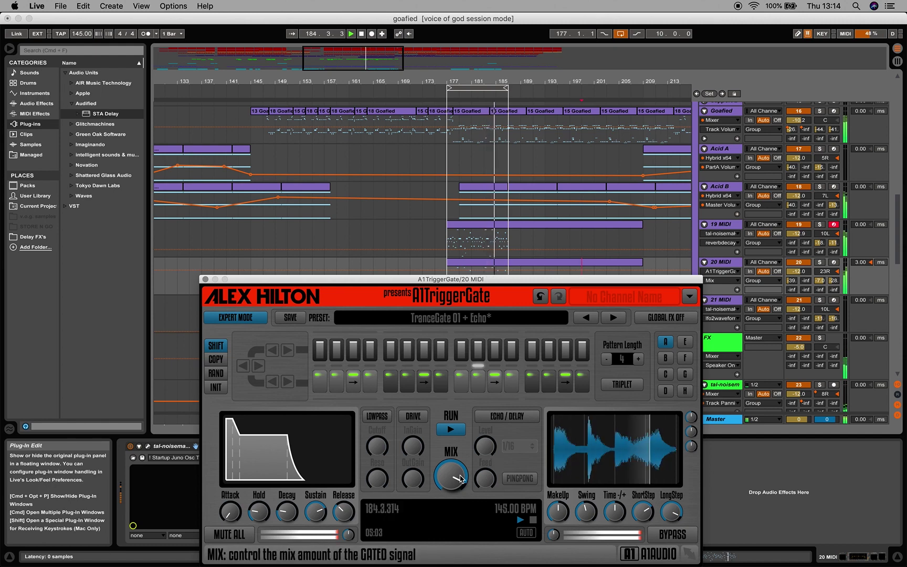
drag(454, 481, 454, 519)
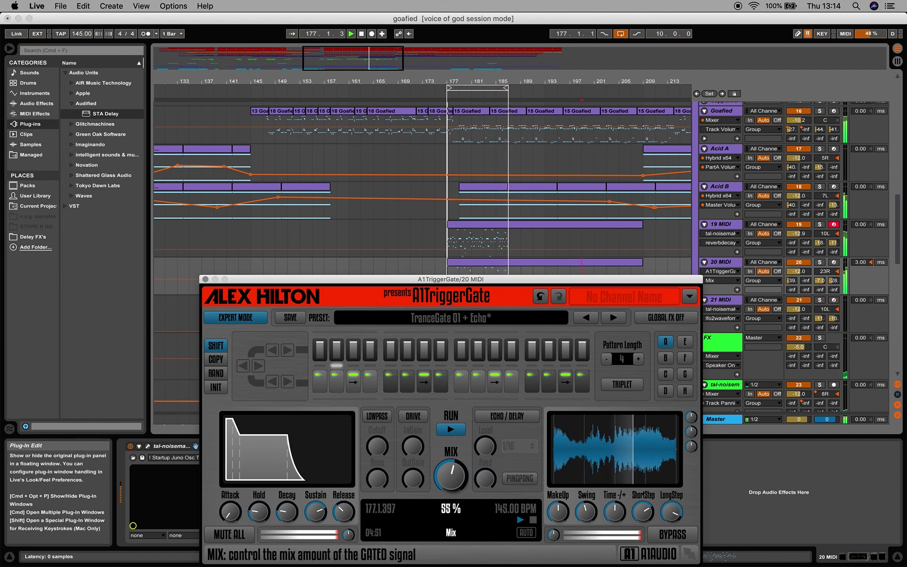
drag(451, 475, 451, 470)
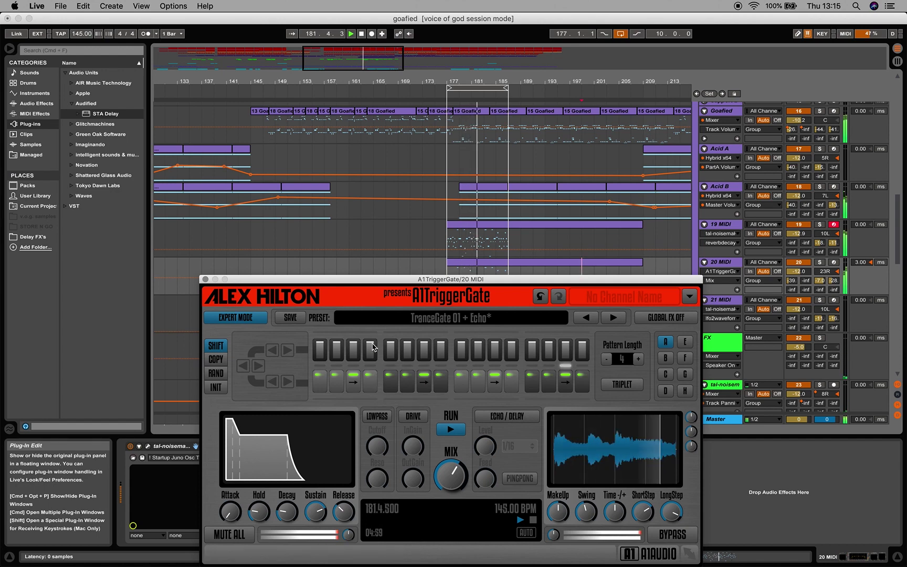
drag(450, 475, 450, 464)
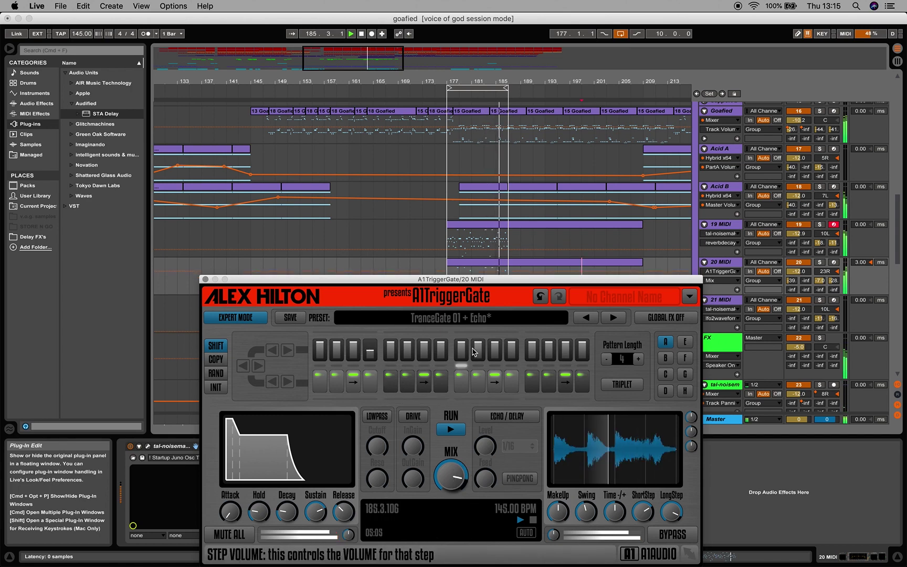
- Lower the volumes of steps 4, 5, 12 and 14 in track 20's A1TriggerGate pattern
drag(512, 342, 513, 353)
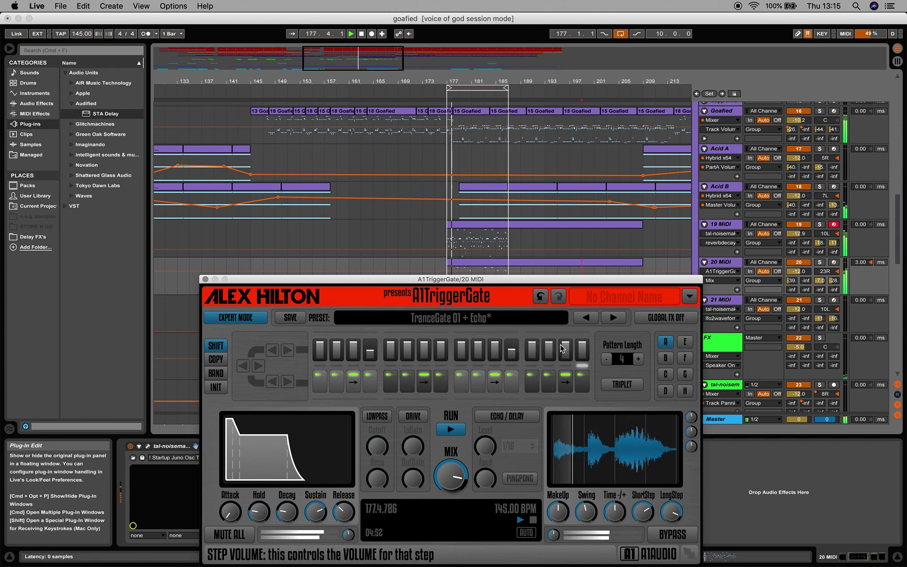
drag(551, 345, 552, 350)
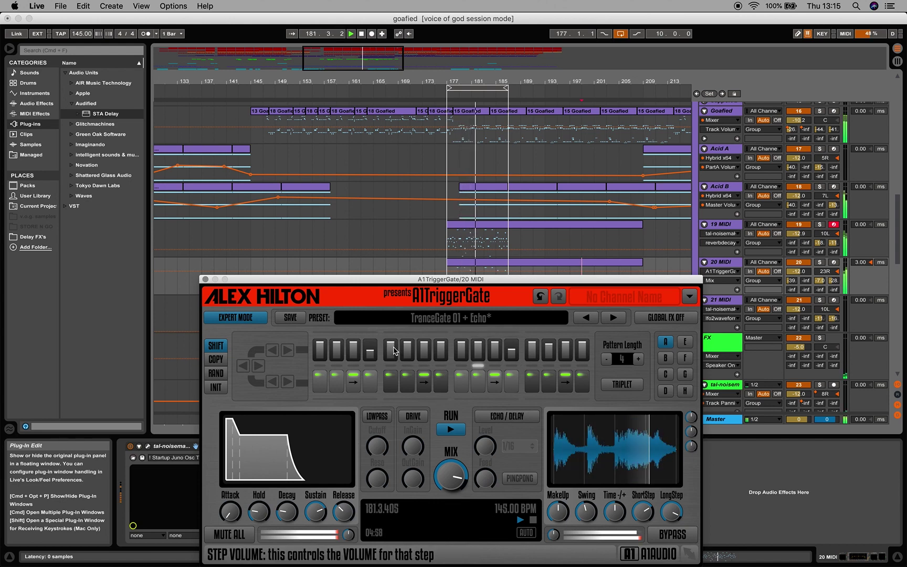
mouse_move(392, 347)
mouse_down()
mouse_move(392, 367)
mouse_move(393, 349)
mouse_up()
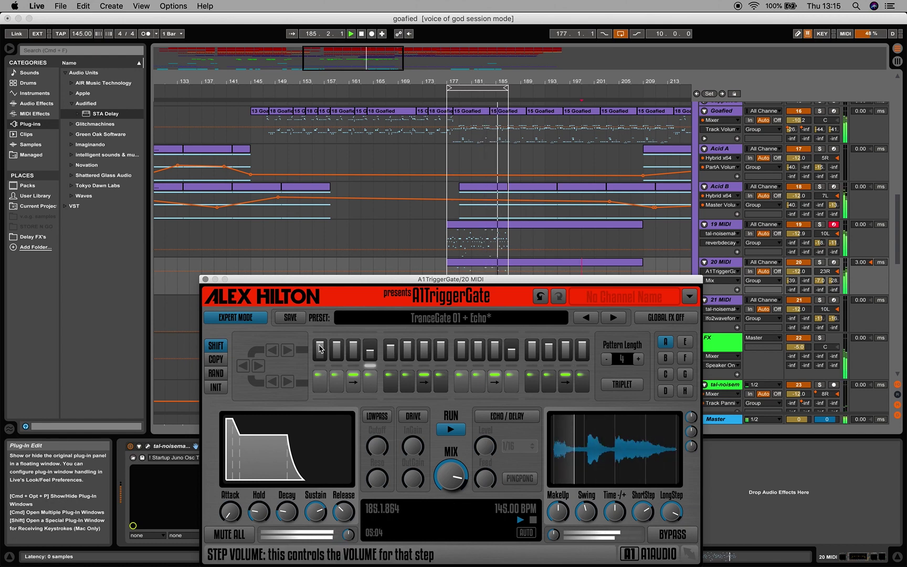
drag(320, 346, 322, 350)
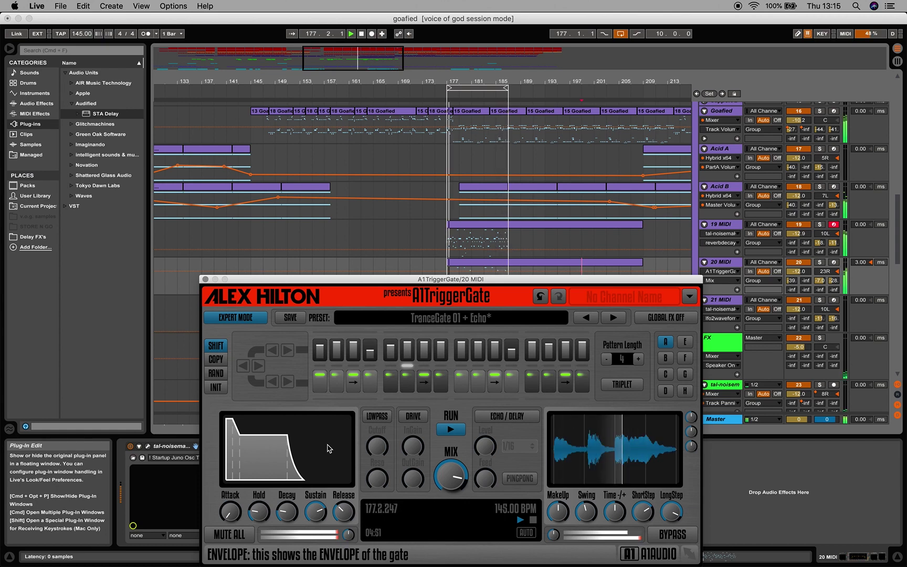
- Enable the lowpass filter in track 20's A1TriggerGate, trying cutoffs of 91% and 79% and bringing the resonance to 29%
click(377, 417)
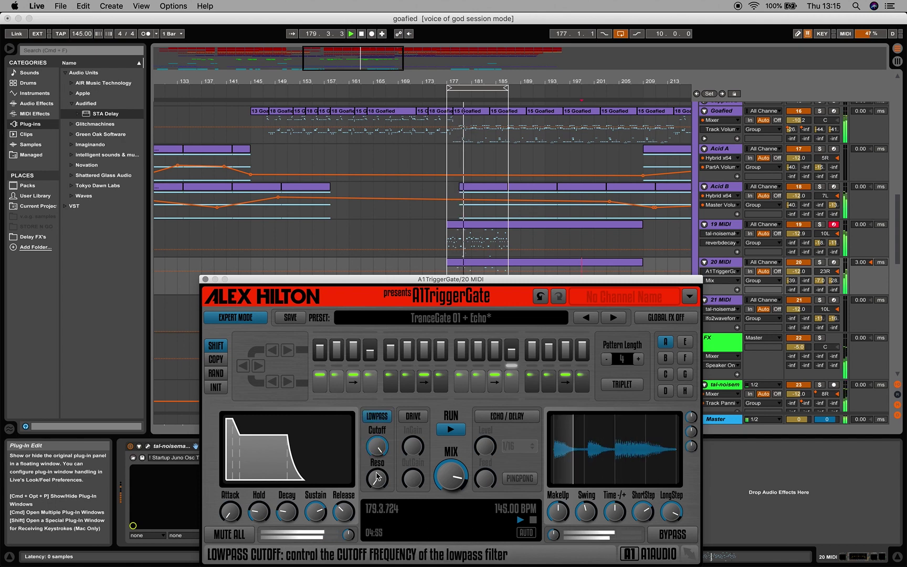
drag(377, 476, 376, 473)
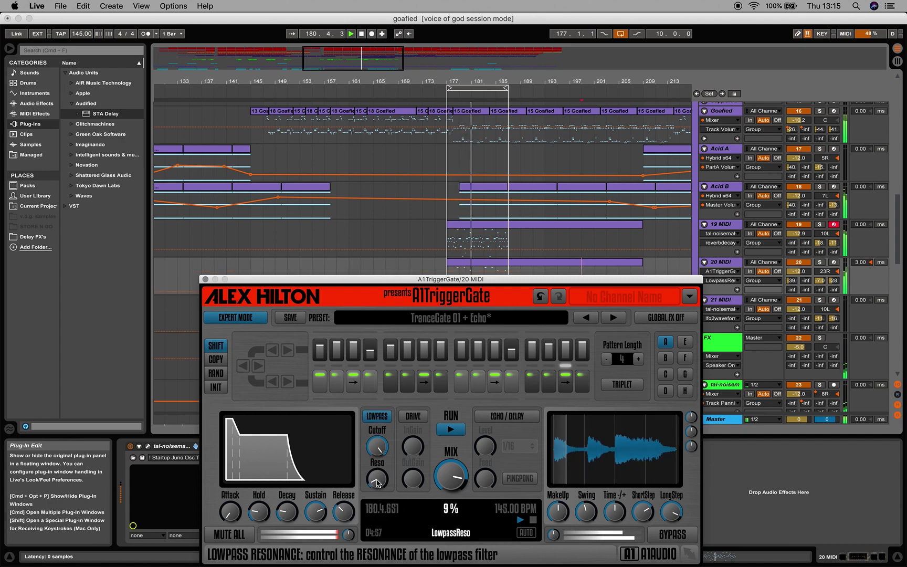
click(377, 447)
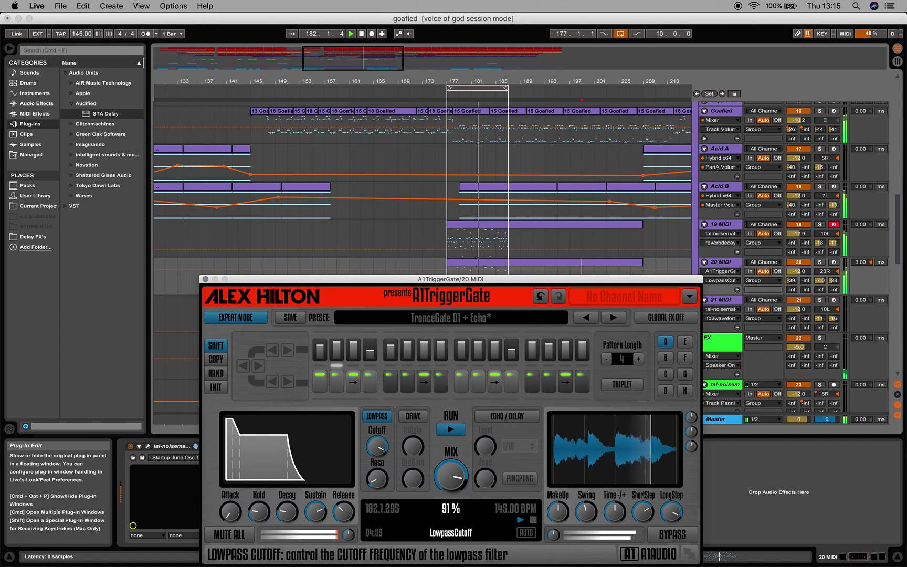
drag(377, 446, 376, 448)
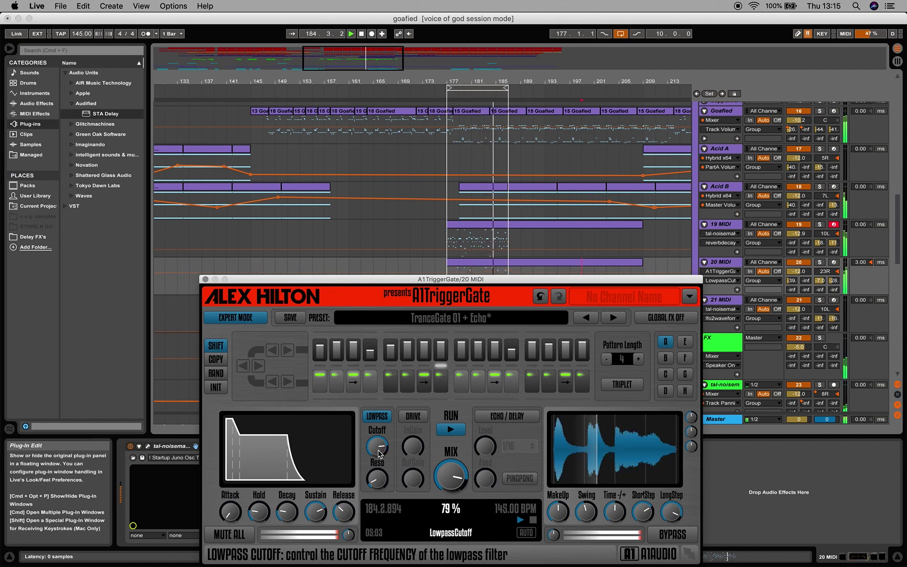
drag(377, 447, 377, 438)
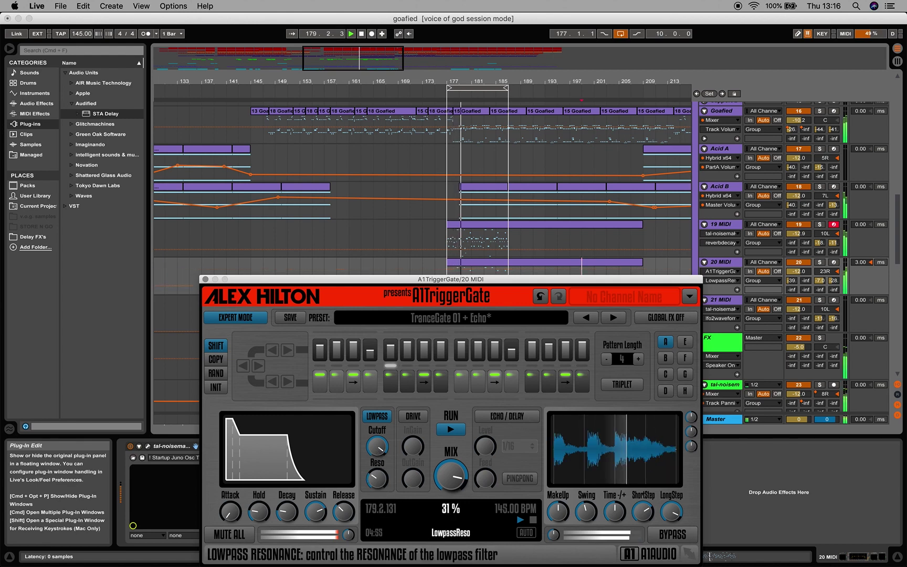
drag(379, 481, 382, 487)
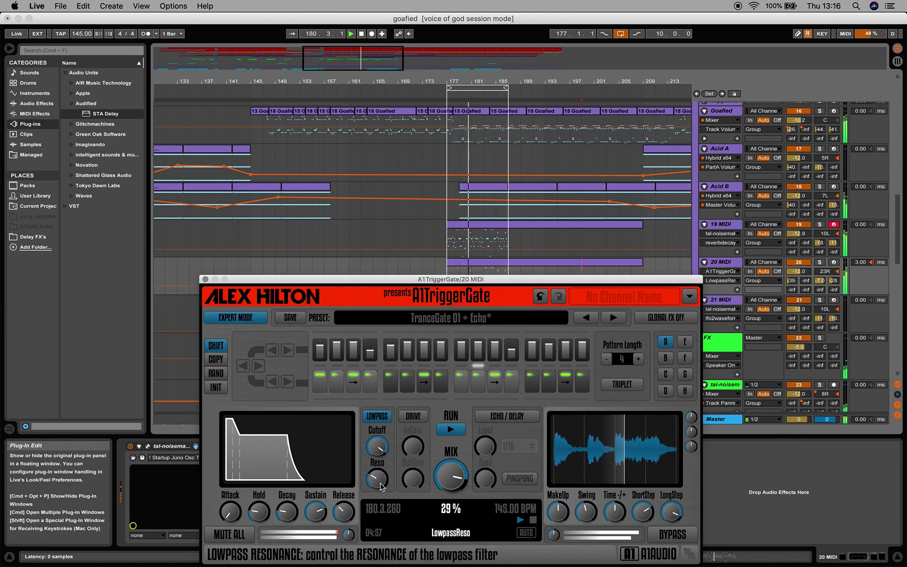
- Compare the gated sound with the lowpass filter on and off while trying a lower cutoff of 73%
click(374, 416)
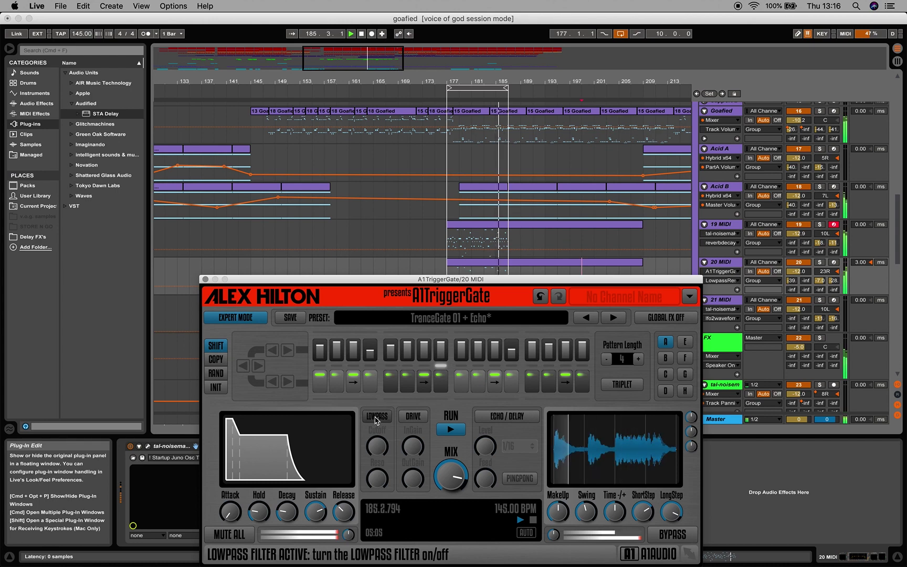
click(375, 418)
click(377, 447)
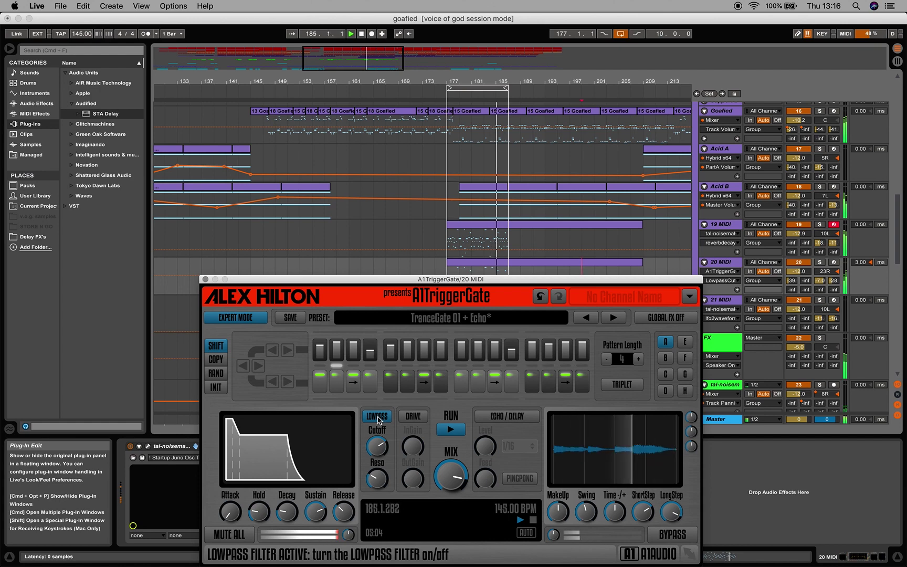
click(378, 417)
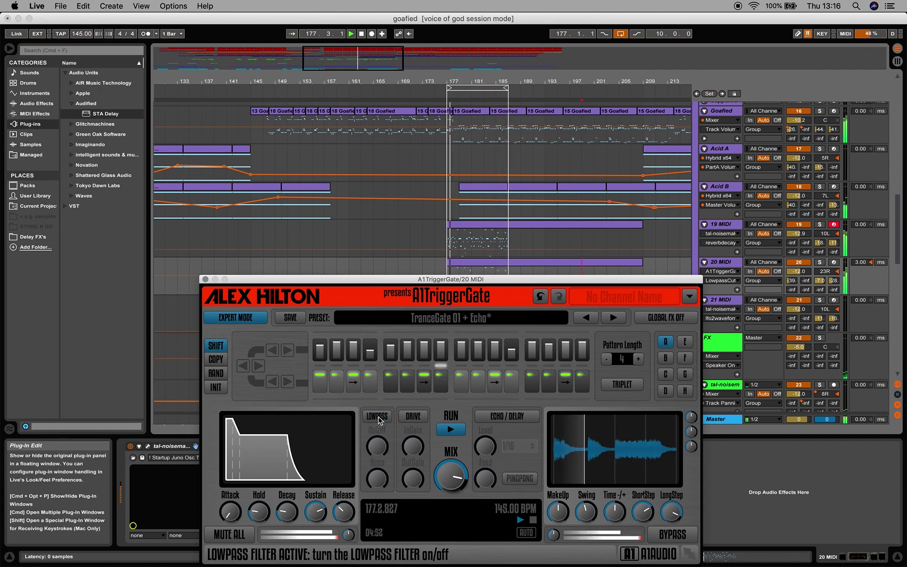
click(378, 417)
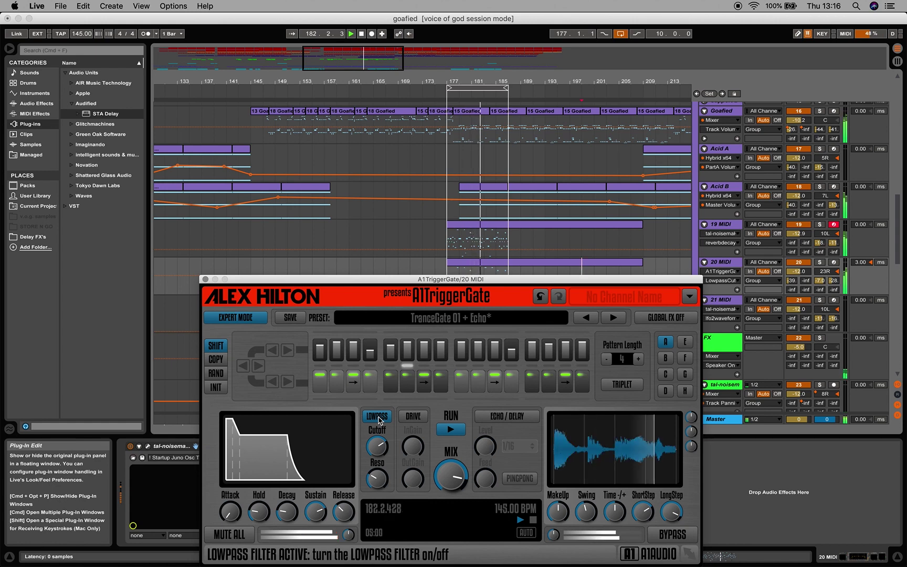
click(378, 416)
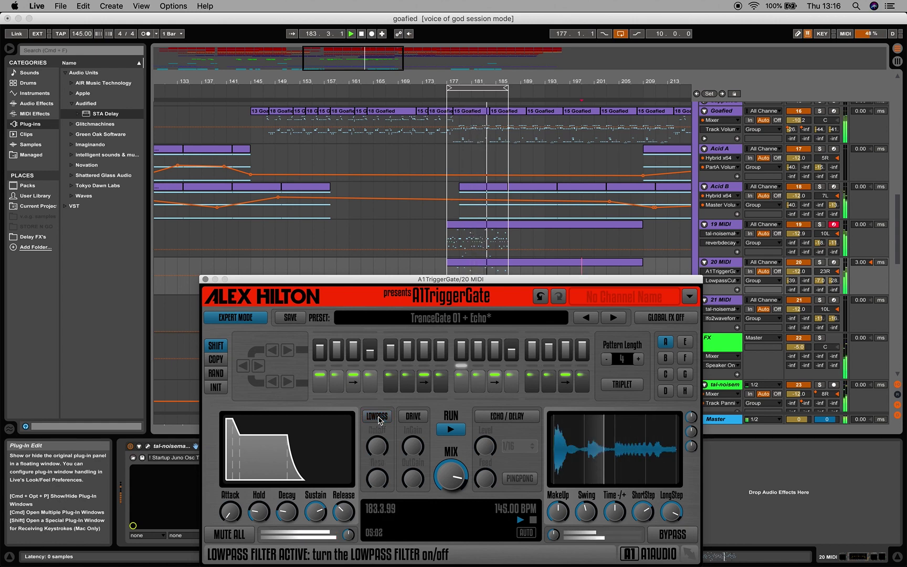
click(378, 416)
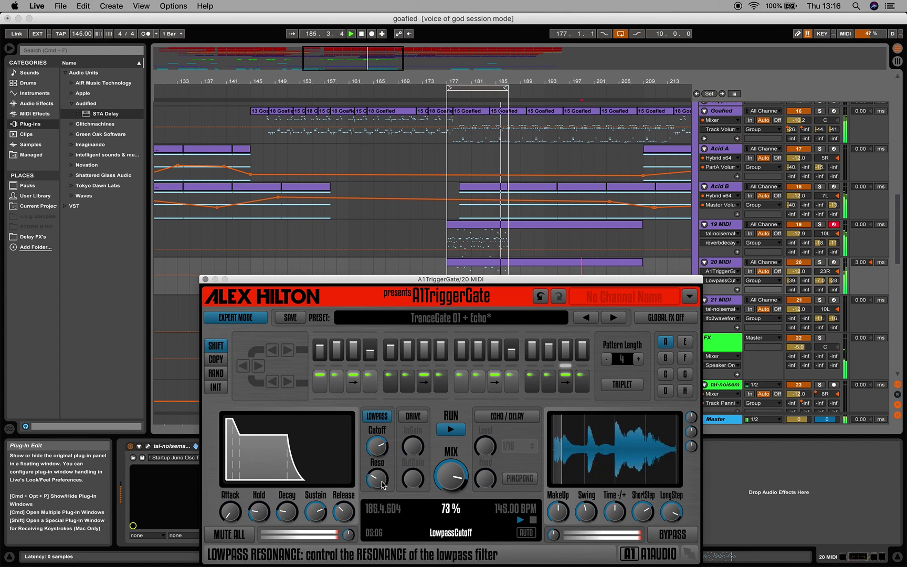
- Try a much higher lowpass resonance with the cutoff at 36%, comparing it against the unfiltered sound
drag(377, 479, 379, 472)
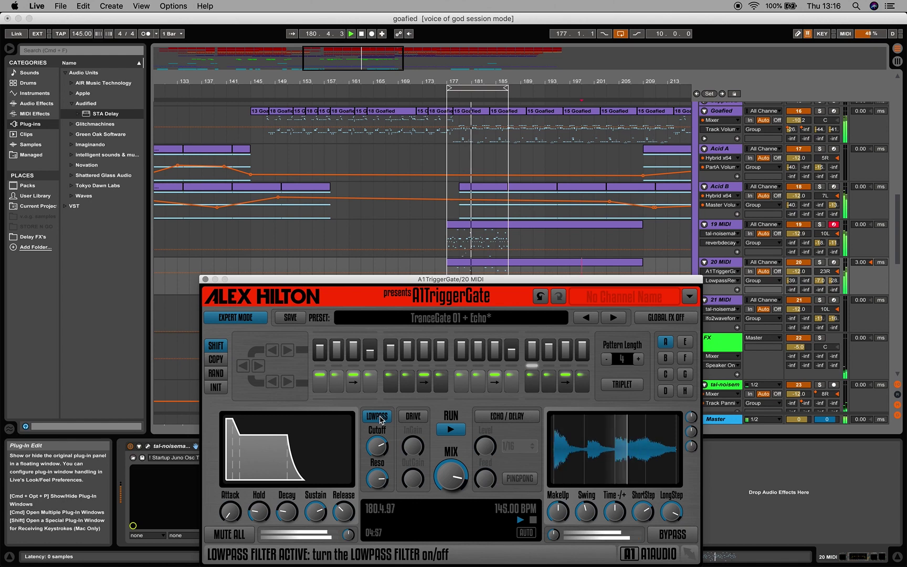
drag(376, 446, 377, 456)
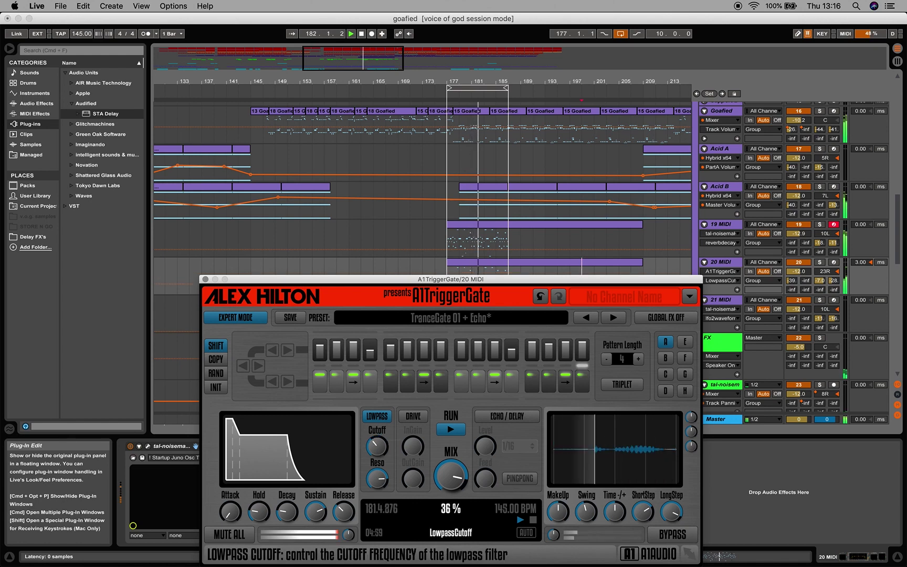
click(377, 417)
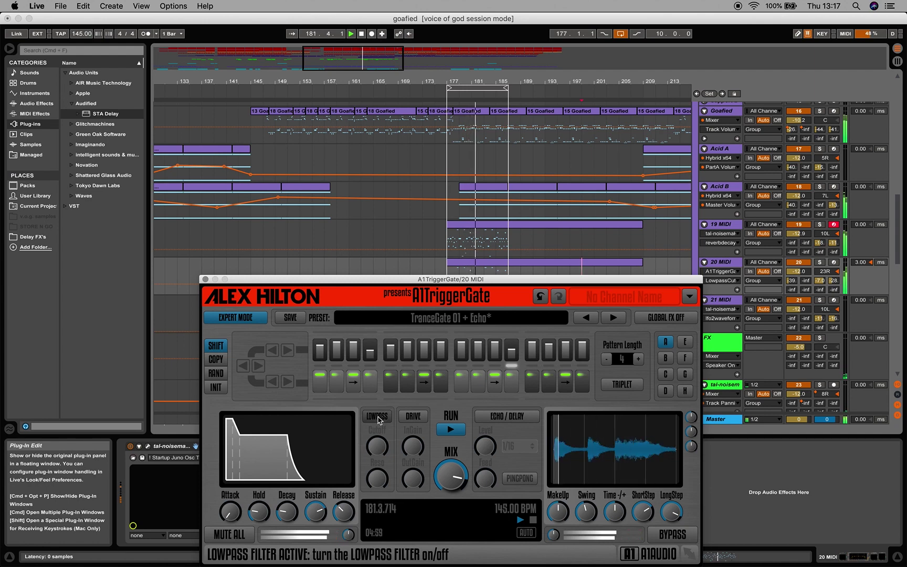
click(377, 417)
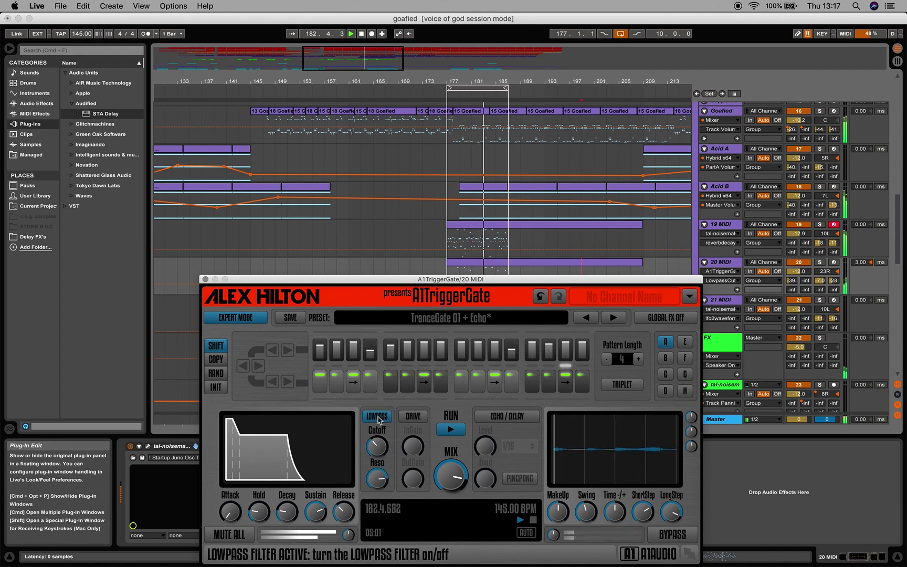
- Set the lowpass resonance to 0% and the cutoff to 97% in A1TriggerGate
scroll(380, 453, up, 4)
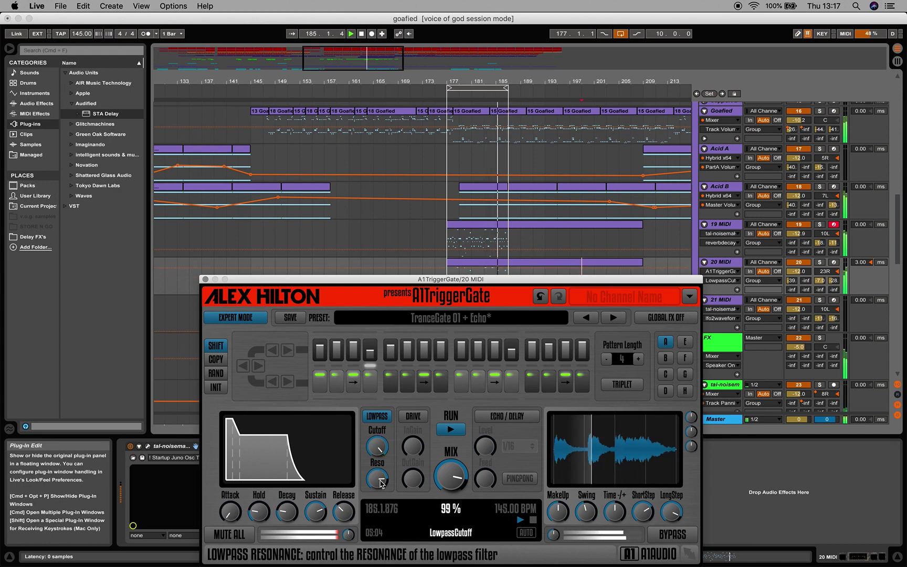
scroll(379, 482, down, 3)
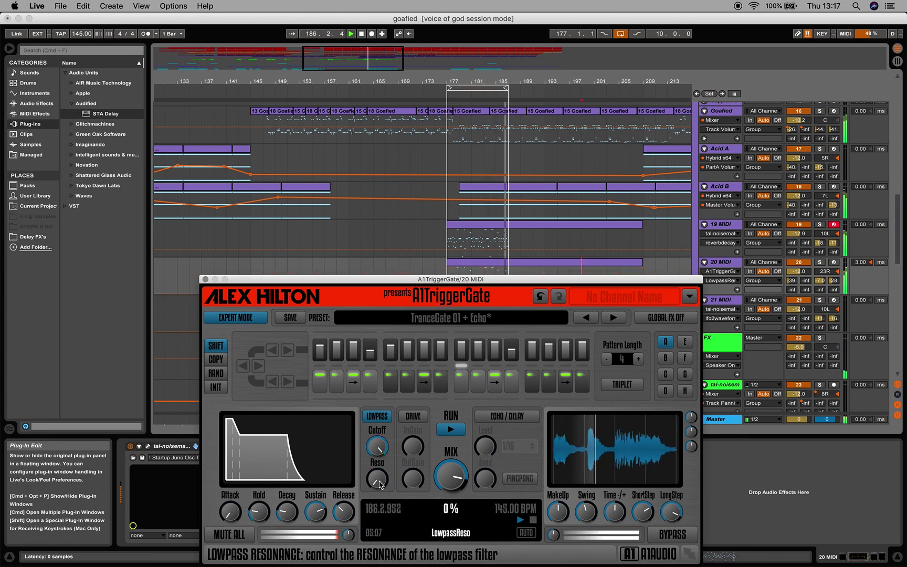
drag(380, 484, 377, 440)
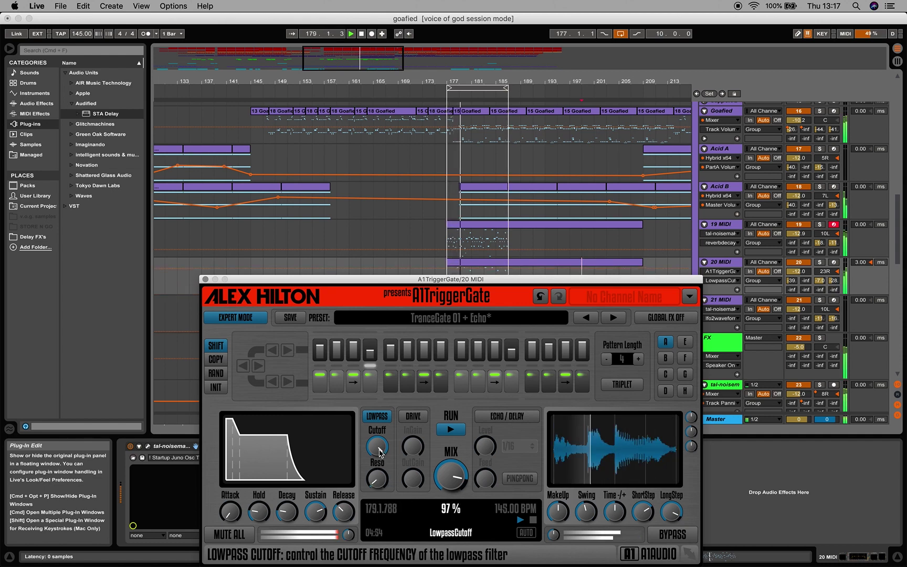
- Compare track 20's sound with A1TriggerGate's lowpass filter on and off, leaving the filter on
click(376, 416)
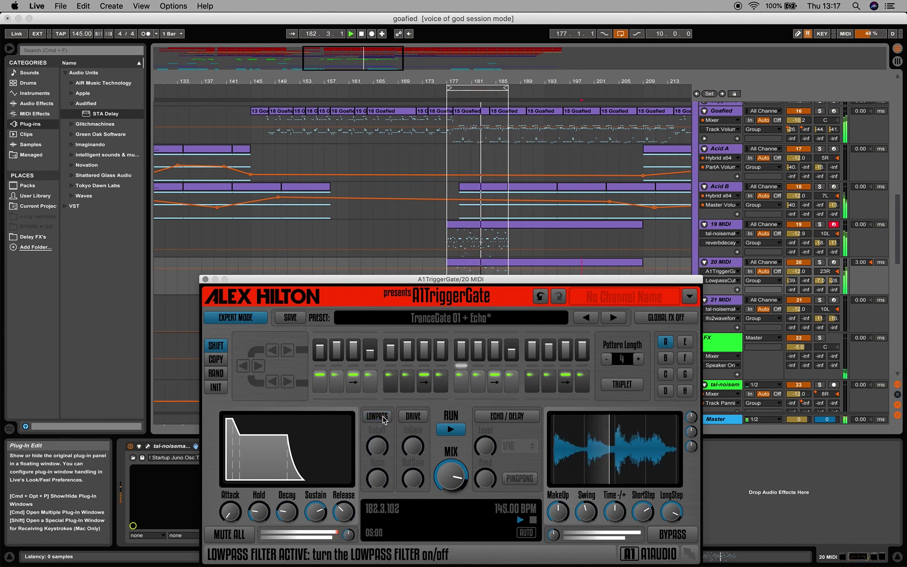
click(380, 417)
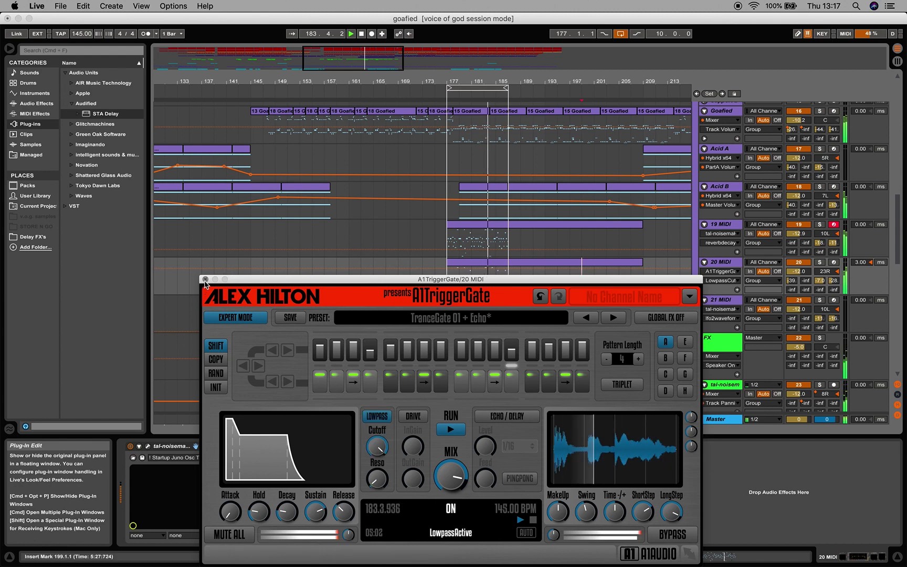
click(205, 280)
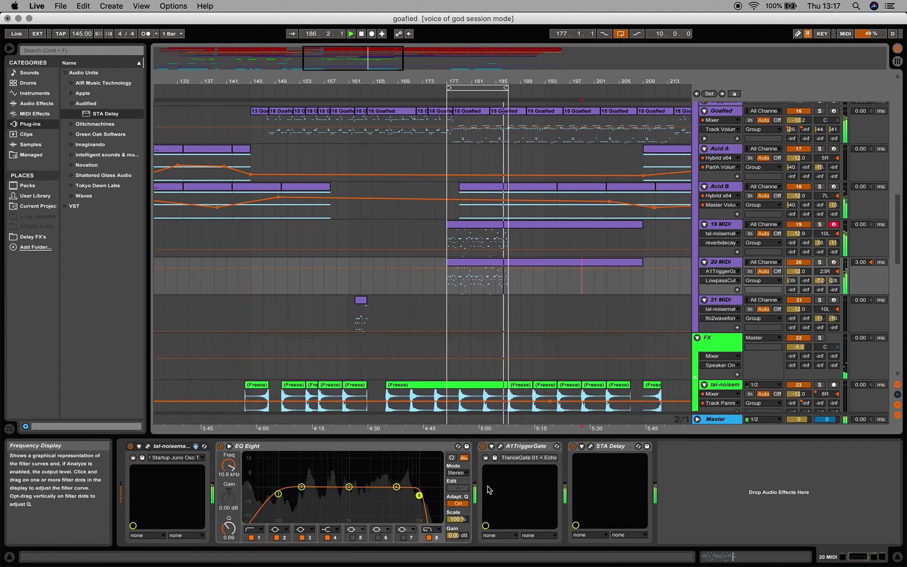
click(500, 445)
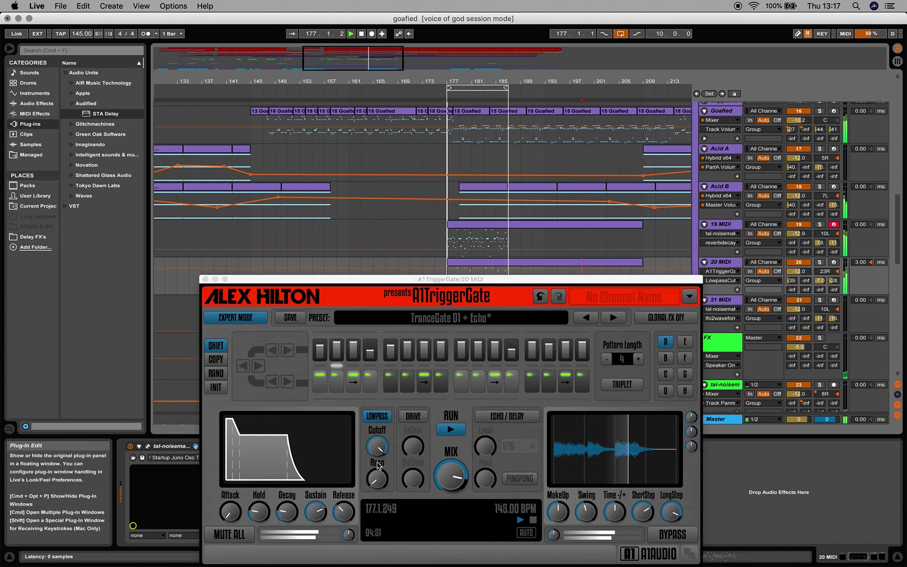
click(378, 418)
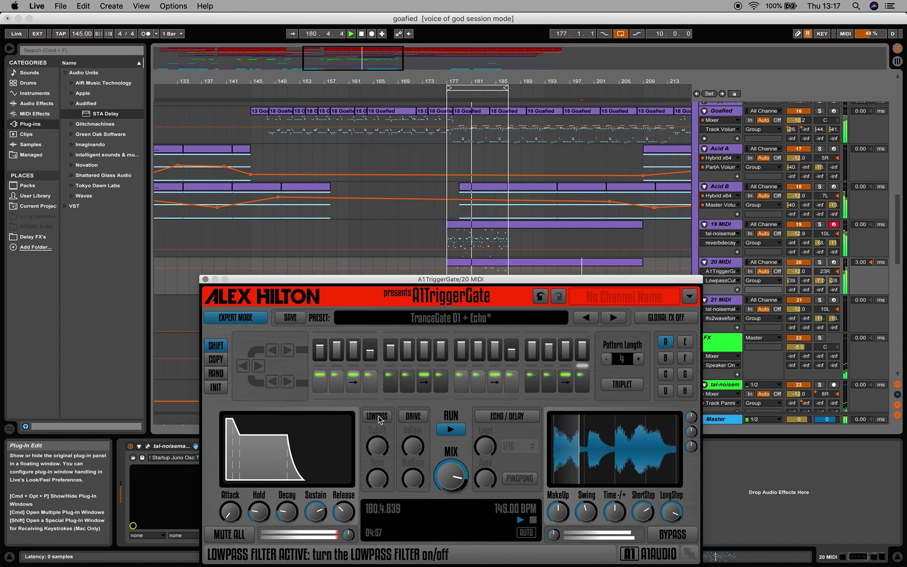
click(378, 416)
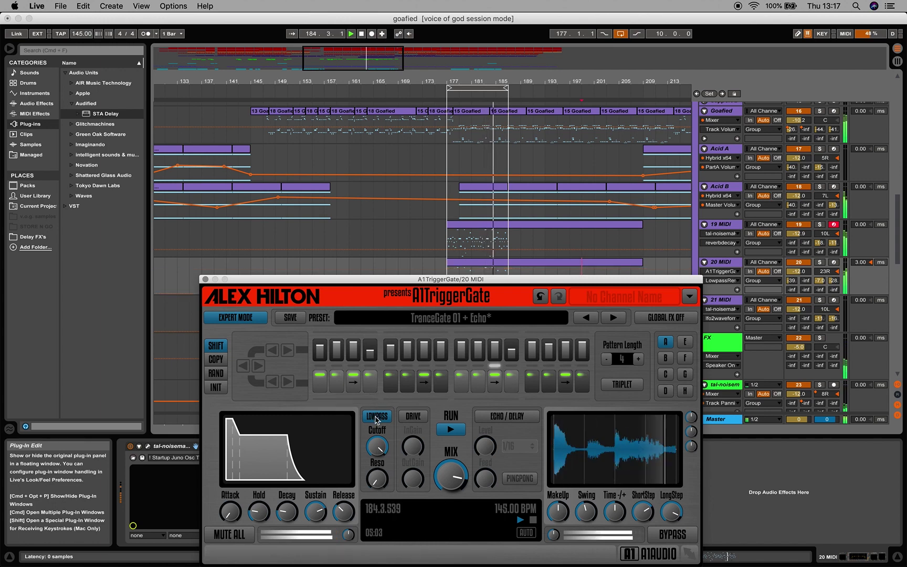
- Lower the lowpass cutoff slightly, check it against the unfiltered sound, and close A1TriggerGate with the filter on
drag(376, 446, 378, 450)
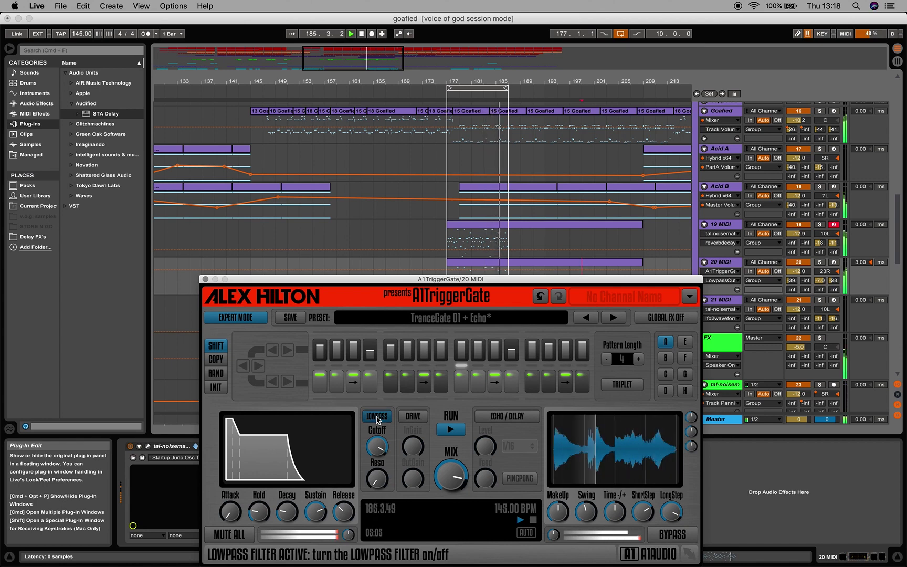
click(377, 418)
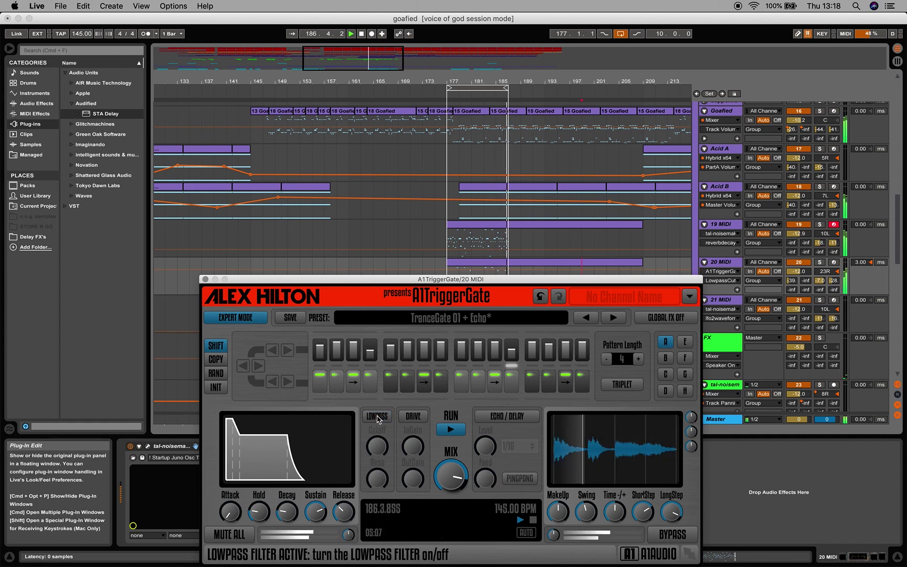
click(377, 417)
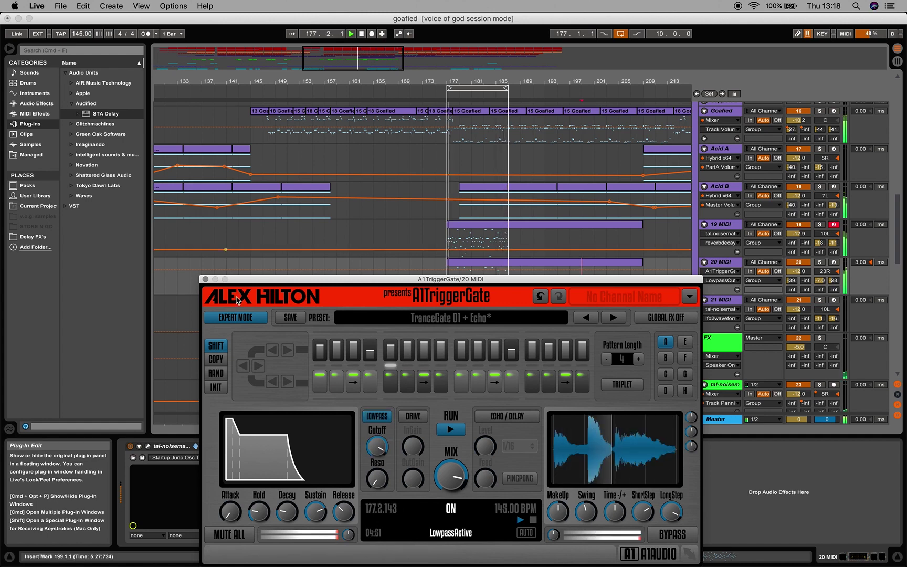
click(204, 279)
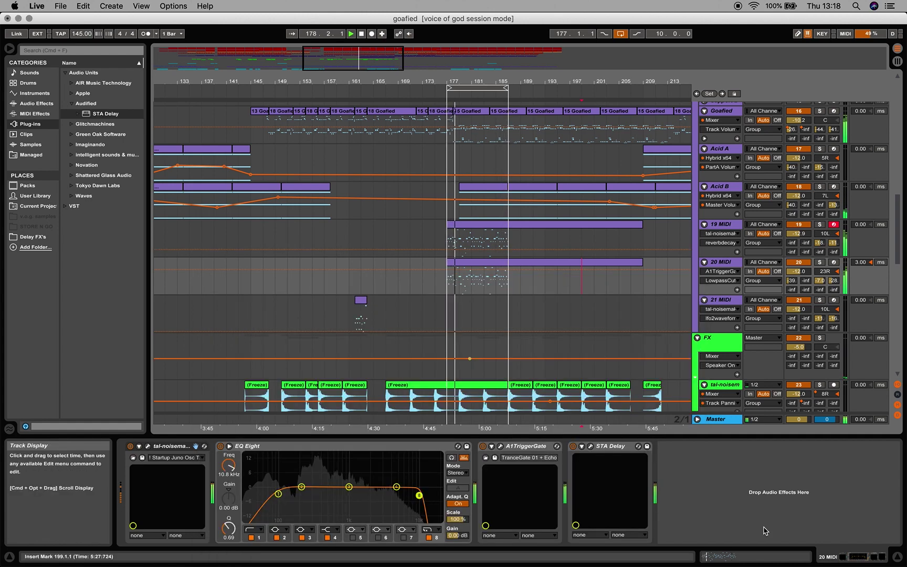
- Reduce the stereo amount in track 20's STA Delay to 90%
click(592, 447)
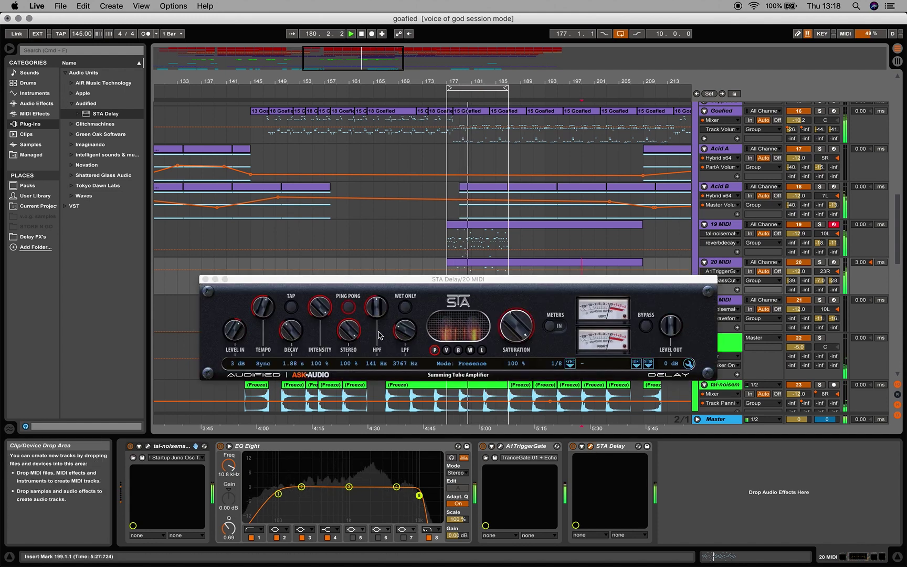
drag(346, 330, 345, 344)
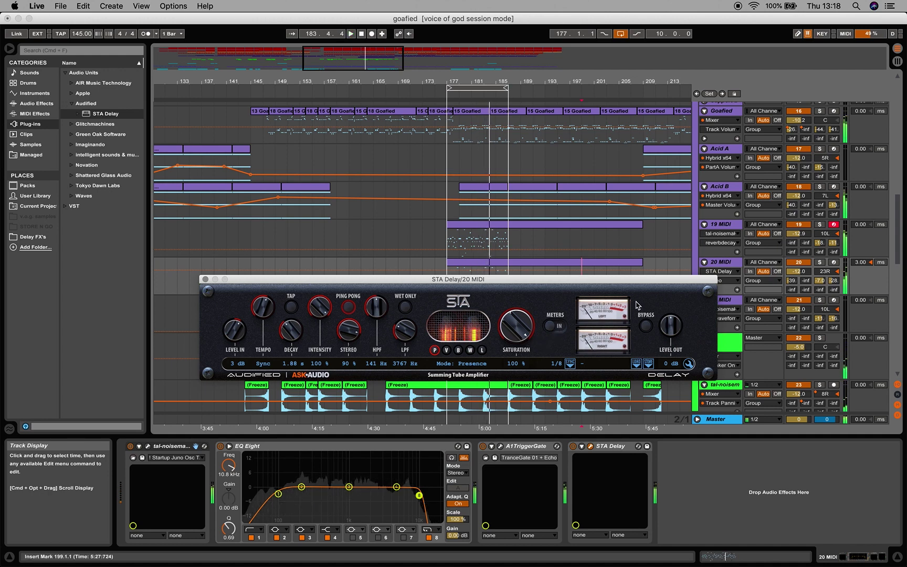
click(205, 280)
- With track 20 soloed, open track 21's STA Delay in wet-only mode and set its HPF to 54 Hz and LPF to 10115 Hz
click(819, 263)
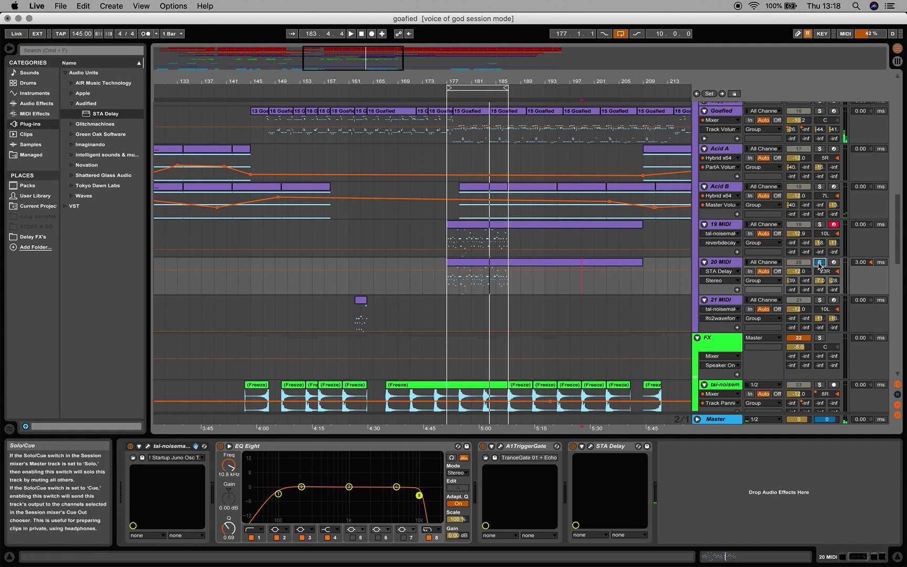
key(space)
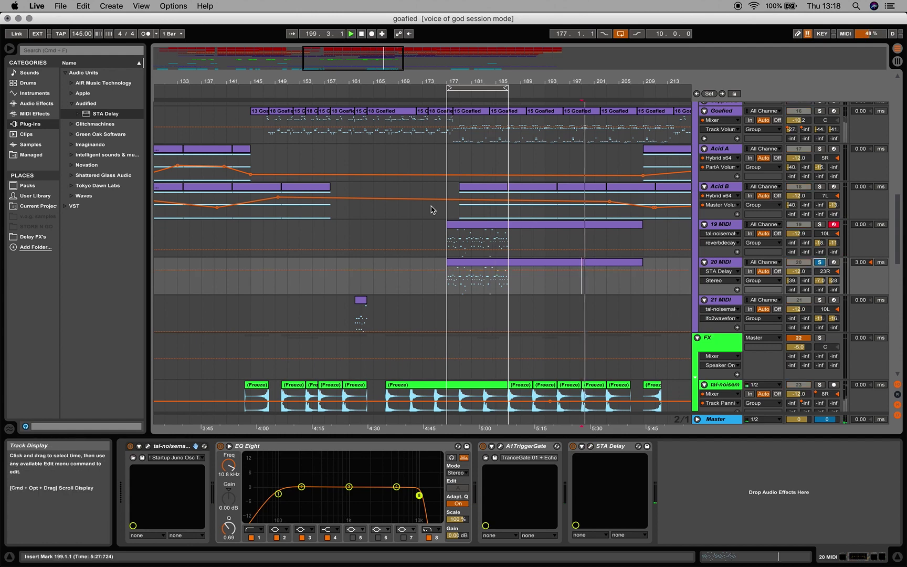
click(448, 304)
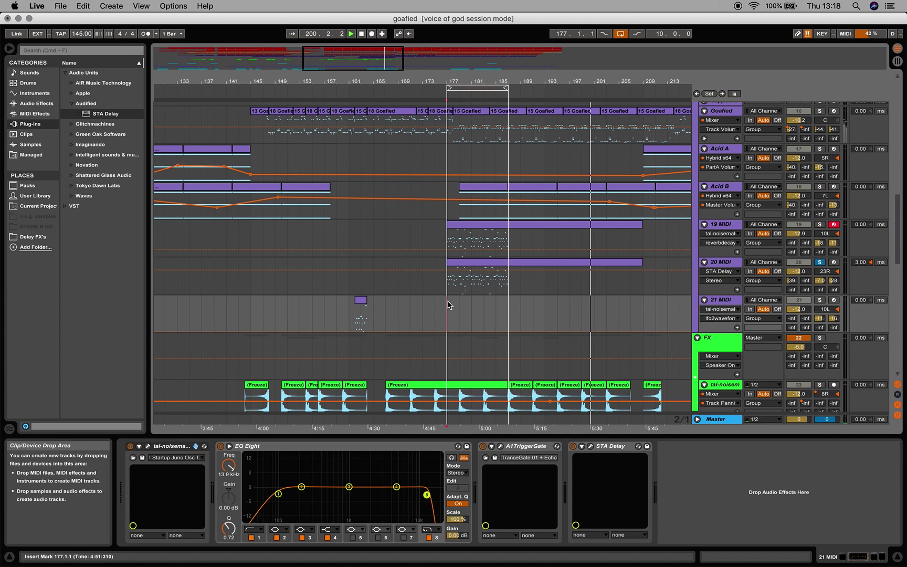
click(590, 447)
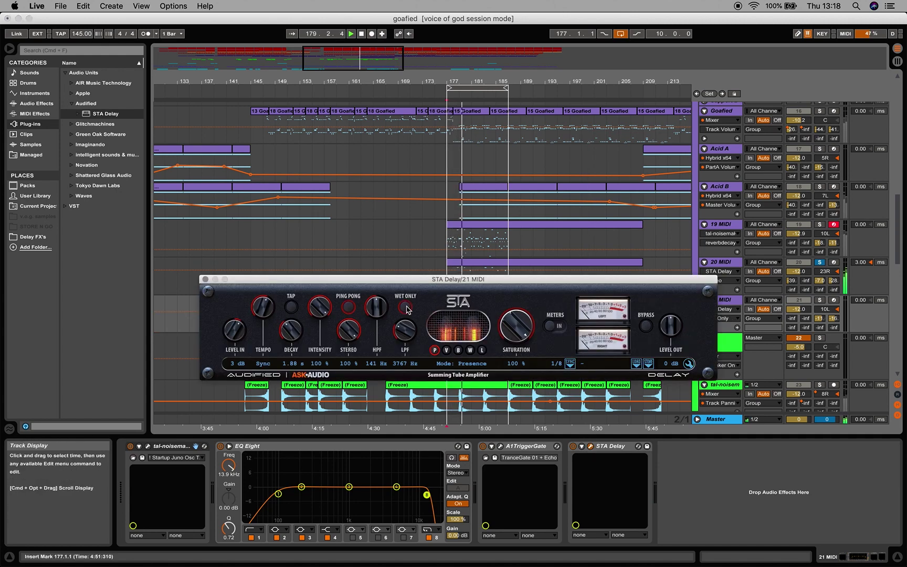
drag(377, 308, 384, 262)
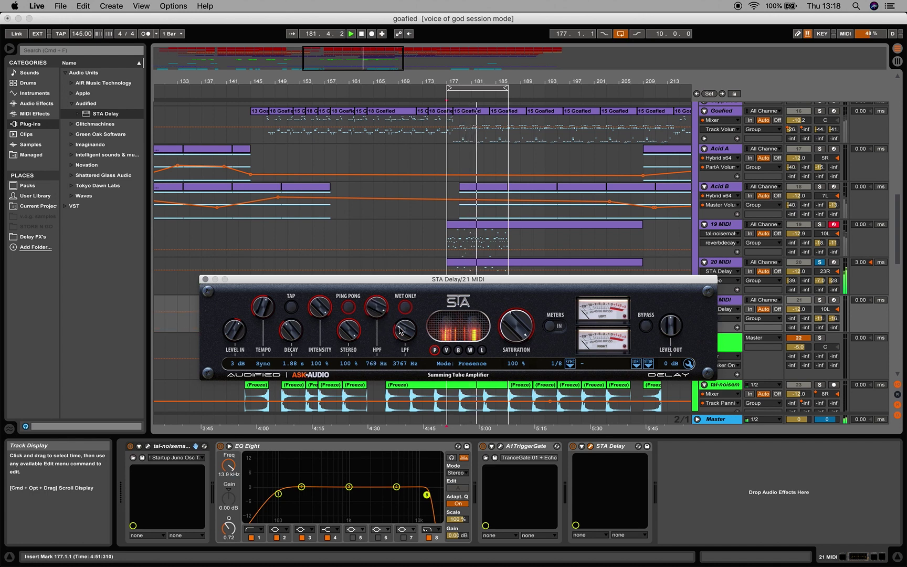
drag(403, 333, 372, 377)
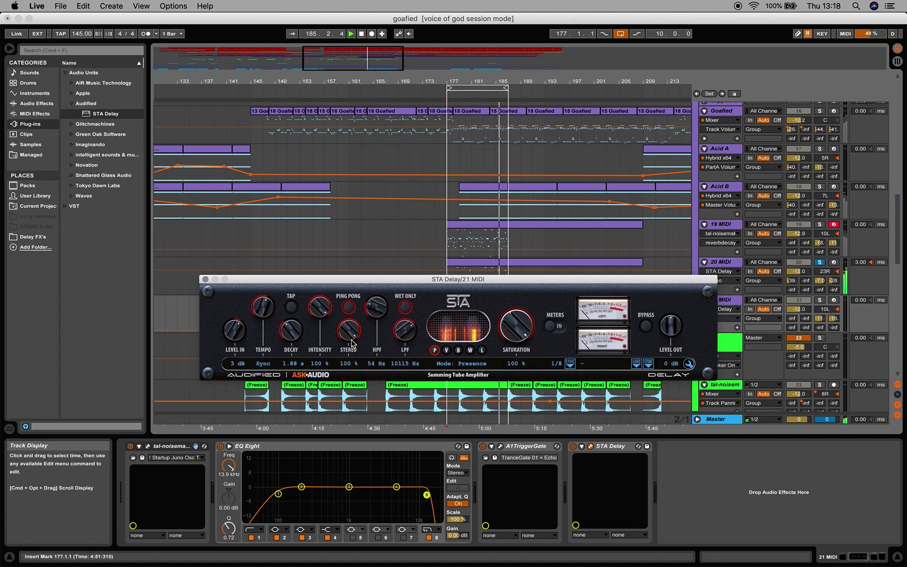
- Reduce the delay's stereo to 51% and intensity to 71%, and hear it unsoloed with wet-only off
drag(351, 342, 353, 355)
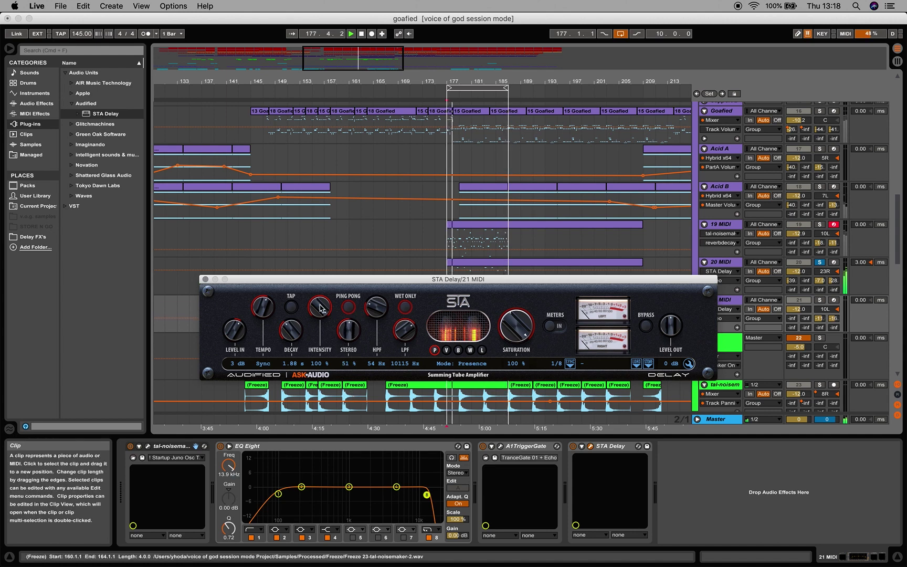
drag(322, 309, 321, 333)
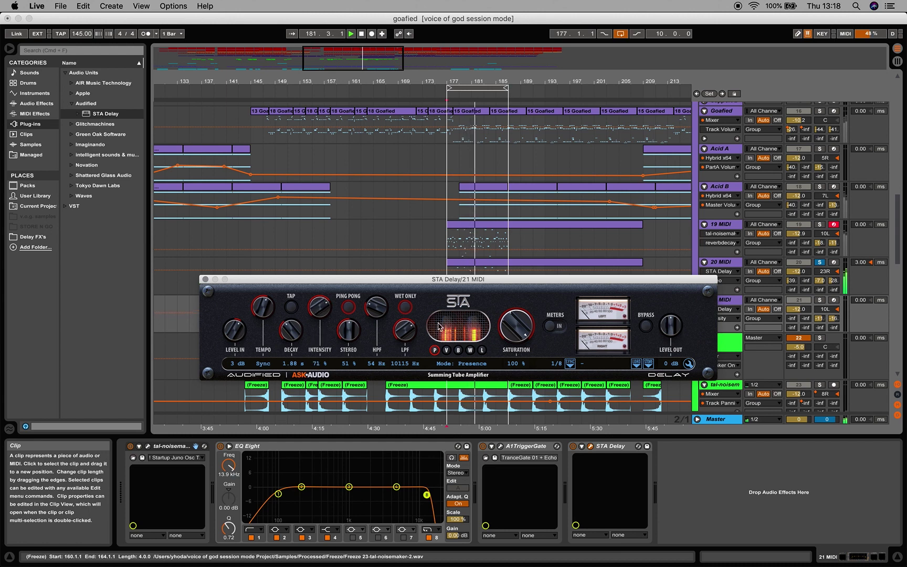
click(405, 310)
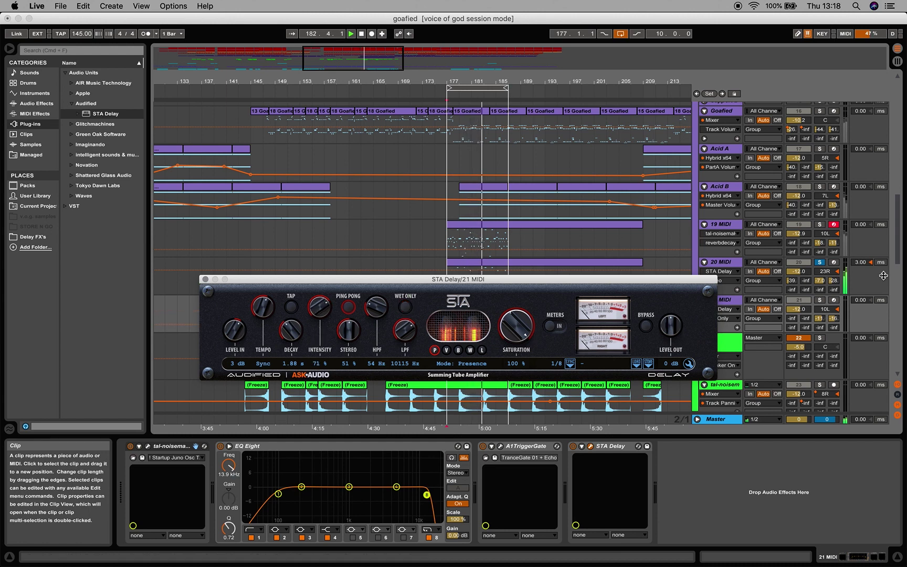
click(822, 264)
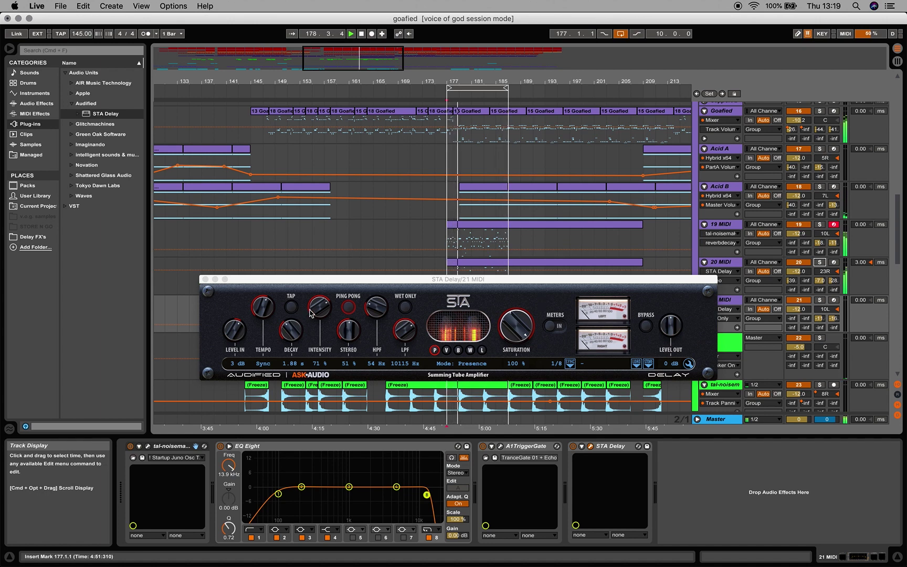
- Try the delay's intensity and stereo at 100% in the full mix, and reduce them to 35% and 50%
drag(319, 307, 316, 230)
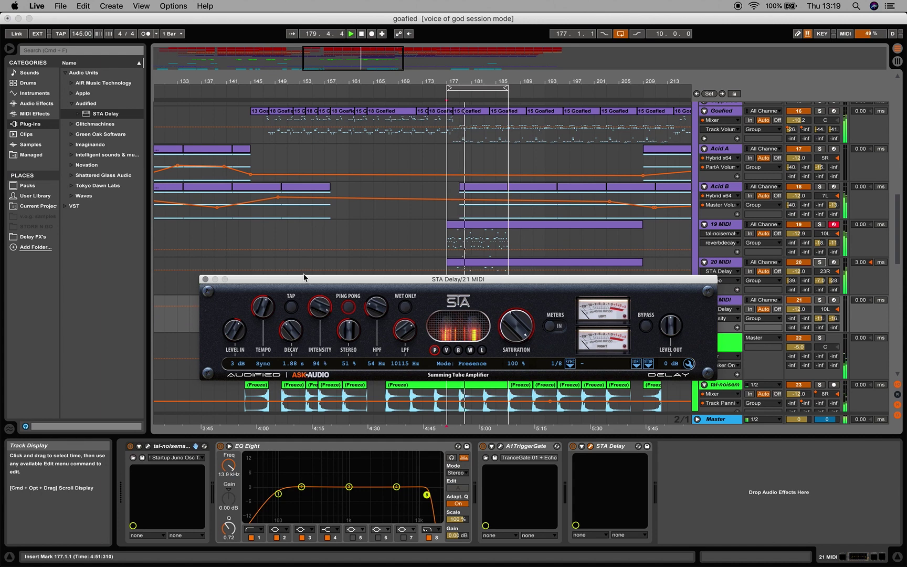
drag(349, 334, 348, 225)
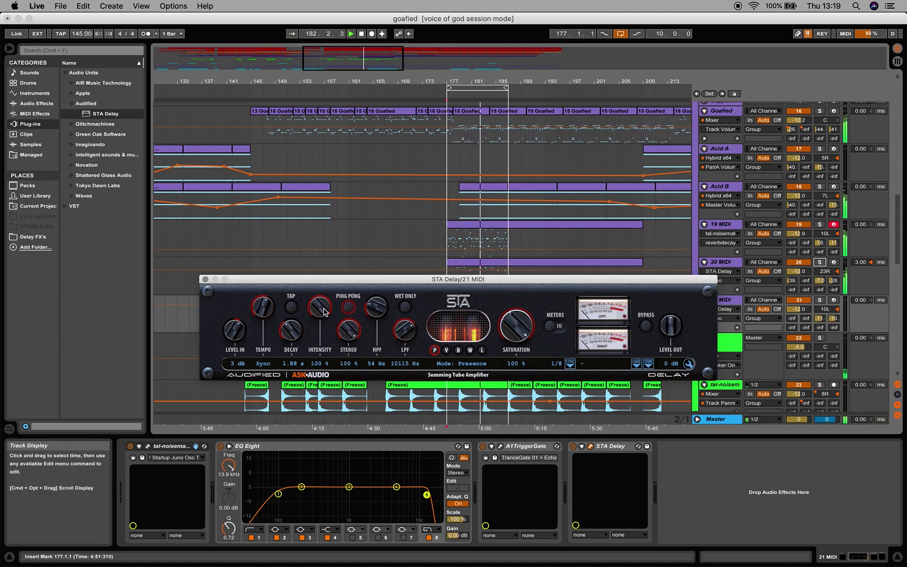
drag(320, 309, 347, 374)
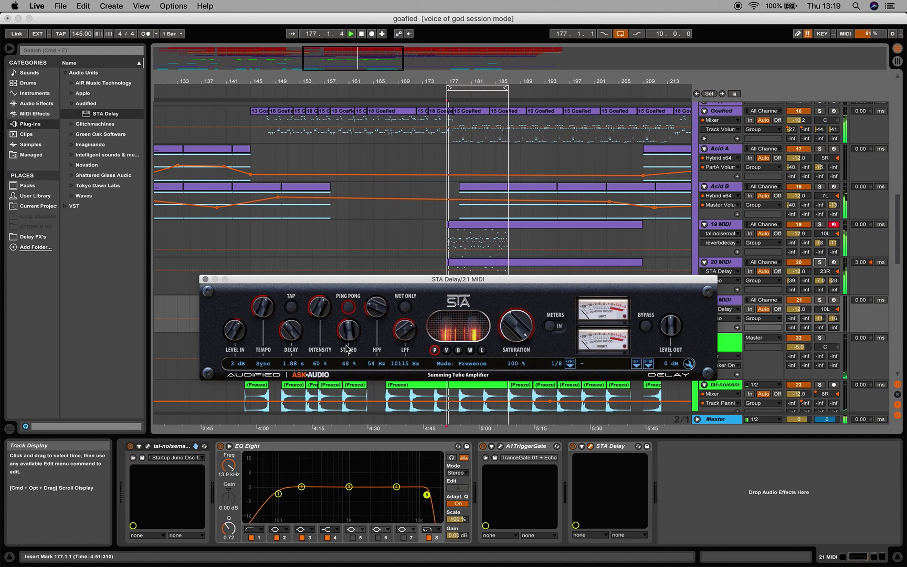
drag(346, 348, 348, 344)
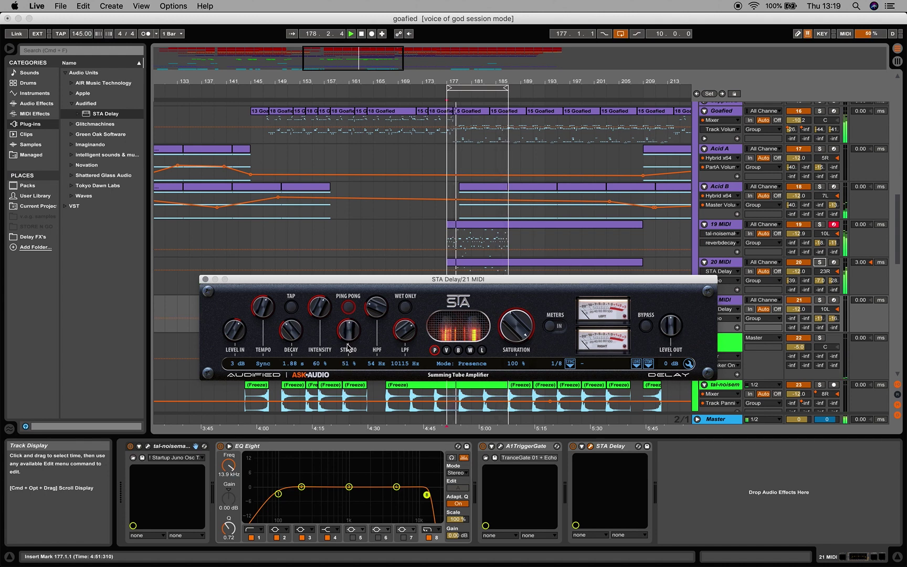
drag(320, 309, 321, 339)
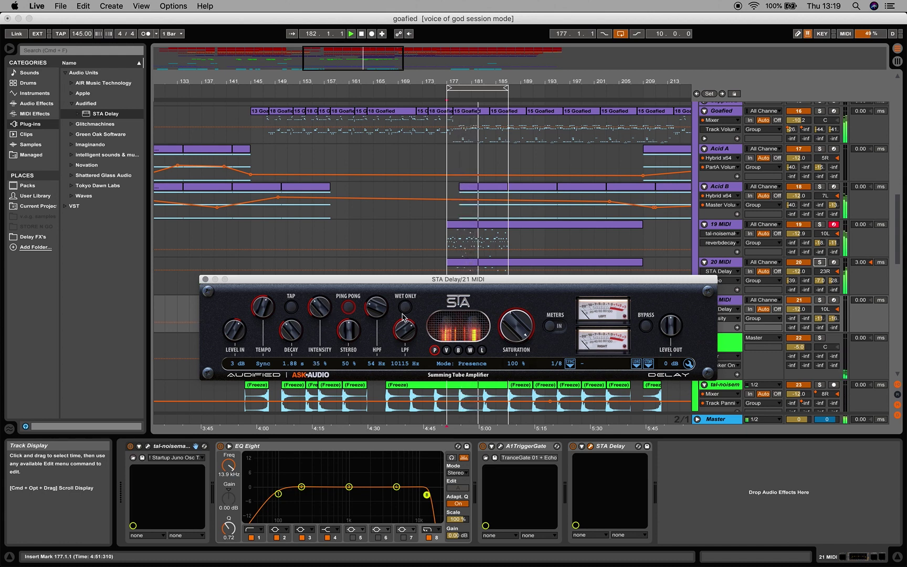
- Solo track 20, monitor track 21's delay wet-only, and set its intensity to 49% and input level to 2 dB
click(820, 263)
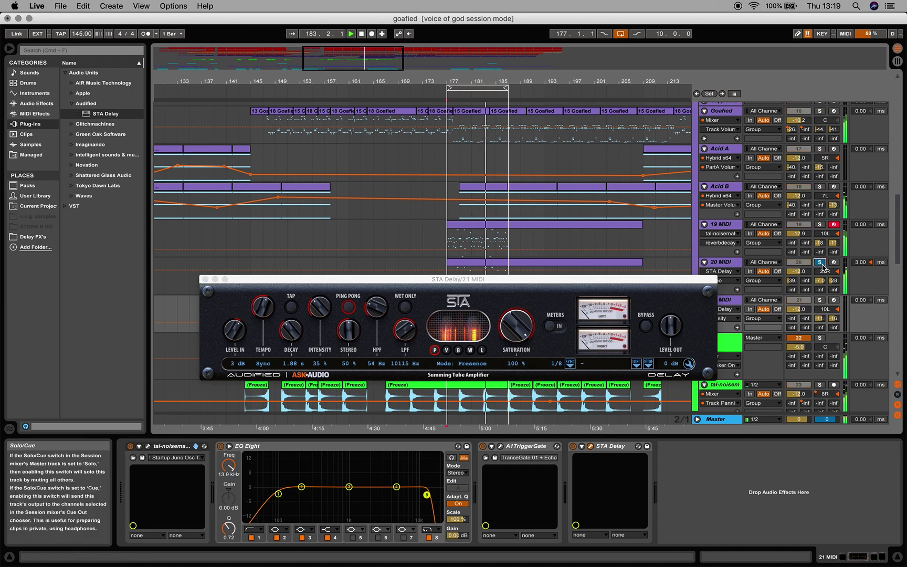
click(404, 309)
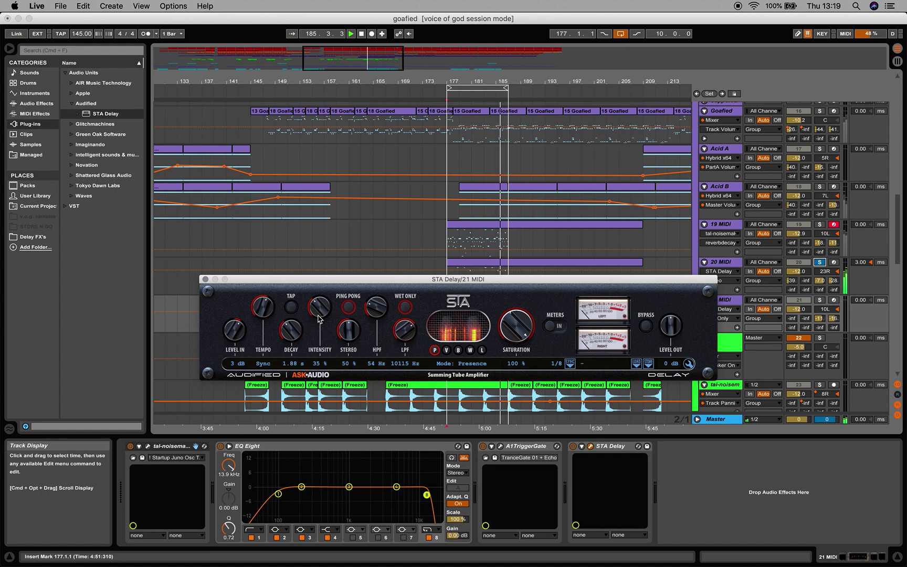
drag(317, 318, 318, 292)
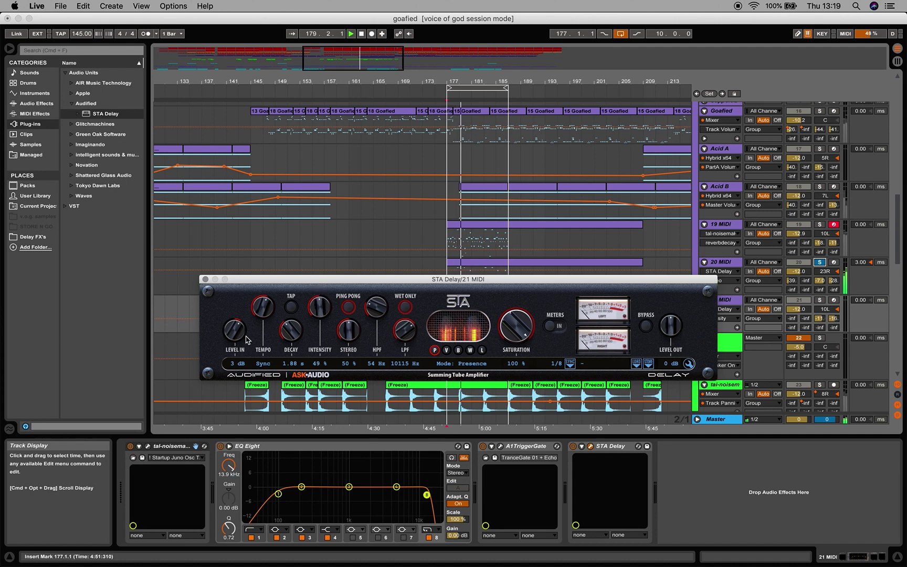
drag(235, 339, 236, 342)
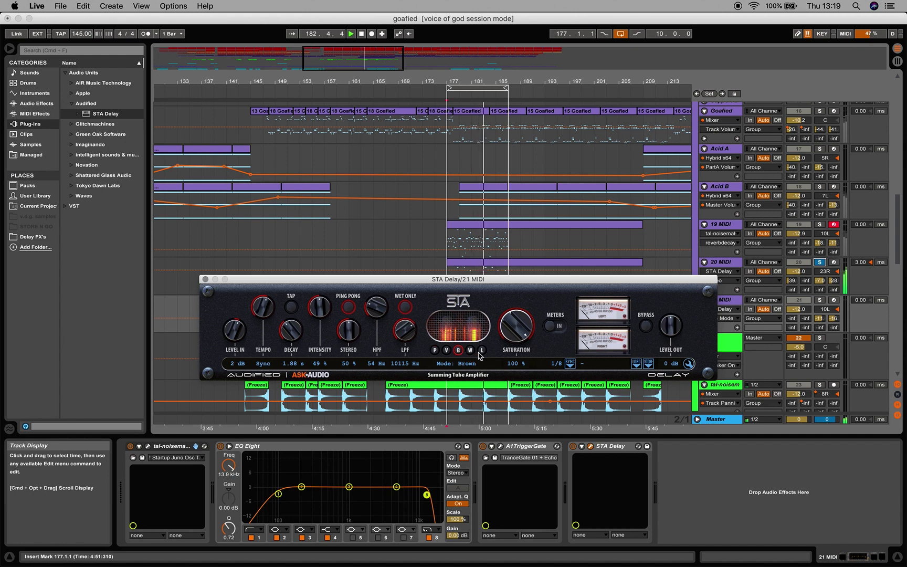
- Audition the STA Delay's LoFi, Presence, Vintage, White and Brown modes, keeping Brown
click(481, 350)
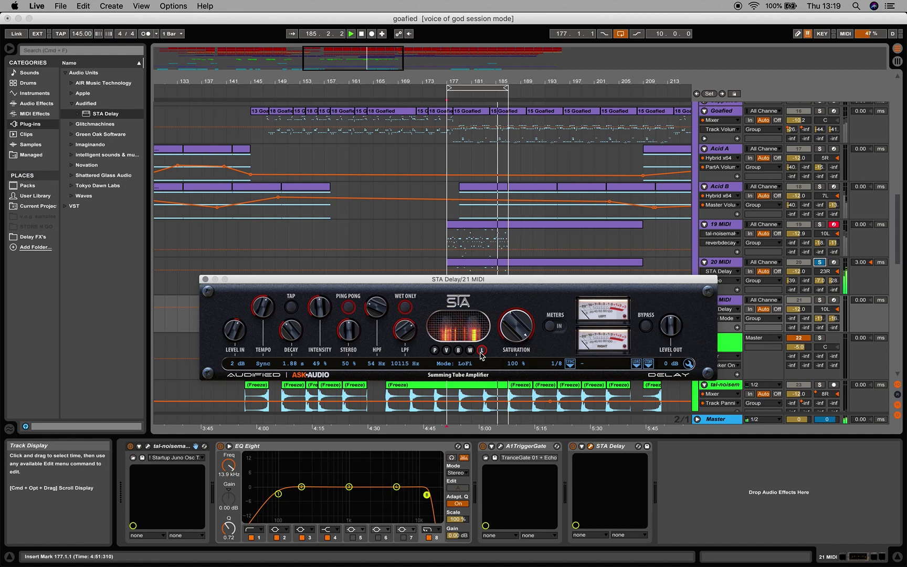
click(457, 352)
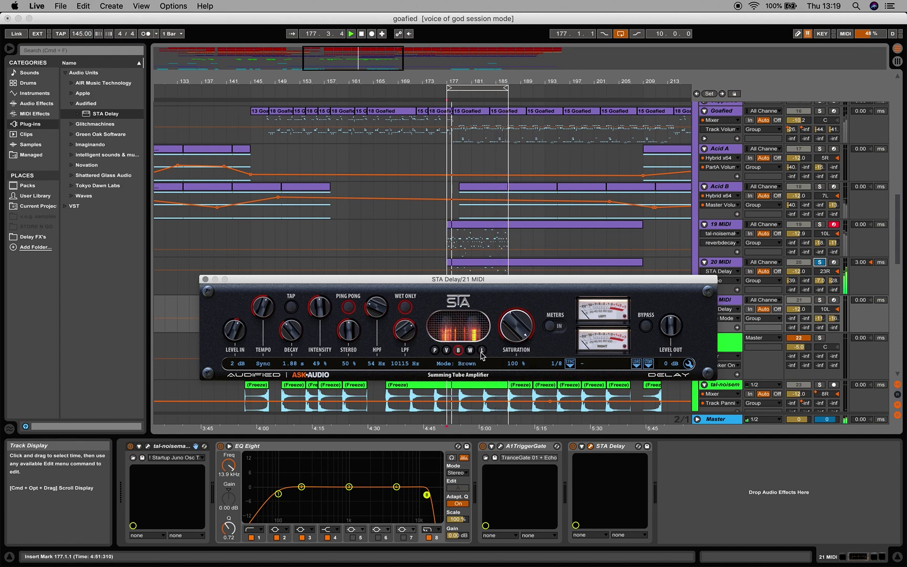
click(435, 351)
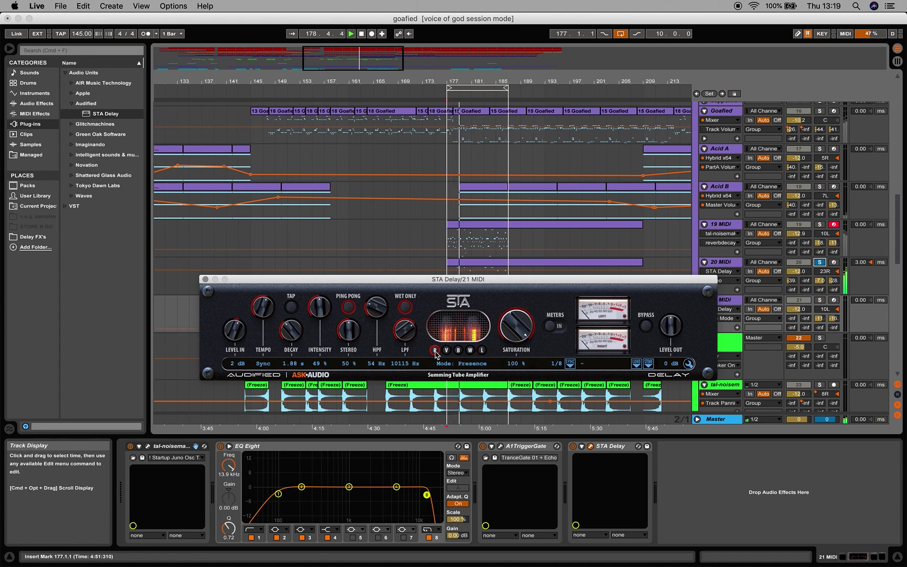
click(446, 351)
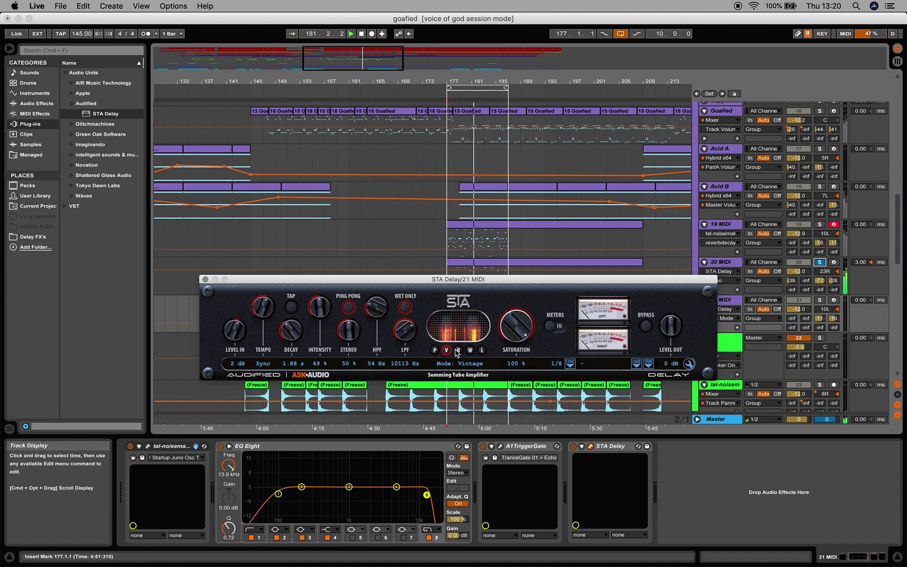
click(470, 351)
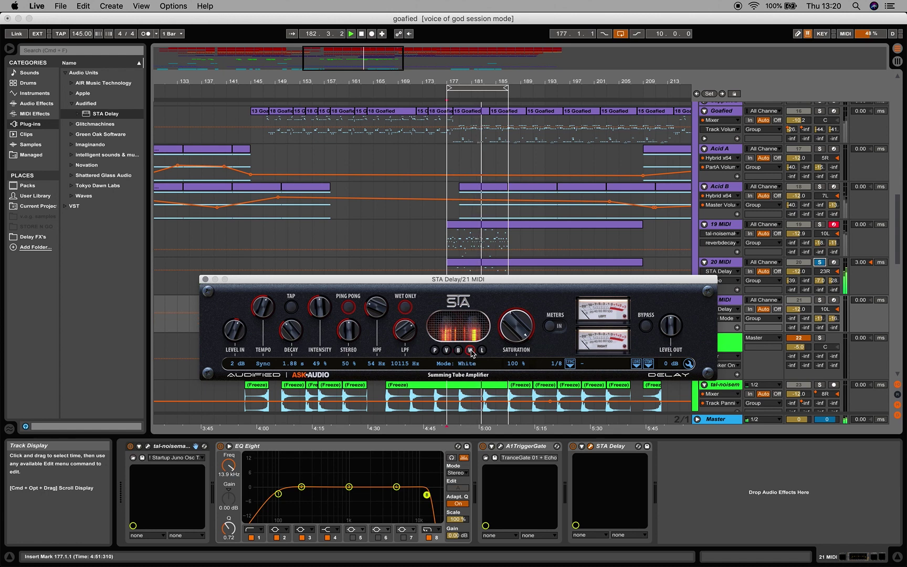
click(458, 350)
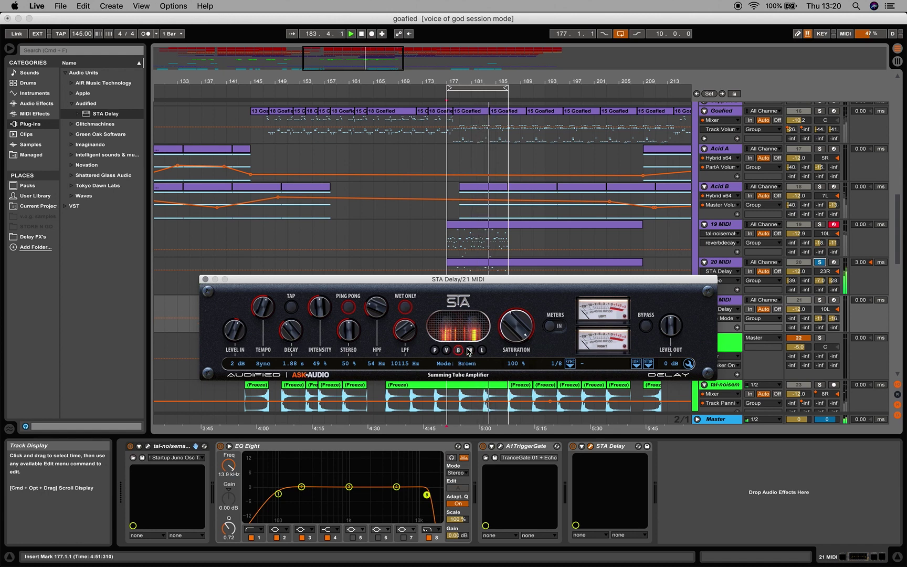
click(482, 350)
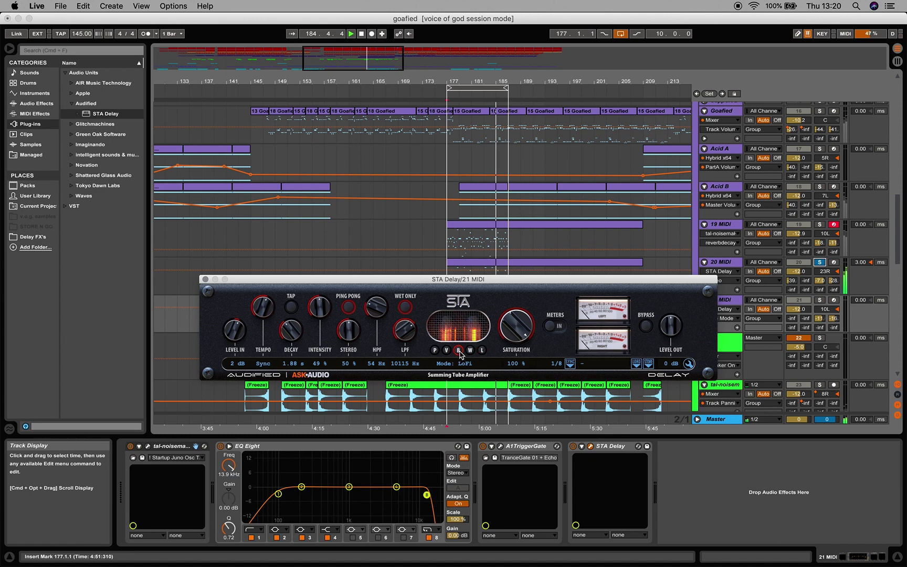
- Compare track 21's delay with wet-only on and off, and shorten its decay to 1.38 s
click(405, 308)
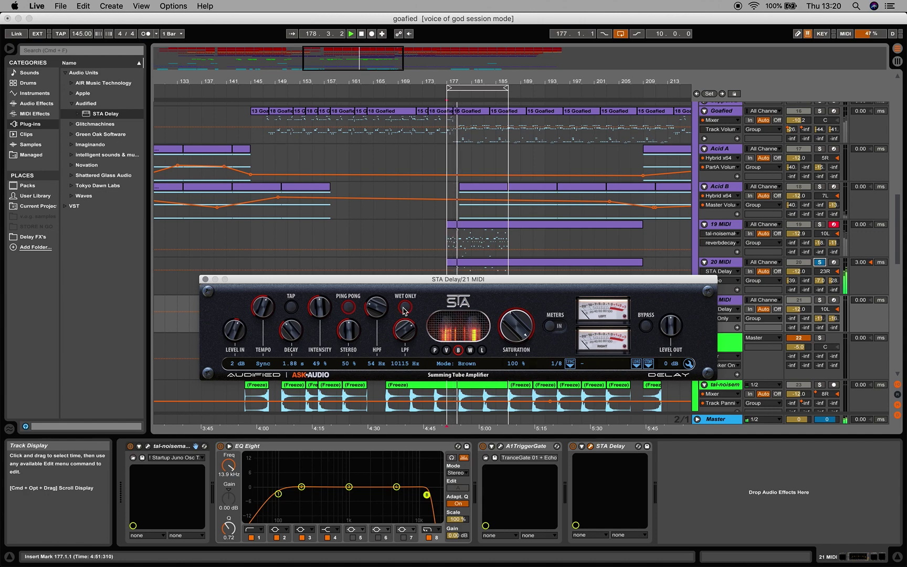
drag(517, 283, 529, 314)
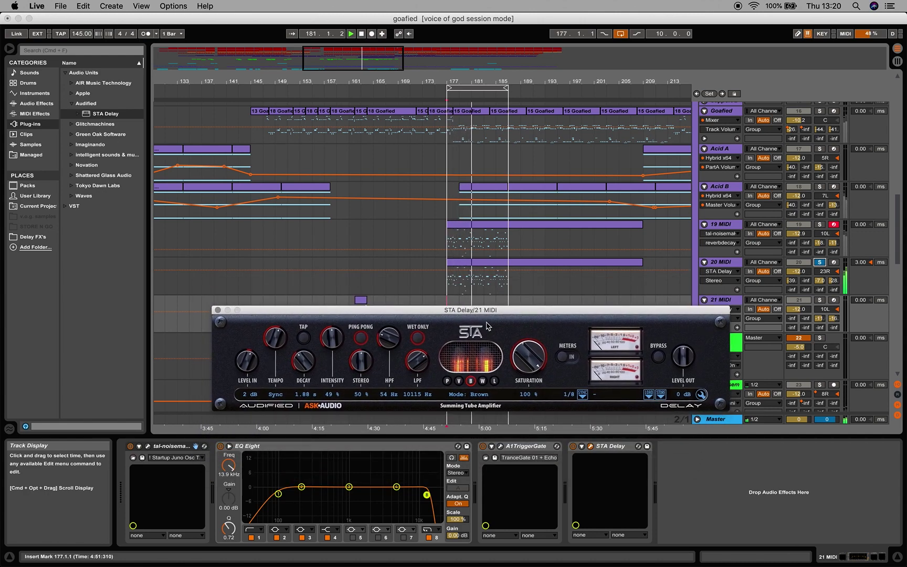
click(417, 338)
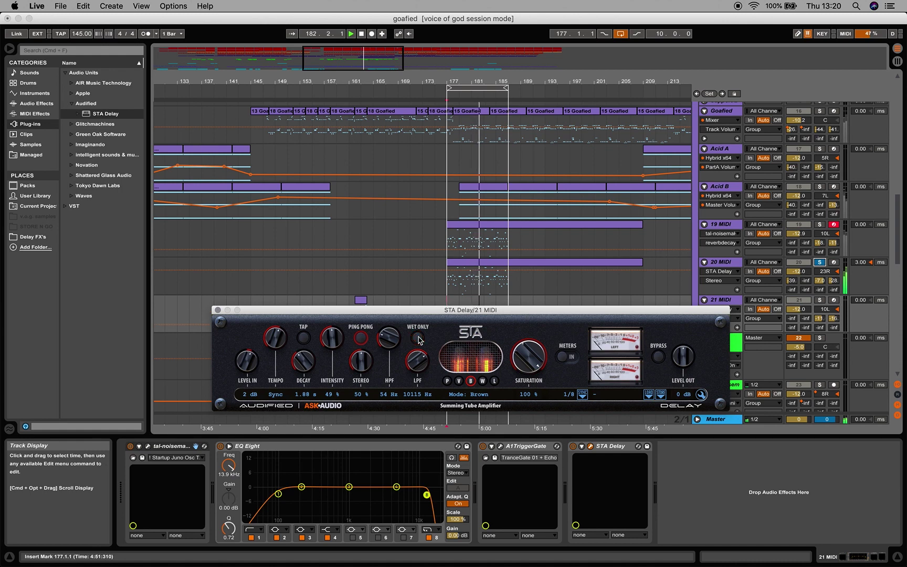
click(417, 339)
drag(302, 369, 304, 366)
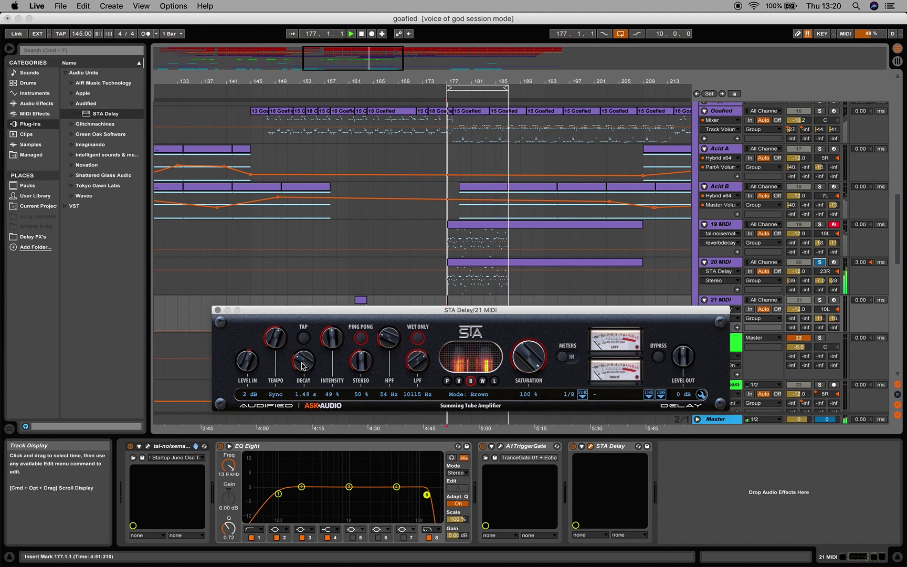
drag(297, 367, 303, 368)
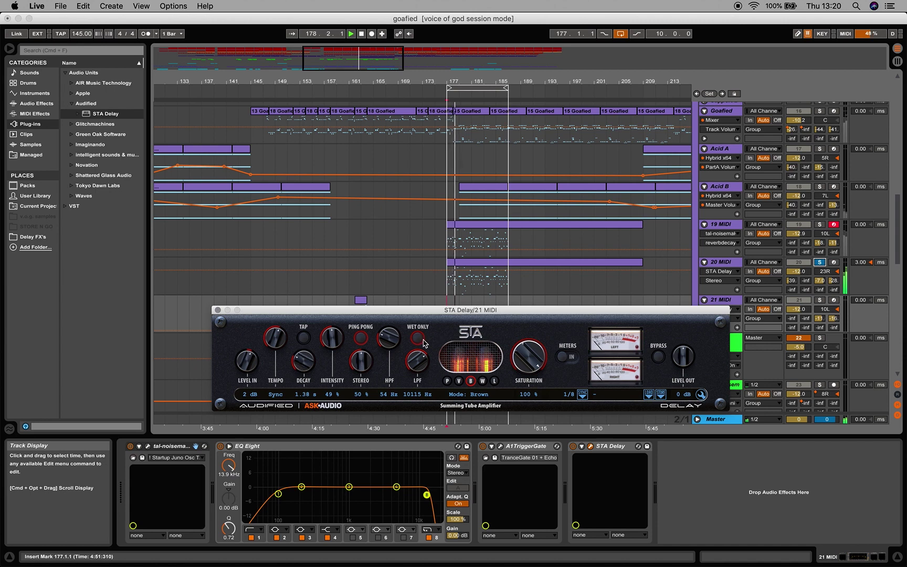
- Unsolo track 20, close track 21's STA Delay, and set track 20's volume to -12.1 dB
click(823, 270)
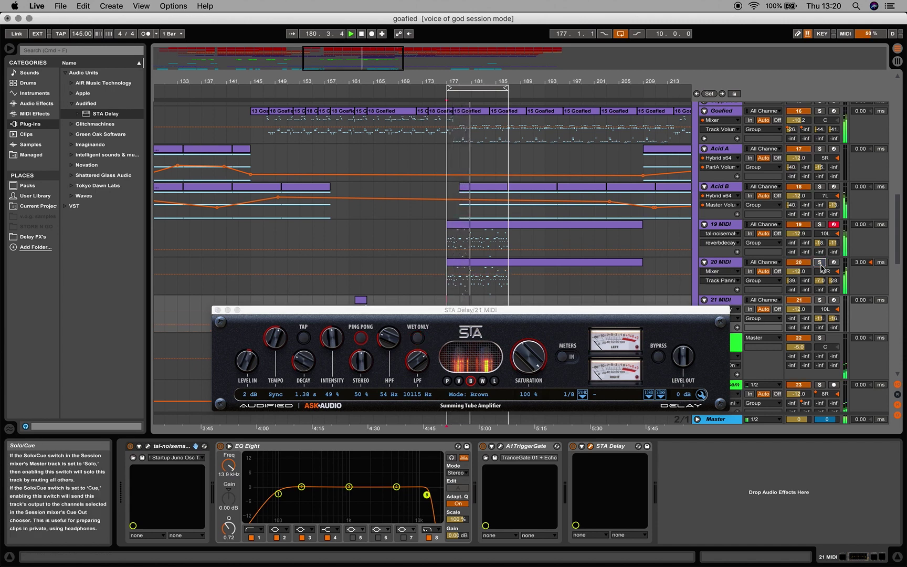
click(218, 310)
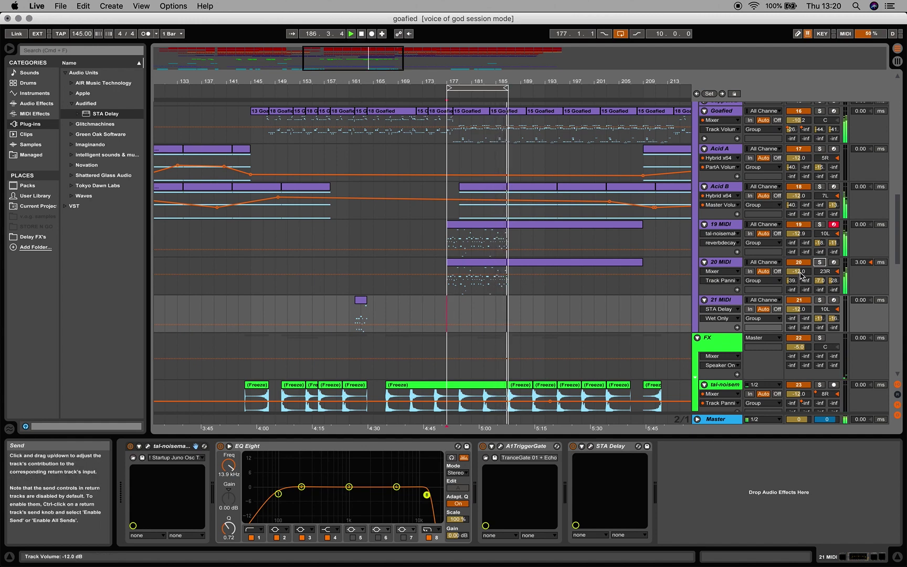
drag(800, 273, 807, 274)
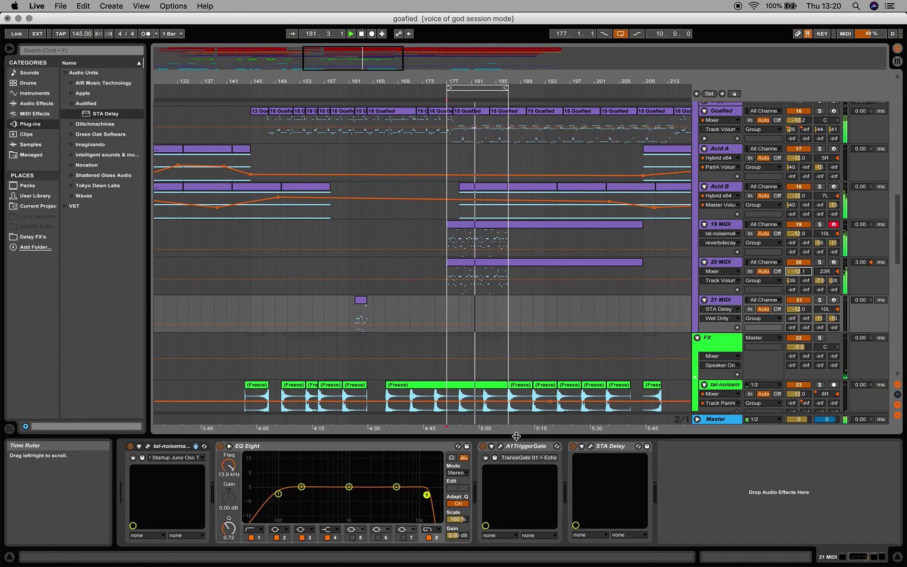
- Open track 21's A1TriggerGate, set its mix to 88%, and close the plug-in
click(499, 446)
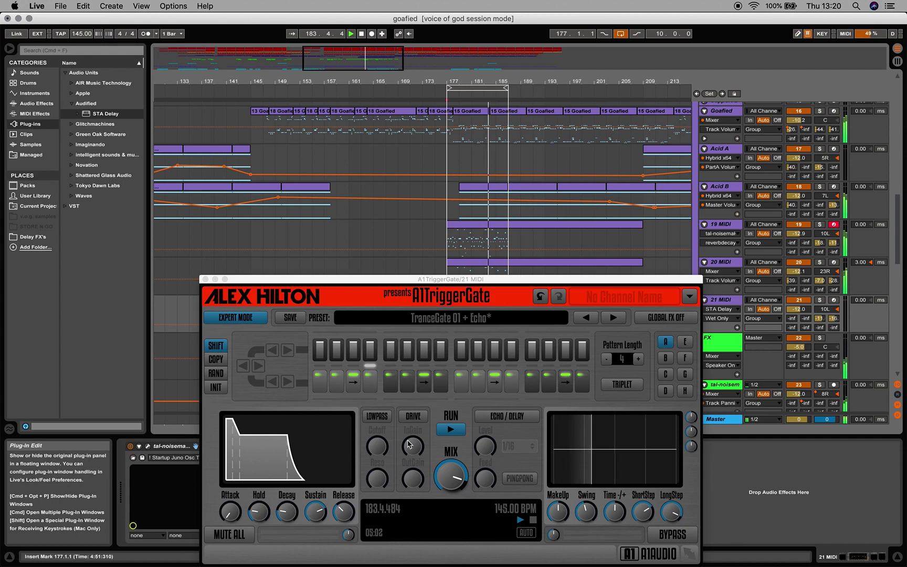
click(450, 475)
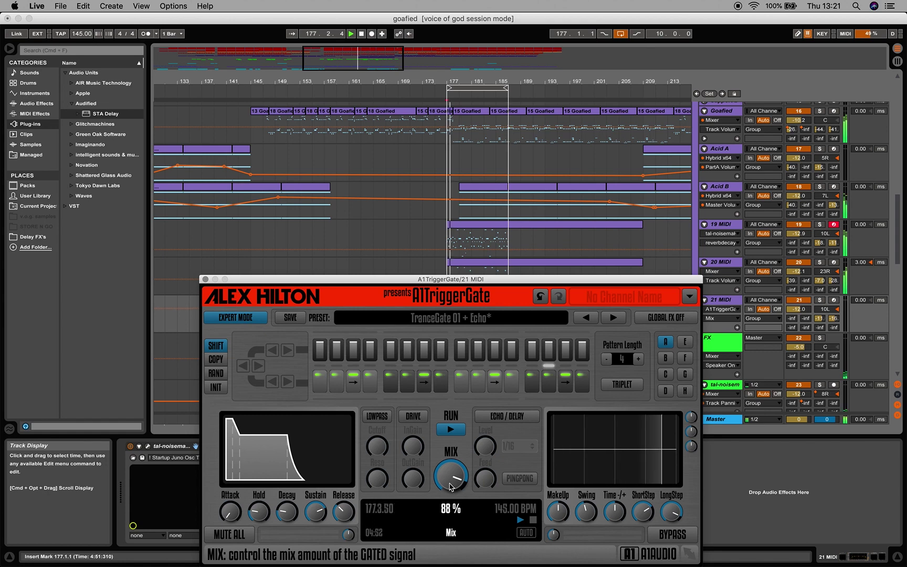
click(205, 280)
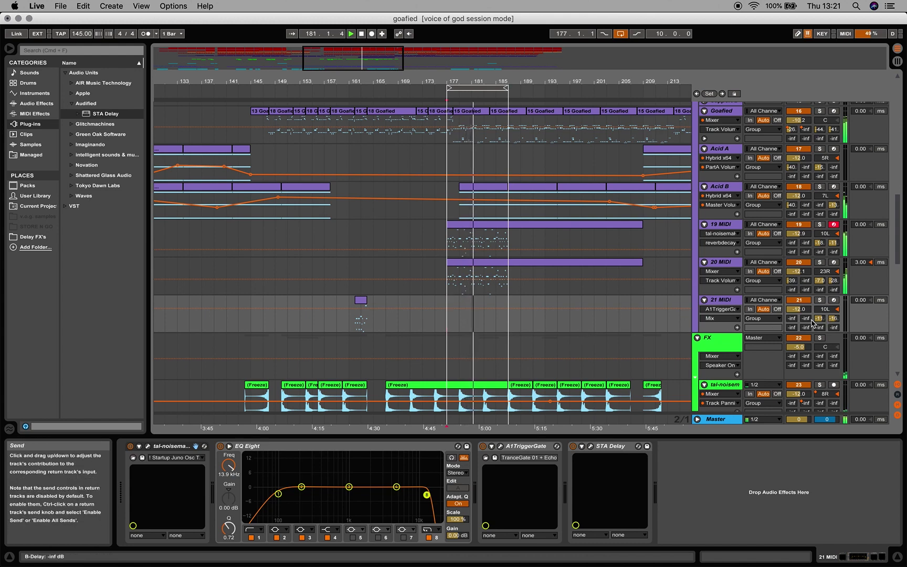
- Set the A-Reverb send to -36.0 dB on track 20 and to -61.0 dB on track 19
click(791, 280)
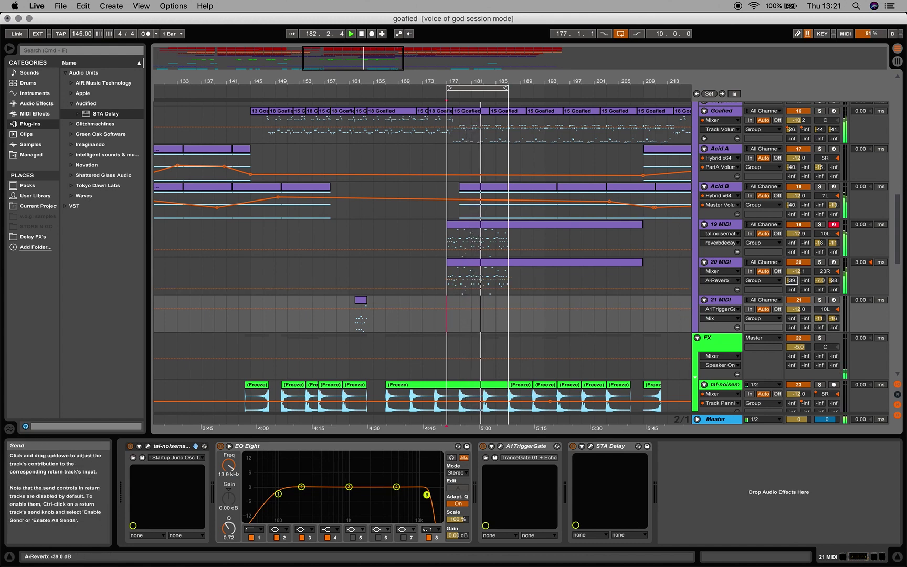
drag(791, 281, 791, 277)
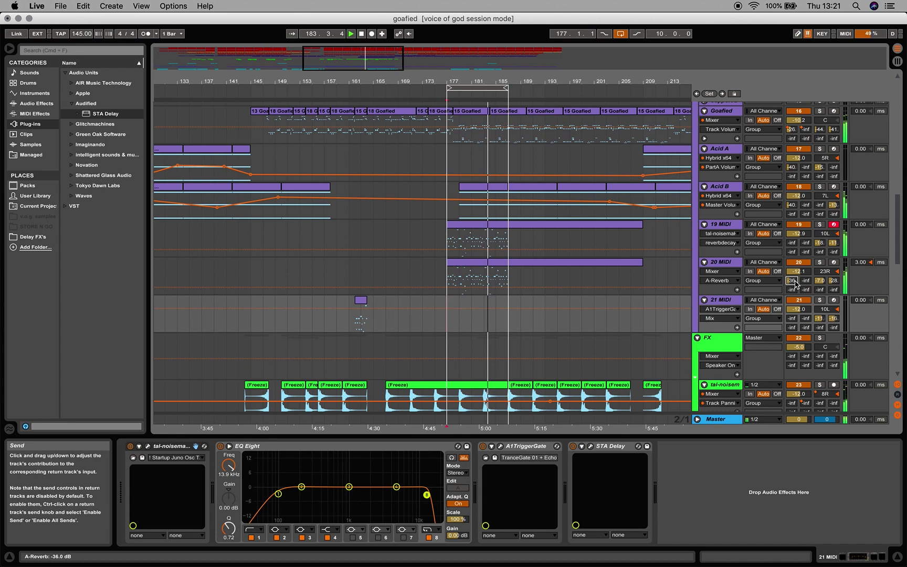
click(791, 243)
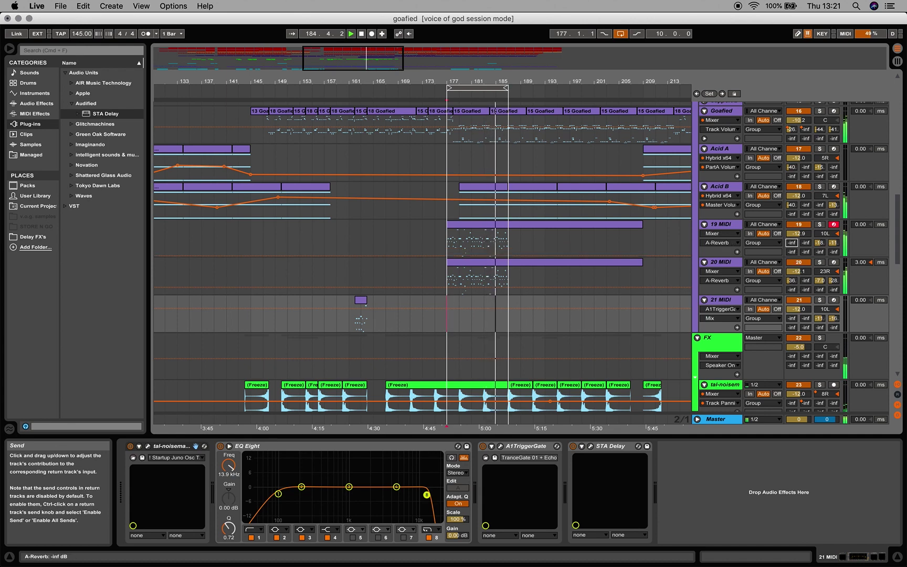
drag(791, 242, 791, 237)
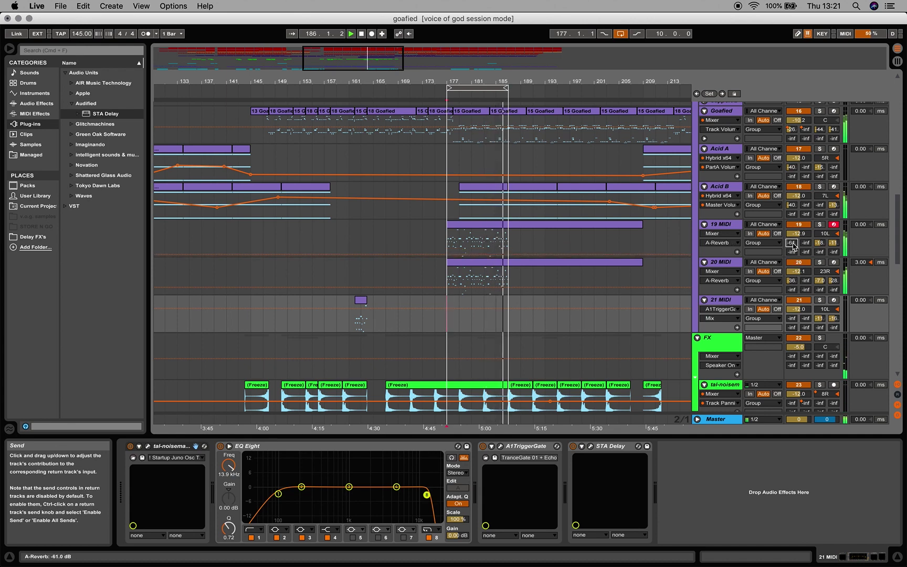
- Set track 20's E-SGA Bass send to about -38 dB, and track 19's F-SGA send to -52.9 dB and A-Reverb send to about -50 dB
click(791, 251)
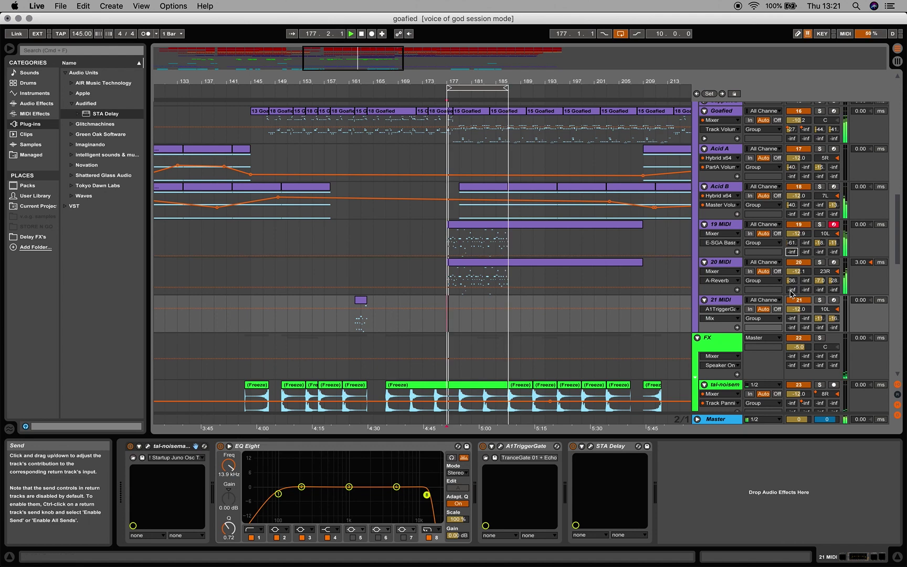
drag(791, 290, 806, 247)
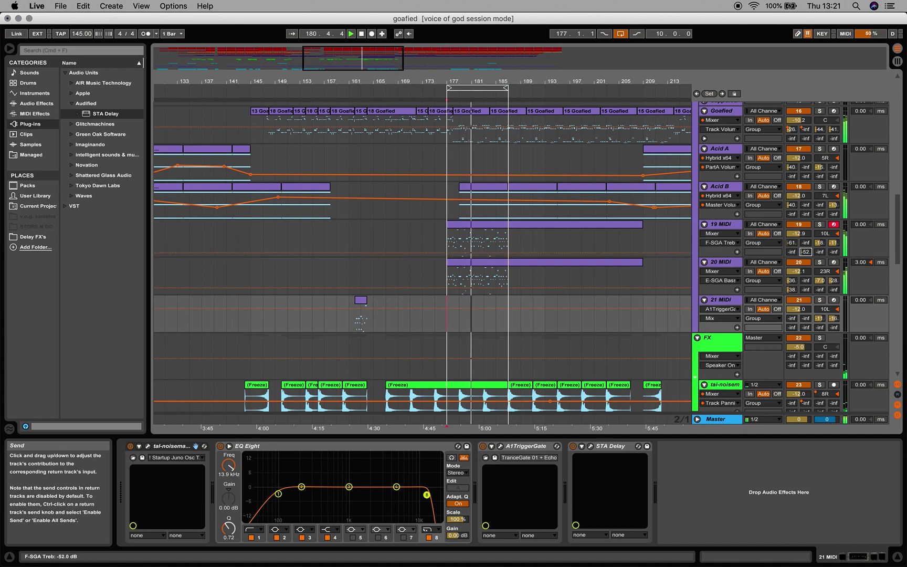
click(791, 243)
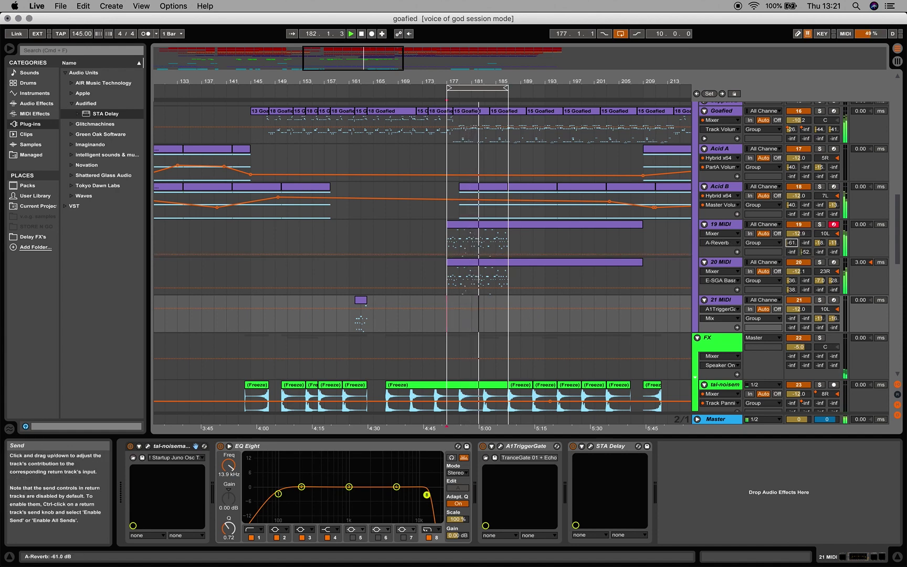
drag(791, 242, 792, 237)
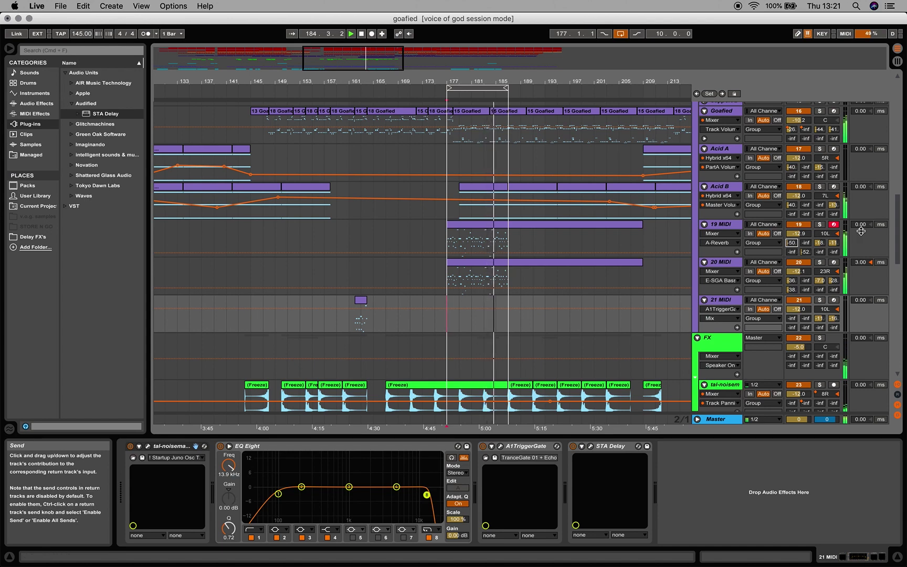
- Set track 19's volume to -13.6 dB and track 20's volume to -12.0 dB
drag(799, 233, 798, 236)
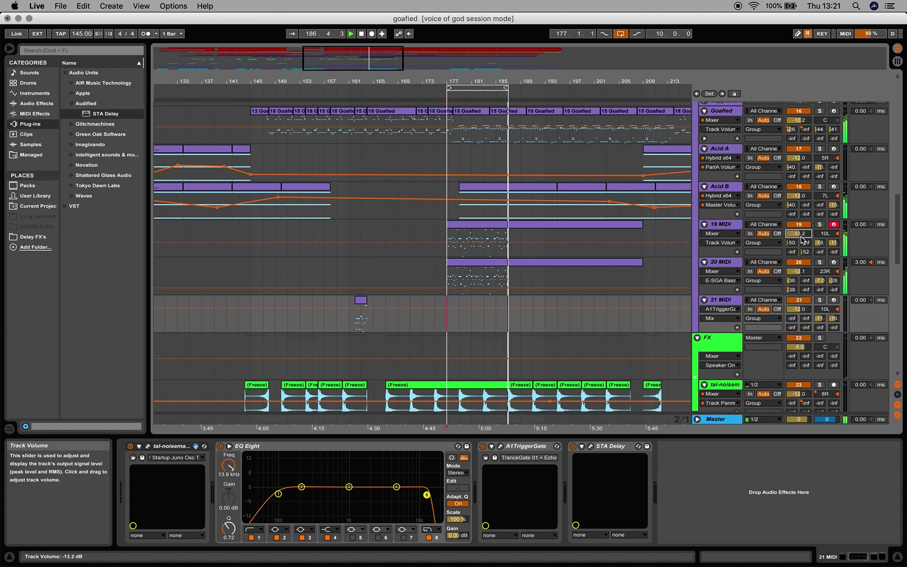
drag(801, 240, 801, 242)
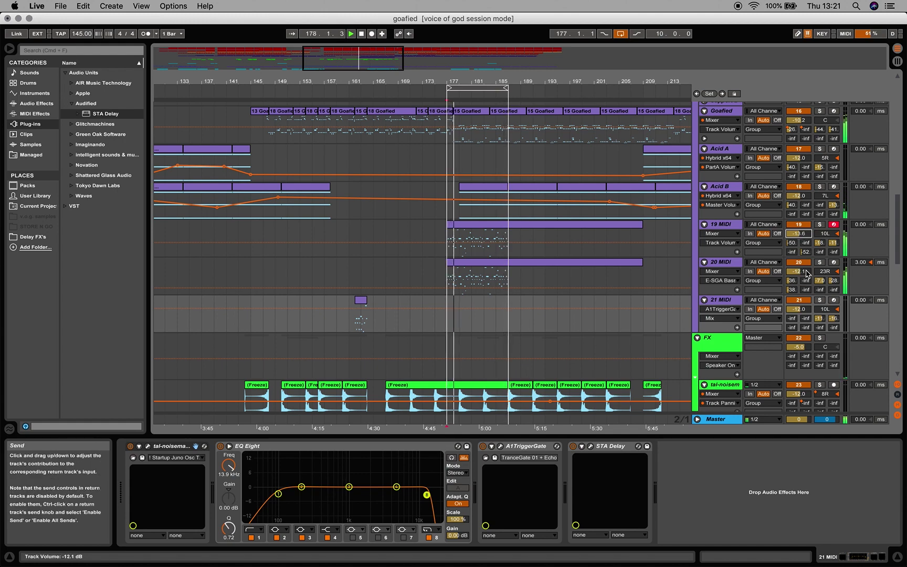
click(806, 272)
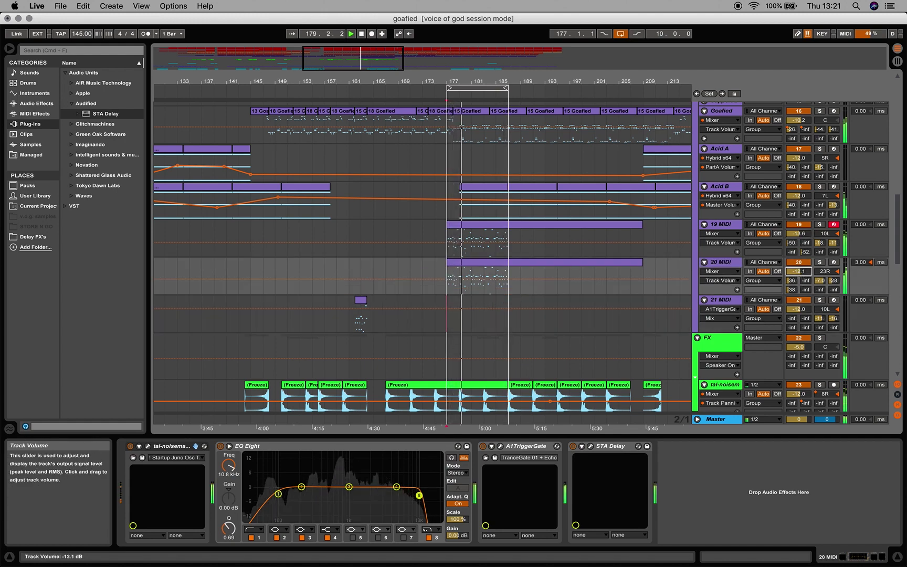
drag(801, 272, 802, 274)
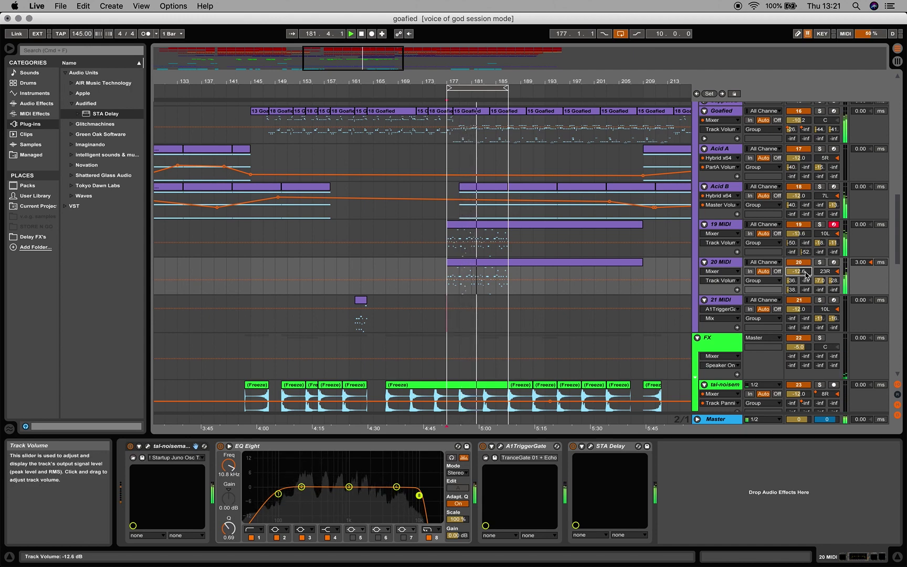
scroll(806, 272, up, 3)
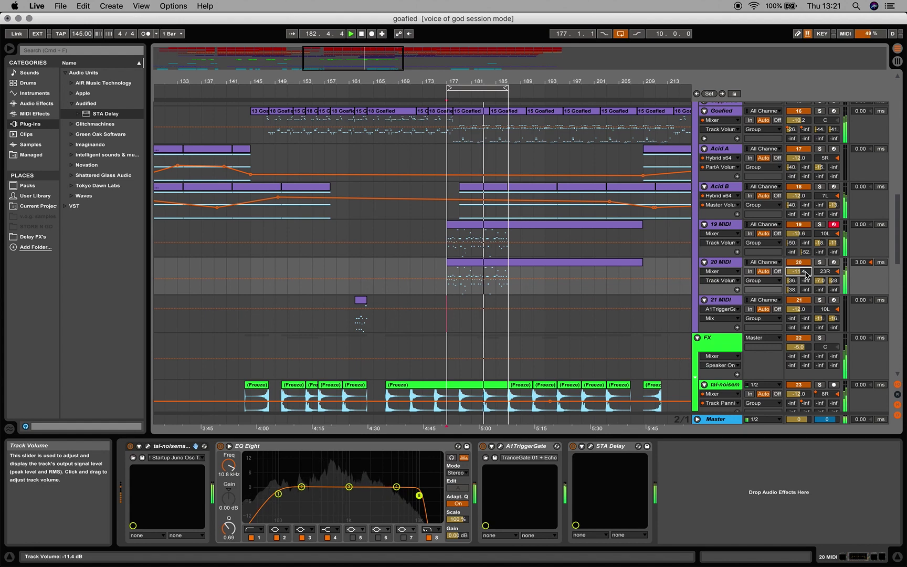
scroll(806, 272, down, 2)
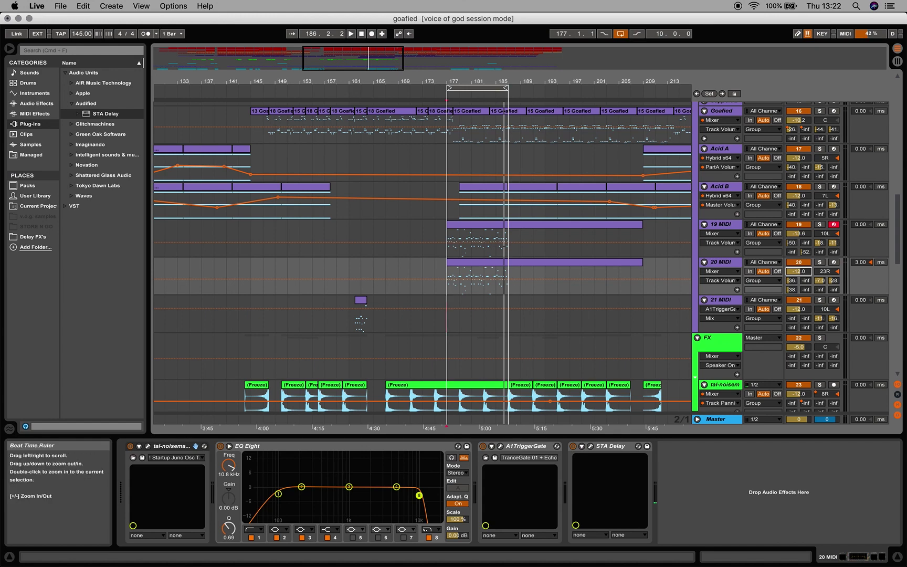
- Shorten track 21's MIDI clip at bar 162 to one bar, ending at 163.1.1
drag(353, 87, 355, 168)
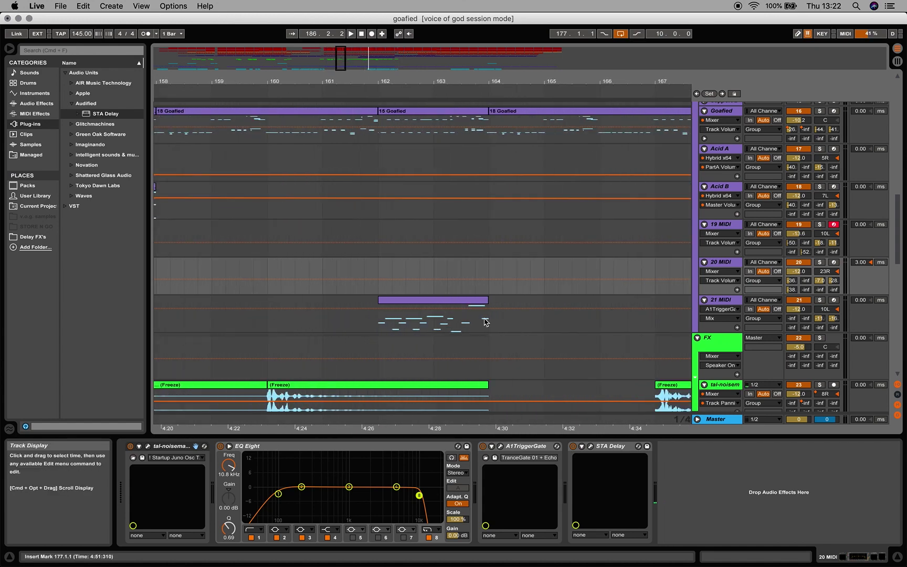
drag(487, 300, 437, 297)
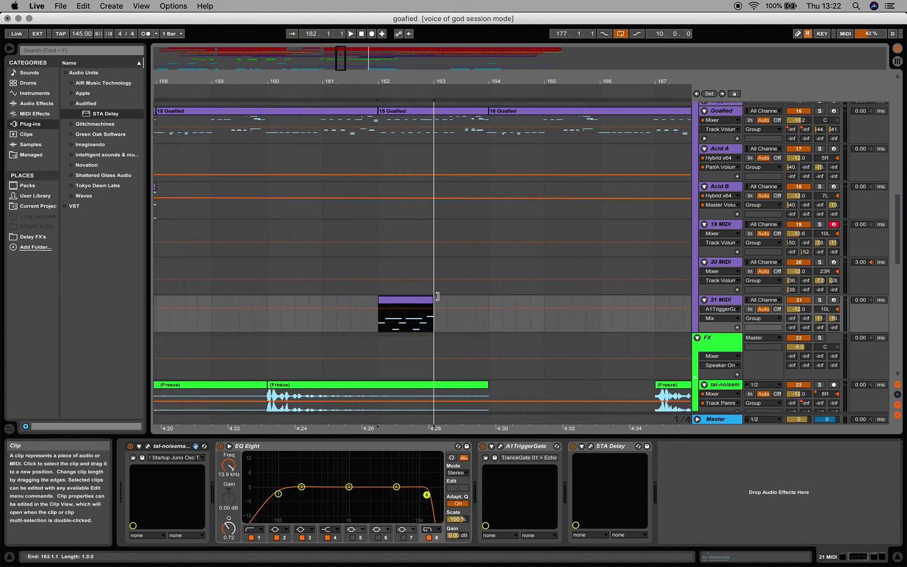
click(424, 300)
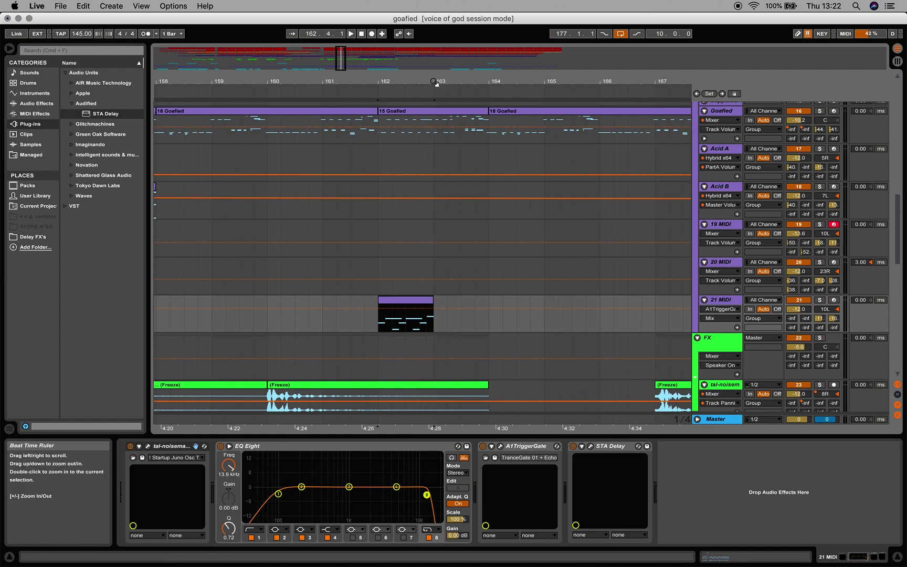
mouse_move(435, 83)
mouse_down()
mouse_move(436, 53)
mouse_move(434, 76)
mouse_up()
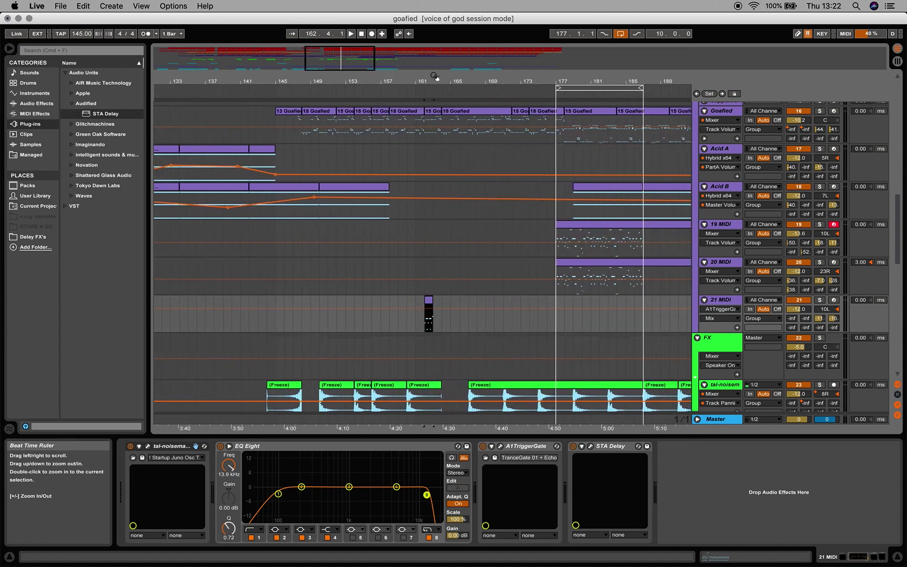
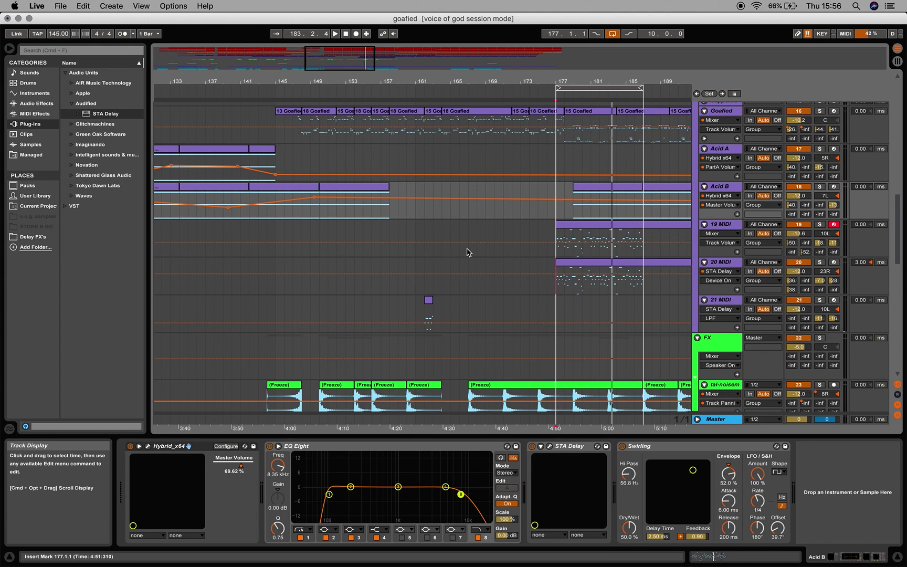
- Solo track 20 and play it from bar 177 with its two STA Delay windows in view
click(485, 269)
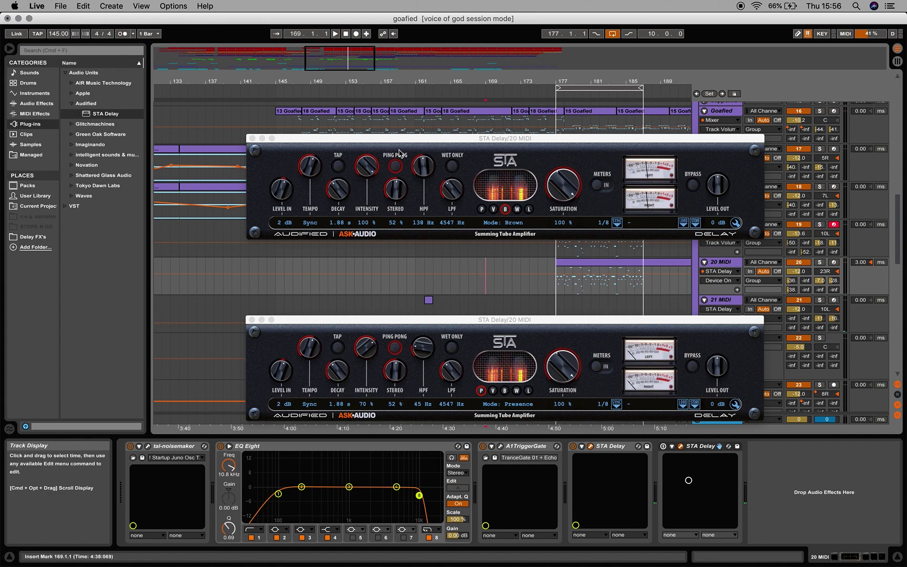
click(522, 309)
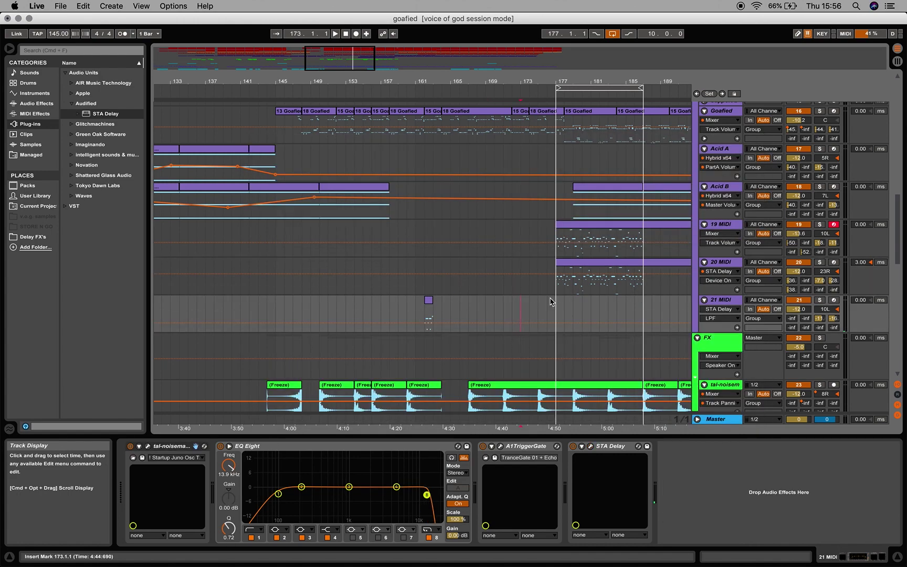
click(531, 273)
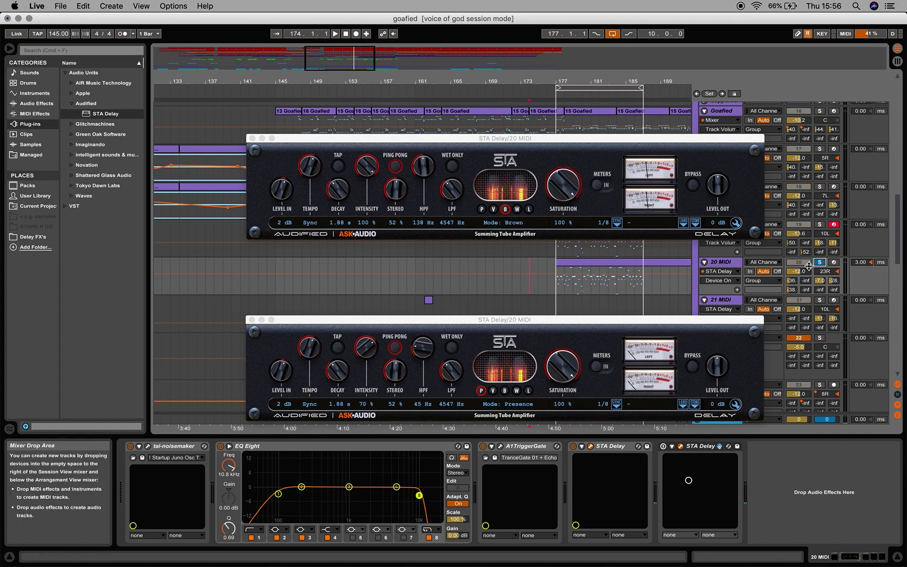
click(558, 292)
key(space)
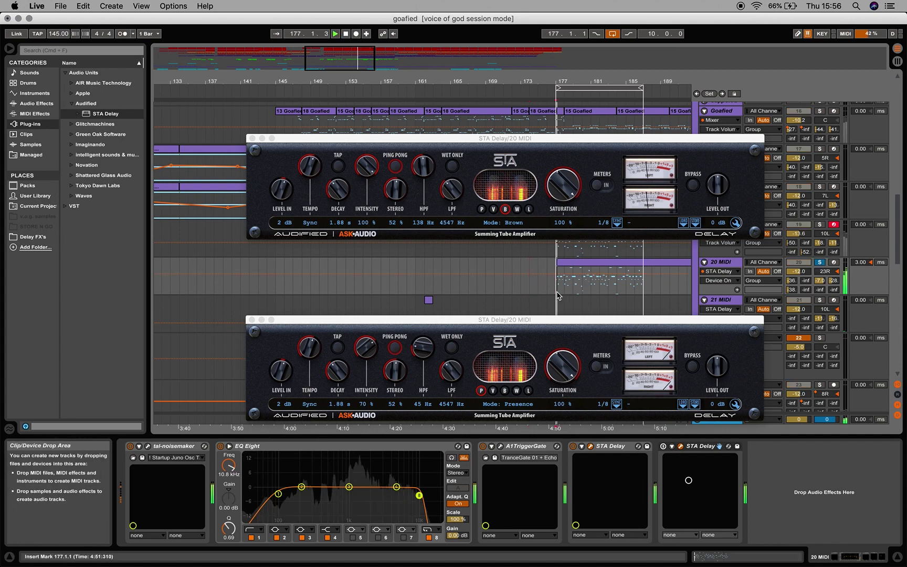
- Set track 20's first STA Delay to wet-only, with HPF at 32 Hz, LPF at 8420 Hz and Brown mode
click(451, 348)
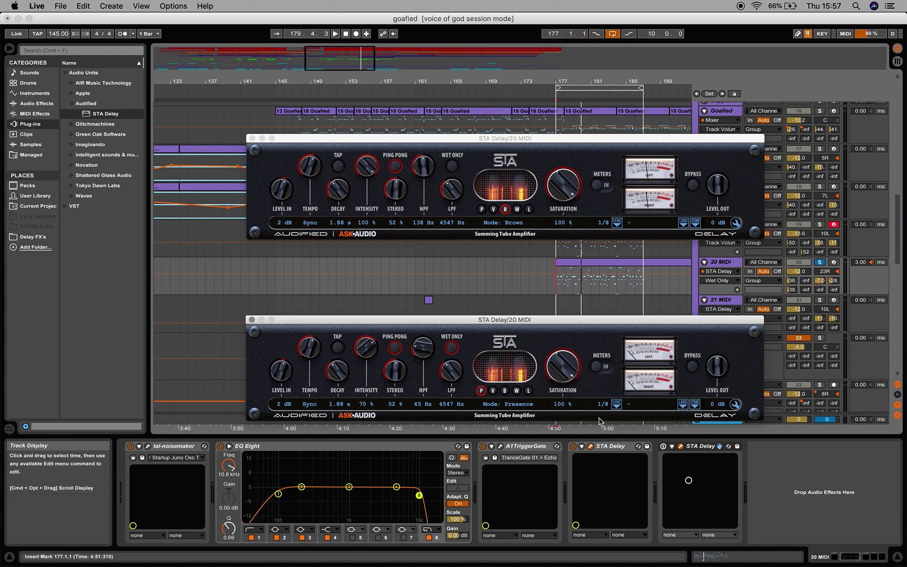
click(607, 464)
key(space)
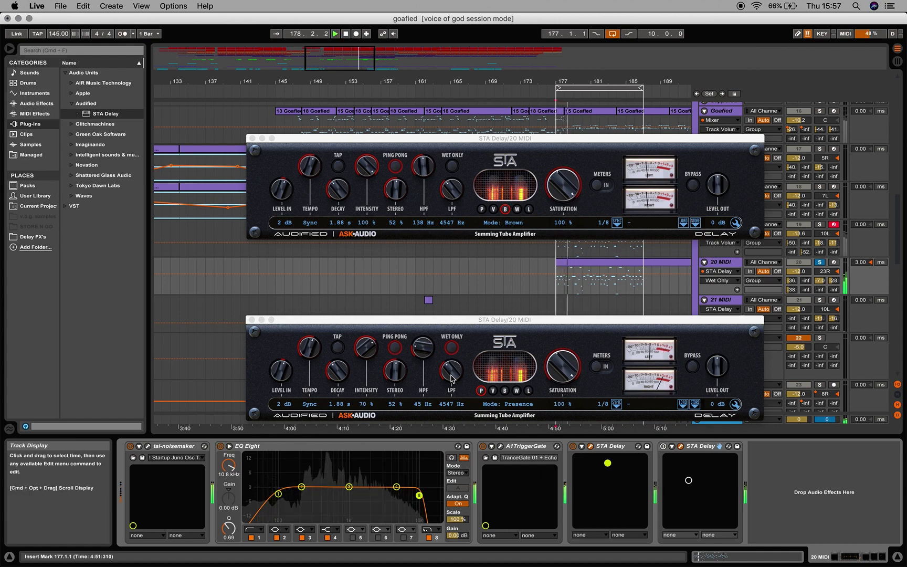
drag(451, 370, 453, 391)
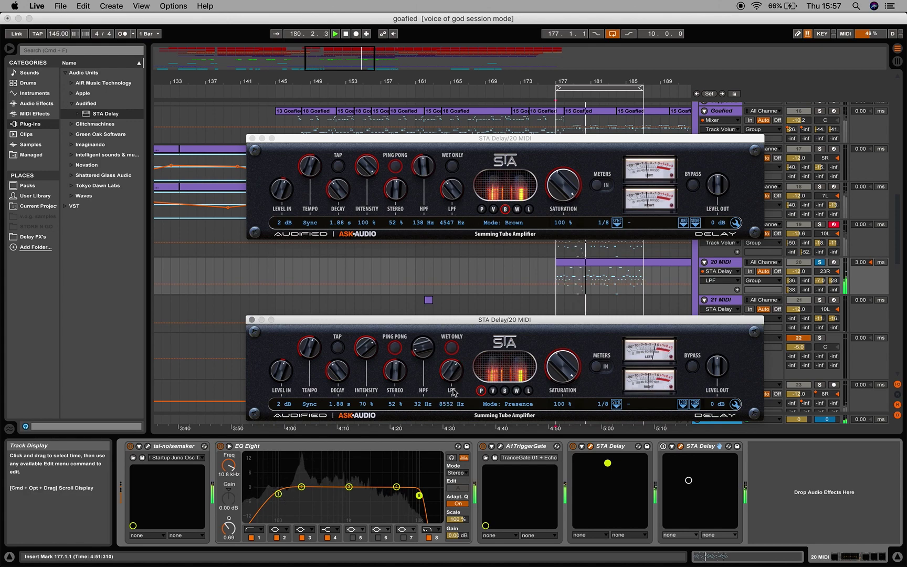
click(504, 392)
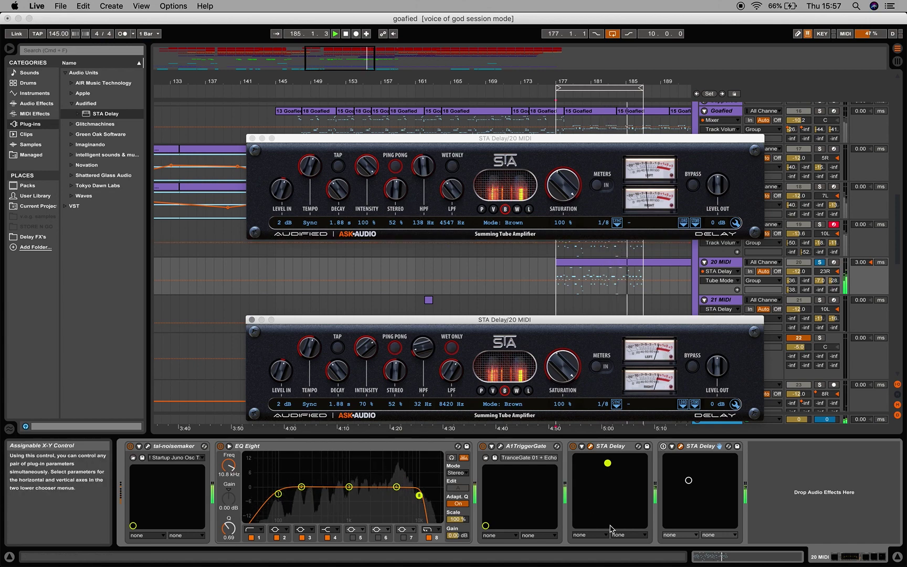
- Set the stereo of track 20's second STA Delay to 100%, unsolo the track, and play the full mix
click(590, 446)
click(590, 447)
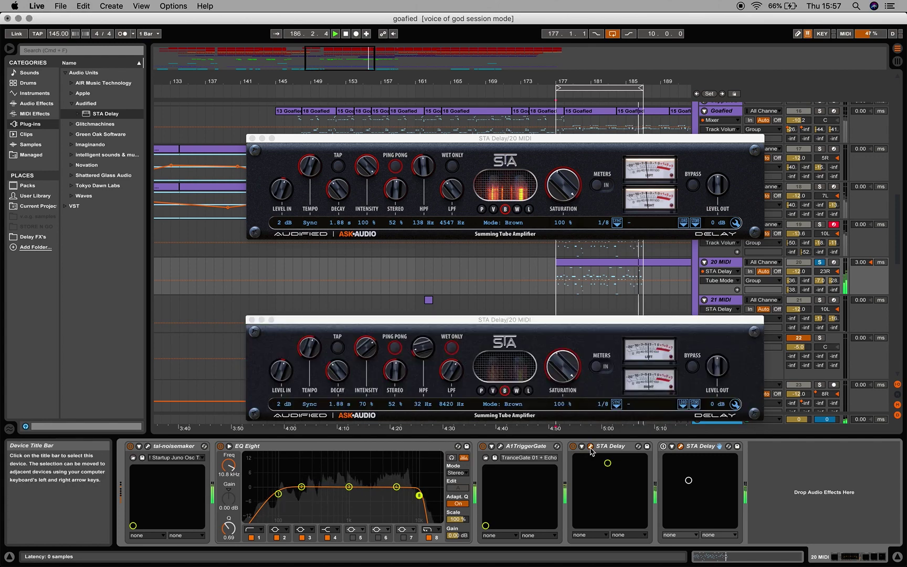
click(681, 447)
click(681, 447)
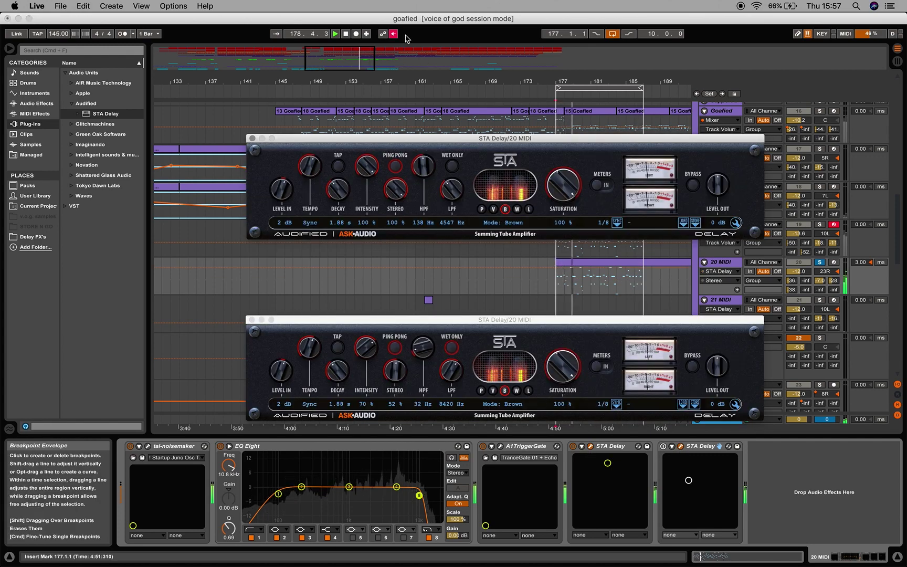
drag(395, 189, 455, 263)
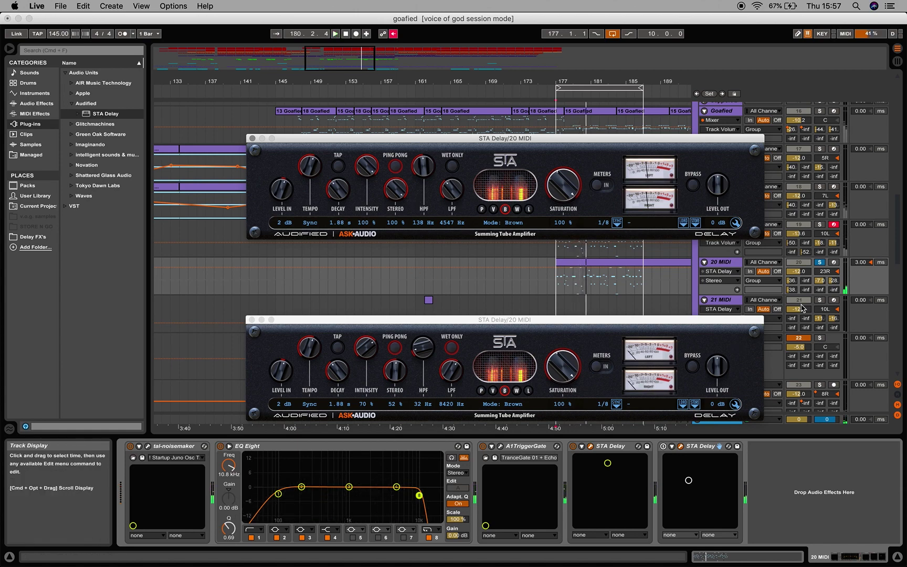
click(819, 262)
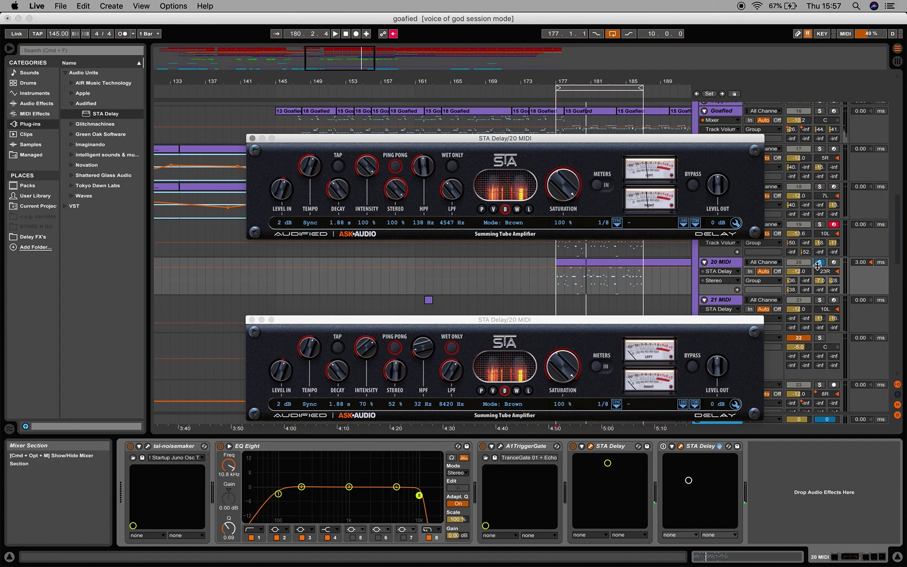
key(space)
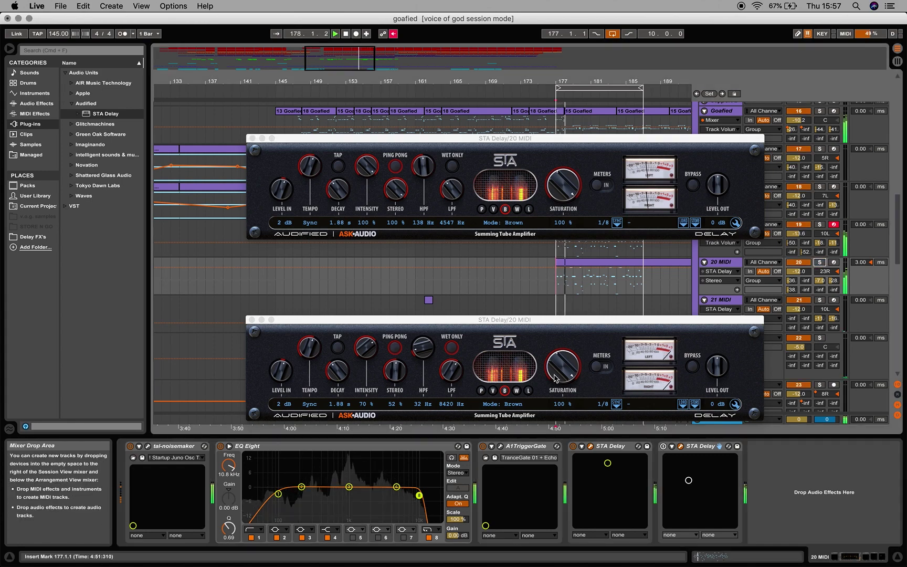
- Turn off wet-only on track 20's first STA Delay and raise the system volume to hear the full mix
click(451, 349)
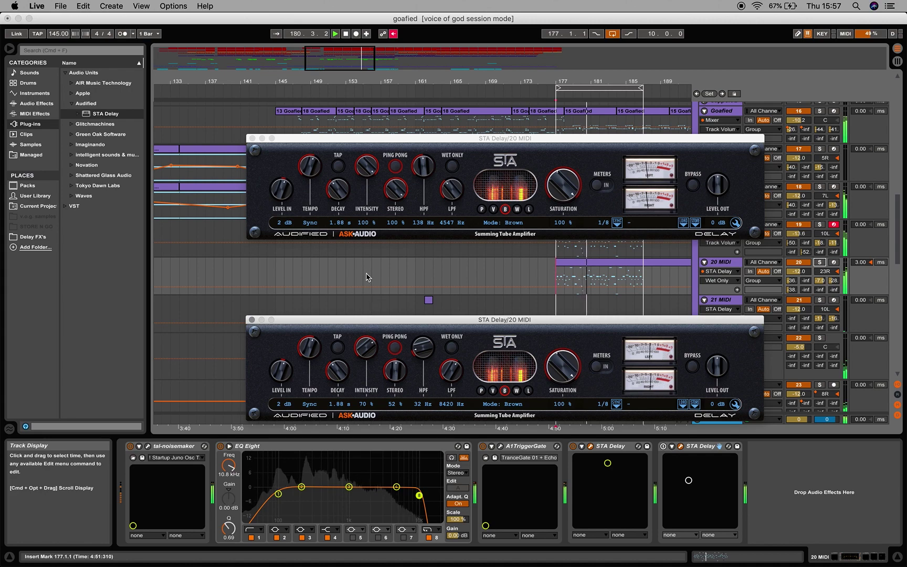
key(XF86AudioRaiseVolume)
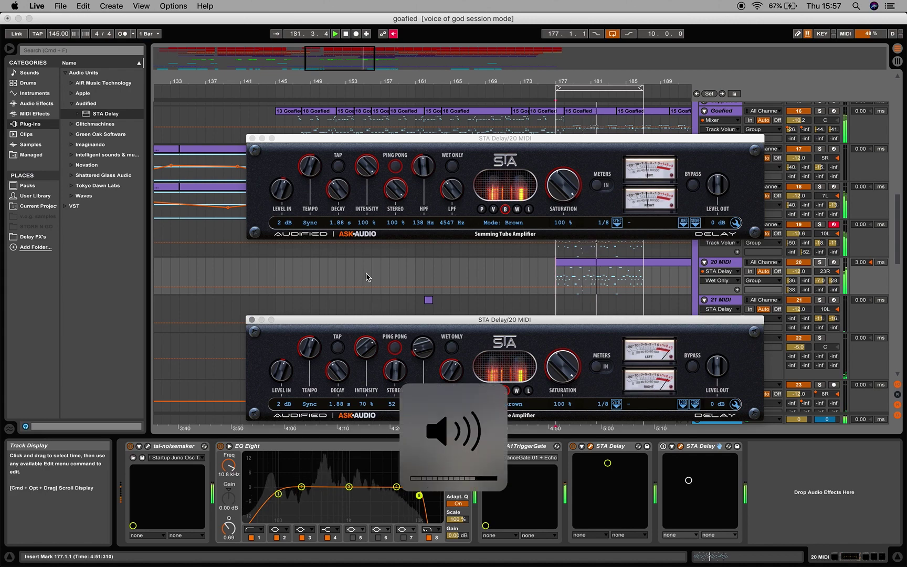
key(XF86AudioRaiseVolume)
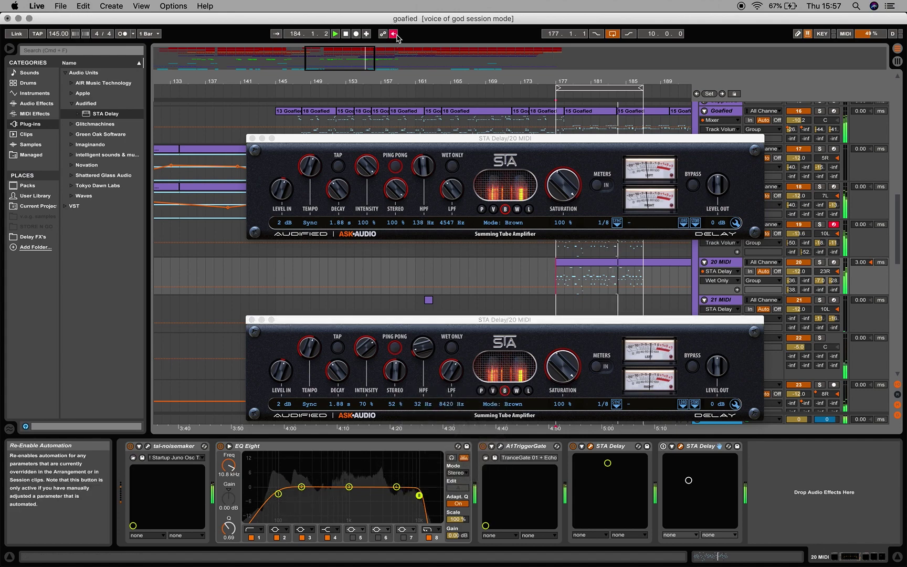
- Switch track 20's second STA Delay to Presence mode and play the full mix from bar 177
mouse_move(396, 181)
mouse_down()
mouse_move(396, 193)
mouse_move(396, 181)
mouse_up()
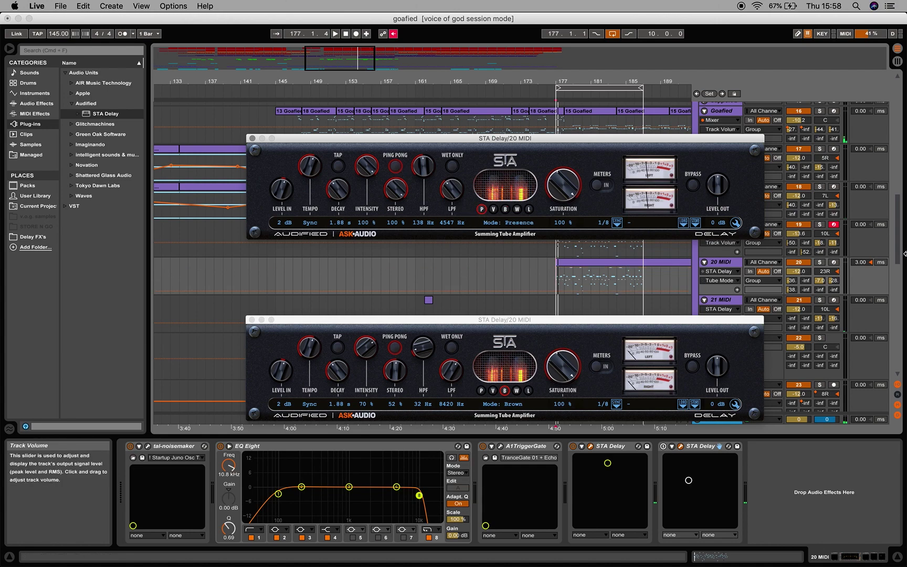
drag(901, 240, 902, 234)
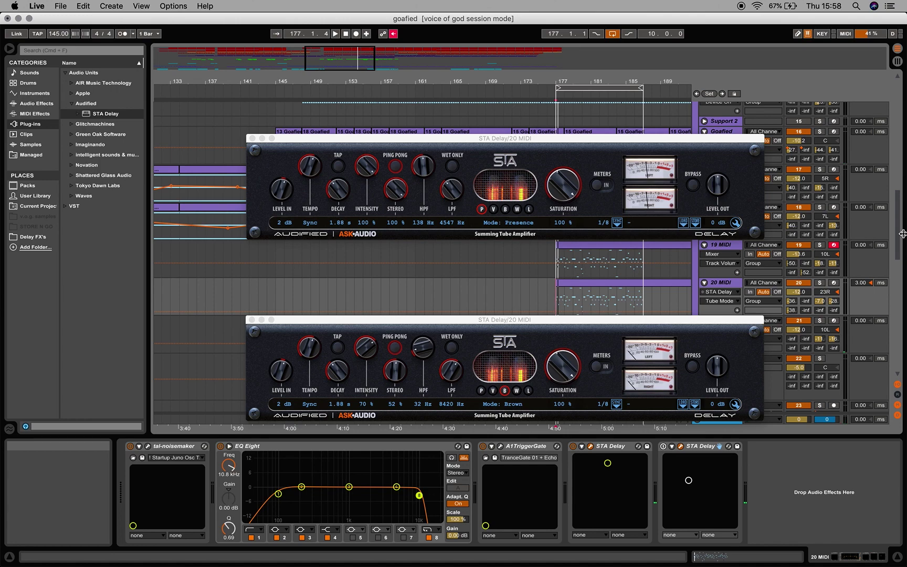
key(space)
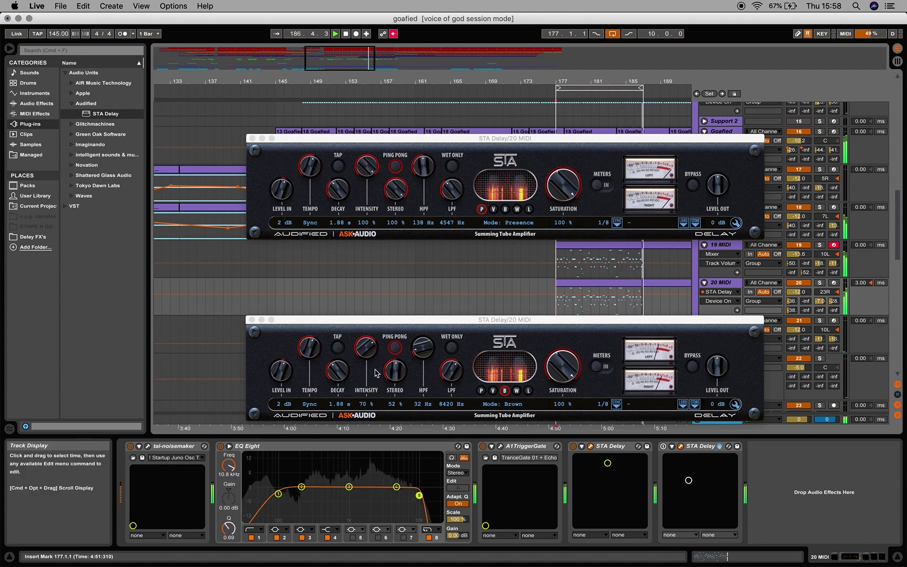
- Set the intensity of track 20's first STA Delay to 69% during playback
click(365, 351)
drag(365, 354, 365, 356)
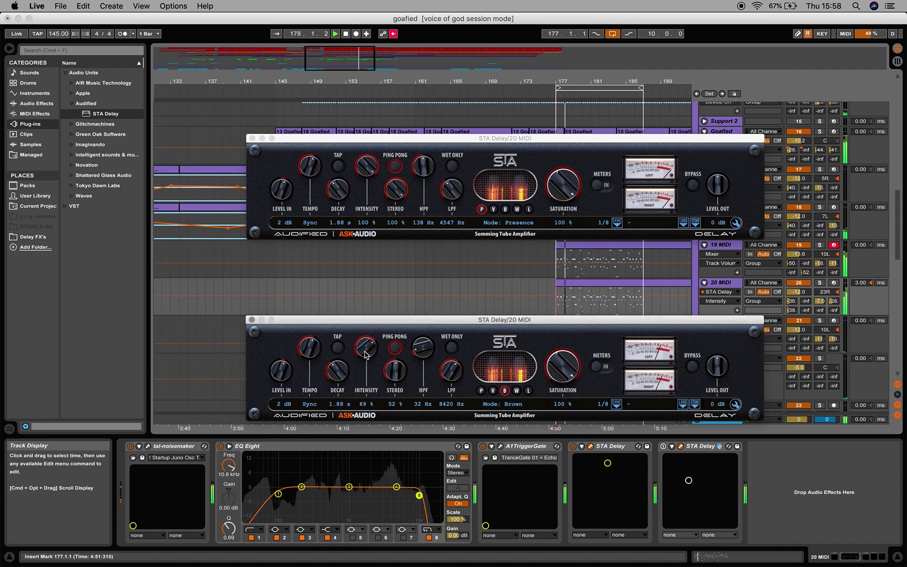